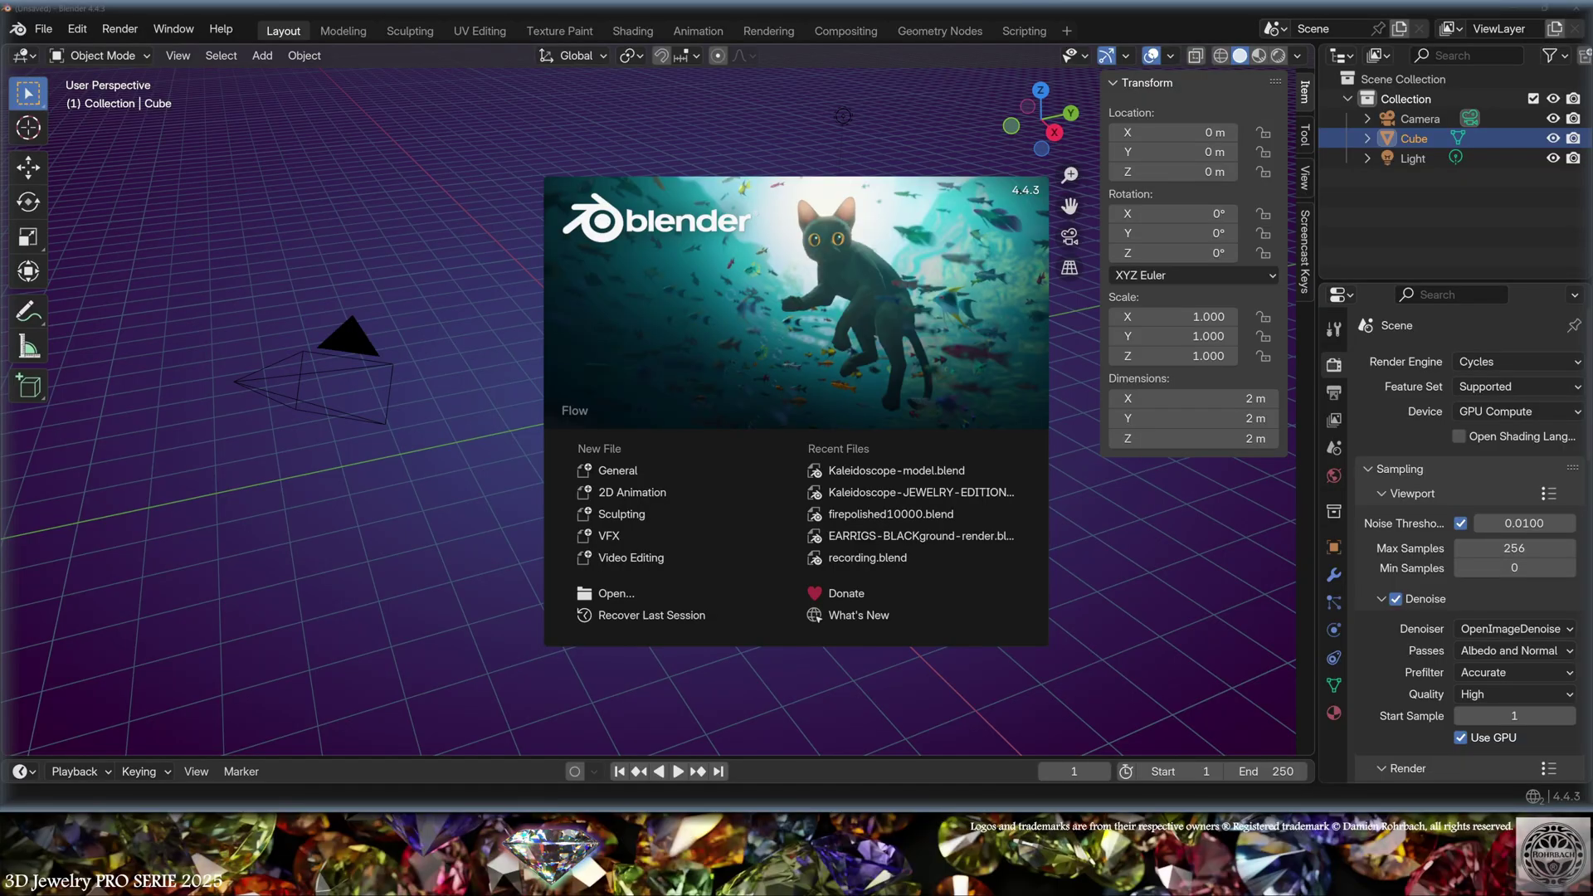
Step: Resize the default cube to 12 m on X, Y and Z
left_click(661, 377)
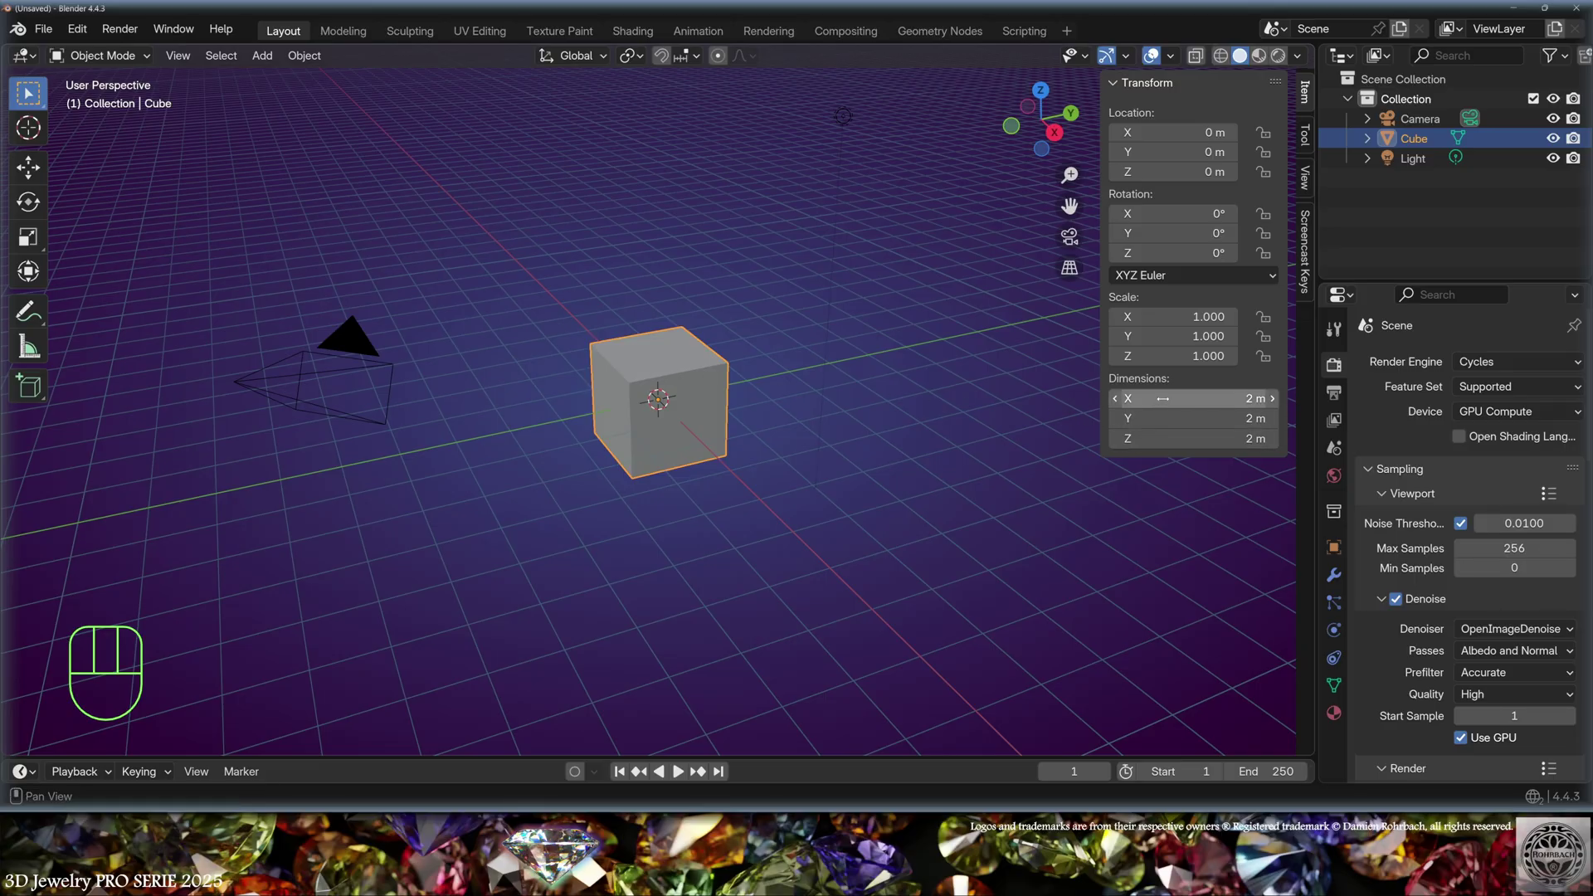
left_click_drag(1186, 398, 1187, 438)
type("12")
key("Return")
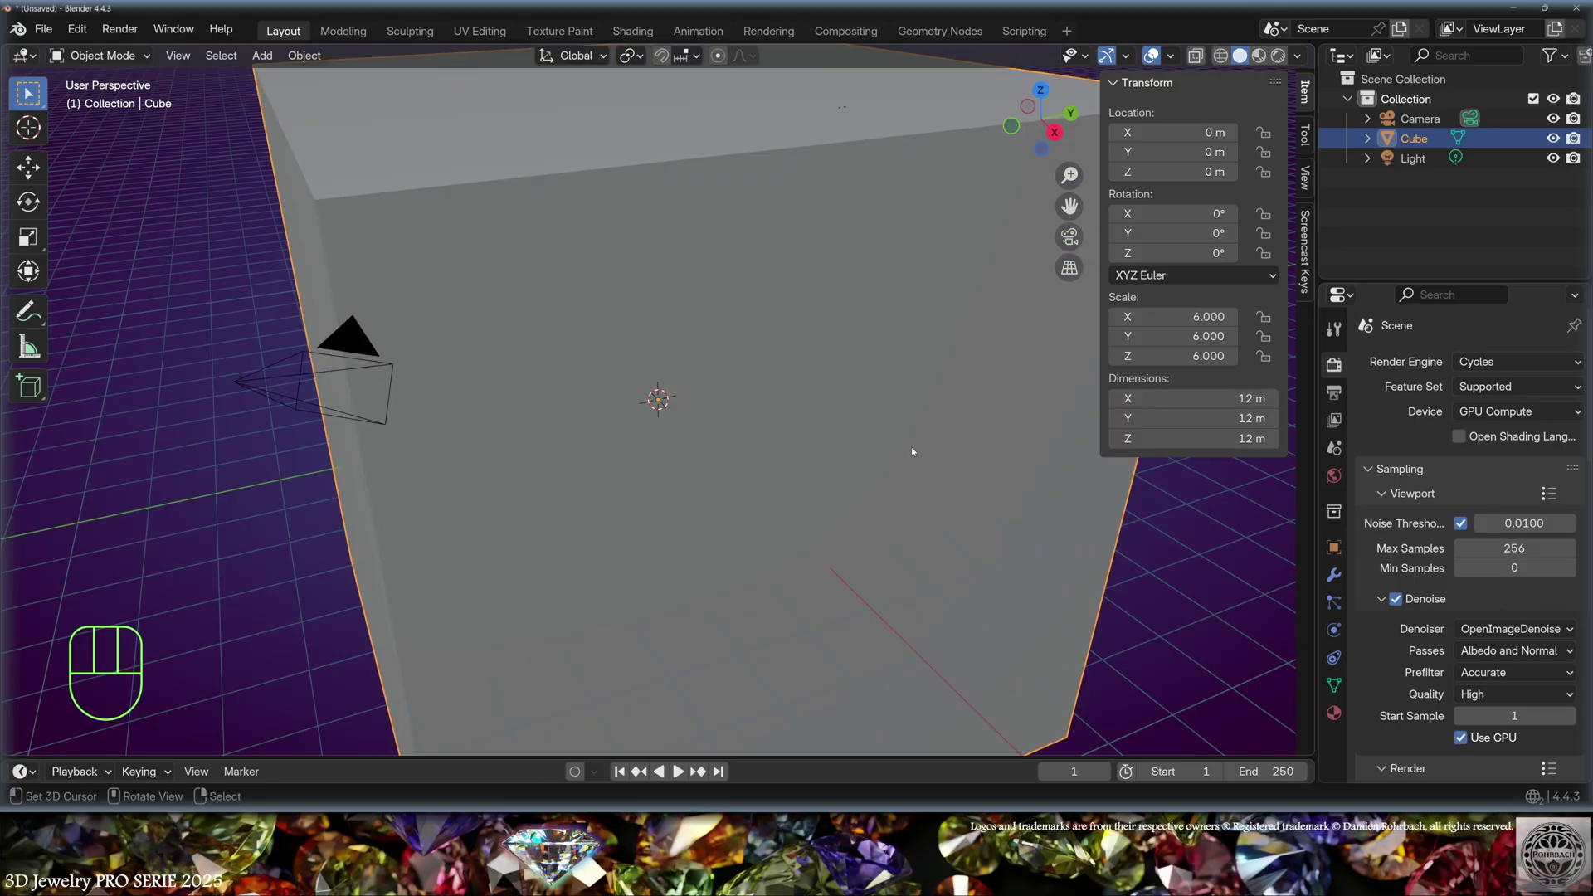
Step: Switch to top view and add a 2 m plane at the scene centre
key("KP_7")
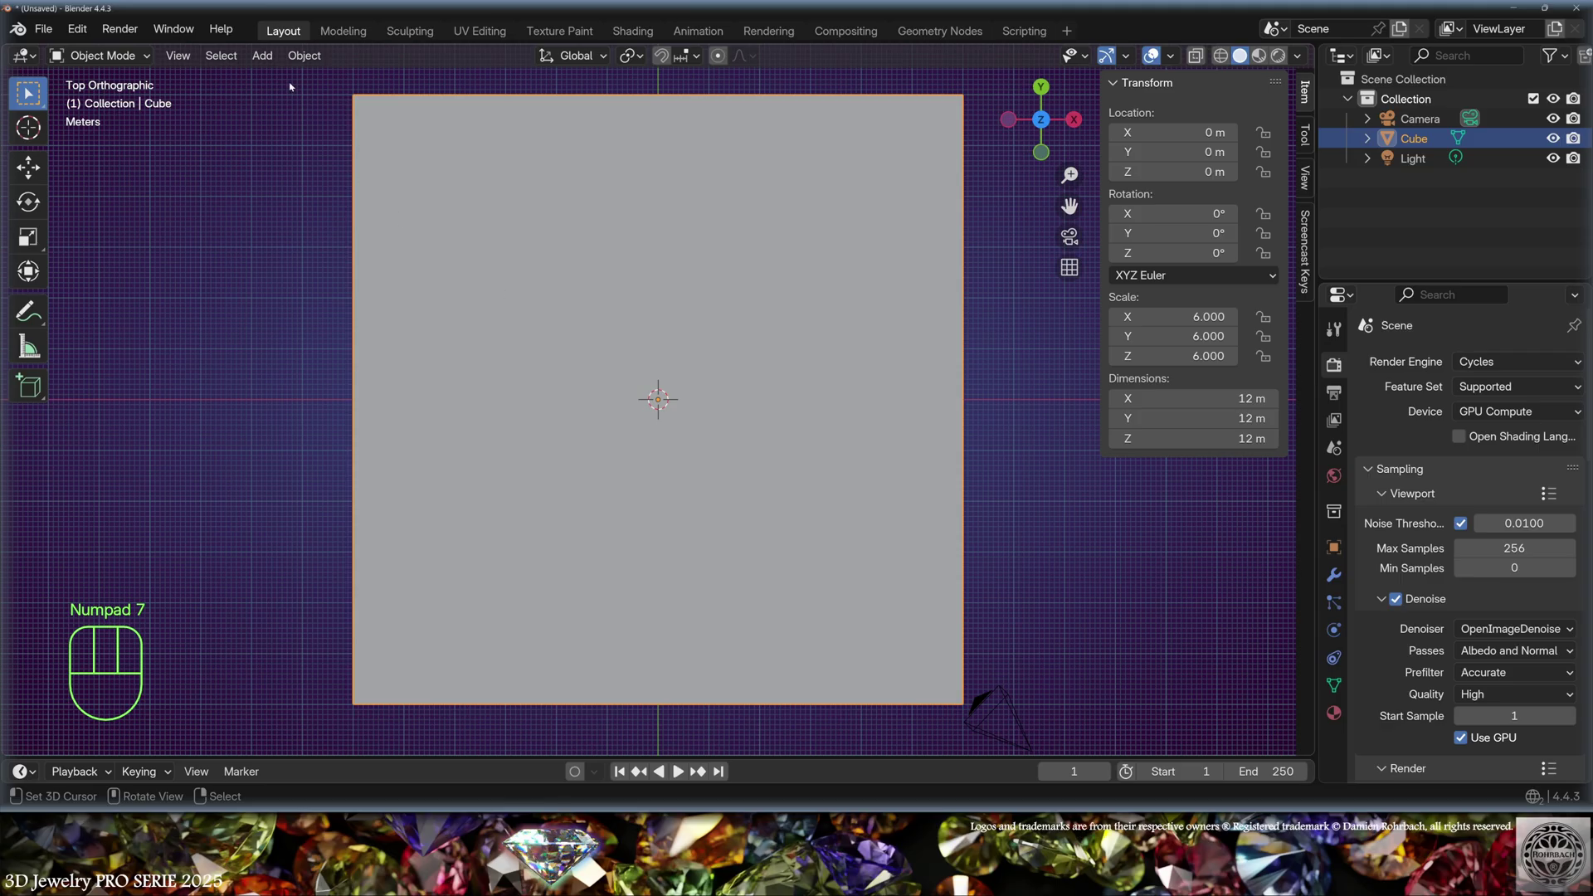
left_click(262, 54)
mouse_move(282, 75)
left_click(508, 76)
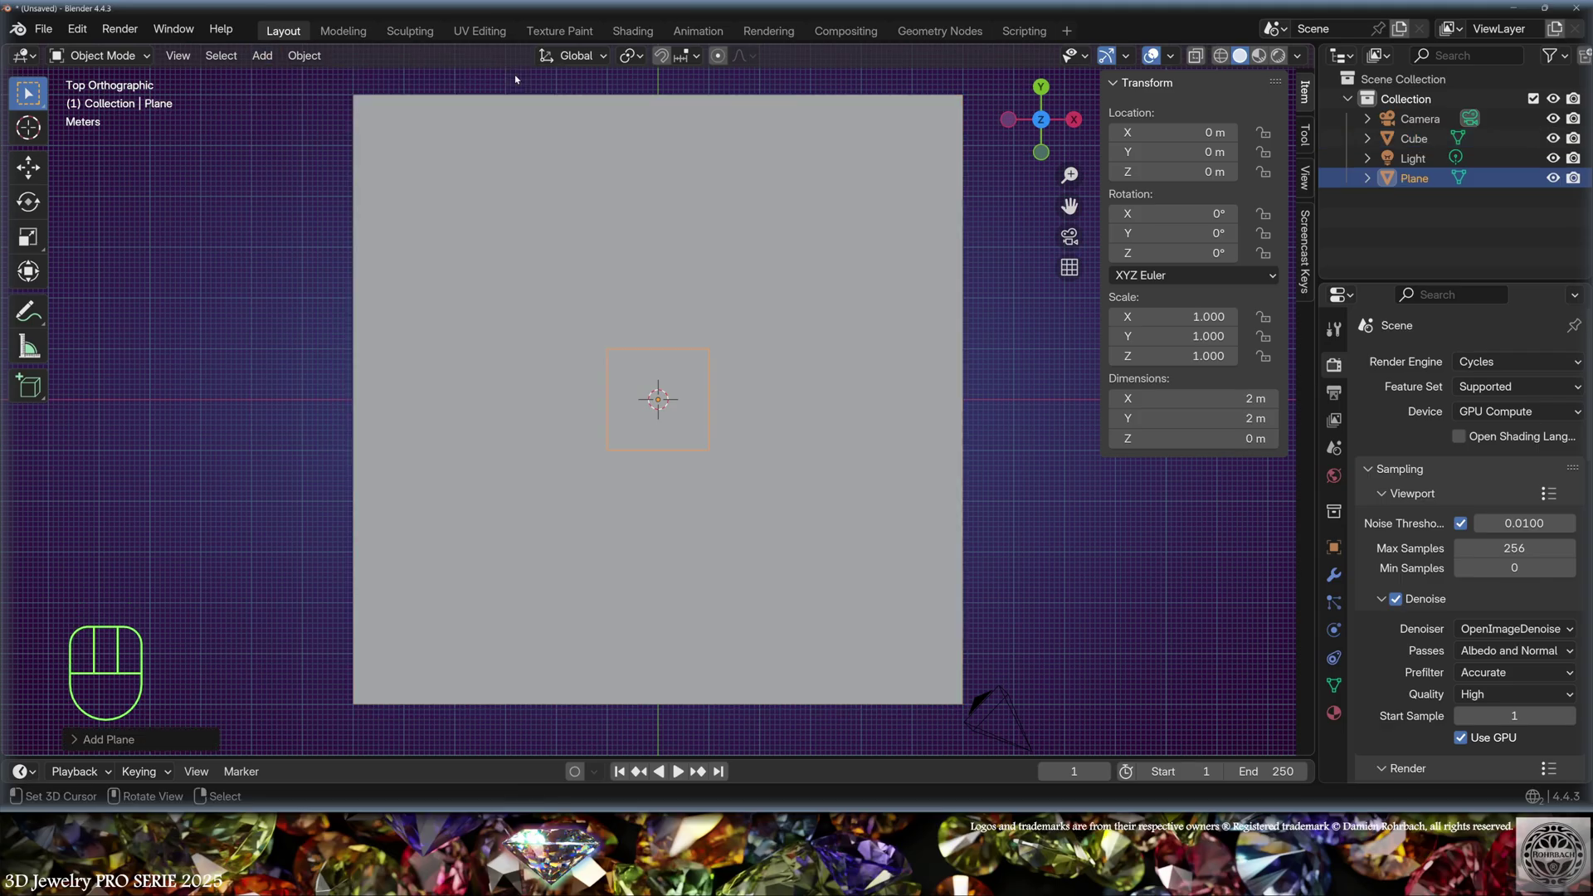
Step: In Edit Mode with X-ray on, move the plane to the cube's top-left corner
key("Tab")
key("alt+z")
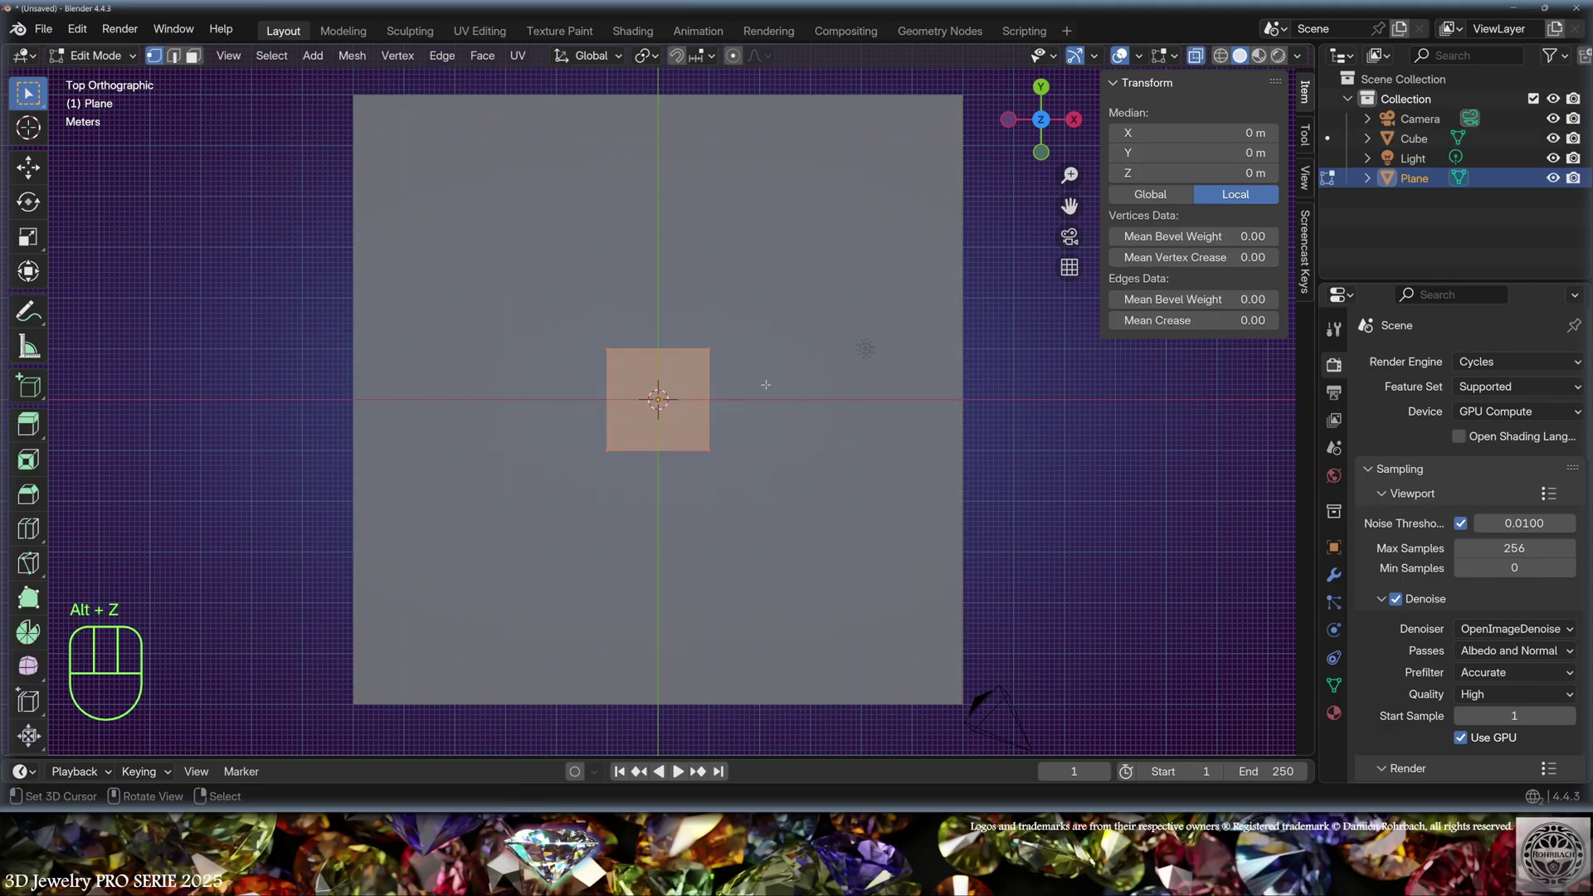
key("g")
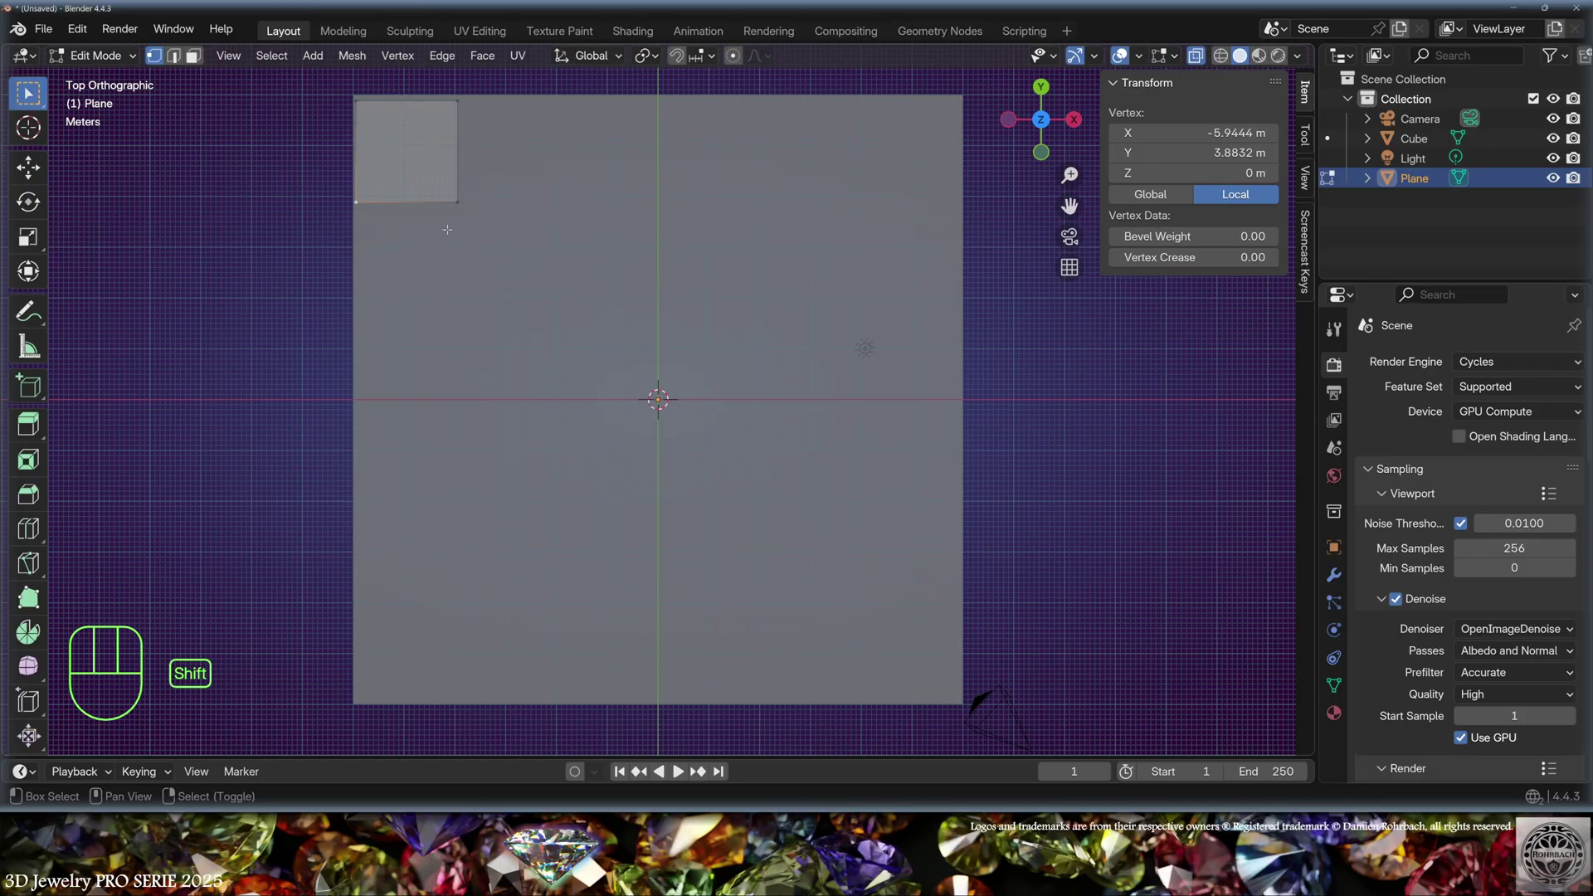
left_click(503, 258)
Step: Extrude the plane's edge downward in four segments, curving the strip inward
key("e")
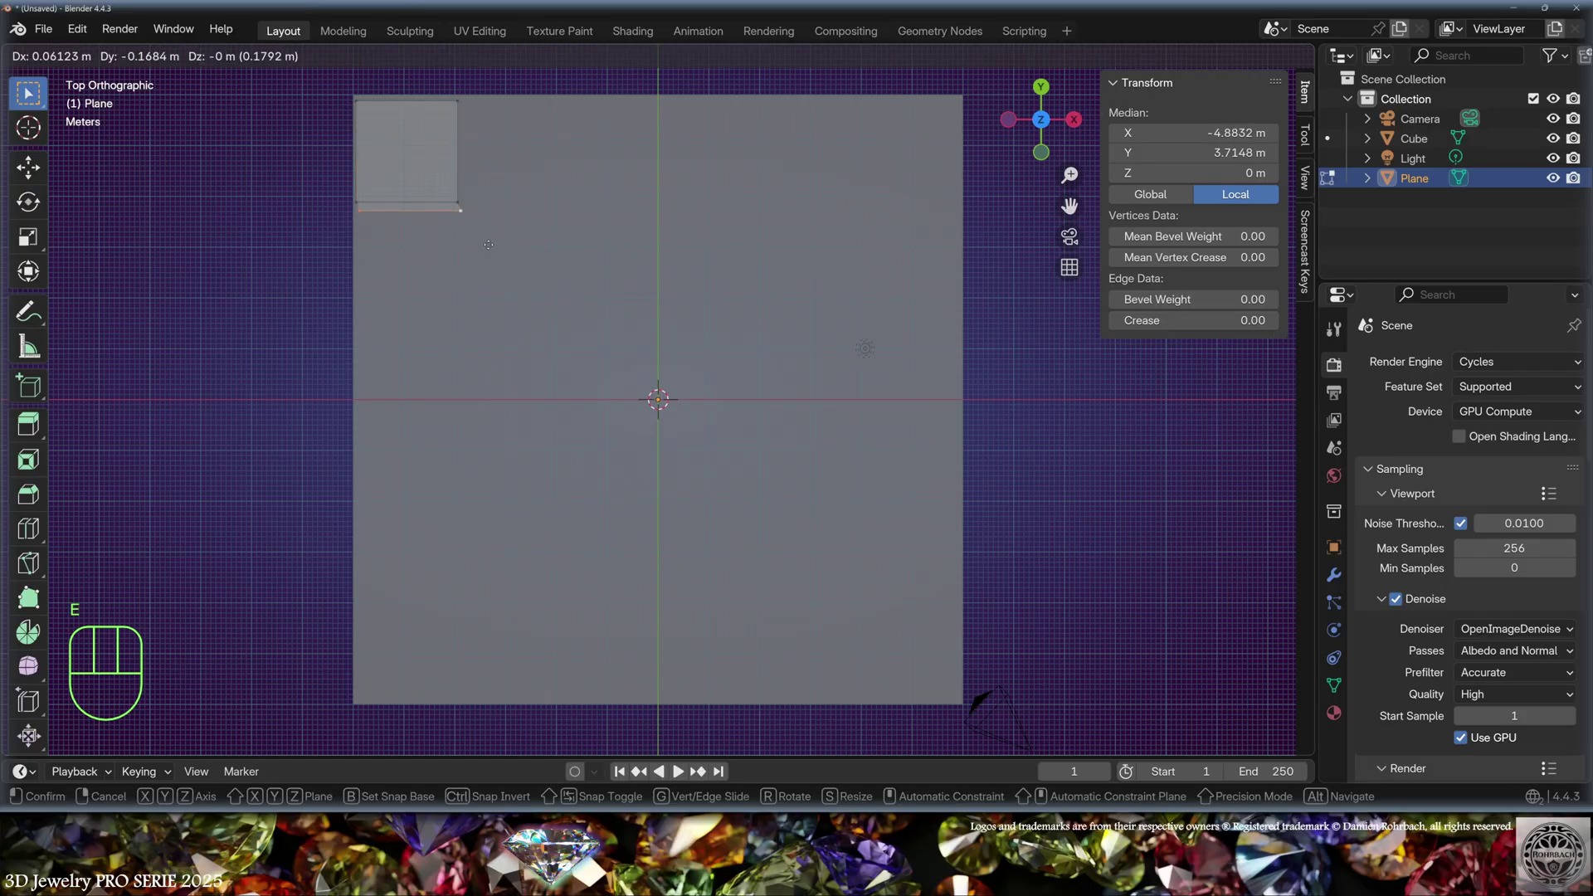
left_click(500, 277)
key("e")
left_click(527, 337)
key("e")
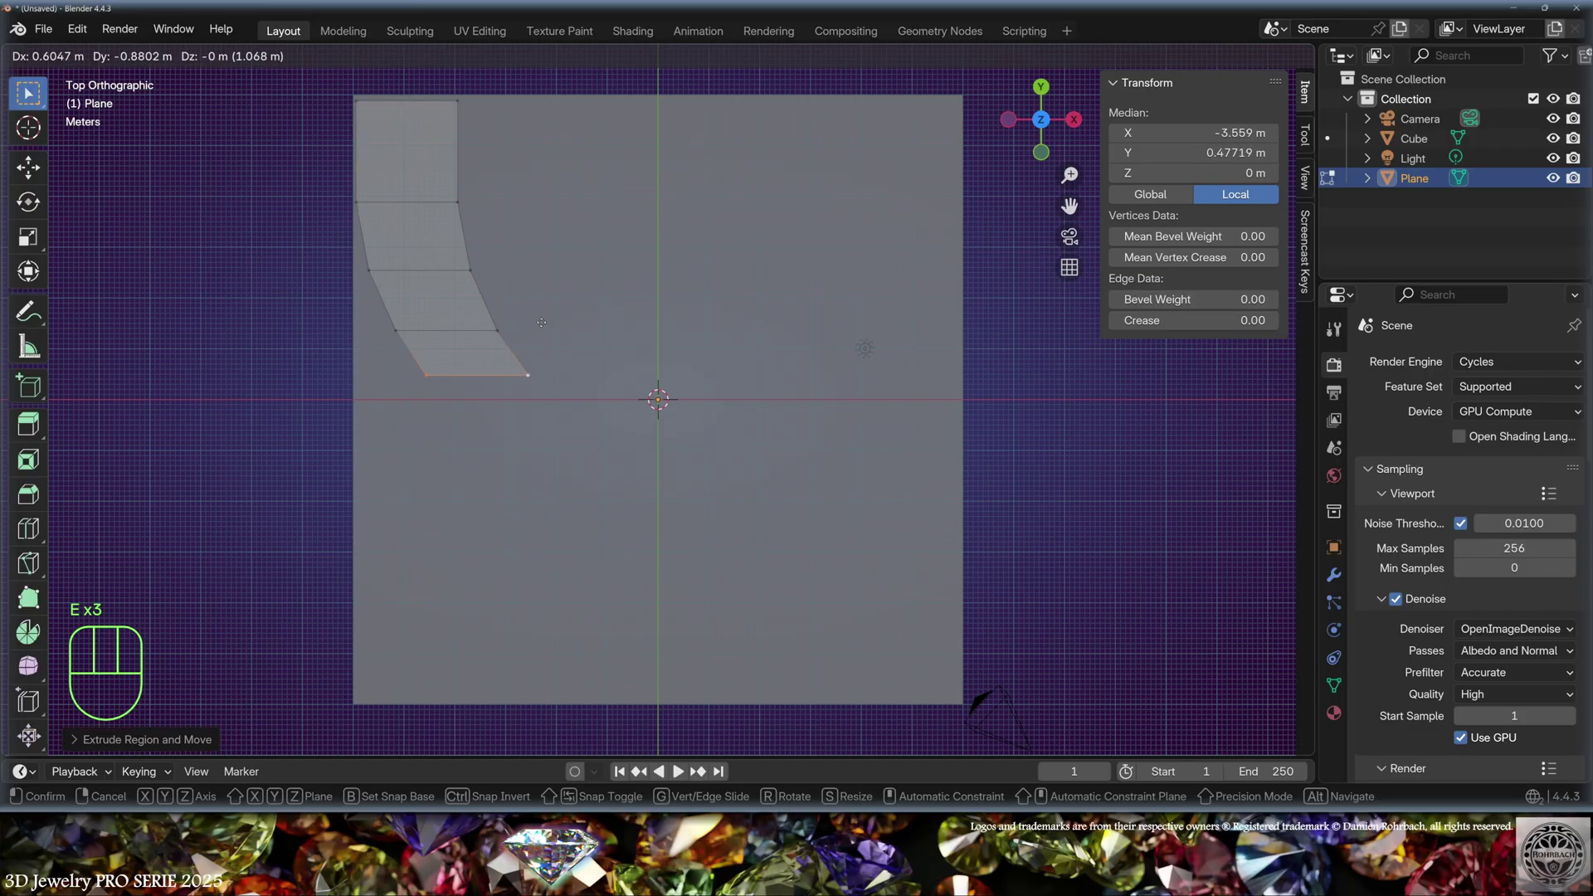
left_click(552, 357)
key("e")
left_click(560, 352)
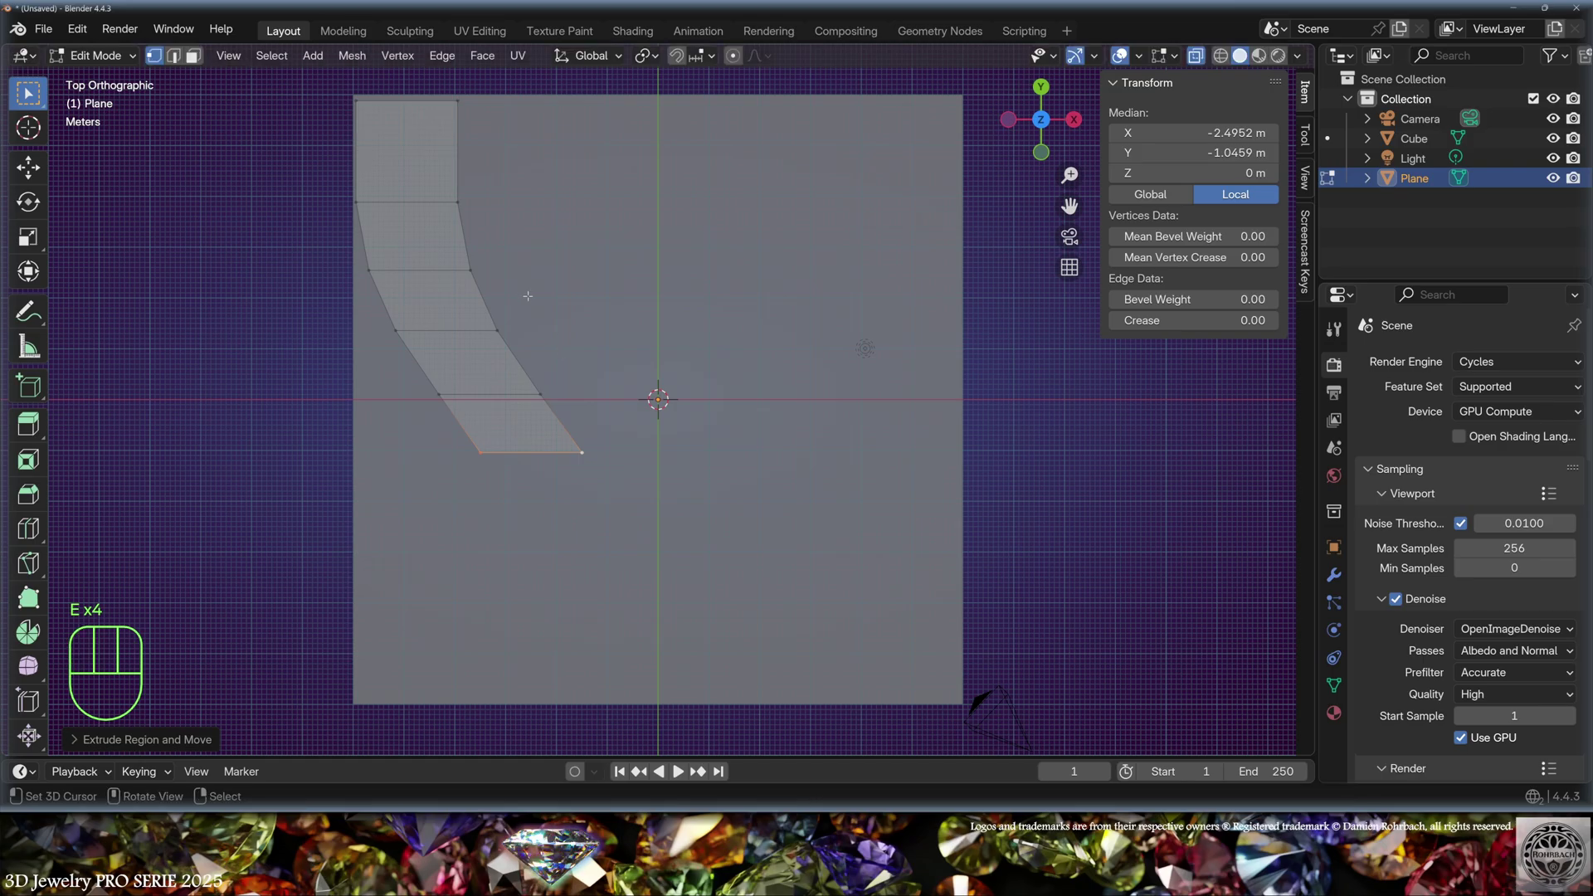
Step: Continue extruding the strip down to the cube's bottom edge
key("e")
left_click(584, 369)
key("e")
left_click(614, 375)
key("e")
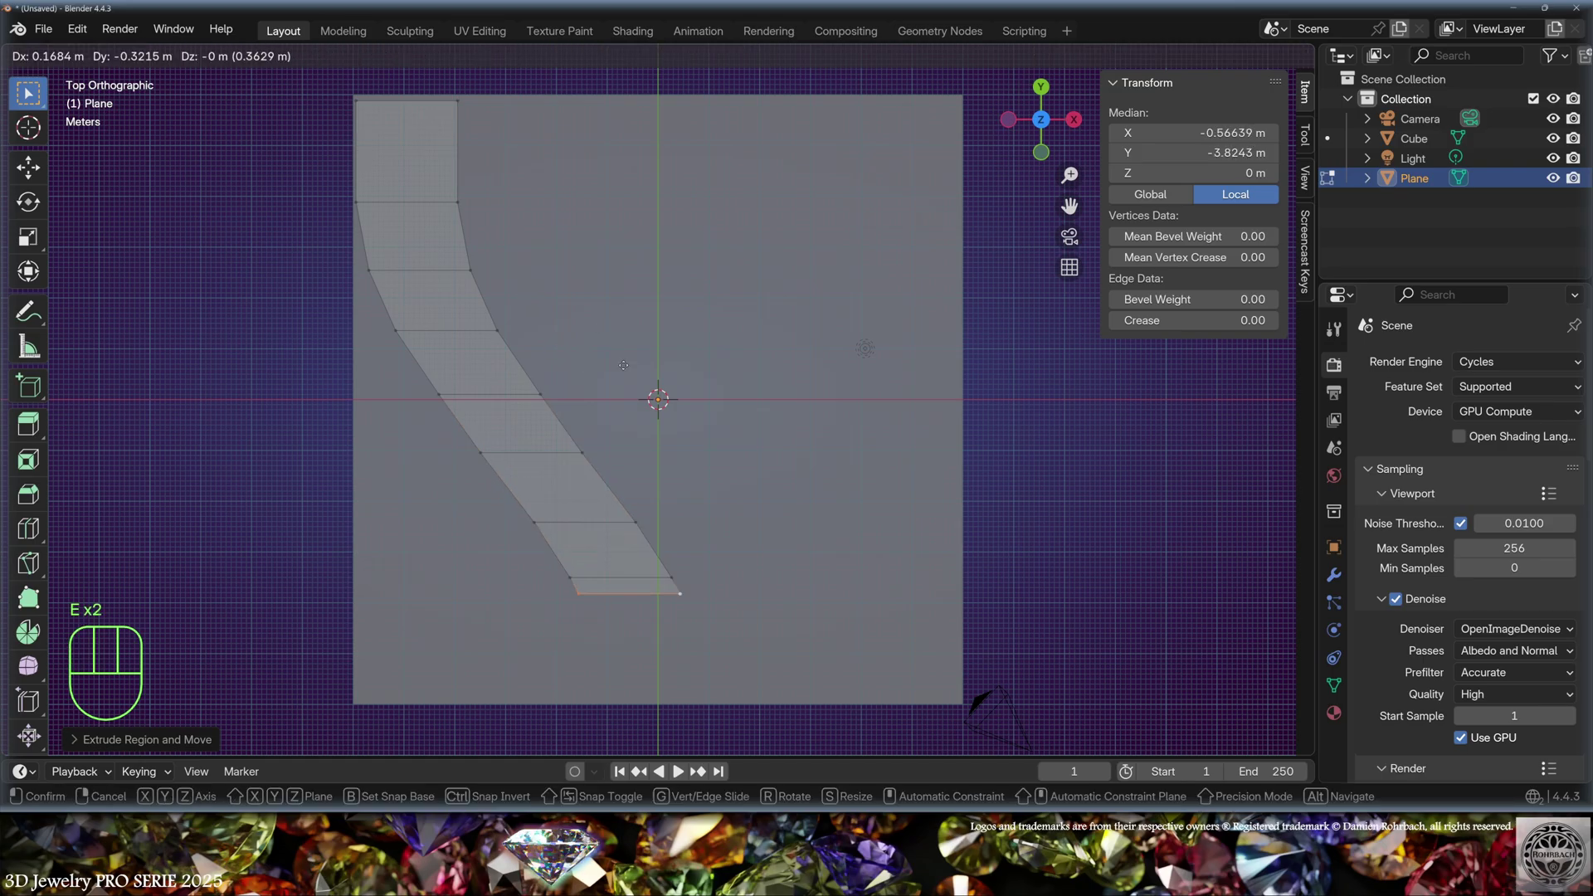
left_click(644, 380)
key("e")
left_click(664, 391)
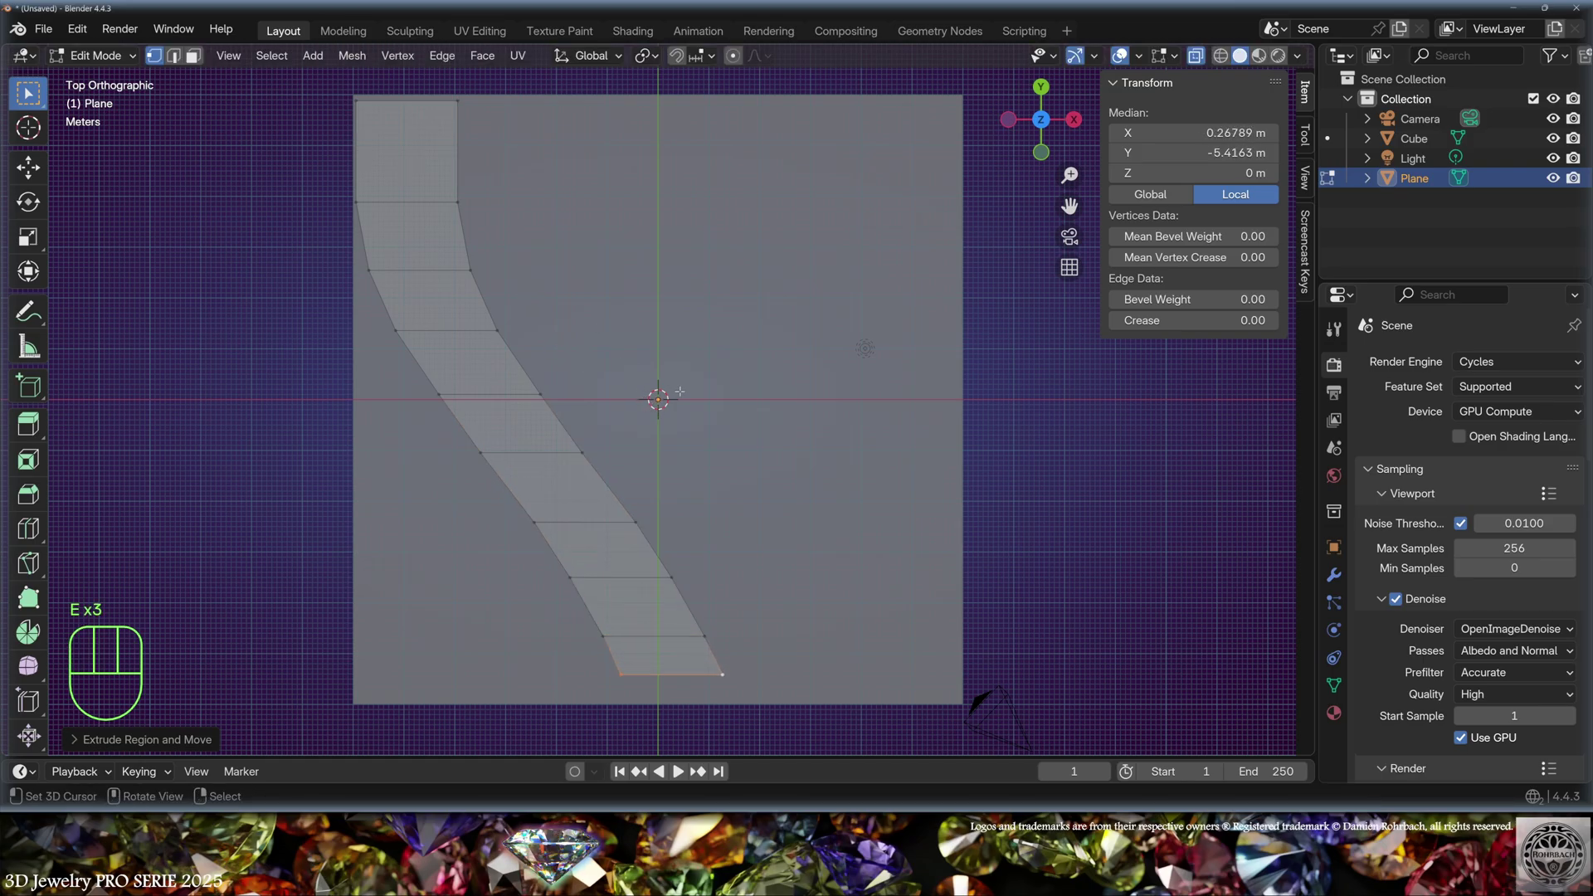
Step: Select the strip's right edge and extrude scaled columns of faces to shape the curve
key("e")
left_click(658, 392)
left_click(476, 99)
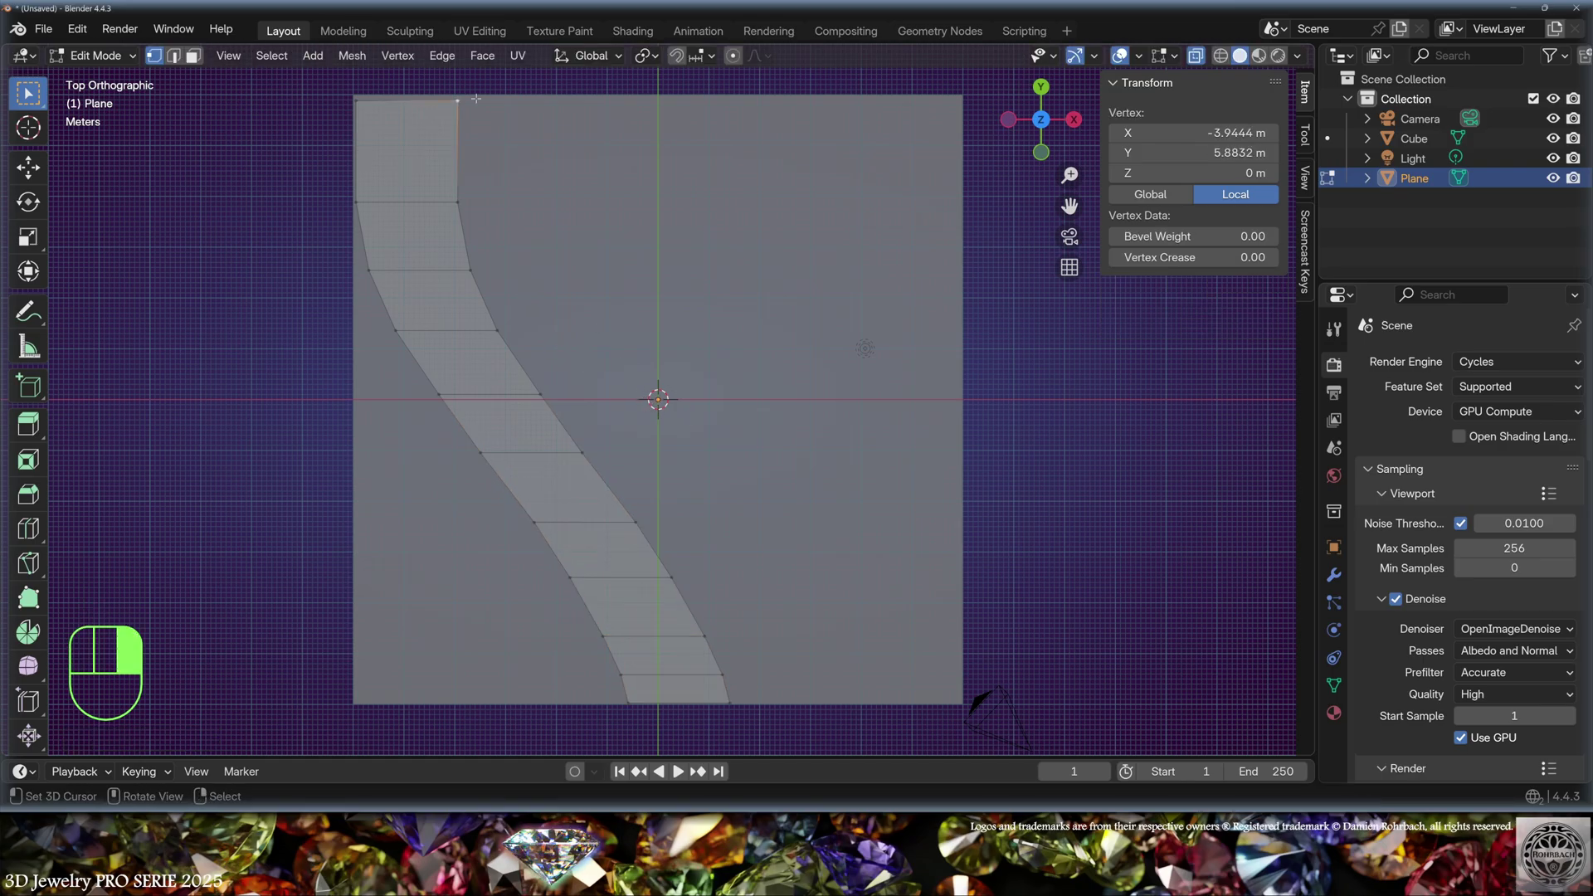
left_click(740, 699, "ctrl")
key("s")
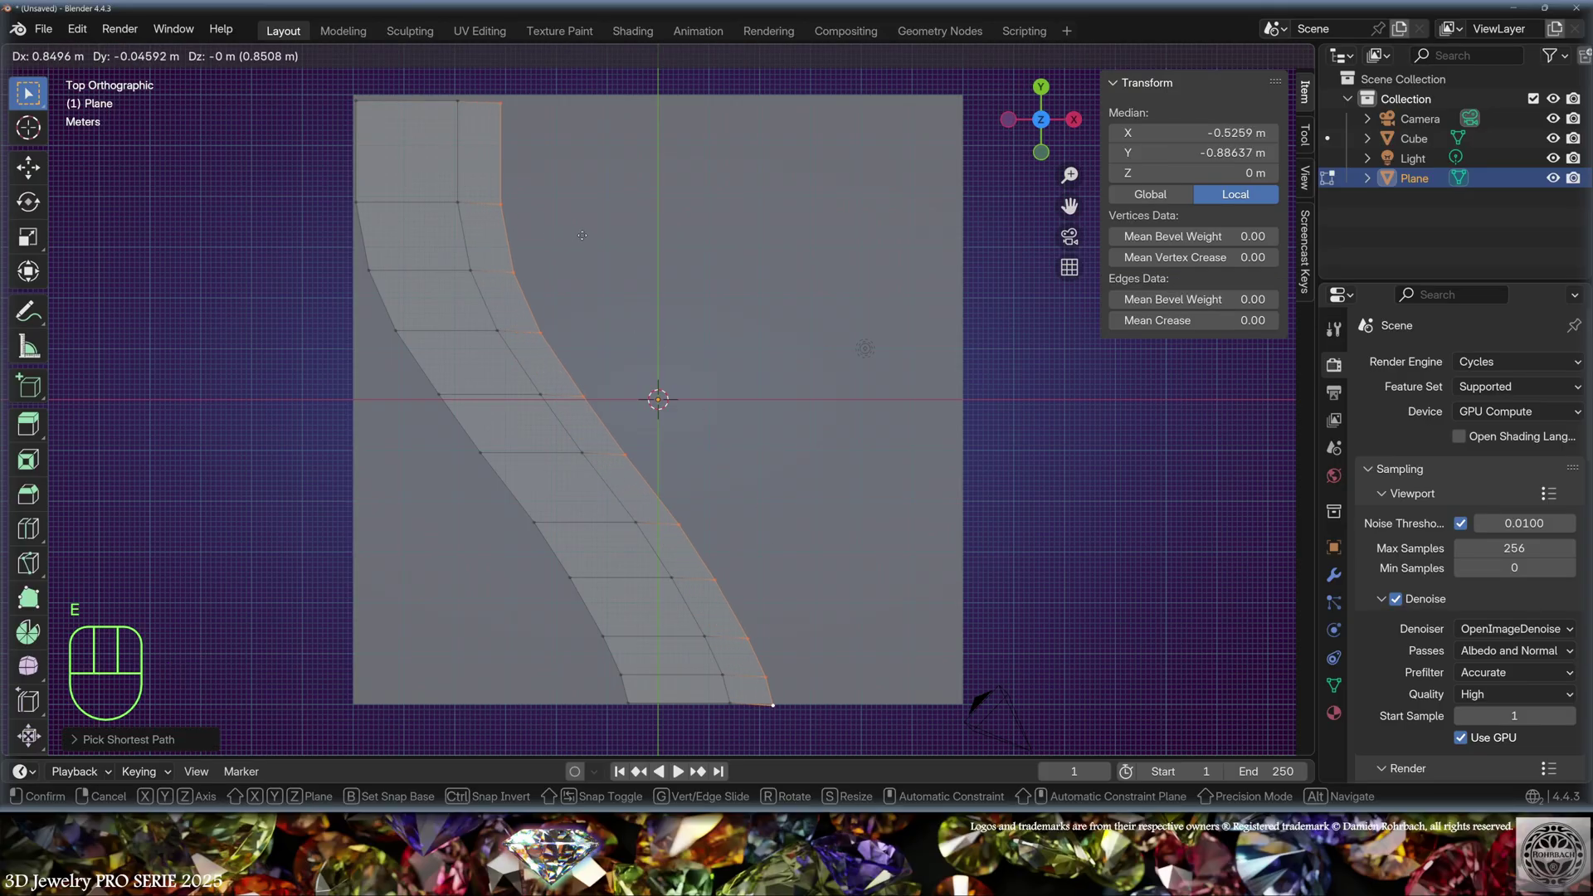
left_click(777, 255)
key("e")
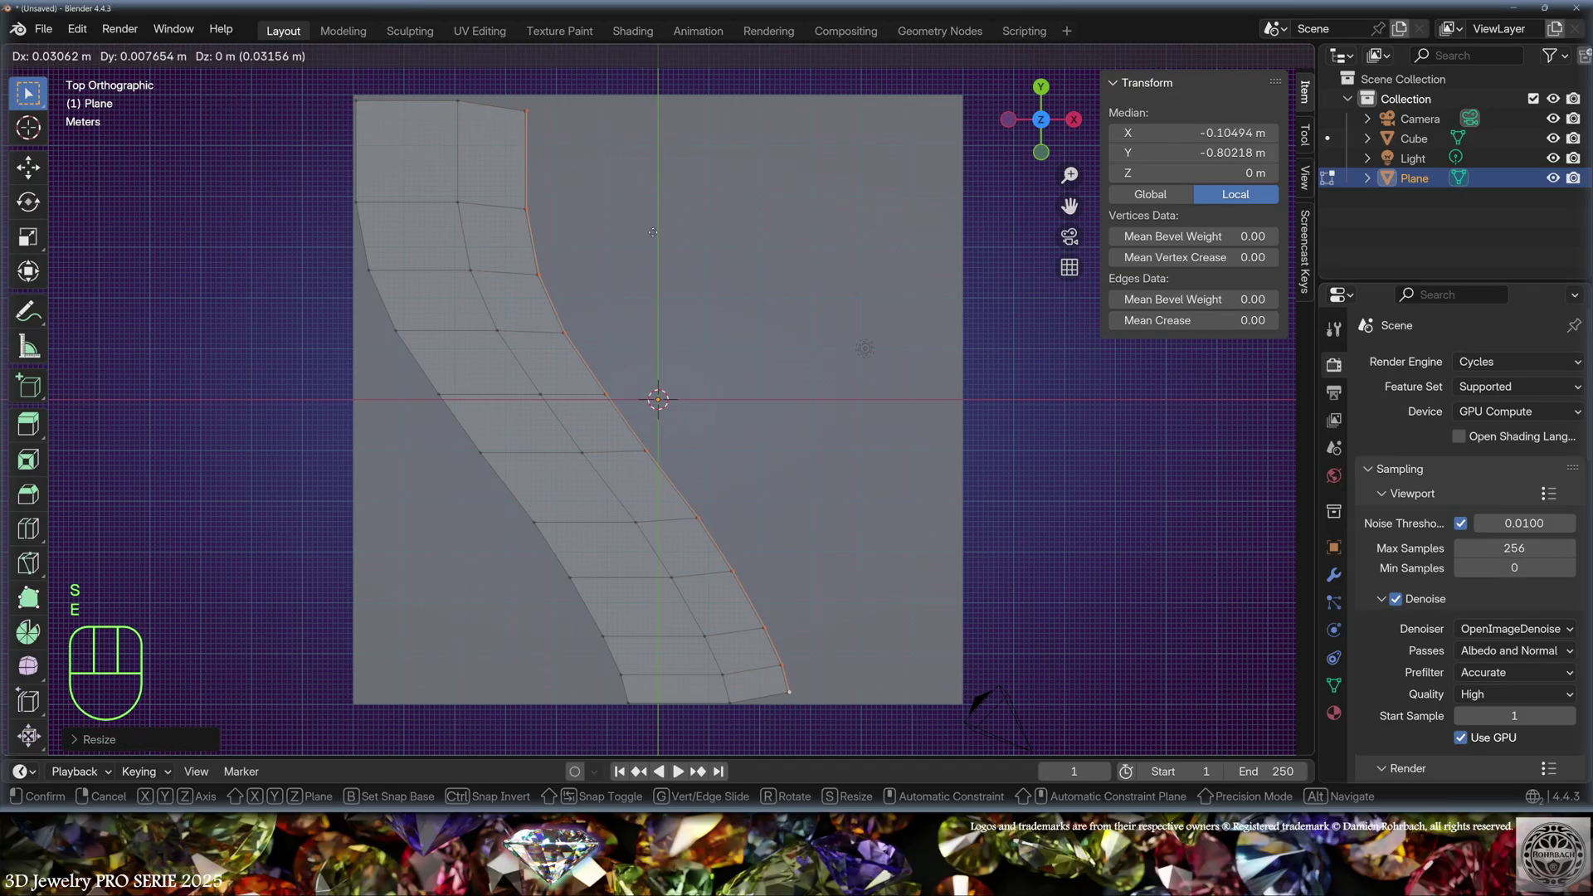
left_click(843, 272)
key("s")
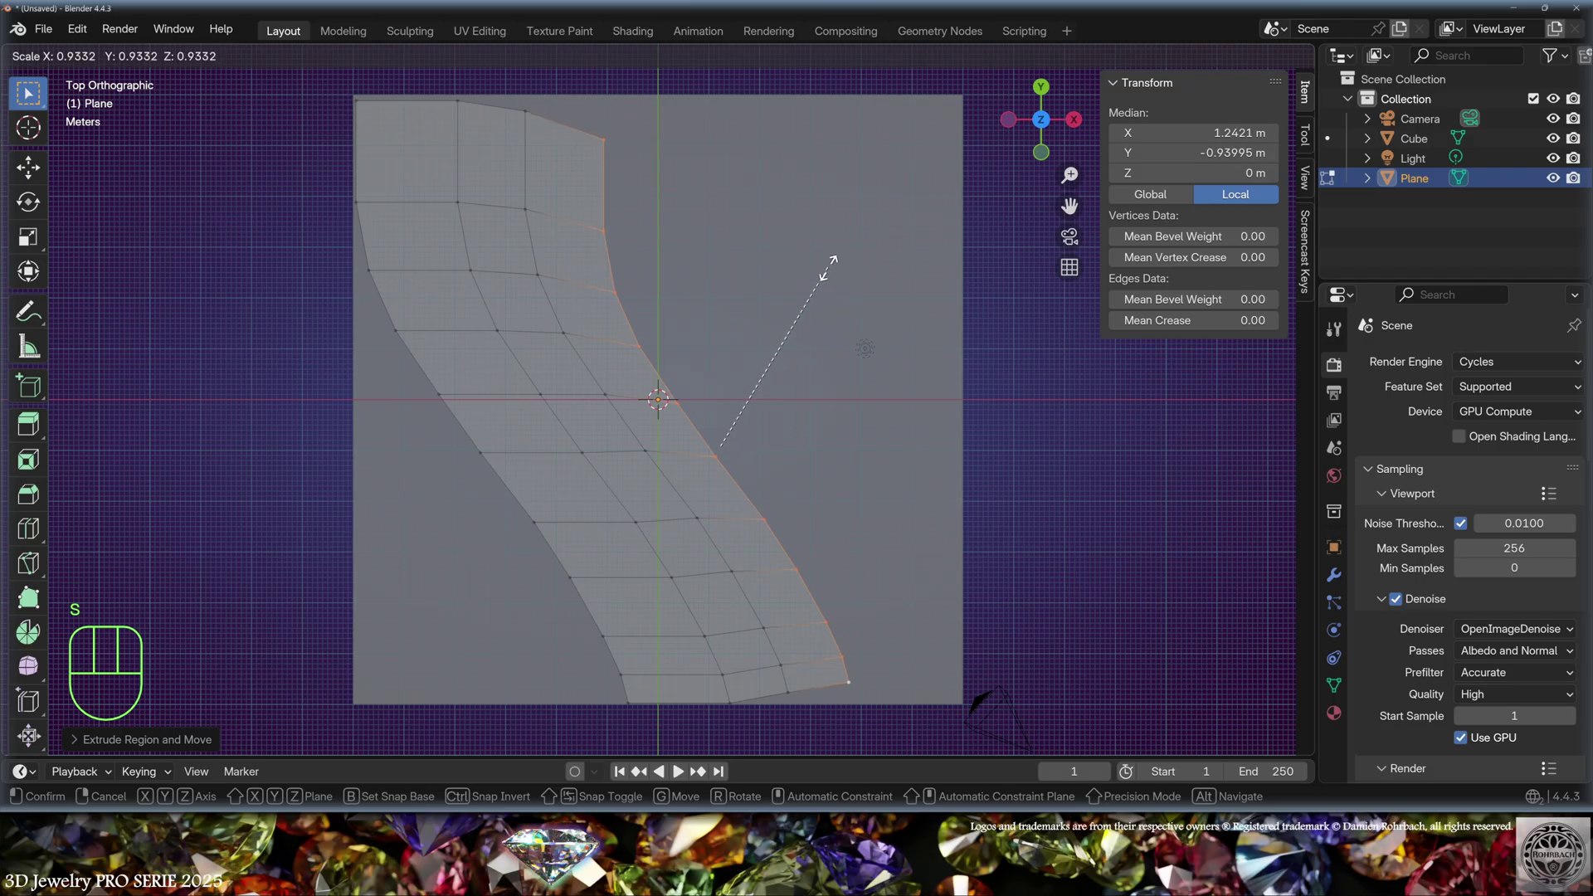
left_click(830, 267)
key("g")
Step: Extend more columns rightward, adjust the final edge, and return to Object Mode
key("s")
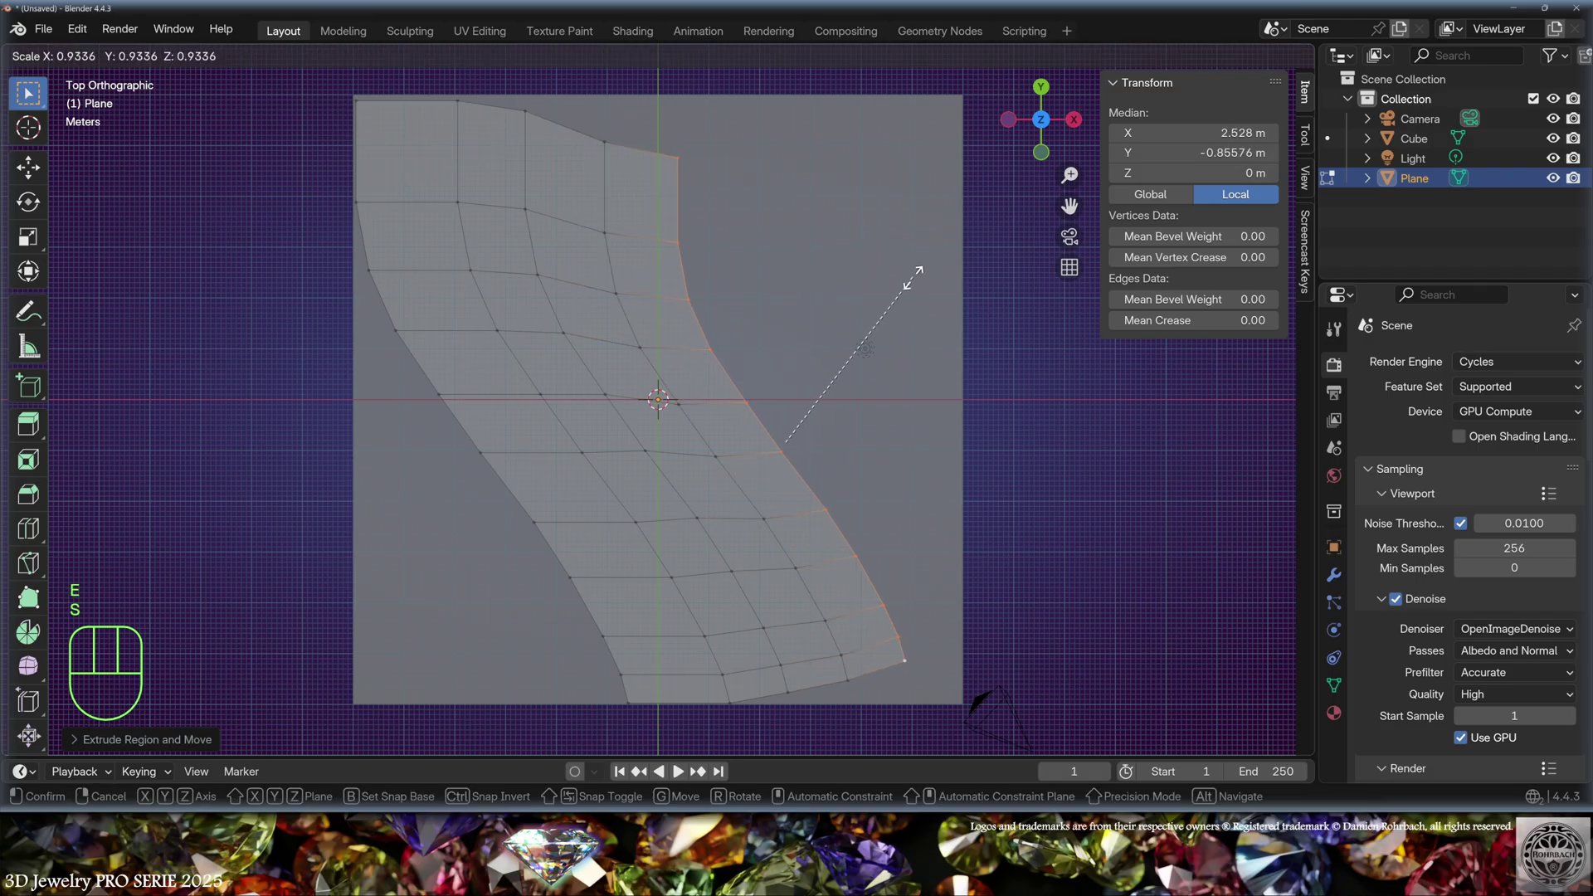
left_click(914, 273)
key("e")
left_click(891, 291)
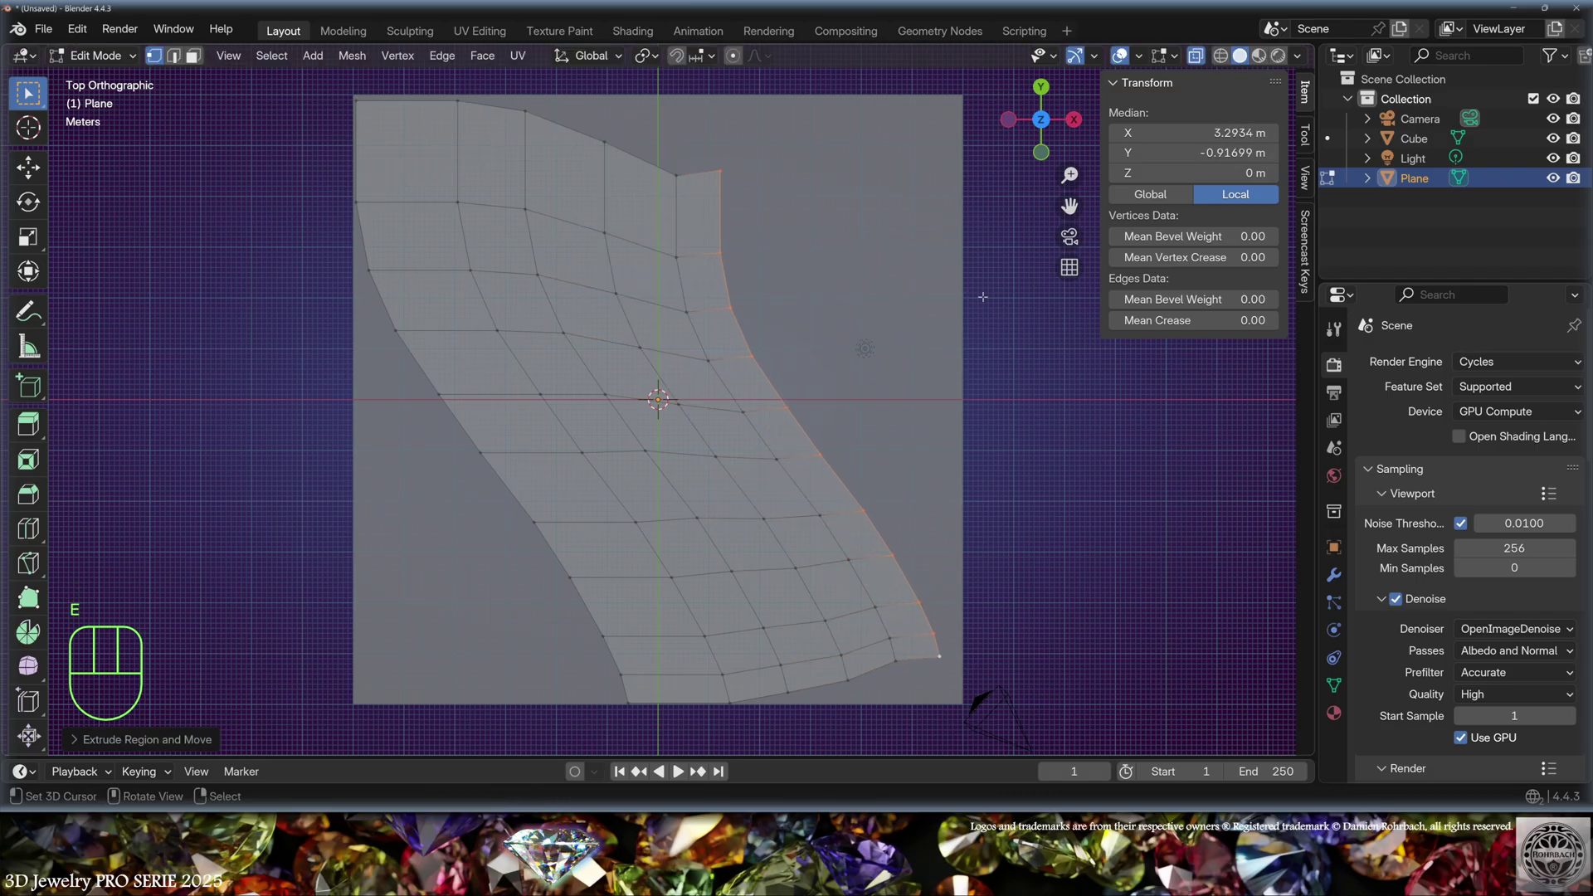
key("g")
left_click(965, 332)
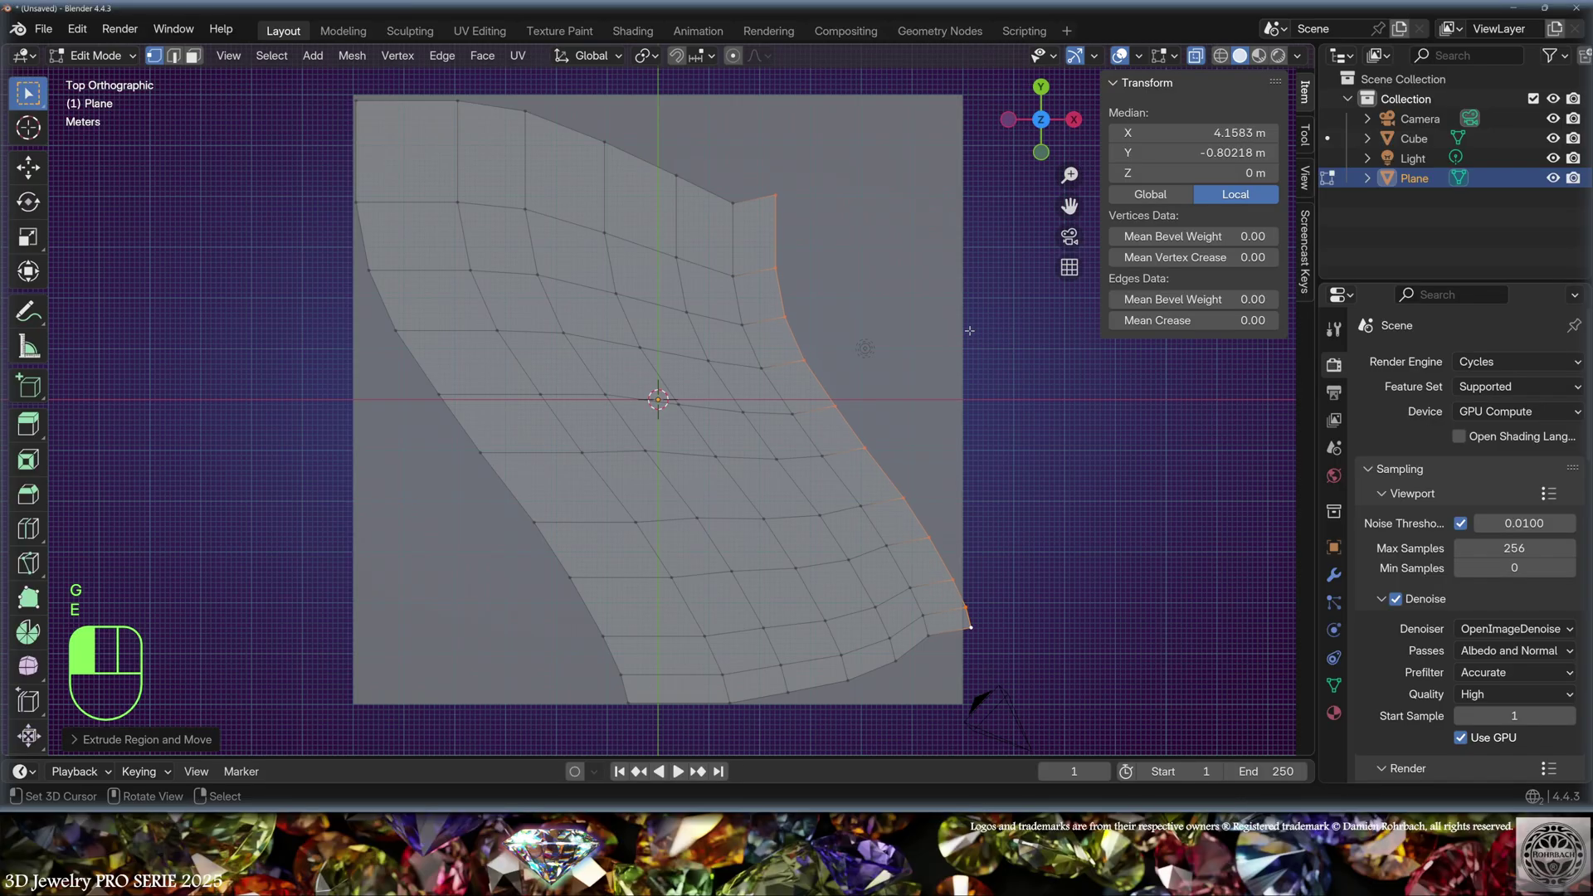
key("s")
left_click(999, 338)
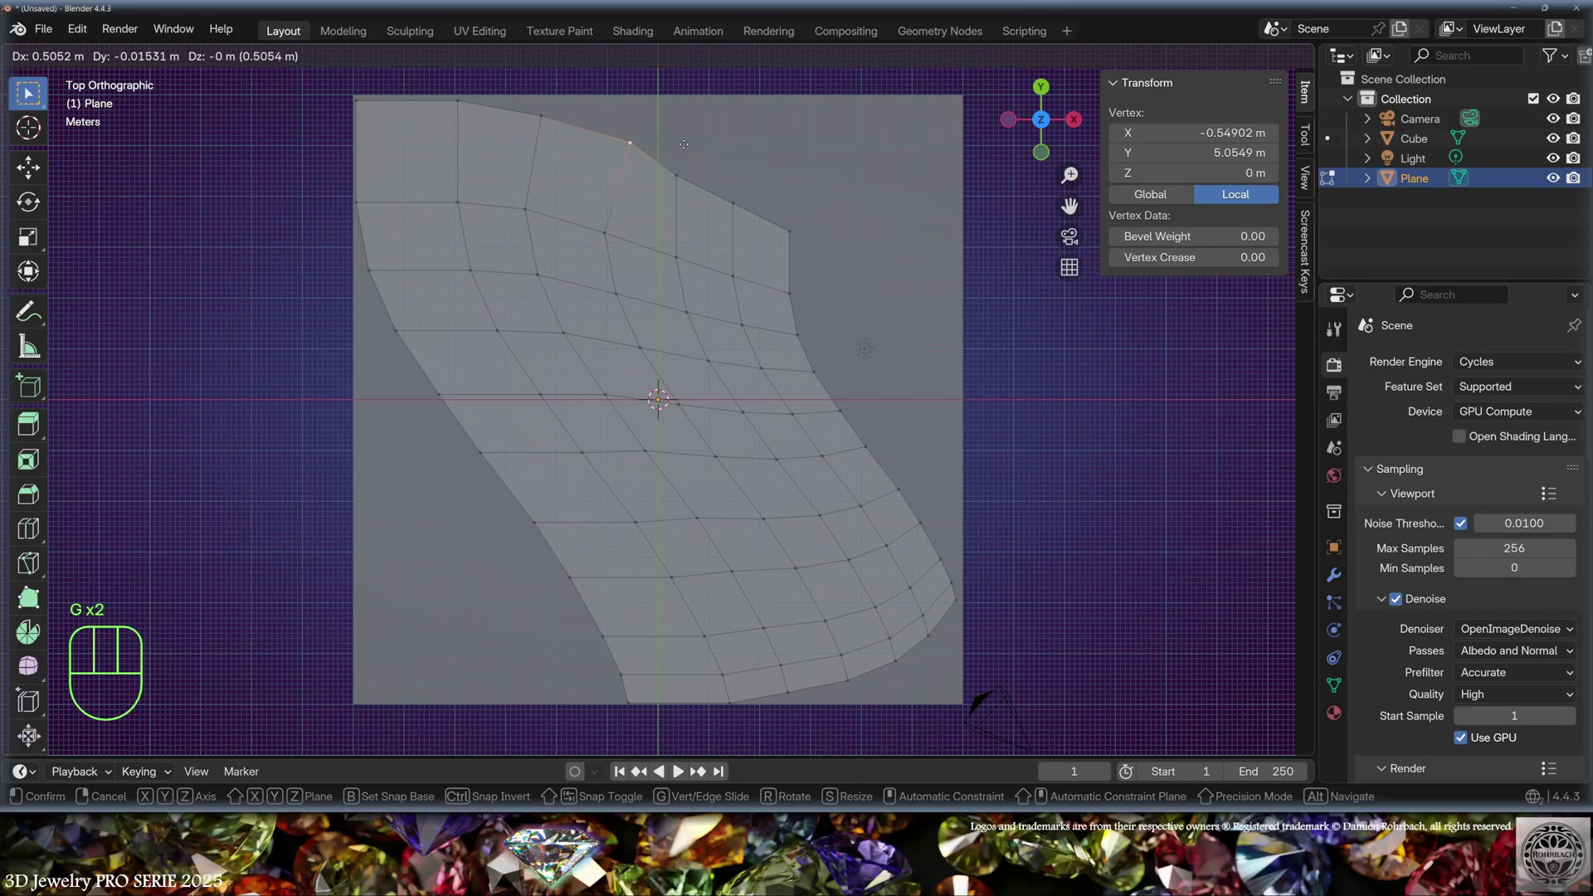
key("Tab")
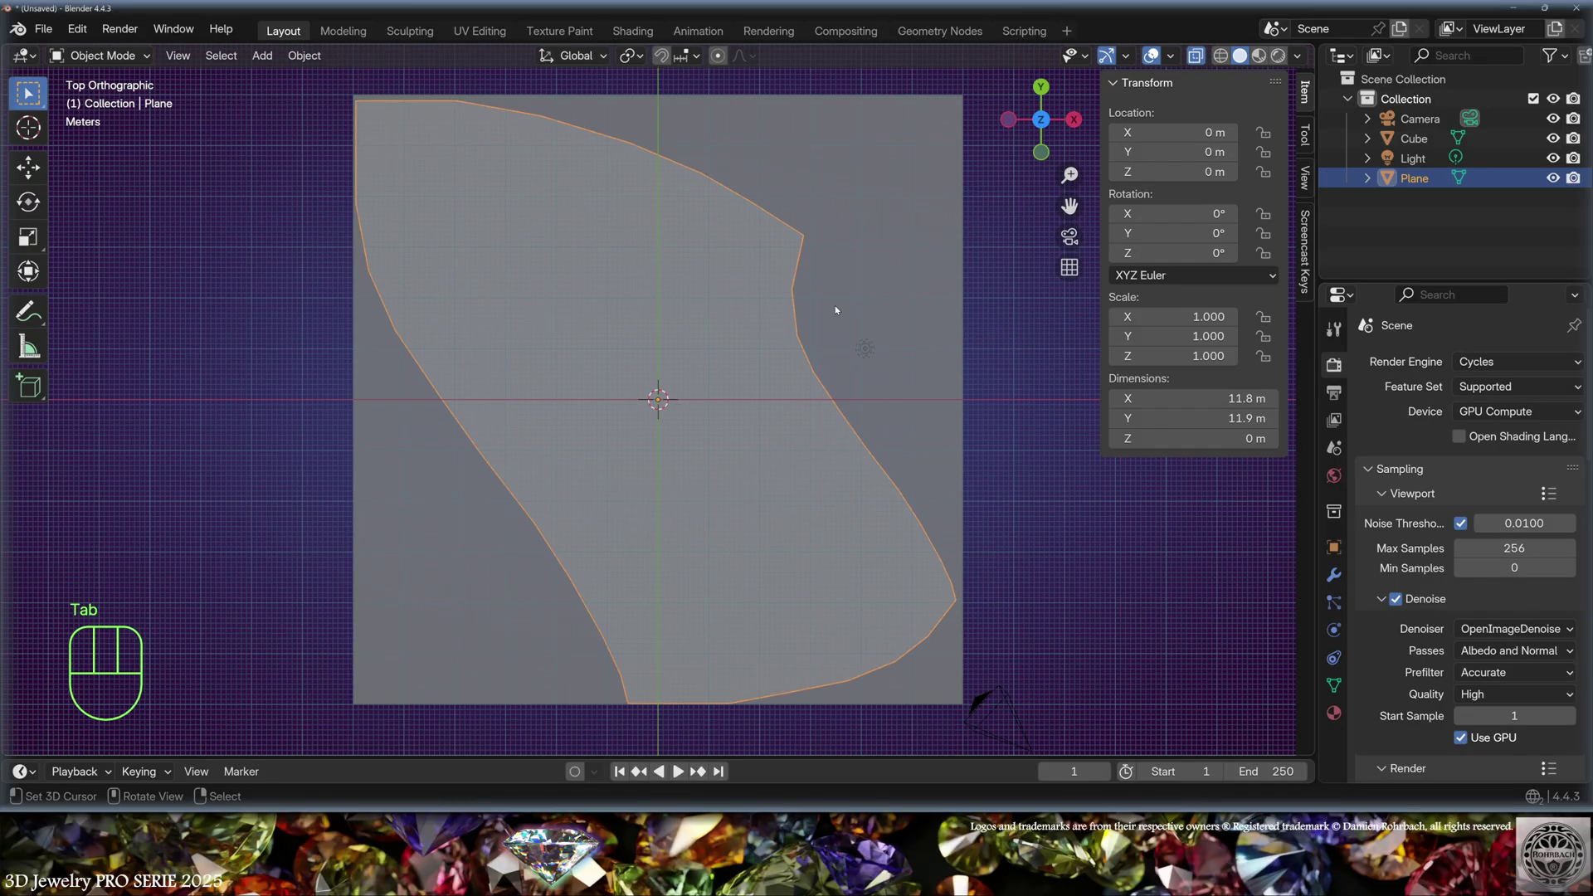
Step: Rename the plane to shell.001 and save the scene as Caracol.blend
key("F2")
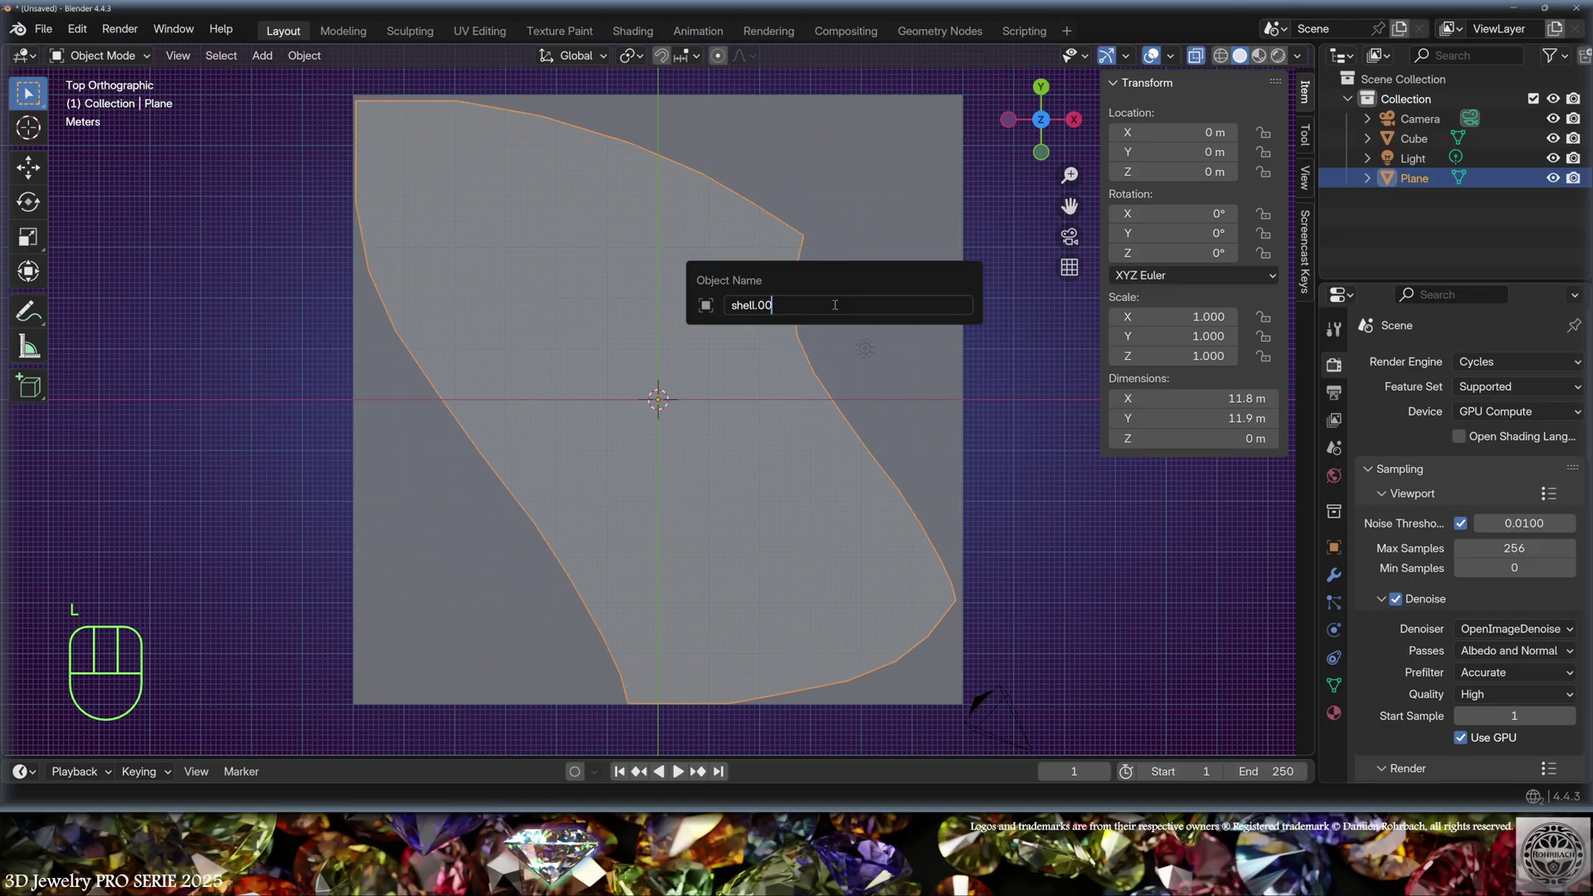
key("Return")
key("ctrl+s")
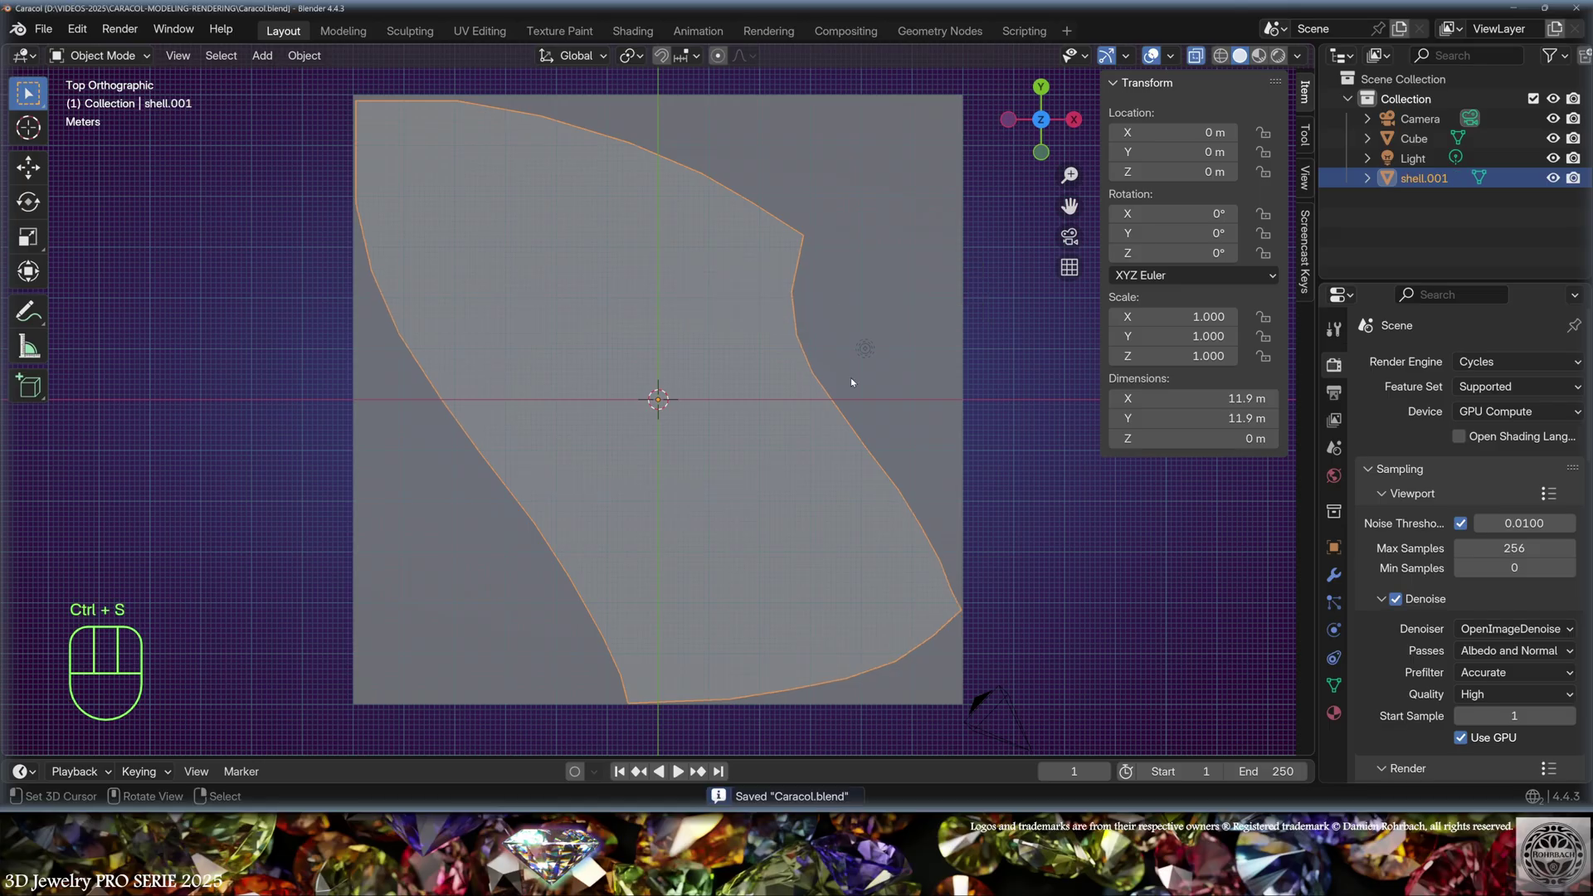
Step: Add a Plain Axes empty named Empty-multiplier, then reselect shell.001
left_click(262, 54)
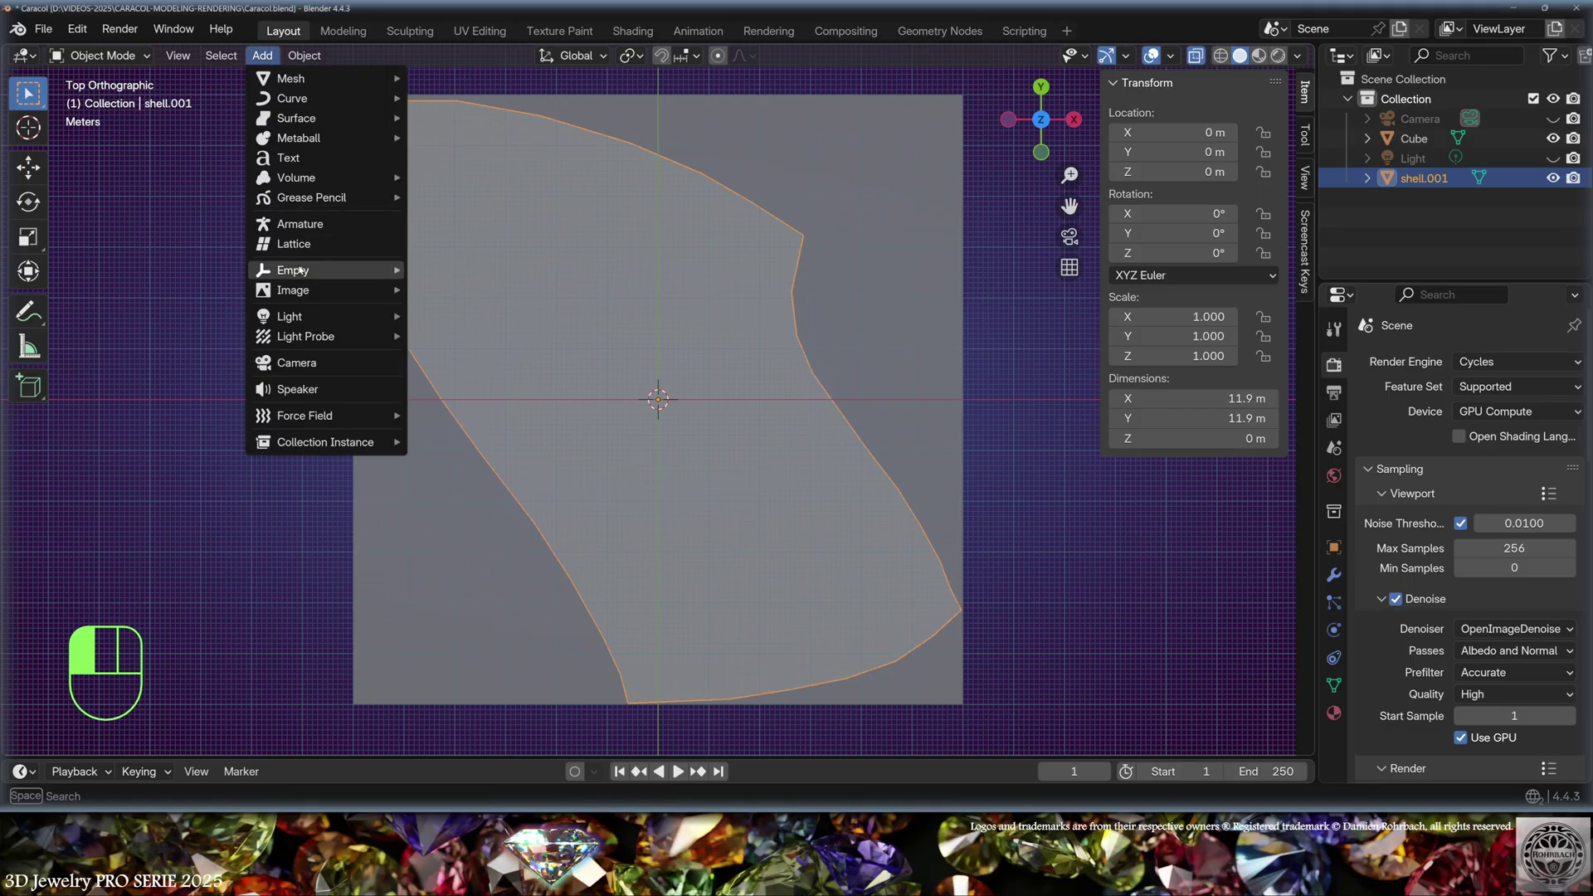
mouse_move(304, 270)
left_click(461, 270)
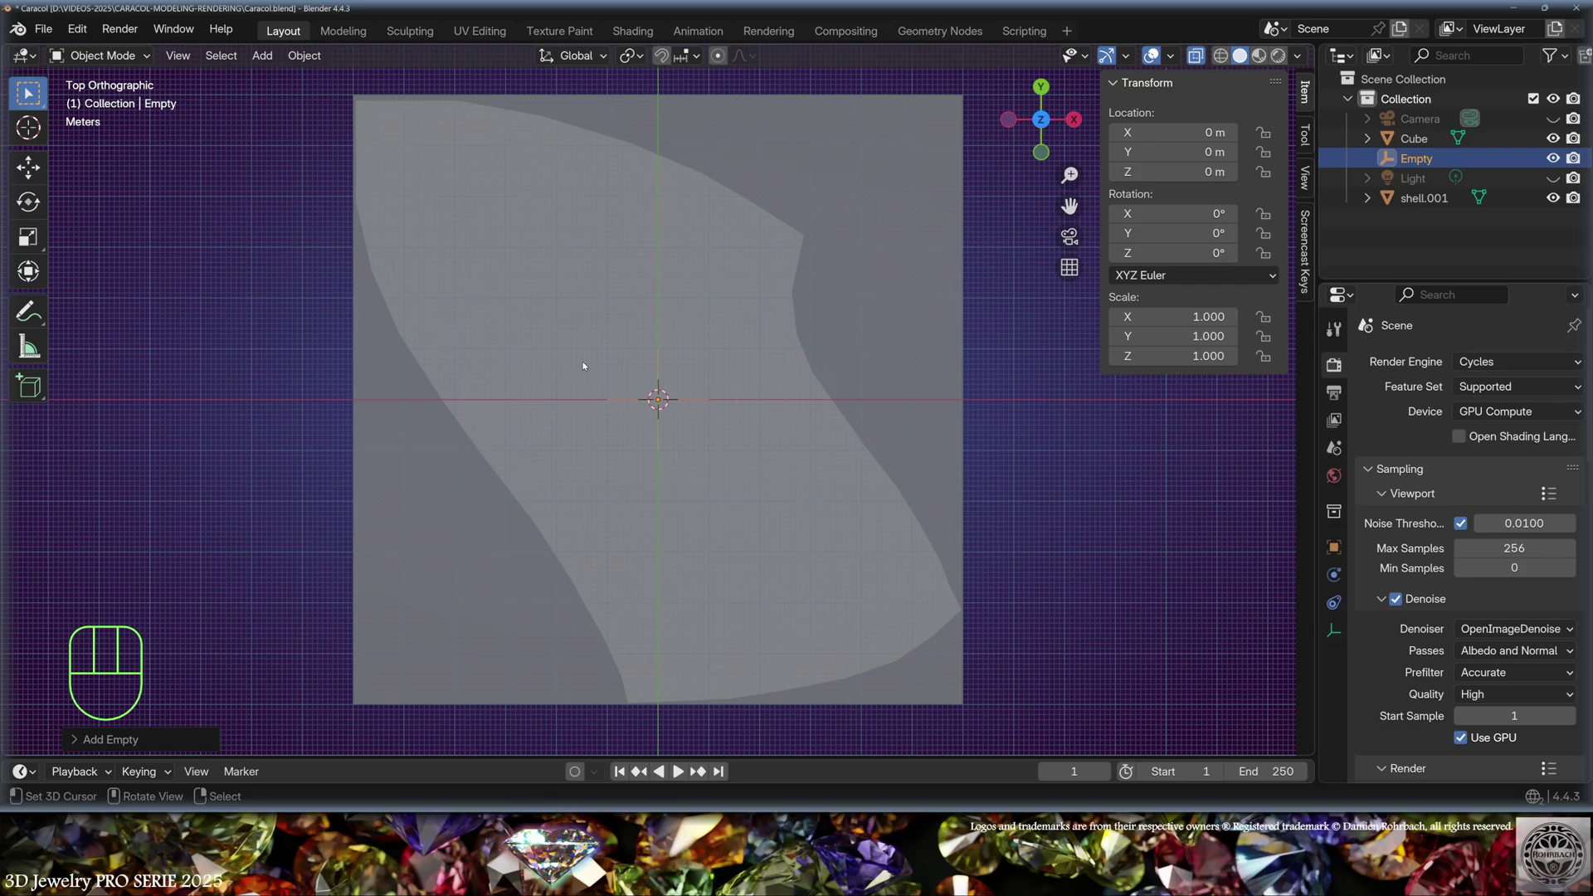
key("F2")
key("Return")
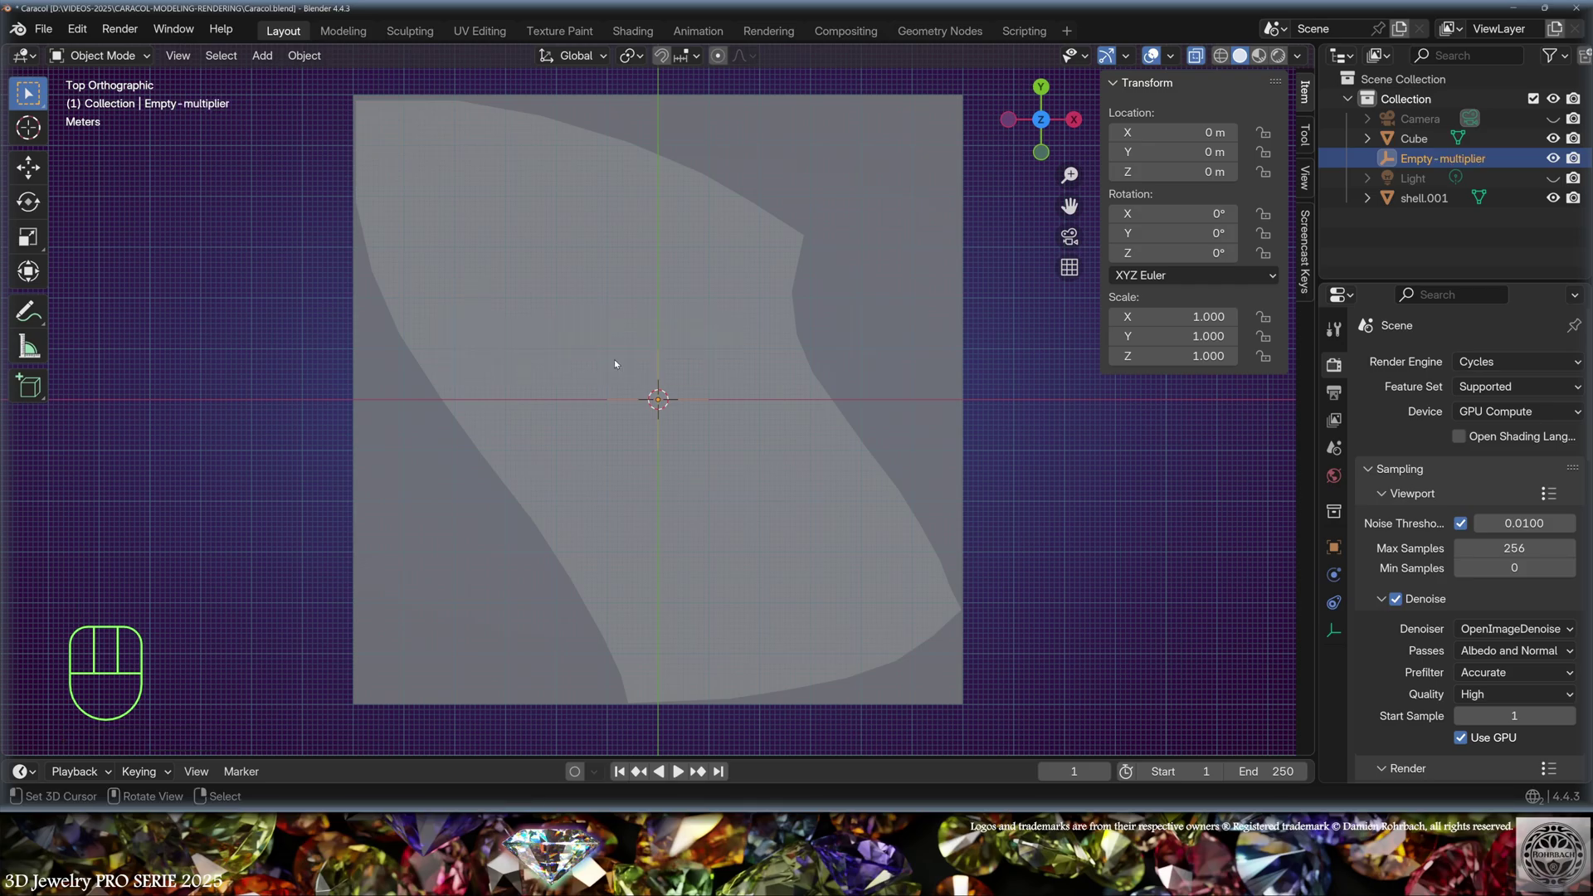
left_click(1424, 199)
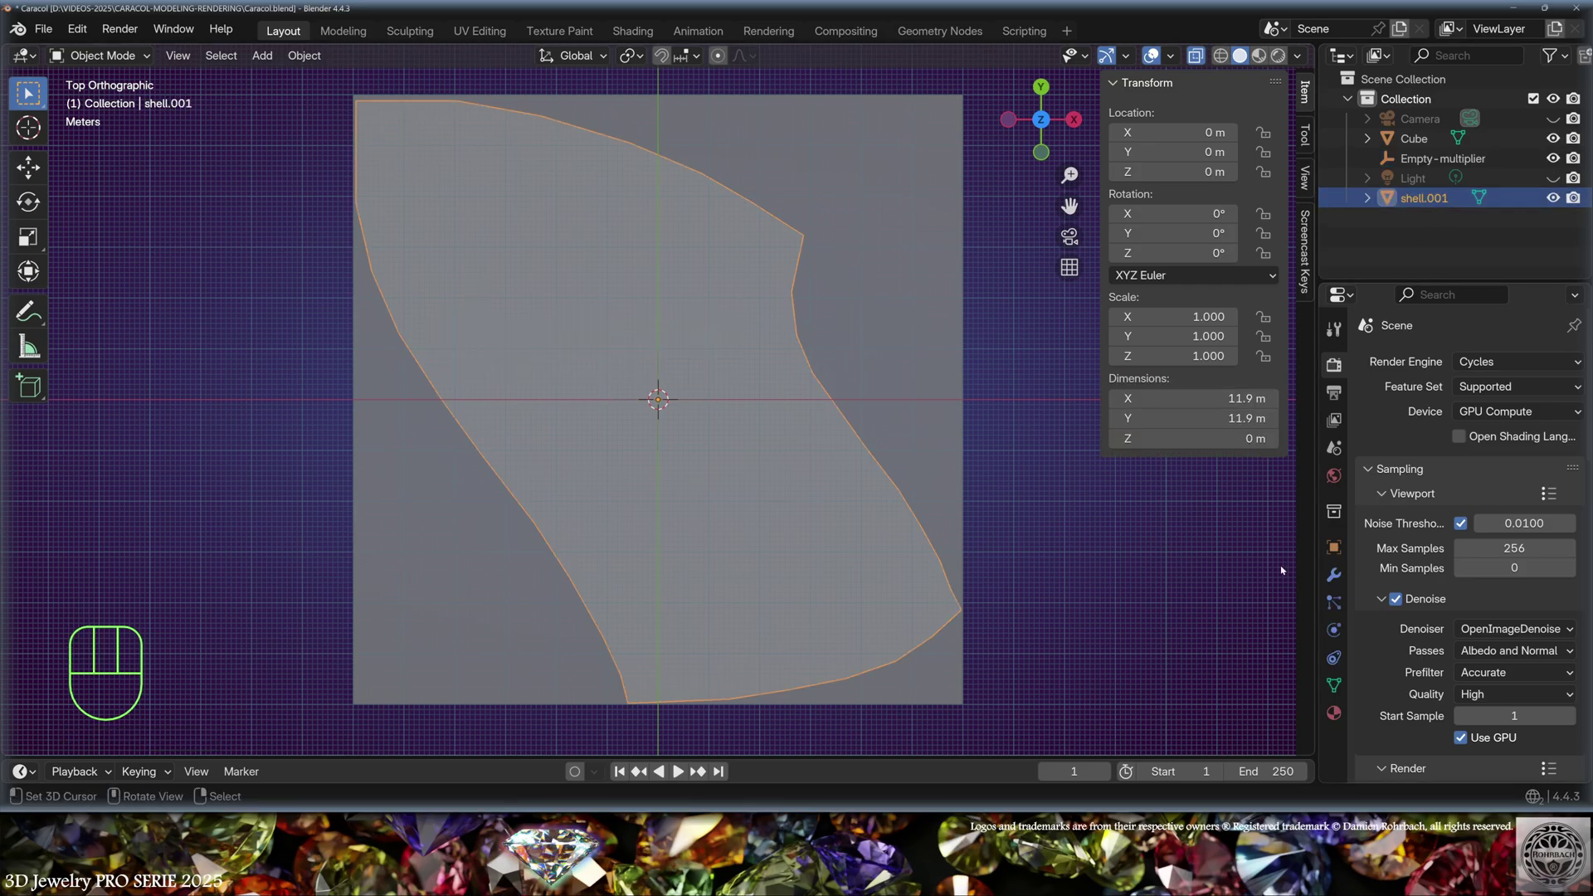
Step: Give shell.001 an Array modifier with Object Offset set to Empty-multiplier
left_click(1333, 576)
left_click(1476, 361)
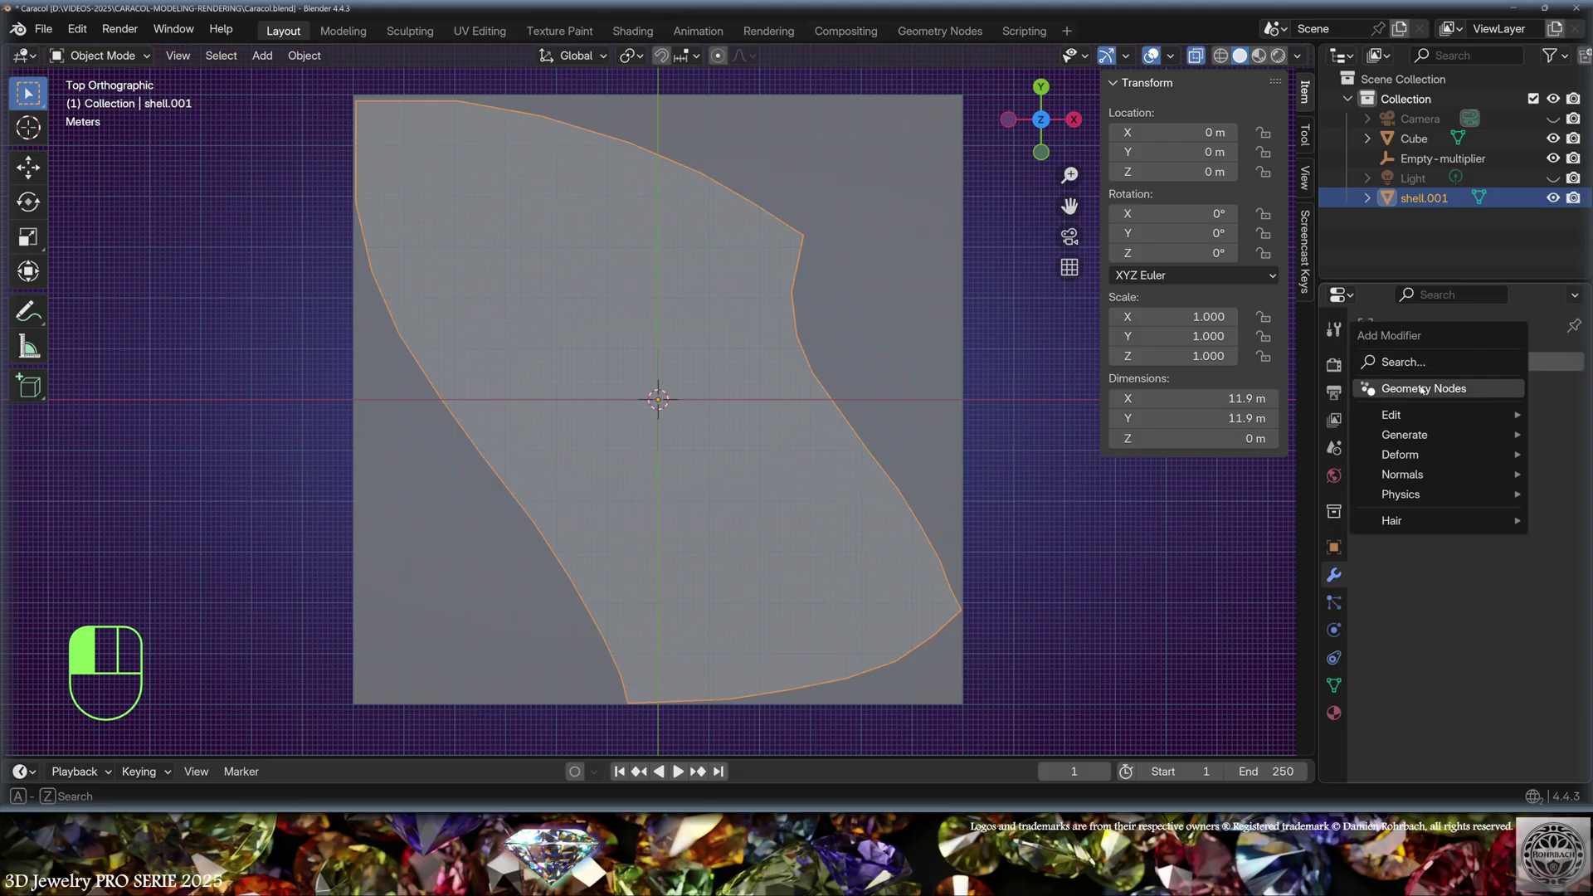
mouse_move(1394, 440)
left_click(1213, 97)
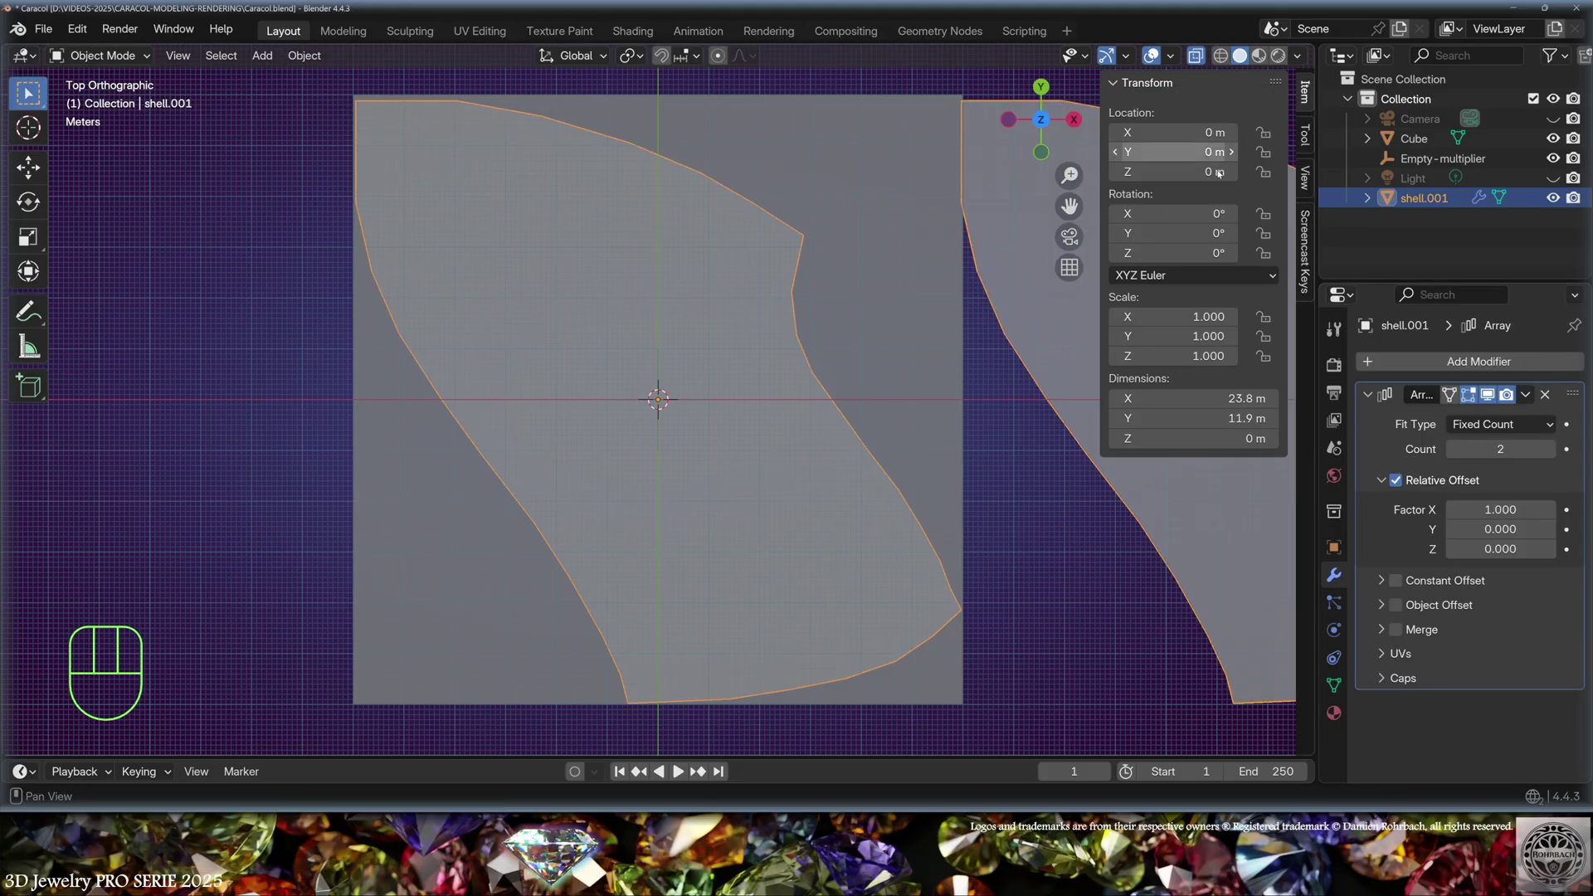
left_click(1395, 605)
left_click(1498, 634)
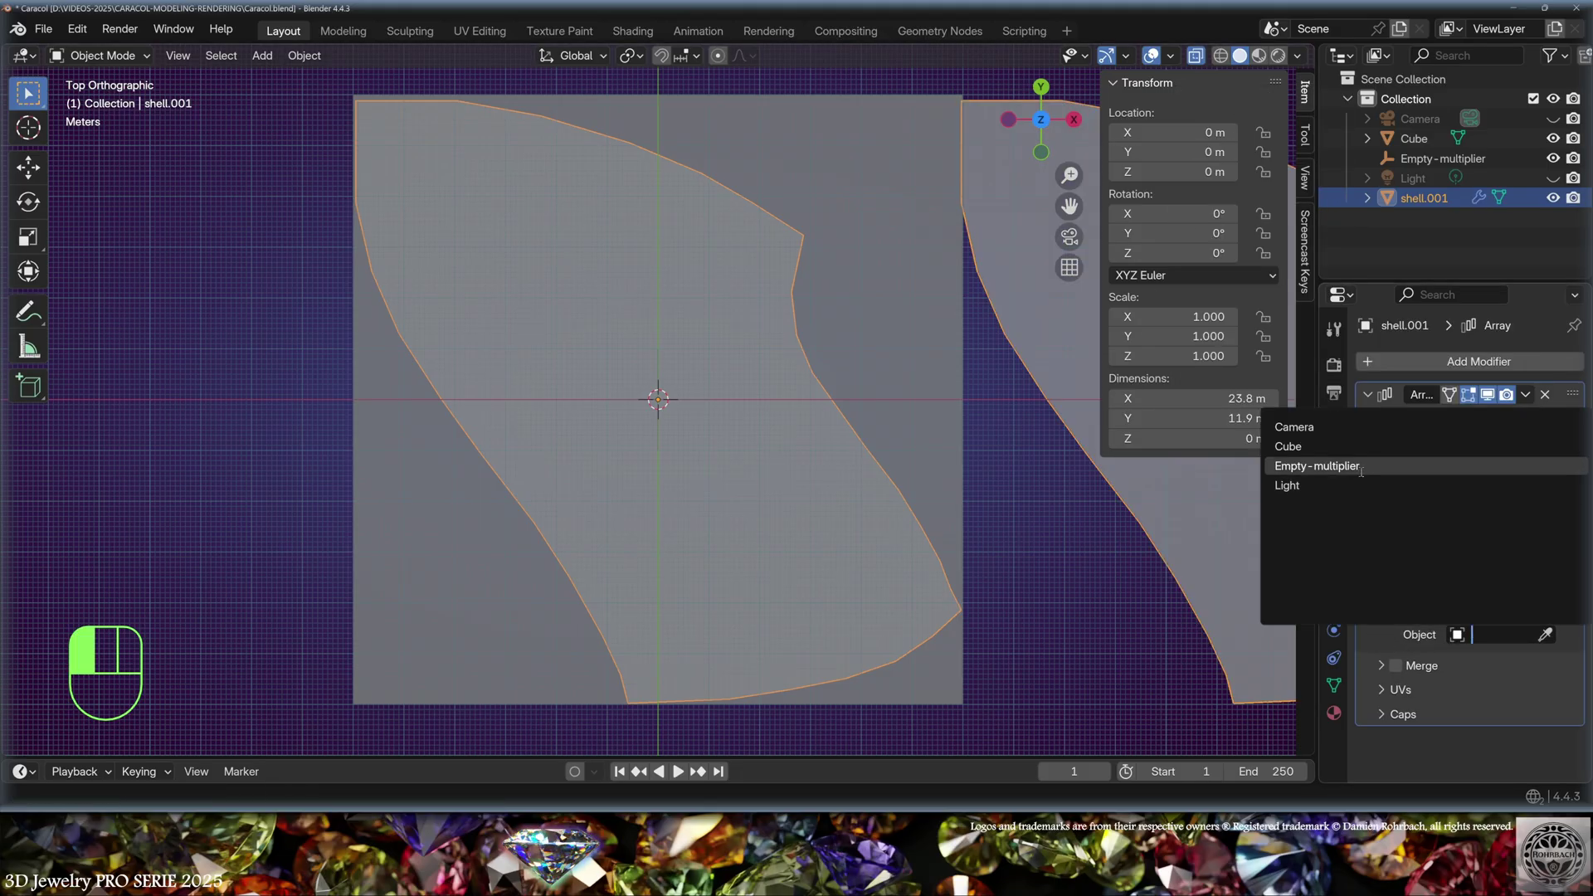
left_click(1327, 462)
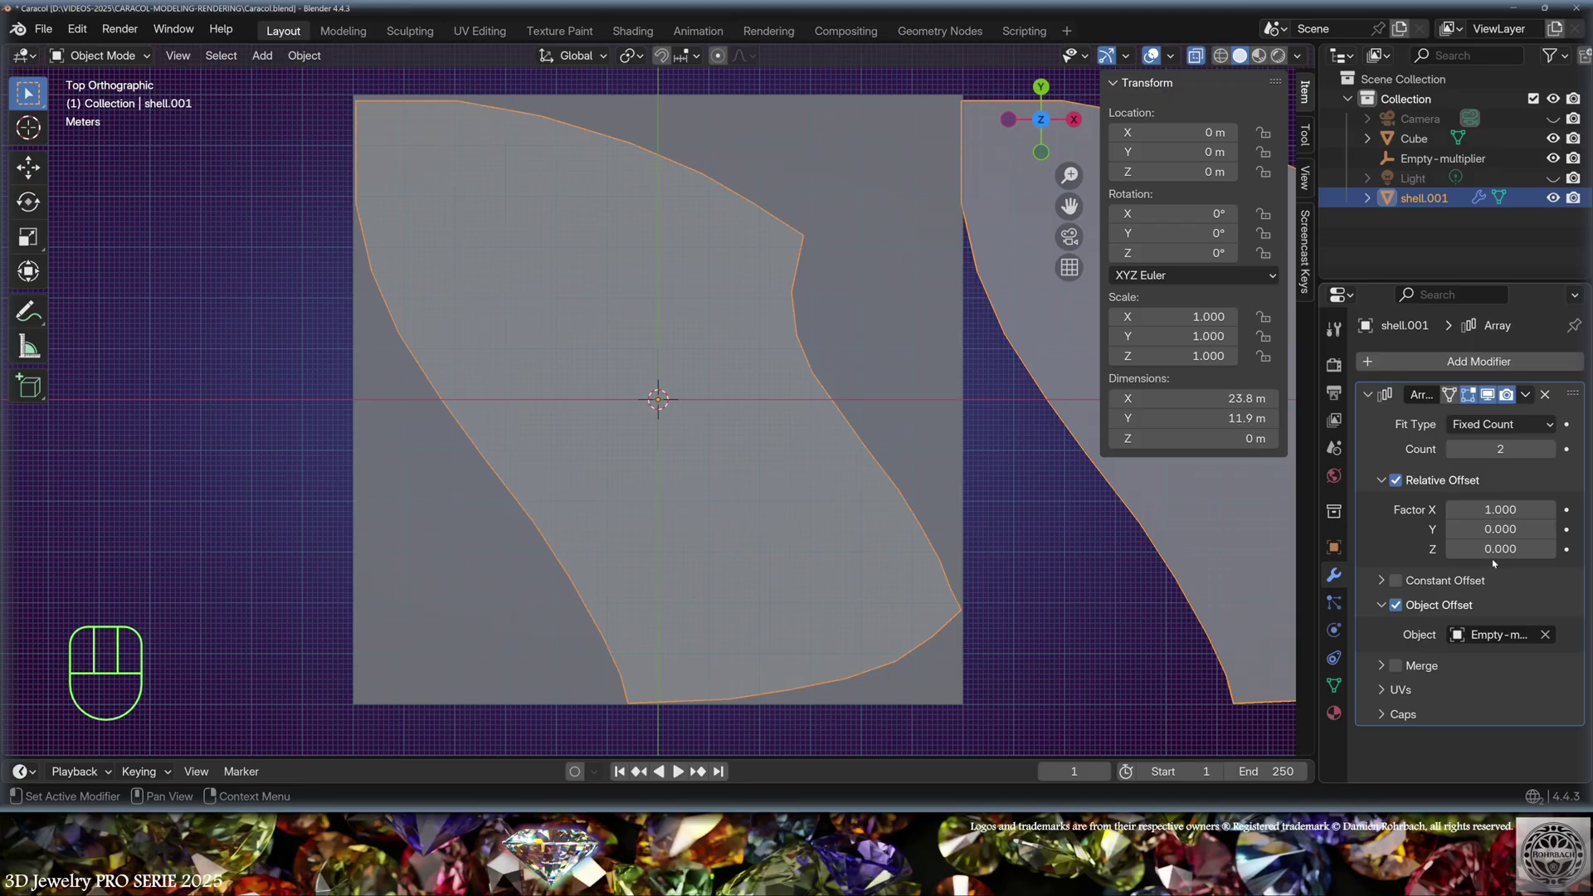
Step: Move shell.001, scale it to 1.064 and rotate it about 33 degrees
scroll(912, 456, "down", 6)
key("g")
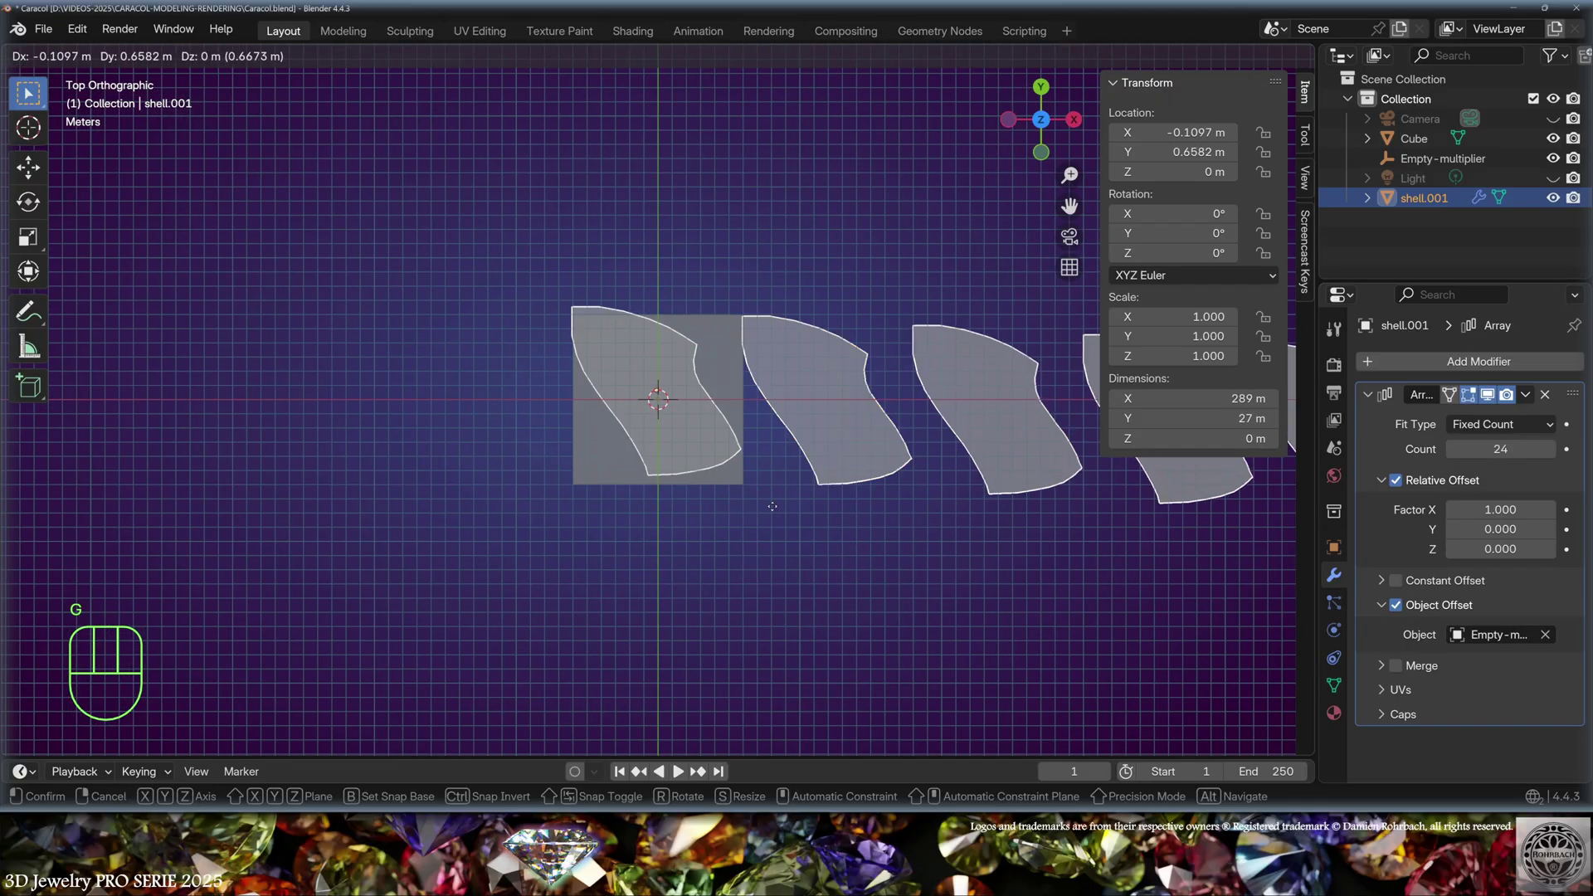
left_click(780, 438)
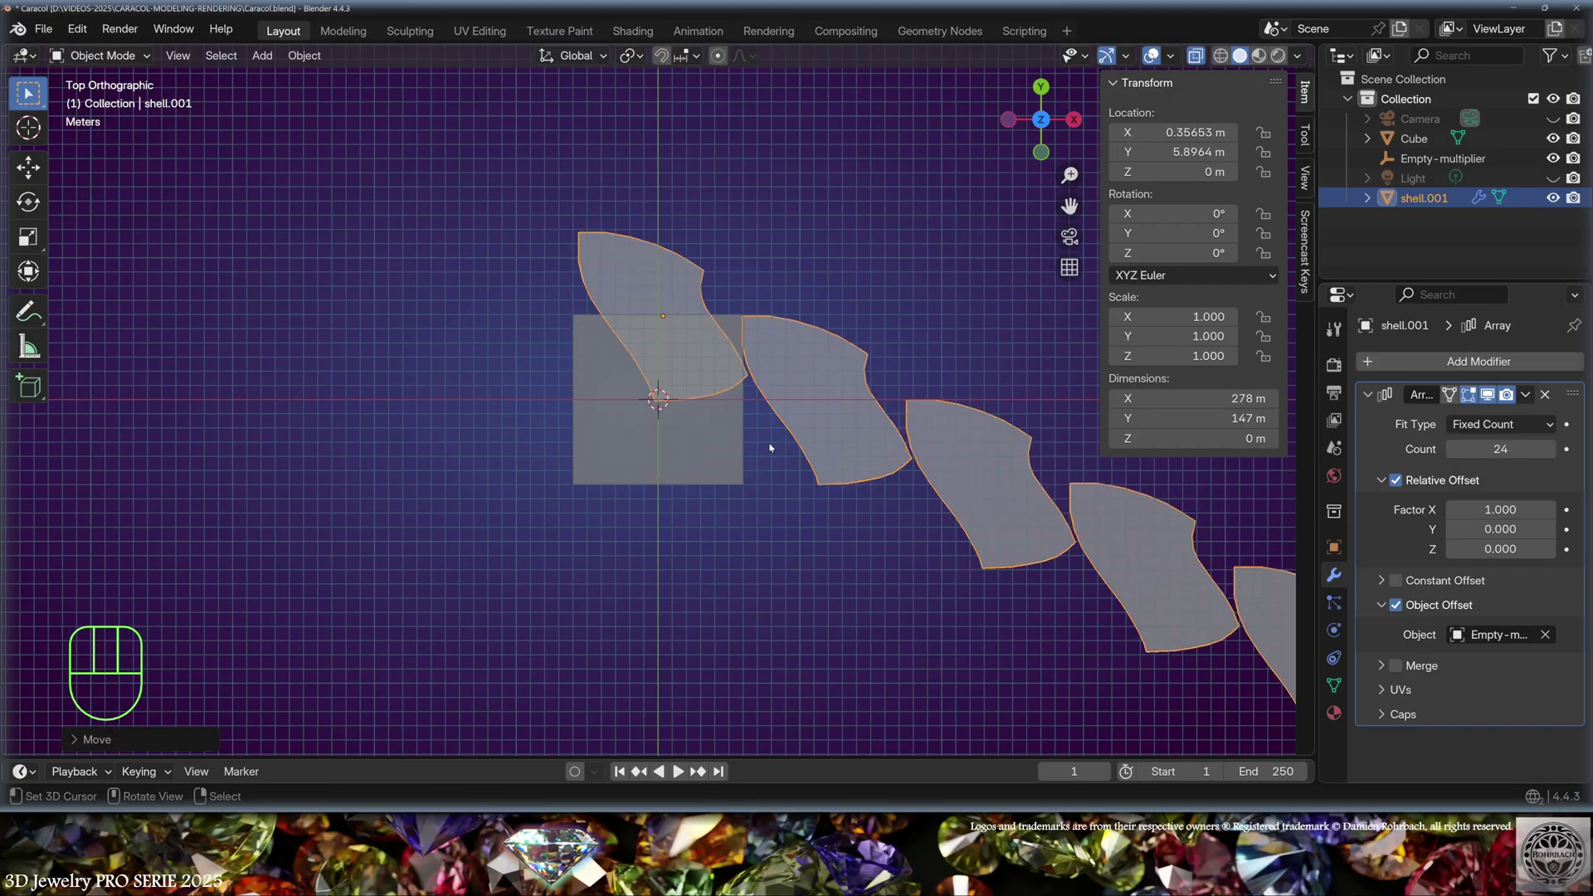
key("s")
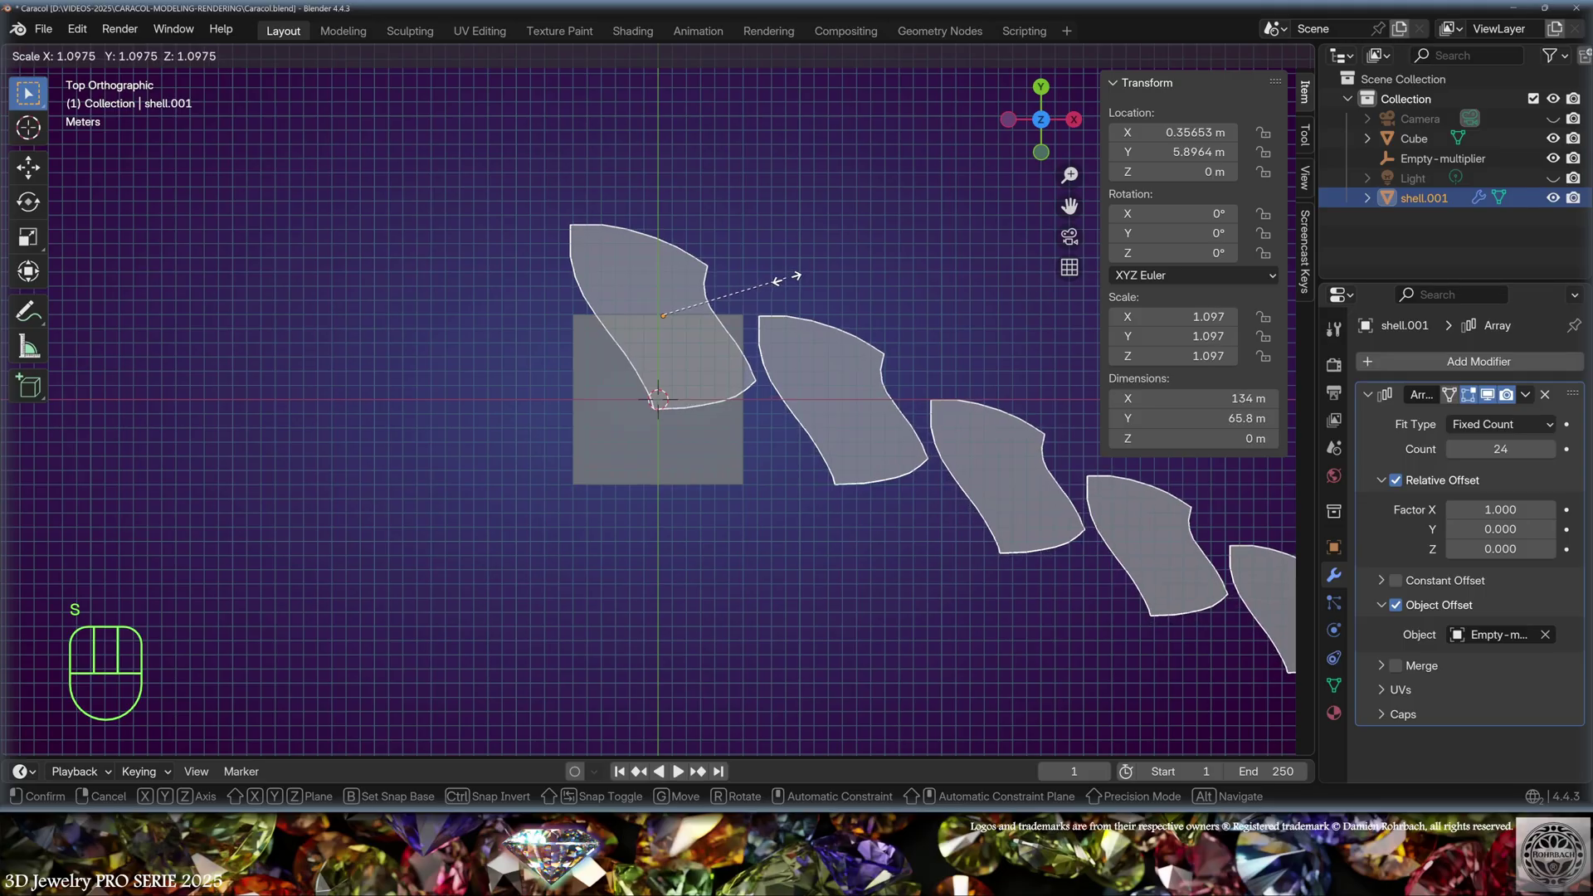
left_click(809, 261)
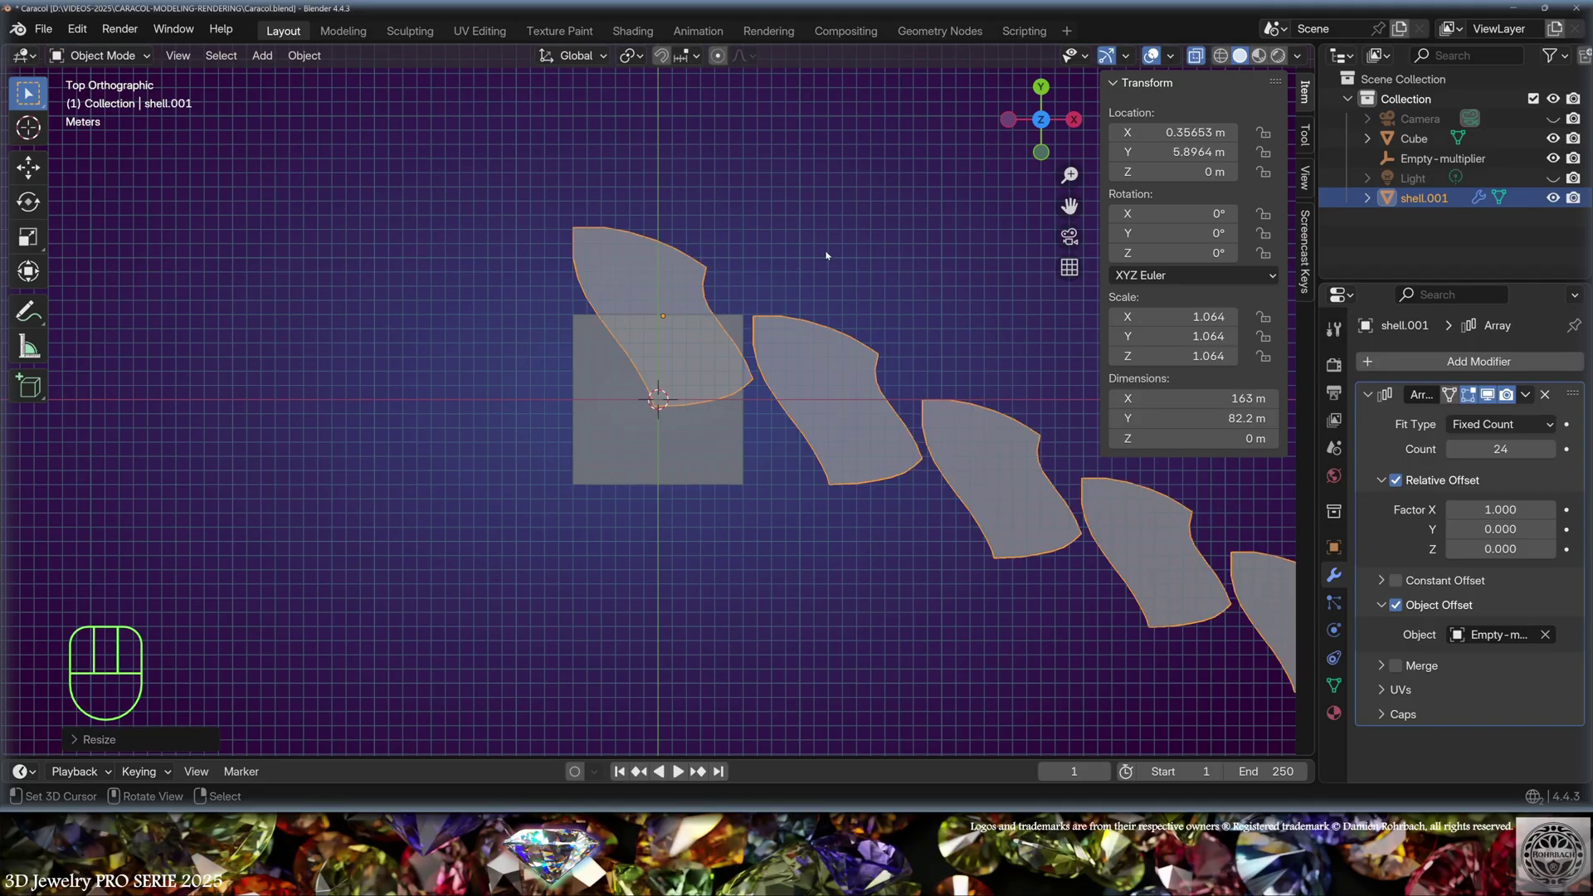
key("r")
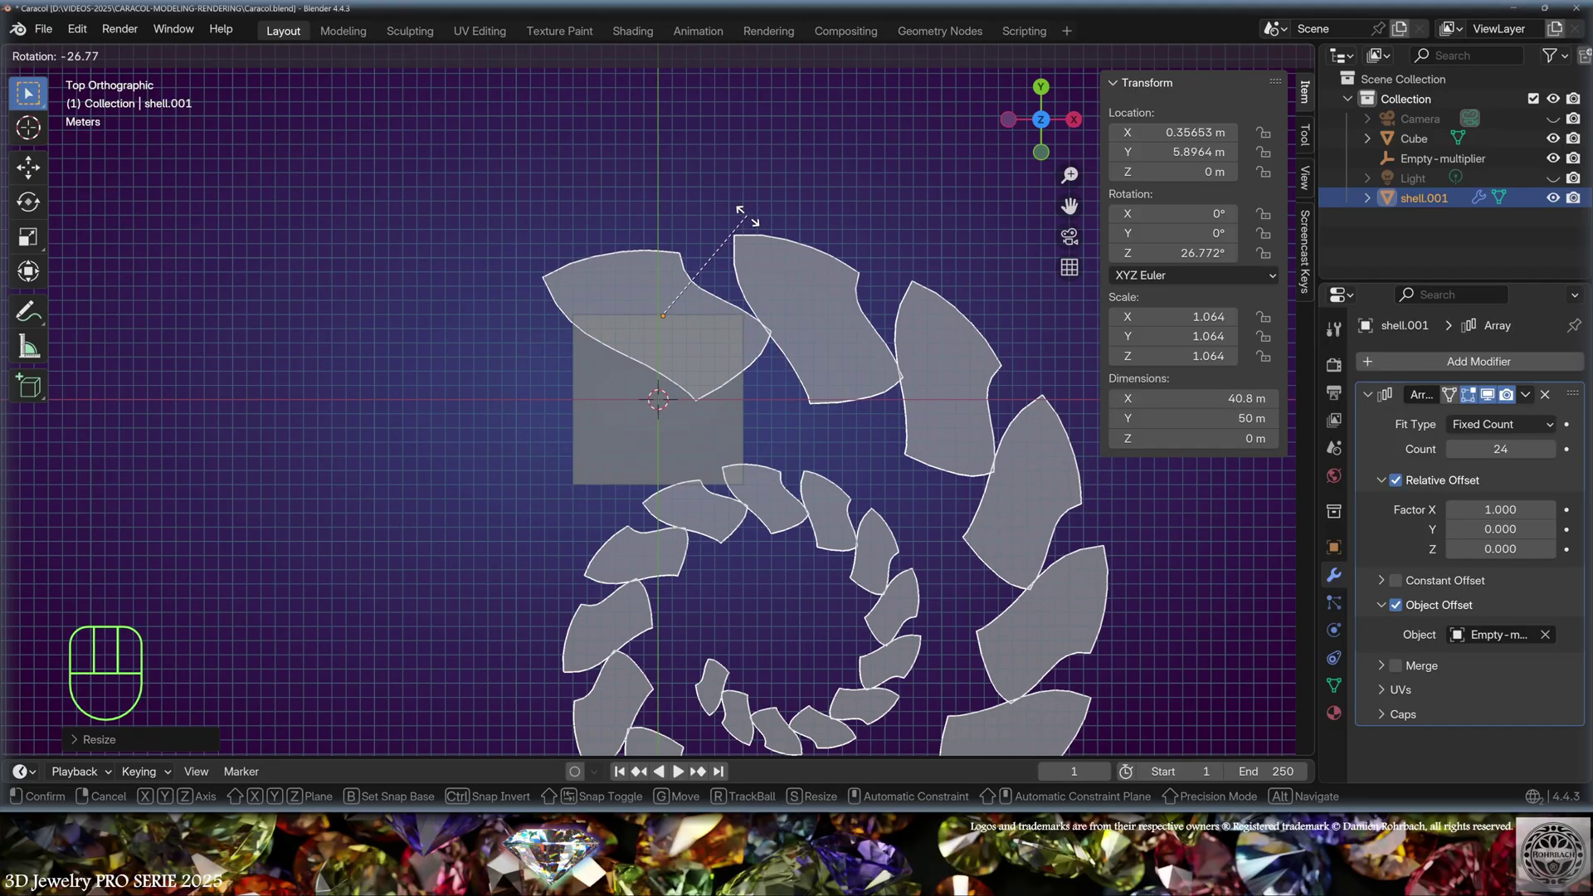
left_click(733, 214)
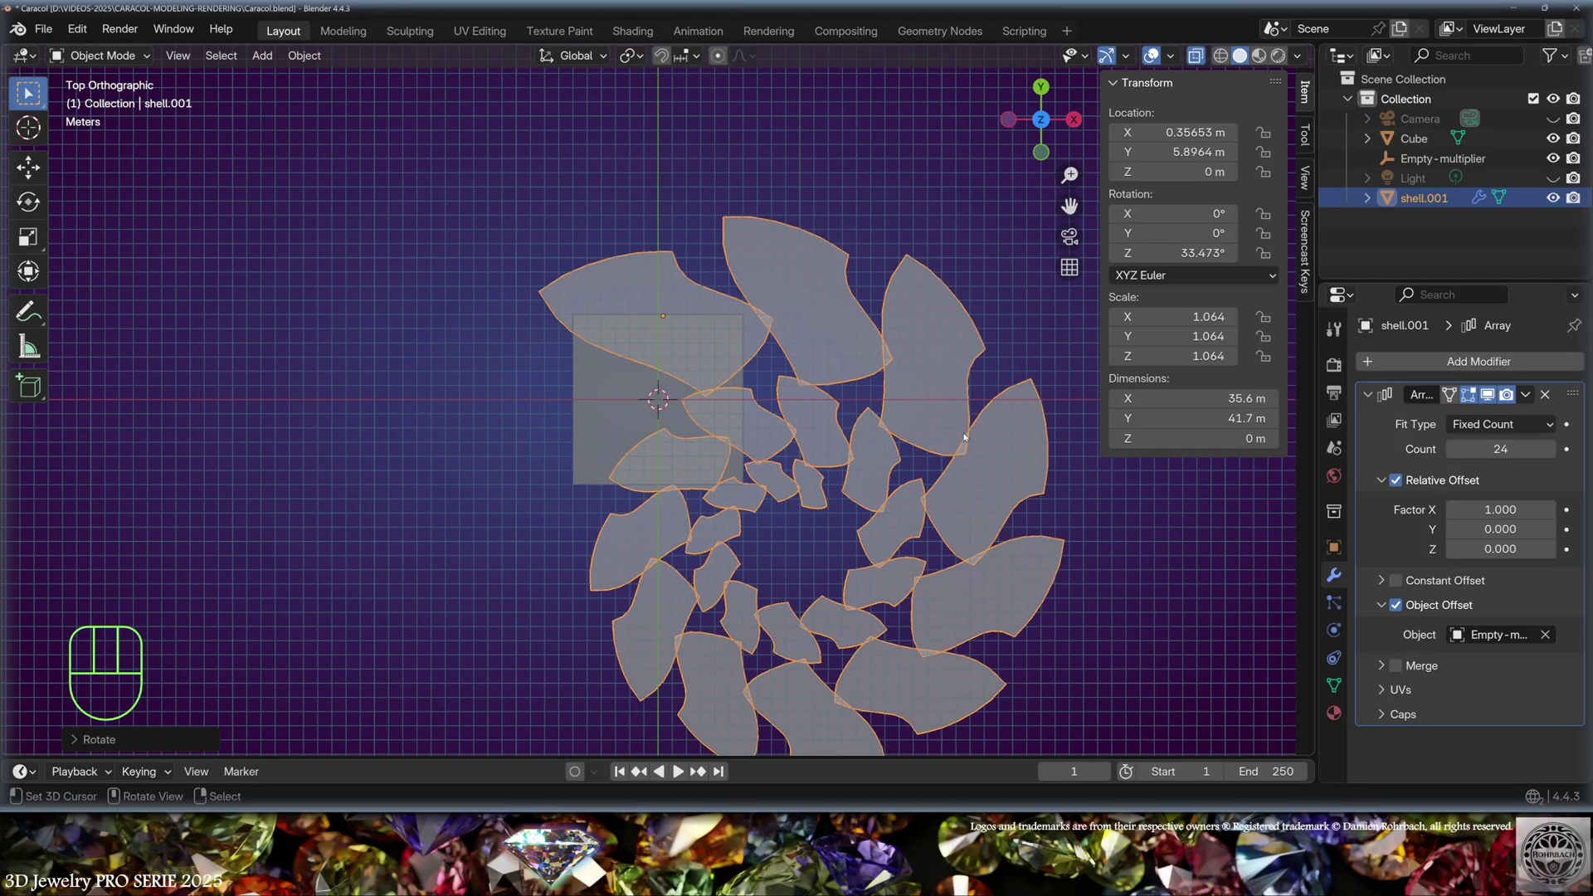
Step: Raise the Array modifier Count to 62 and save Caracol.blend
middle_click_drag(965, 437, 867, 346, "shift")
left_click(1549, 449)
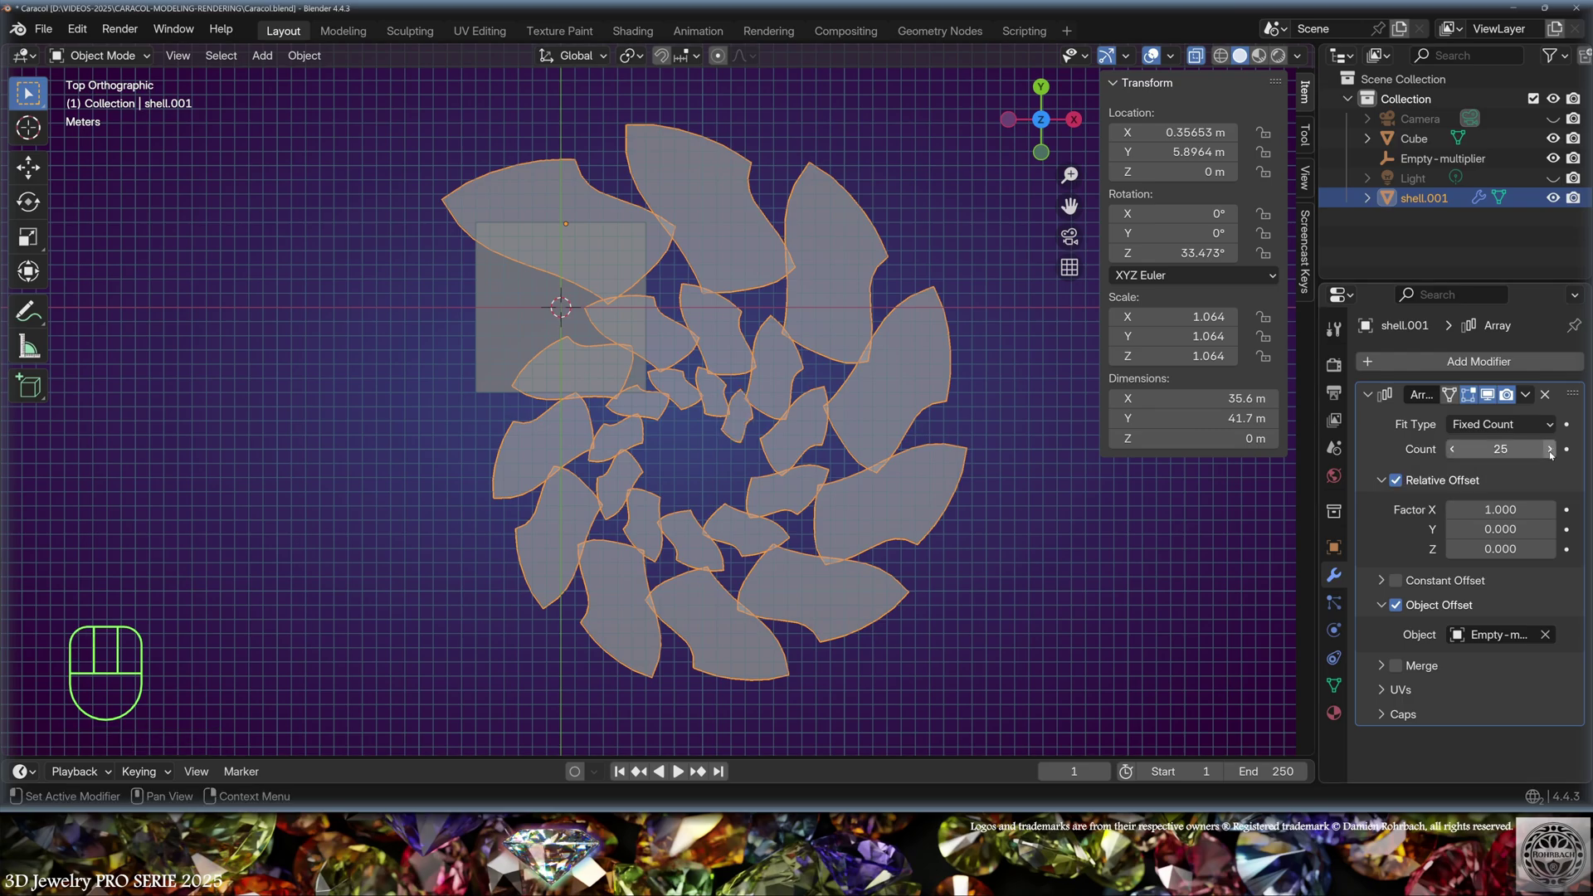
left_click(1549, 449)
left_click(1548, 448)
left_click(1549, 449)
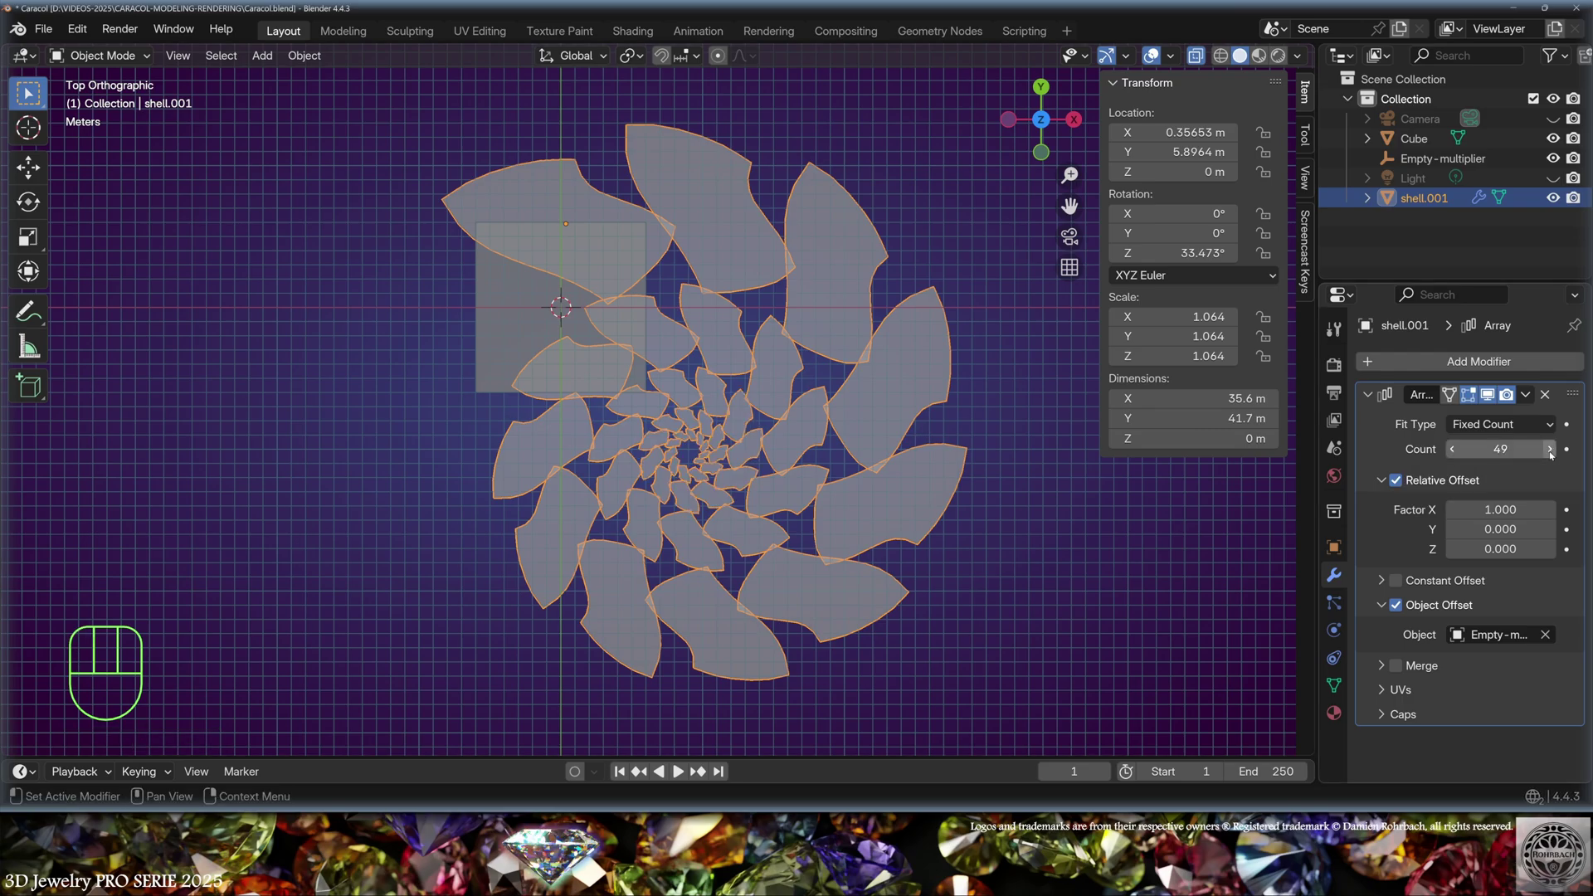
left_click(1549, 449)
left_click(1549, 449)
left_click(1549, 449)
left_click(1549, 448)
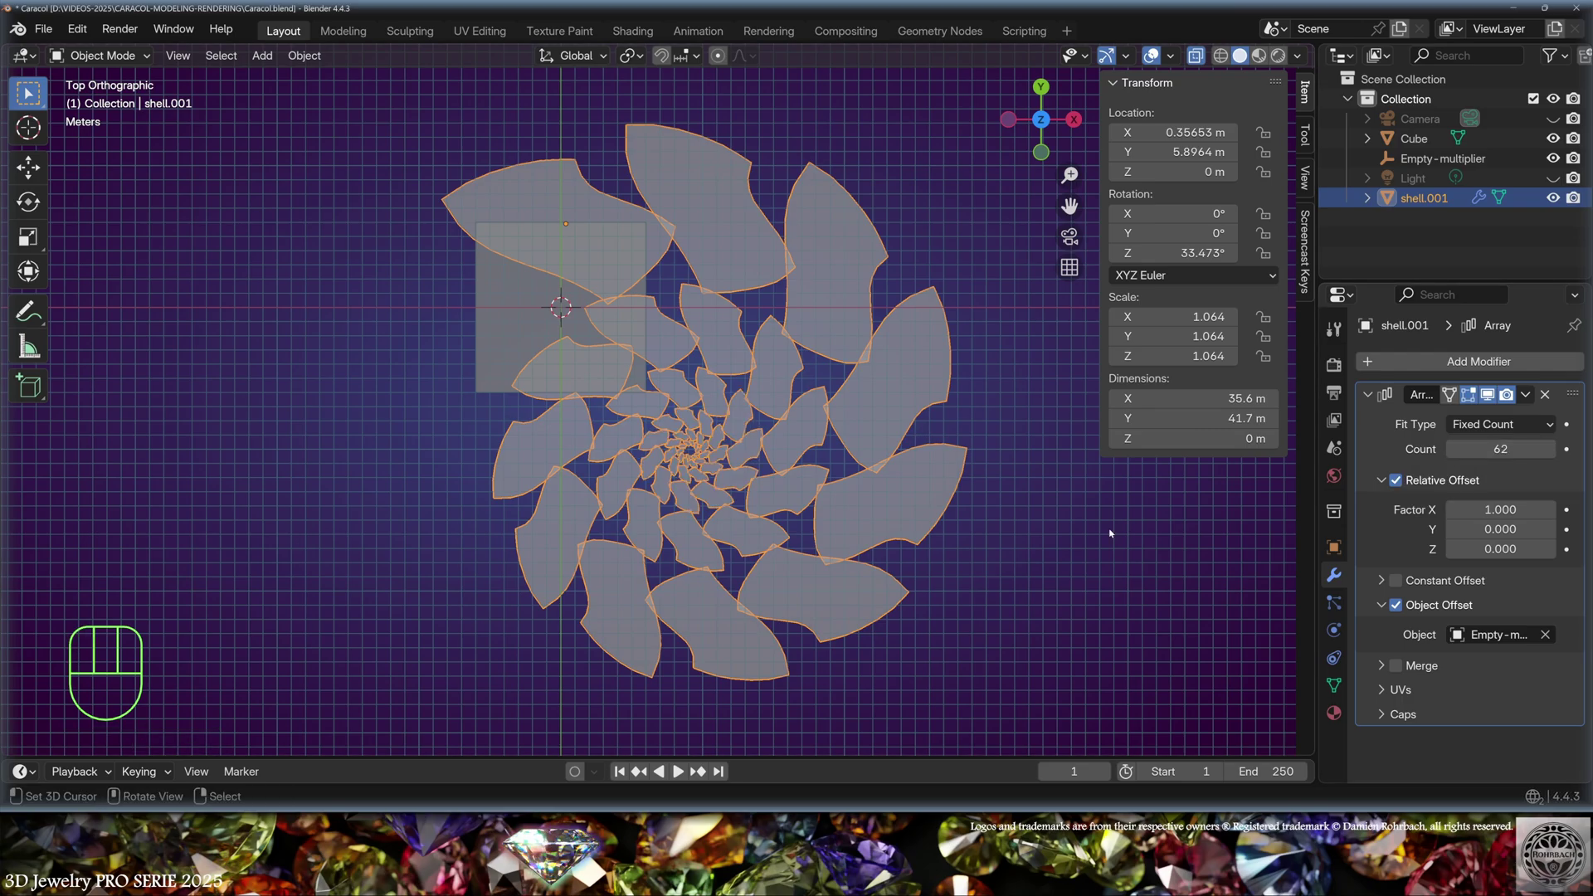
key("ctrl+s")
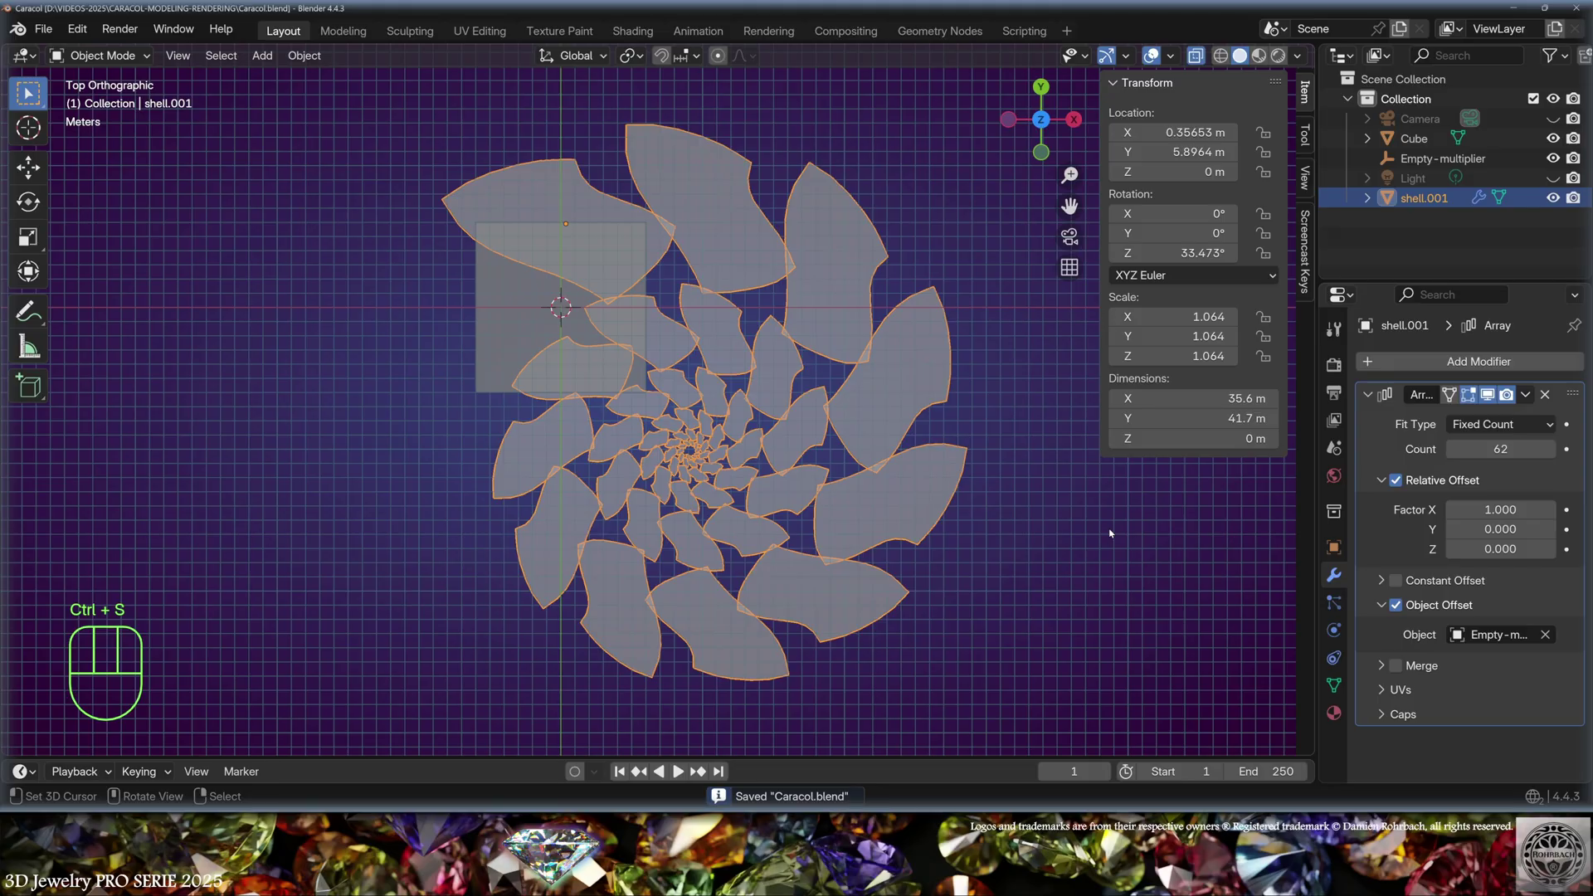
key("Tab")
Step: Move the shell piece's two corner vertices so the arrayed pieces join up, and save
scroll(701, 223, "up", 6)
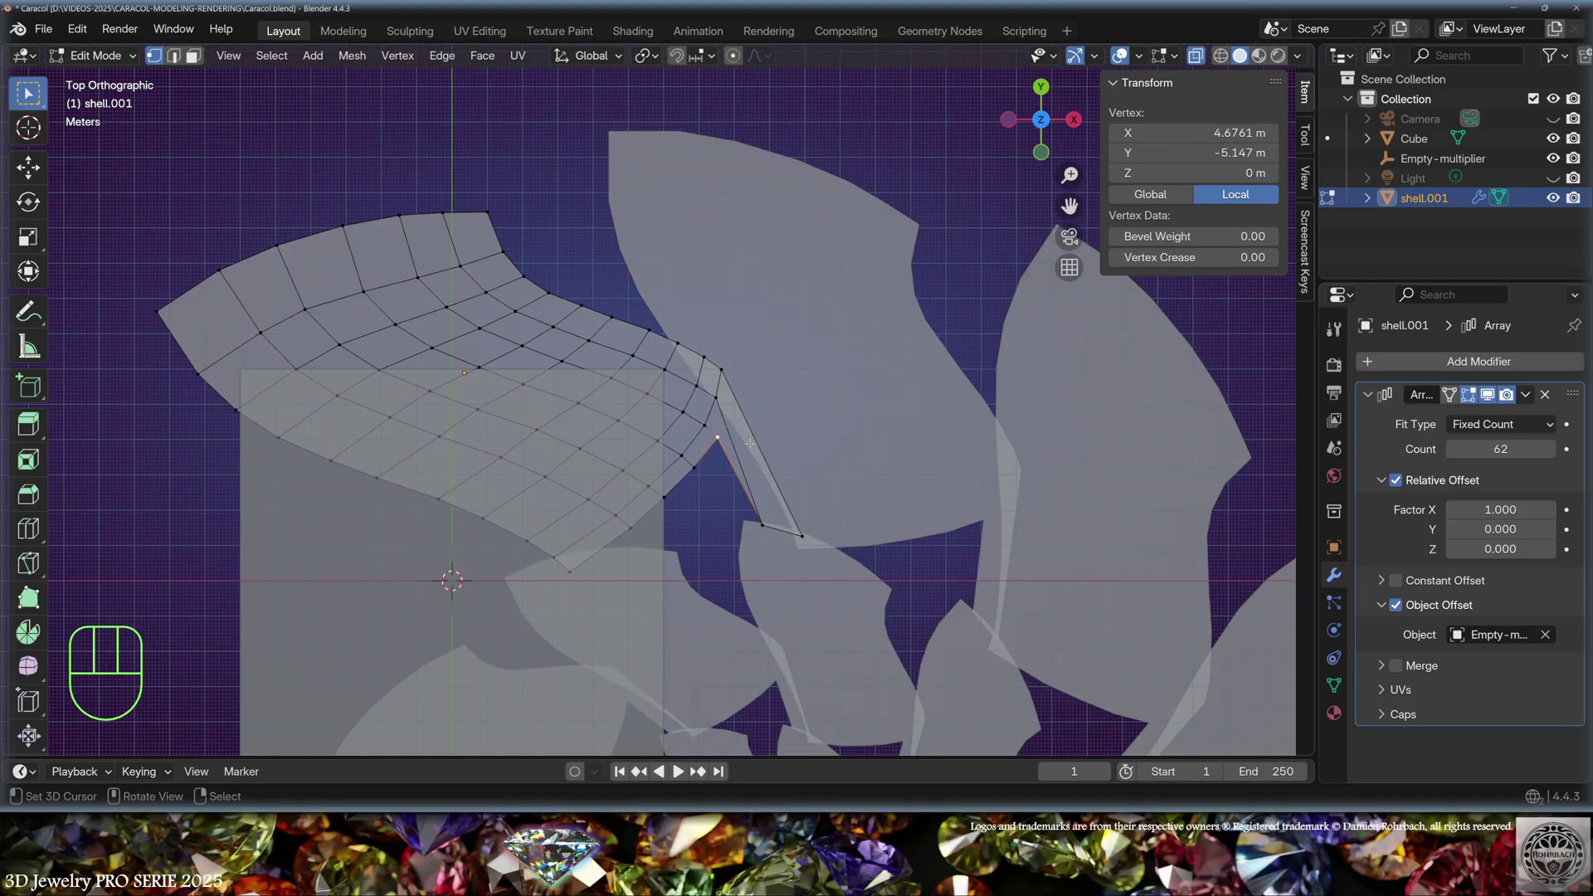
key("g")
left_click(763, 528)
right_click(747, 438)
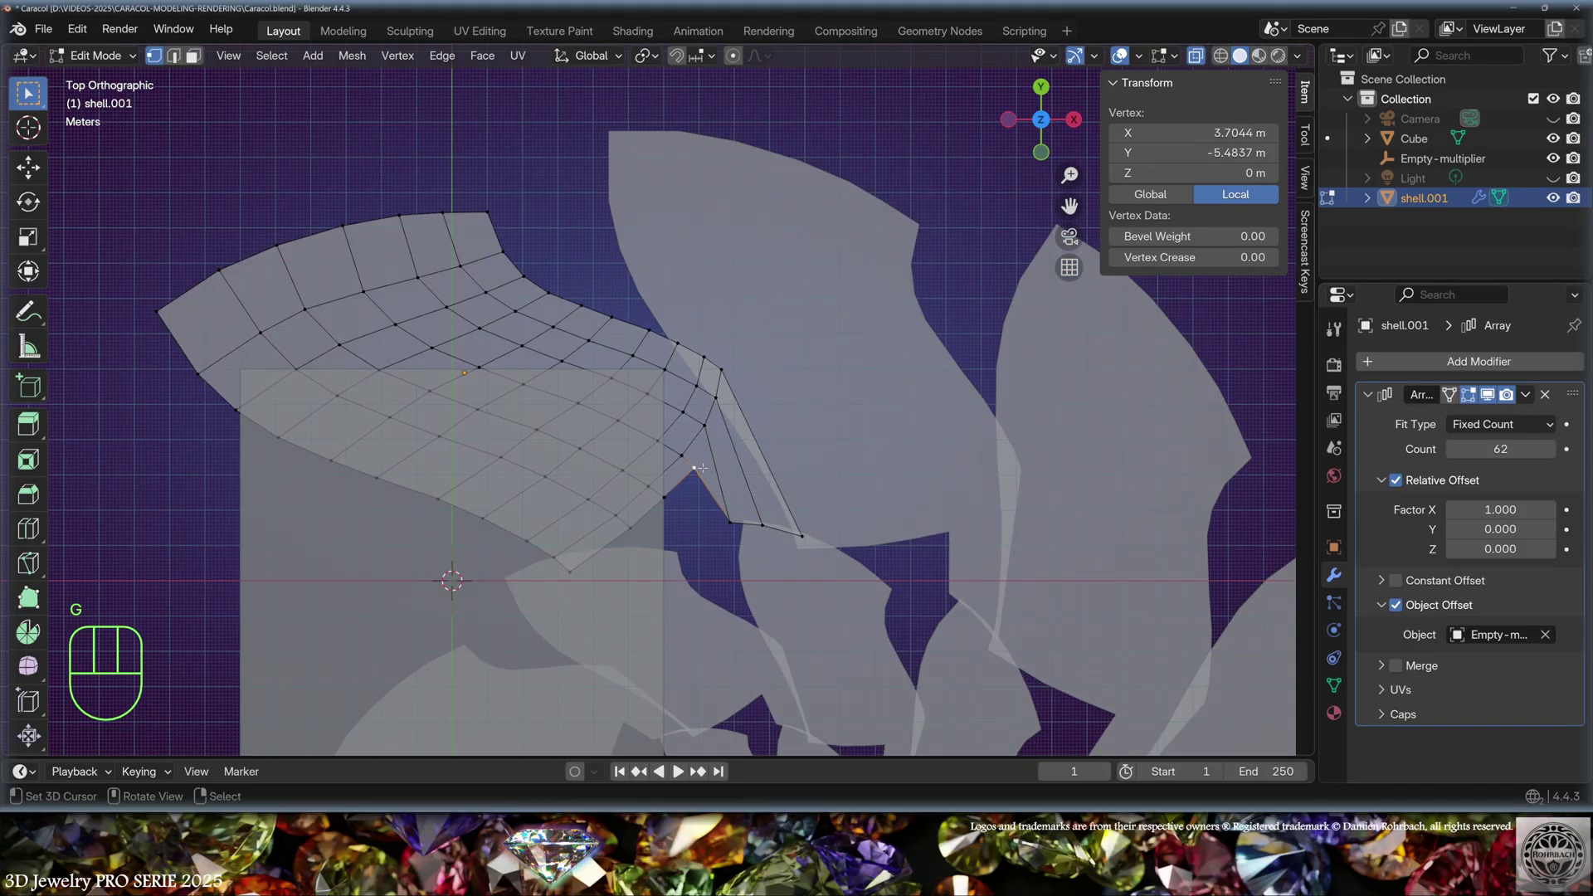
key("g")
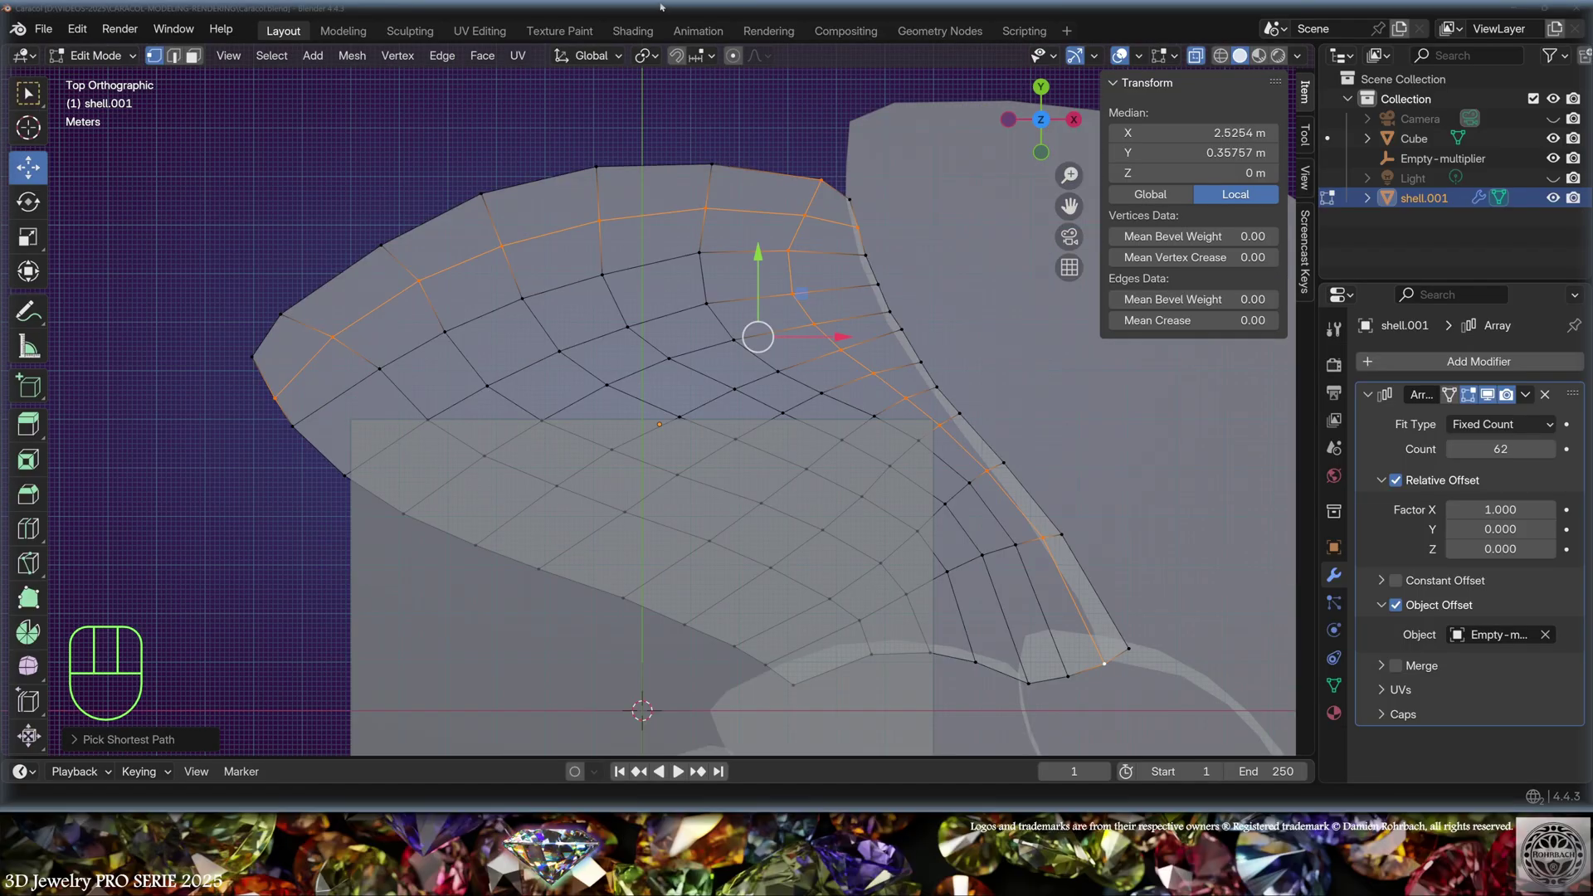
key("ctrl+s")
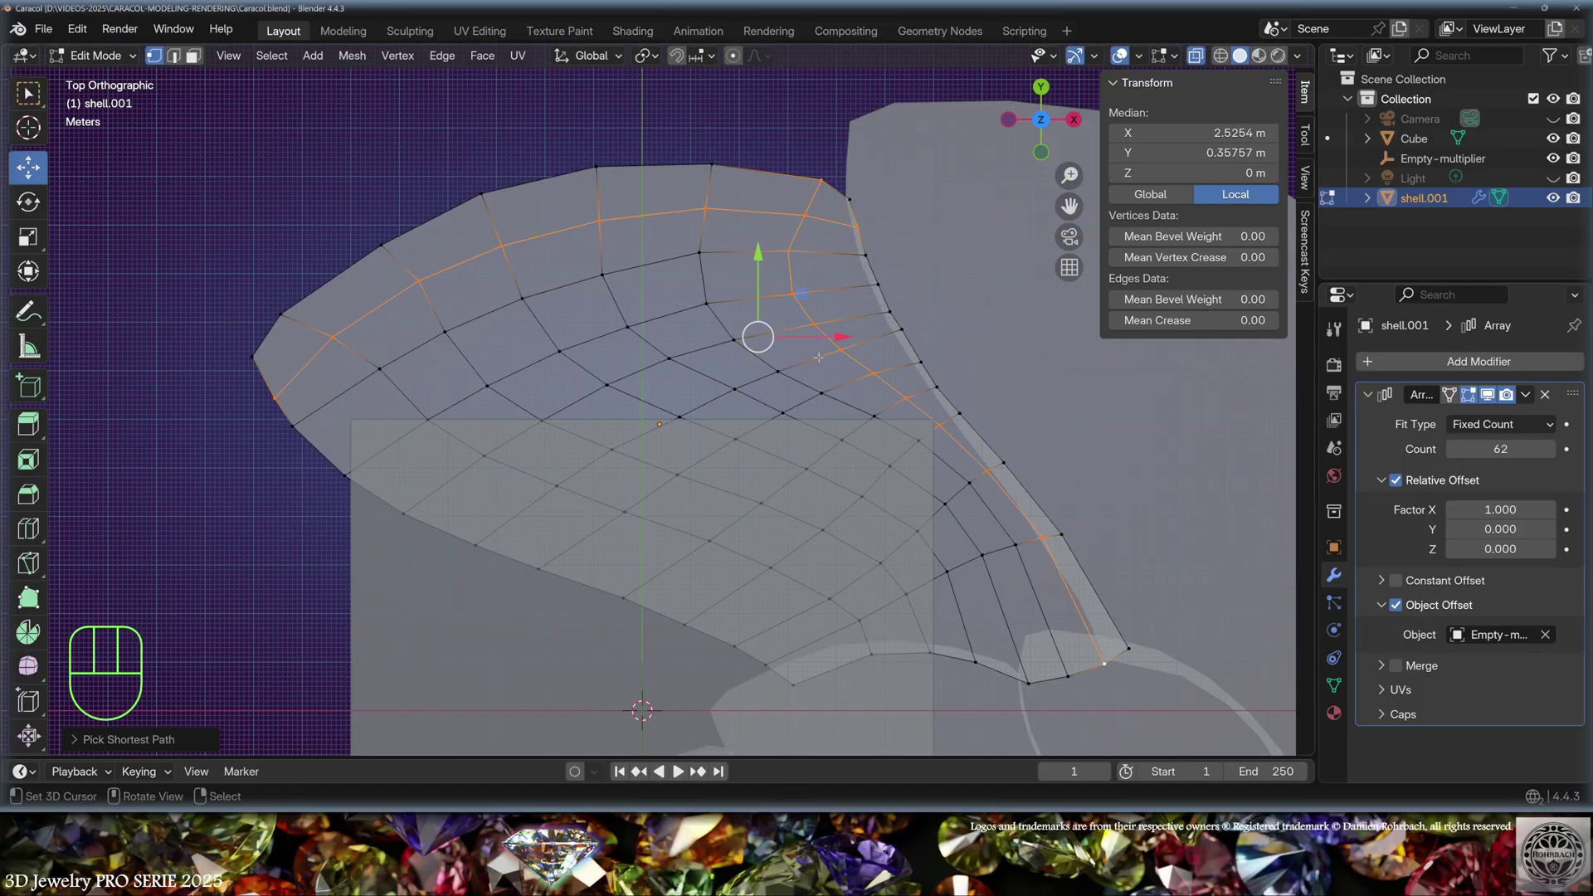
Step: Back in Object Mode, save Caracol.blend and view the spiral in perspective
scroll(823, 322, "down", 6)
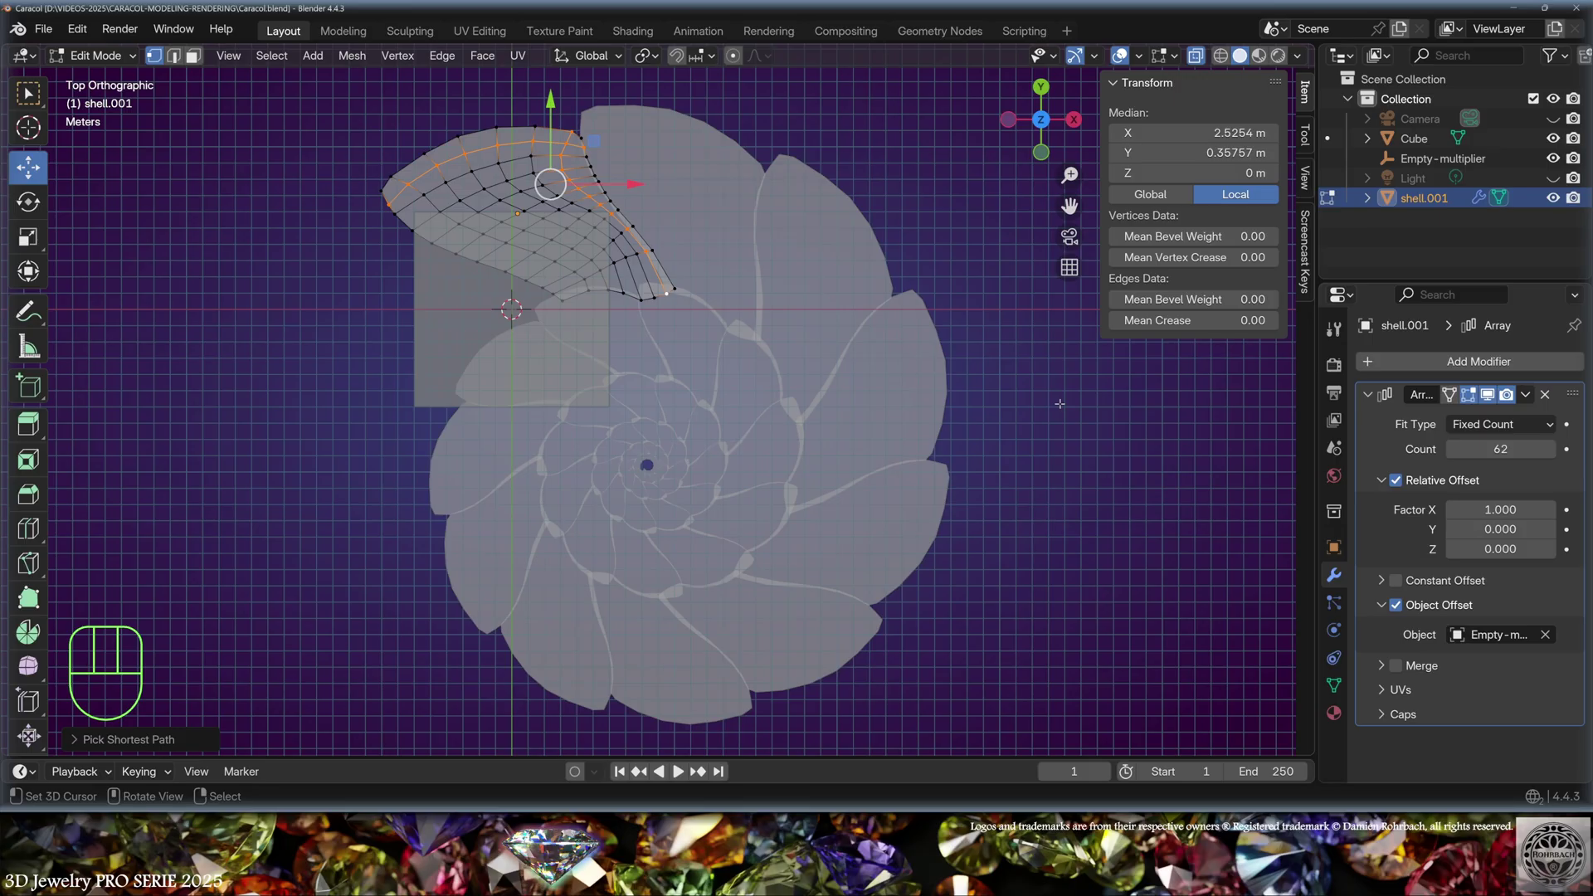
key("Tab")
key("ctrl+s")
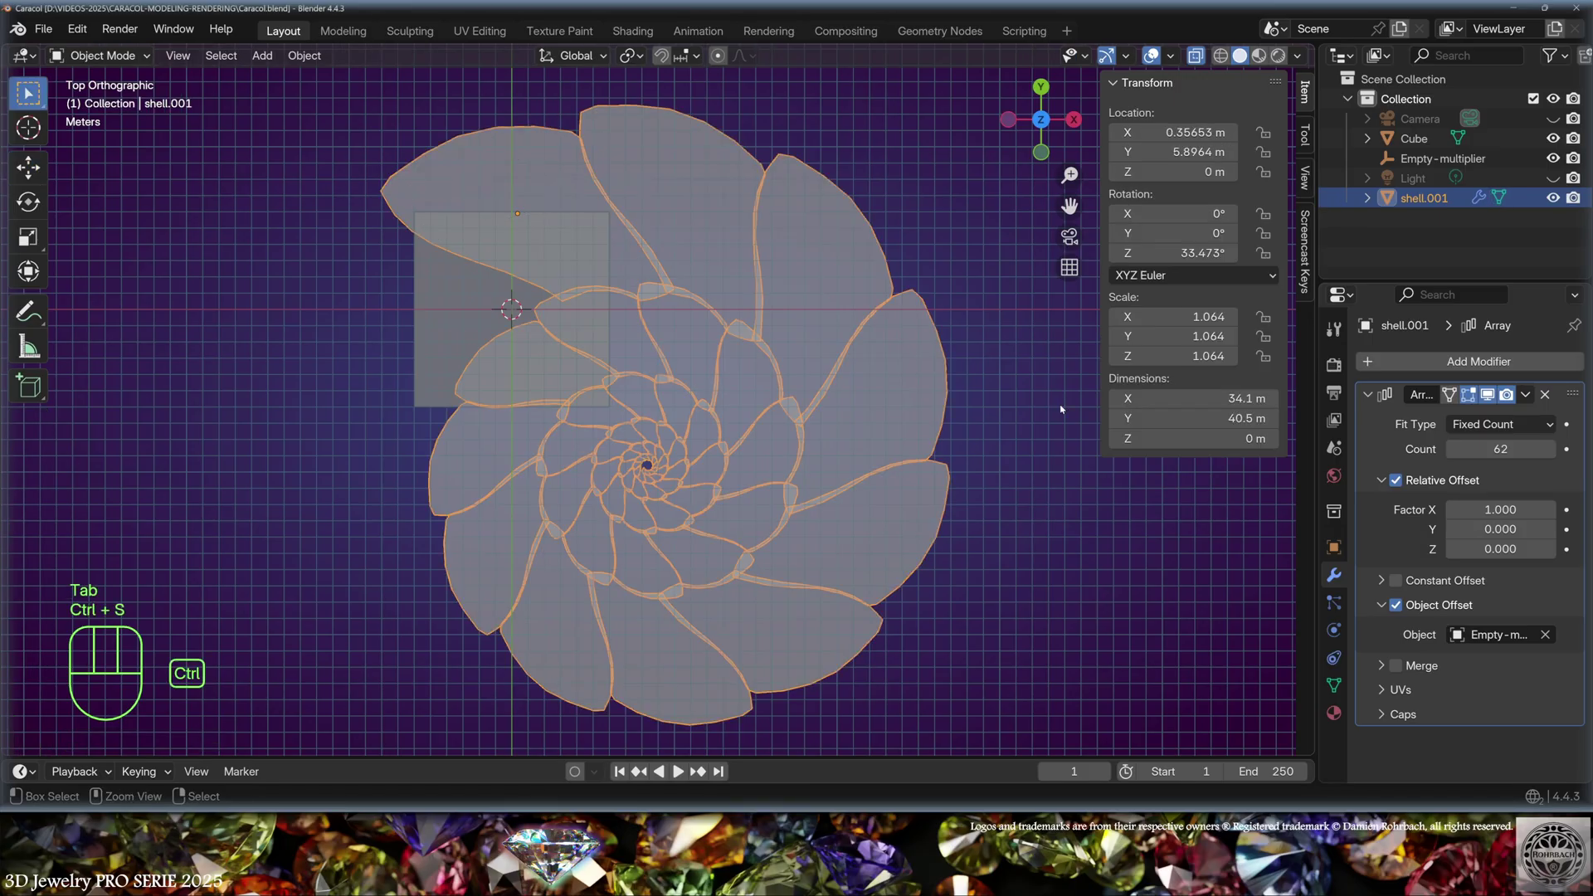
middle_click_drag(1061, 409, 948, 558)
scroll(948, 557, "up", 2)
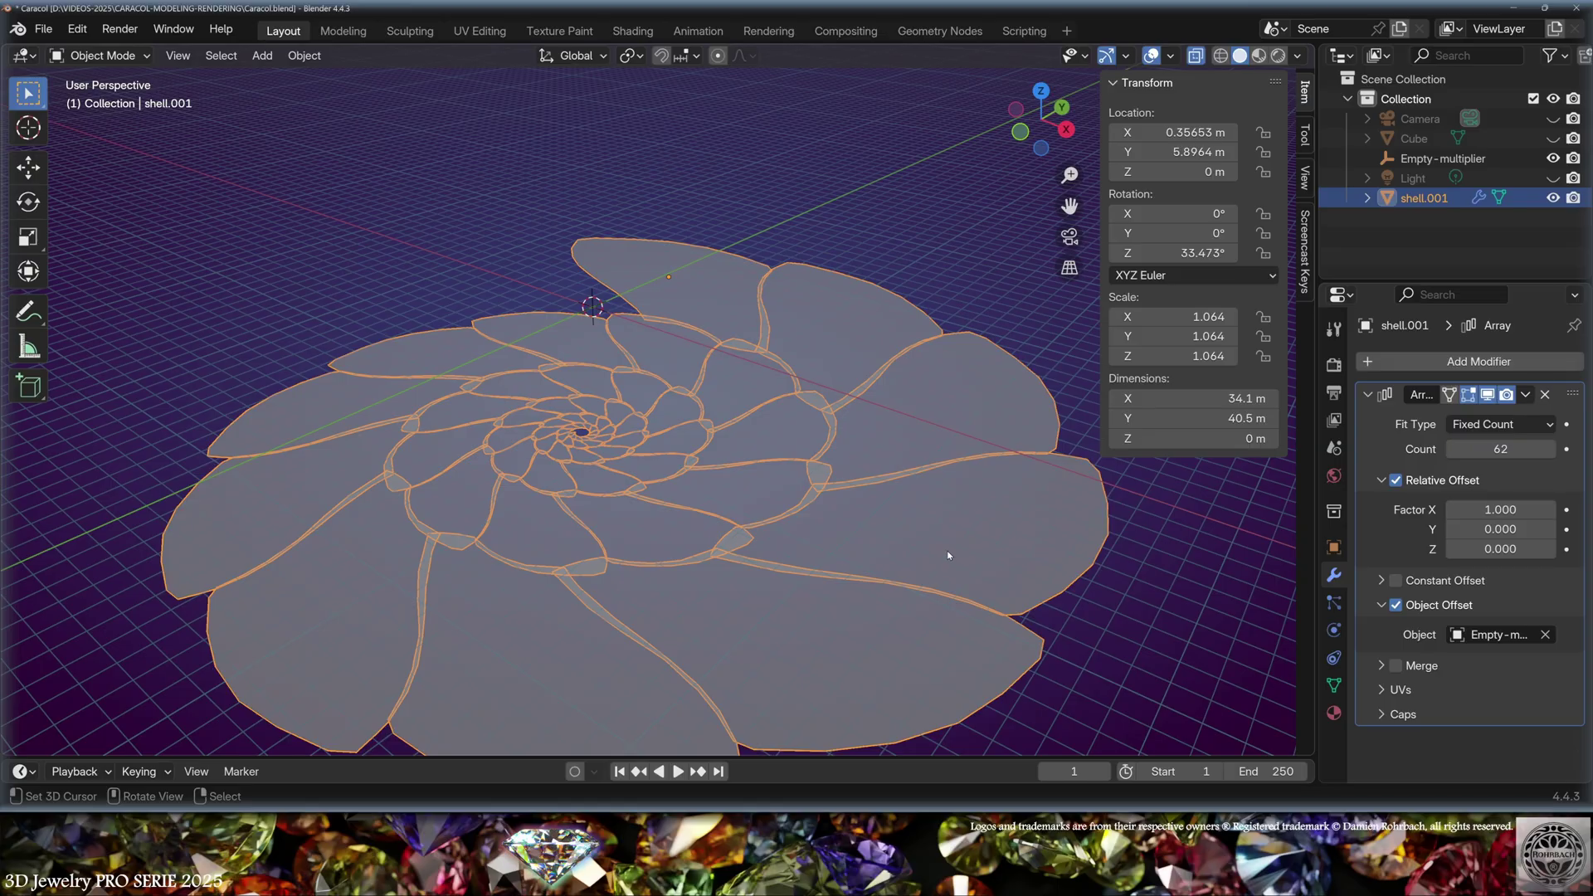
key("Tab")
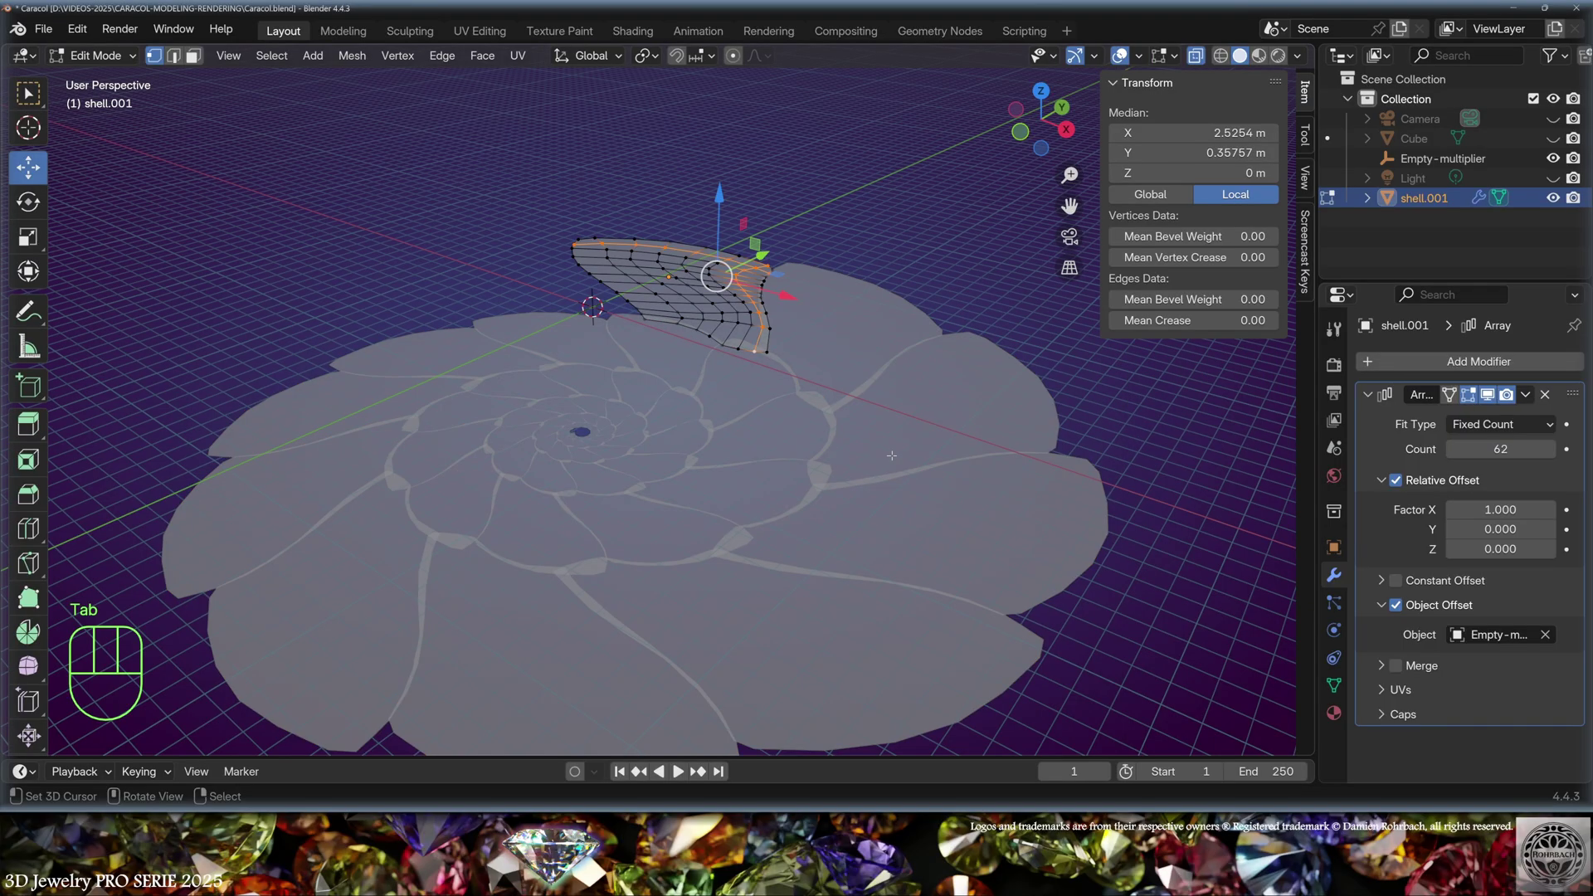
Step: Select the whole shell piece and extrude it straight up along Z
key("a")
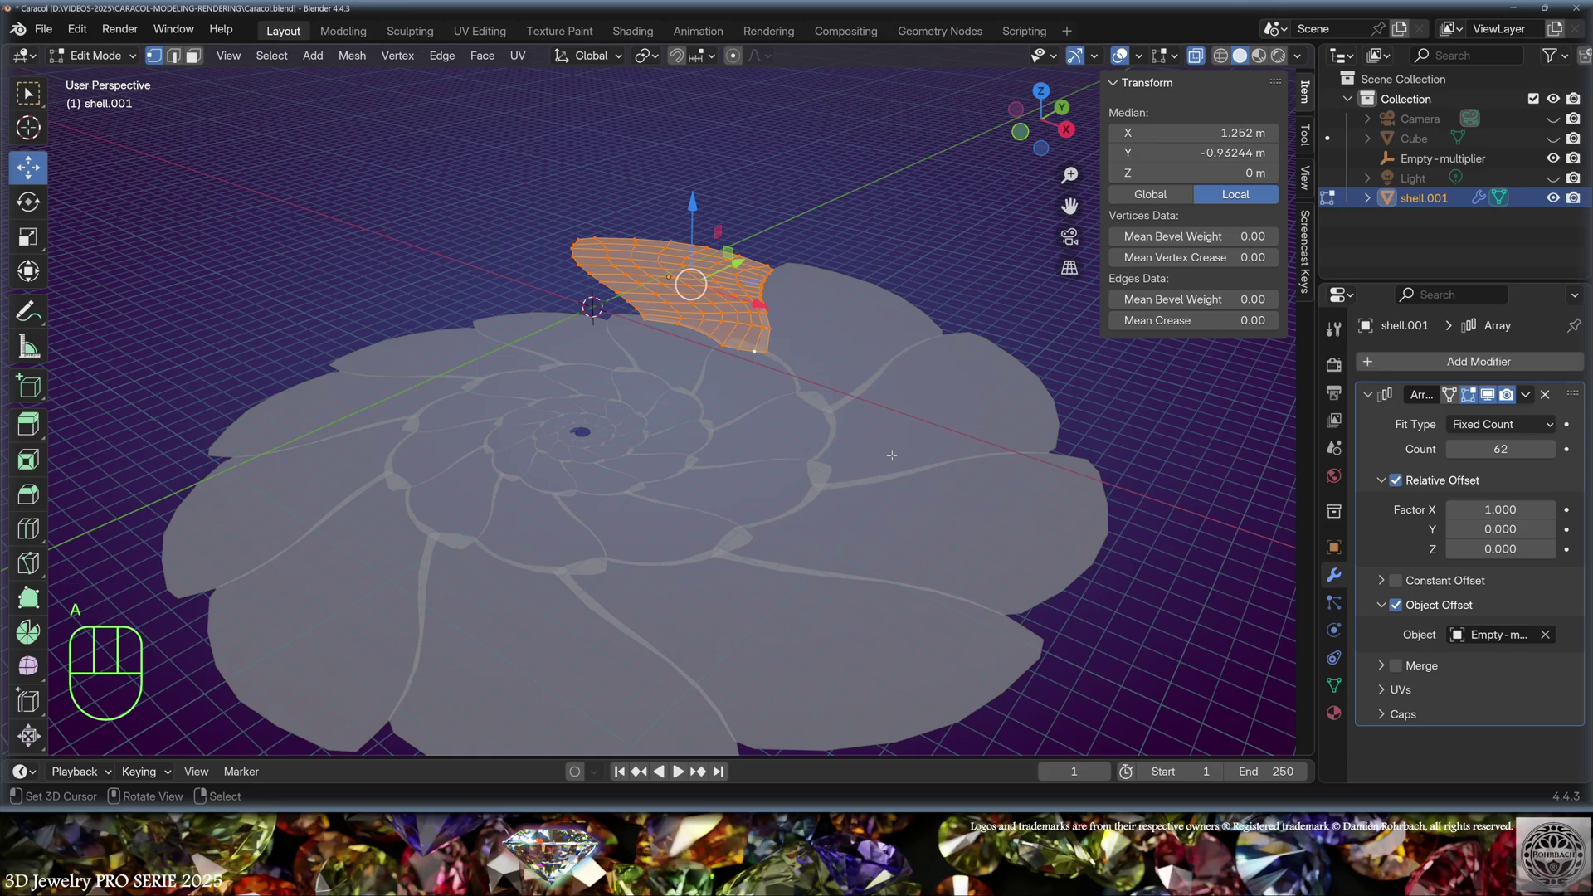
middle_click_drag(892, 455, 954, 365)
key("e")
key("z")
key("z")
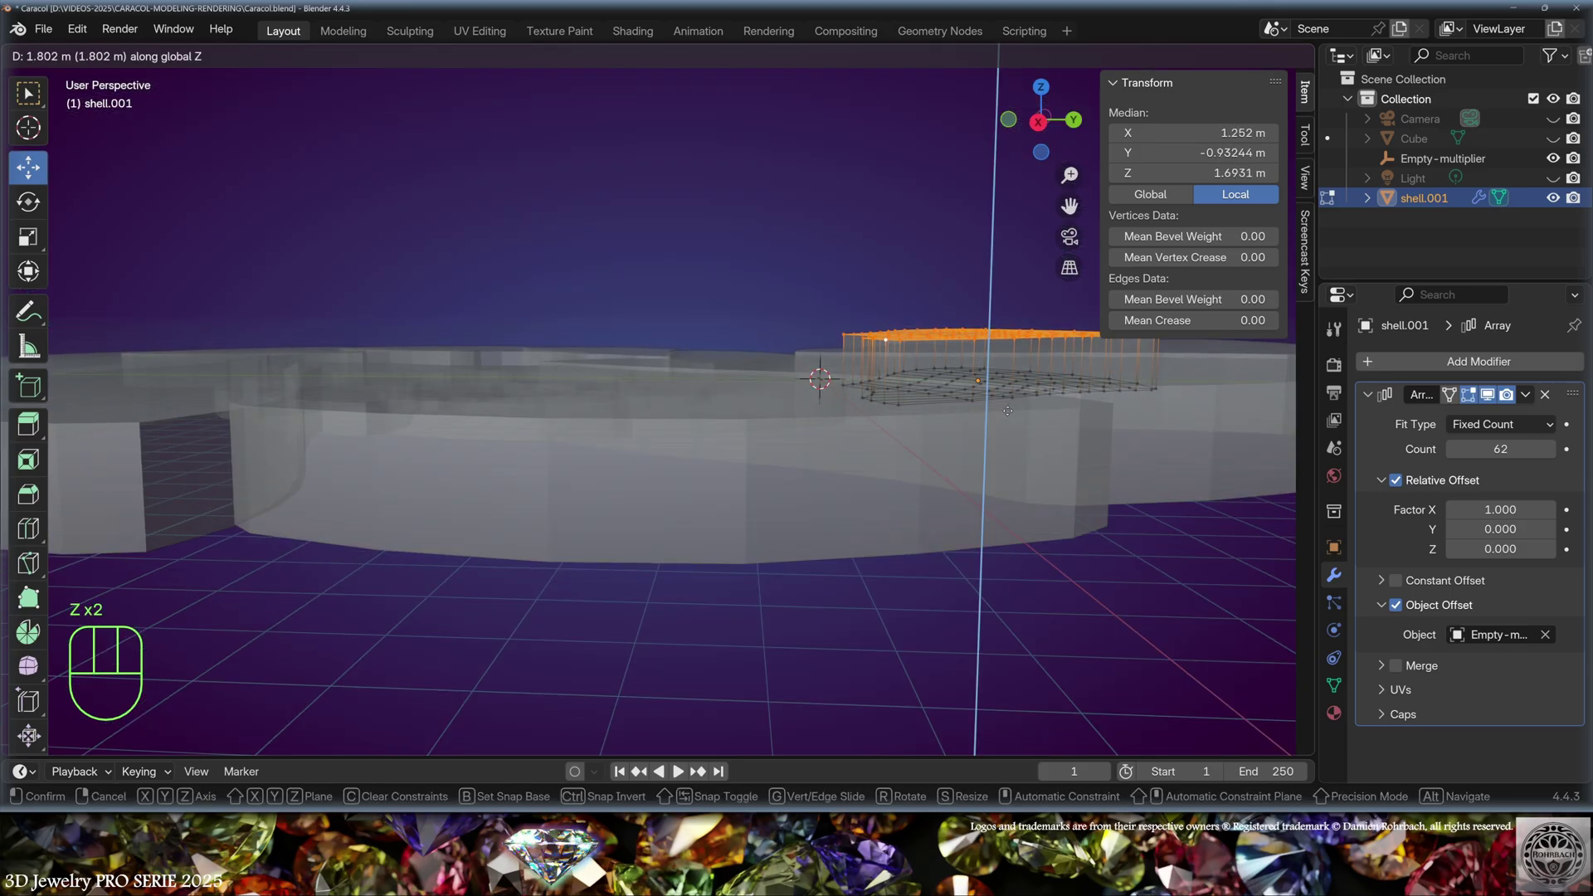
left_click(1002, 398)
Step: Hide the top face, circle-select the bottom faces and delete them
middle_click_drag(1002, 398, 711, 388)
key("h")
scroll(711, 387, "up", 1)
key("c")
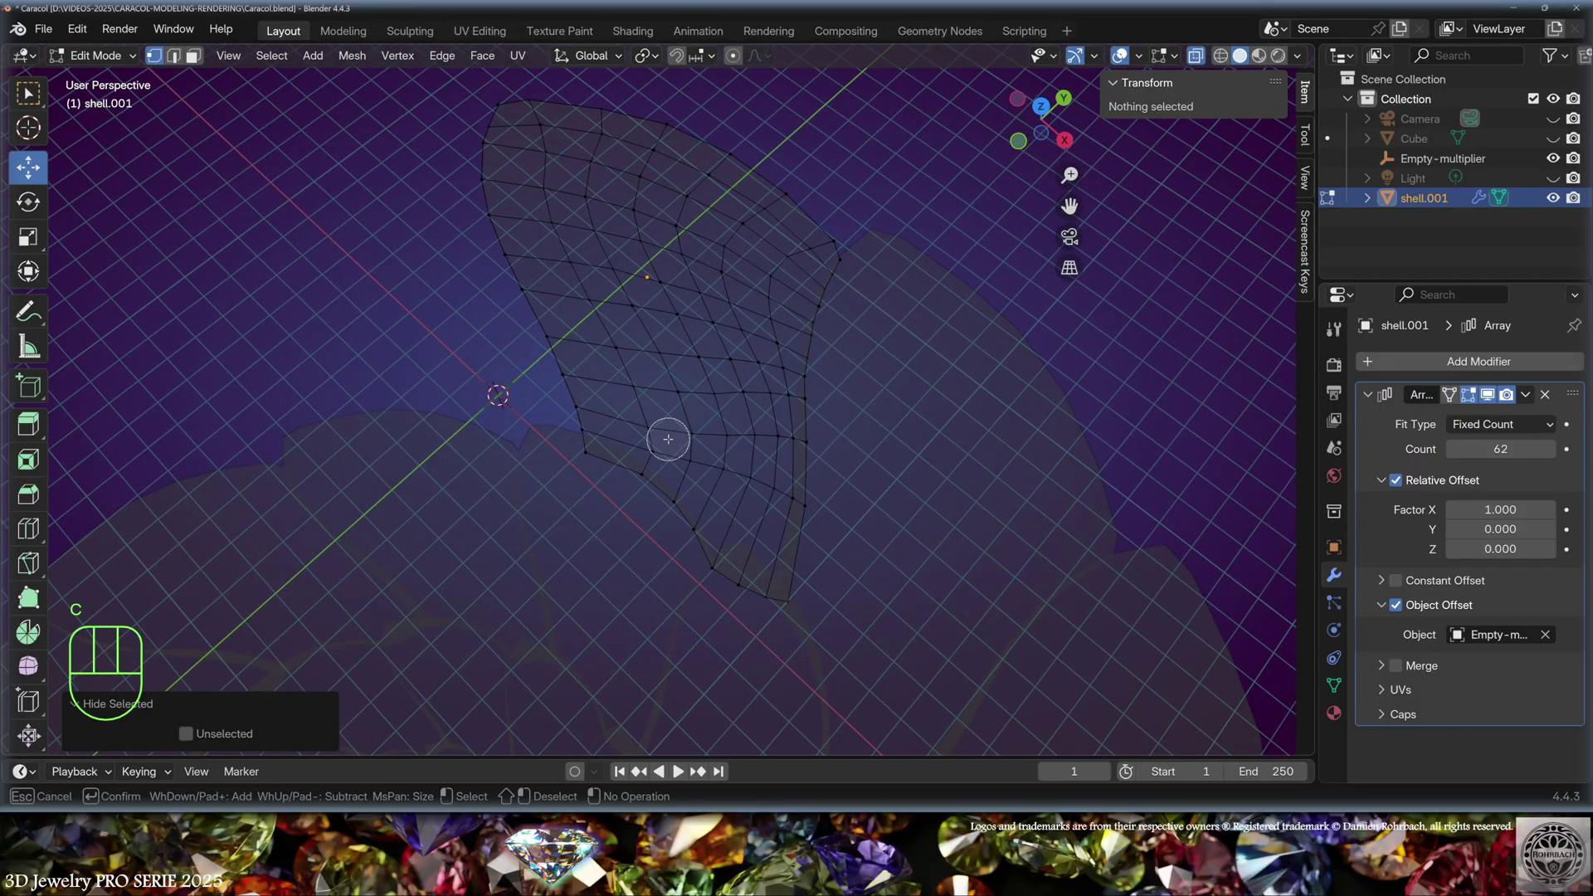
mouse_move(686, 441)
left_mouse_down()
mouse_move(662, 427)
mouse_move(554, 153)
mouse_move(726, 209)
mouse_move(774, 243)
mouse_move(733, 375)
left_mouse_up()
key("Escape")
key("Delete")
left_click(734, 370)
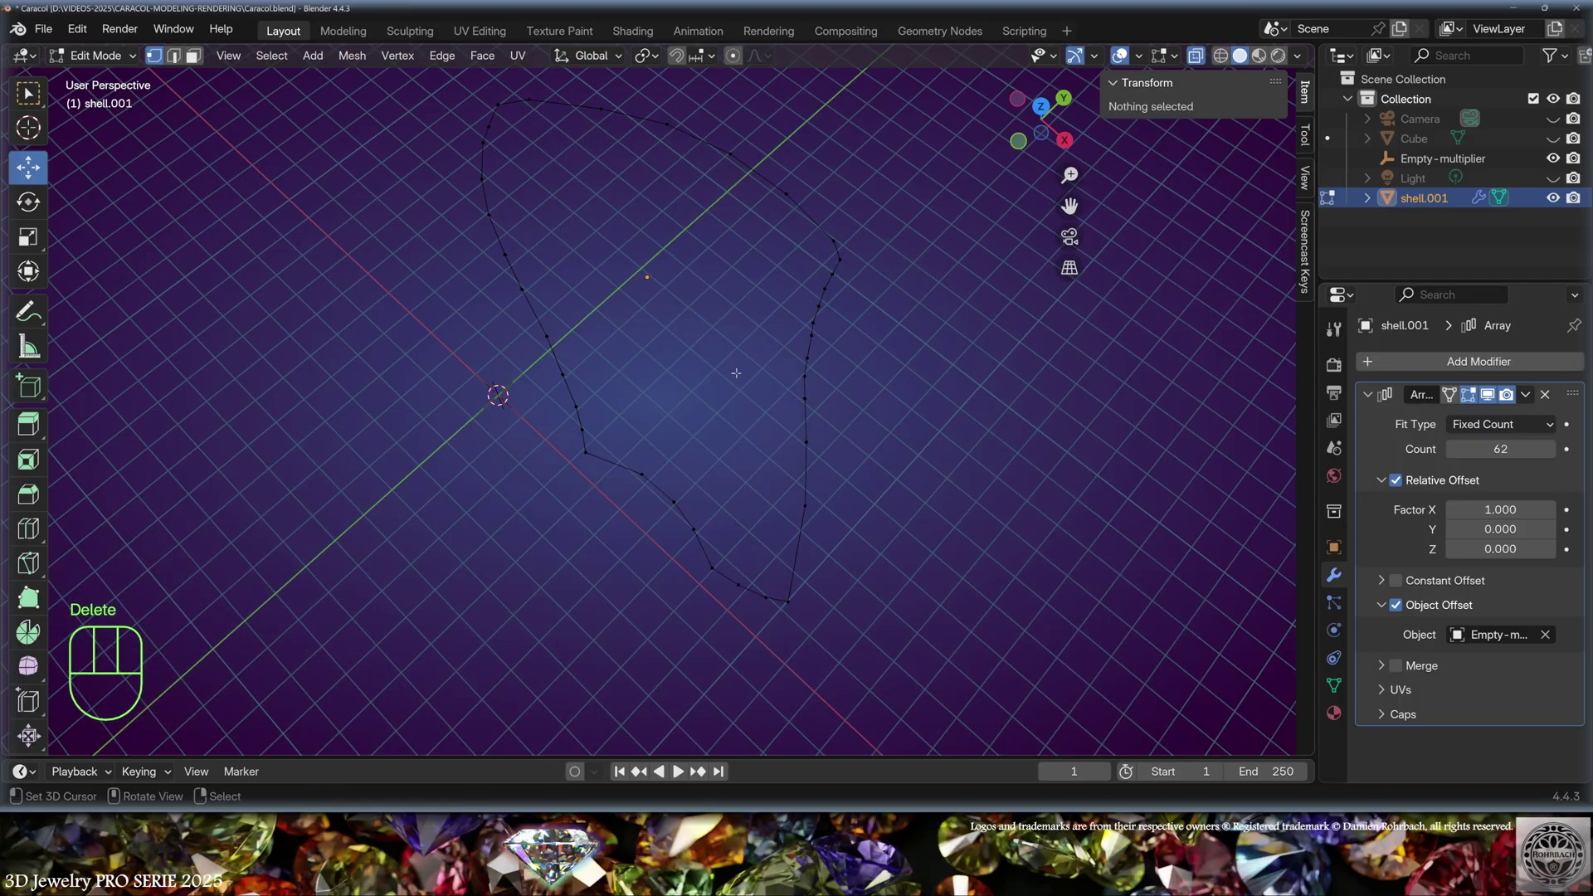
Step: Unhide the top face and select a single vertex on it
key("alt+h")
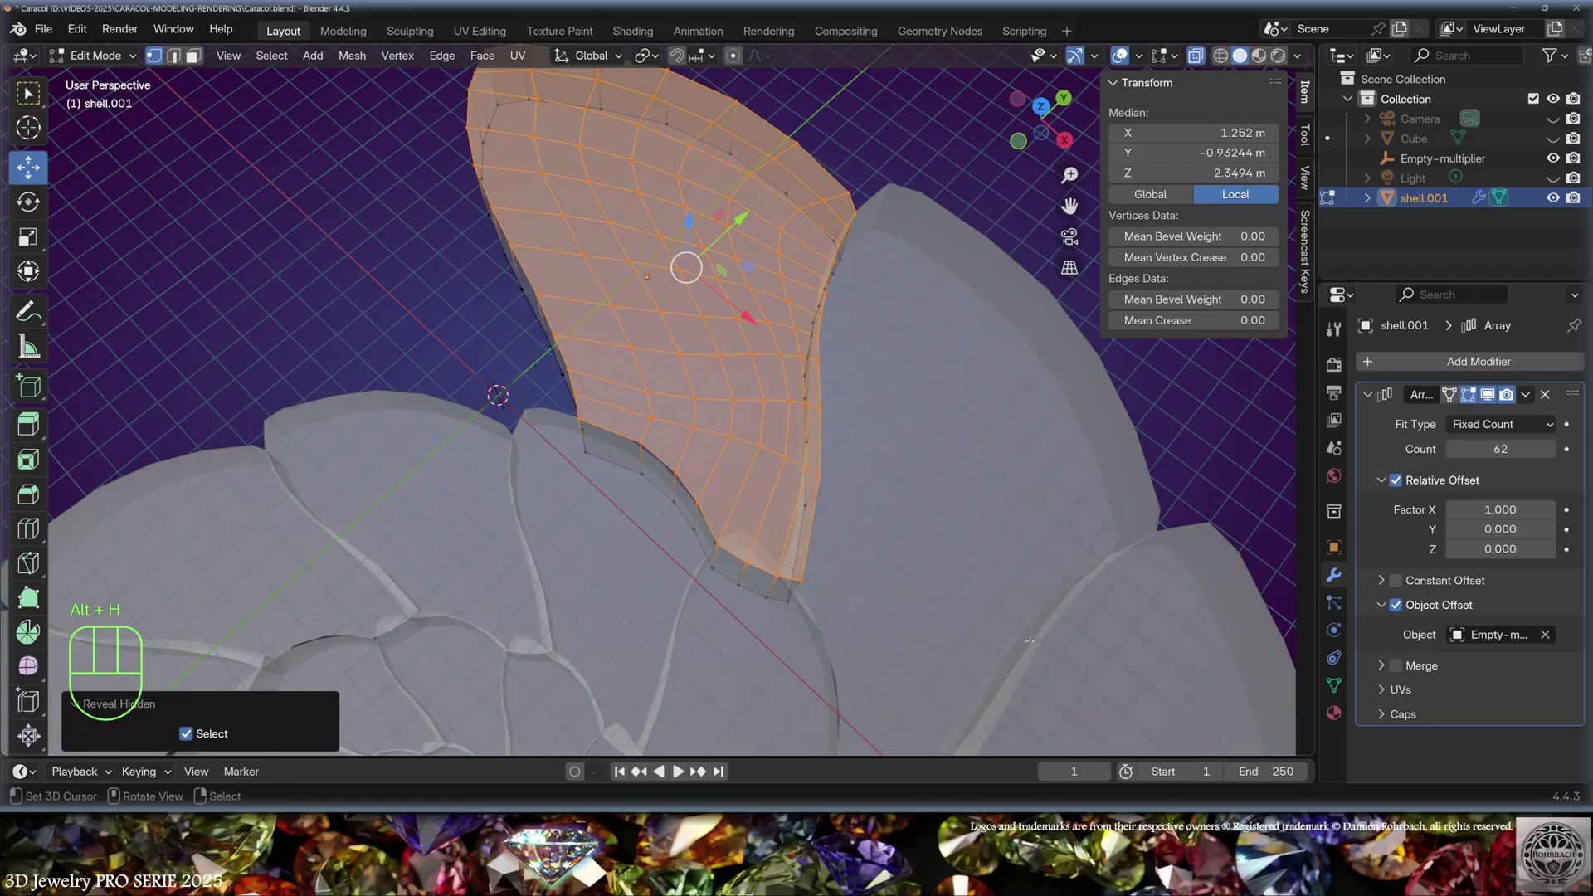
middle_click_drag(1000, 564, 804, 226)
left_click(736, 316)
Step: With proportional editing and a wide falloff, lift the top vertex along Z into a dome
left_click(733, 57)
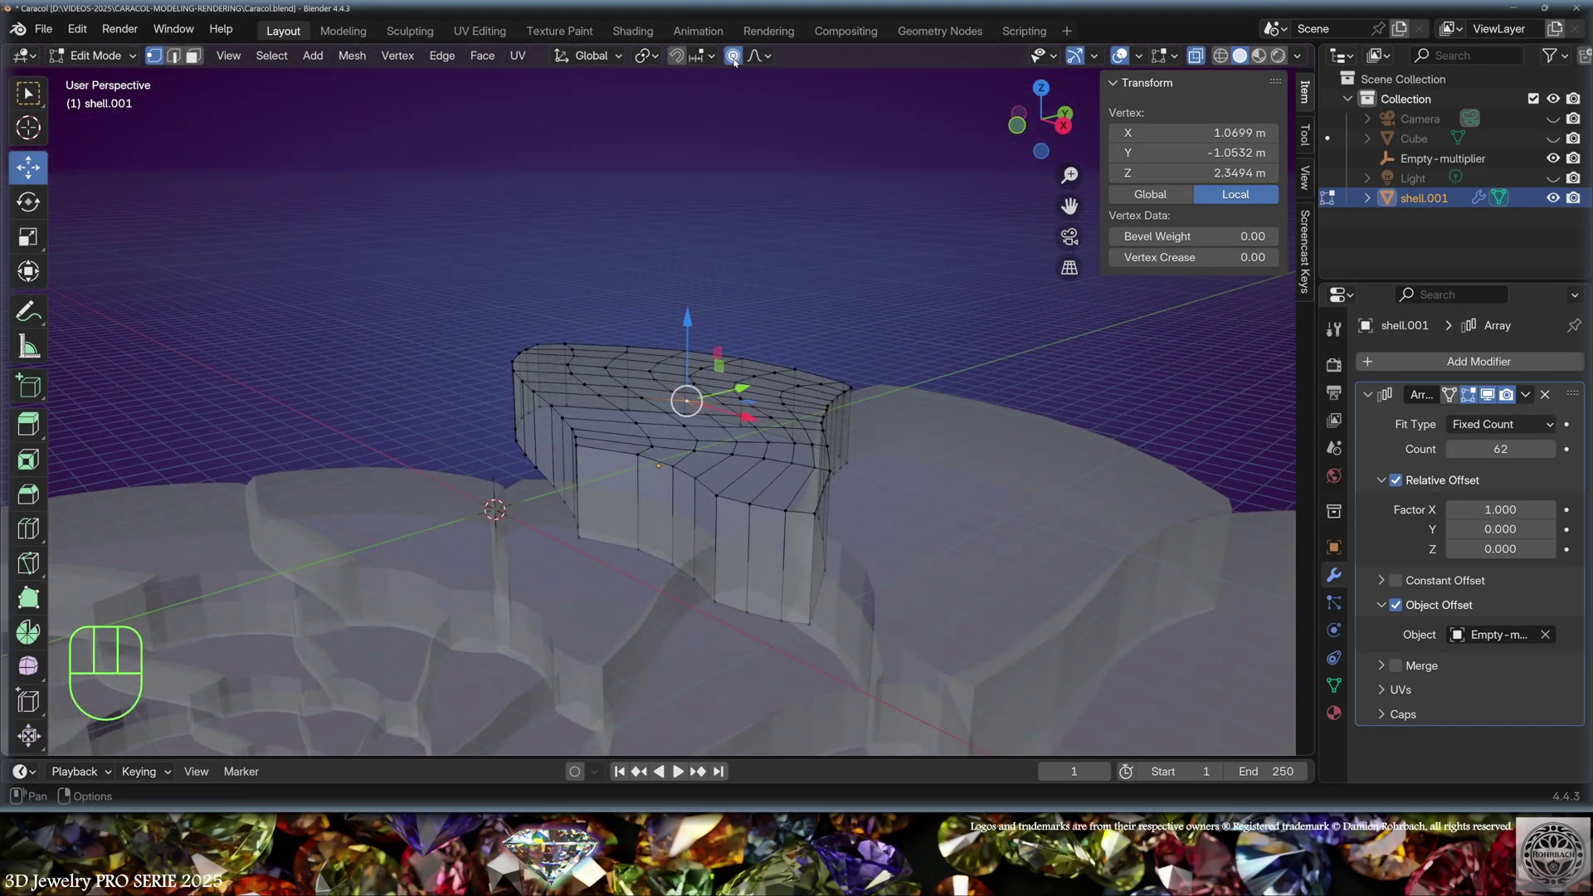
scroll(745, 336, "up", 2)
key("g")
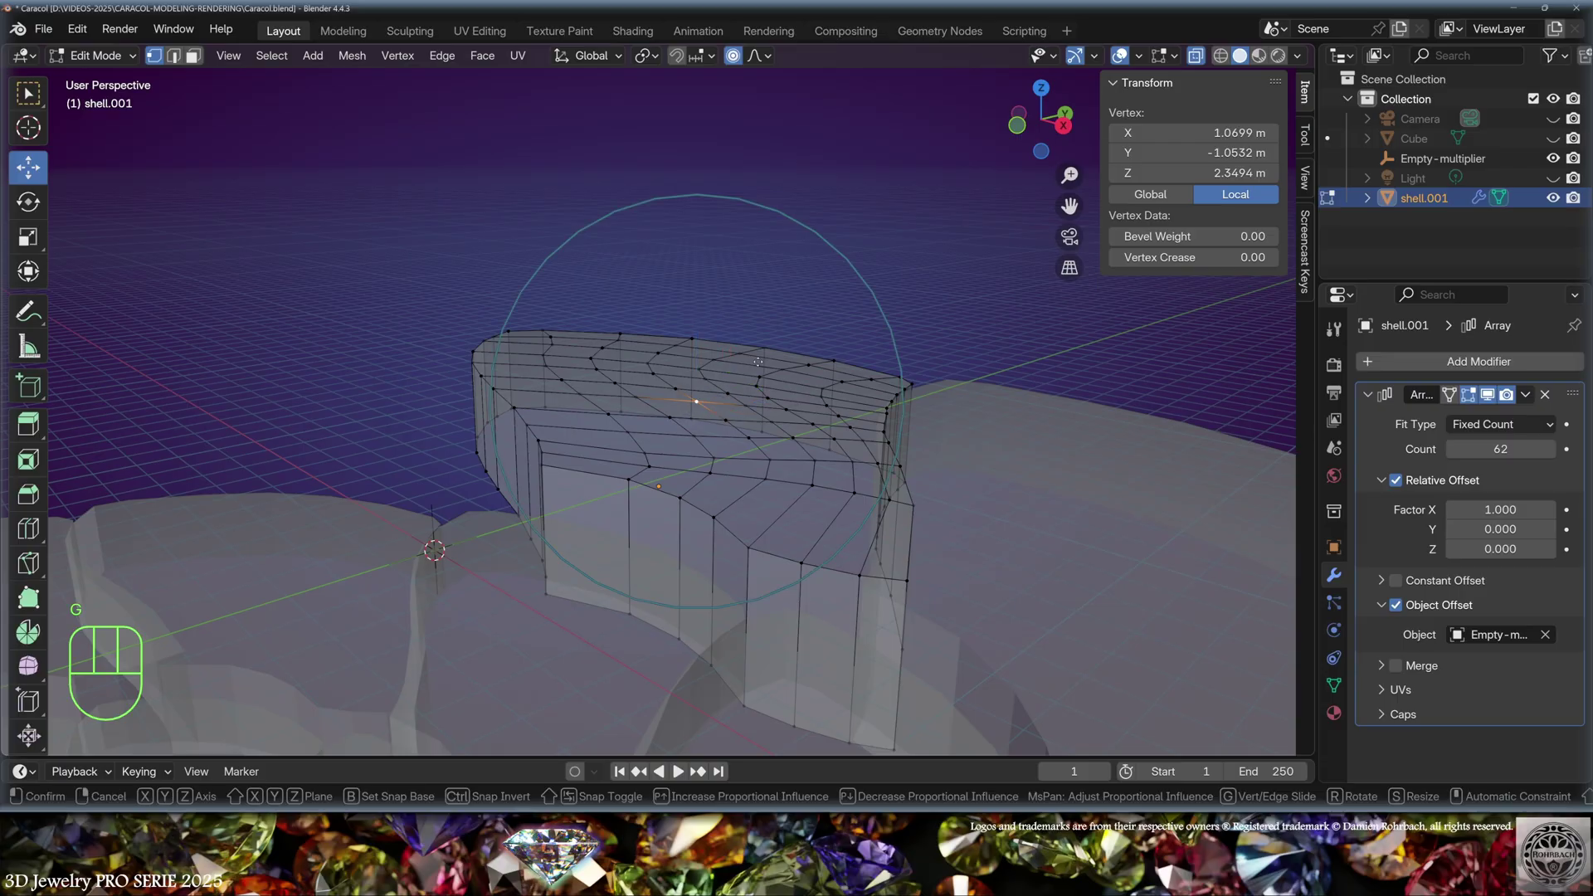
key("z")
scroll(750, 330, "down", 13)
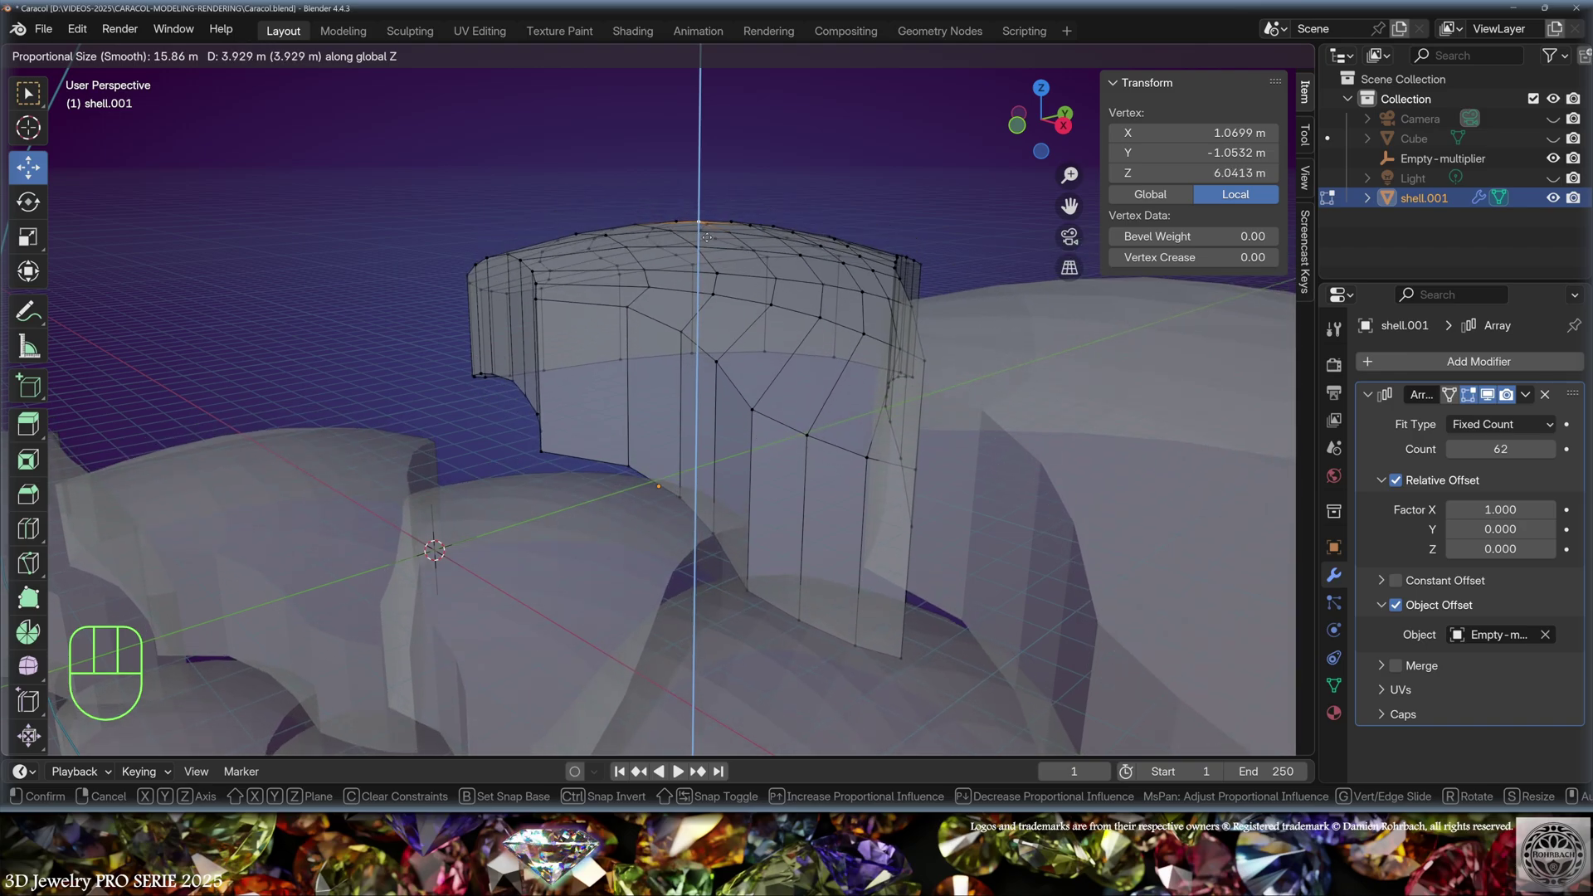
left_click(701, 240)
Step: From a side view, circle-select the vertices along the piece's lower edge
middle_click_drag(701, 241, 498, 497)
key("alt+a")
key("c")
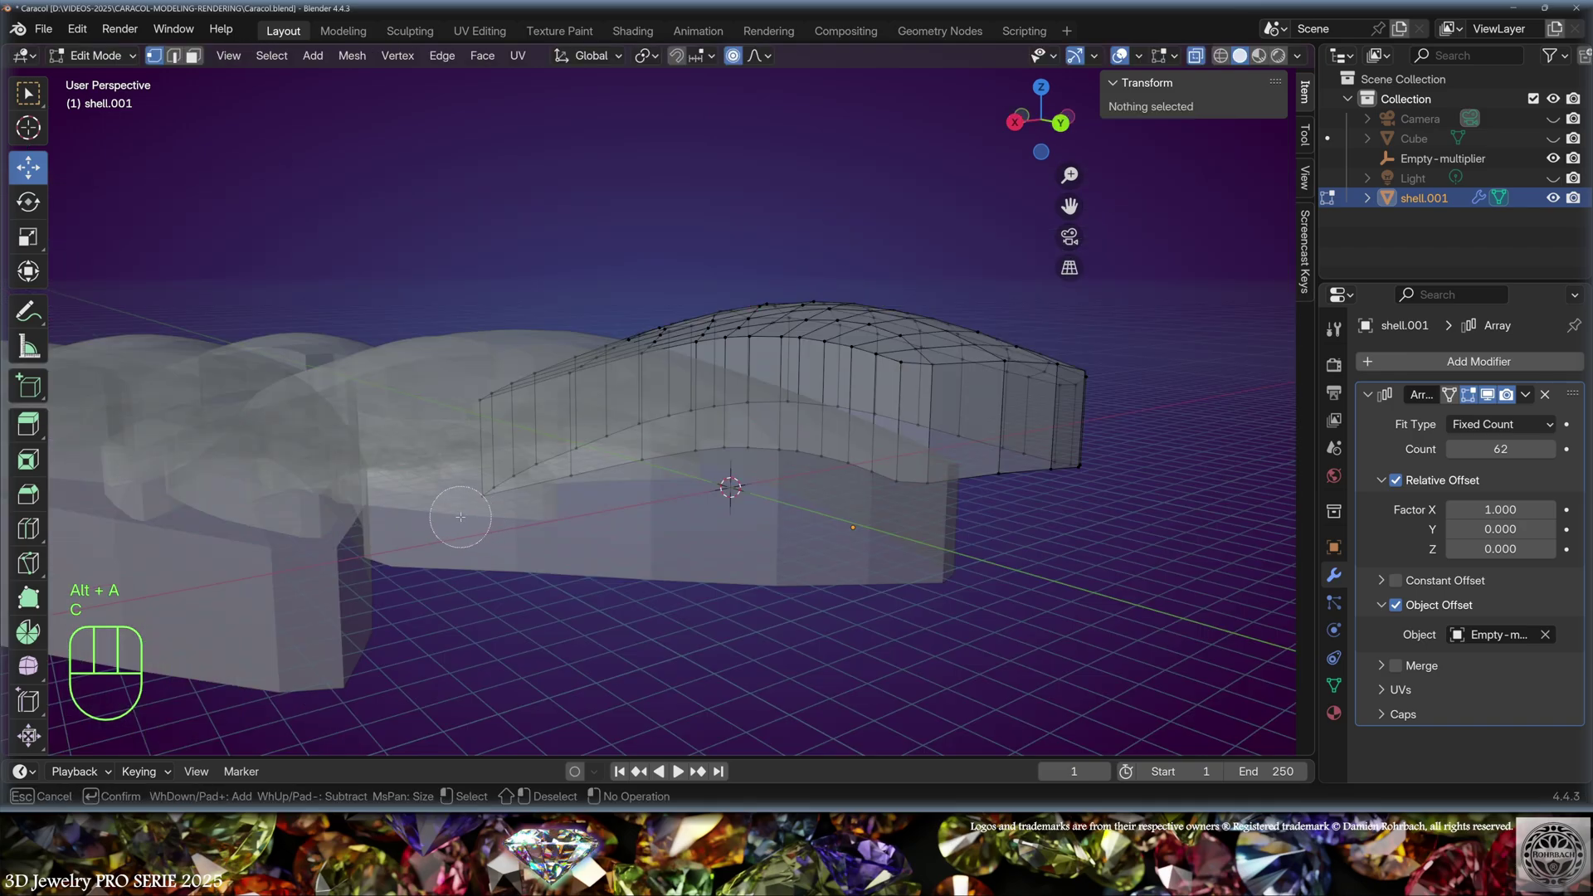
mouse_move(509, 526)
left_mouse_down()
mouse_move(733, 440)
mouse_move(1040, 468)
mouse_move(1180, 507)
left_mouse_up()
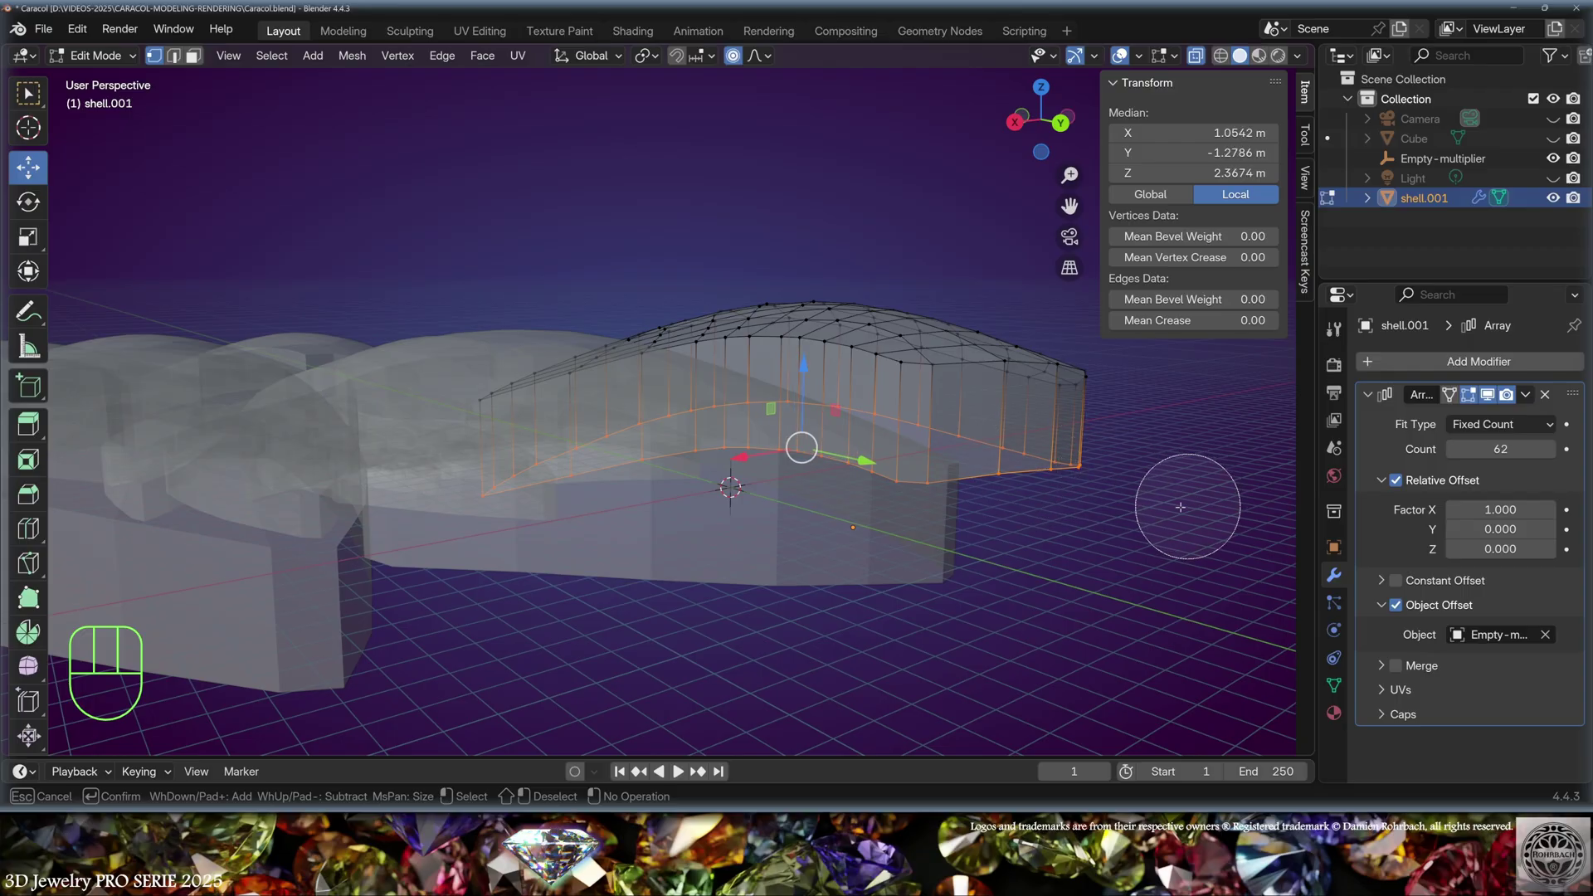
Step: Flatten the lower edge with scale Z 0 and set its global height to 0
key("Escape")
left_click(1014, 122)
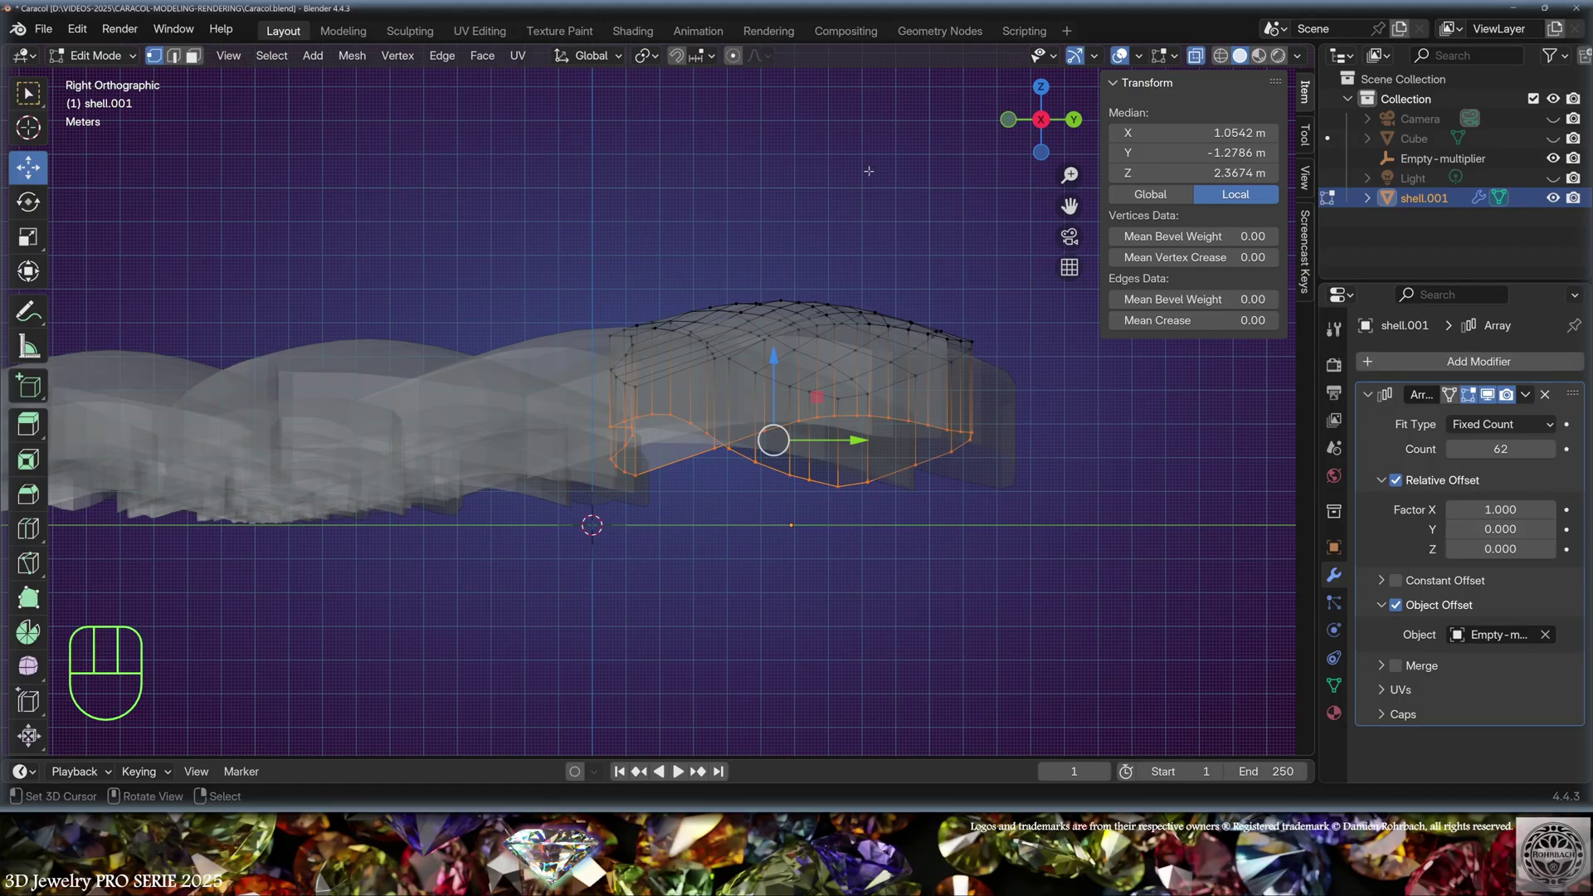
type("sz")
type("0")
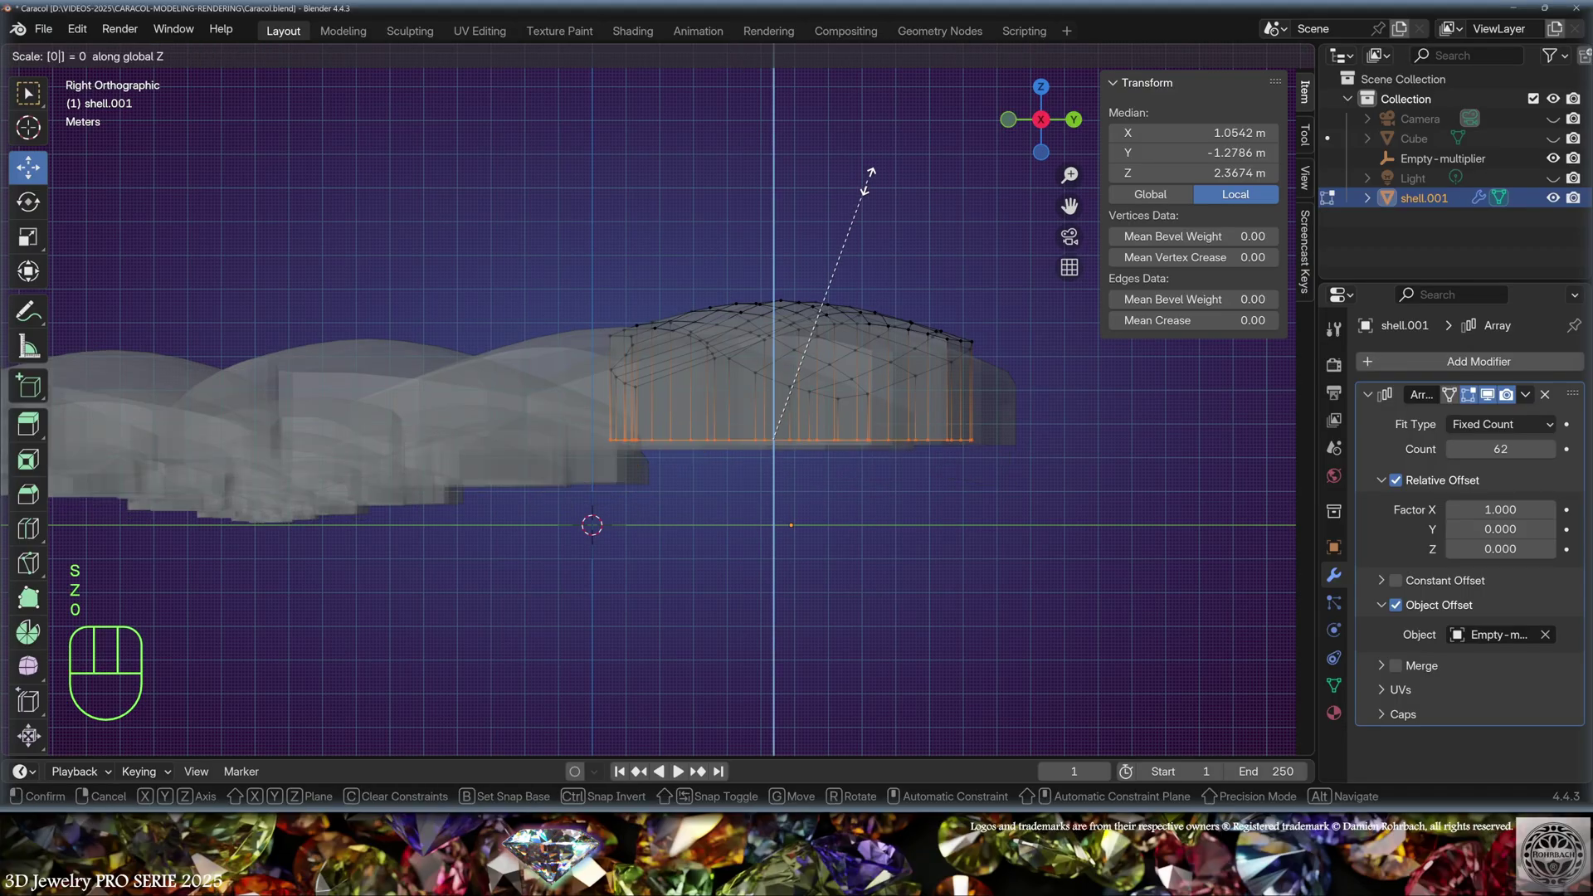
key("Return")
left_click(1151, 194)
left_click(1174, 171)
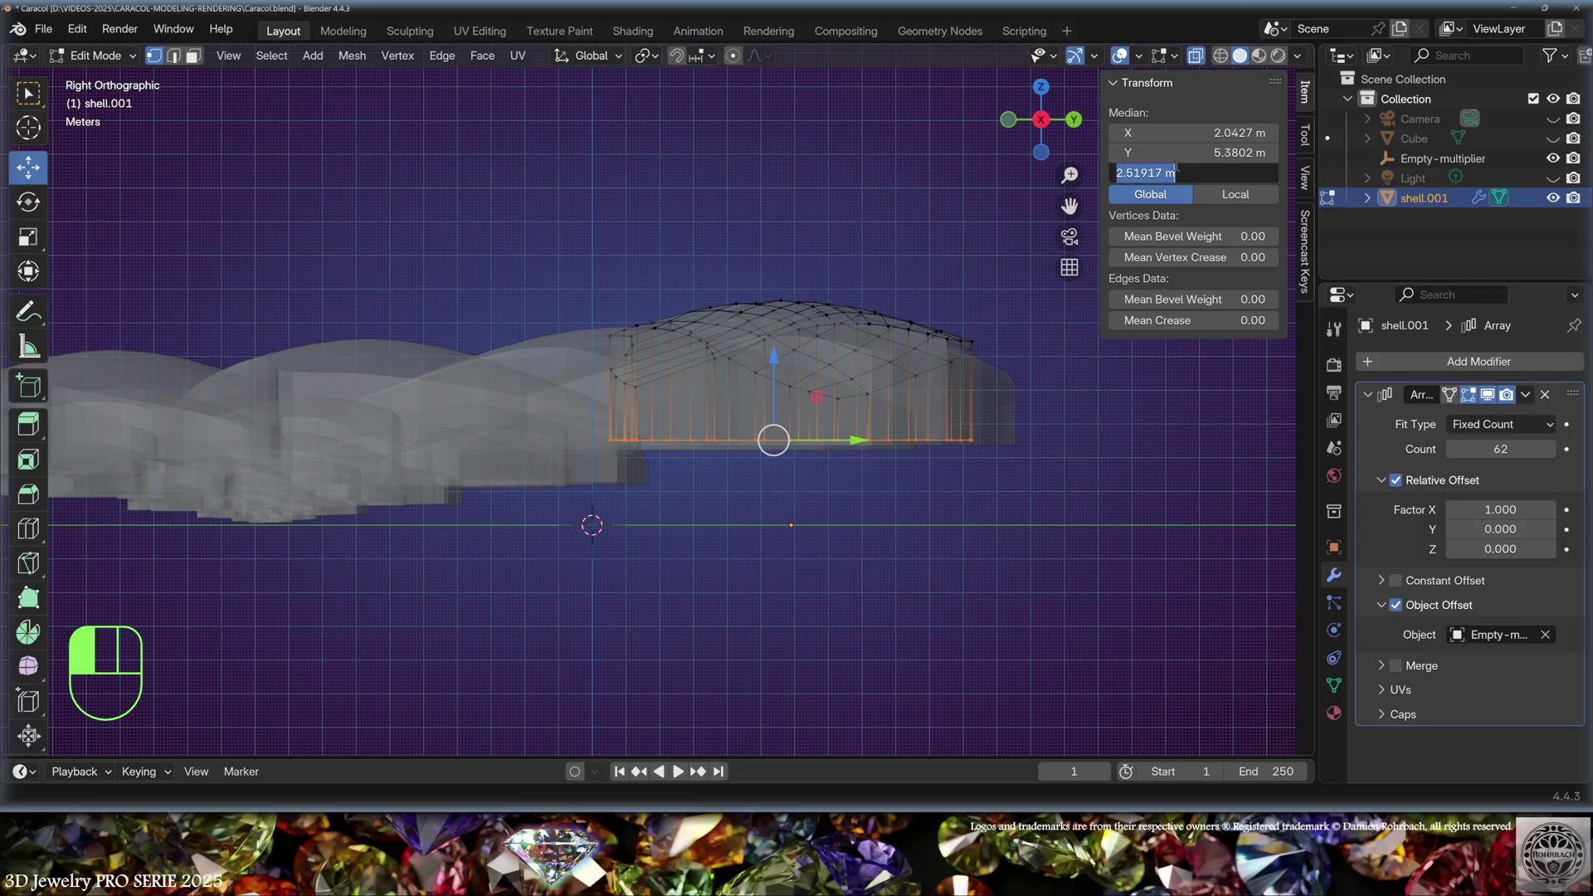
type("0")
key("Return")
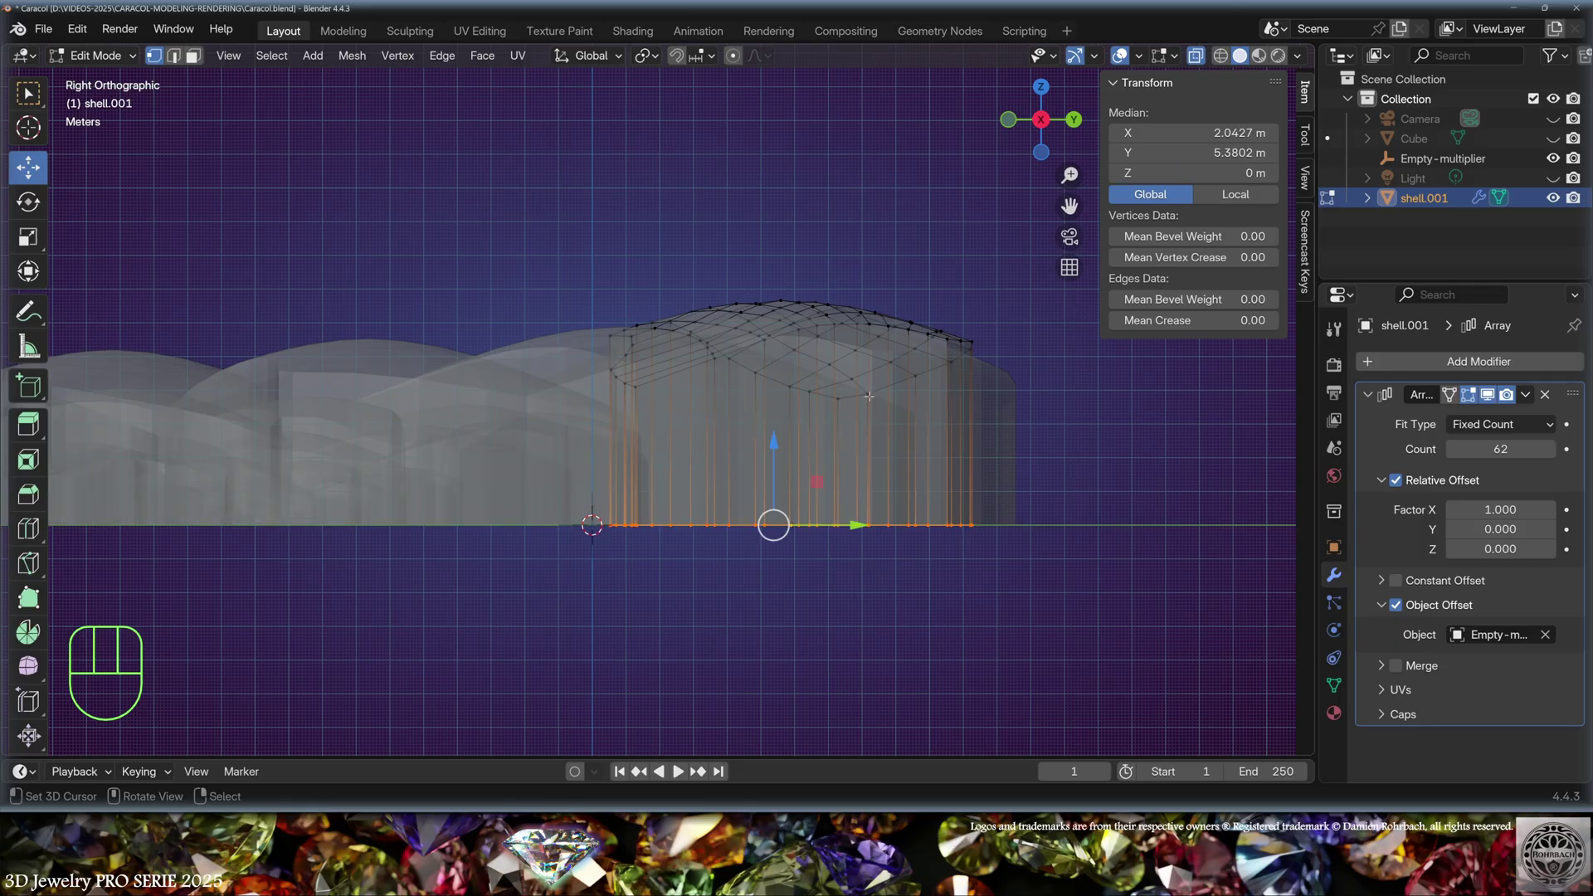
Step: Select the whole linked piece and move it 2.5 m up along Z
key("ctrl")
key("ctrl+l")
key("g")
key("z")
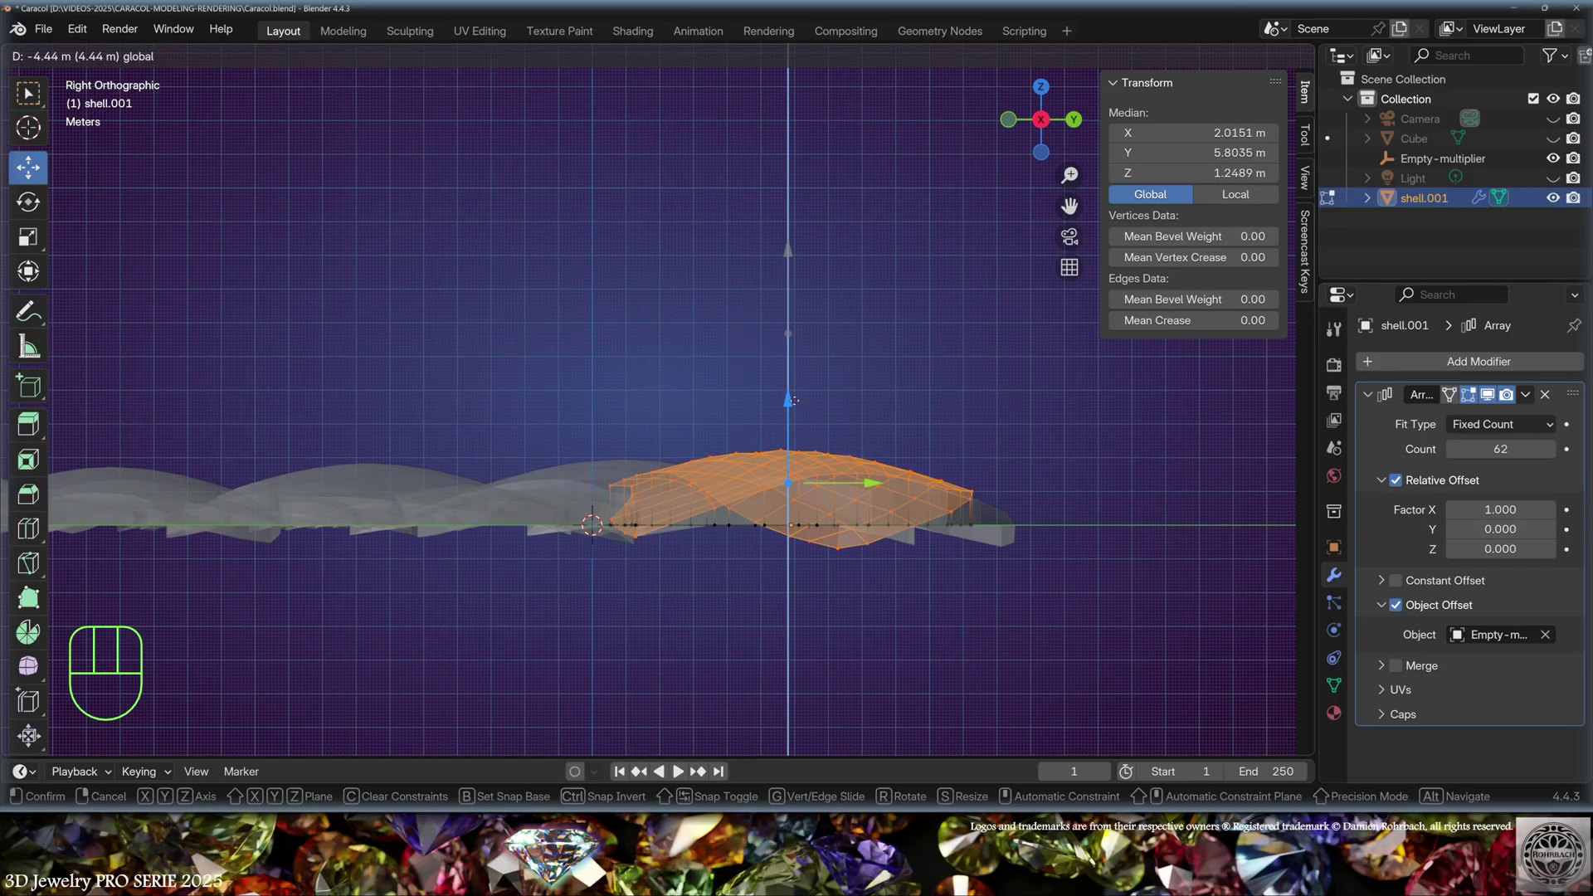
type("2.5")
key("Return")
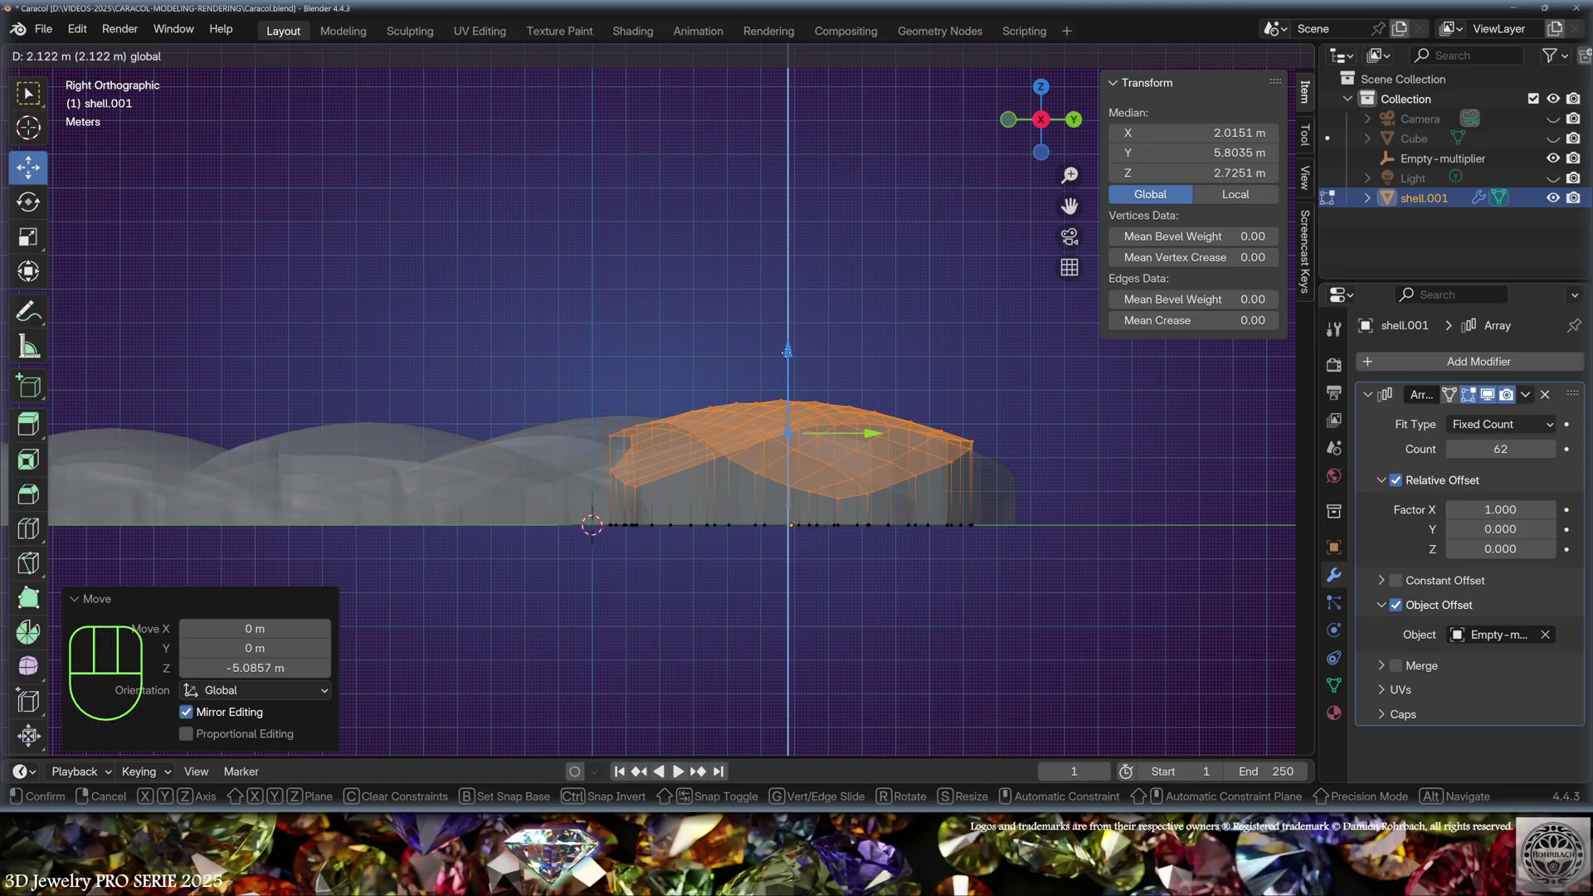
left_click(253, 669)
key("Return")
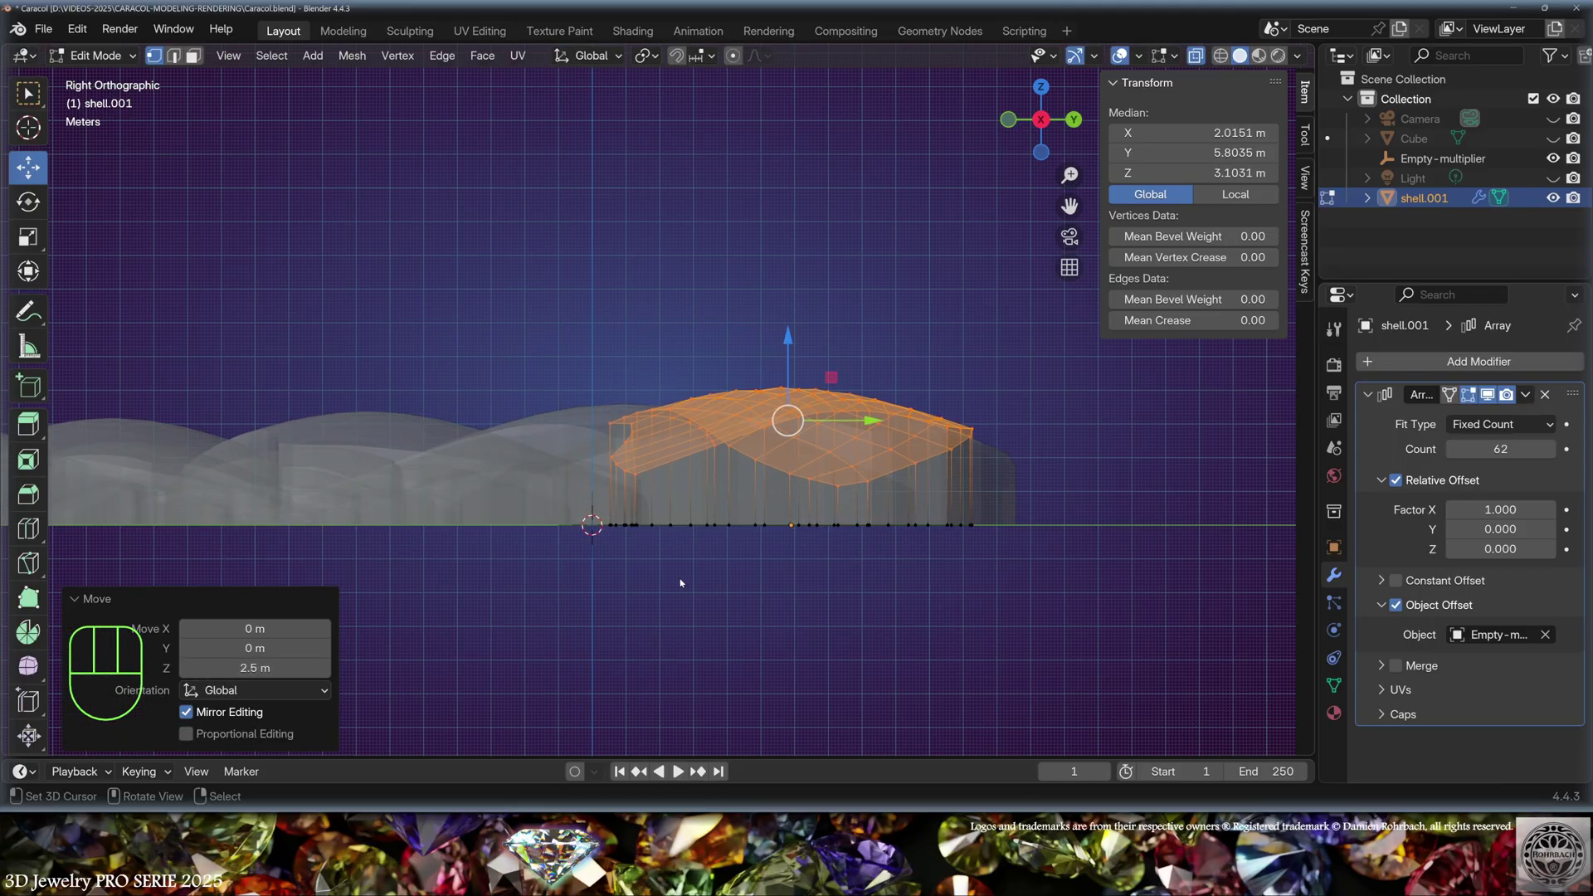
Step: Return to Object Mode, turn off see-through, and set the shell's Z scale to 1.032
key("Tab")
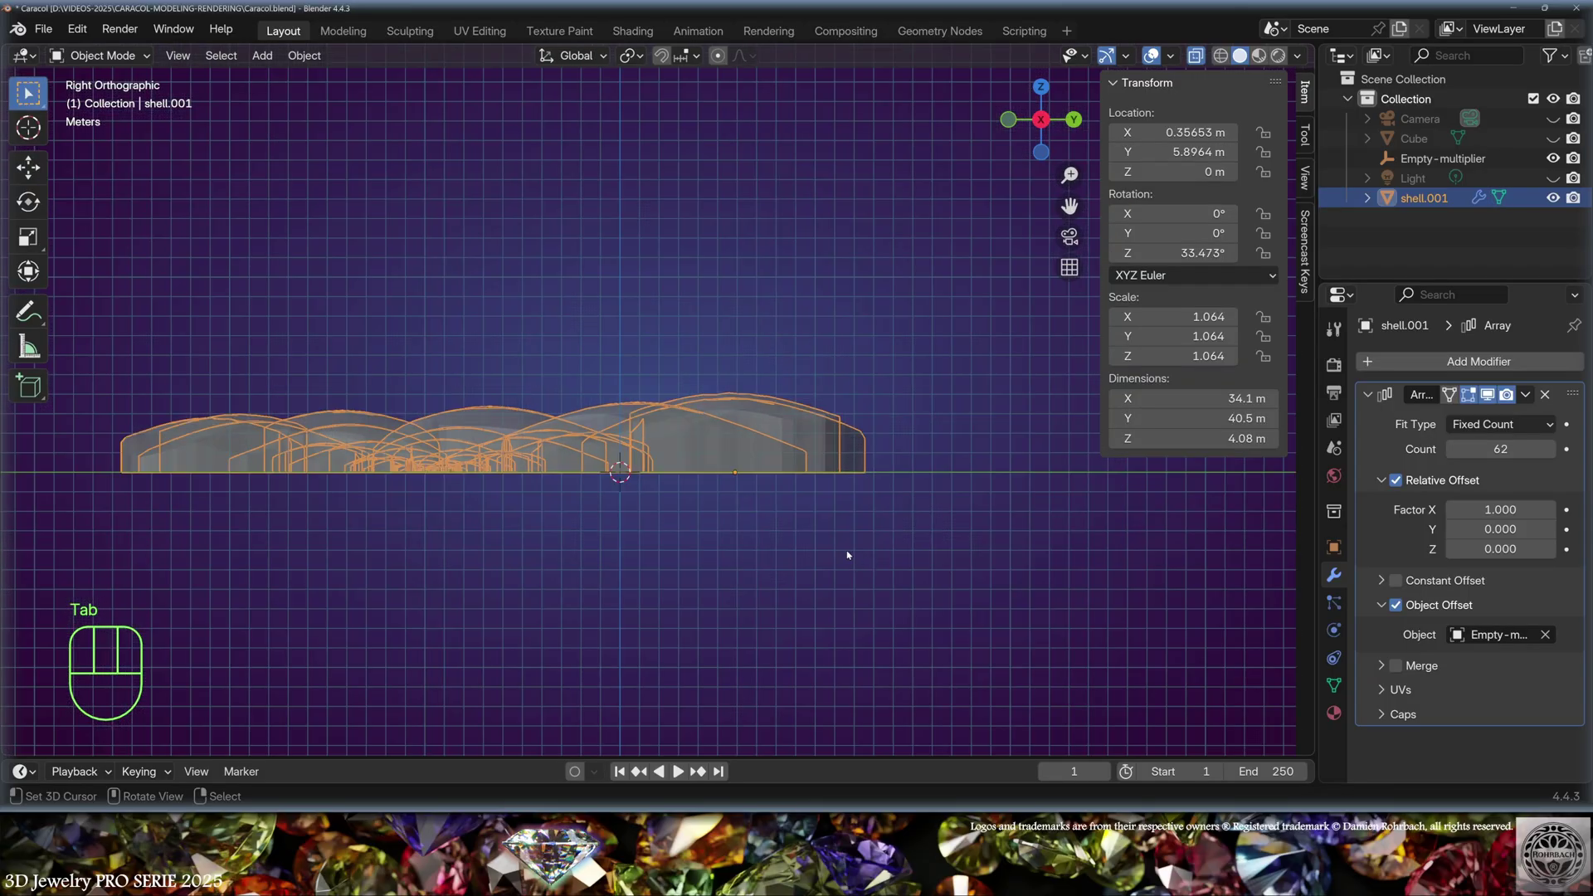
key("alt+z")
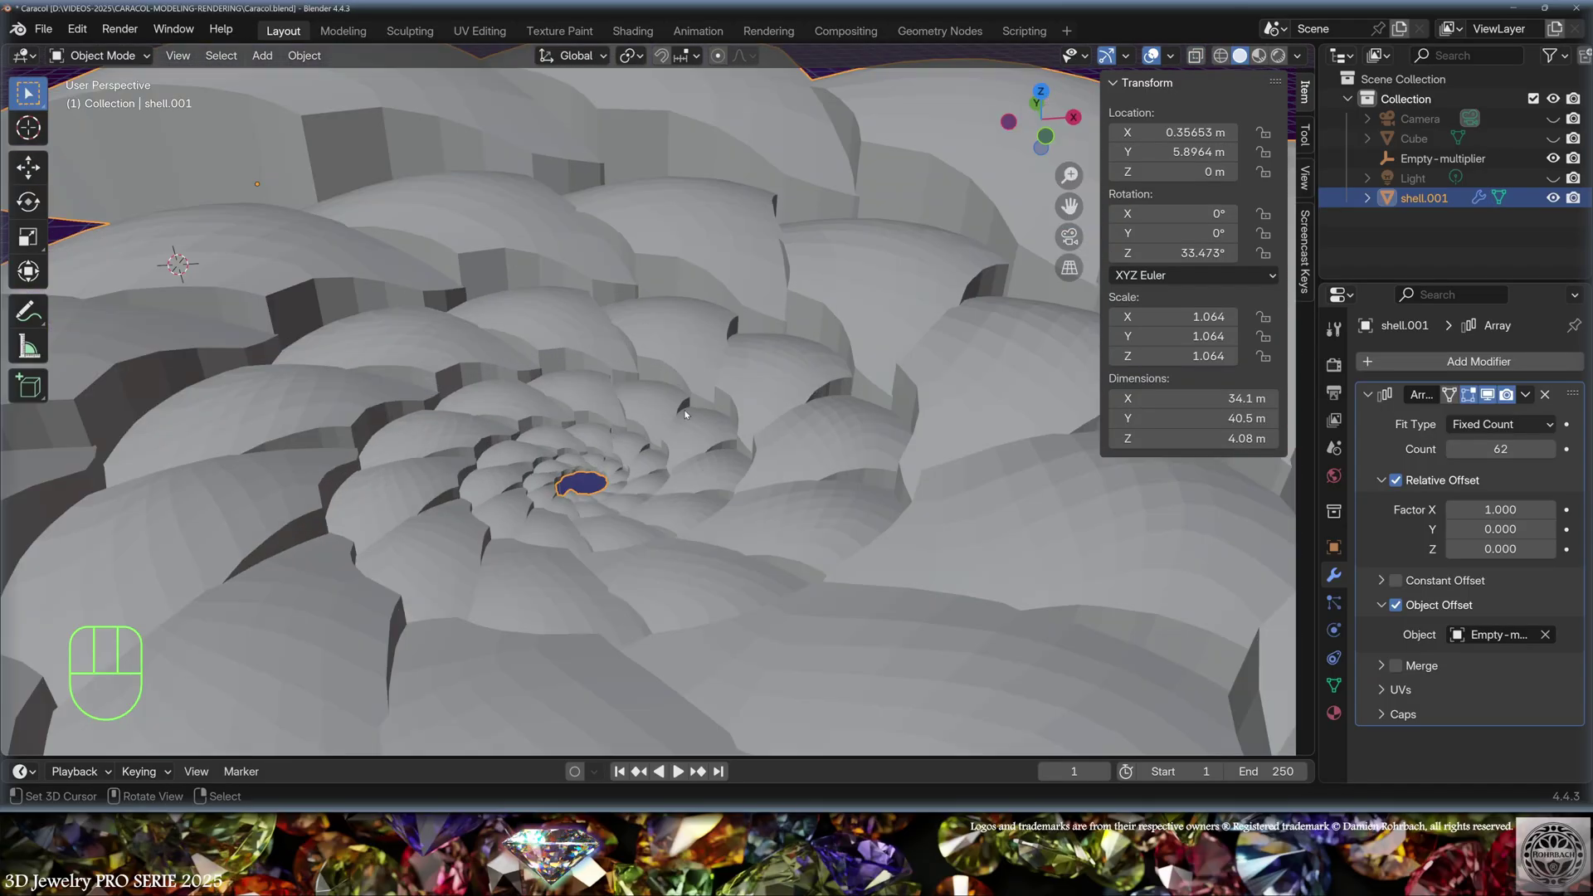
scroll(685, 413, "down", 5)
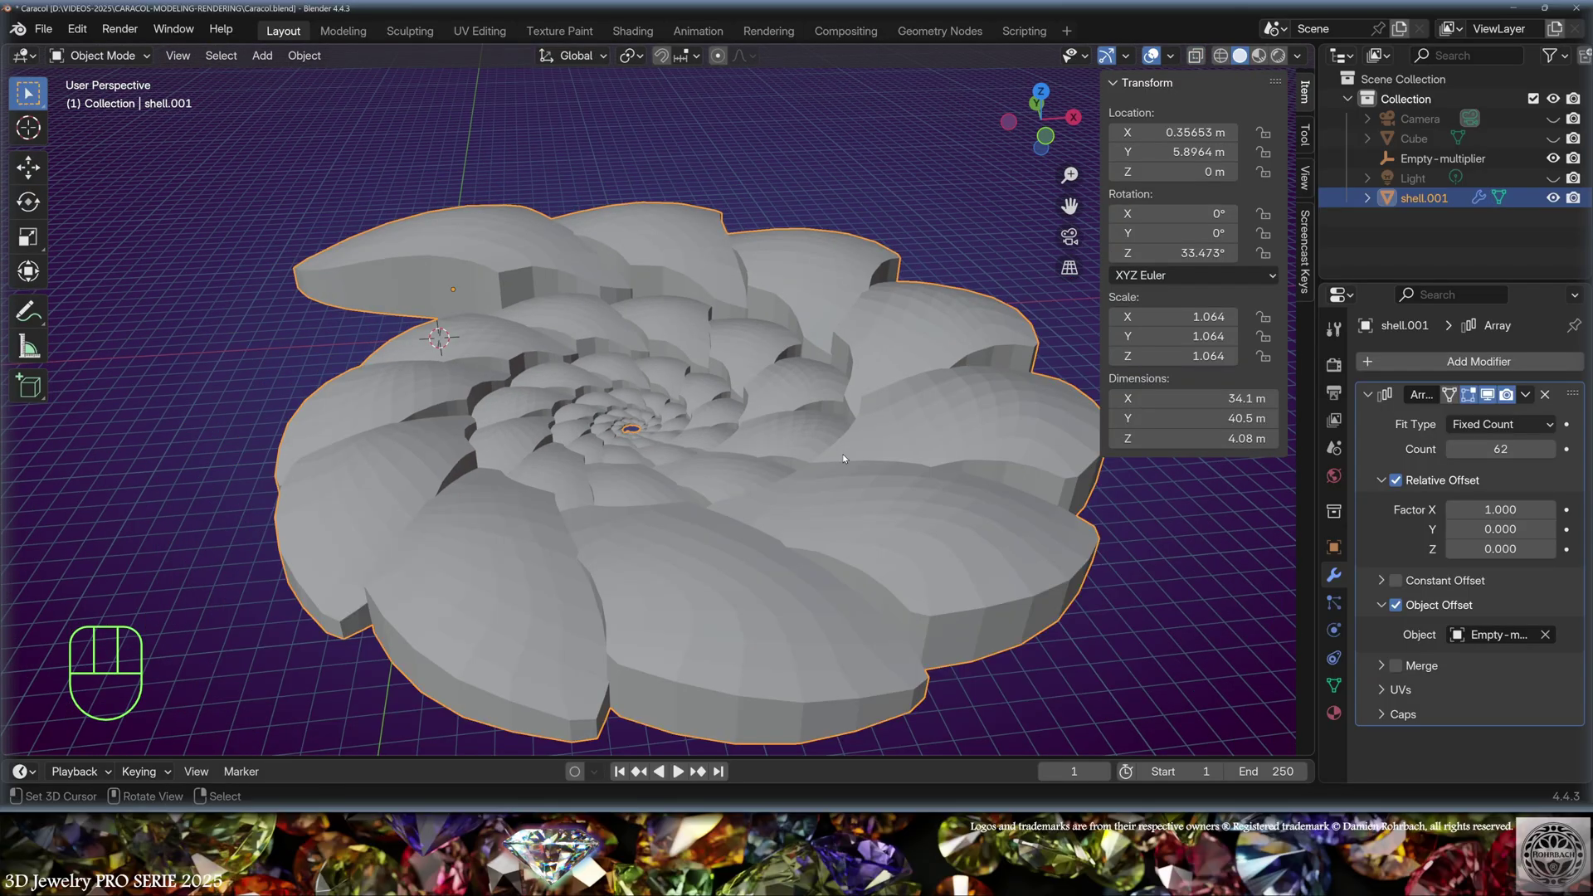
middle_click_drag(845, 462, 988, 482)
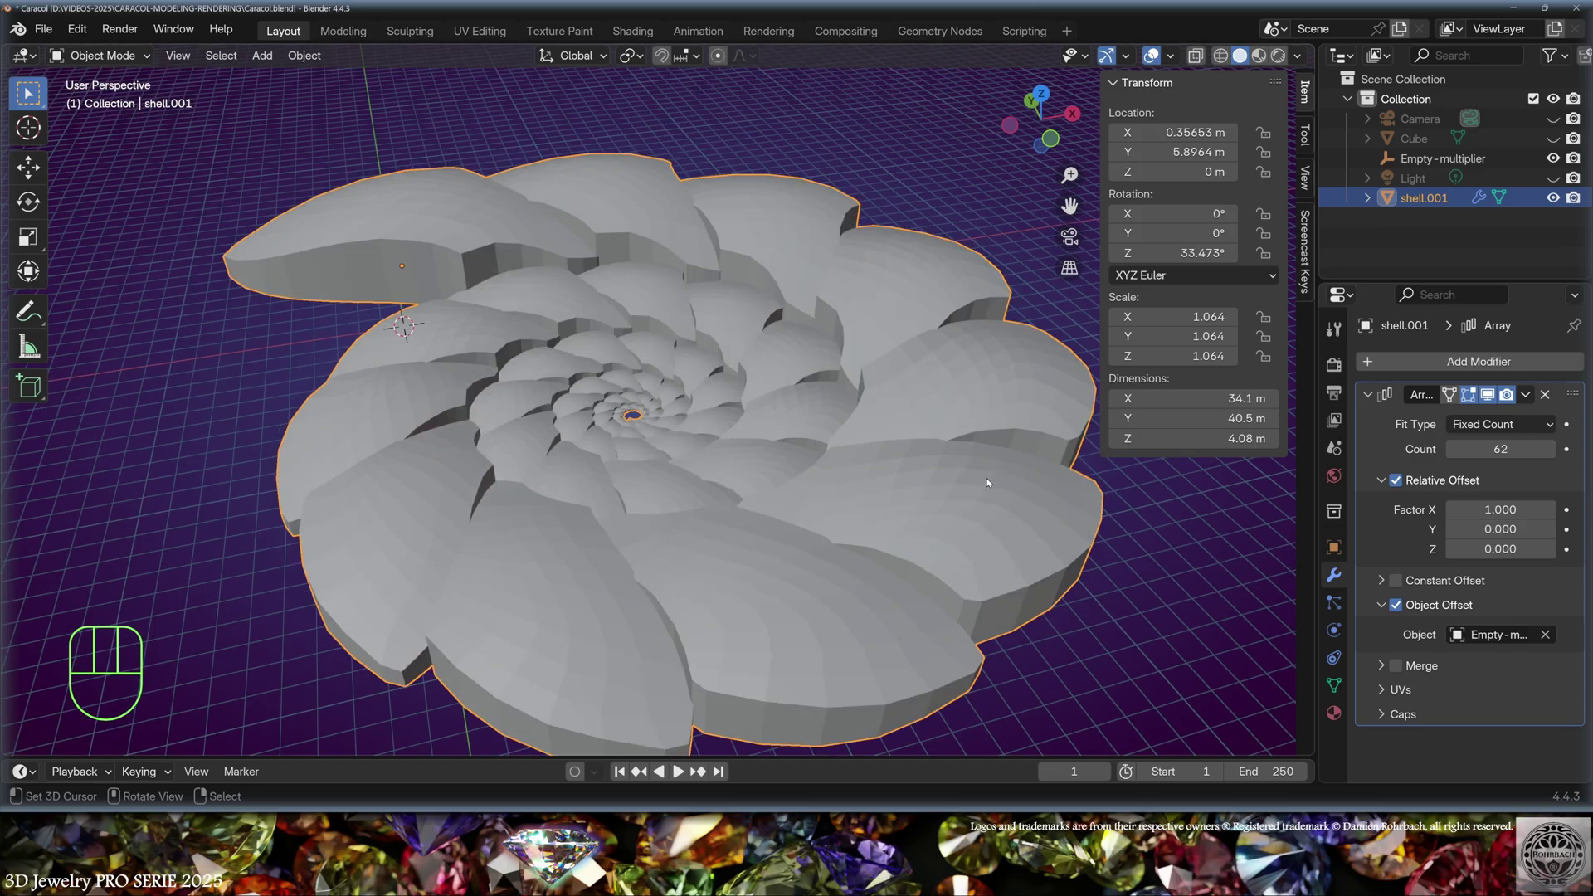
left_click(1156, 356)
type("1")
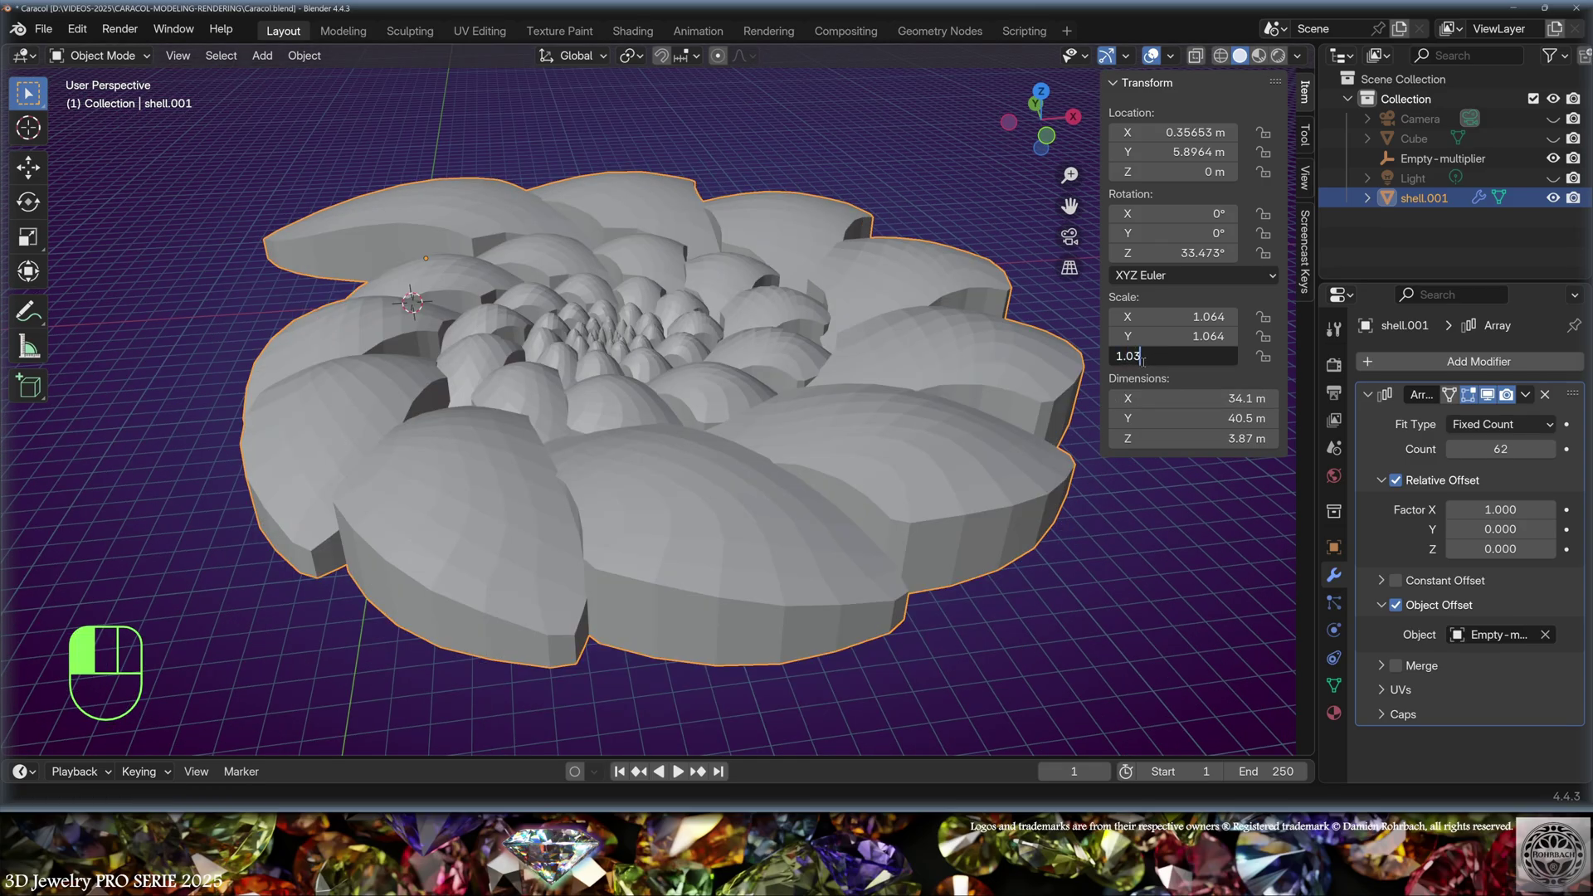
left_click(1105, 407)
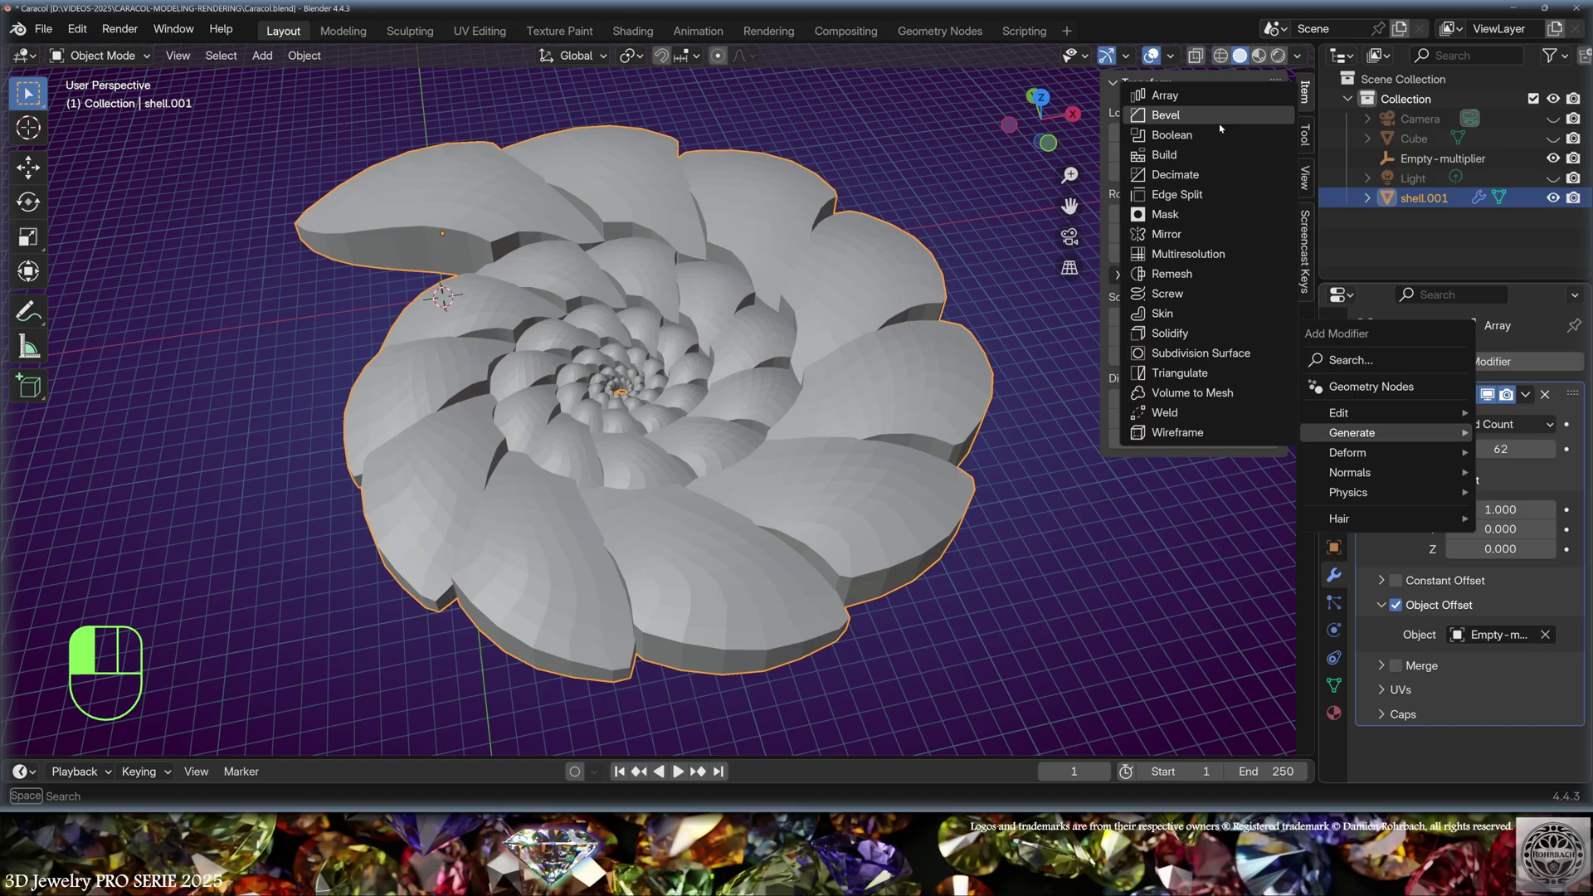
Step: Add a Bevel, then a Subdivision Surface above the Array with viewport and render levels 3
left_click(1161, 114)
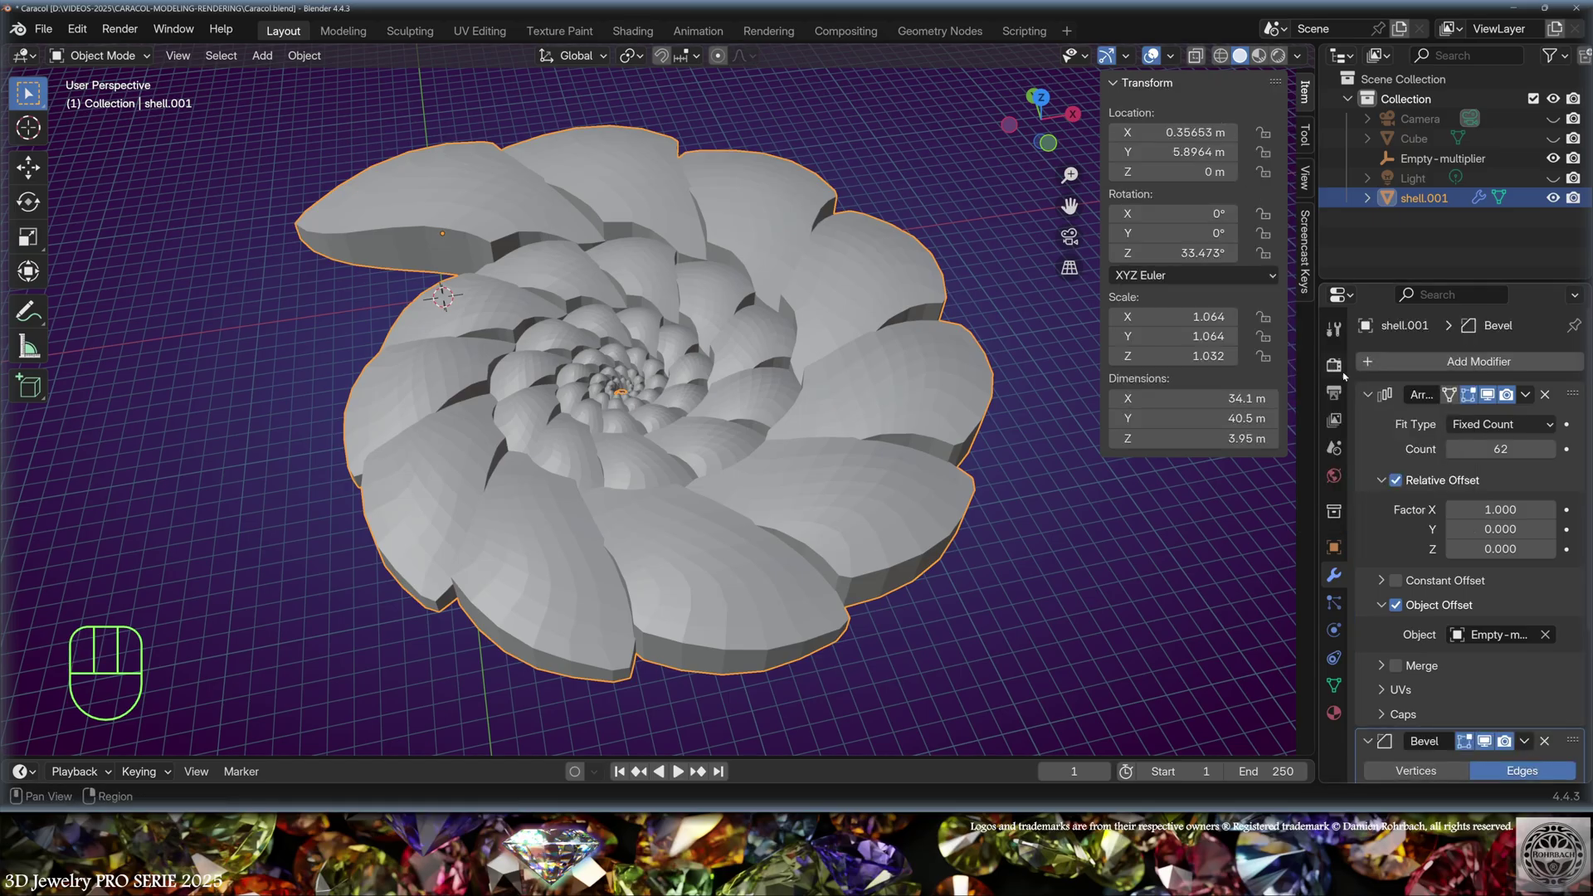
left_click(1367, 394, "ctrl")
left_click(1479, 361)
mouse_move(1439, 368)
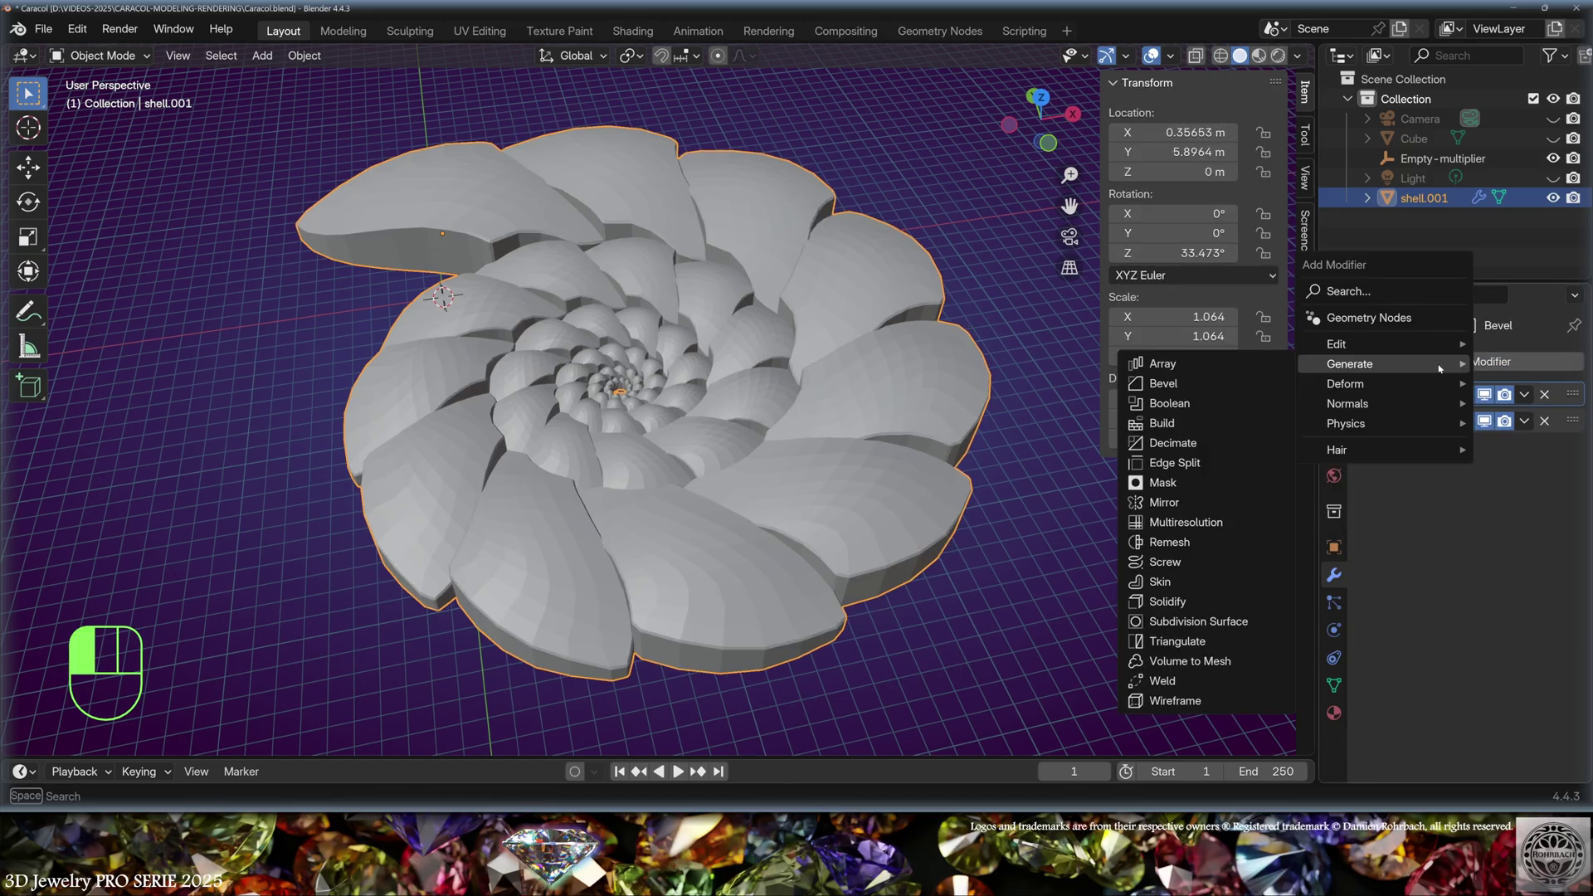
left_click(1229, 622)
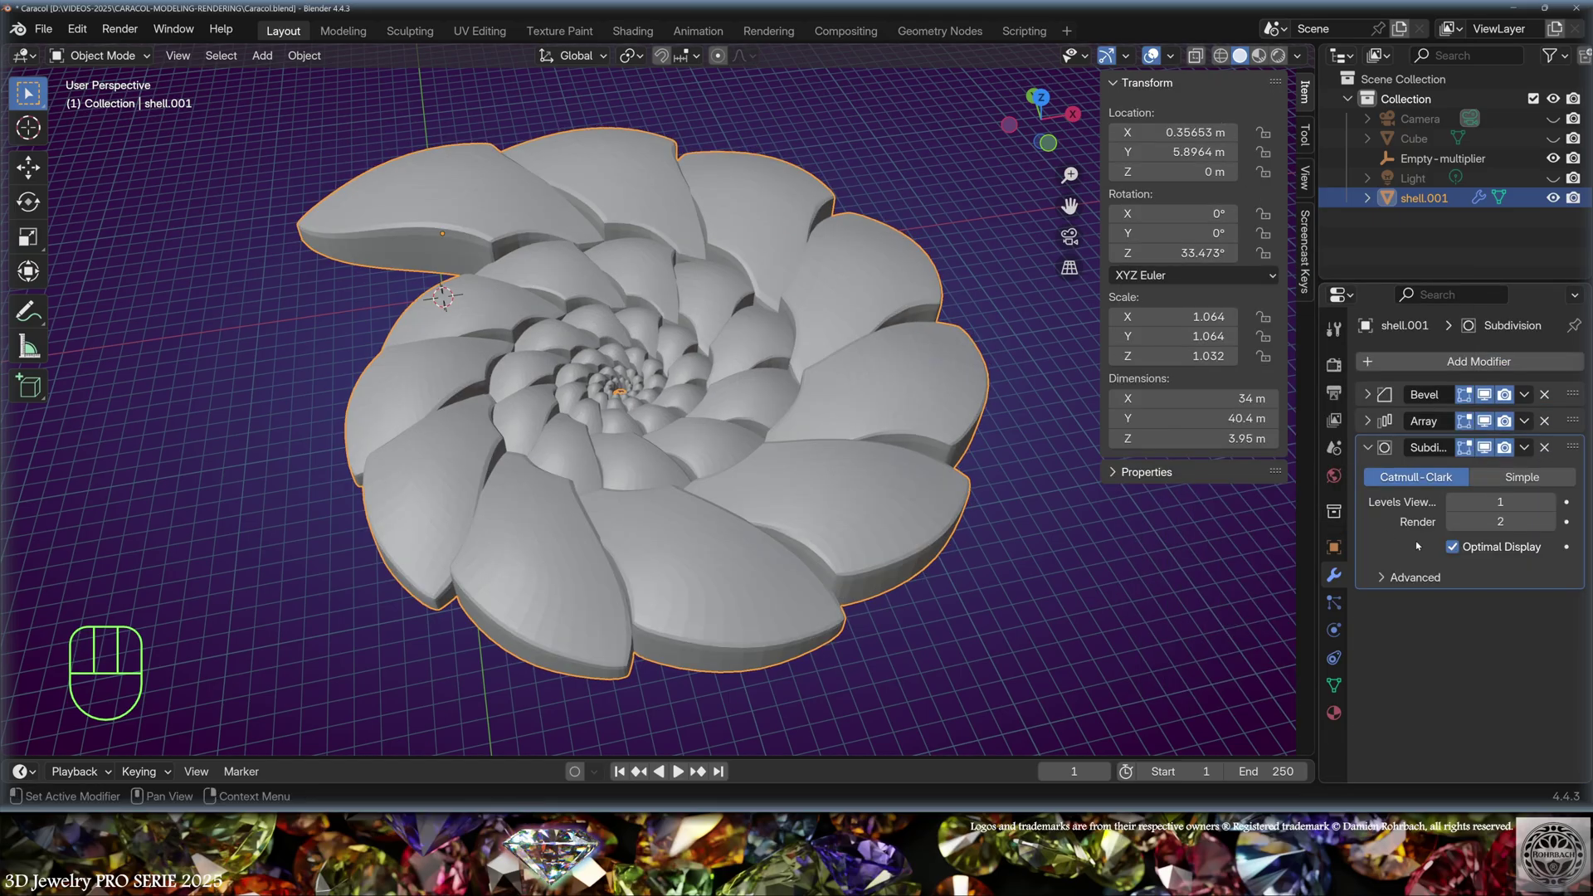
left_click_drag(1567, 457, 1568, 431)
left_click_drag(1500, 475, 1500, 494)
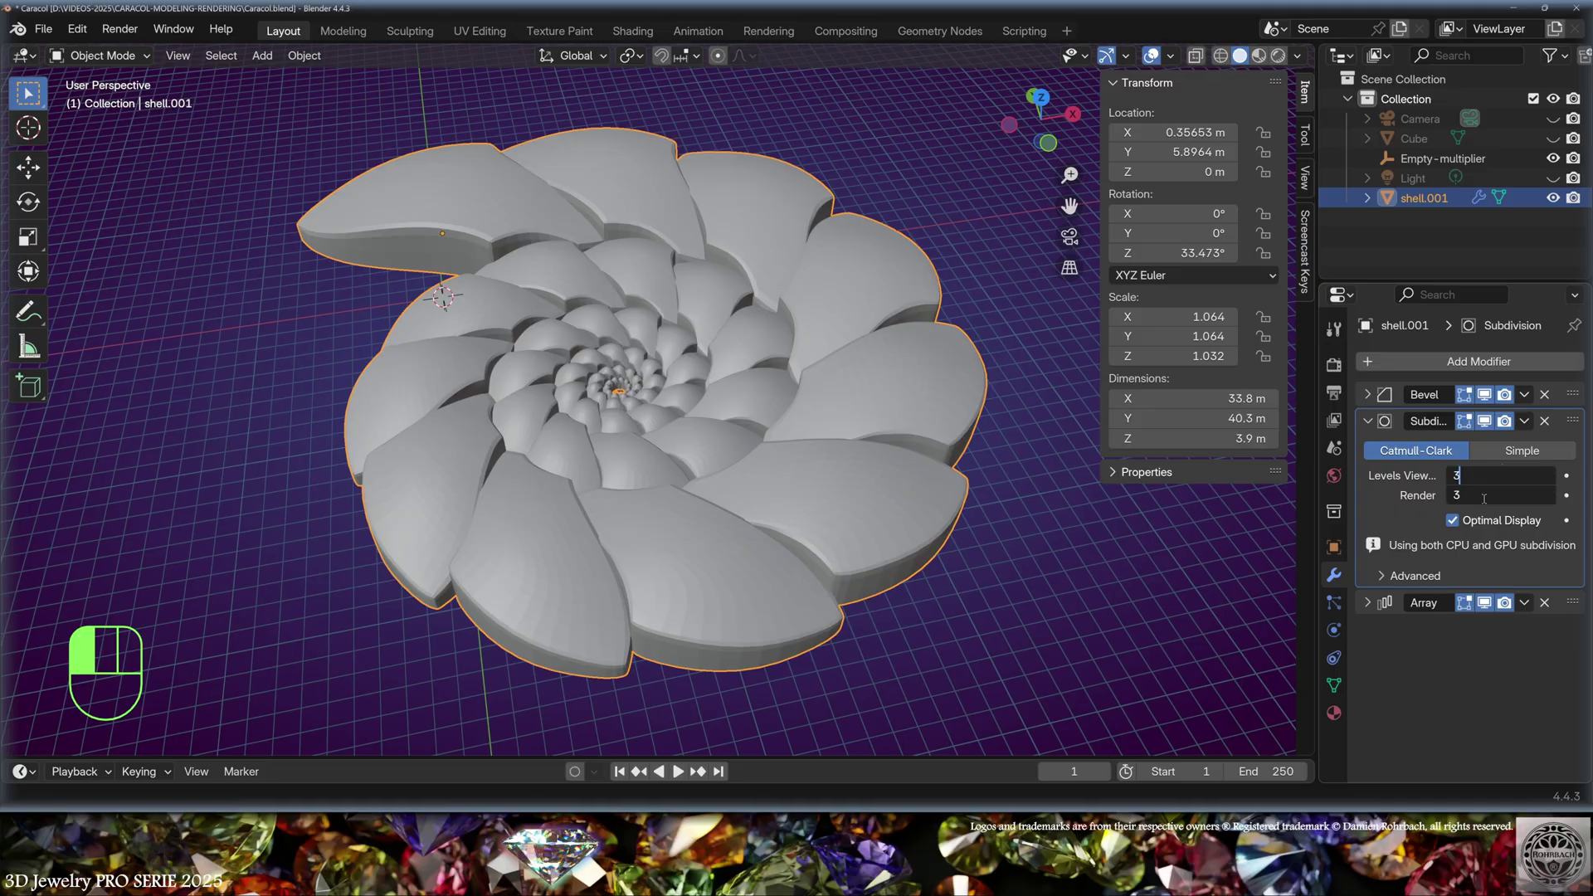
type("3")
key("Return")
Step: Add a Solidify modifier with 1.25 m thickness and save Caracol.blend
middle_click_drag(1102, 557, 1104, 415)
left_click(1377, 361)
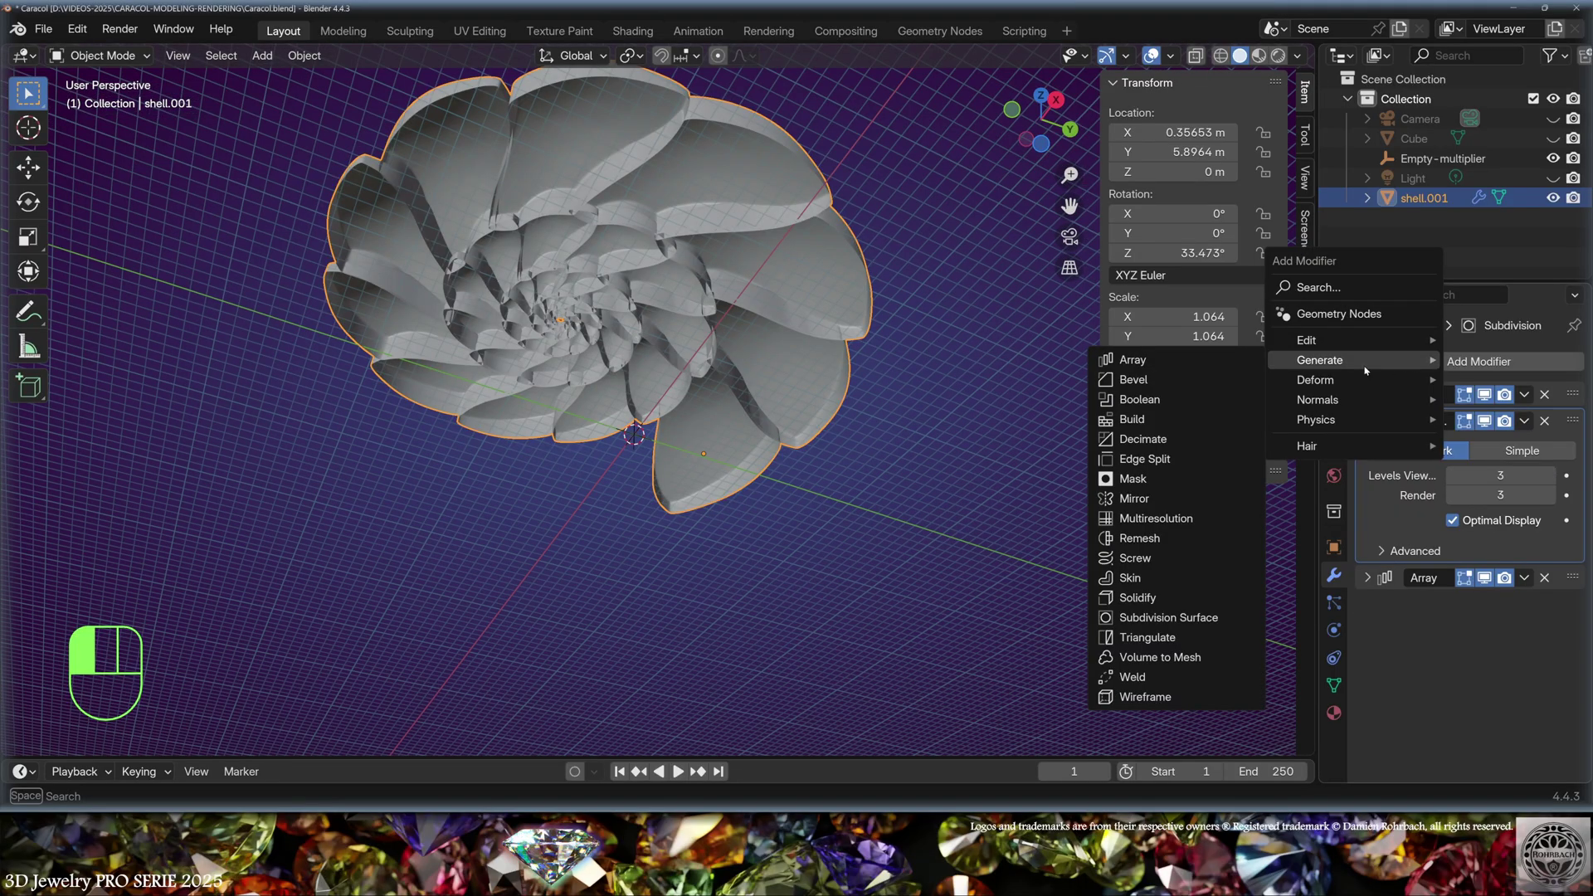
left_click(1137, 597)
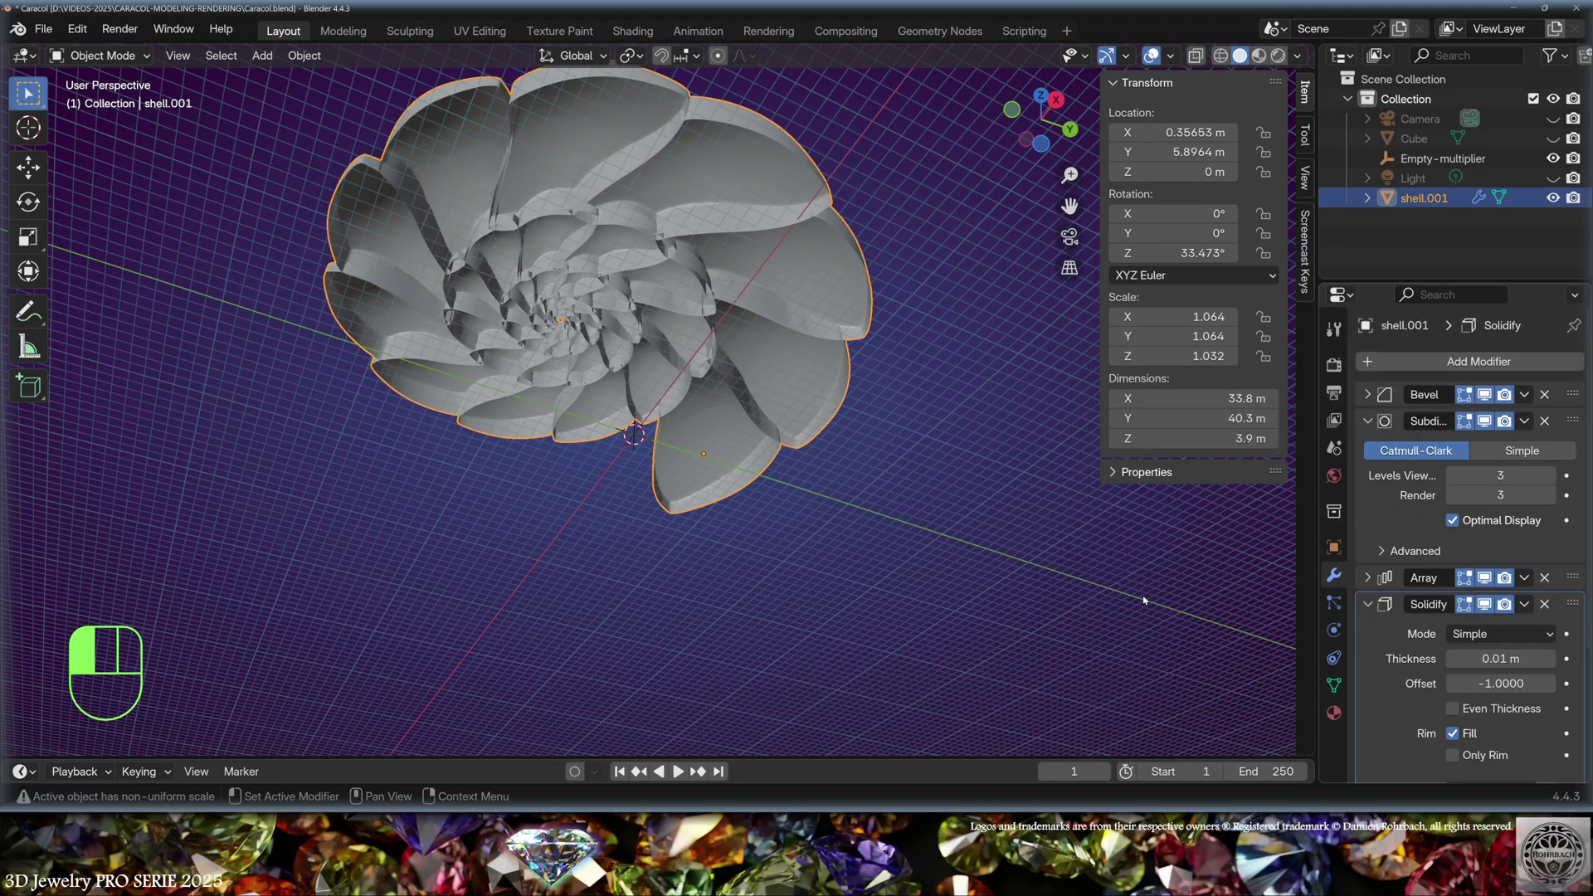
left_click_drag(1572, 701, 1572, 394)
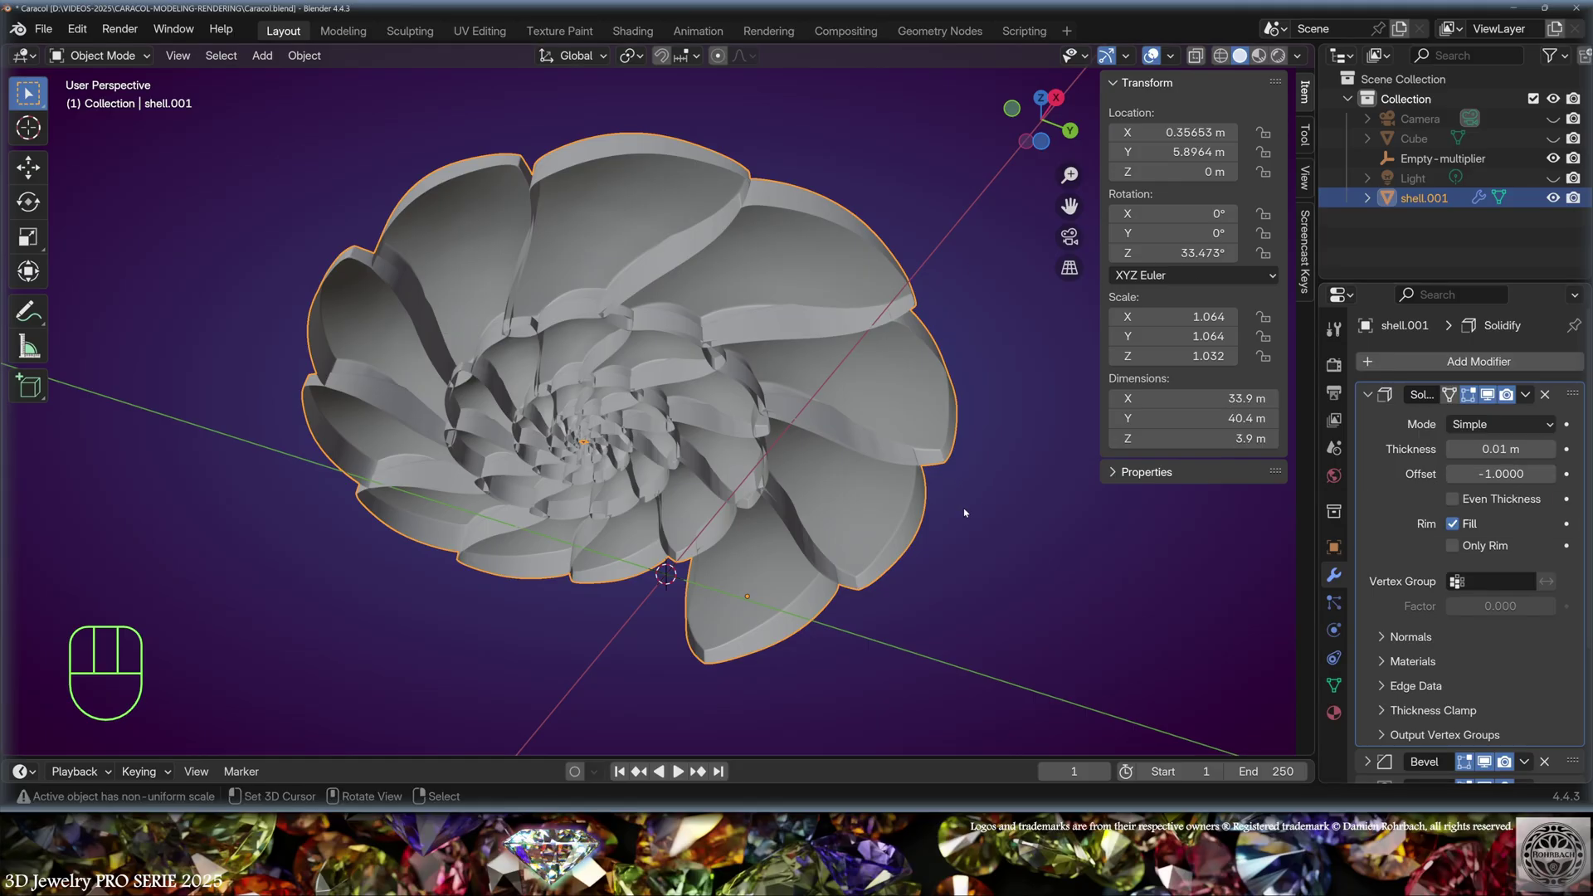
key("ctrl+z")
key("ctrl+z")
left_click(1489, 448)
type("1.2")
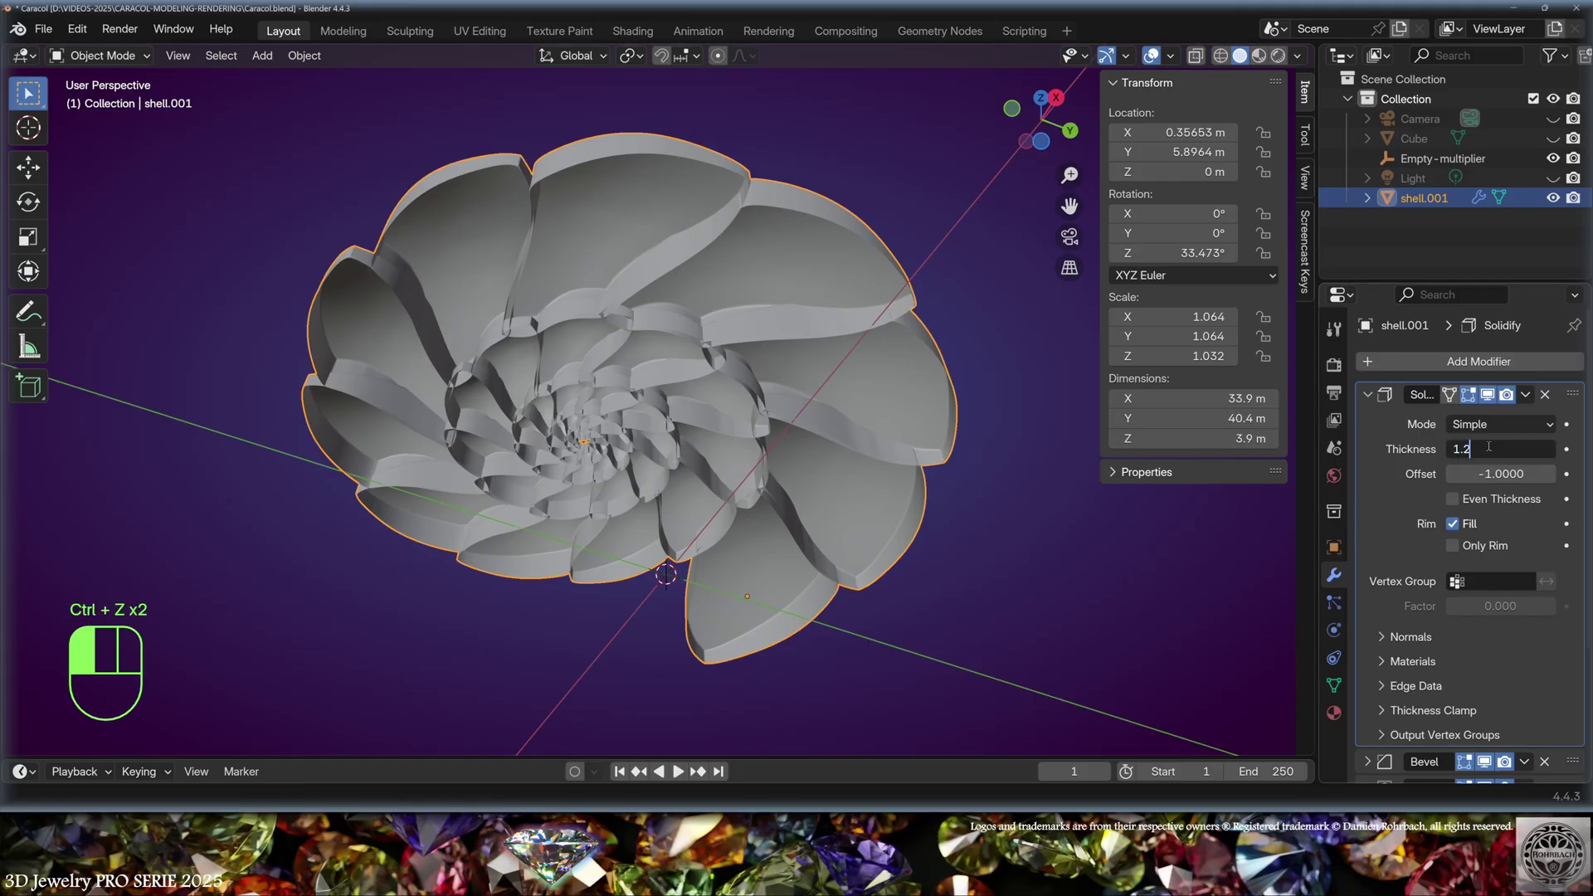
type("5")
key("Return")
middle_click_drag(933, 620, 997, 364)
key("ctrl+s")
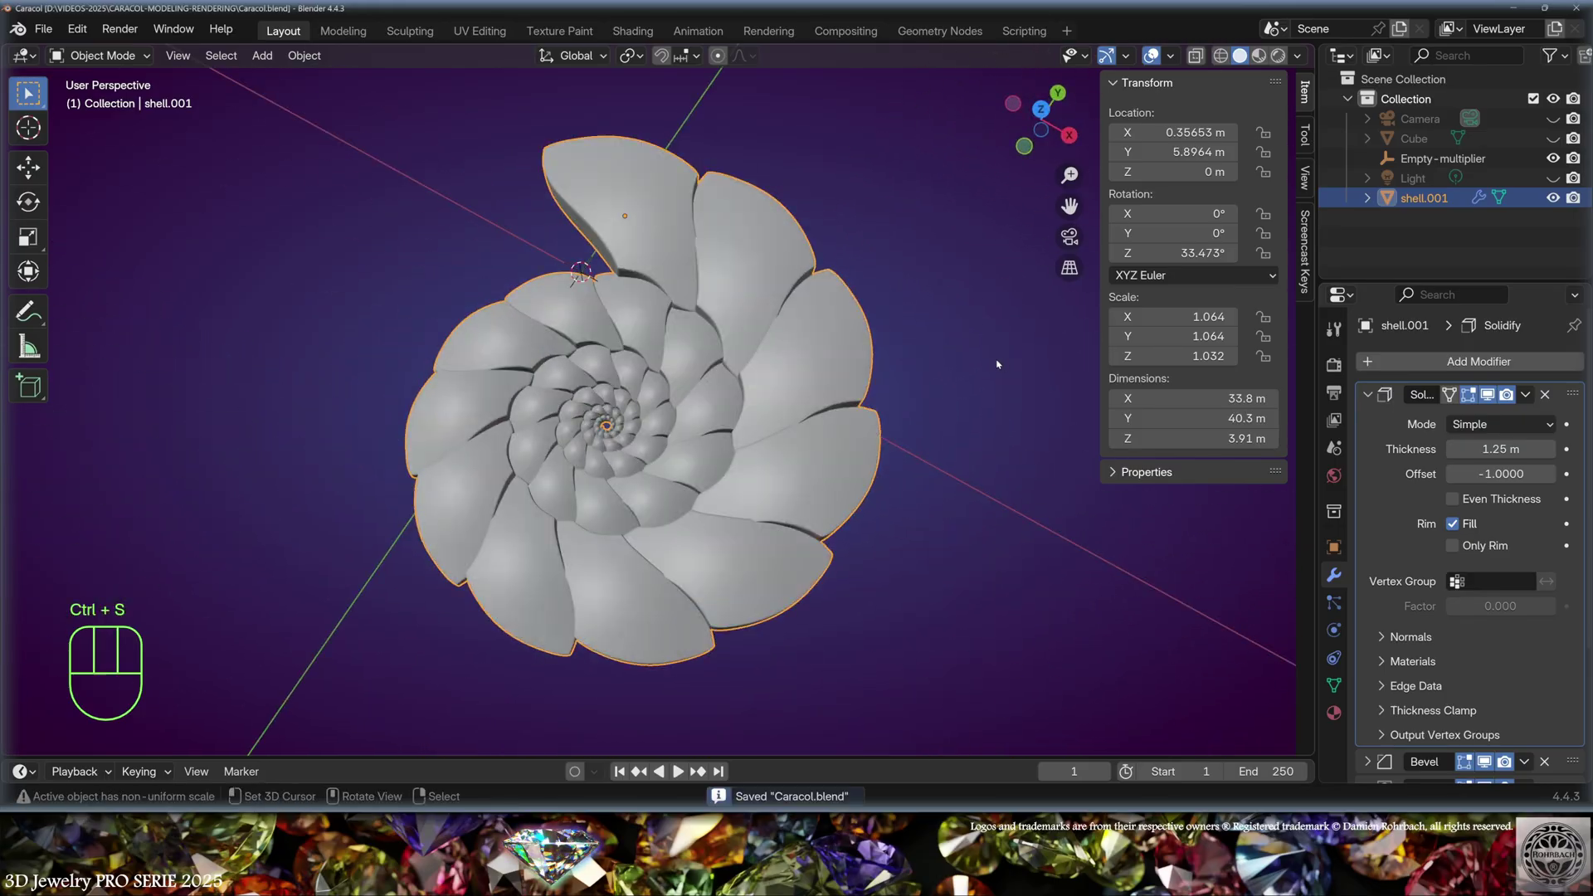
Step: Shade the viewport with the beige MatCap and Cavity enabled, then enter Edit Mode
left_click(1297, 56)
left_click(1278, 151)
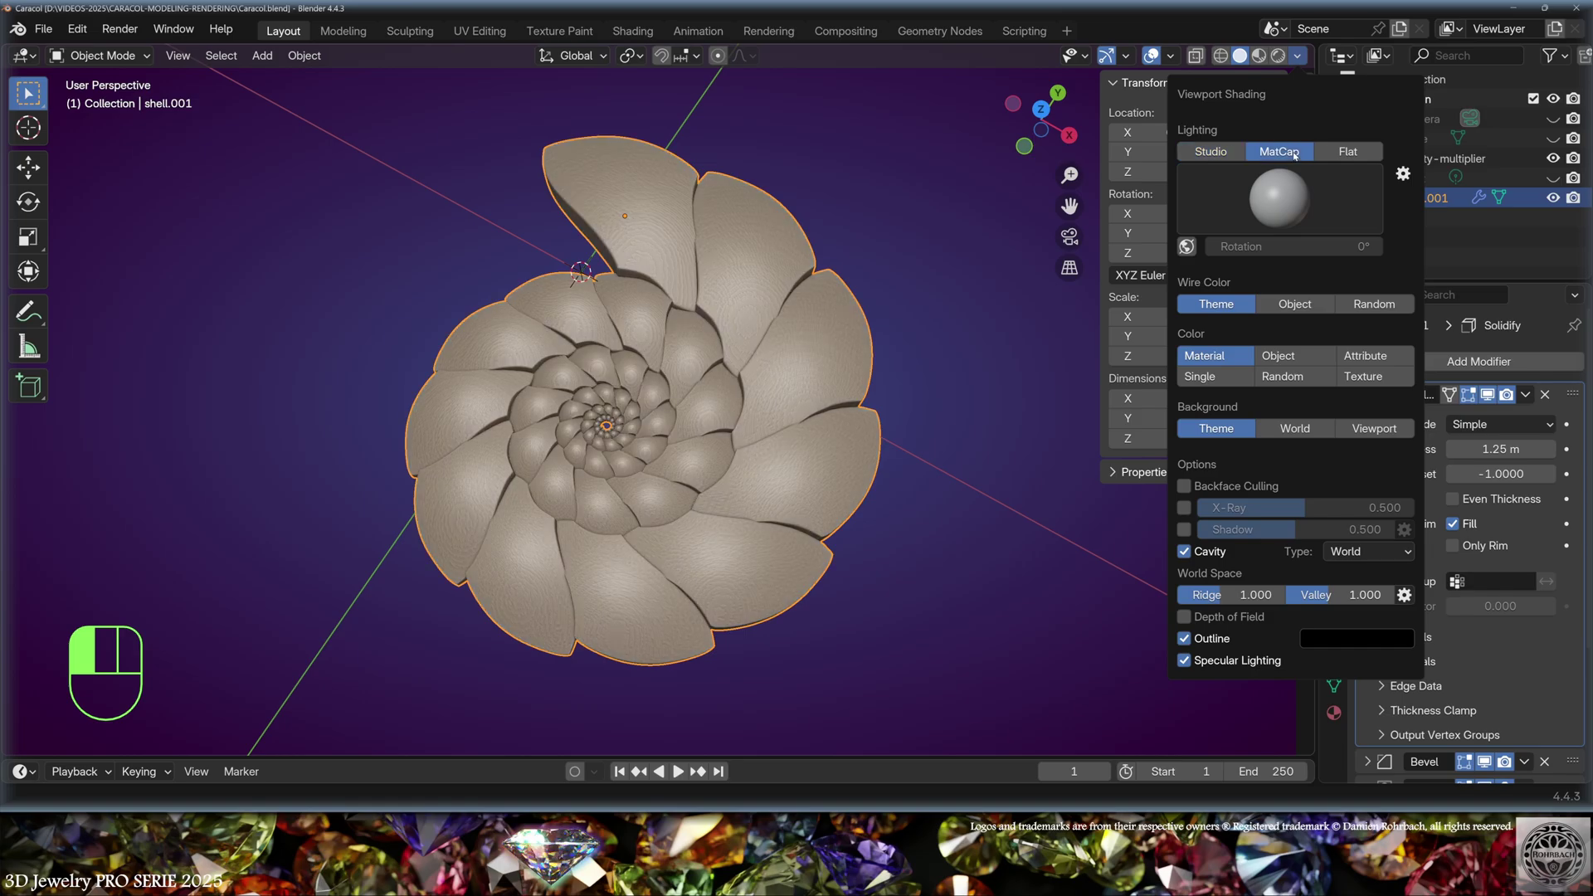
left_click(1279, 199)
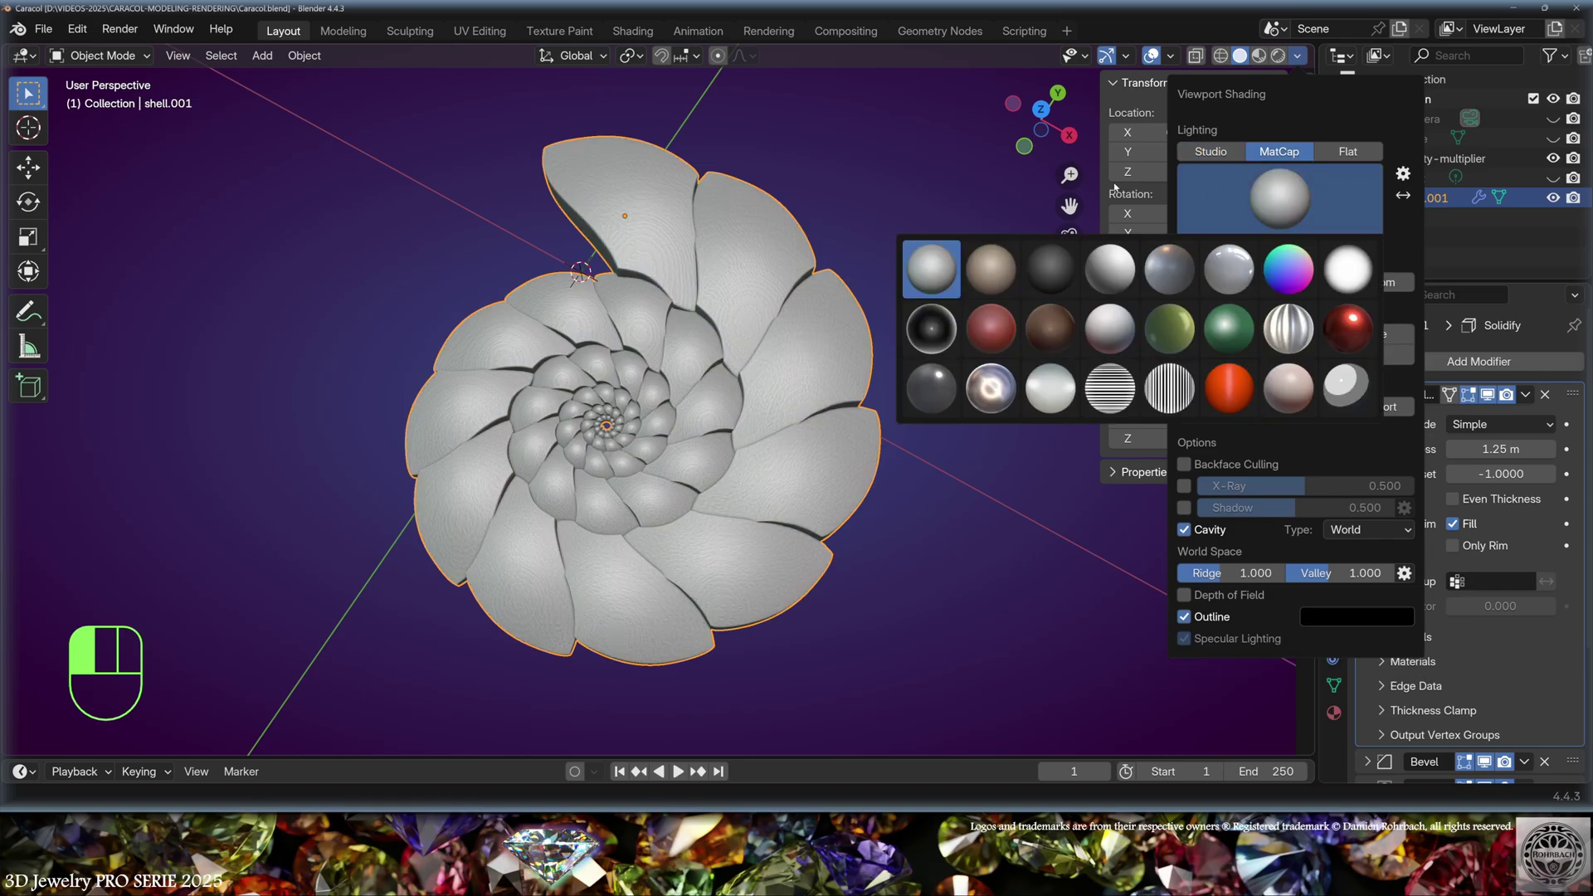
left_click(993, 277)
left_click(1297, 55)
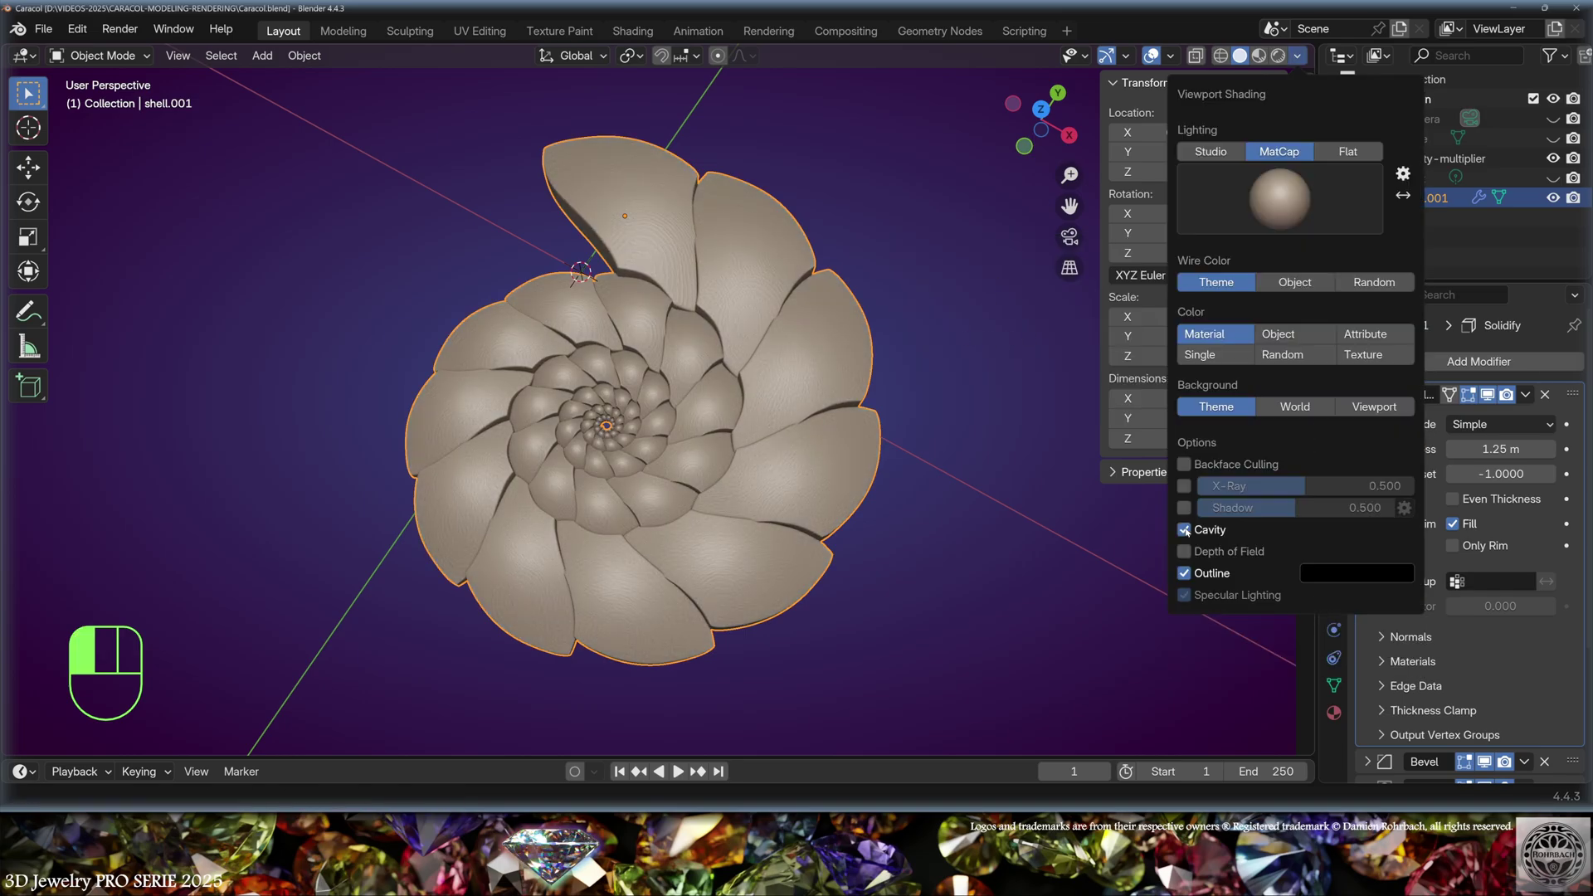
left_click(1184, 529)
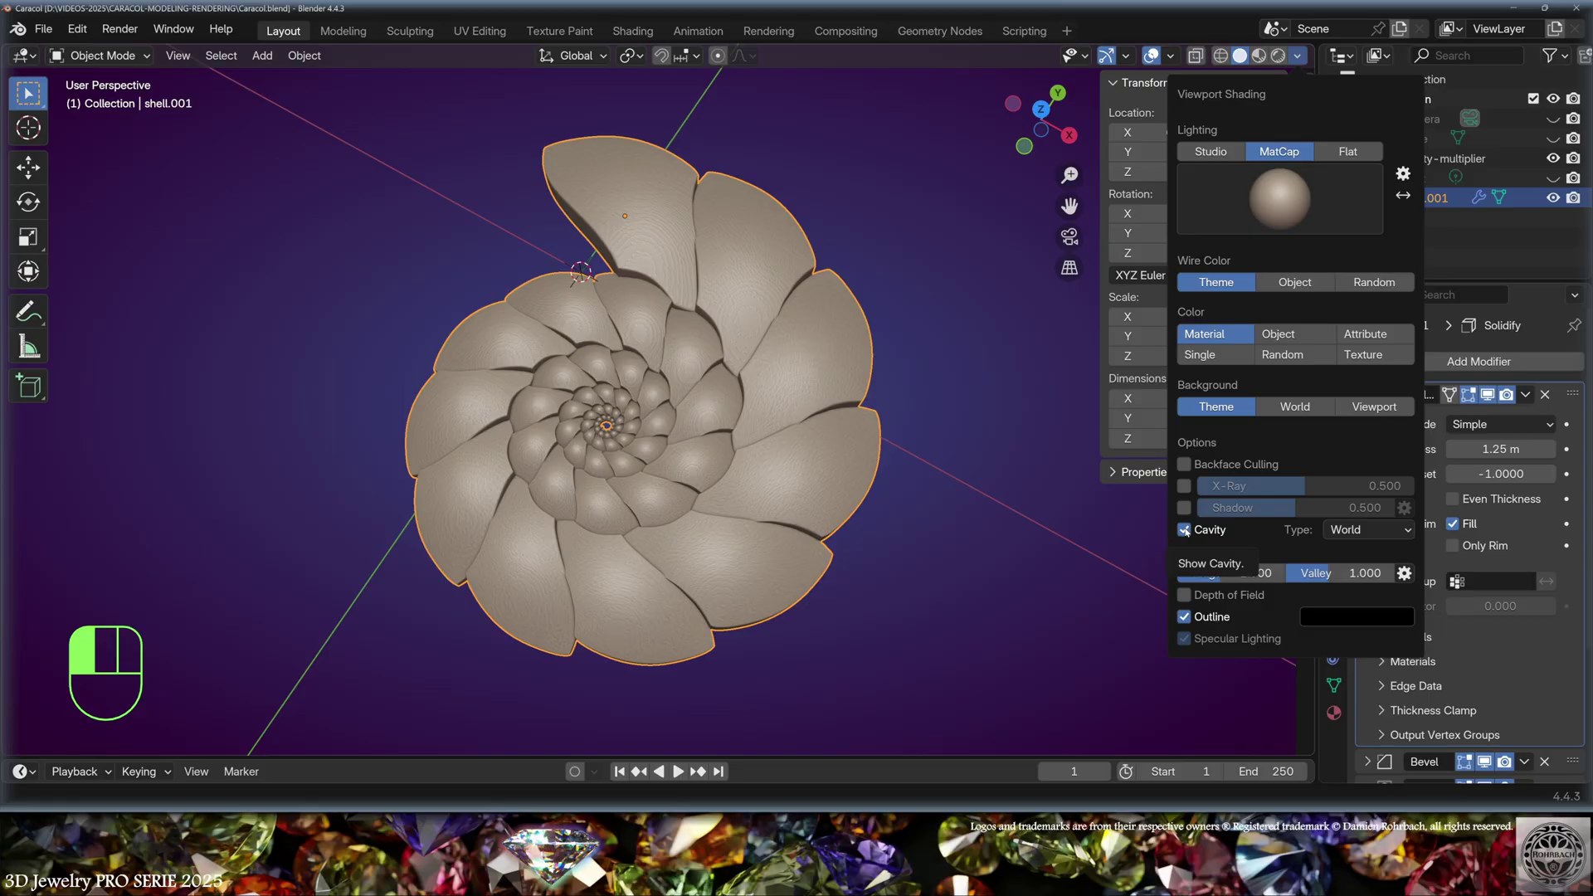
key("Tab")
Step: Frame the outer shell segment and lower its first rim vertices along Z
middle_click_drag(985, 545, 813, 469)
key("KP_Decimal")
left_click(516, 526)
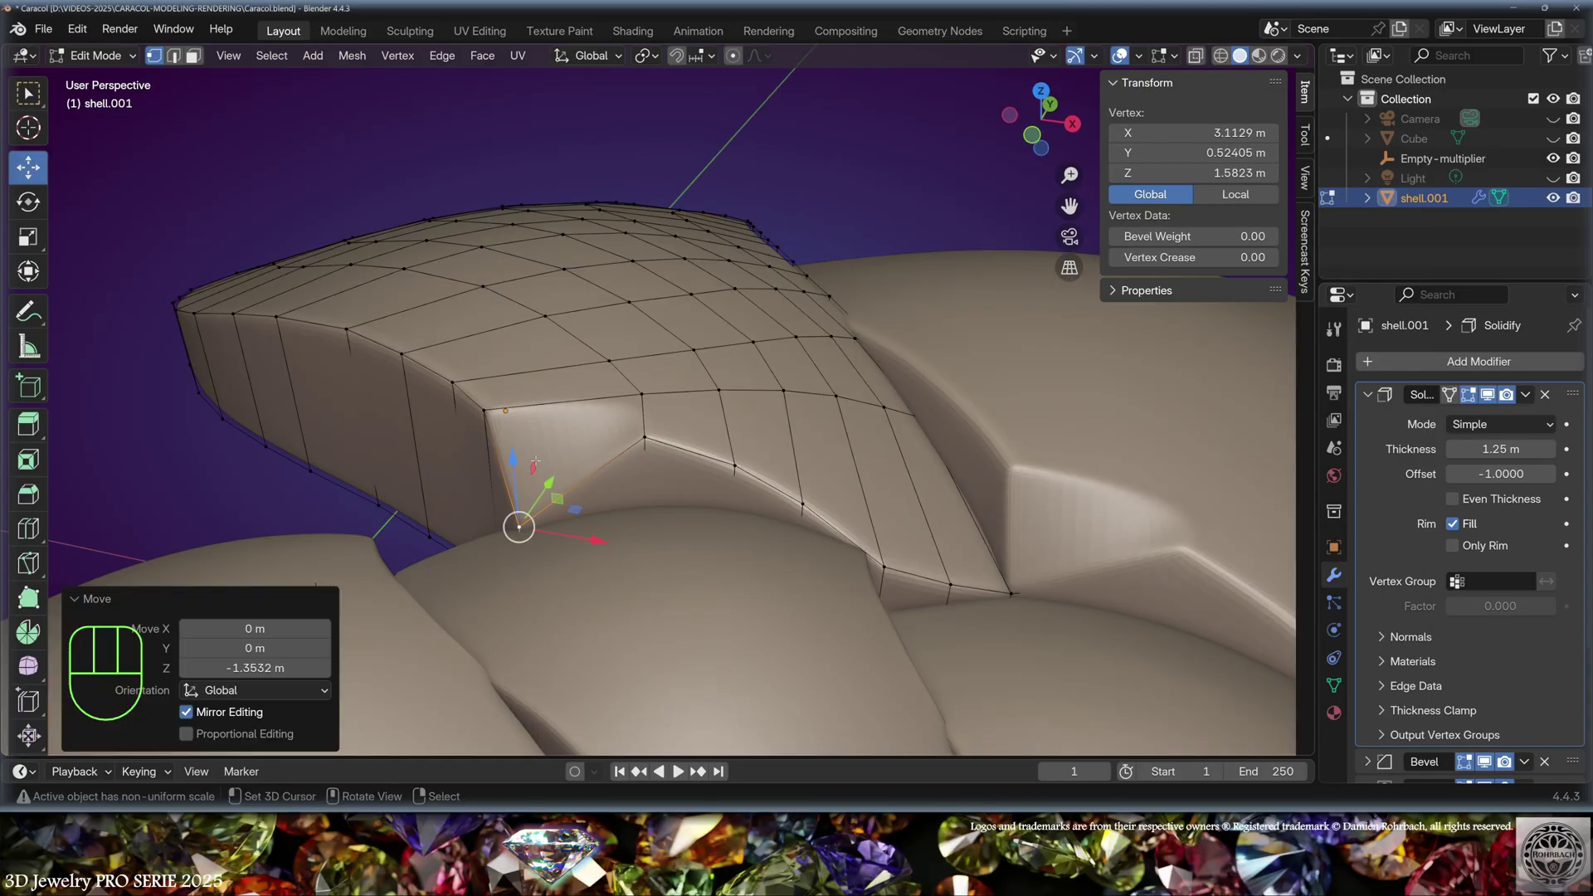
left_click(644, 434)
left_click_drag(645, 414, 645, 489)
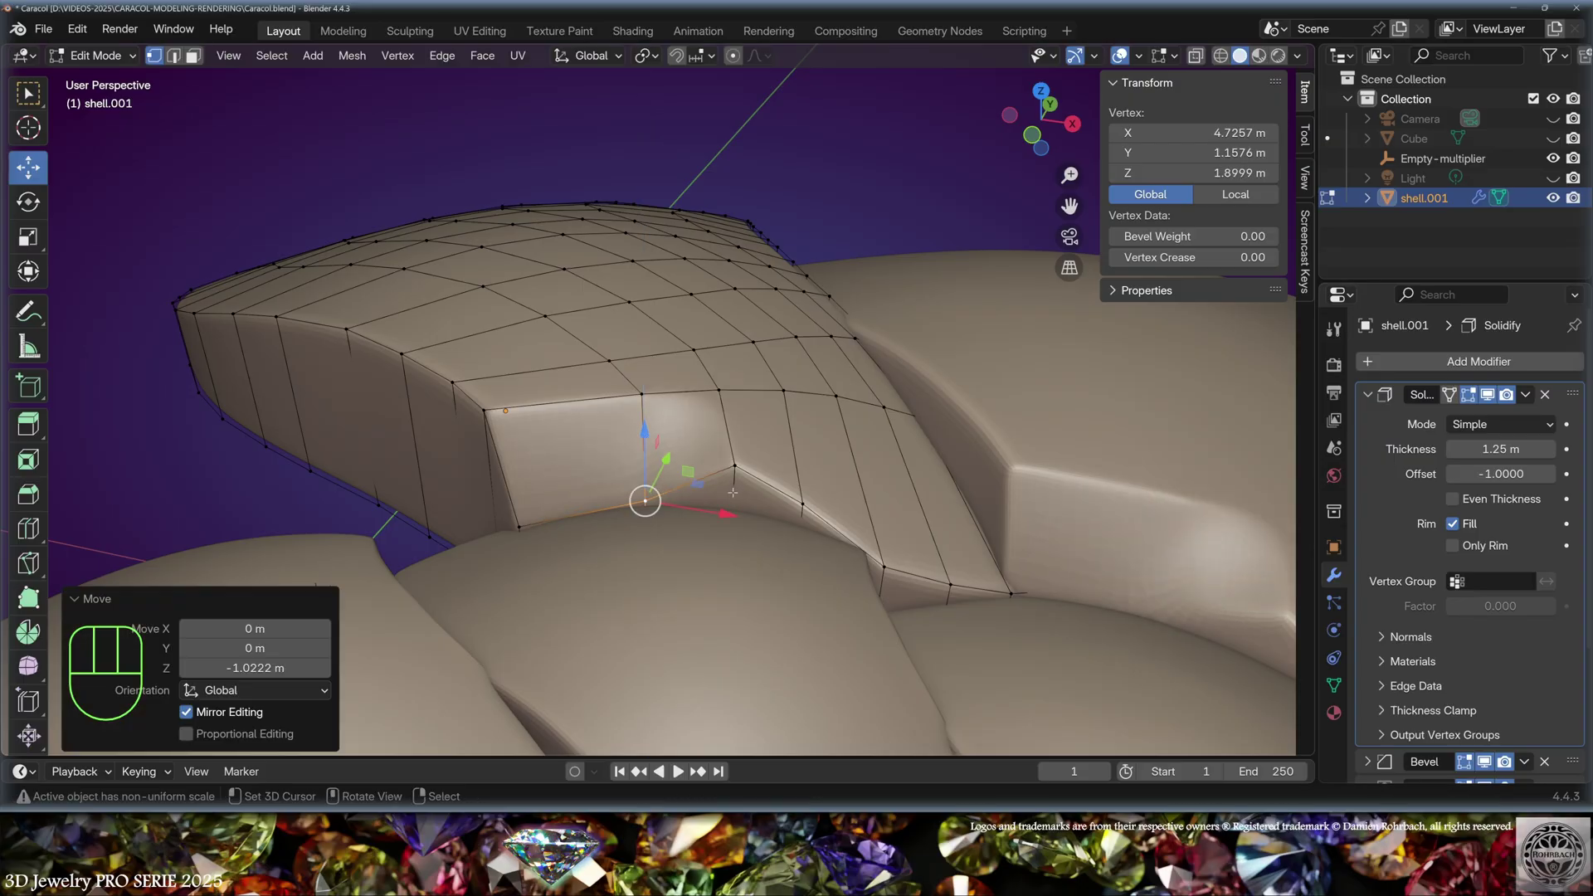
left_click(950, 584)
key("g")
key("z")
left_click(950, 568)
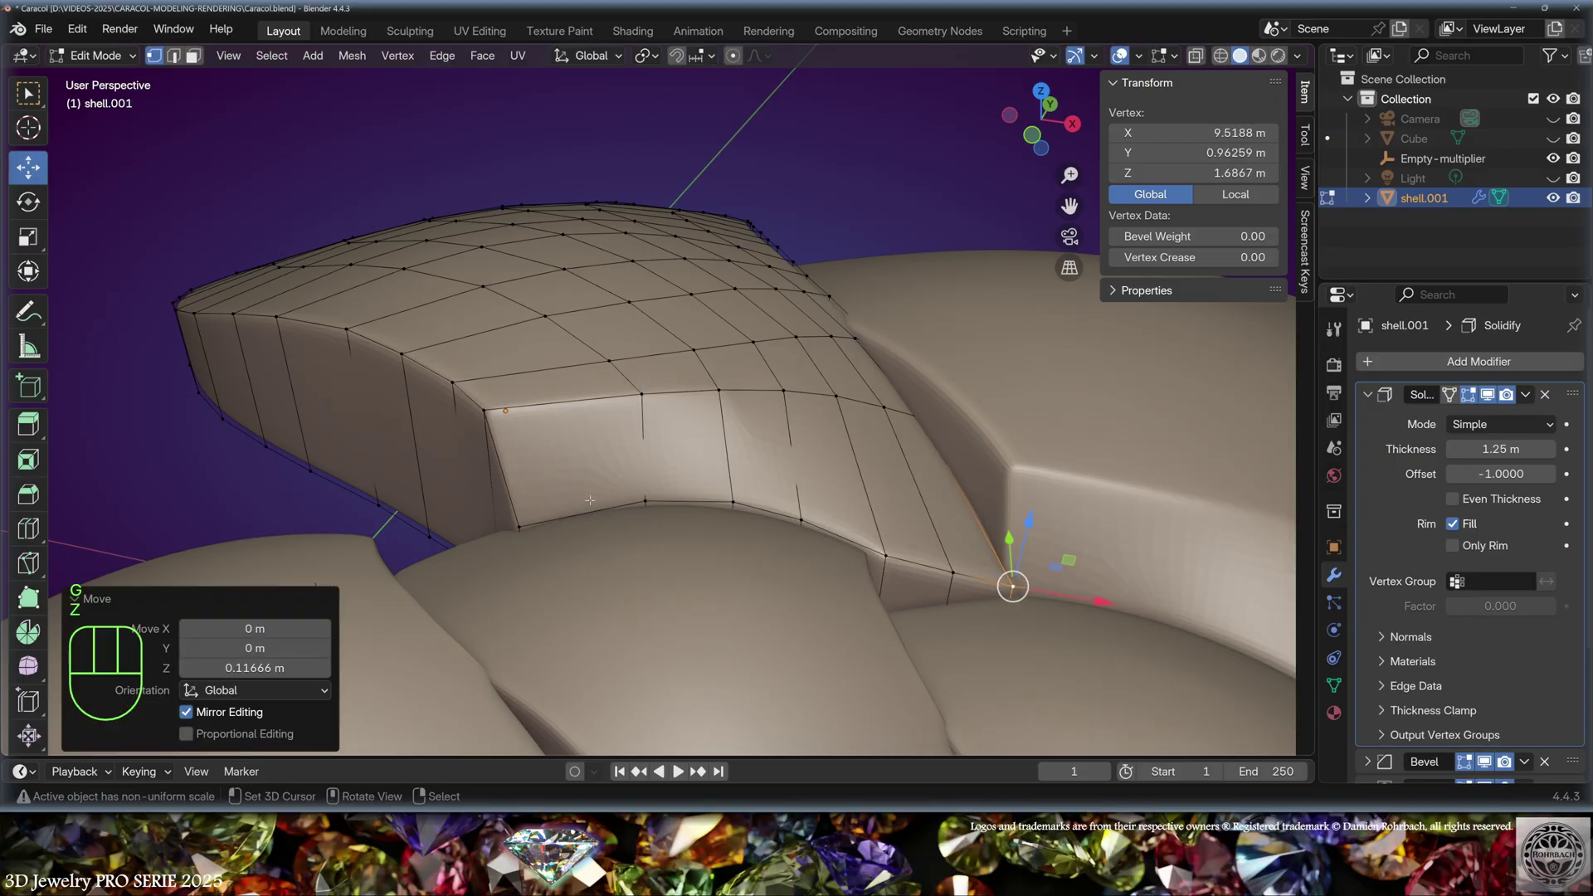
Step: Lower three more rim vertices along Z toward the neighbouring scales, the last by 0.30918 m
middle_click_drag(680, 504, 348, 531)
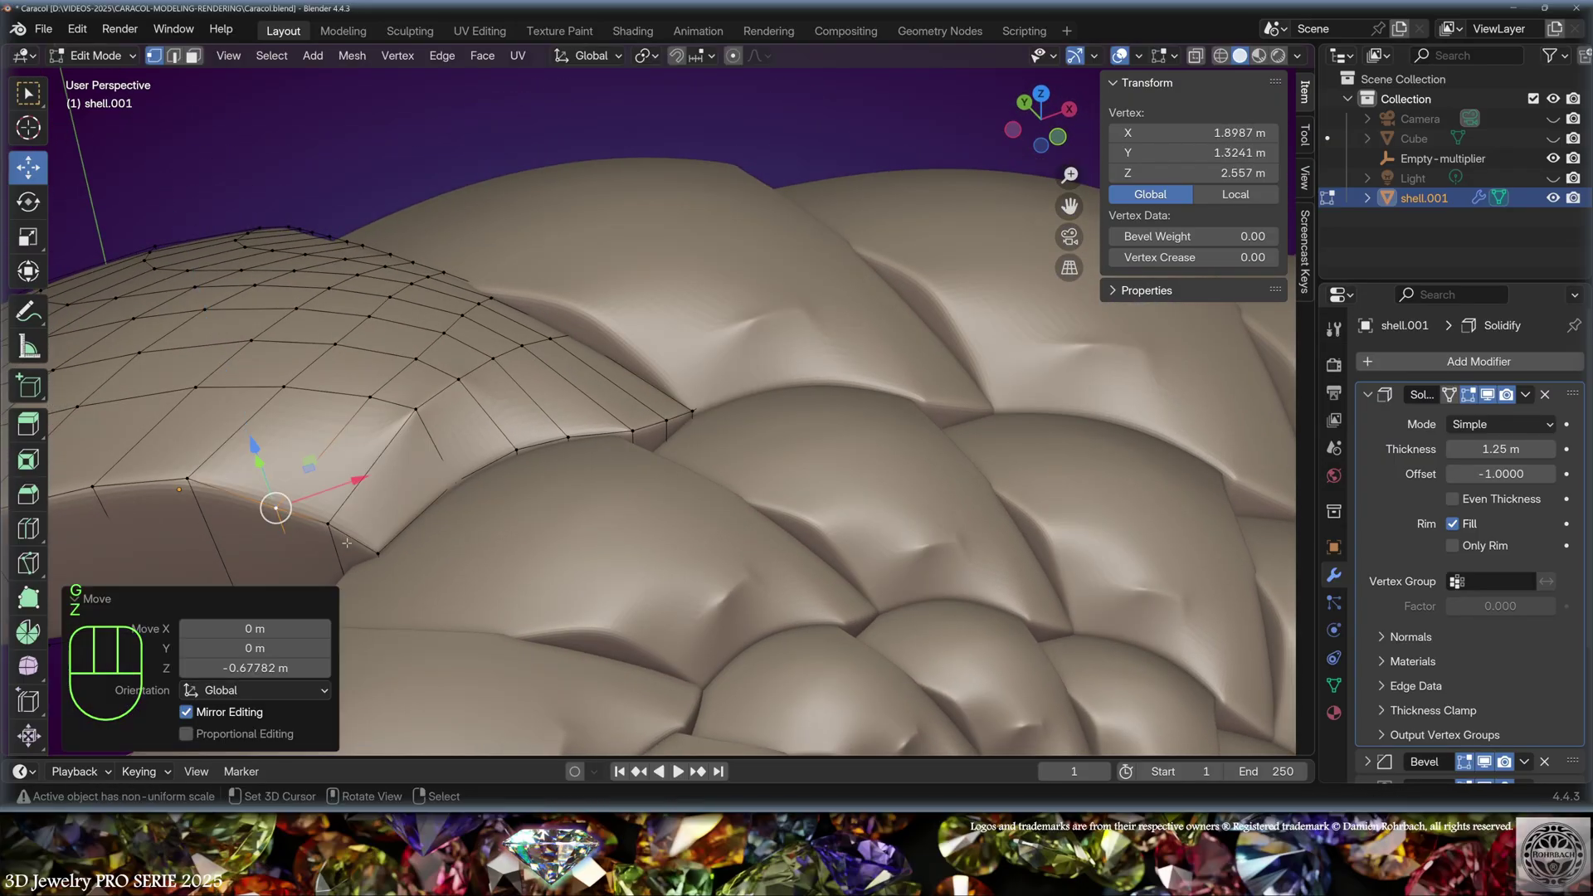
left_click(329, 524)
key("g")
key("z")
left_click(336, 527)
left_click(282, 513)
key("g")
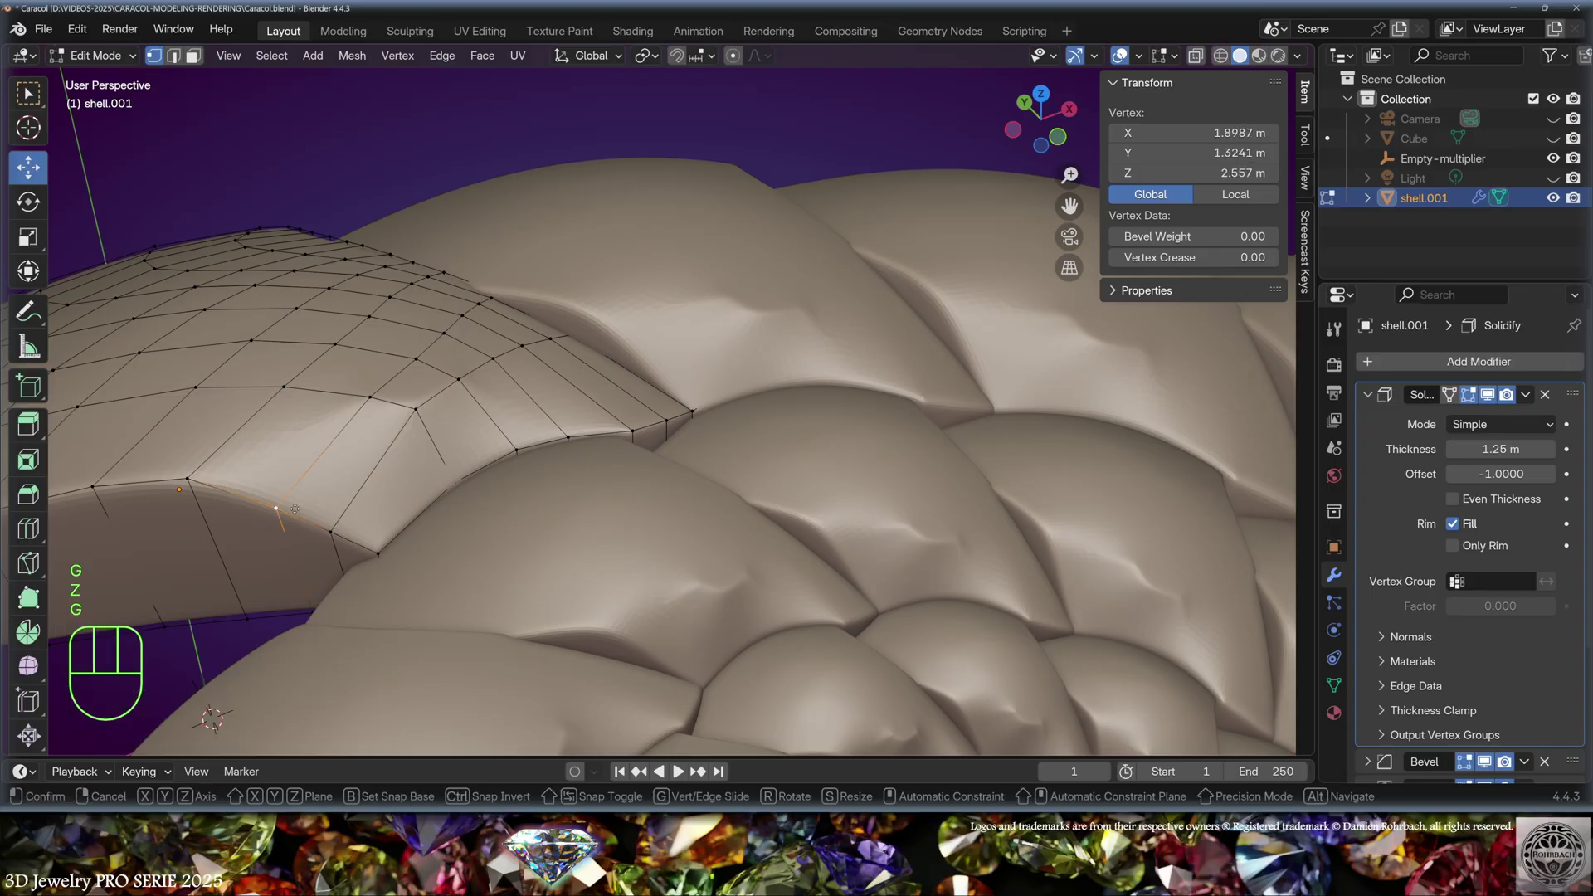
key("z")
left_click(302, 520)
left_click(188, 480)
key("g")
key("z")
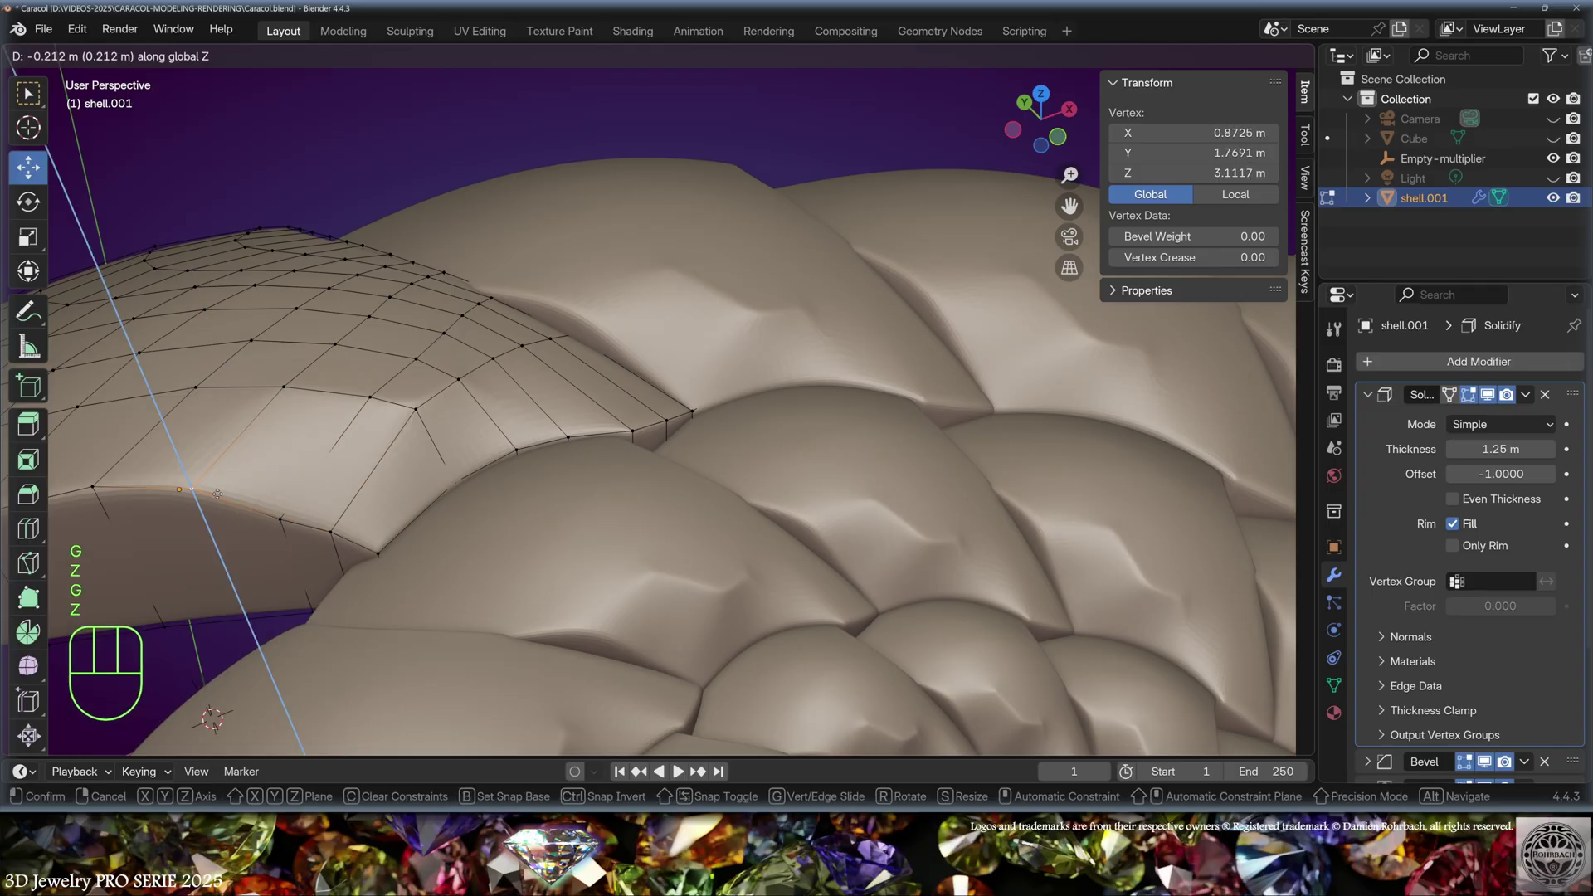
left_click(221, 496)
Step: Select the segment's rim edge loop and return to Object Mode
middle_click_drag(220, 497, 1102, 606)
left_click(445, 534, "alt")
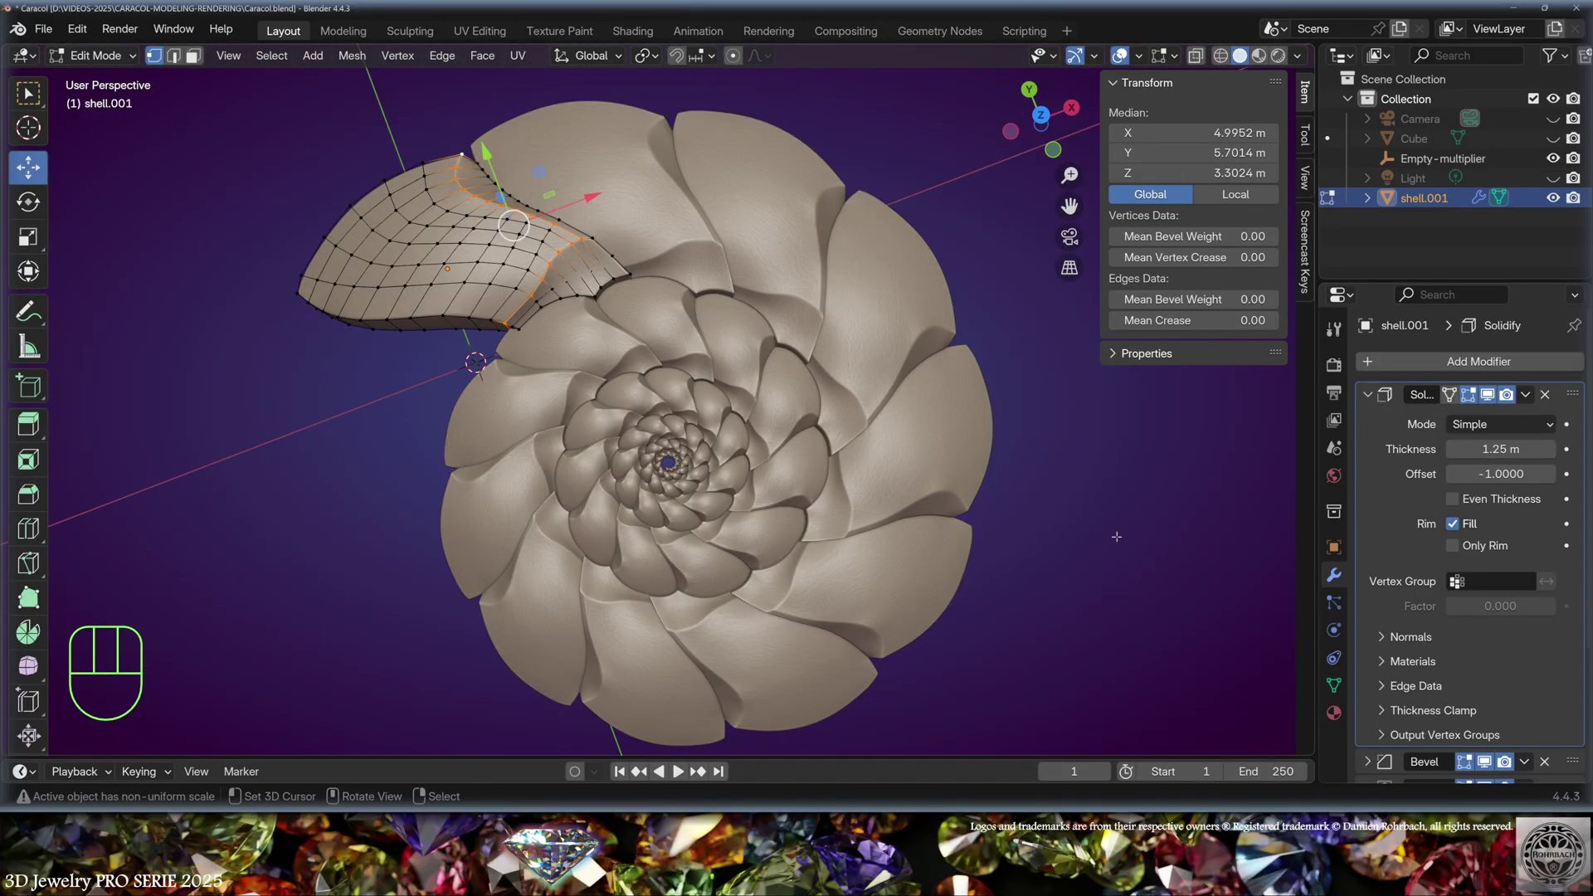
key("Tab")
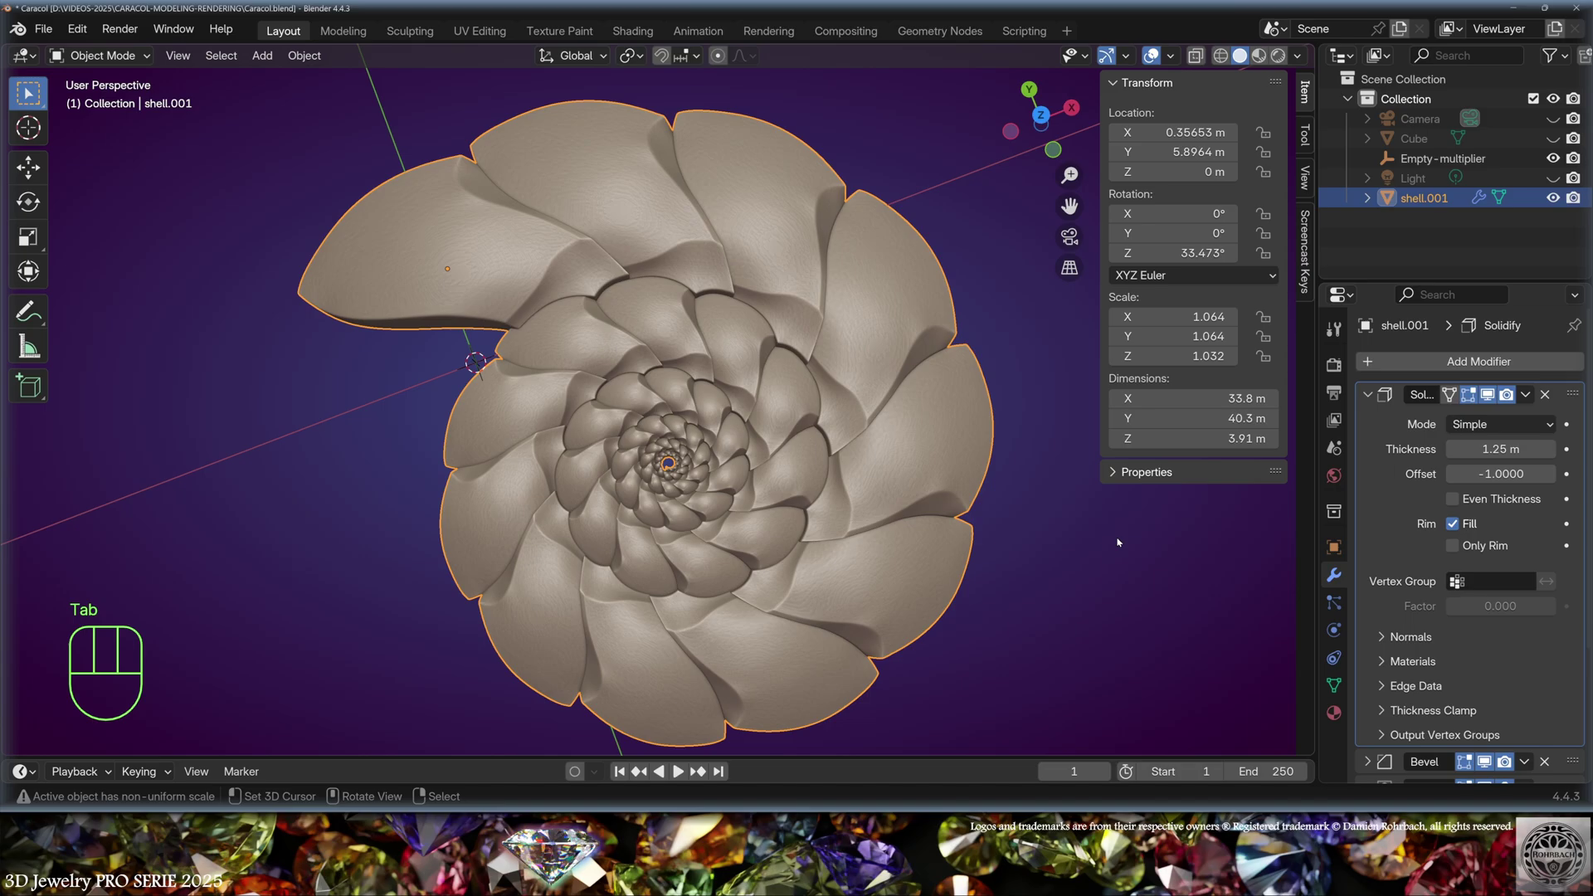
Step: Save Caracol.blend with Ctrl+S
key("ctrl+s")
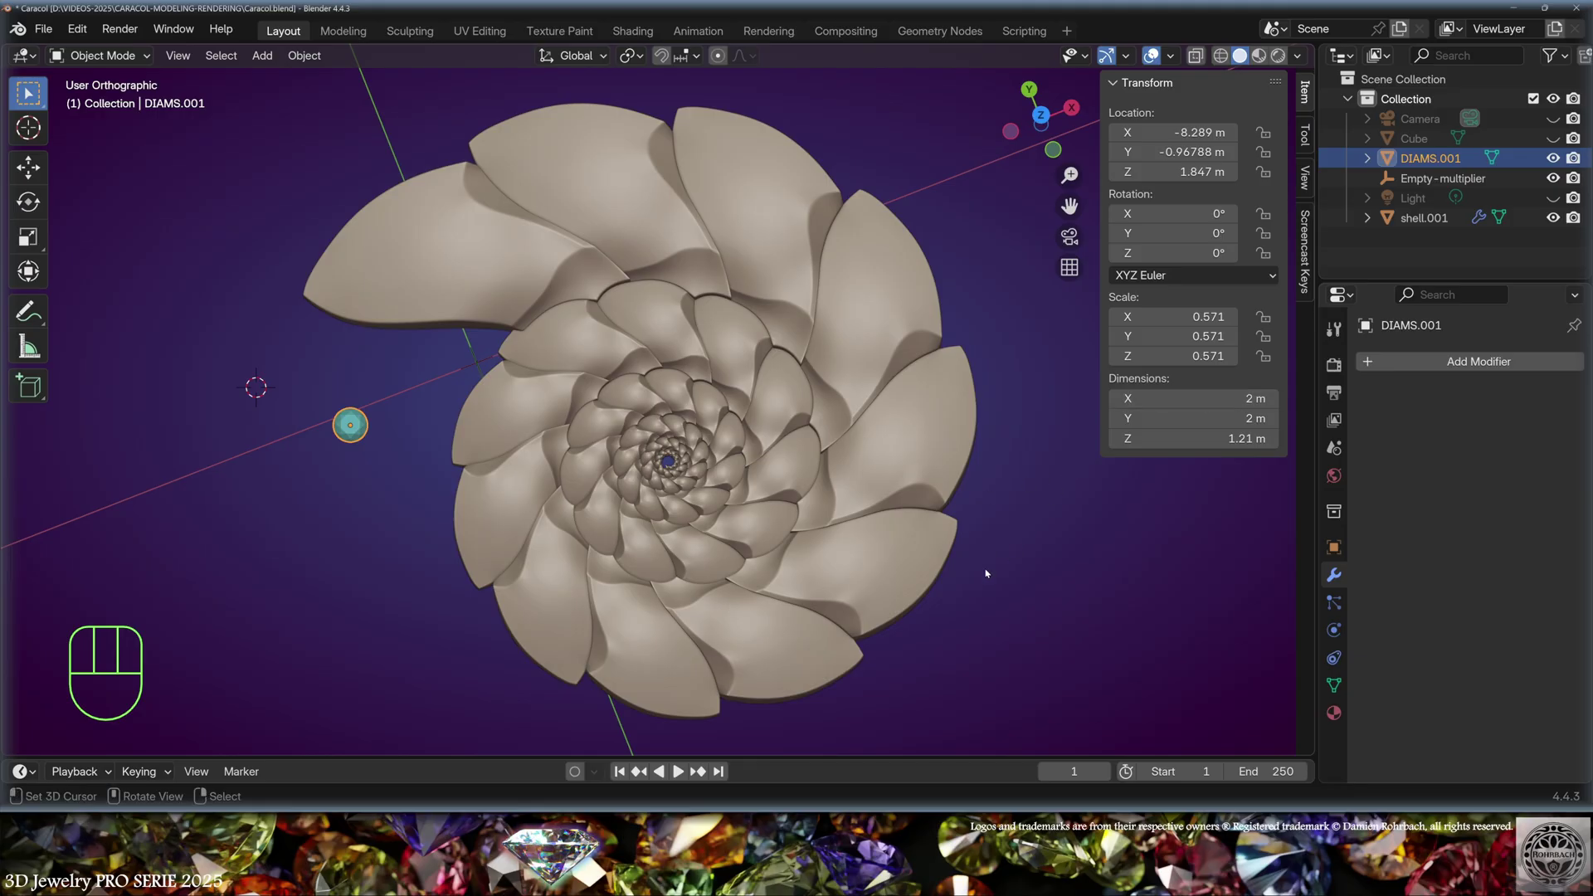
Step: Set snapping to Center base, Face Project, Align Rotation and Affect Rotate, turn it on, and view from top
left_click(698, 55)
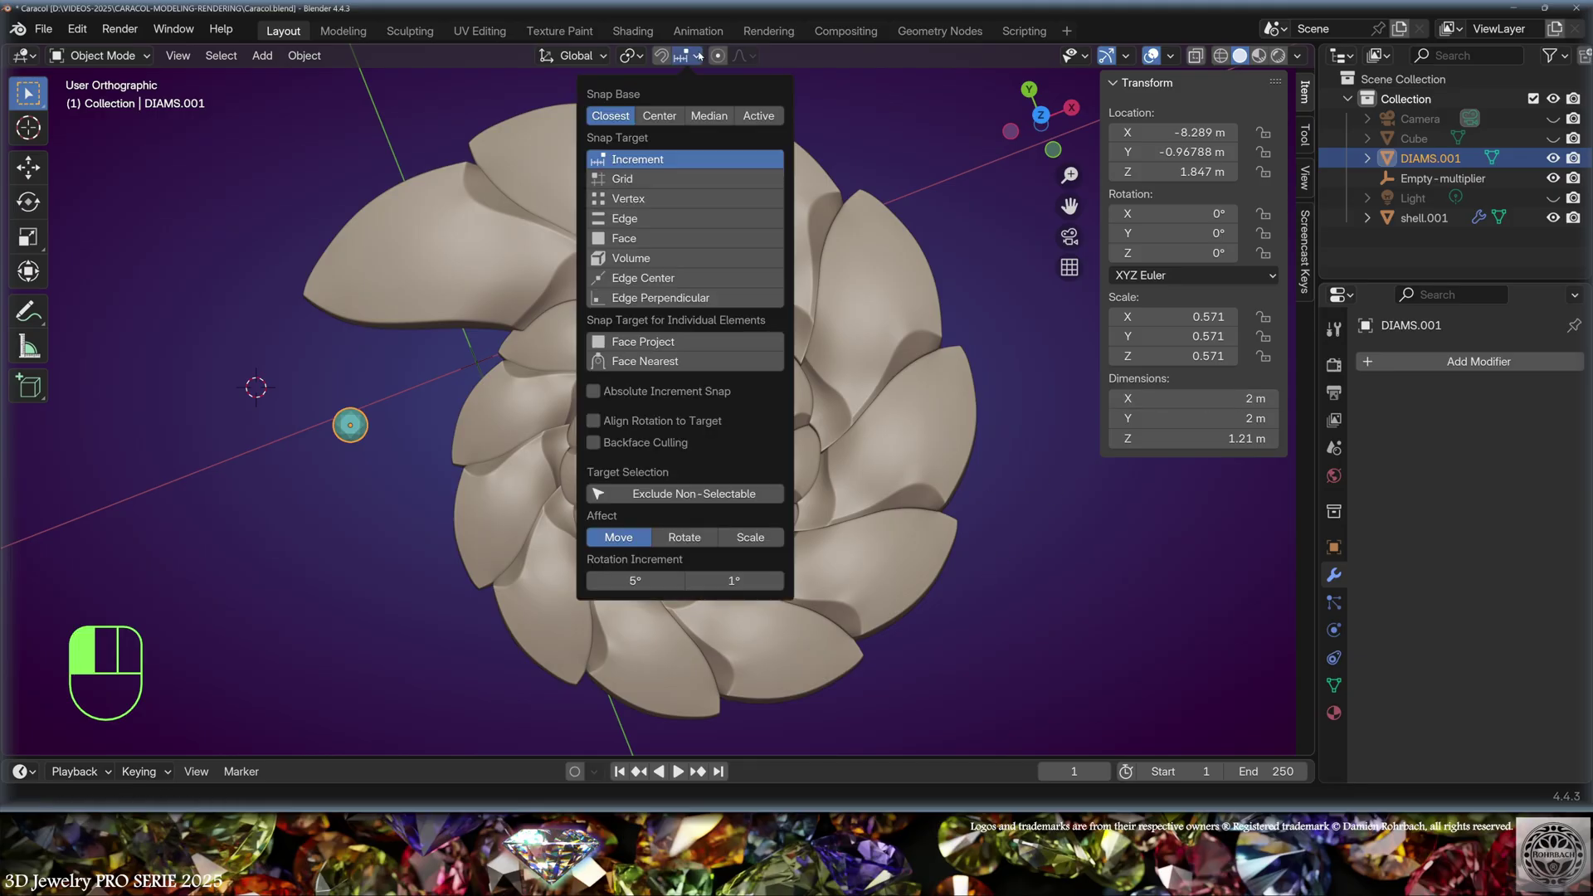
left_click(657, 117)
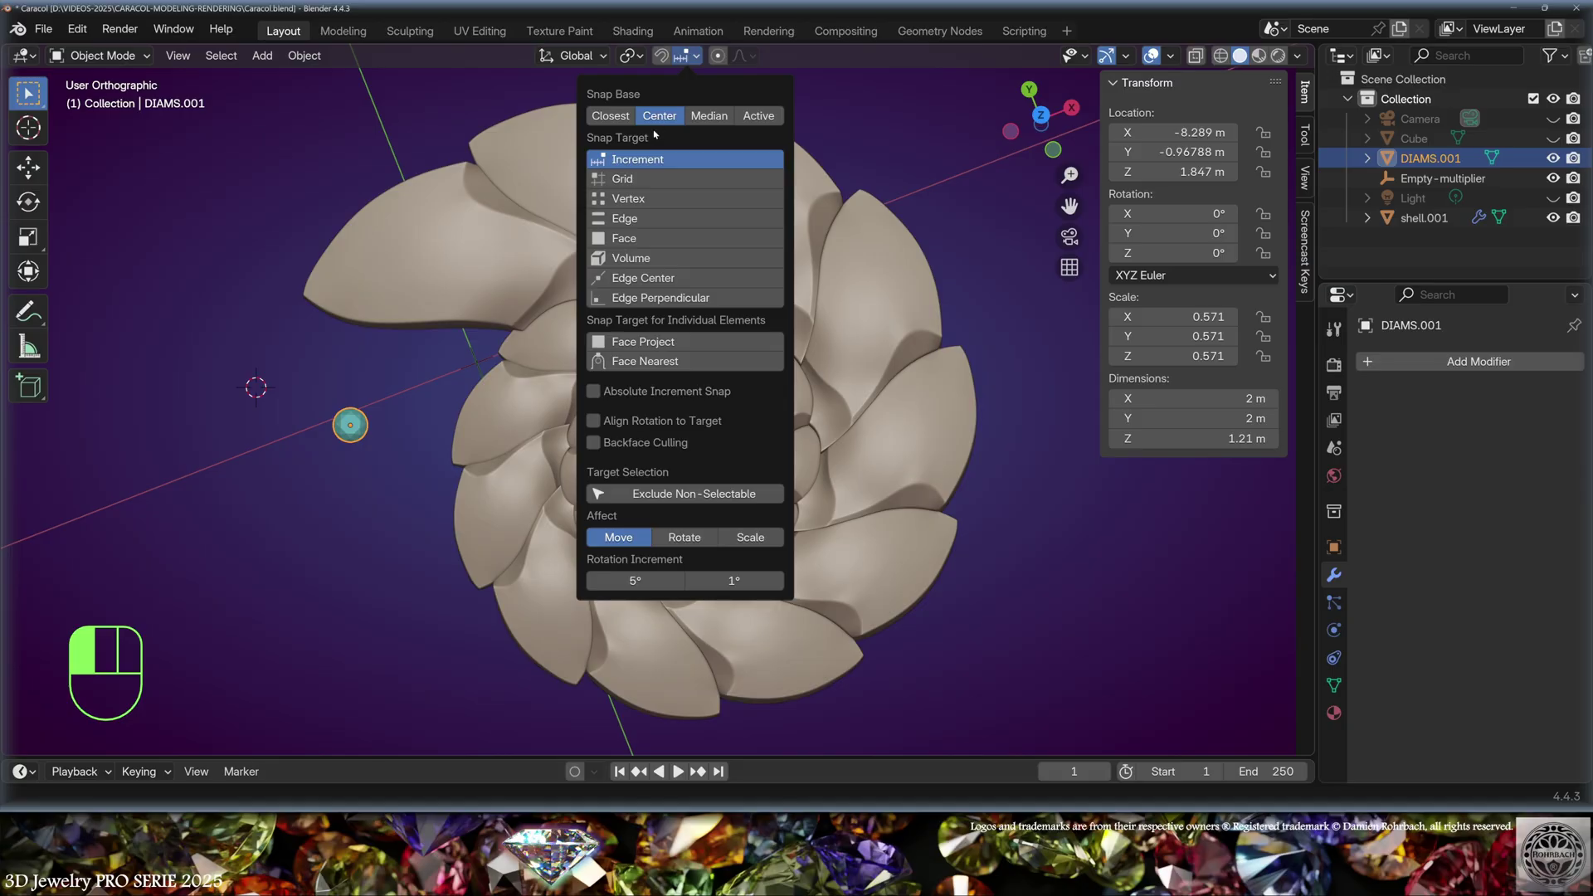
left_click(665, 345)
left_click(594, 400)
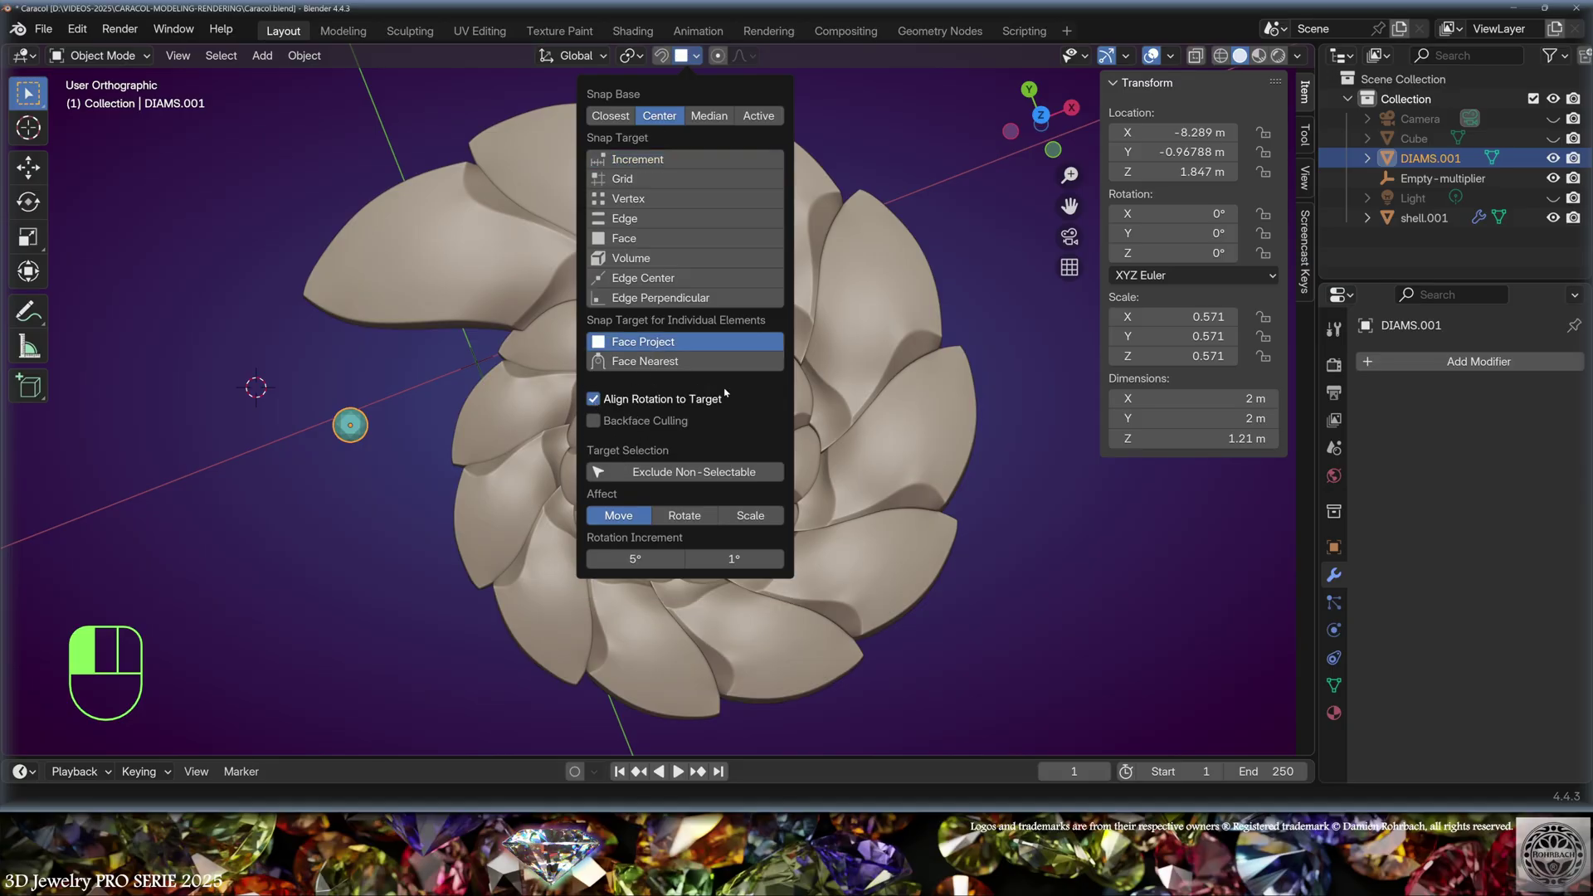
left_click(664, 517, "shift")
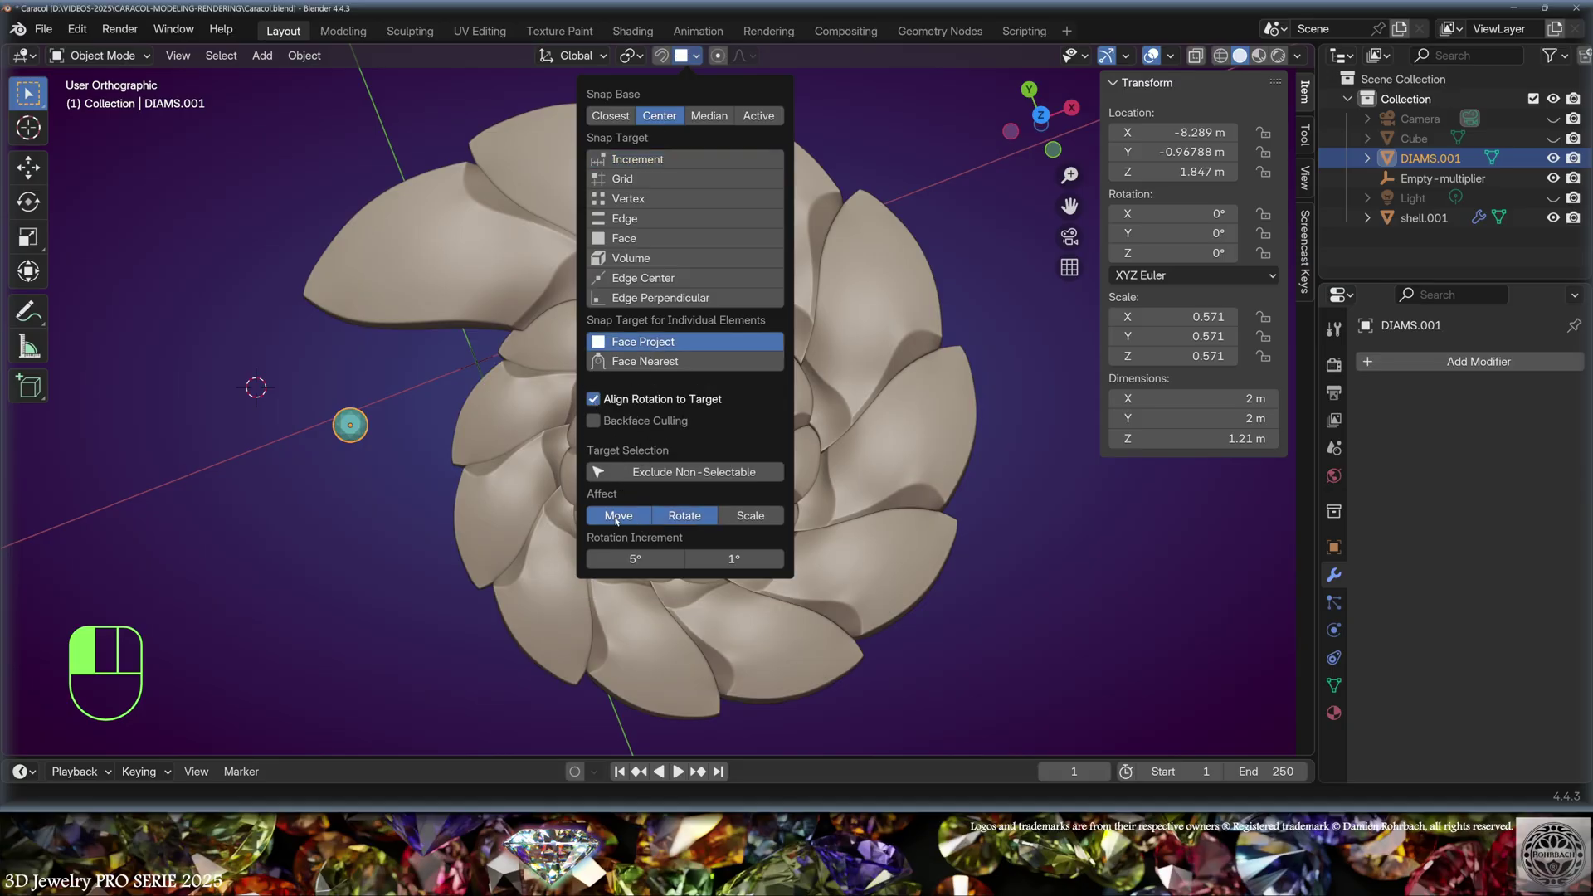
left_click(661, 55)
key("KP_7")
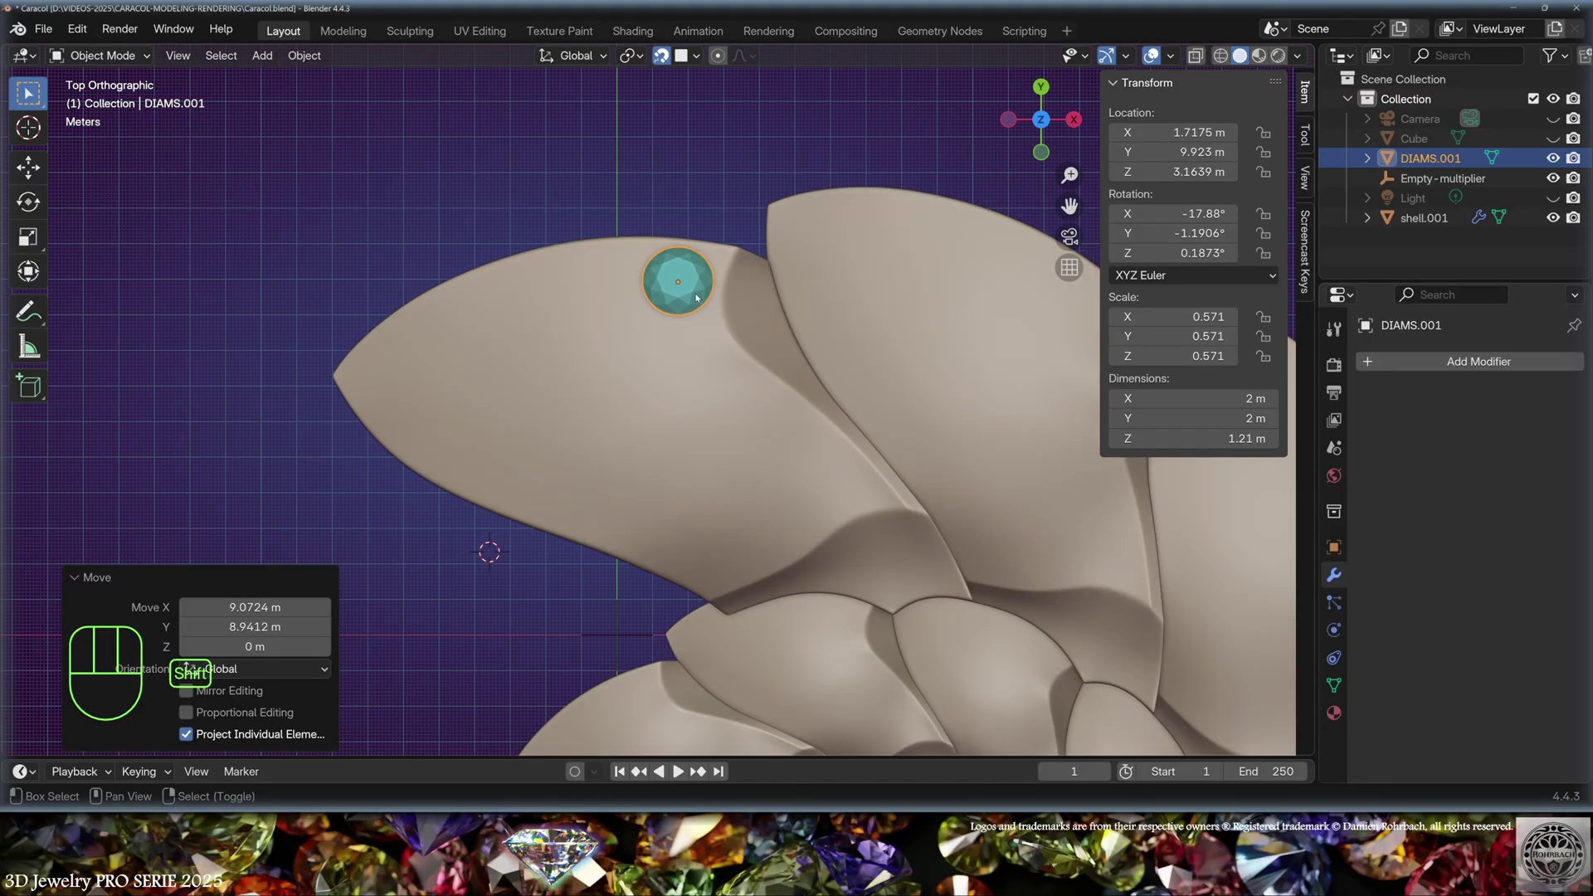
Step: Duplicate the diamond four times along the whorl edge out to the shell tip
key("shift+d")
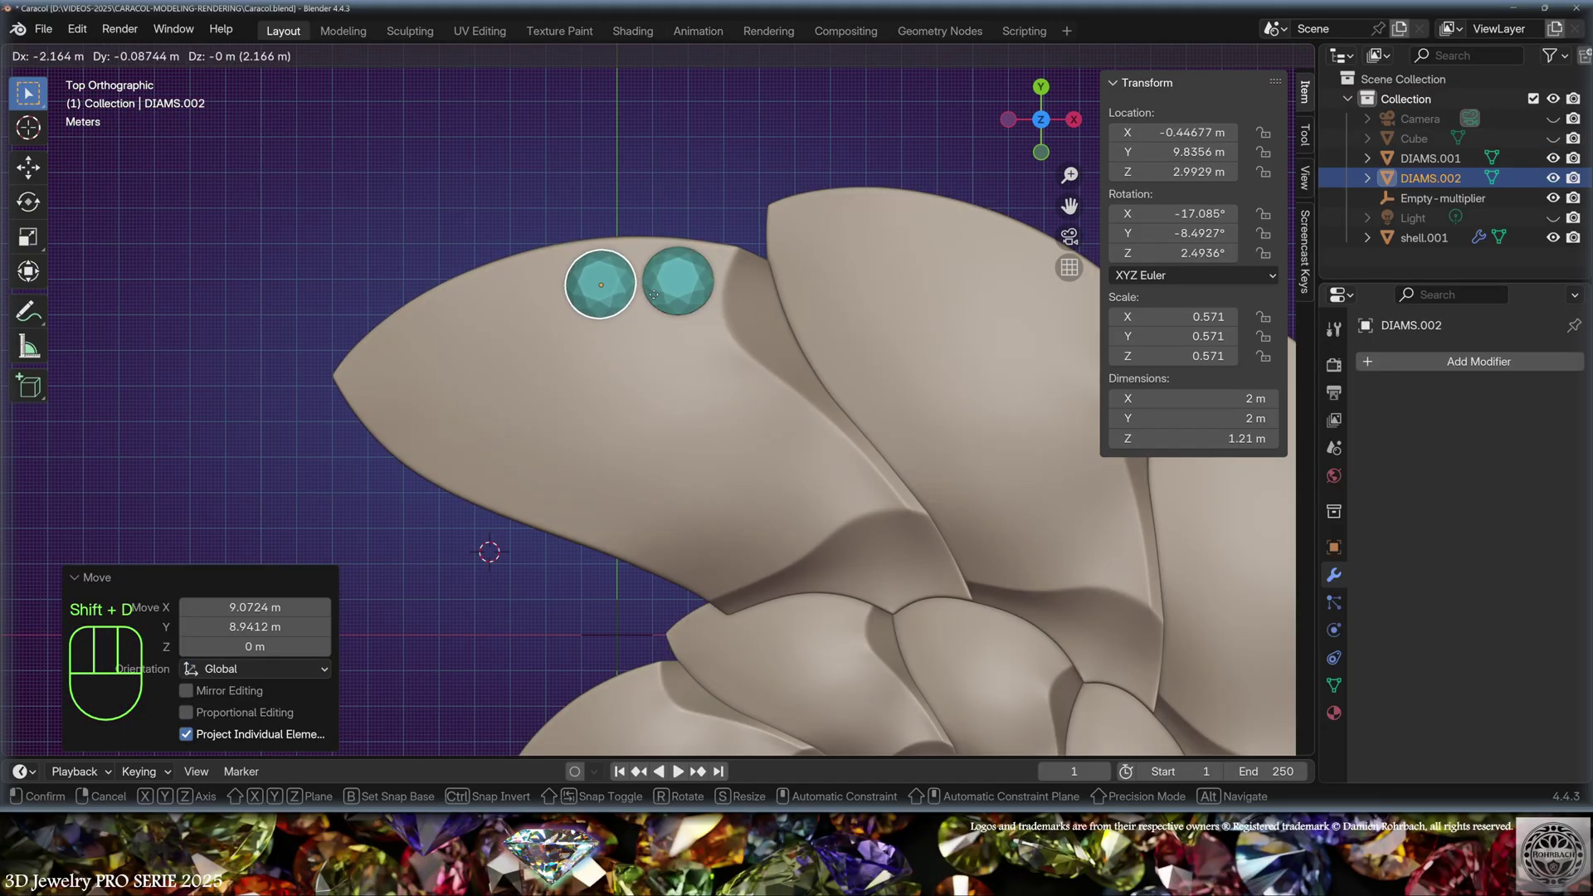
left_click(656, 292)
key("shift+d")
left_click(697, 319)
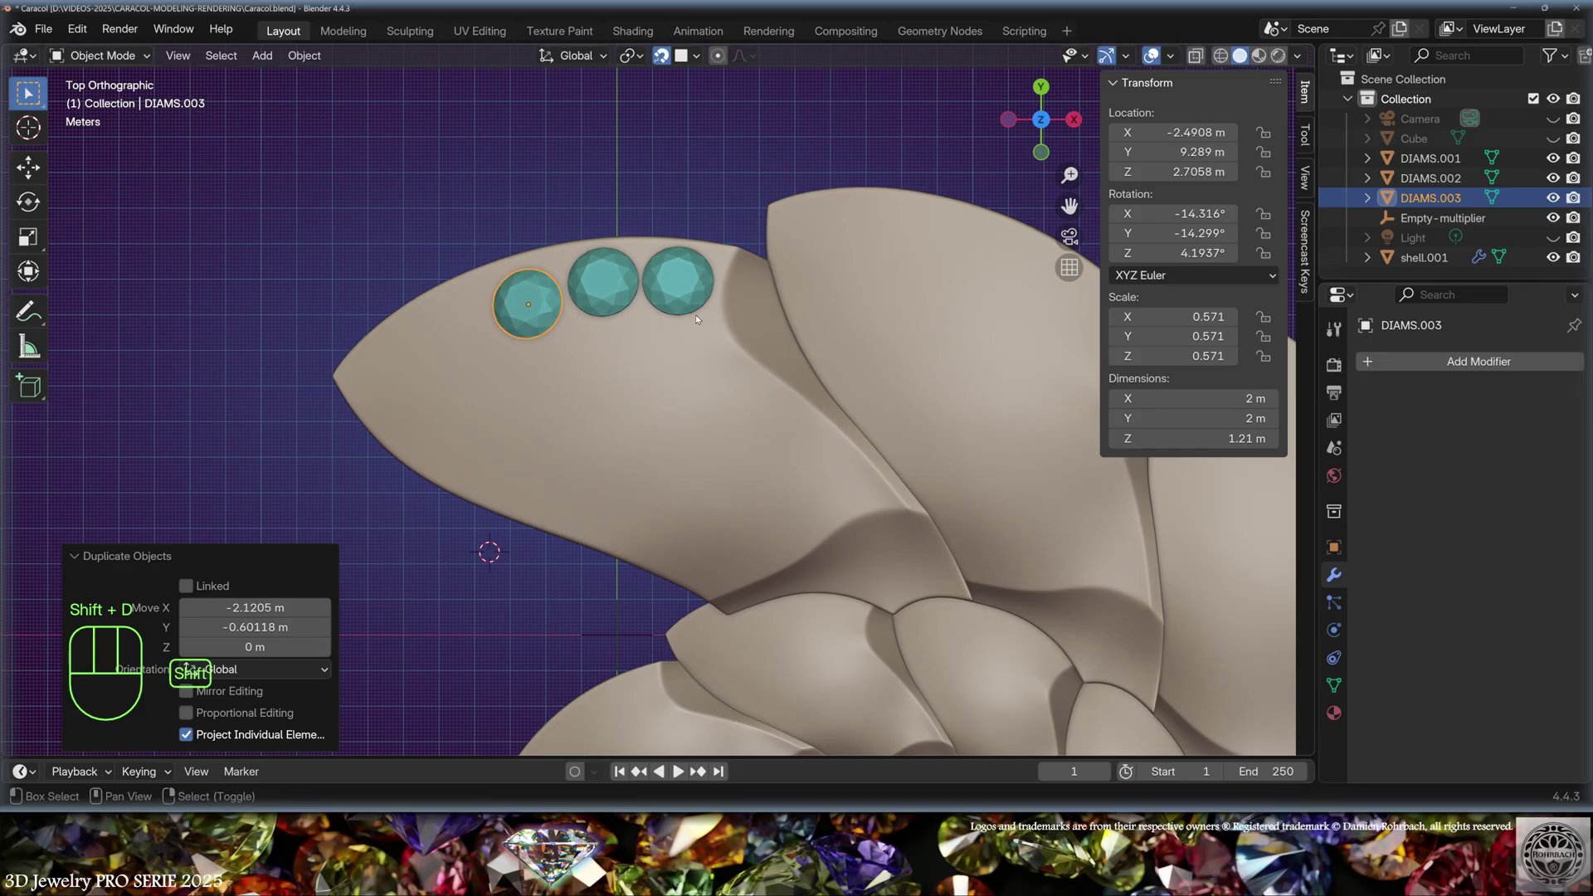
key("shift+d")
left_click(625, 342)
key("shift+d")
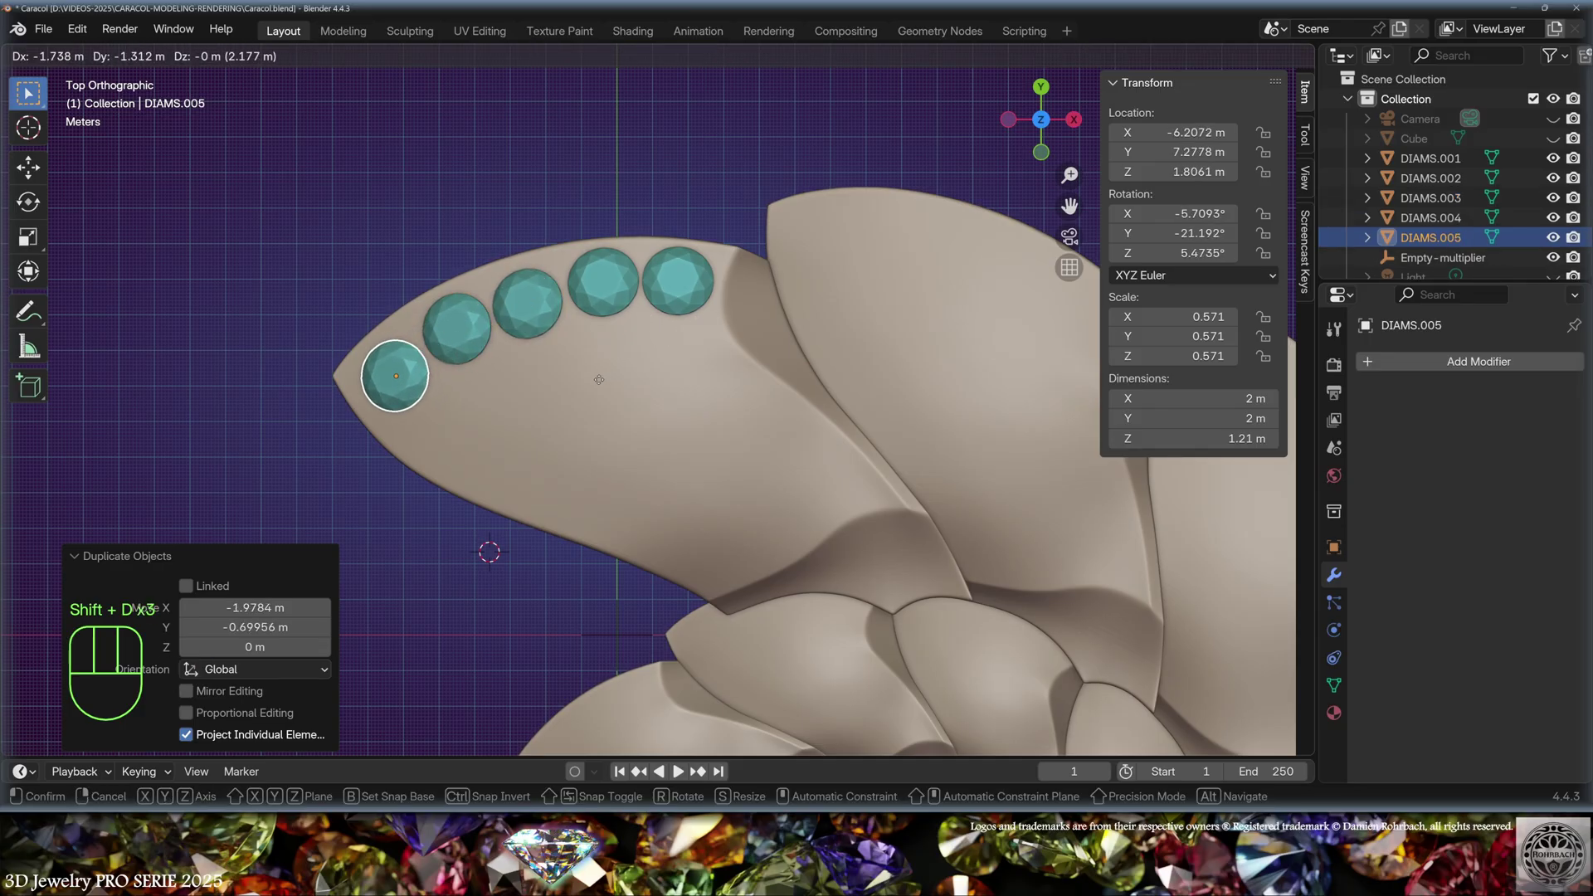
left_click(599, 379)
Step: Select the row of five diamonds and duplicate it onto the next whorl
left_click(528, 305, "shift")
left_click(603, 282, "shift")
left_click(678, 280, "shift")
left_click(457, 328, "shift")
middle_click_drag(747, 340, 480, 355, "shift")
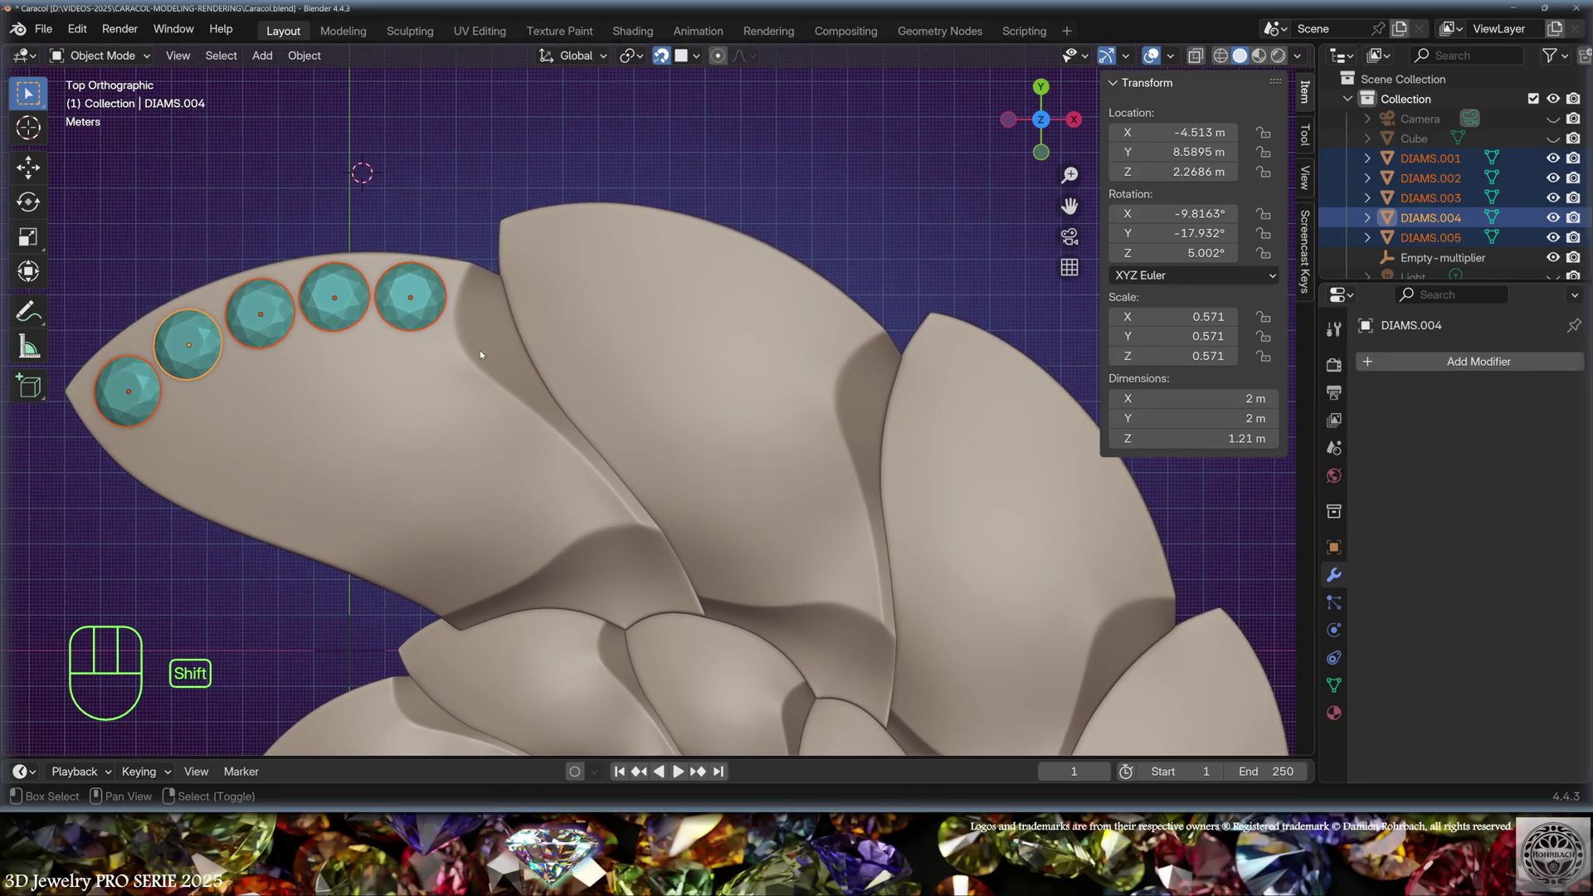
key("shift+d")
left_click(701, 286)
key("g")
key("g")
left_click(711, 284)
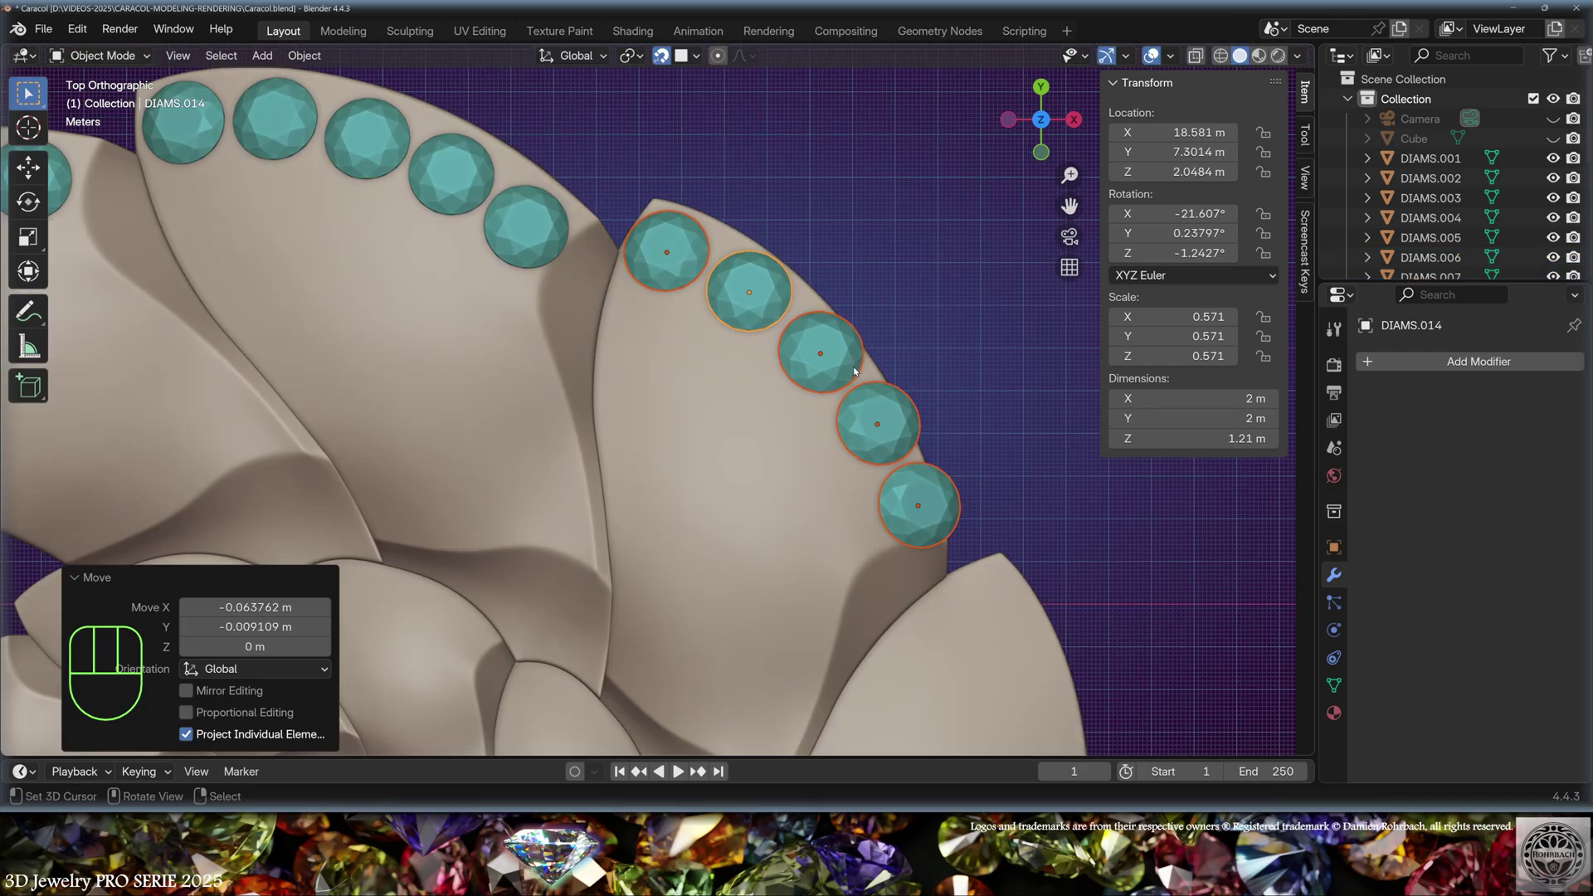
Step: Scale the copied row of diamonds down and move it onto the shell edge
key("Escape")
key("s")
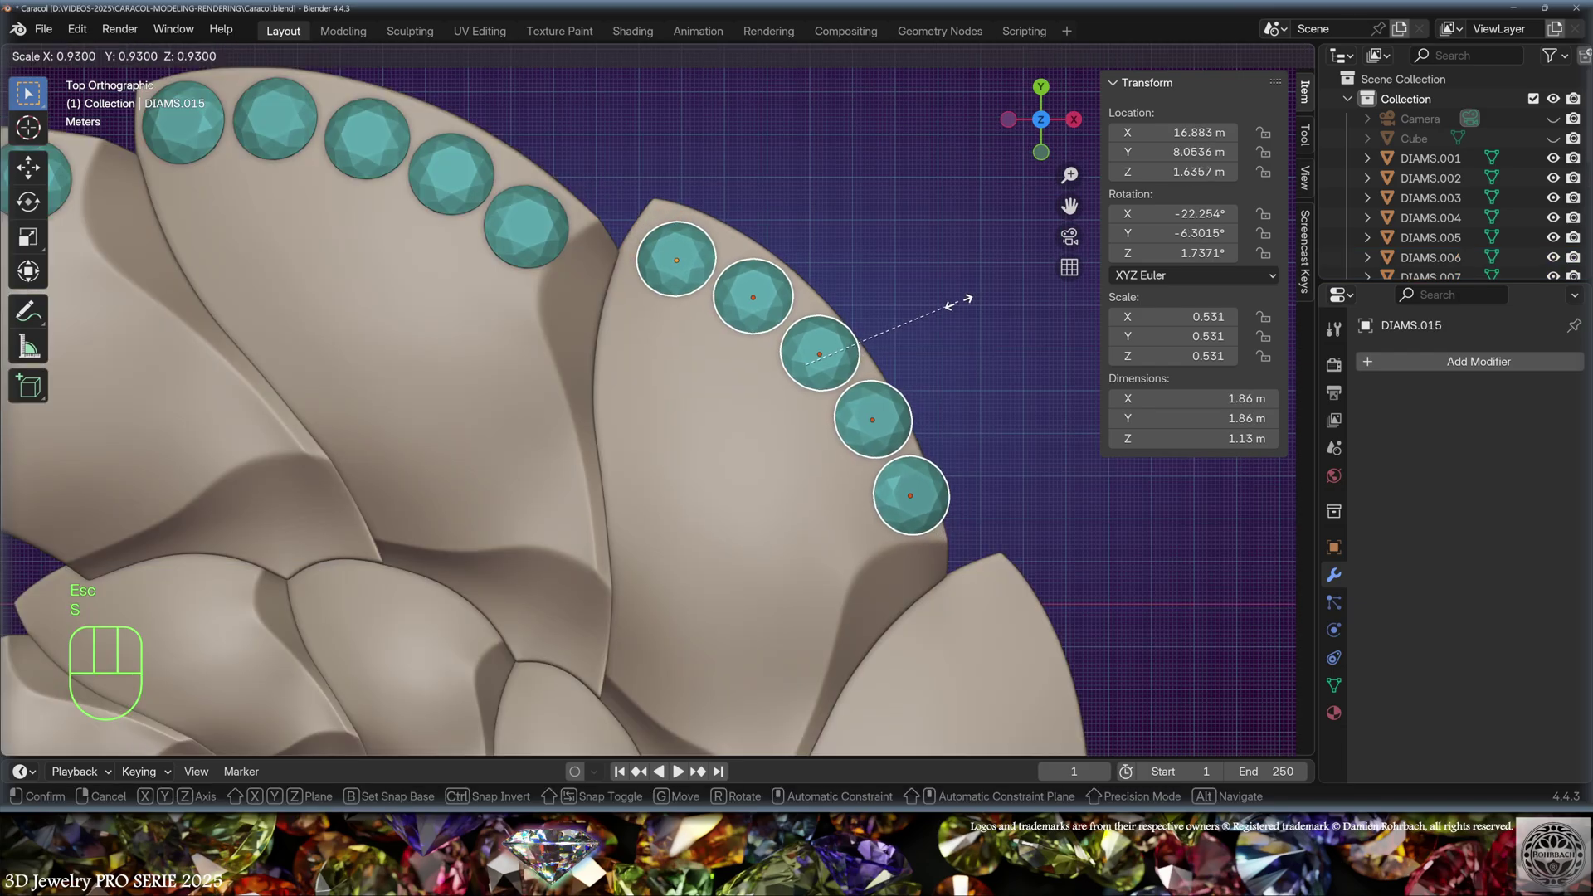
left_click(878, 245)
key("g")
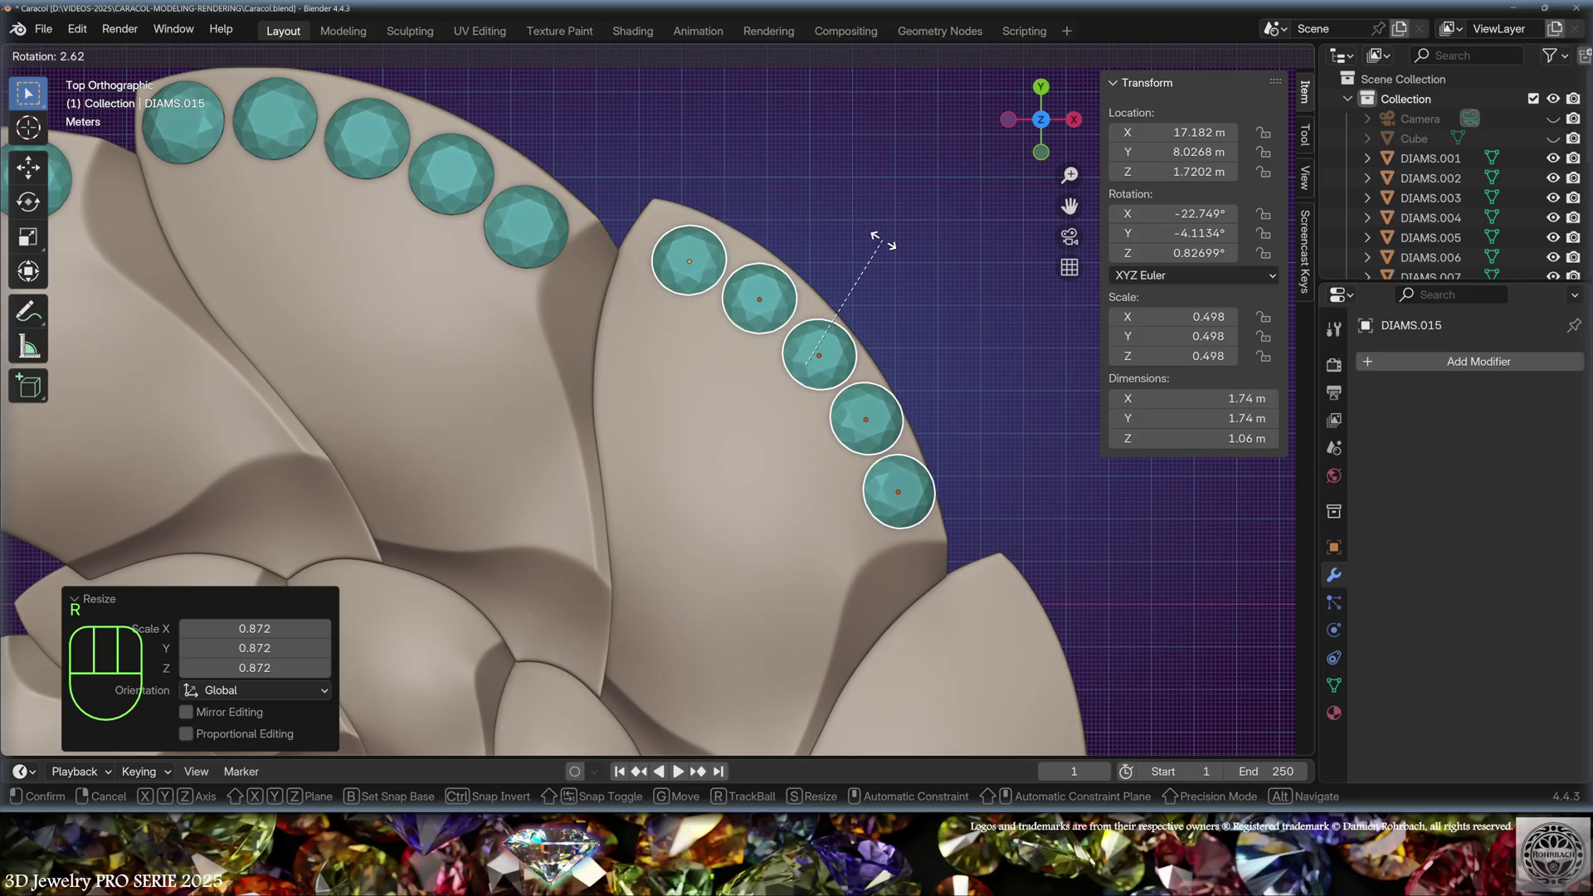
left_click(892, 249)
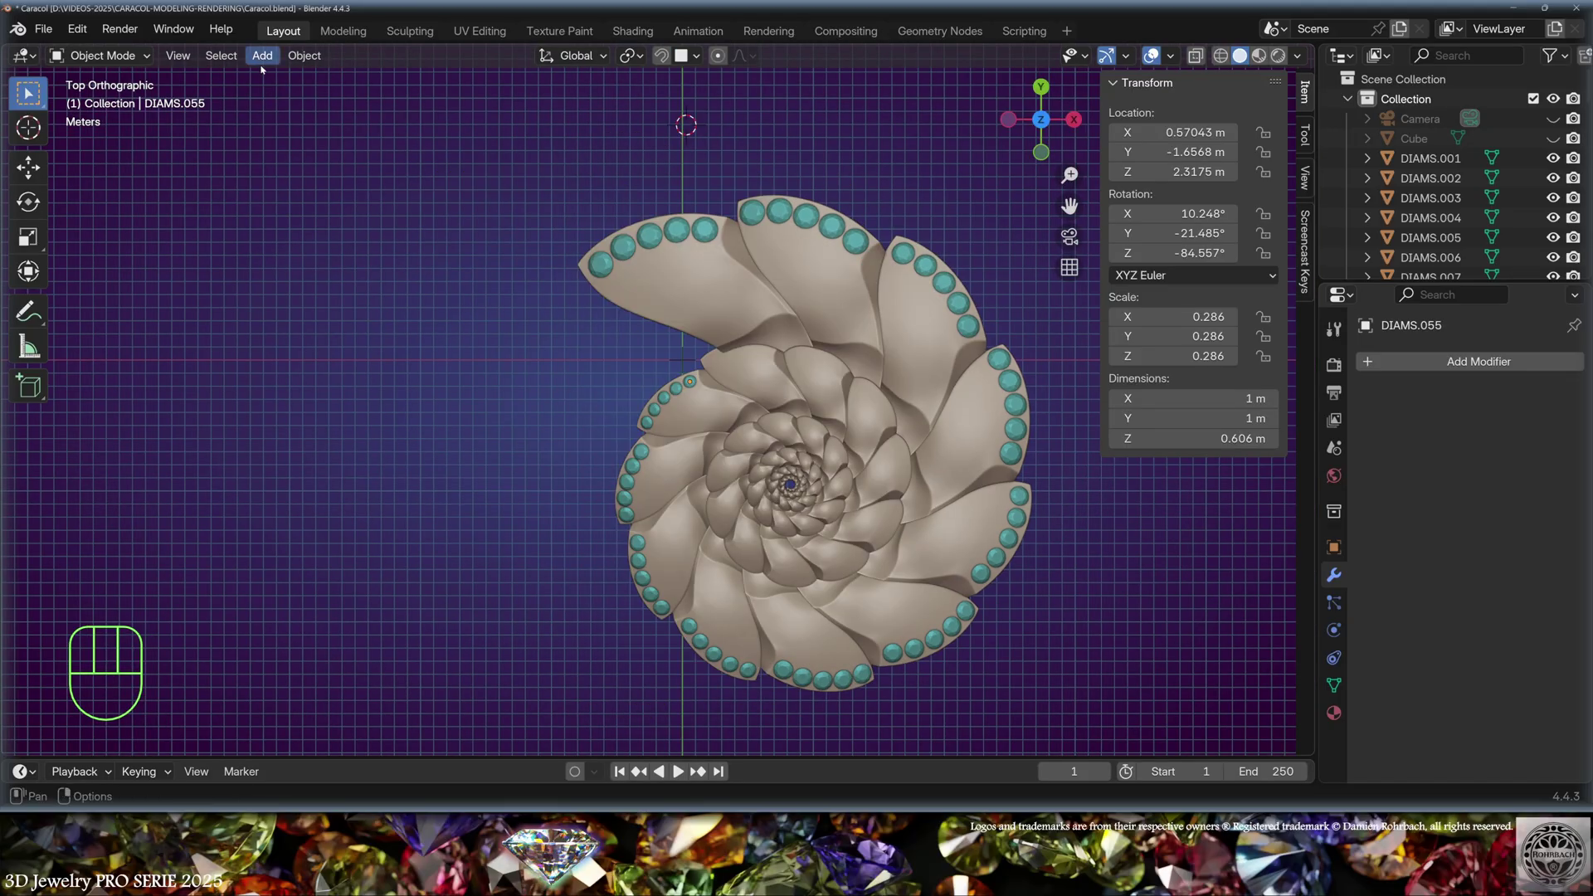
Step: Add a Bézier circle reshaped into a 2.07 × 2 m teardrop profile, and place the cursor by the tip diamonds
left_click(262, 55)
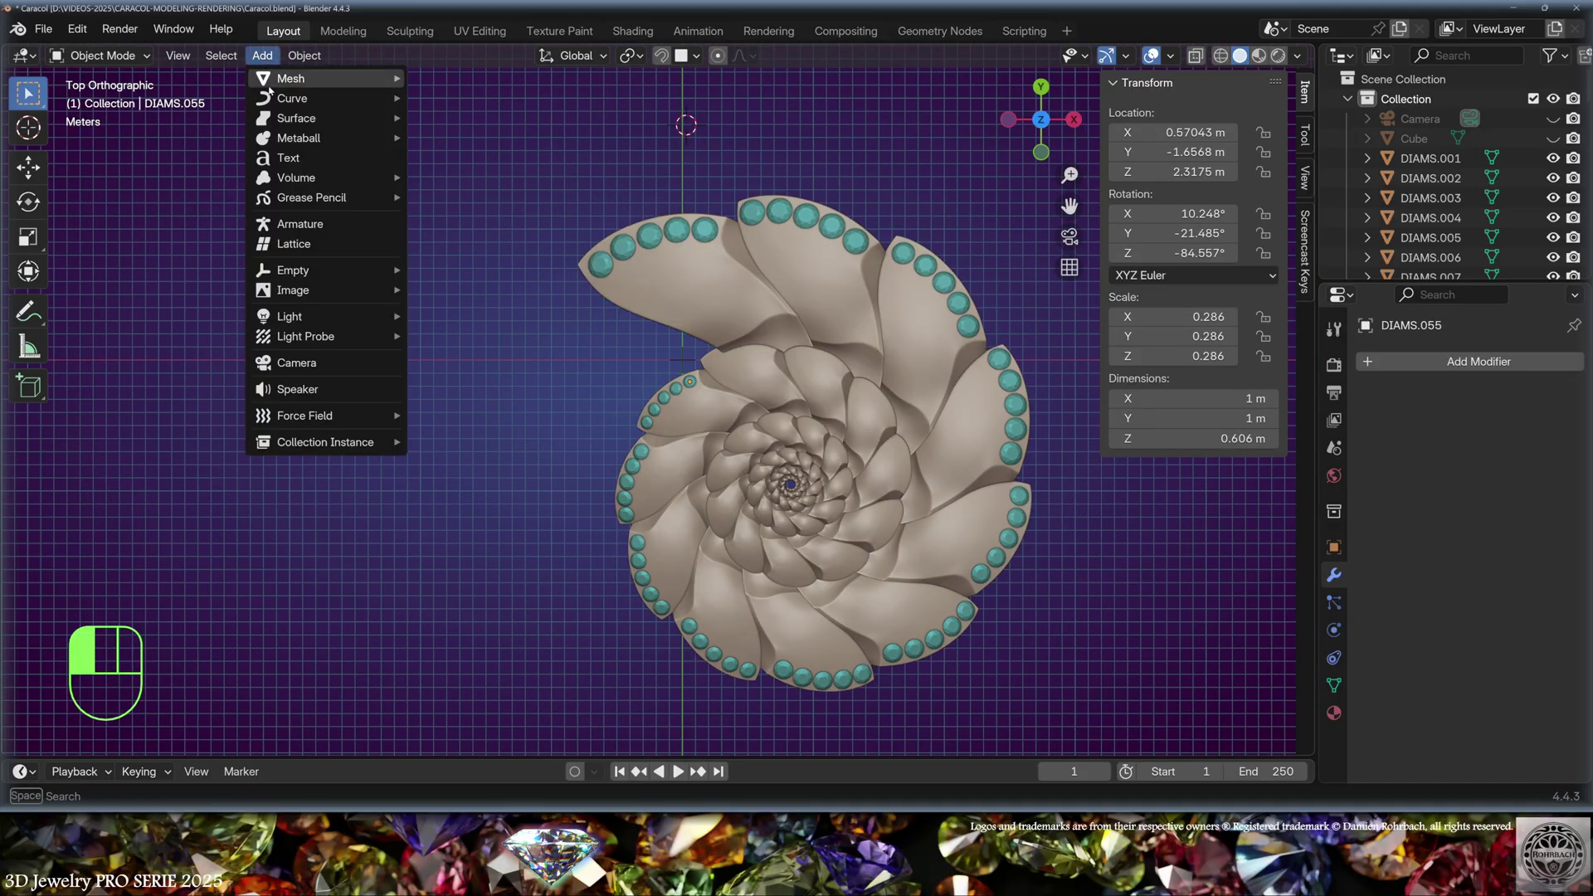
mouse_move(292, 98)
left_click(474, 118)
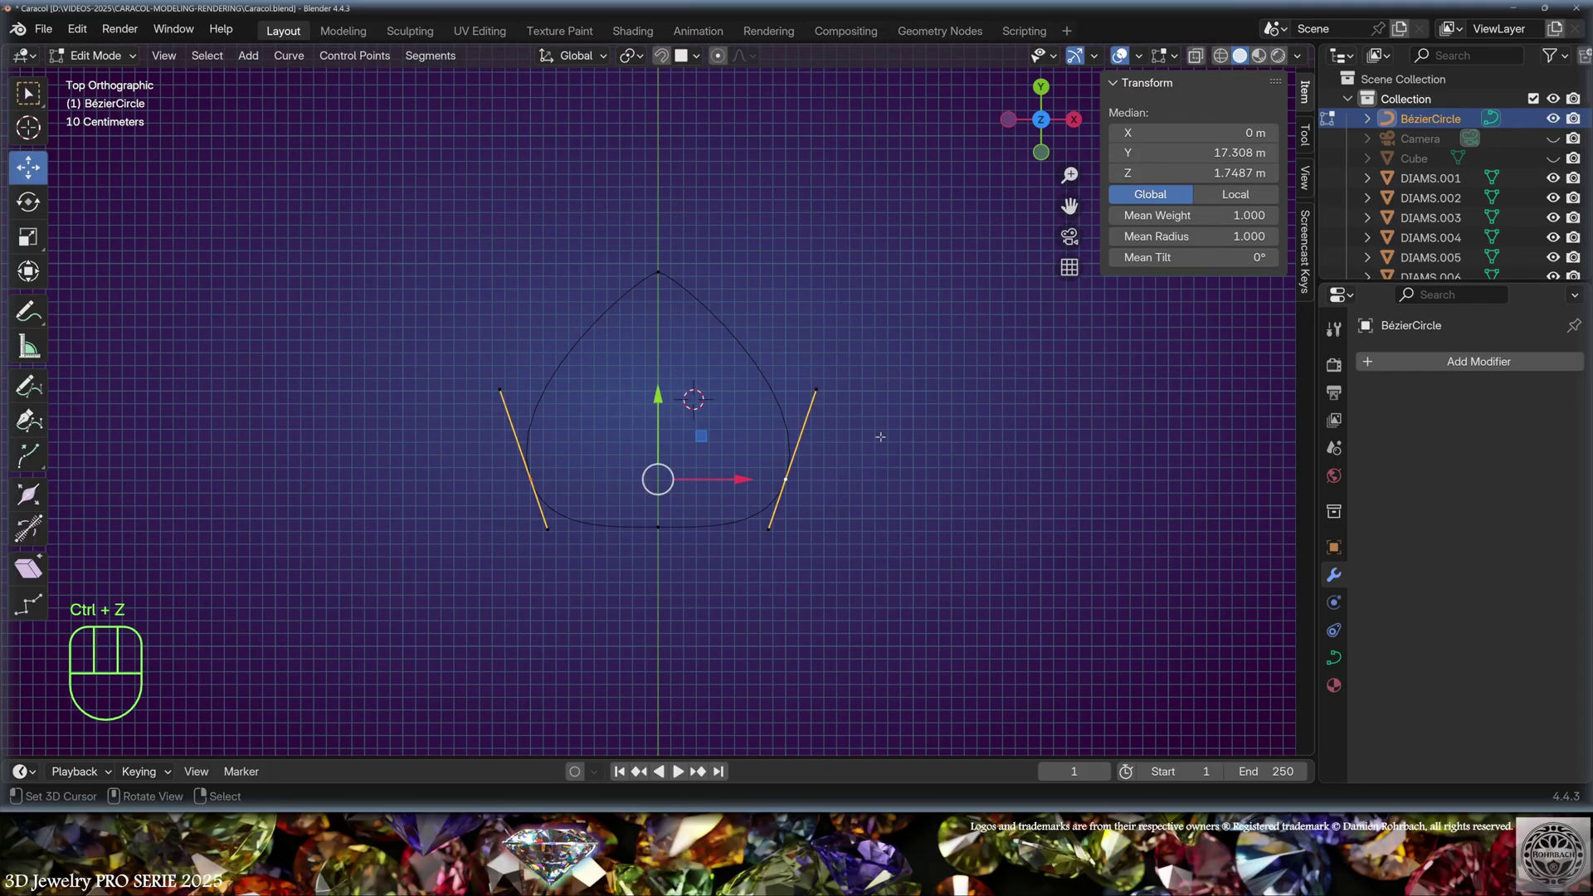
key("Tab")
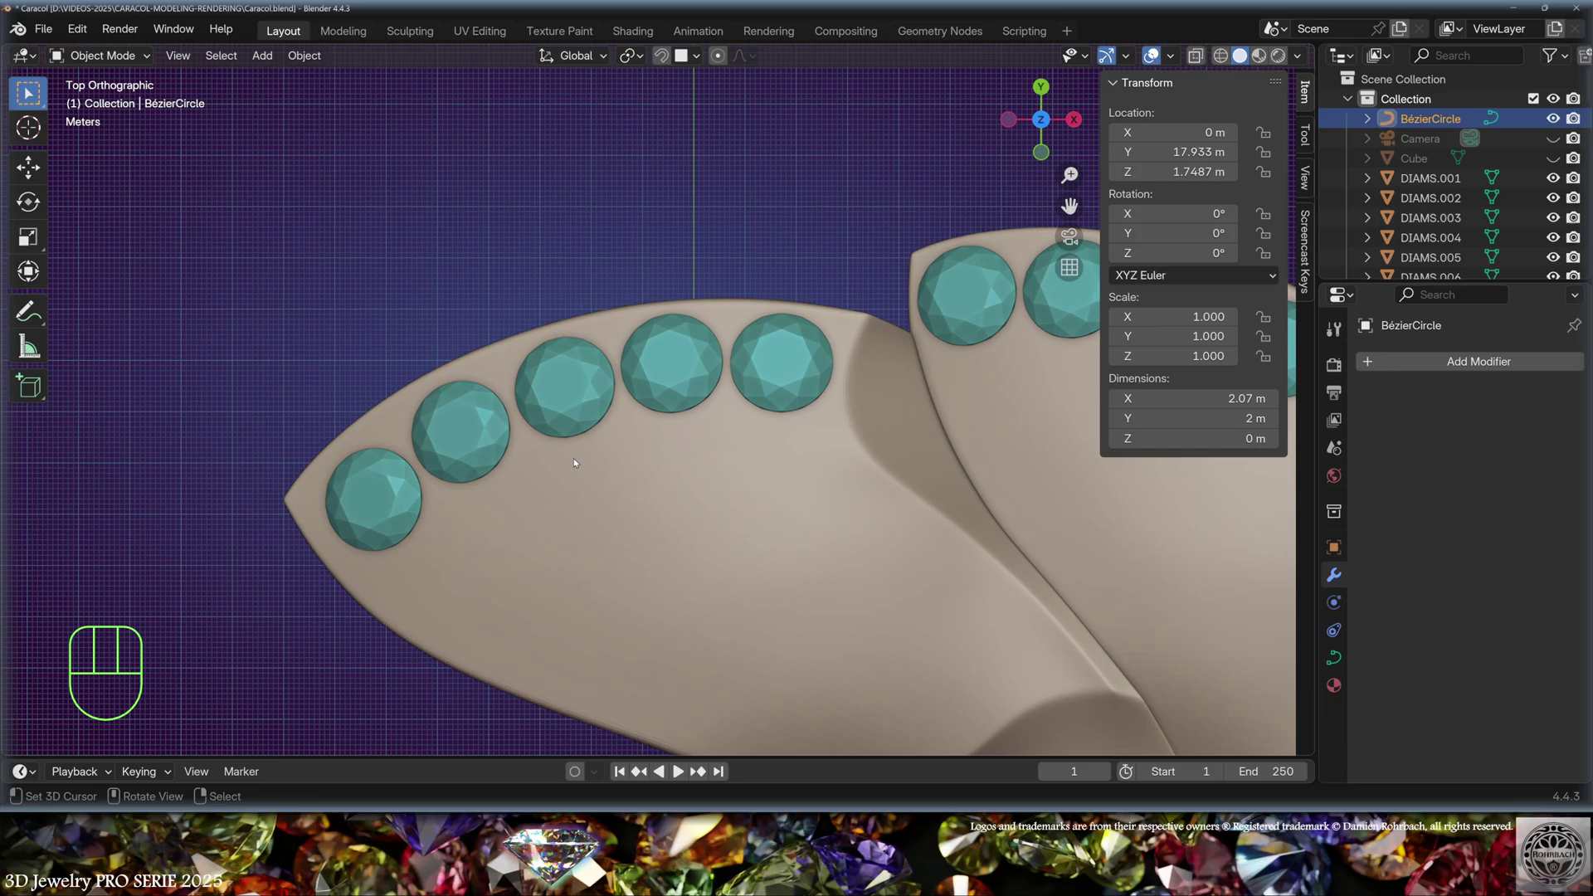
left_click(578, 462)
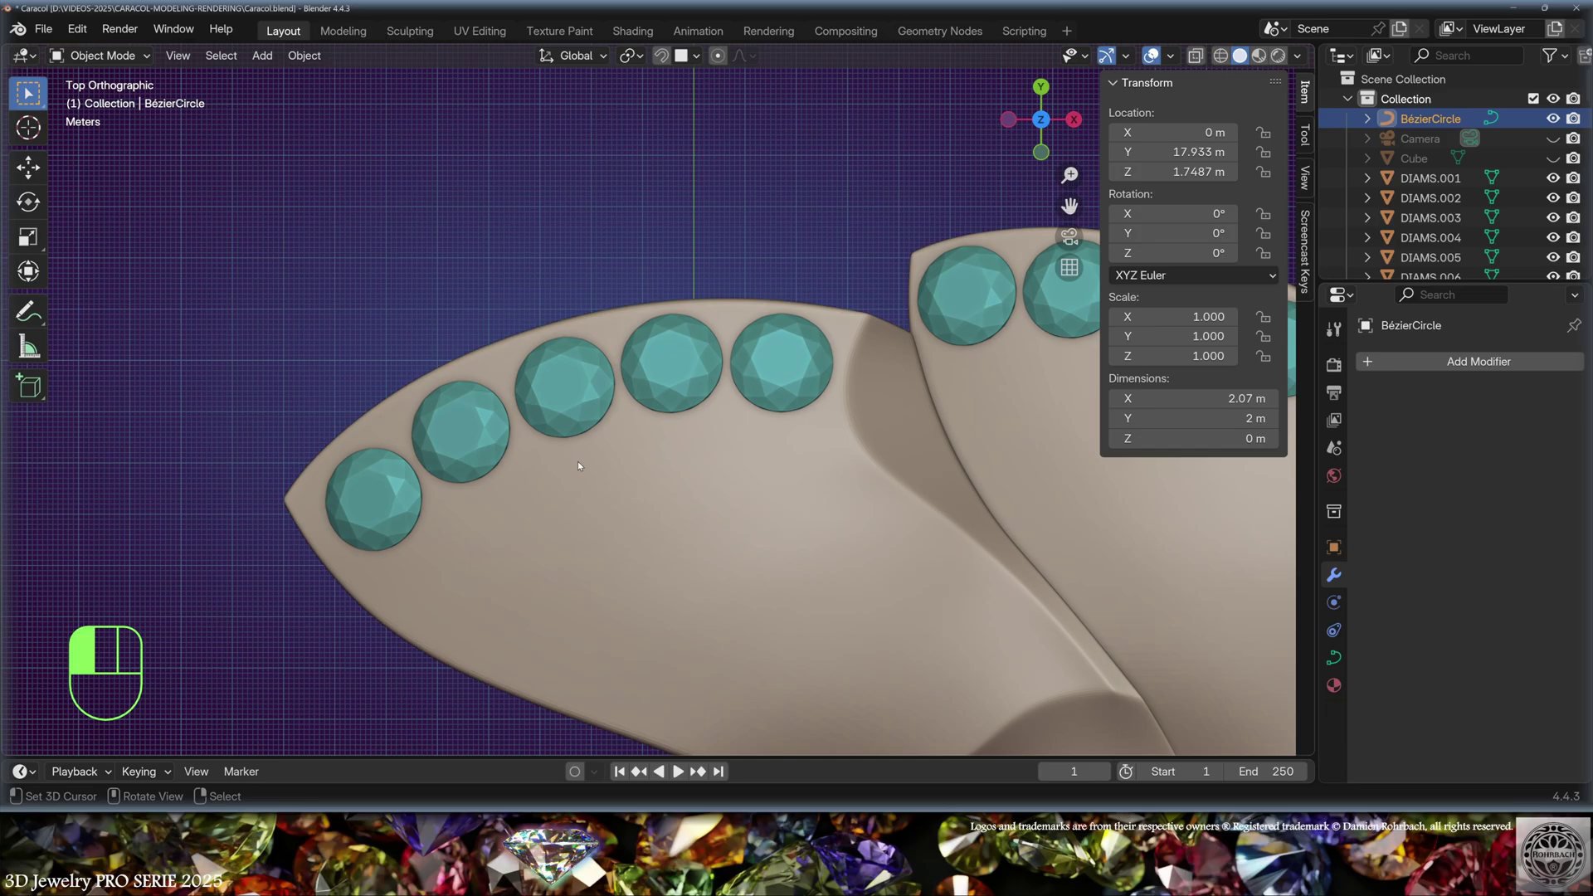
left_click(262, 55)
Step: Add a Bézier curve and drag its point and handle around the tip's diamond row
mouse_move(290, 100)
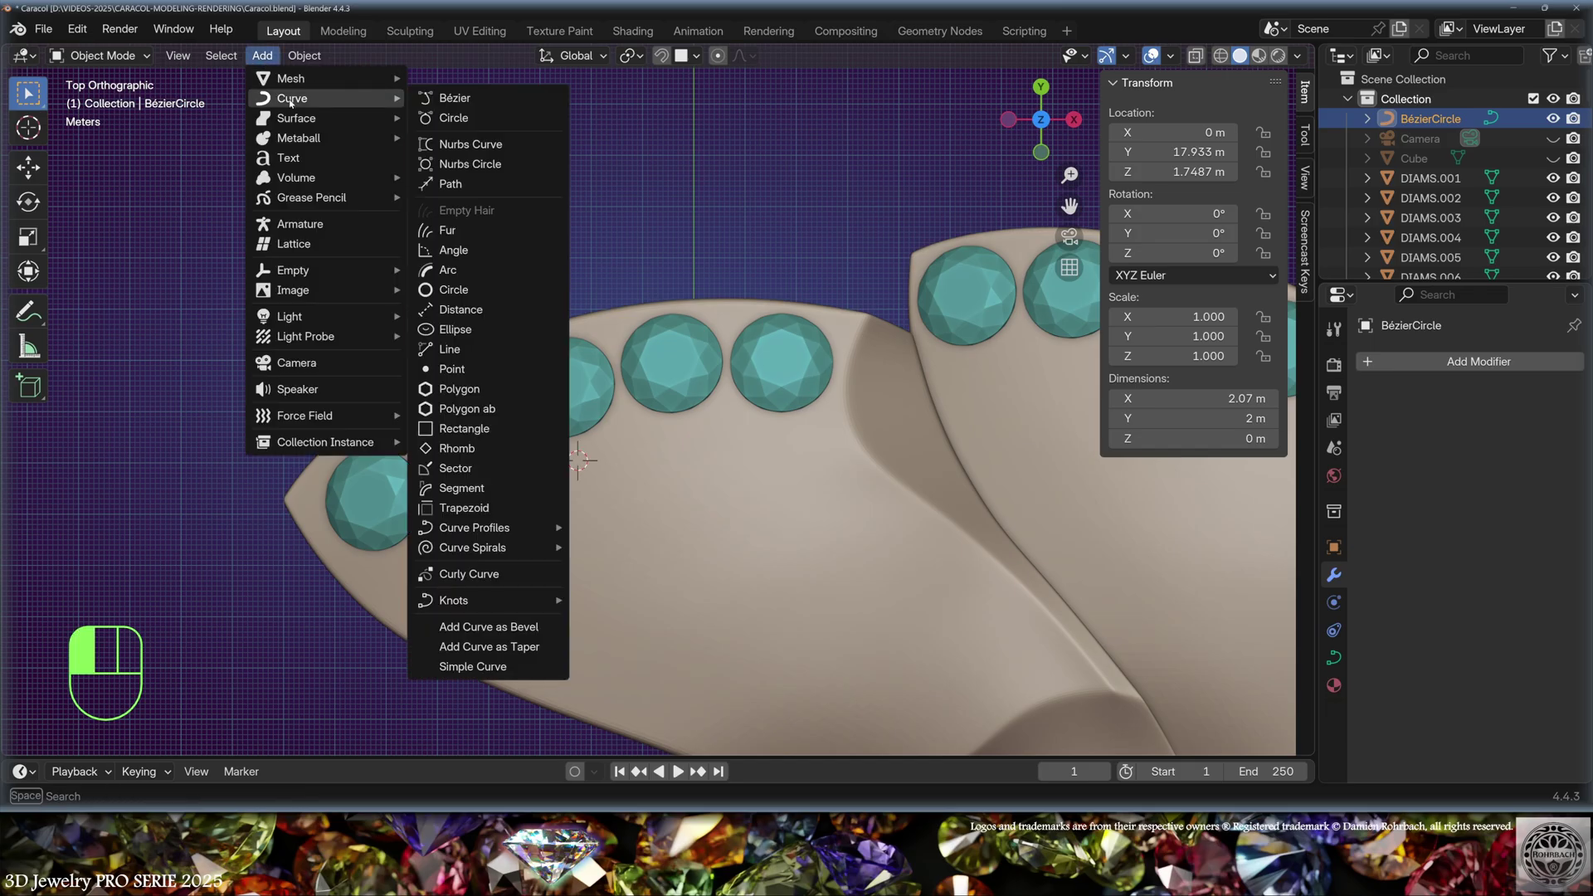
left_click(455, 98)
key("shift+Tab")
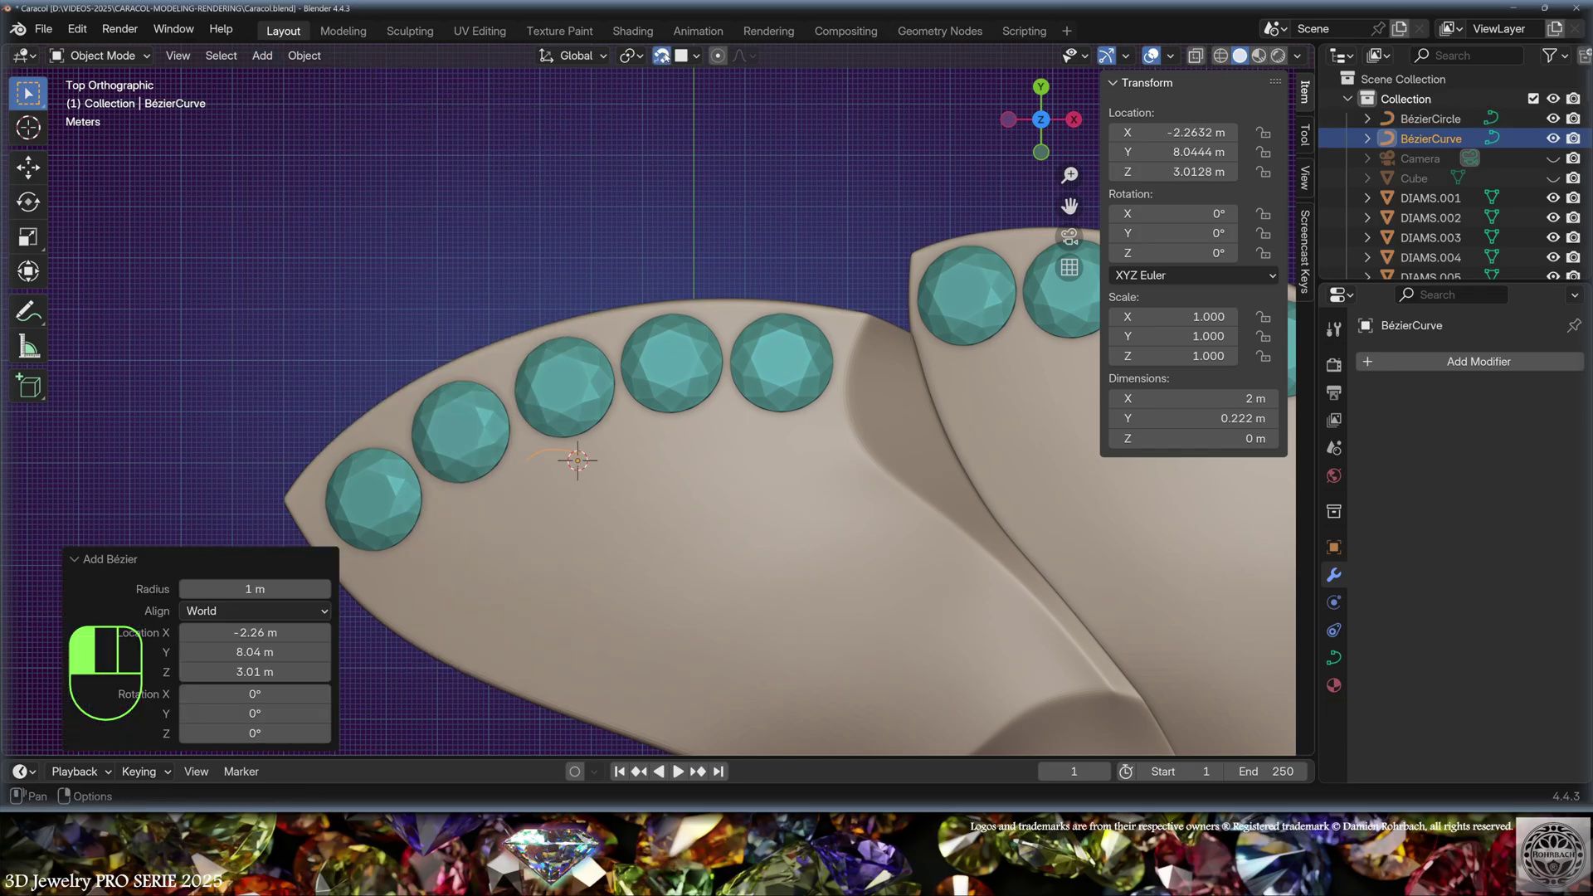
key("Tab")
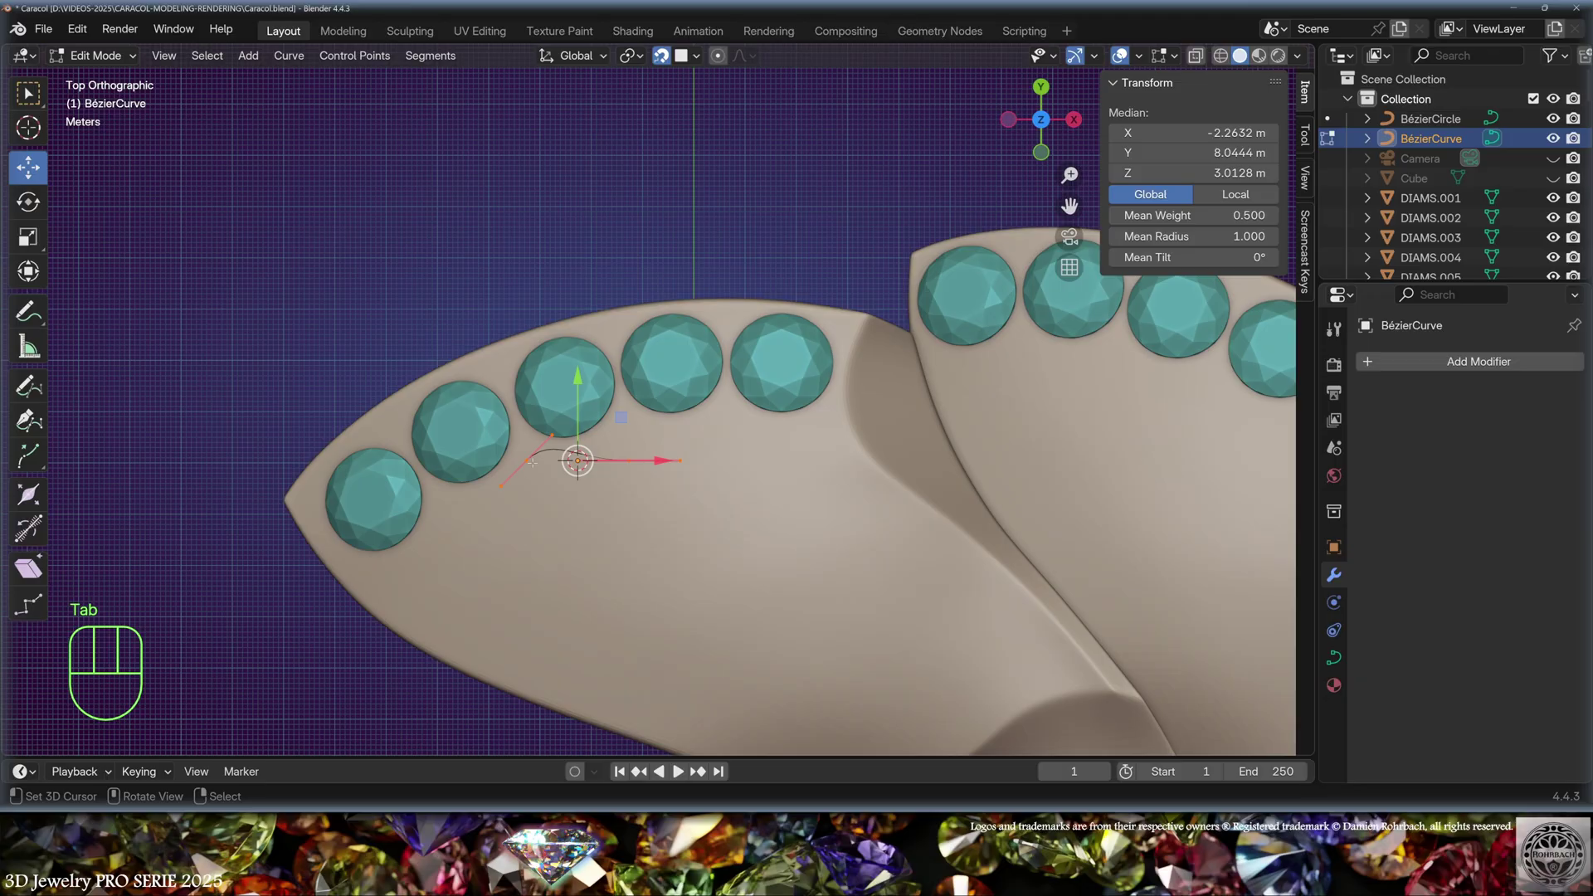
key("g")
left_click(352, 415)
right_click(846, 322)
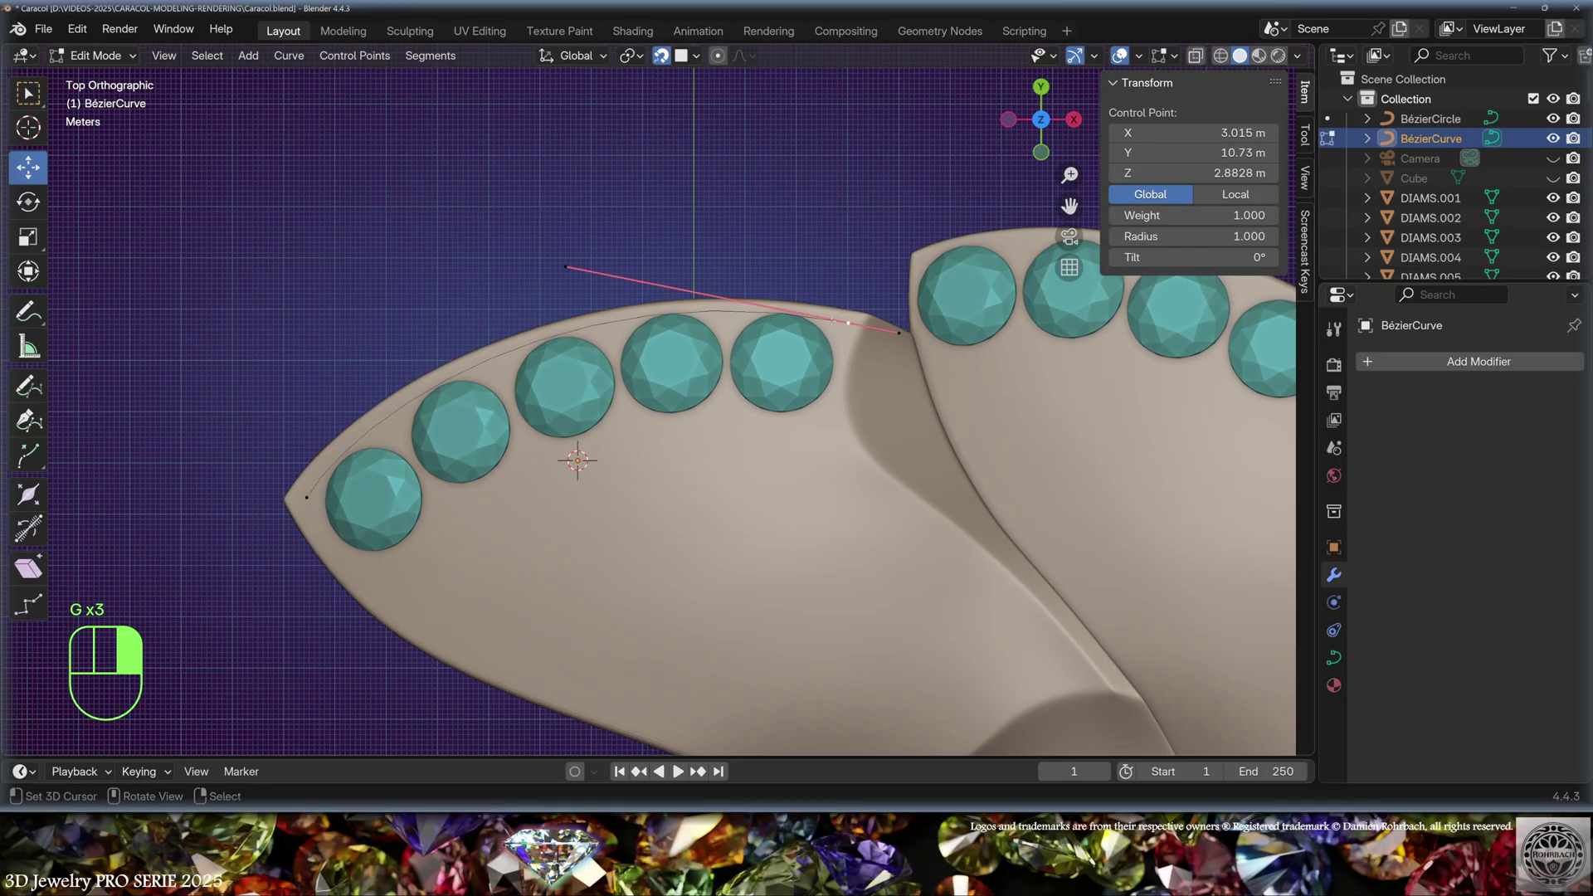
left_click(566, 266)
key("g")
left_click(582, 254)
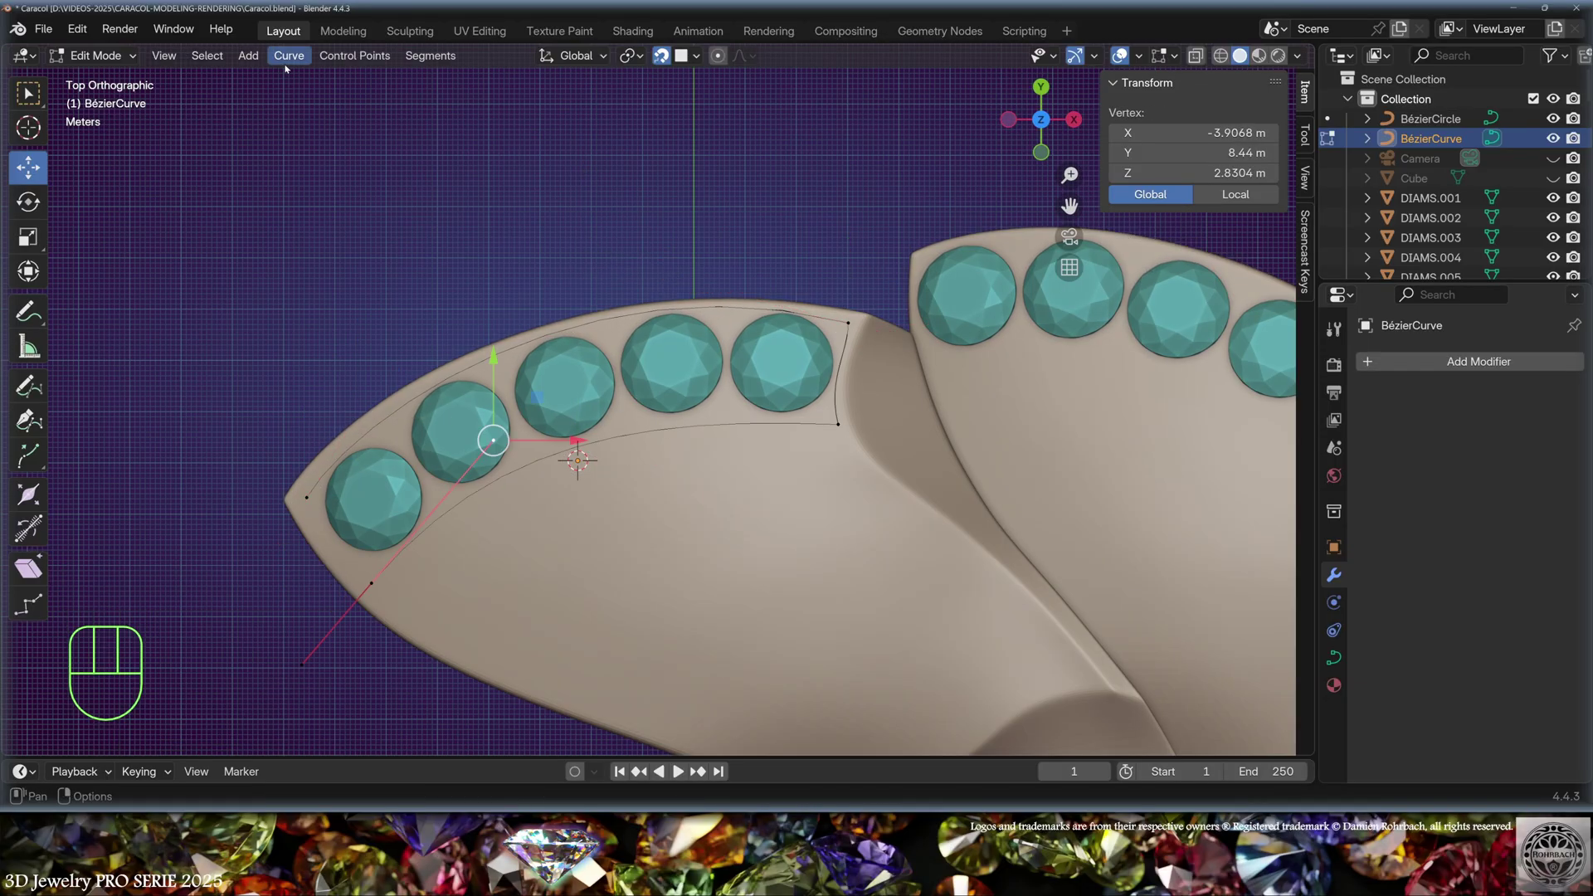
Step: Make the curve cyclic and move its free-handled left point to the shell tip
left_click(289, 55)
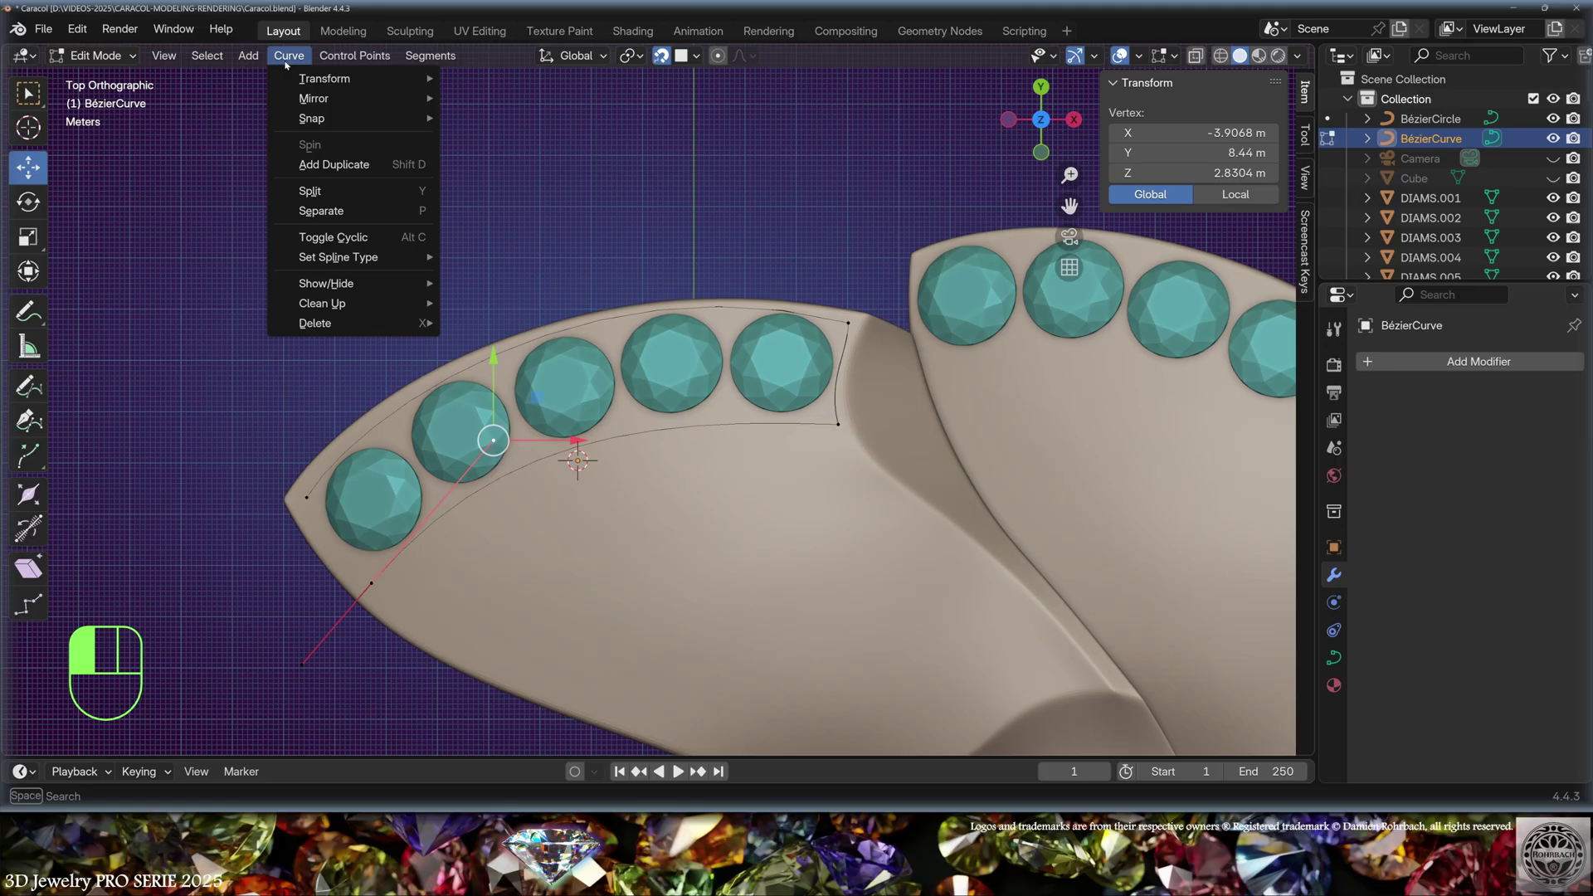
left_click(346, 237)
left_click(340, 538)
key("v")
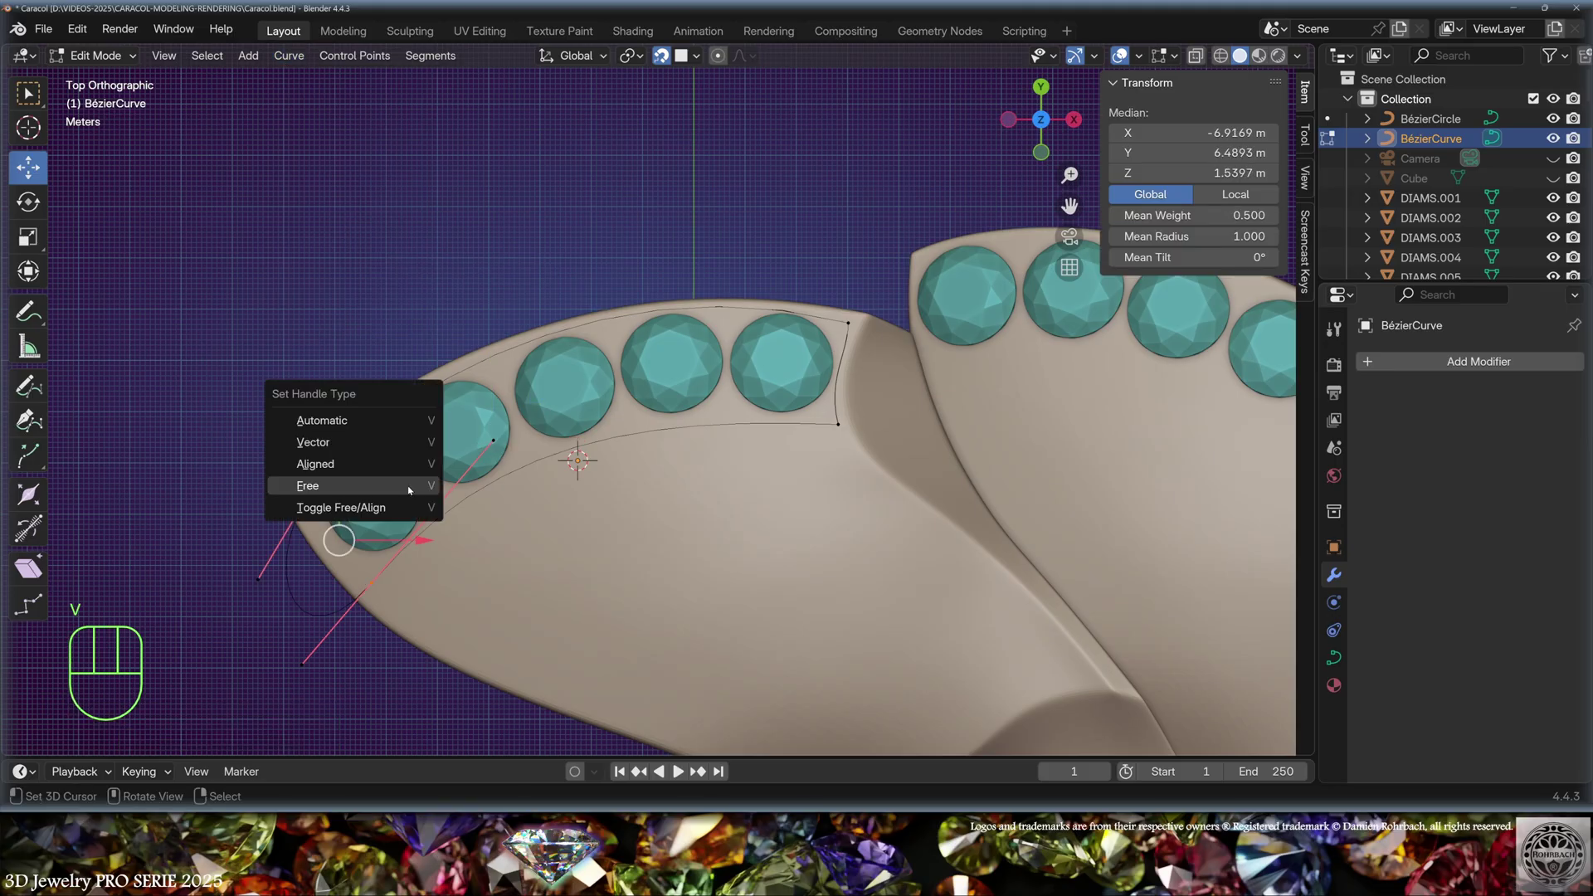
left_click(409, 491)
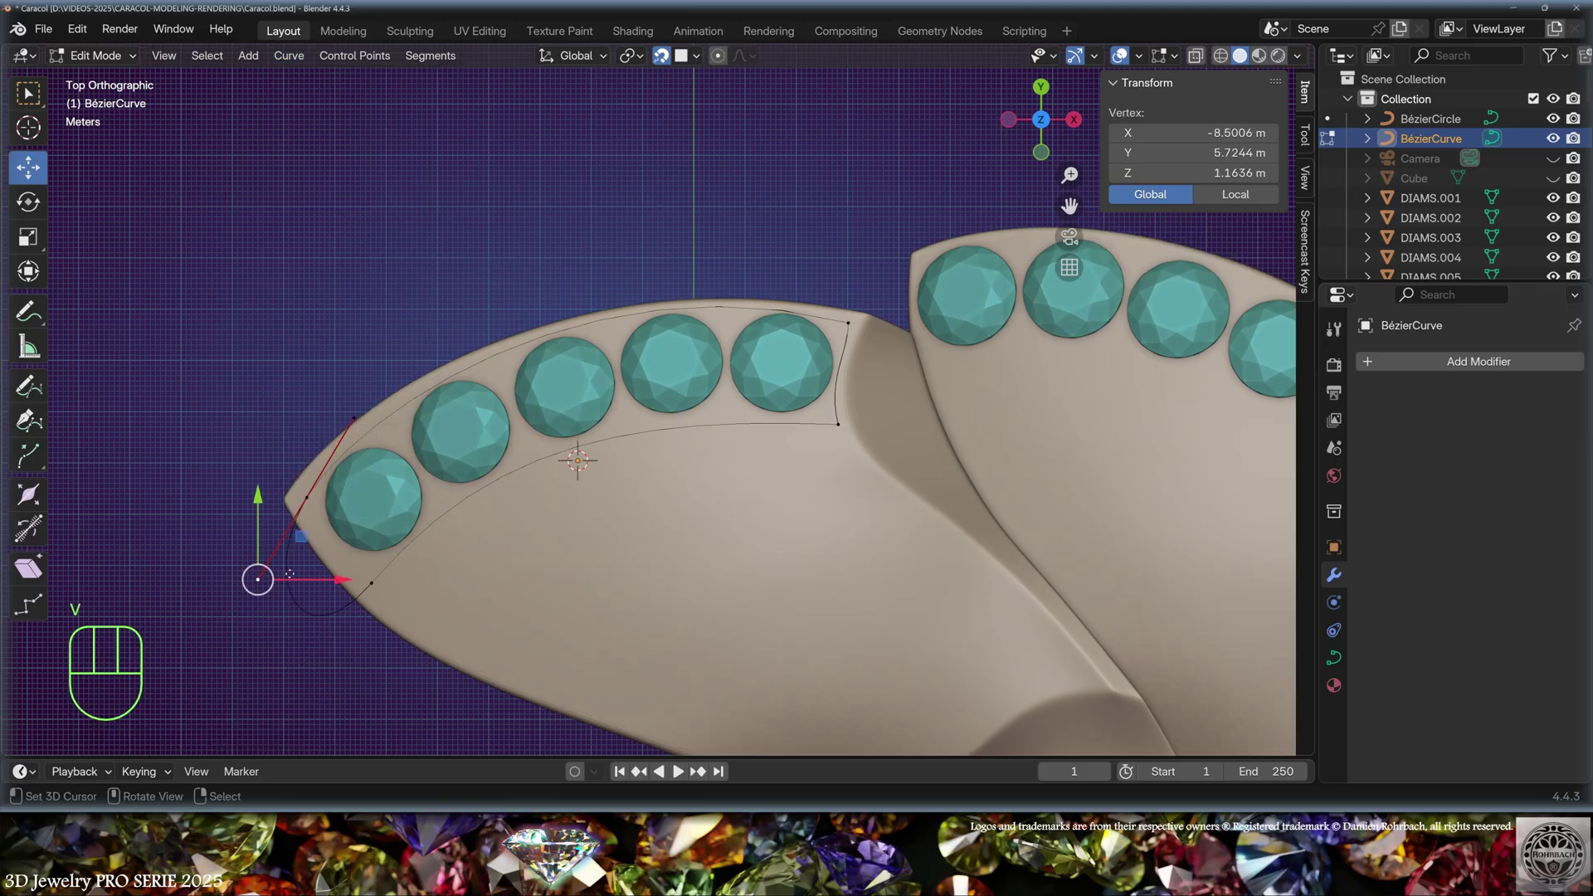
key("g")
left_click(407, 466)
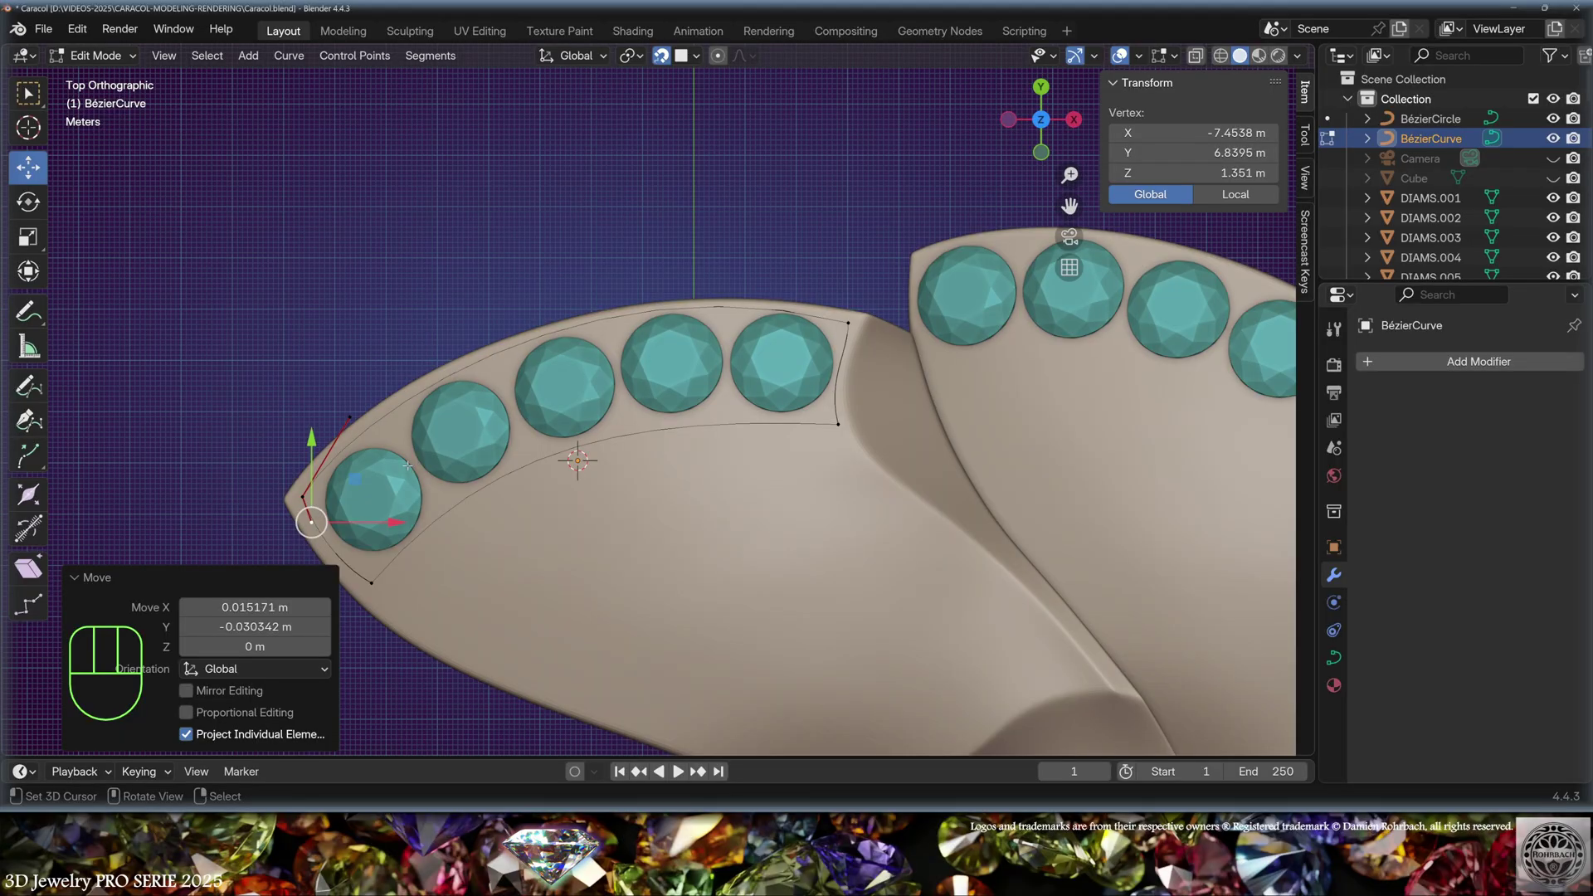
Step: Set preview resolution 45, use BézierCircle as the bevel object, and reduce the rim radius
left_click(1334, 657)
double_click(1500, 449)
type("45")
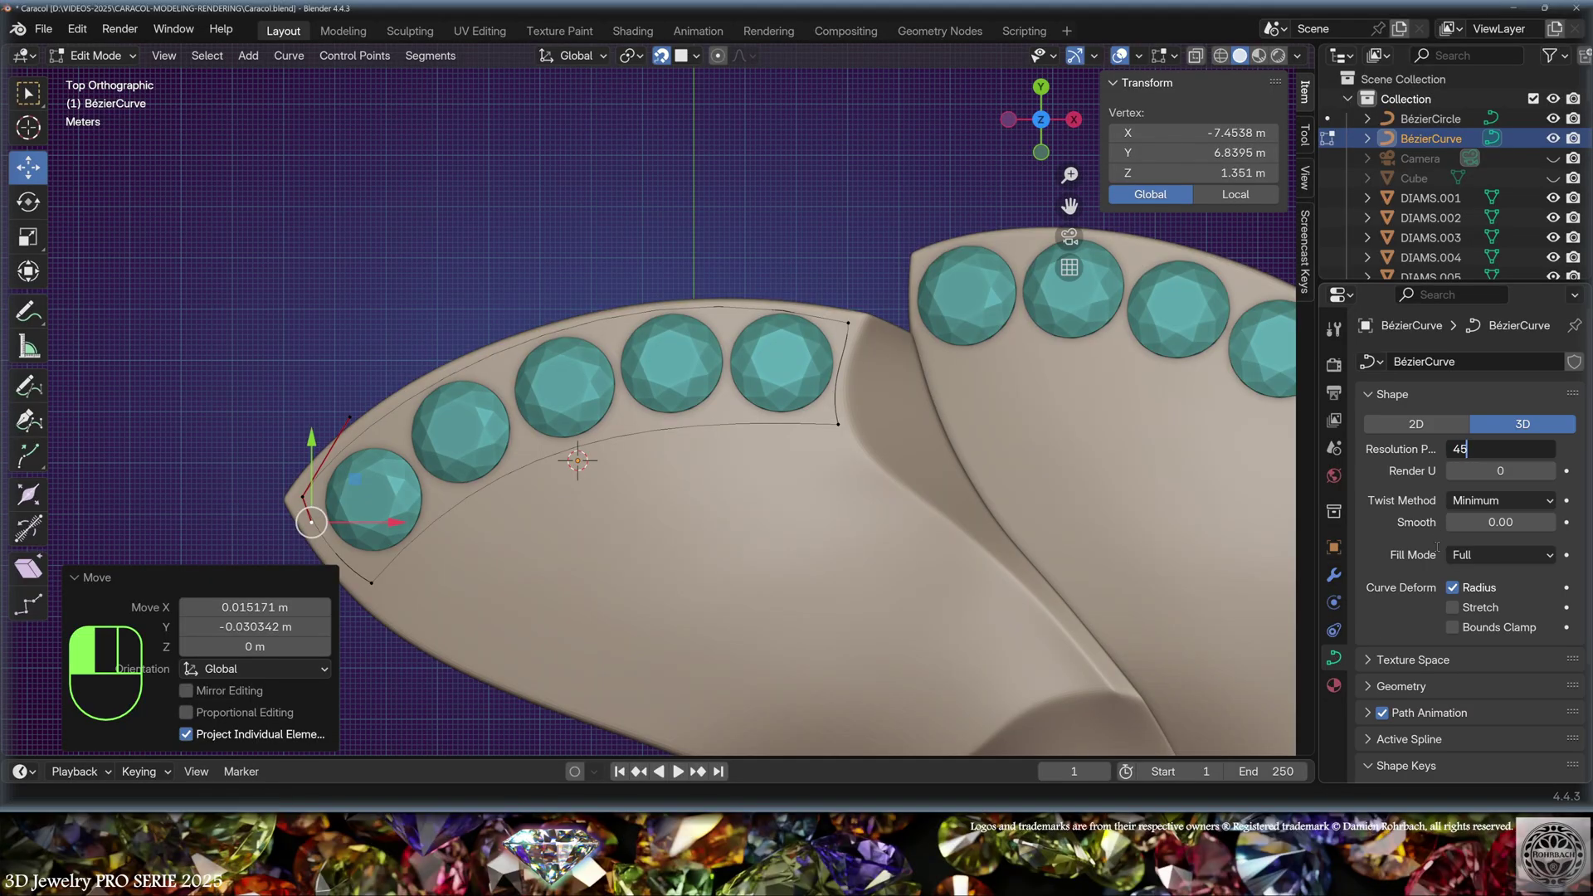
key("Return")
scroll(1435, 539, "down", 4)
left_click(1401, 542)
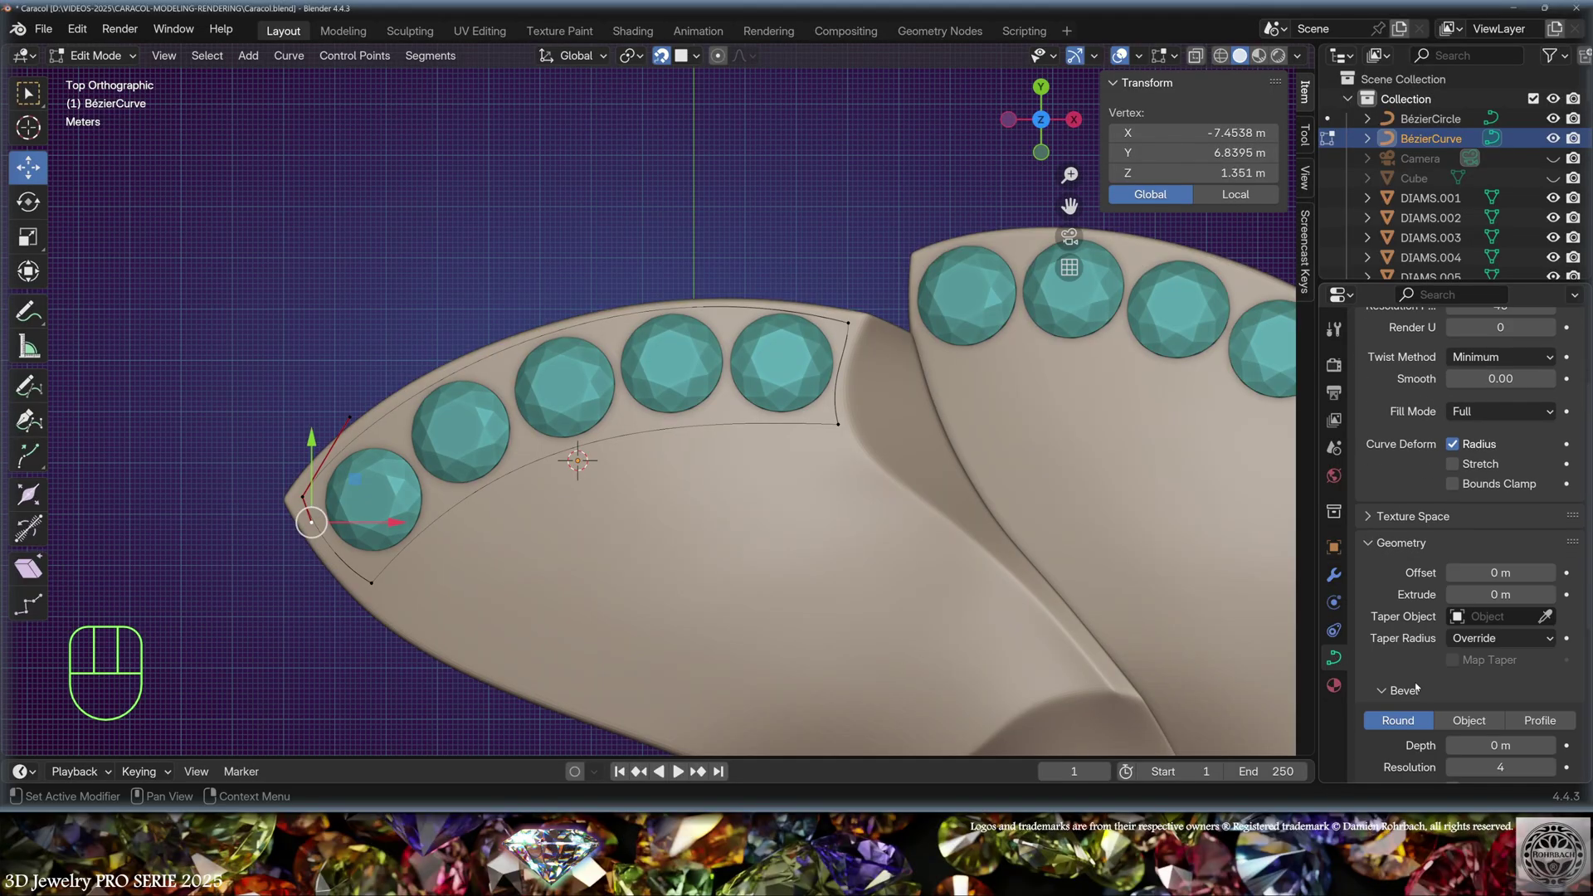
scroll(1416, 687, "down", 3)
left_click(1469, 631)
left_click(1498, 655)
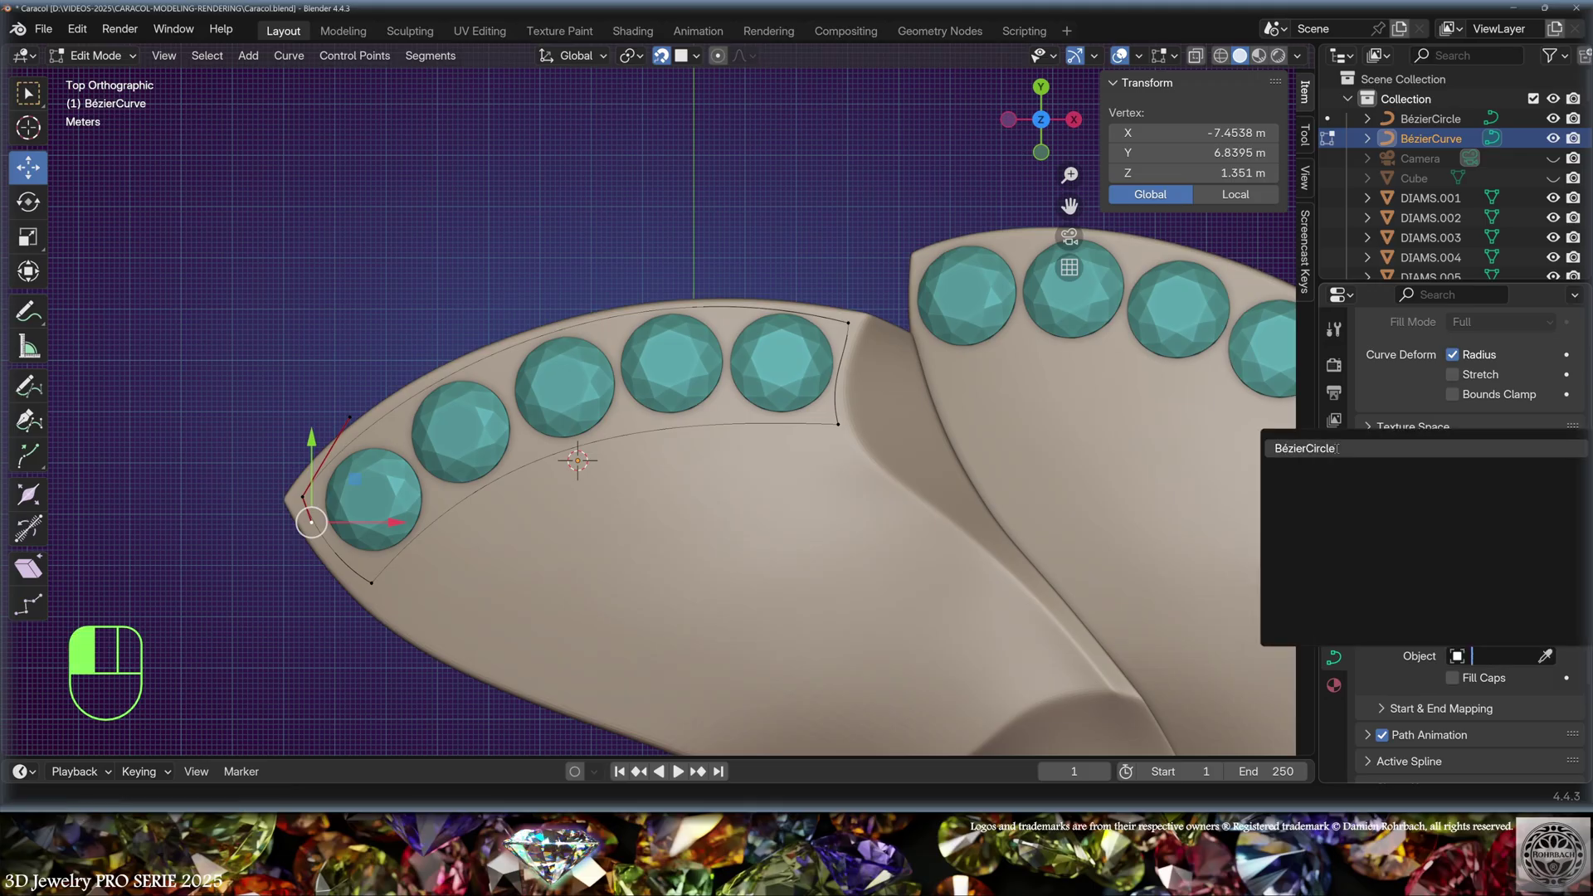
key("Return")
key("a")
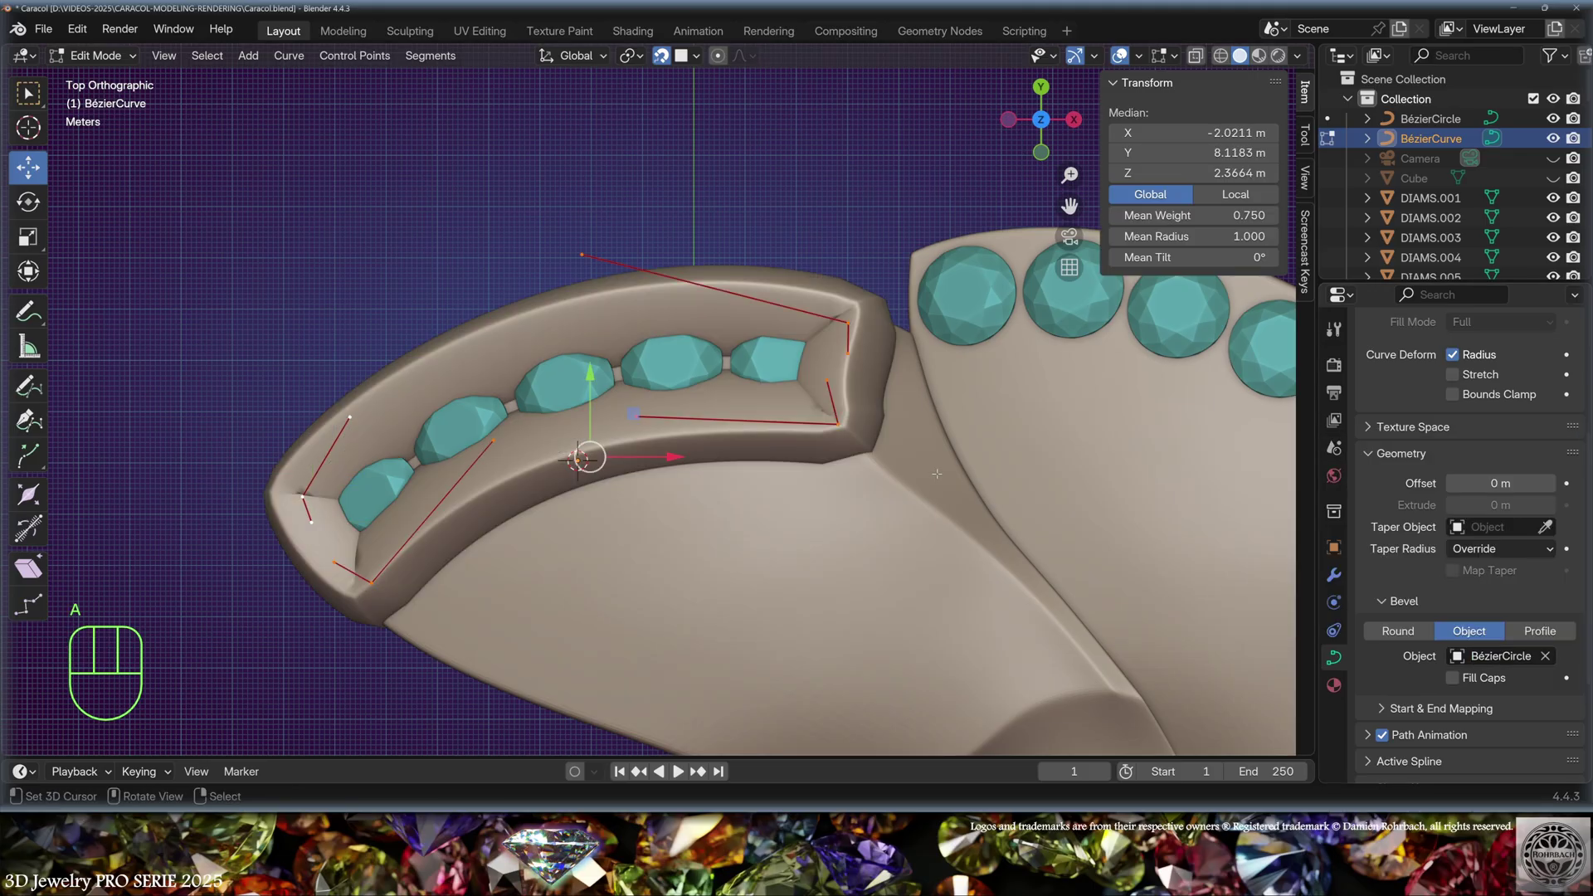
left_click_drag(1194, 236, 1153, 236)
Step: Finish the rim radius at 0.370 and stretch the UV sphere into a 1.6 m capsule prong
left_click_drag(1153, 237, 1153, 236)
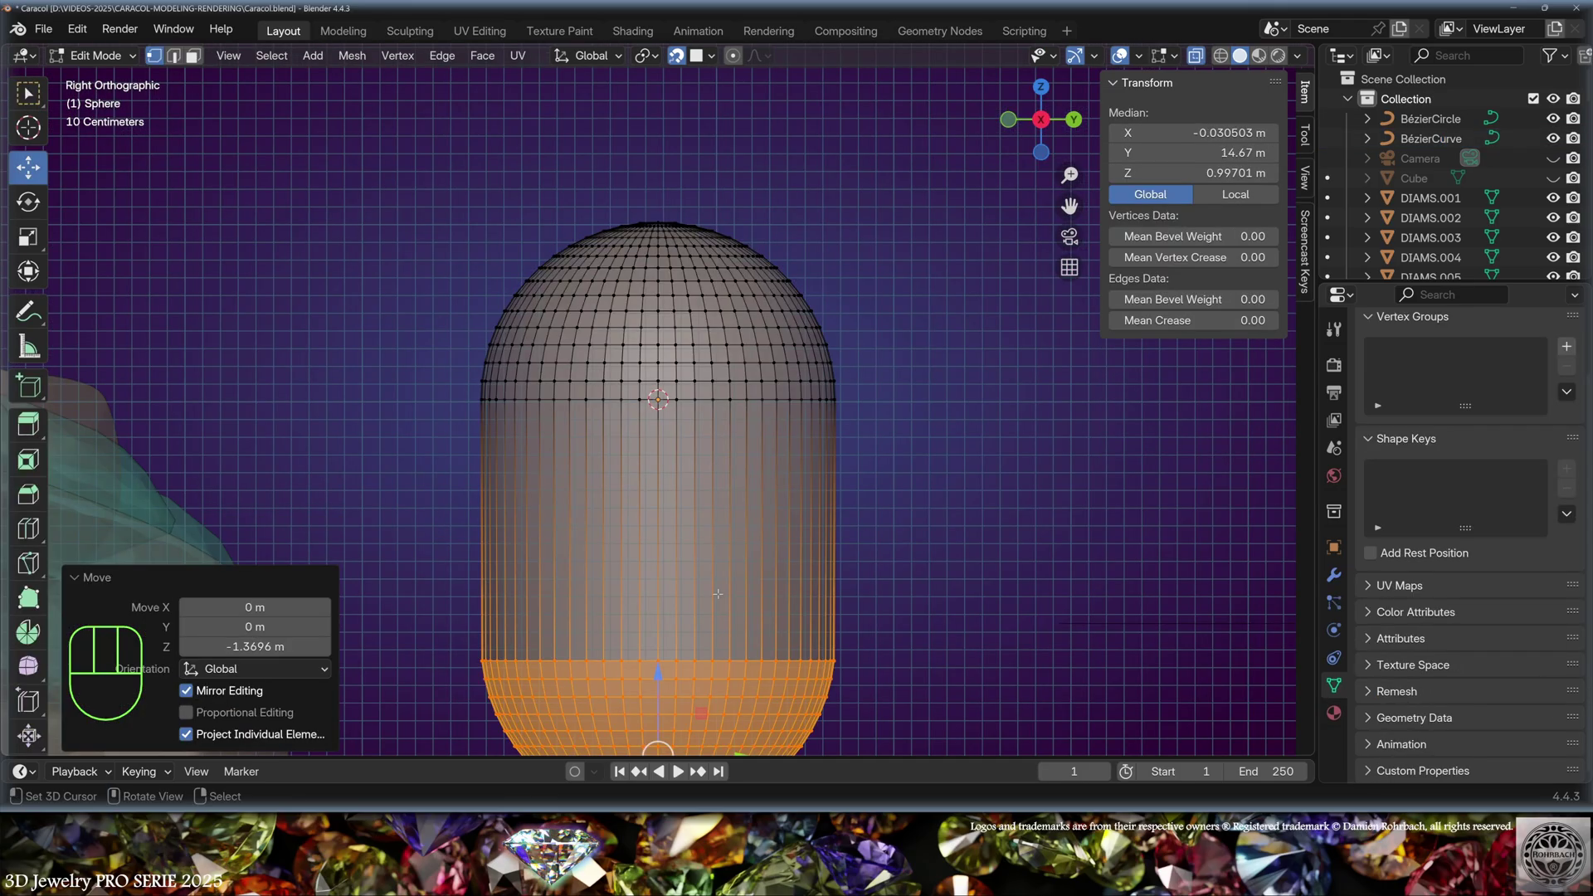
key("a")
left_click_drag(661, 462, 664, 375)
left_click(664, 390)
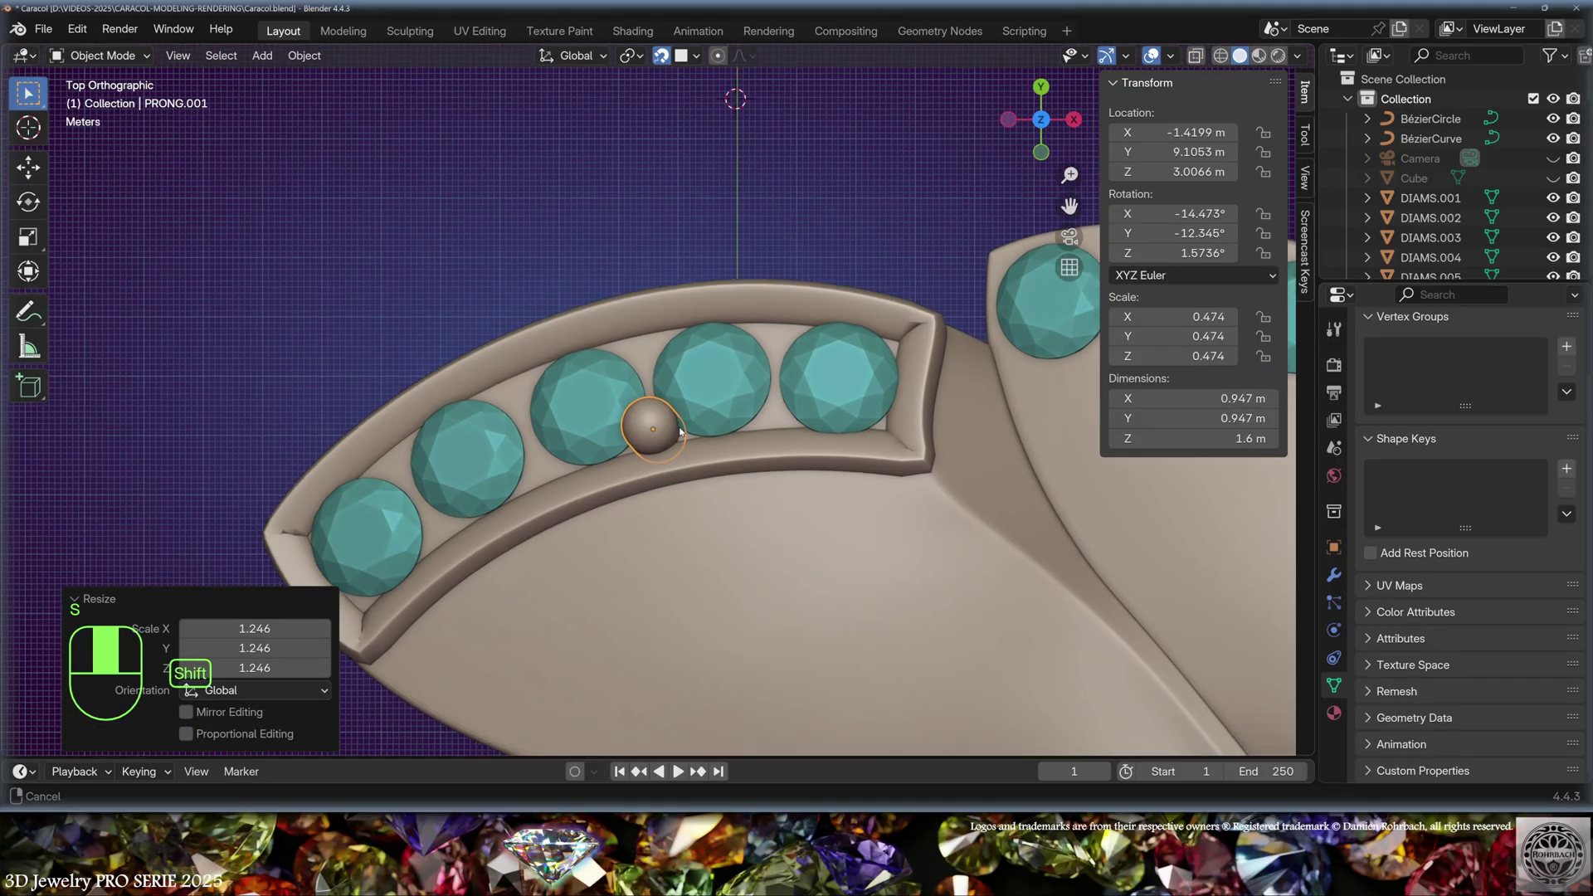
Step: Duplicate prongs between and around the tip diamonds, then save Caracol.blend
scroll(676, 428, "up", 4)
key("shift+d")
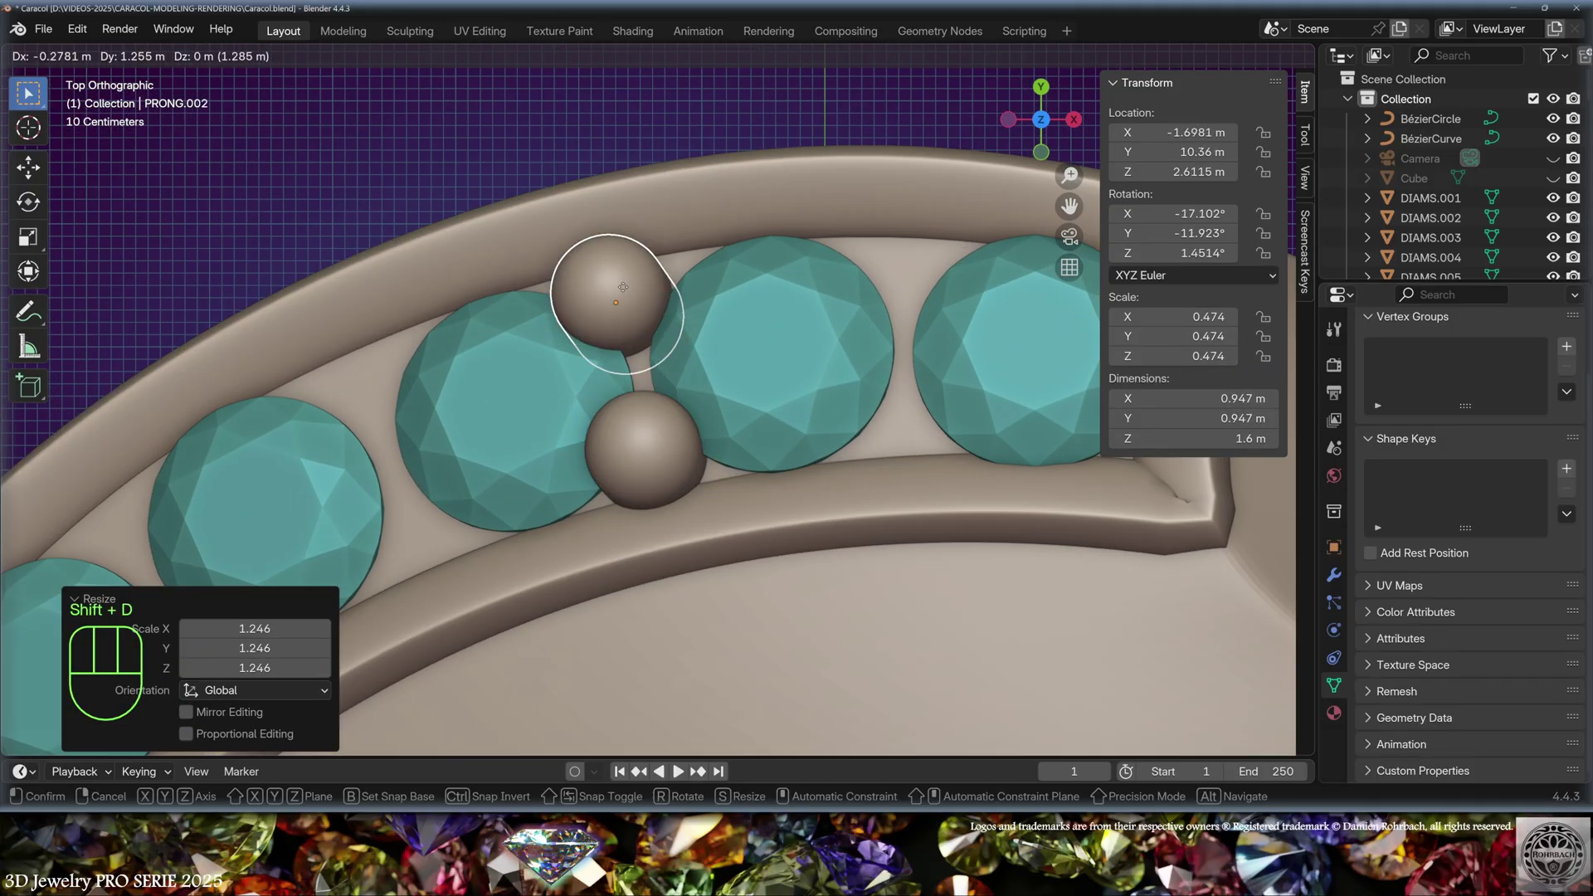
left_click(632, 296)
key("shift+d")
left_click(904, 396)
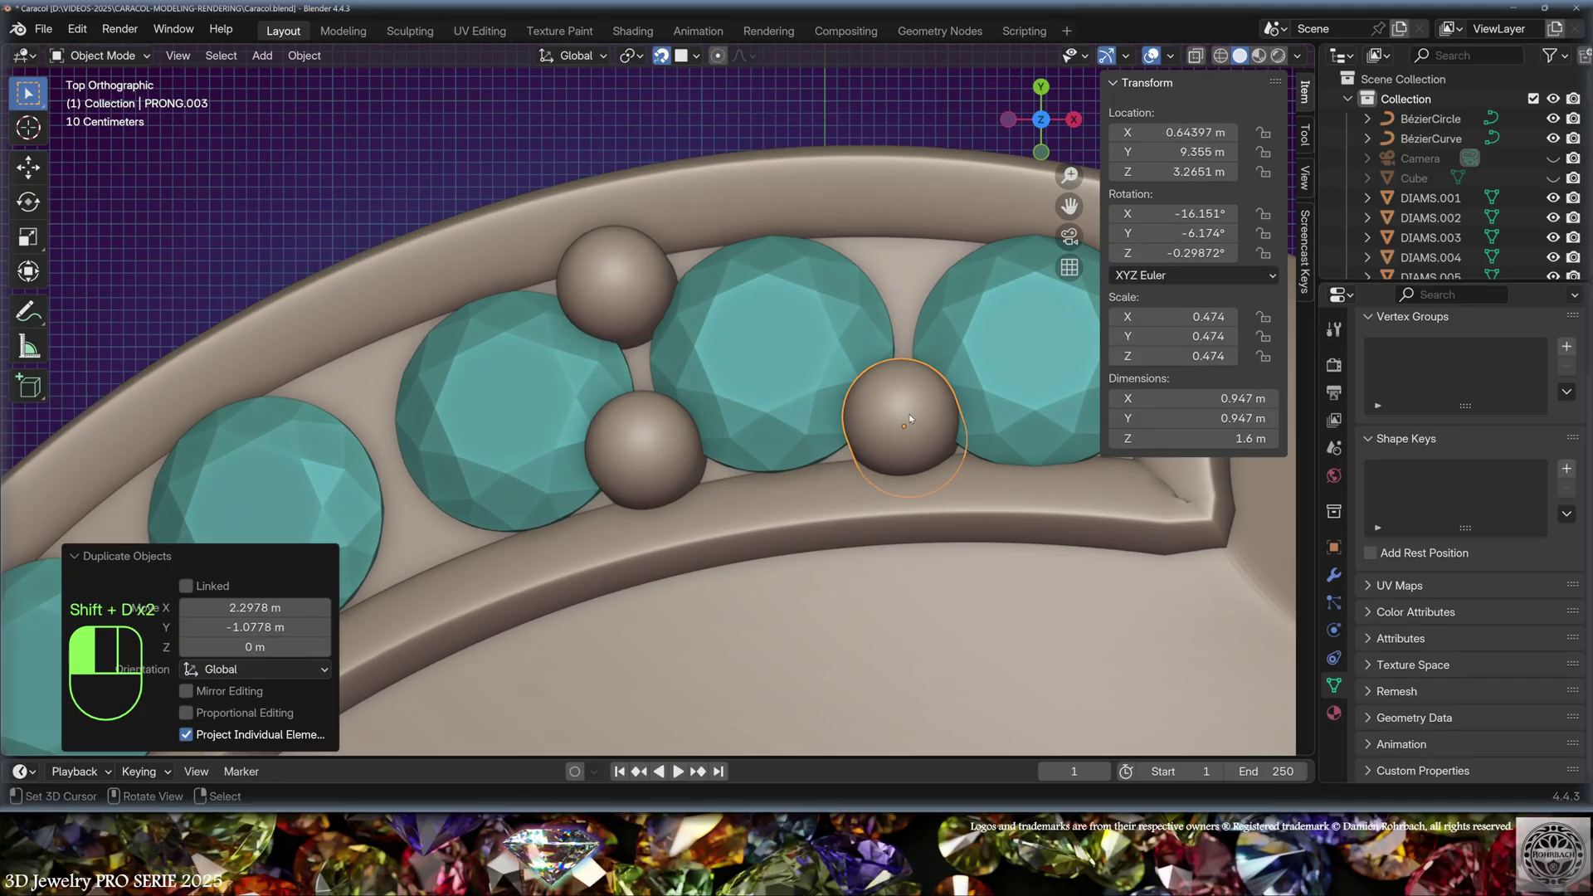
key("shift+d")
left_click(901, 243)
middle_click_drag(906, 313, 619, 336, "shift")
key("shift+d")
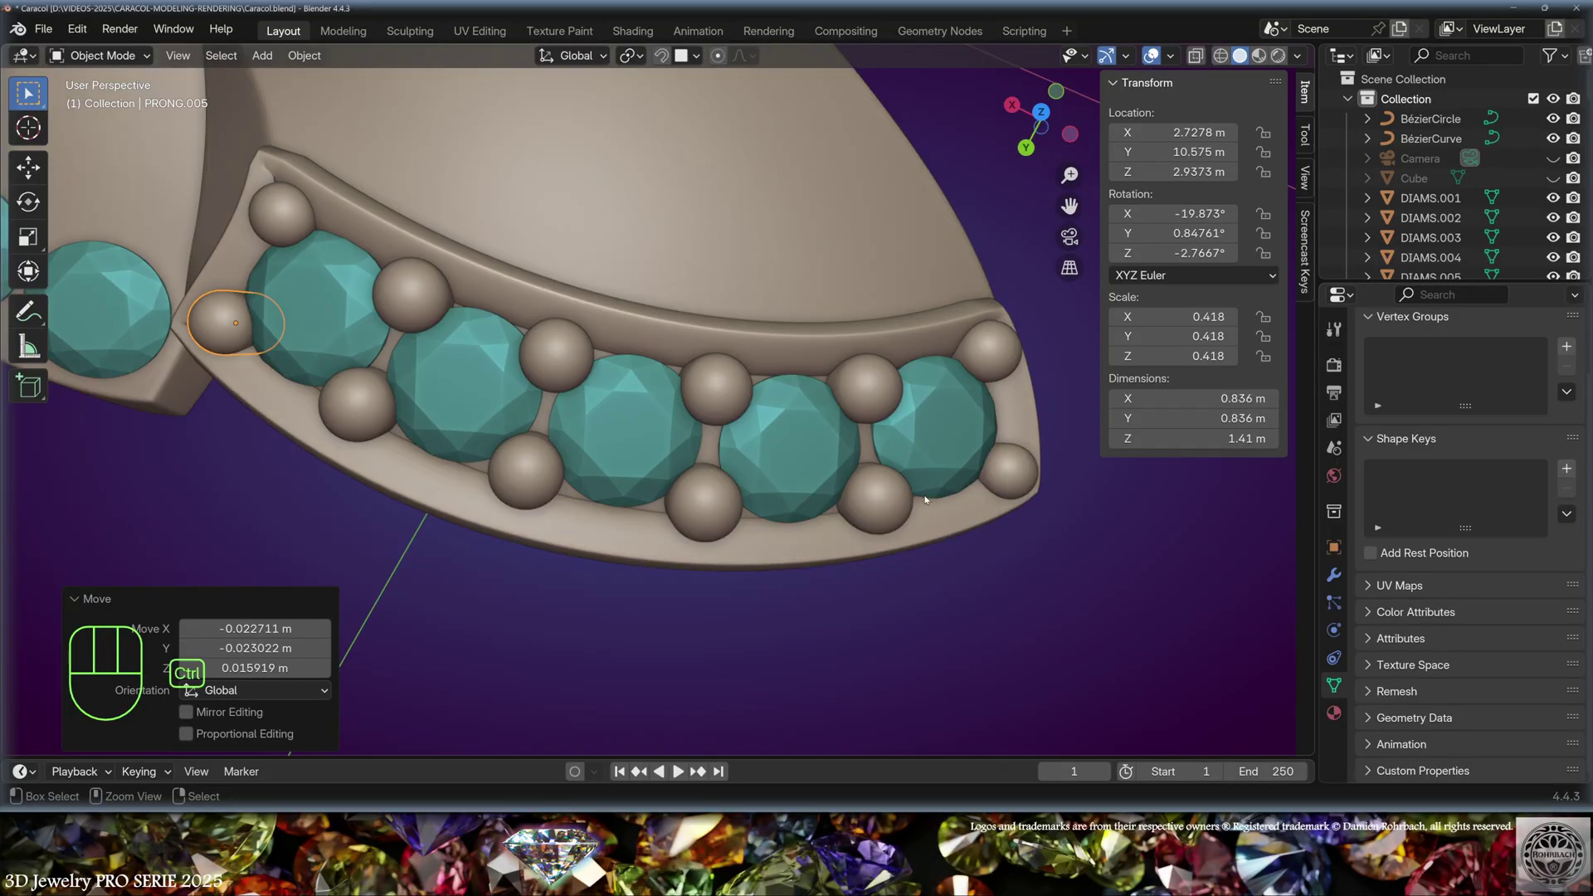
key("ctrl+s")
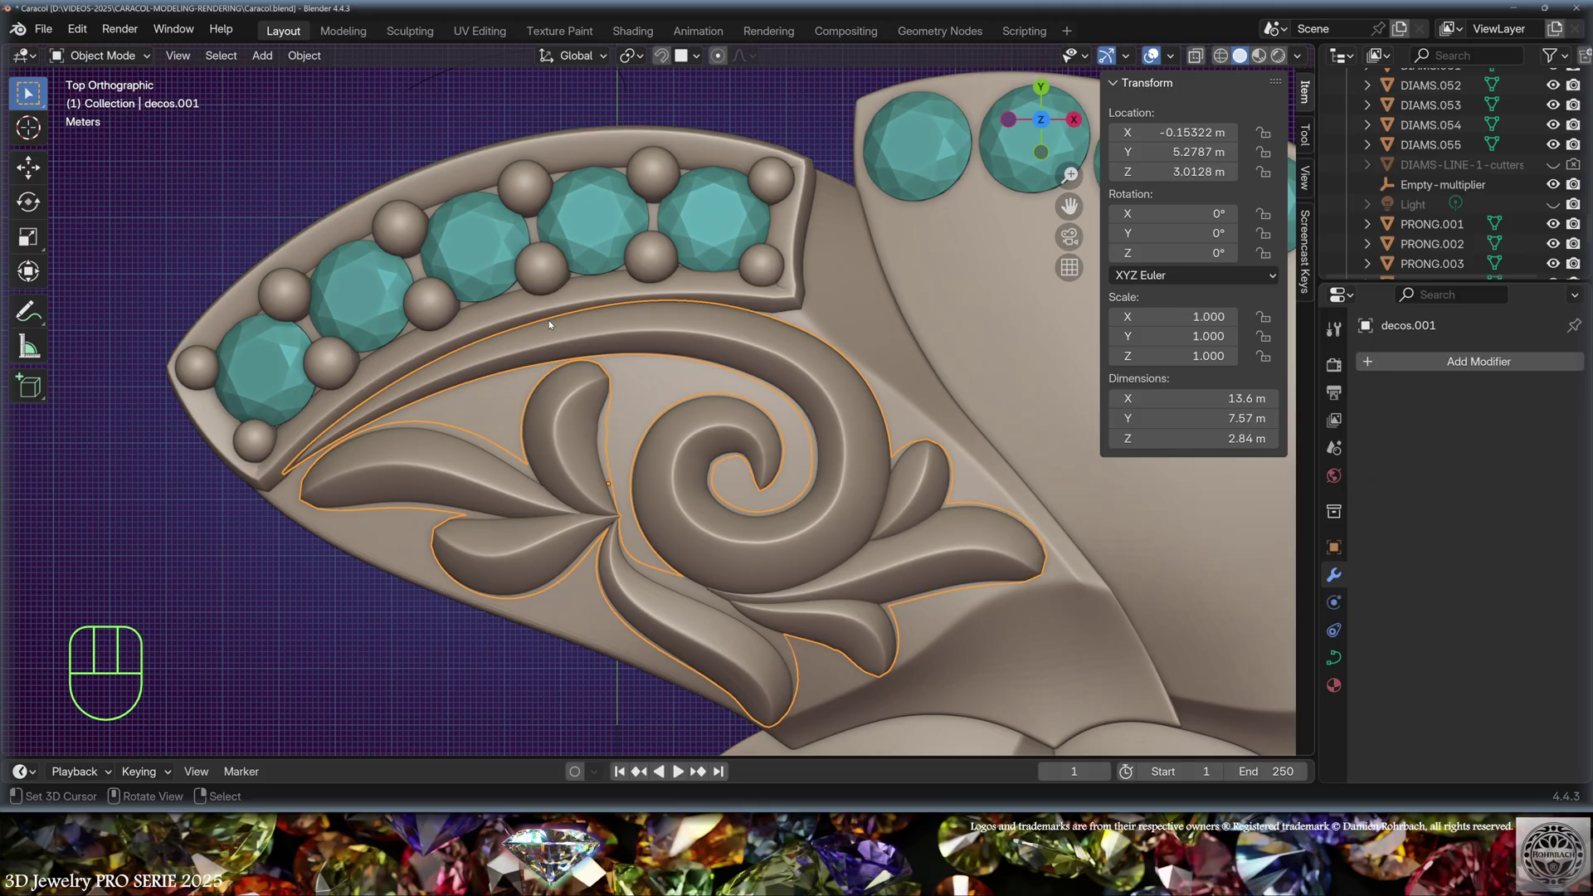
Step: Leave the decos.001 curve's Edit Mode, show the whole pendant again, and save Caracol.blend
key("Tab")
scroll(868, 307, "down", 2)
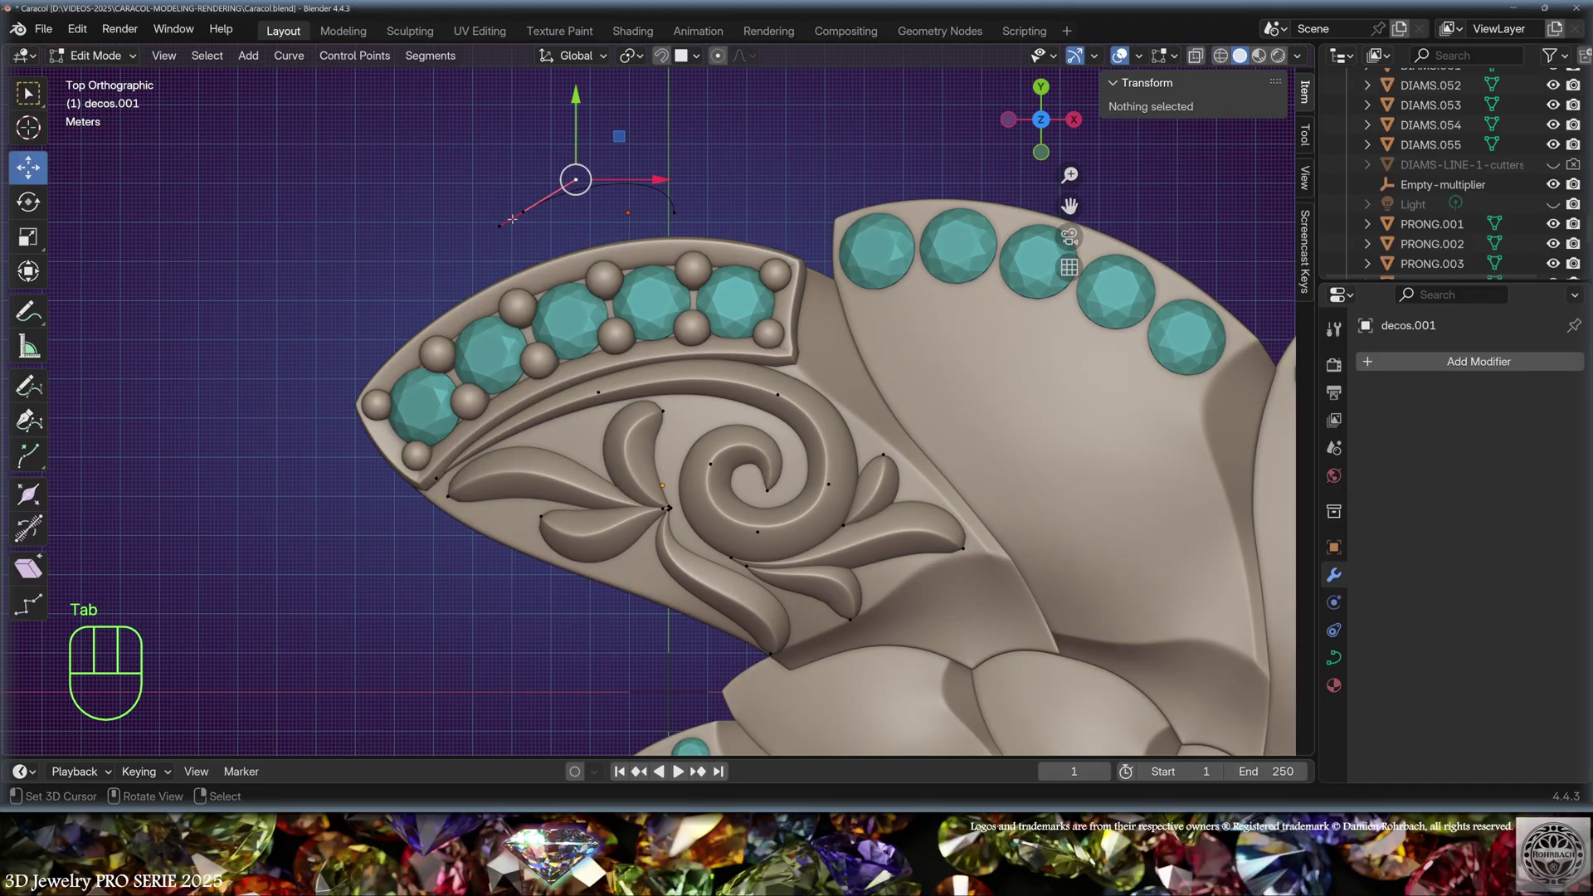
key("Tab")
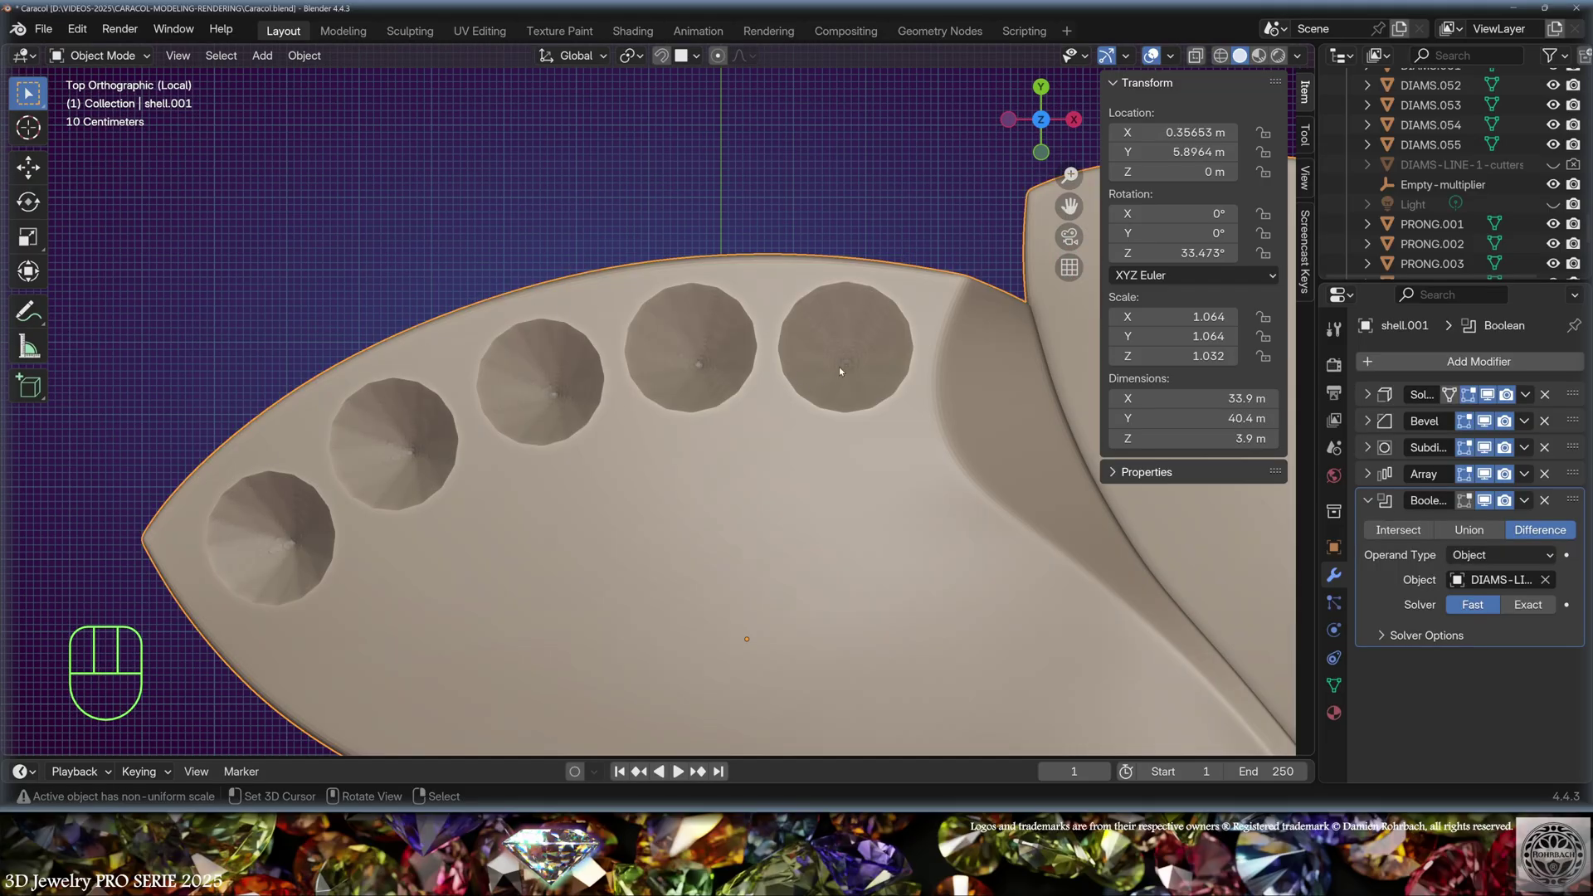
key("KP_Divide")
key("ctrl+s")
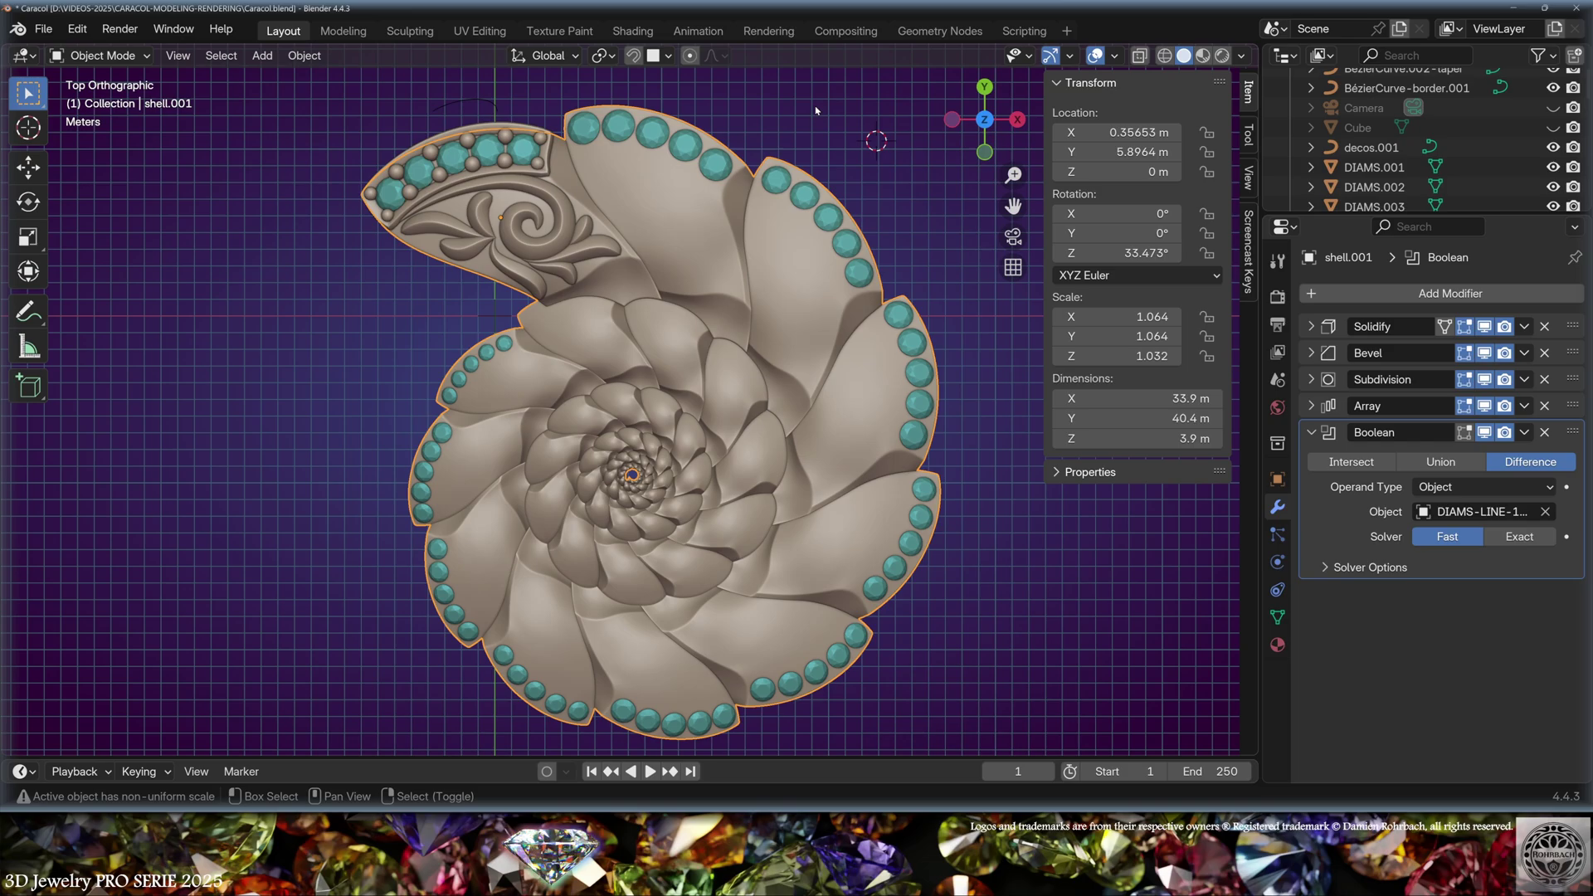
Step: Duplicate shell.001 in place and delete the upper part of the copy's mesh
key("shift+d")
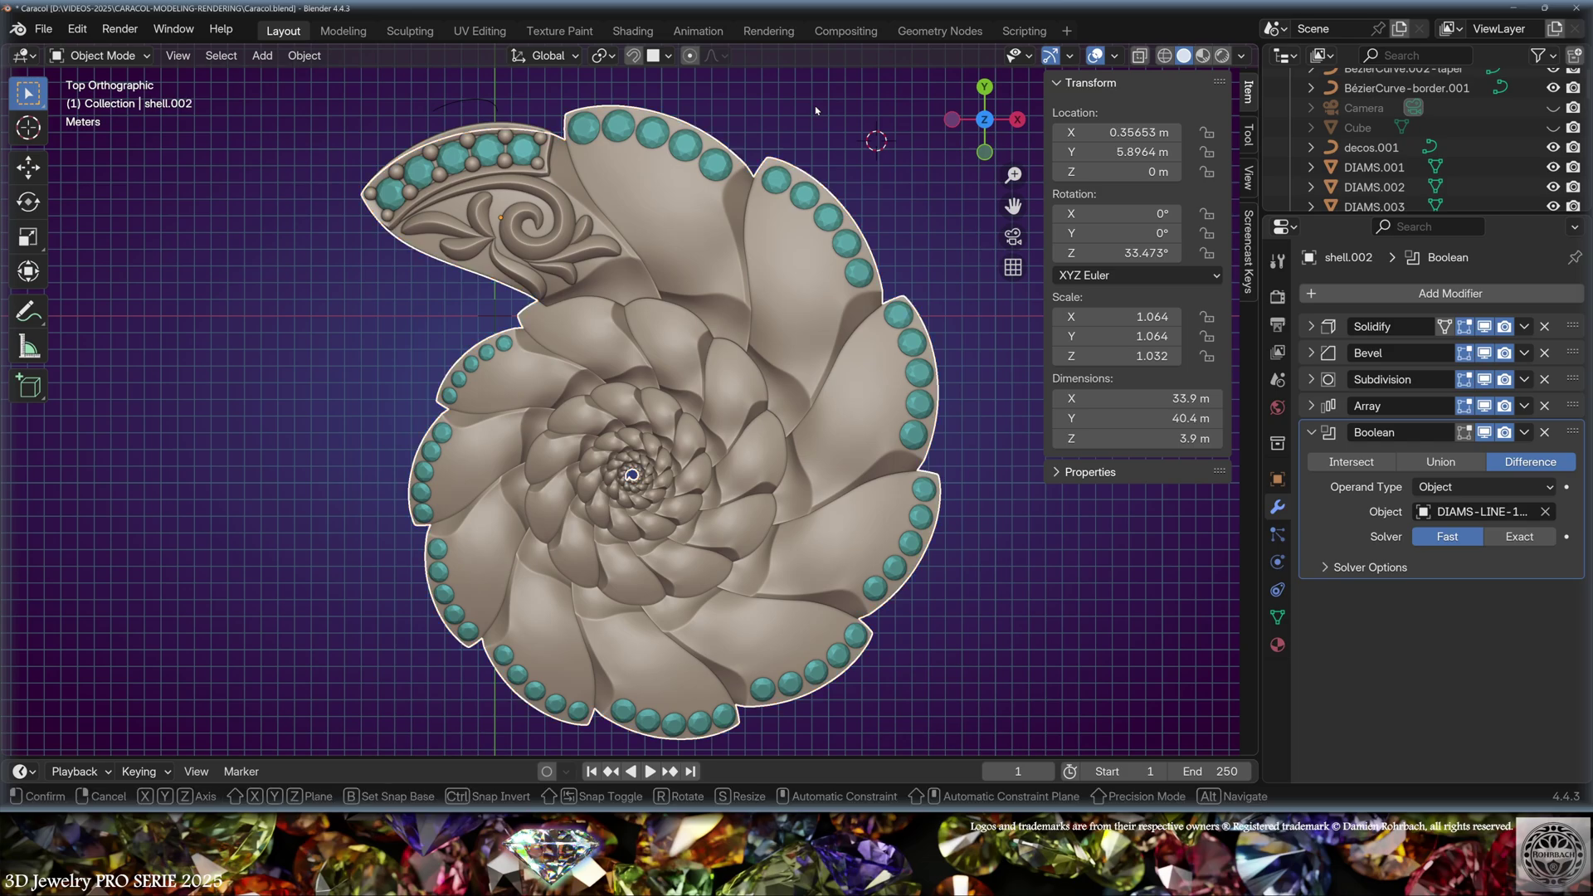
right_click(815, 110)
key("Tab")
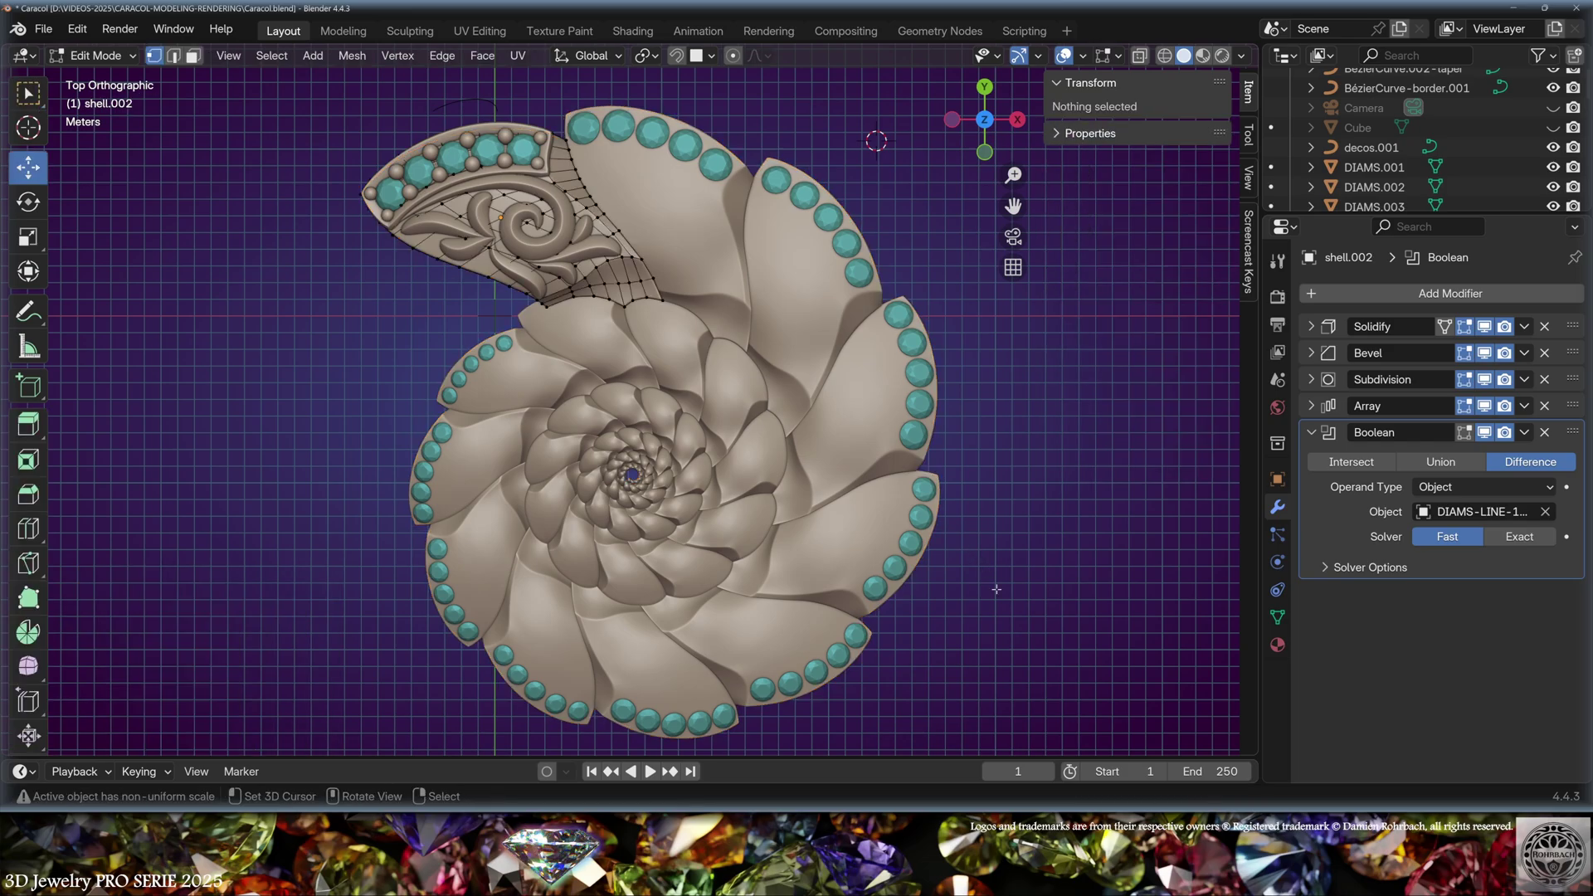
middle_click_drag(815, 111, 917, 148)
key("KP_3")
scroll(917, 148, "up", 3)
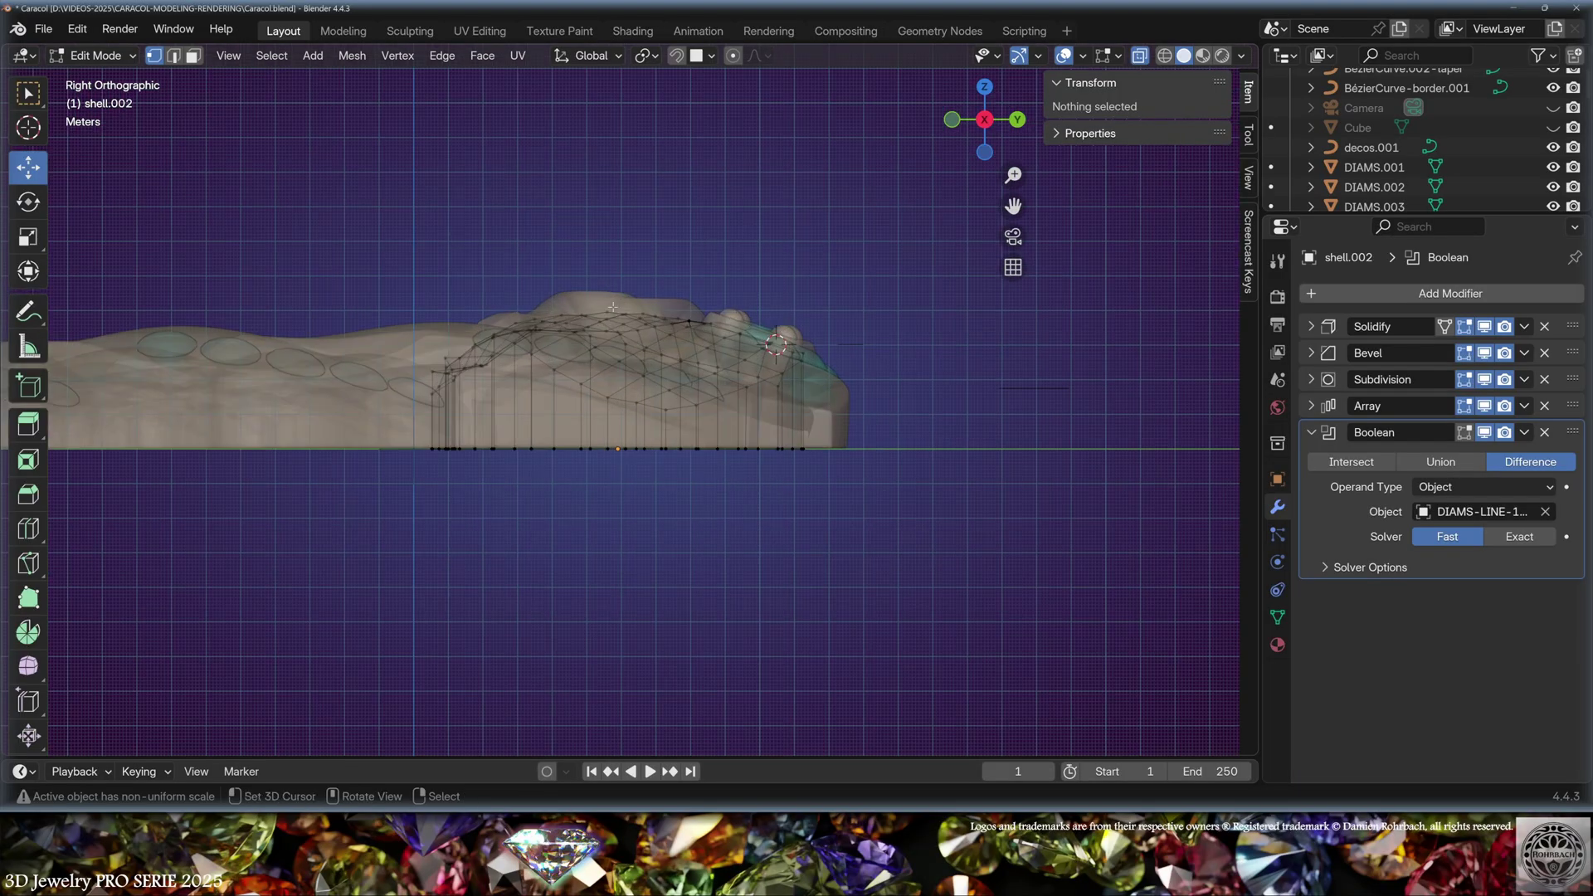
key("a")
key("n")
key("x")
left_click(926, 236)
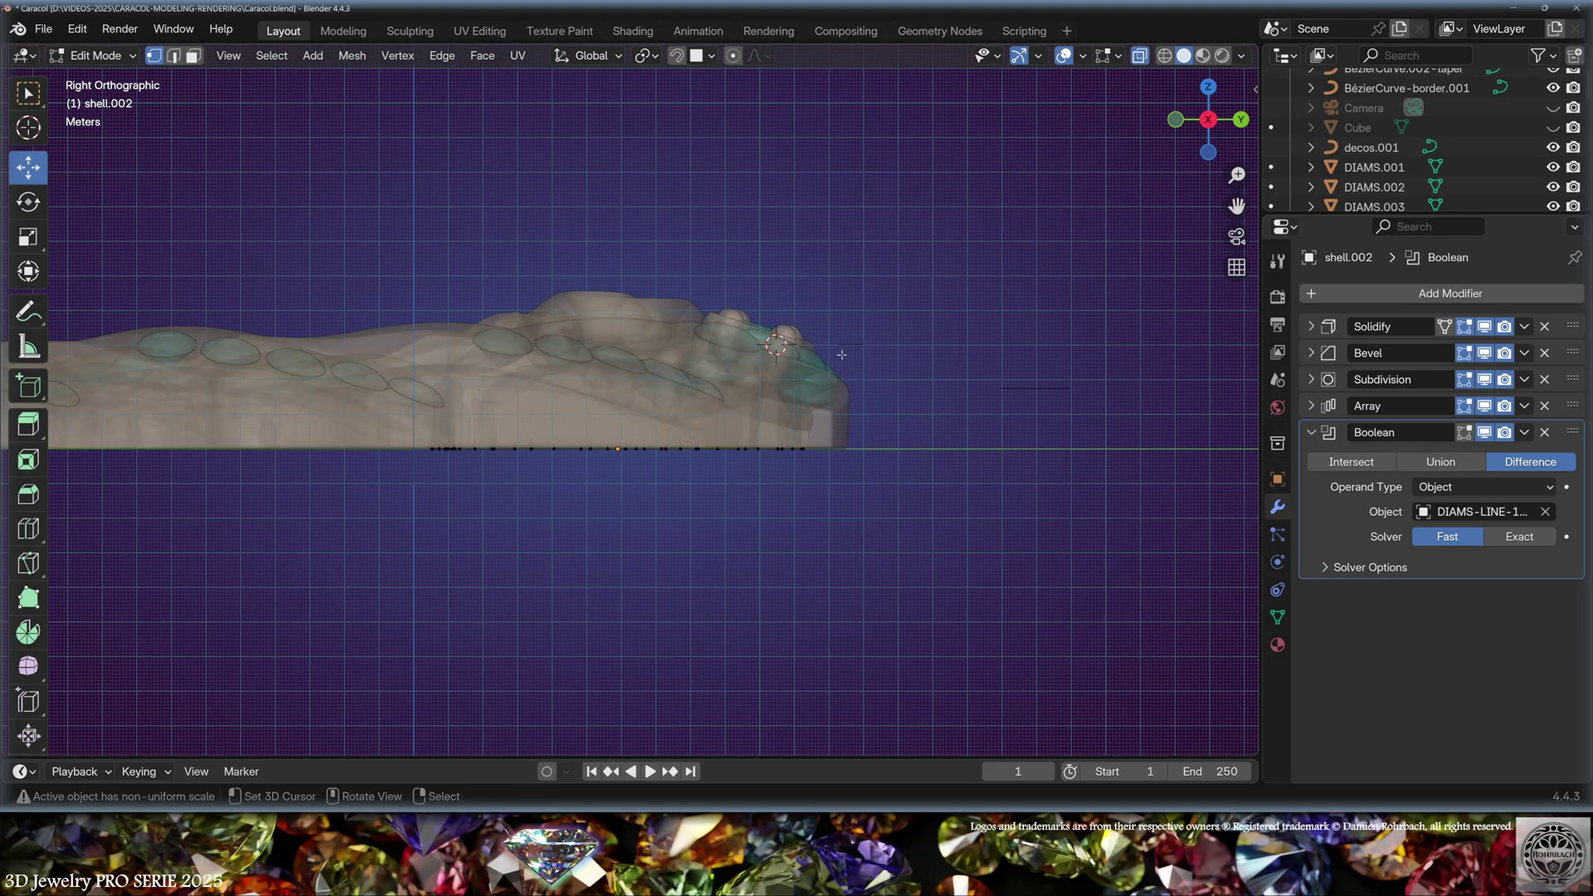
Step: Move the remaining bottom vertices 1 m down along Z
key("a")
key("g")
key("z")
key("minus")
key("1")
key("Return")
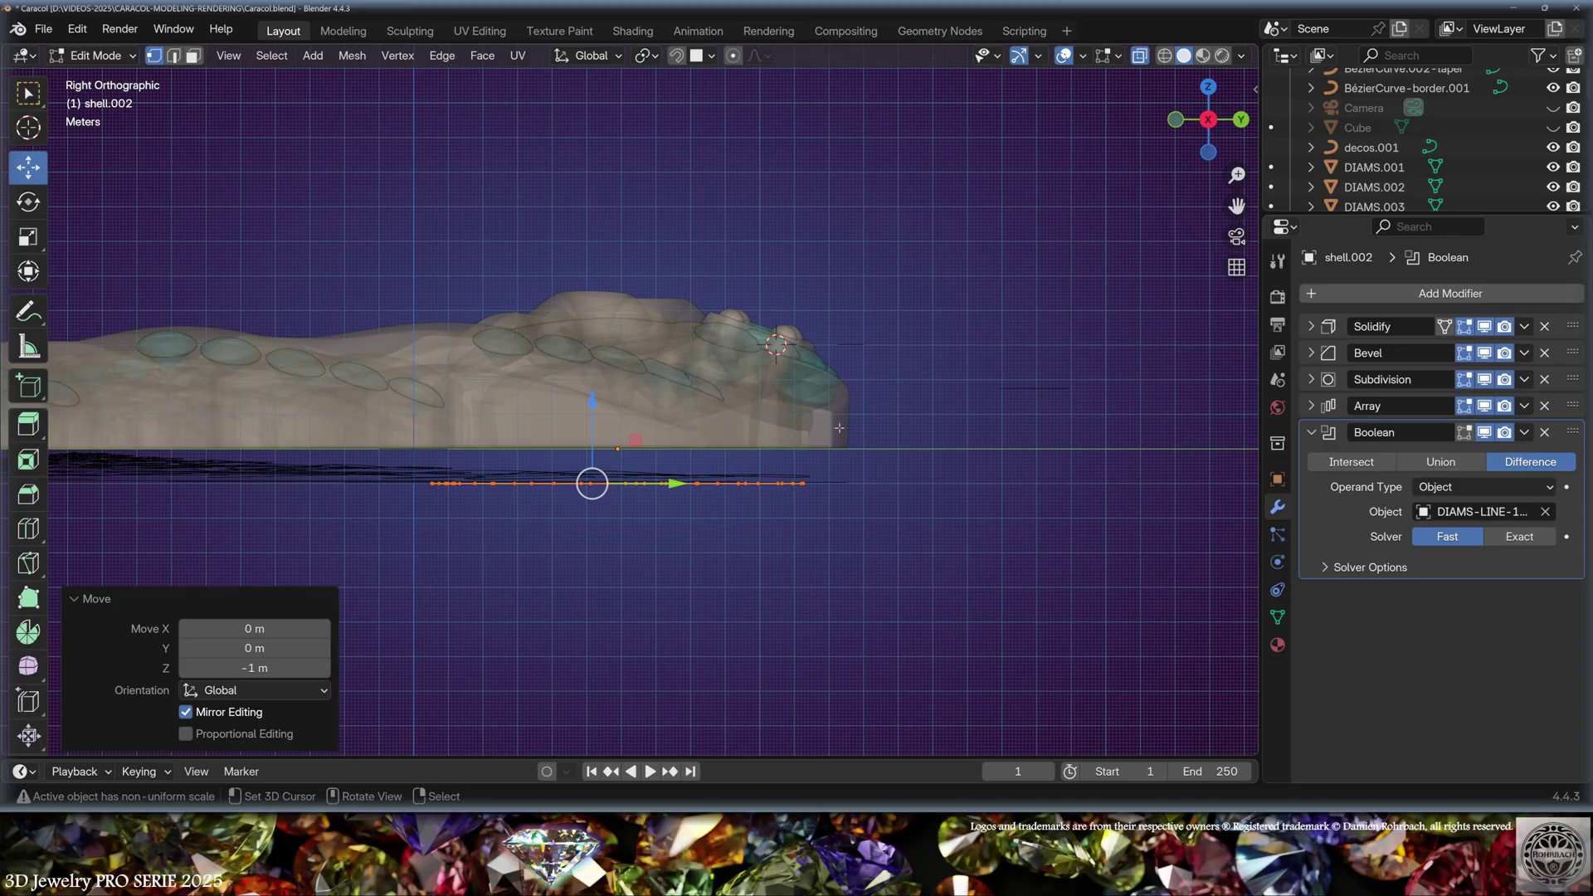
Step: Extrude the bottom edge -1.2 m into a band and flip its normals
key("e")
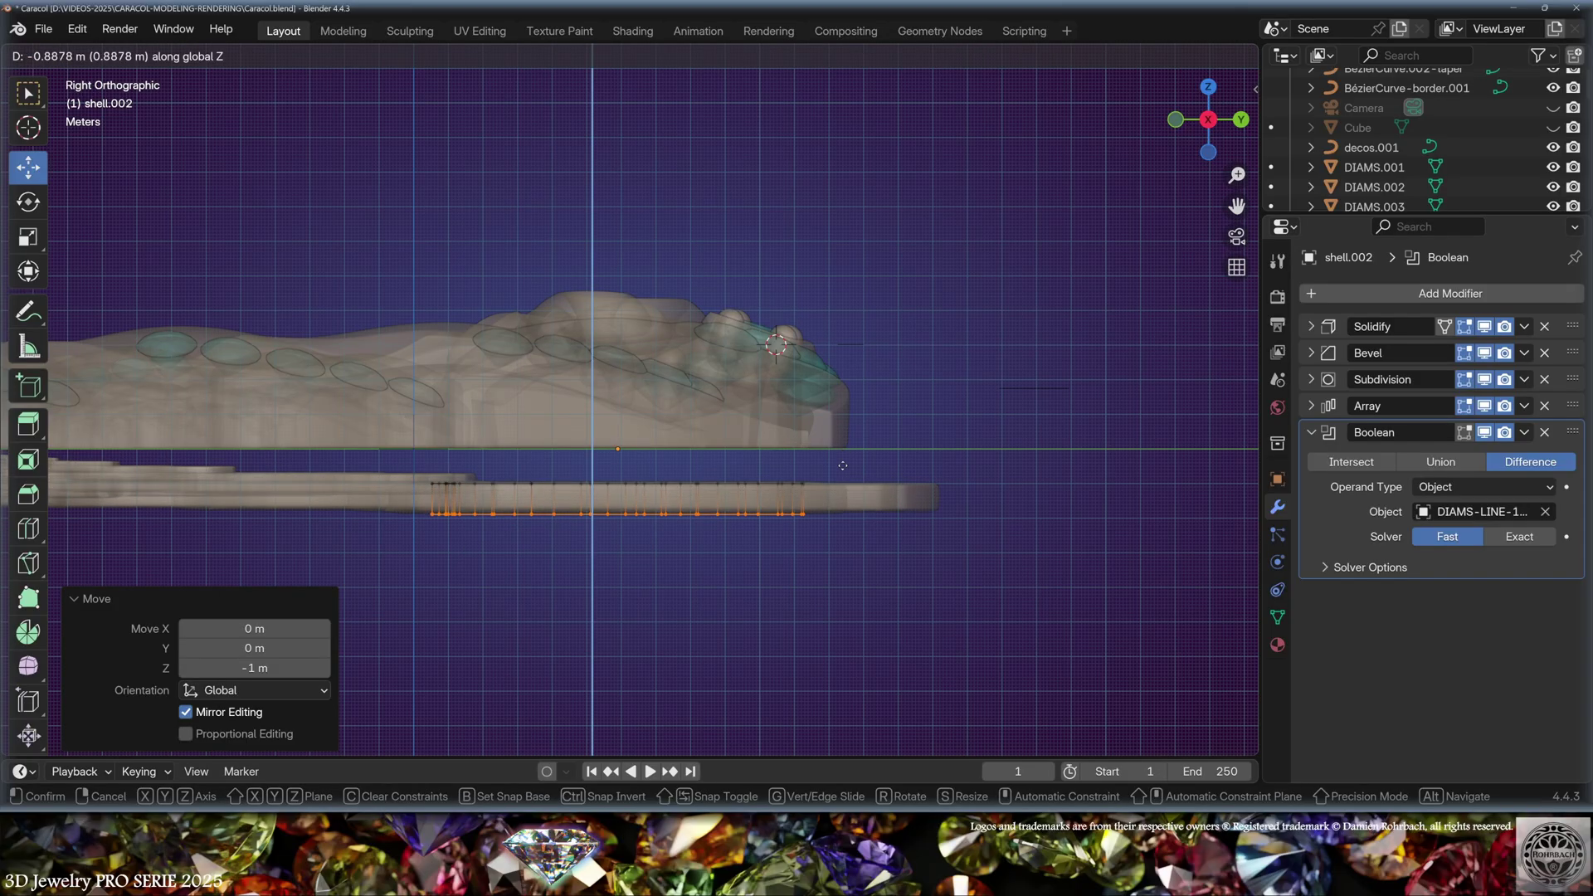
left_click(842, 465)
double_click(255, 669)
type("-1.2")
key("Return")
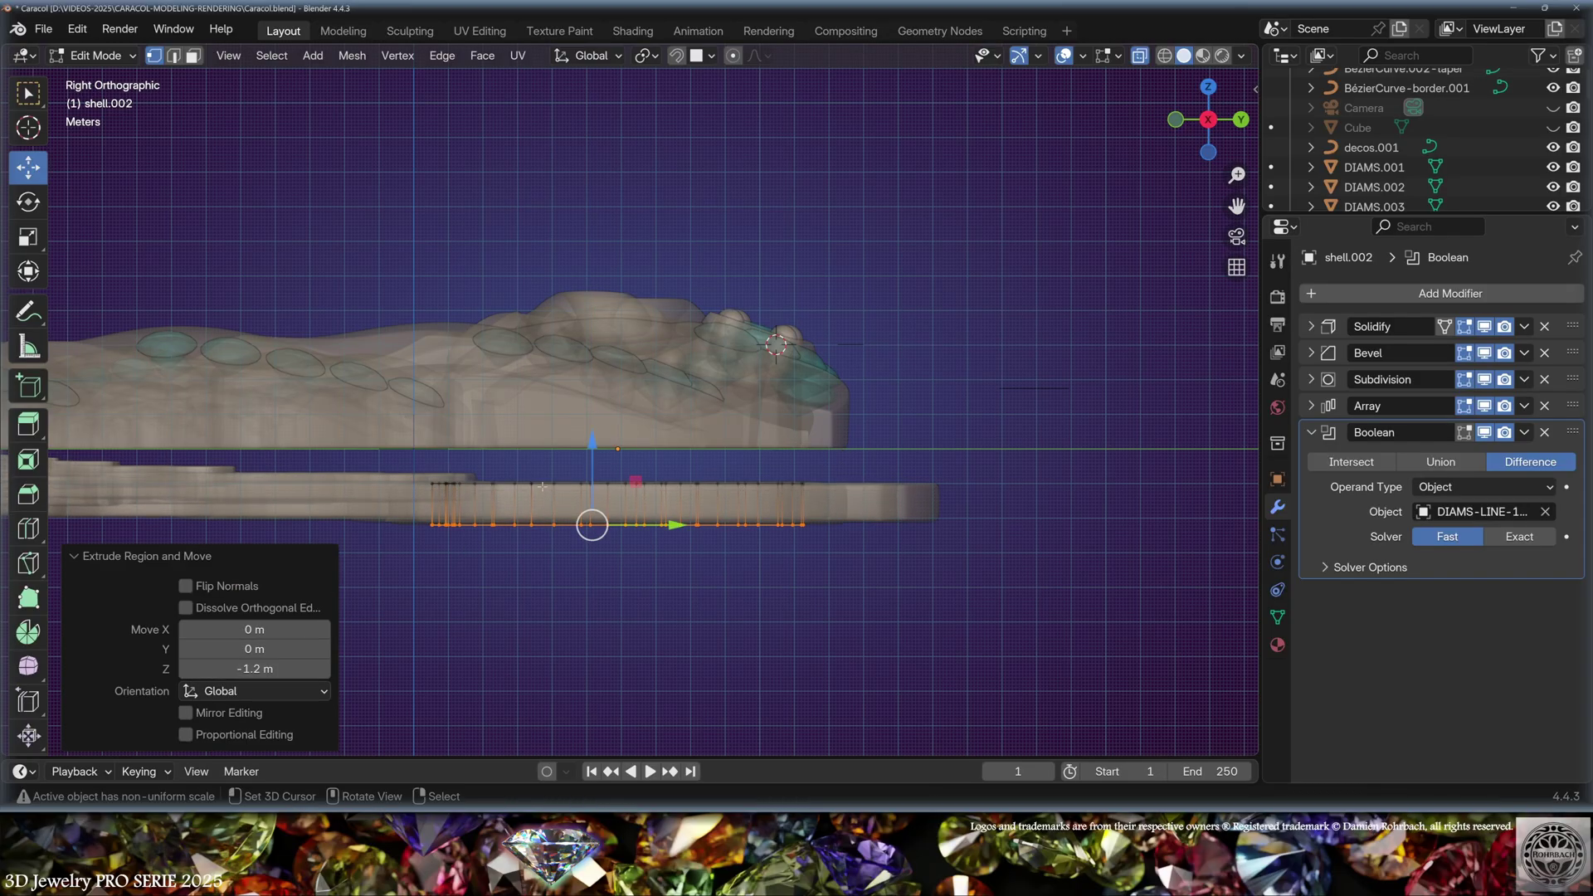
middle_click_drag(657, 466, 734, 363)
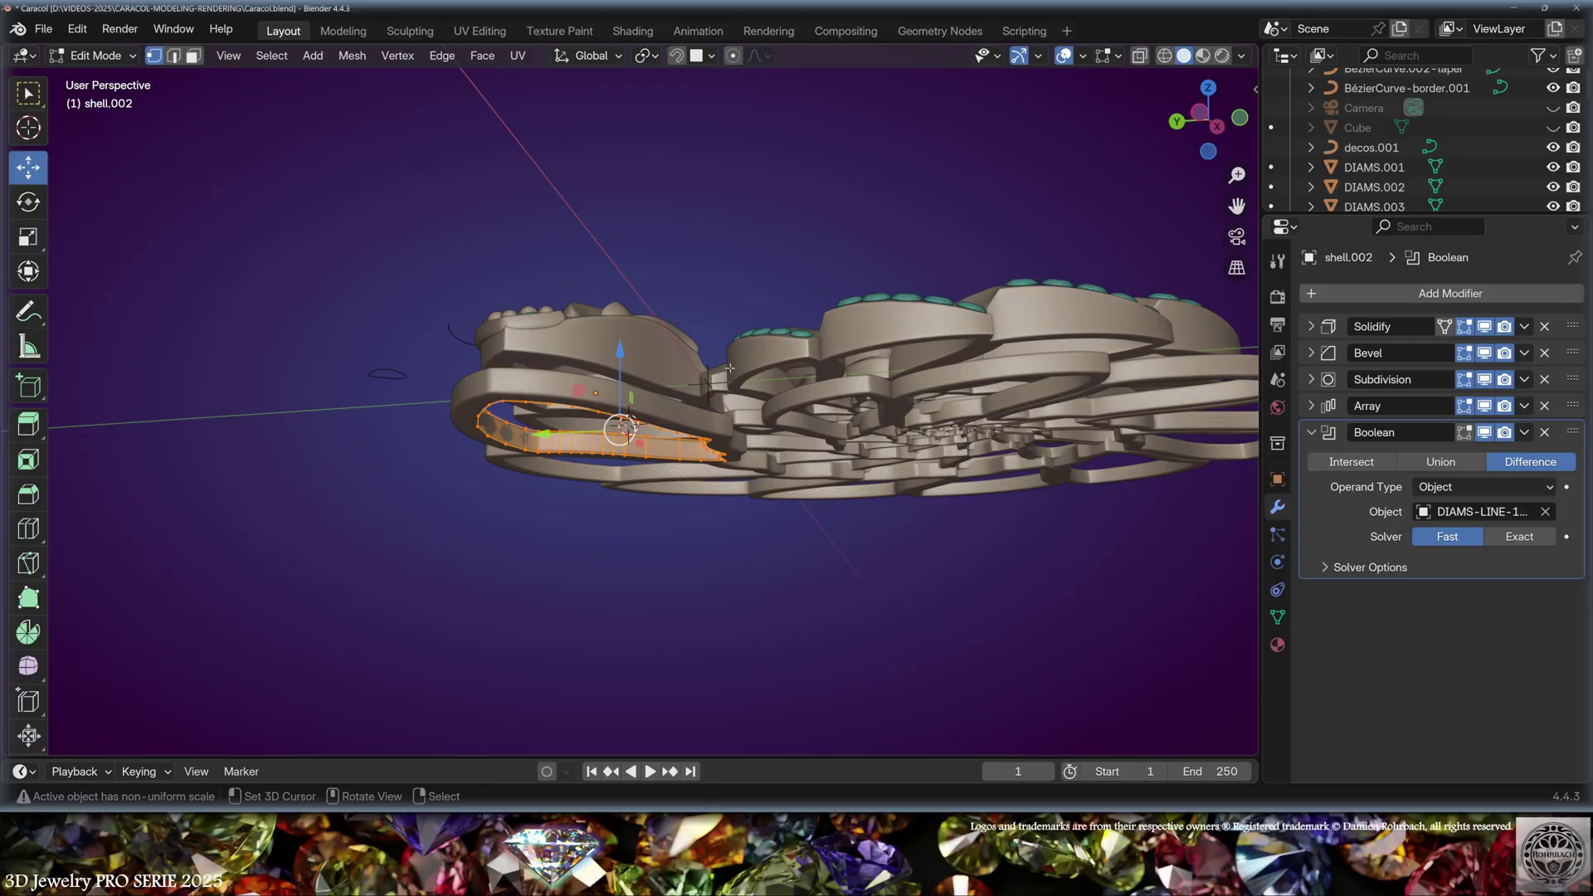
key("alt+n")
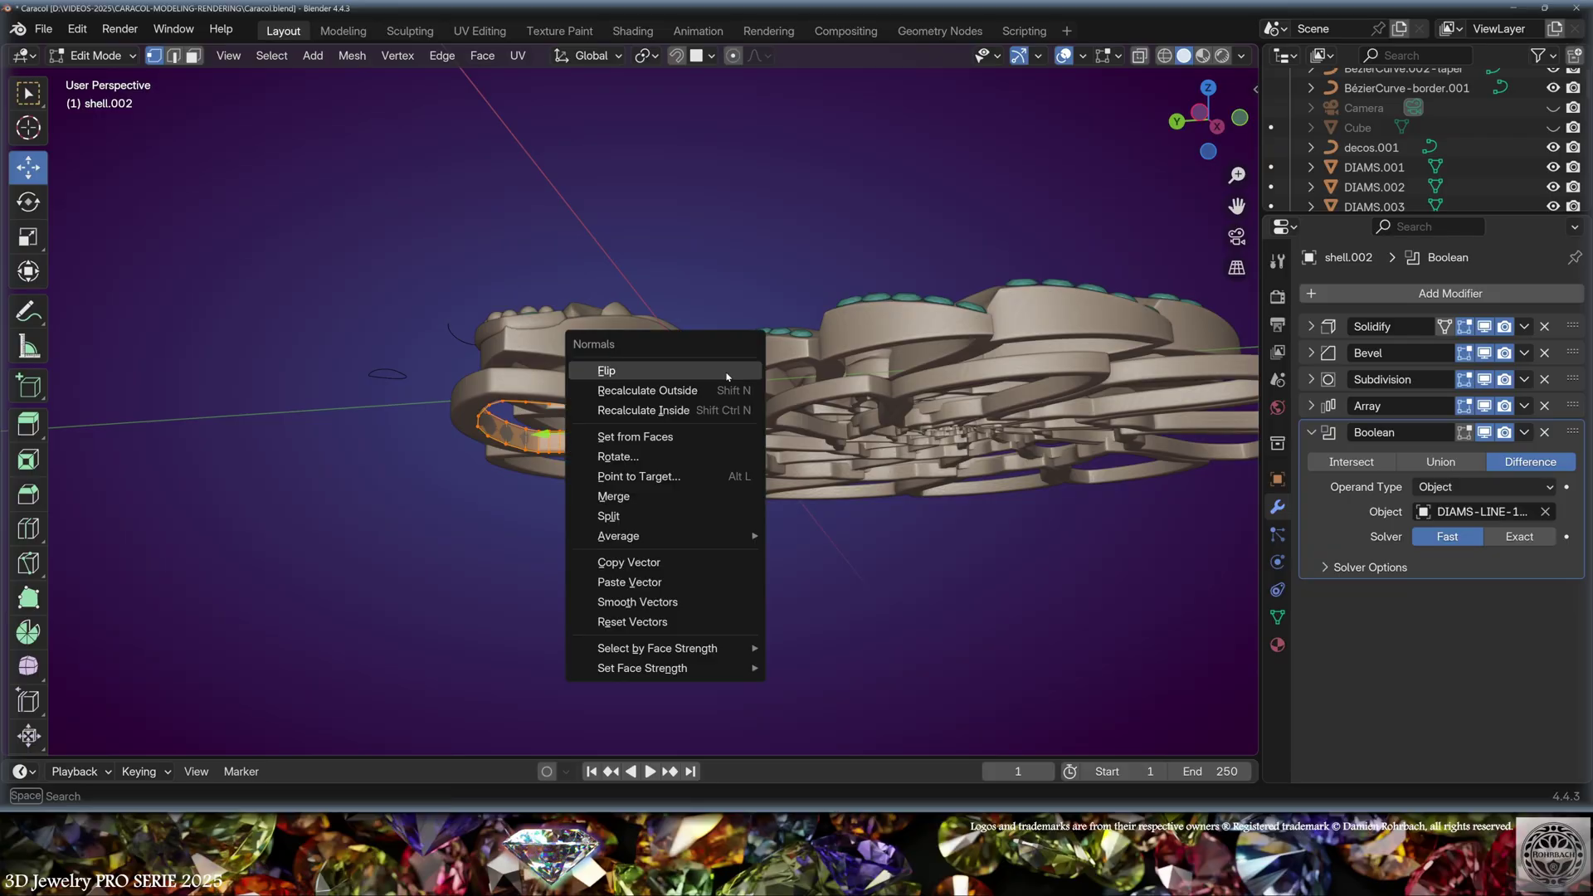
left_click(726, 376)
Step: Extrude the band's edge ring upward and add loop cuts across the band
mouse_move(727, 376)
middle_mouse_down()
mouse_move(859, 238)
mouse_move(659, 579)
mouse_move(597, 465)
mouse_move(747, 357)
middle_mouse_up()
key("g")
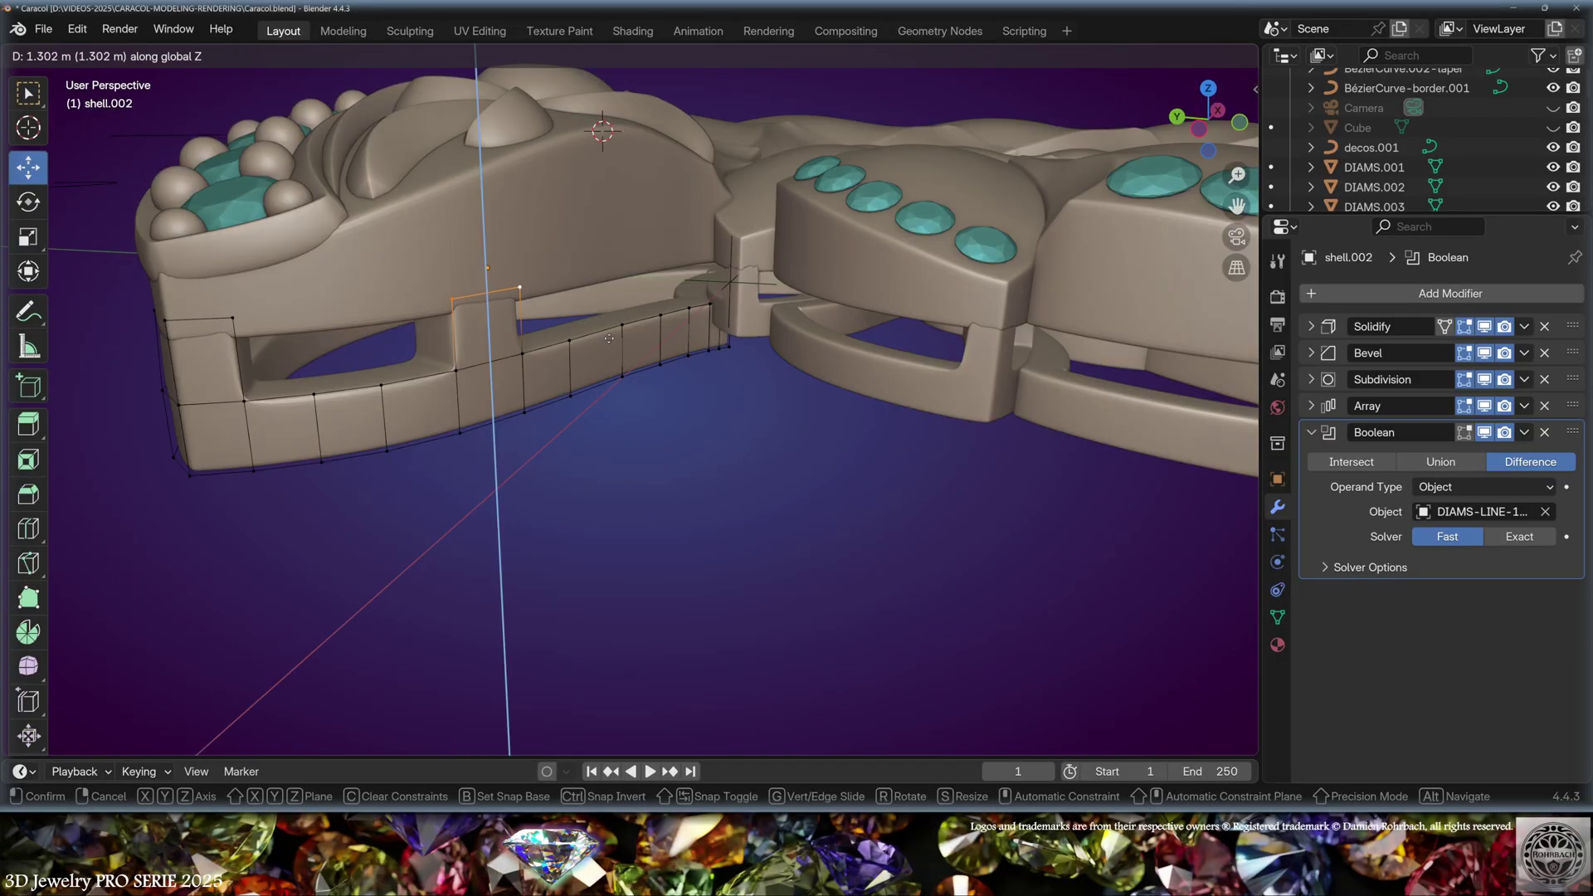
left_click(659, 336)
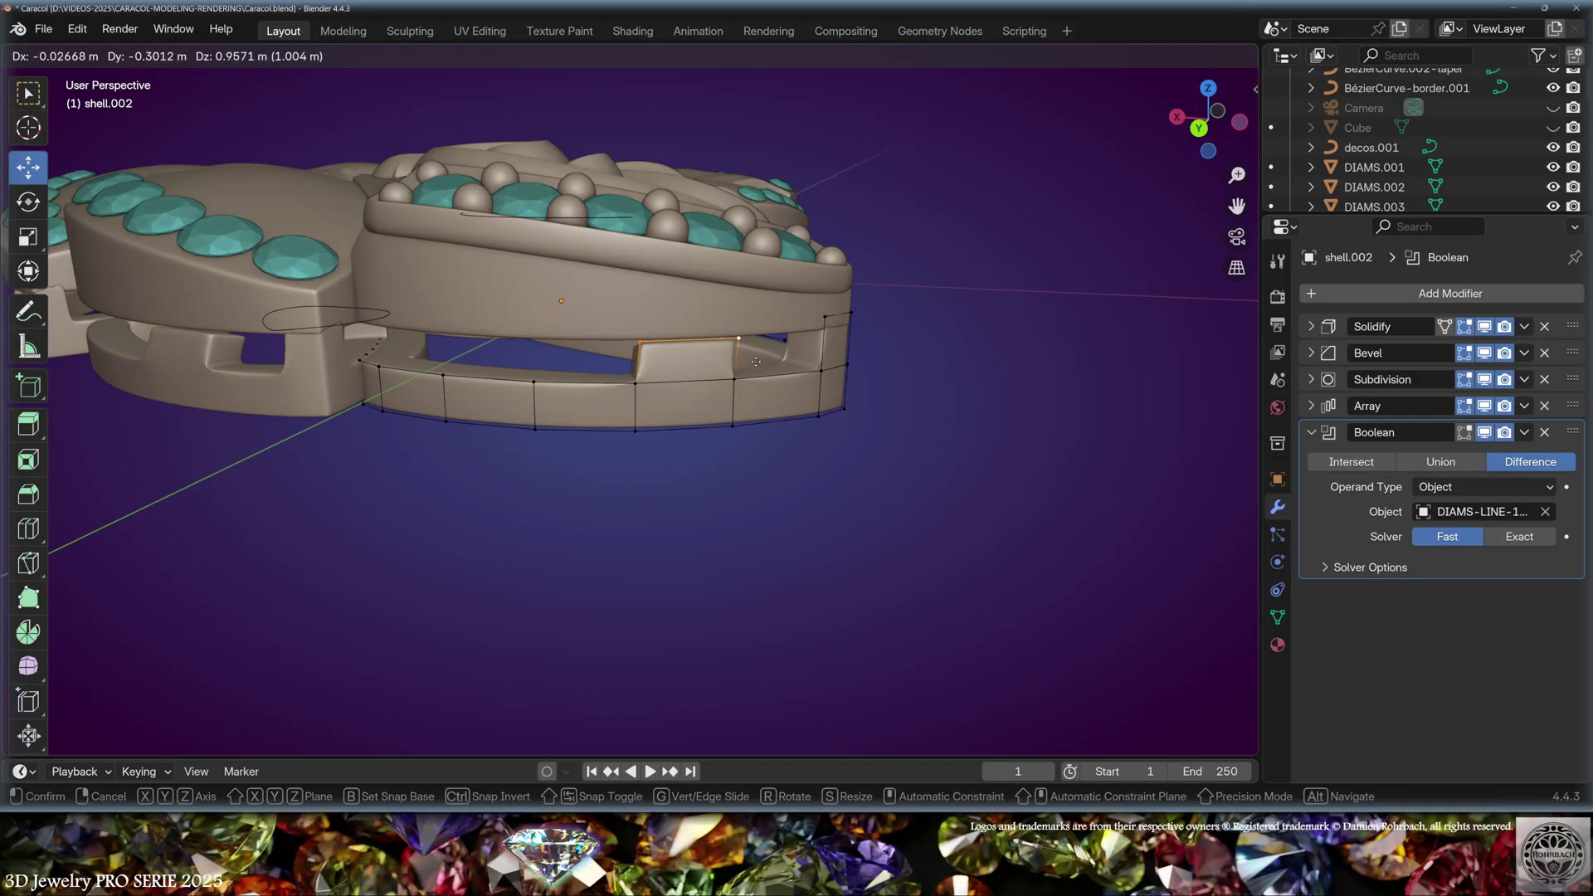
key("z")
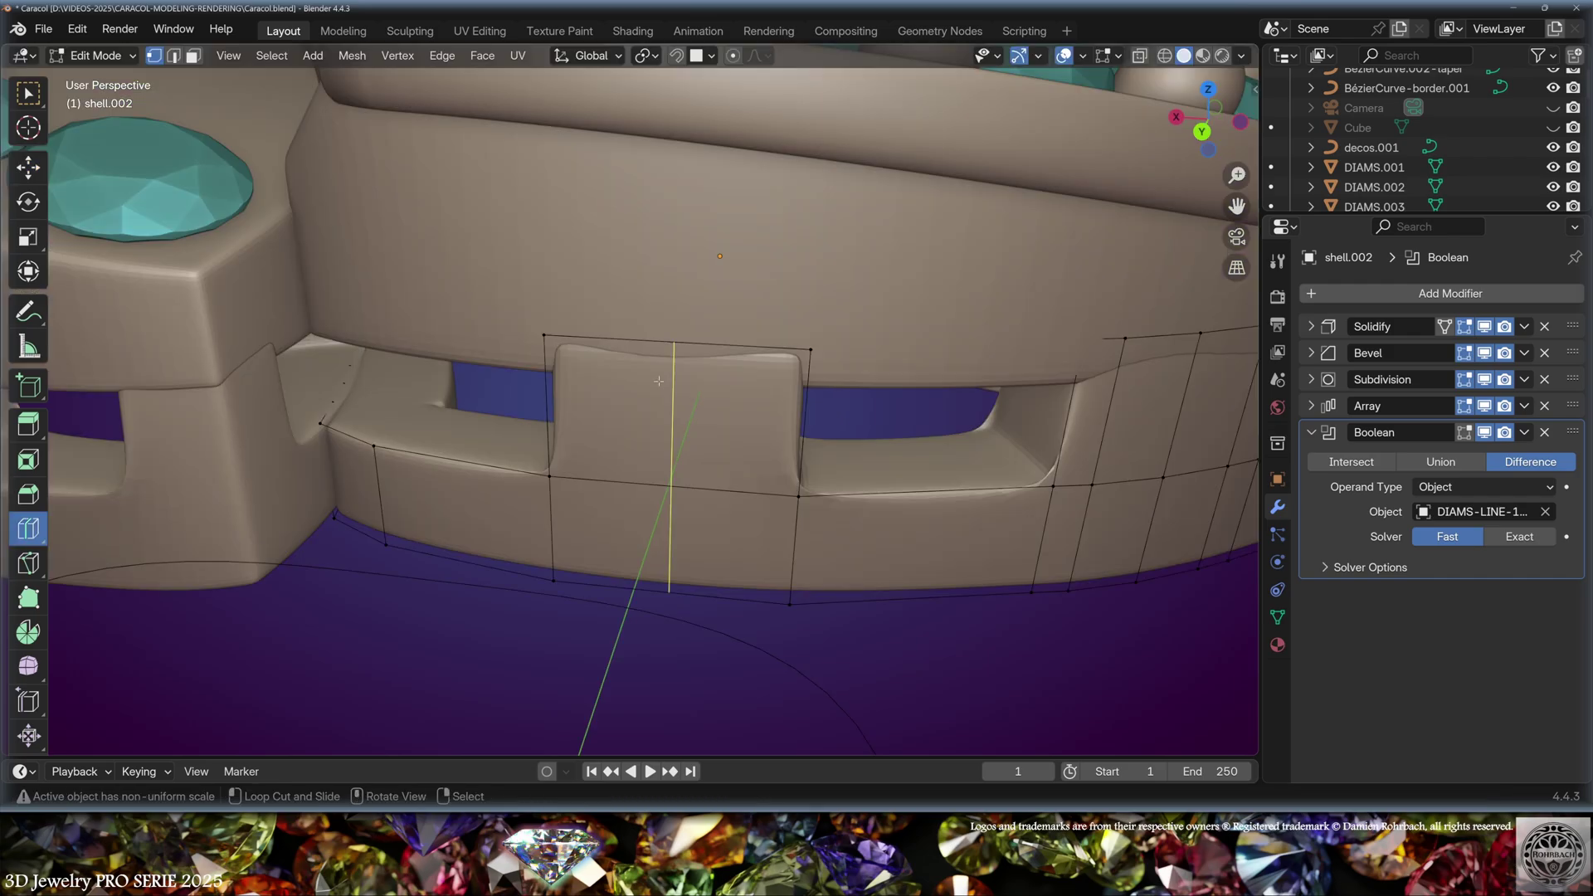
left_click(672, 348)
left_click_drag(615, 339, 582, 335)
left_click_drag(735, 346, 780, 349)
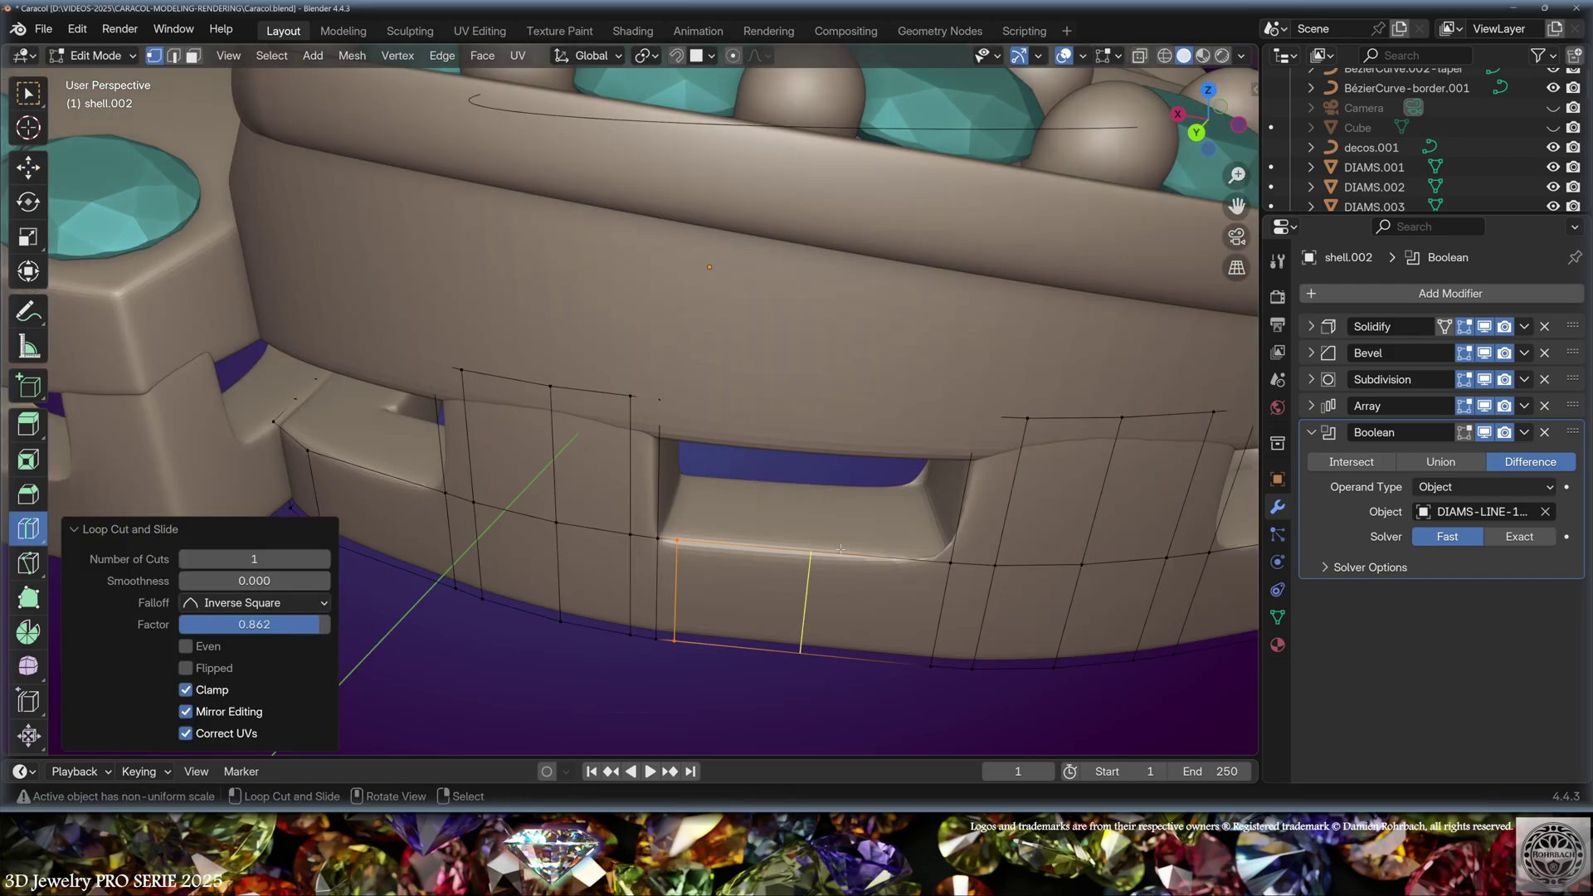
key("g")
key("g")
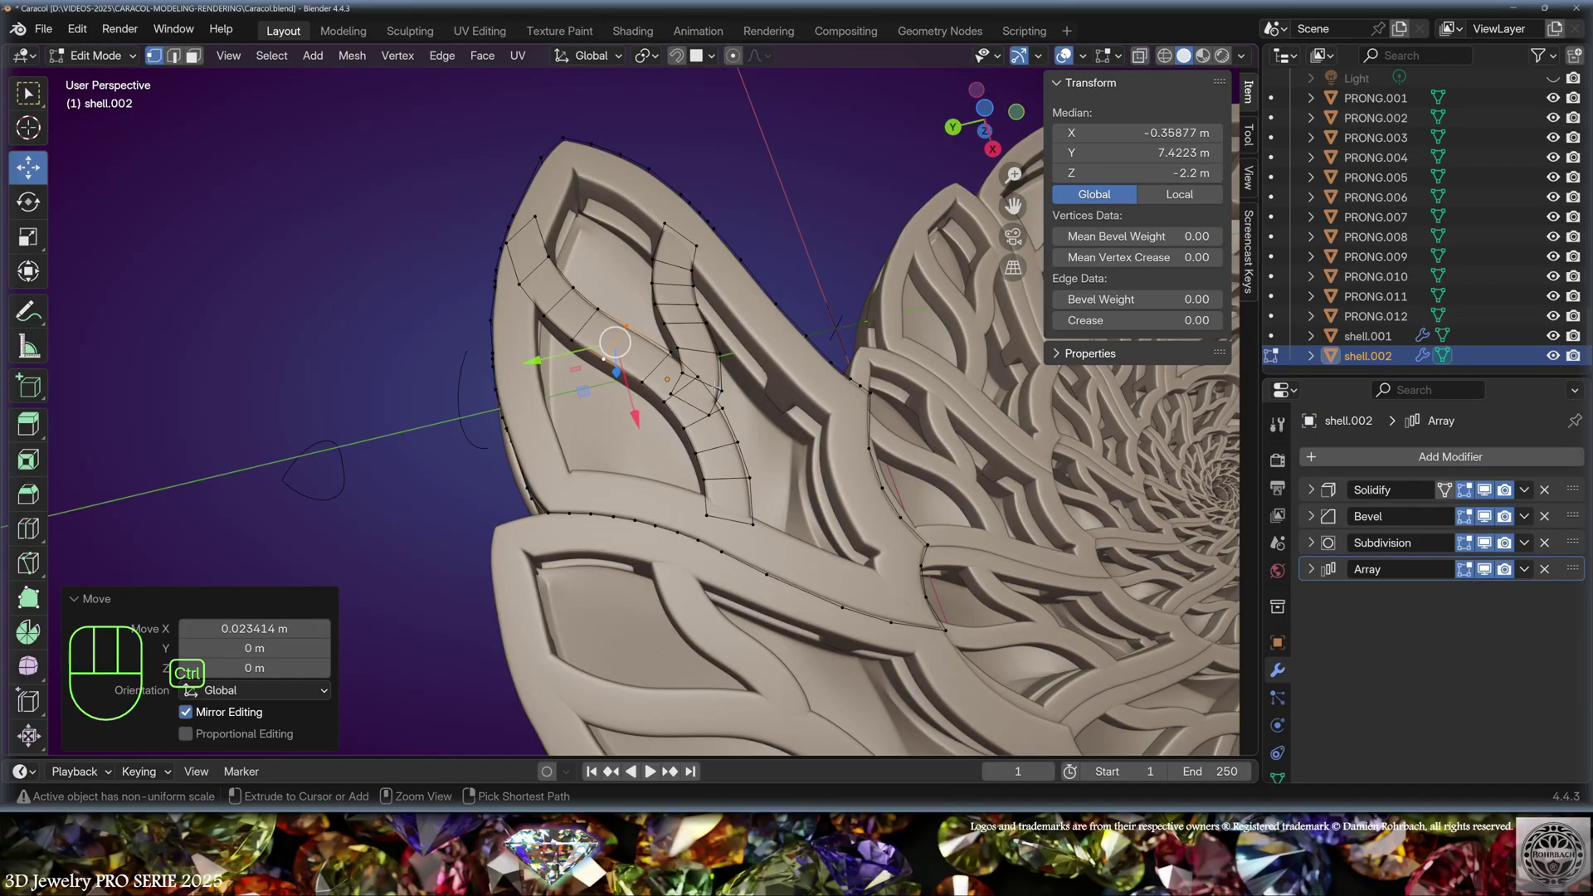
Step: From underneath, nudge the band's rung edges into position and save Caracol.blend
key("ctrl+KP_7")
left_click(289, 416)
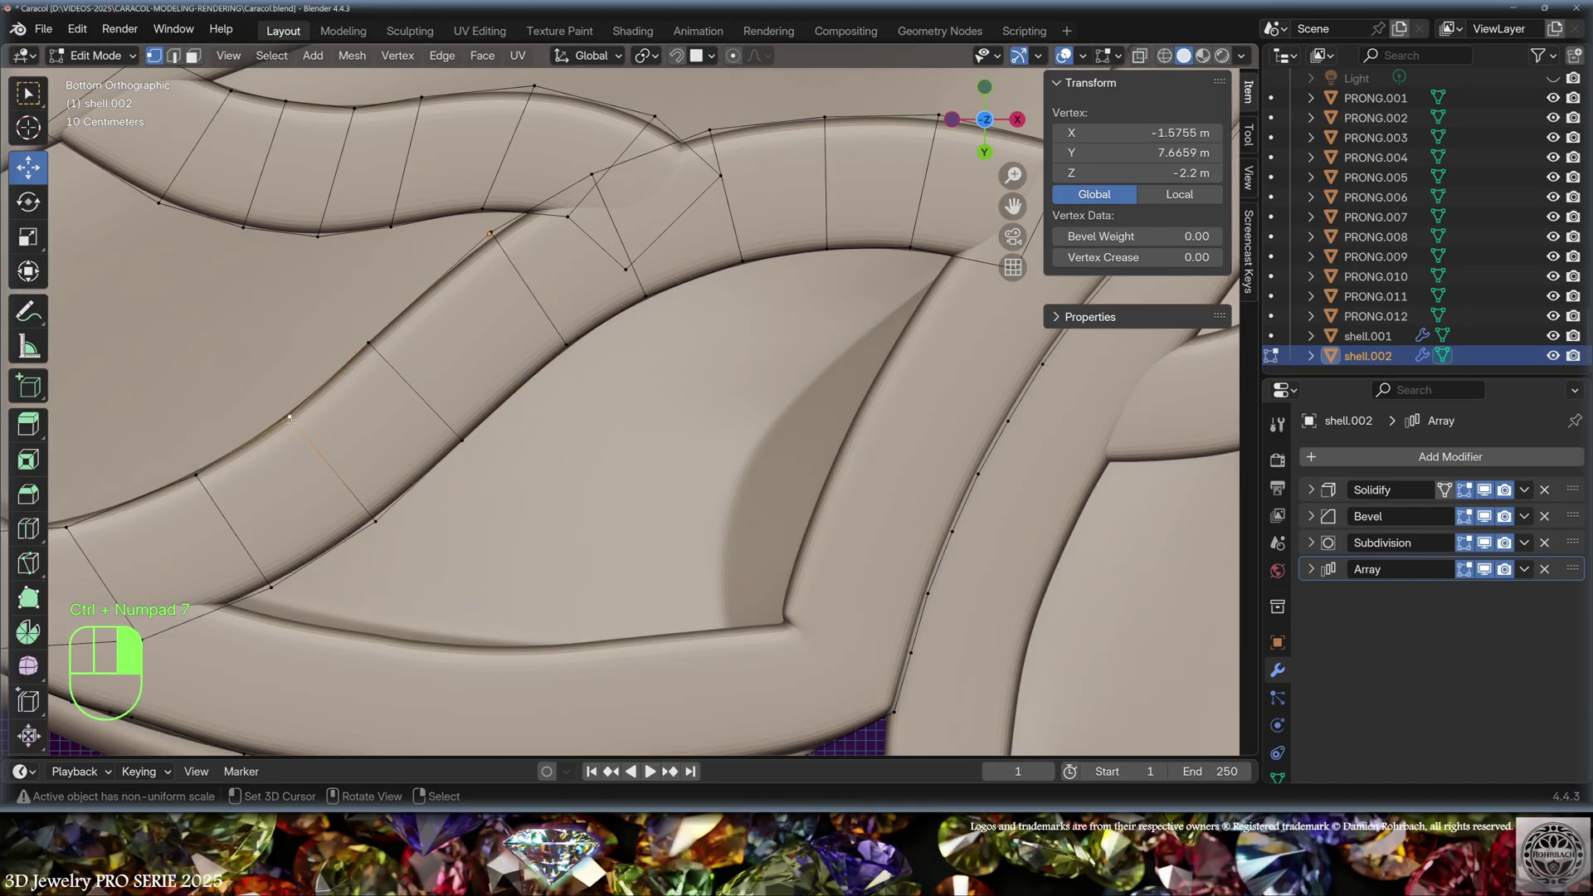
left_click(375, 521, "shift")
scroll(415, 464, "down", 3)
middle_click_drag(503, 394, 555, 433, "shift")
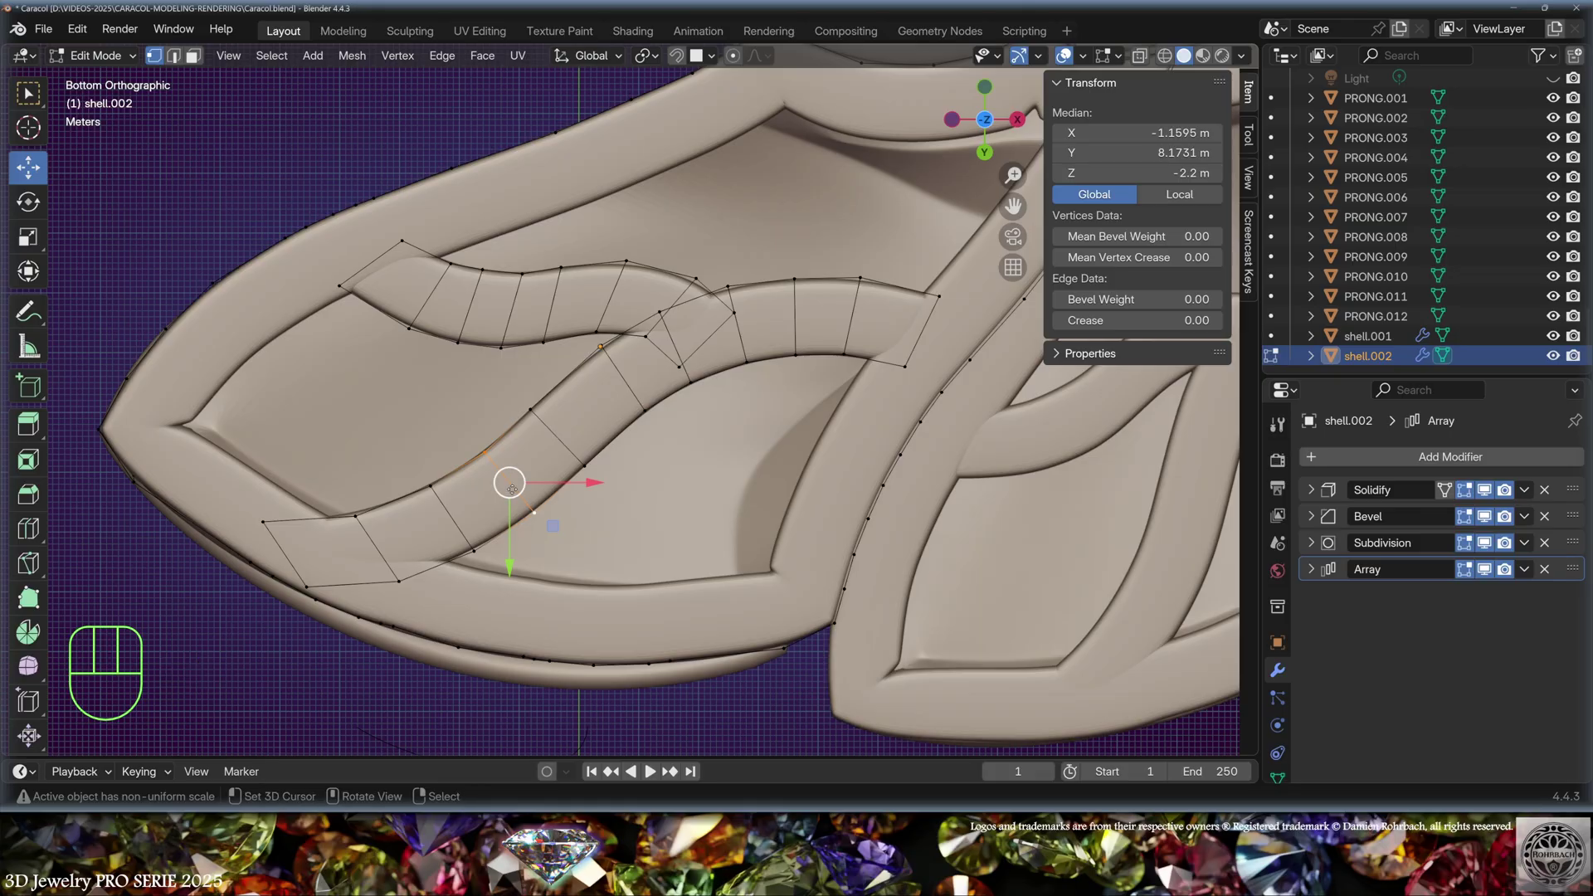
key("g")
left_click(572, 455)
scroll(573, 455, "down", 1)
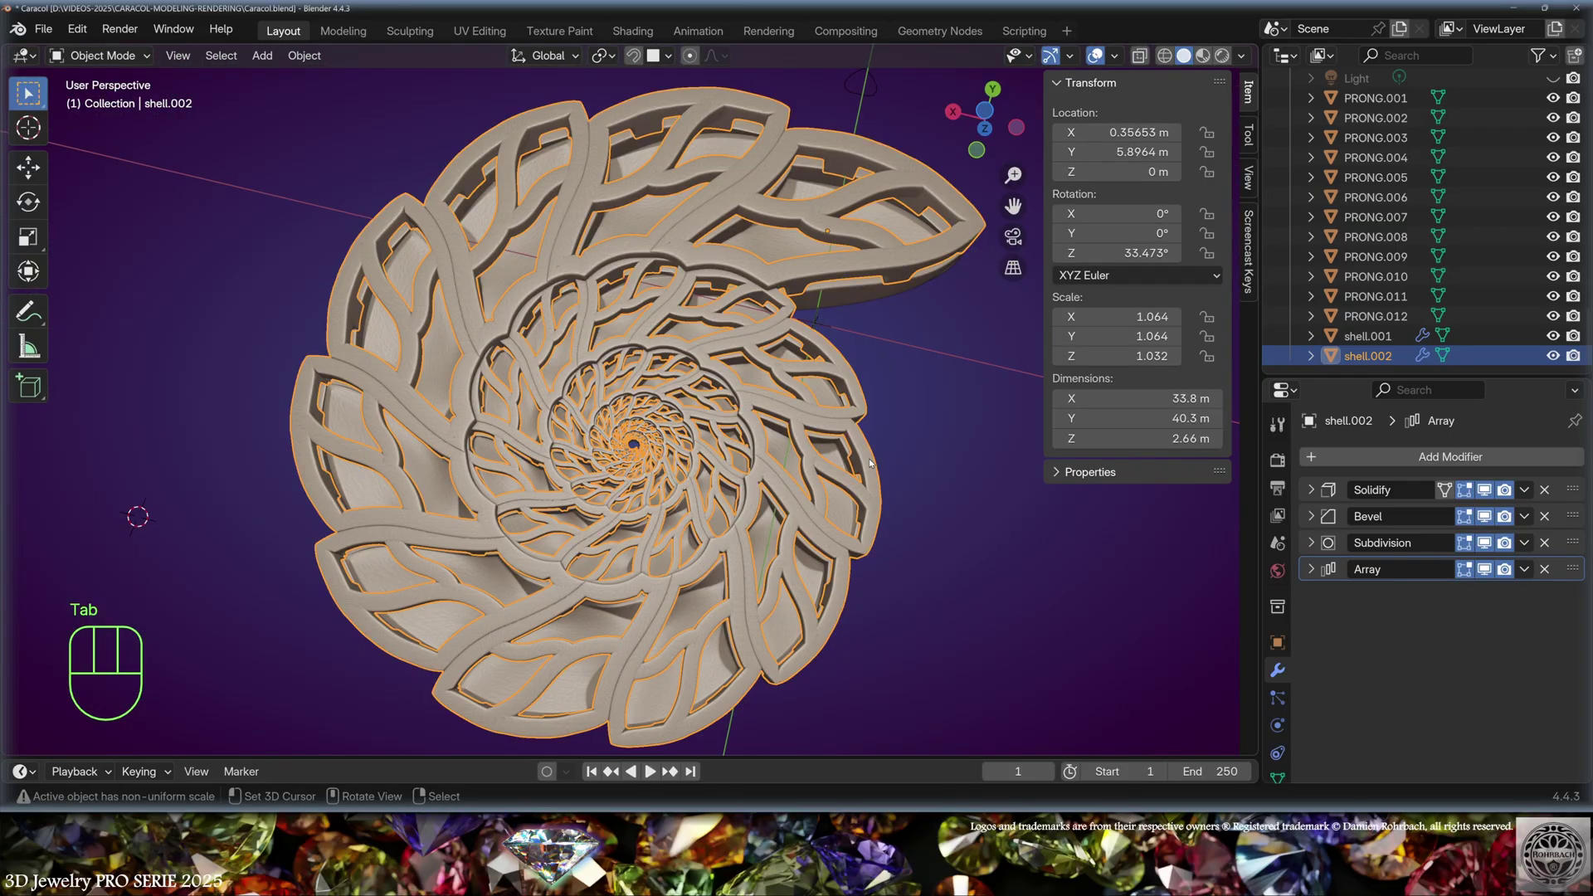
key("ctrl+s")
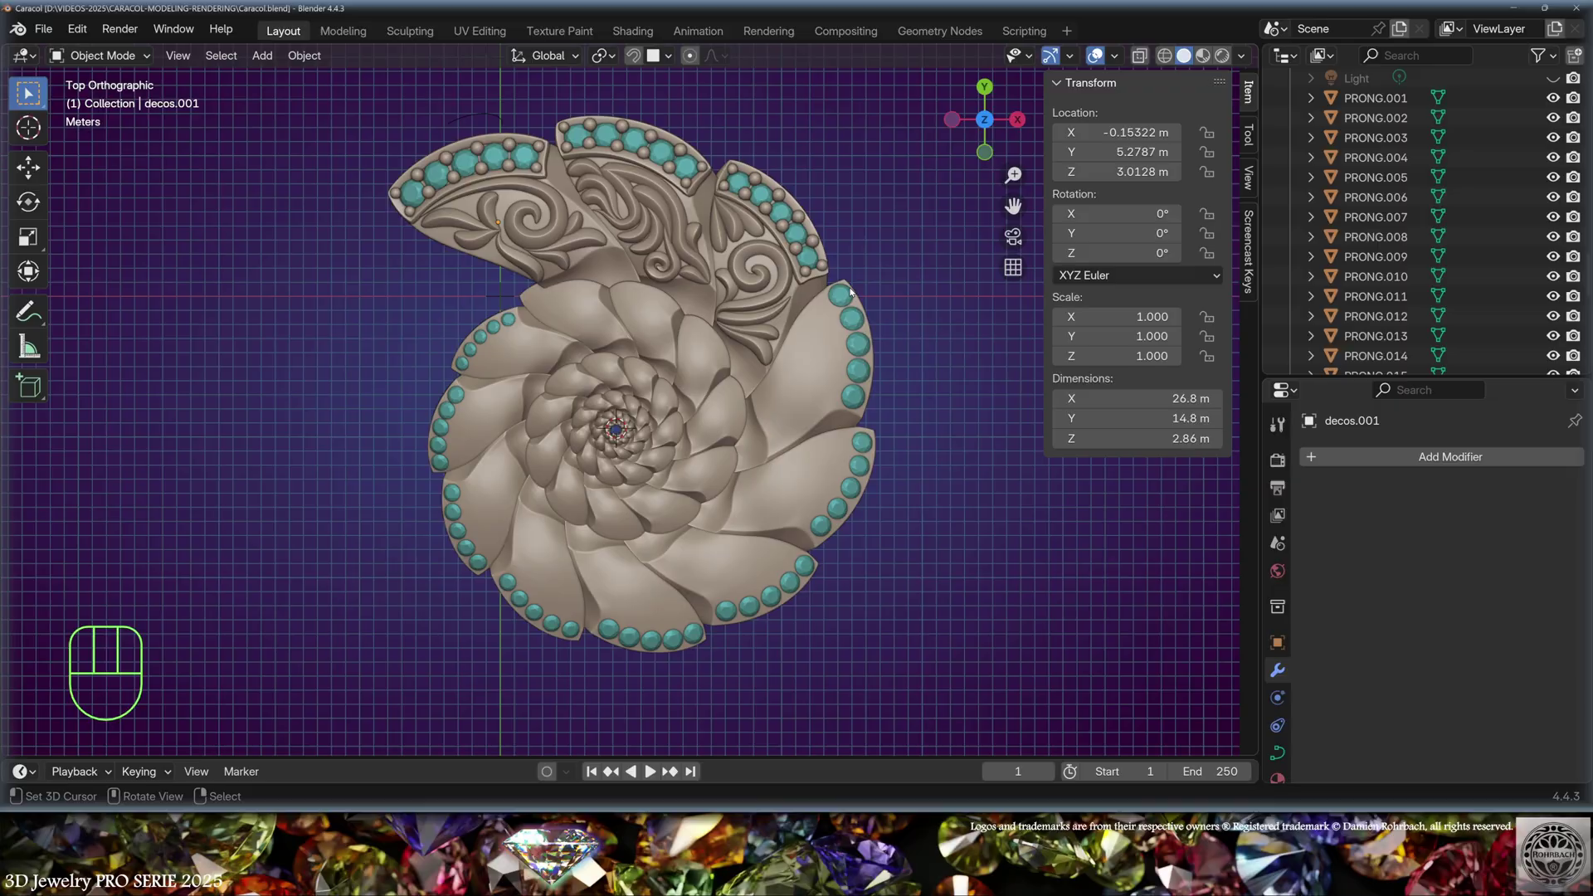
Step: Duplicate a diamond to the shell centre with zero rotation and frame it
right_click(848, 292)
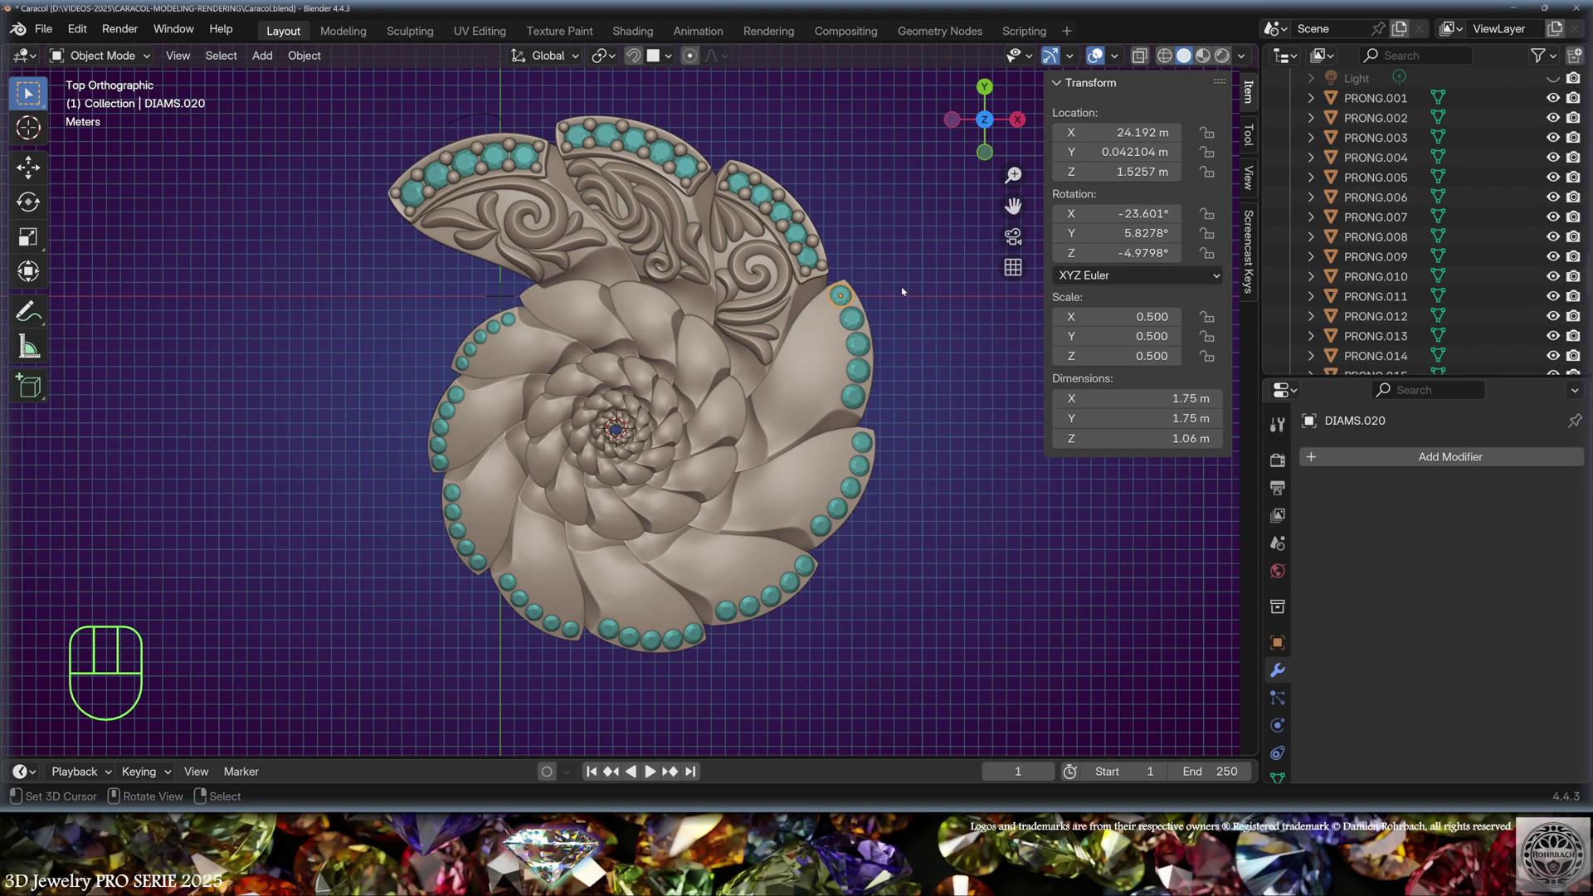
key("shift+d")
left_click(618, 429)
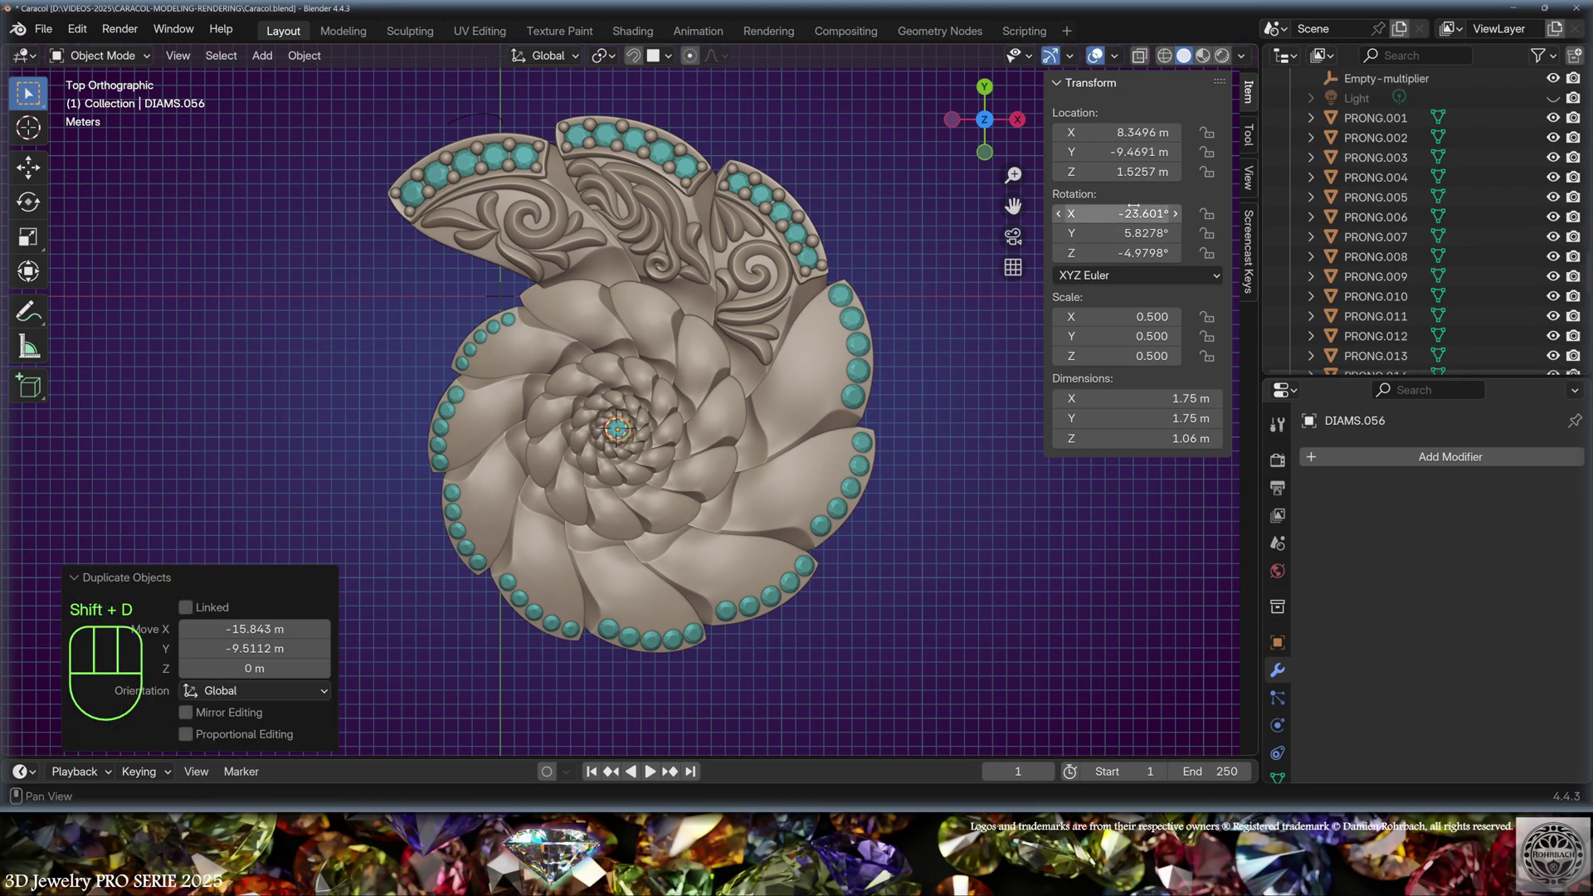
left_click_drag(1112, 213, 1112, 253)
type("0")
key("Return")
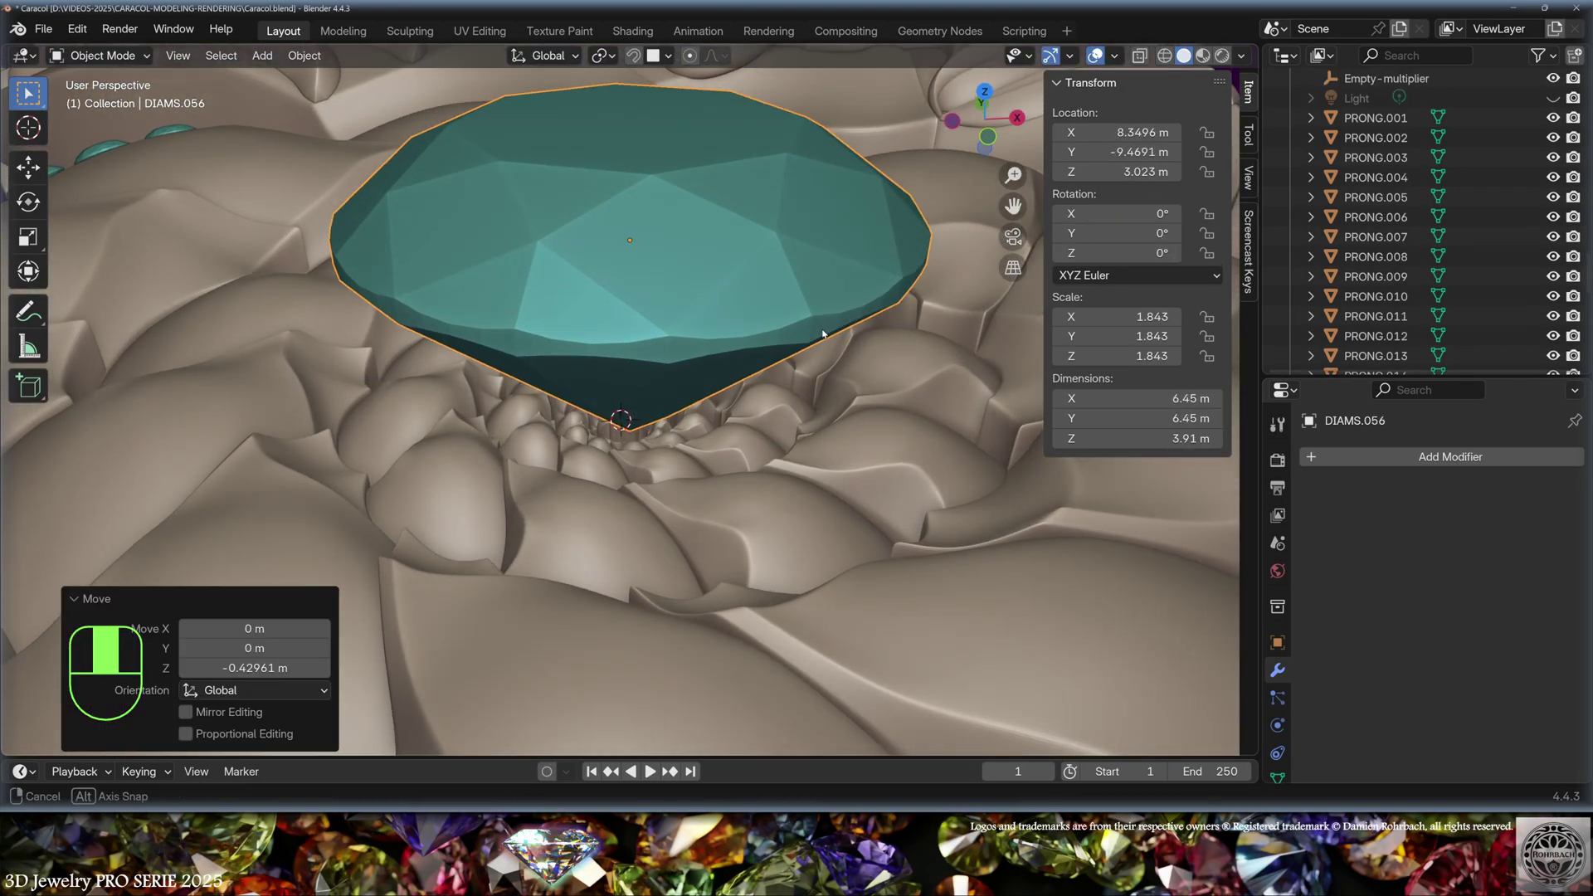
middle_click_drag(788, 324, 805, 306)
key("KP_5")
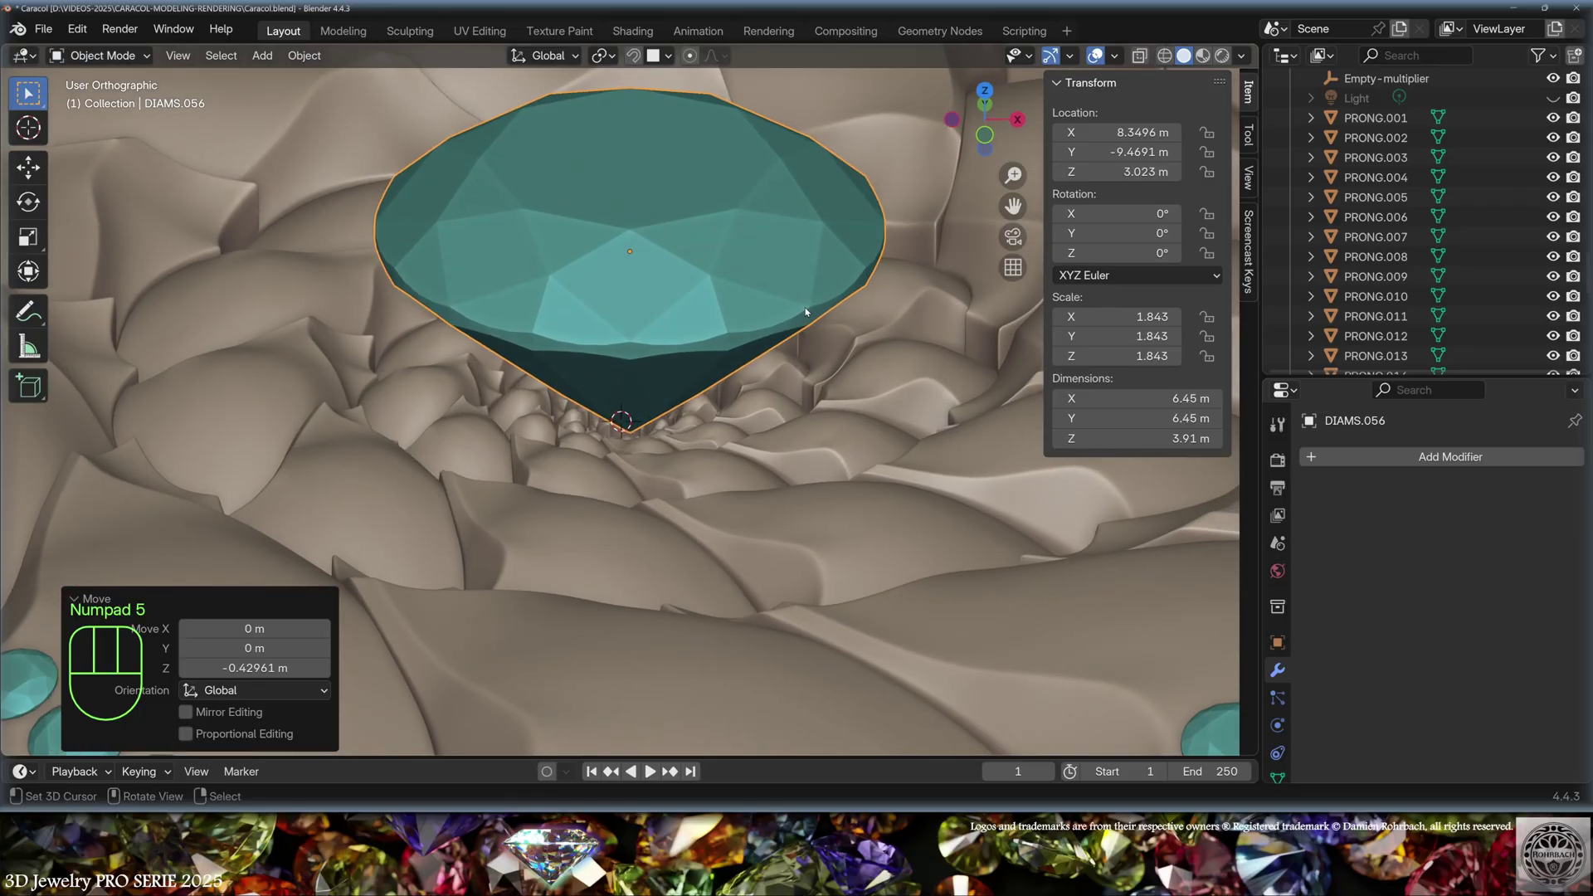
key("KP_7")
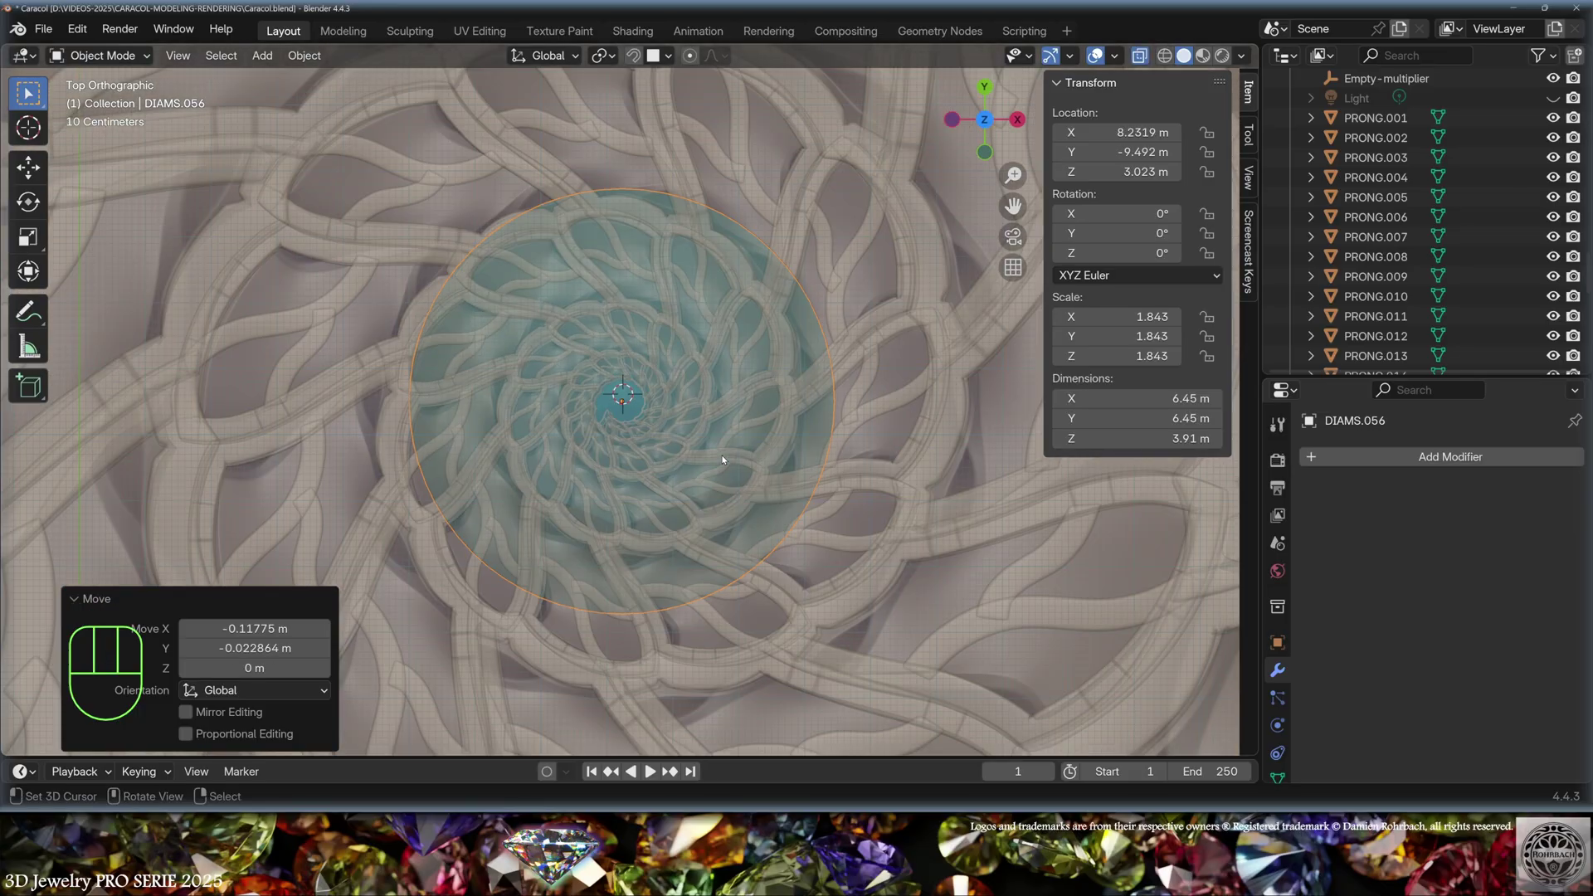
key("alt+z")
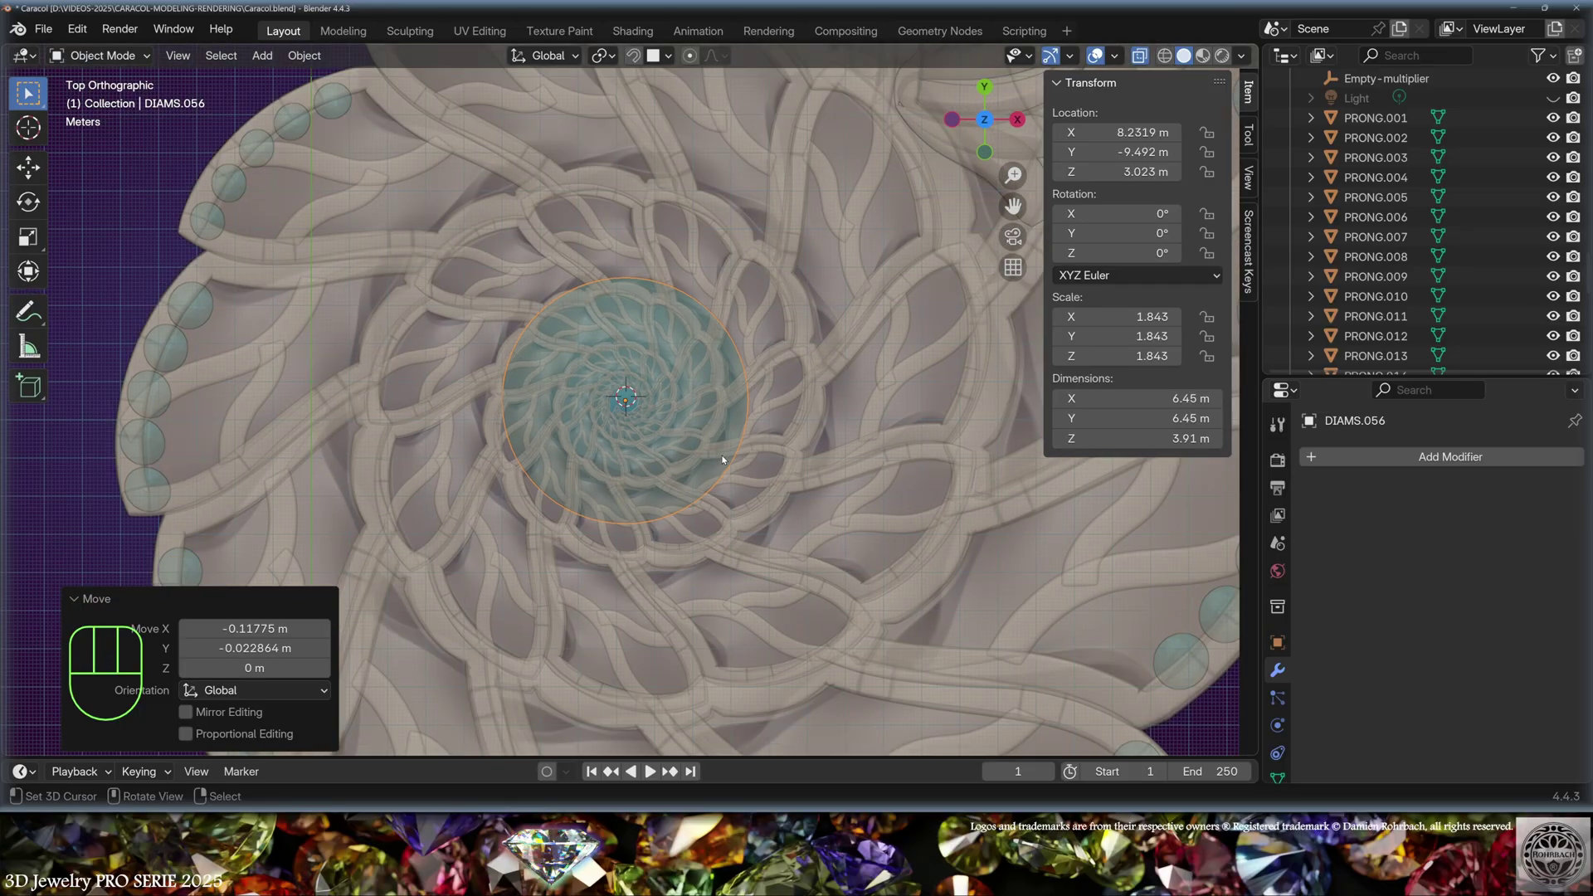
key("KP_Decimal")
middle_click_drag(723, 459, 373, 102)
Step: Add a UV sphere at the stone with 80 segments and 40 rings
key("shift+s")
key("shift+a")
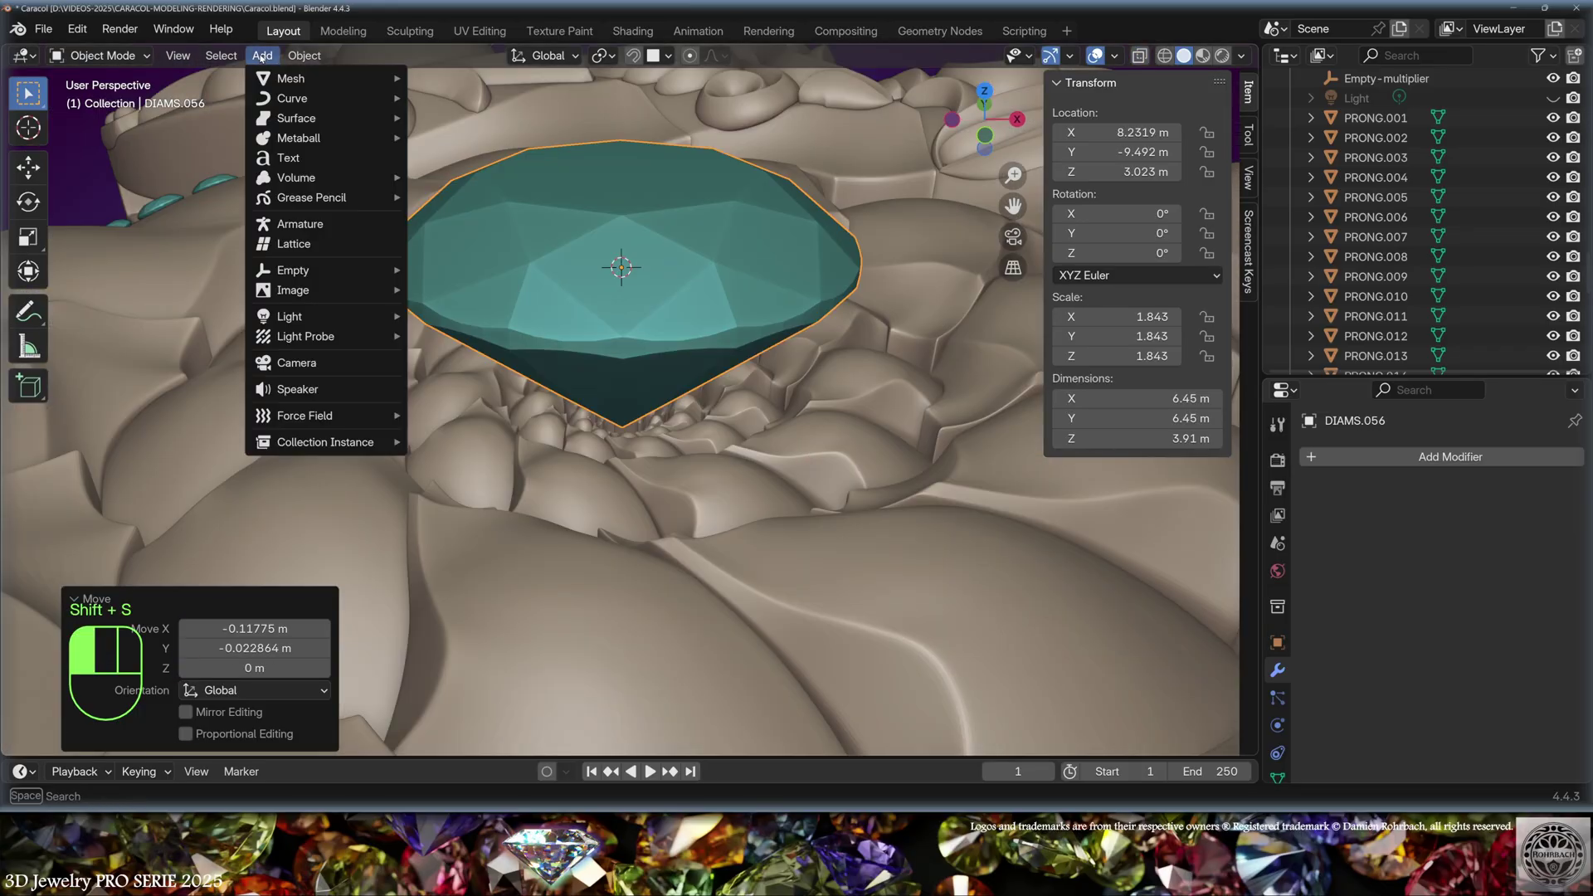
mouse_move(373, 75)
left_click(490, 143)
double_click(254, 524)
type("80")
key("Tab")
type("40")
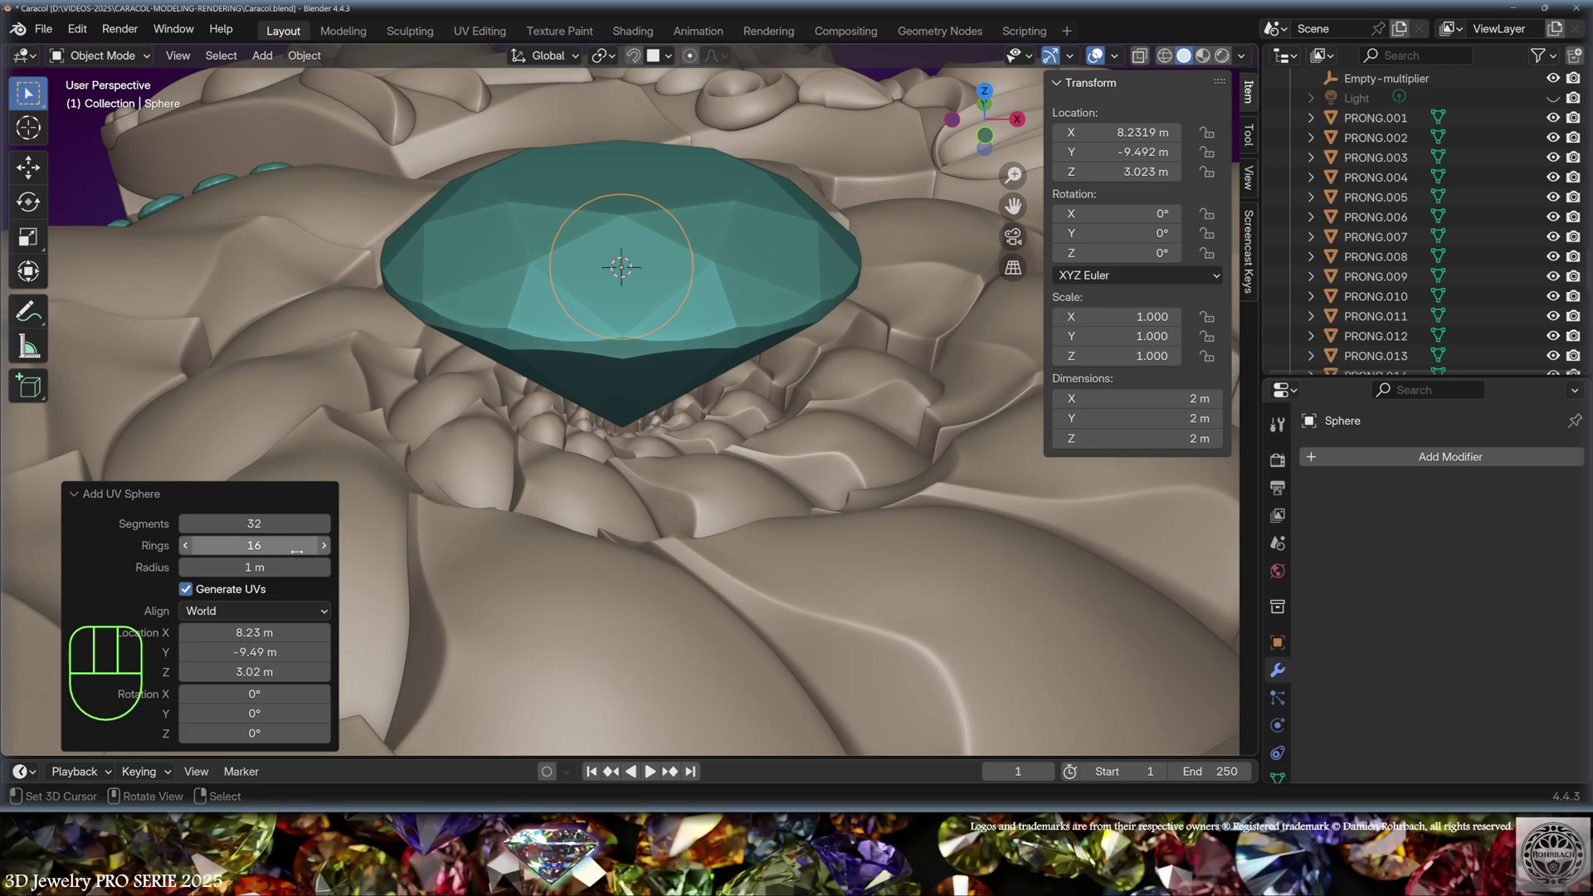
key("Return")
Step: Scale the sphere to about 3.95 and delete its upper half, leaving a cup
key("KP_5")
key("KP_5")
key("KP_5")
key("KP_1")
key("s")
left_click(836, 324)
key("alt+z")
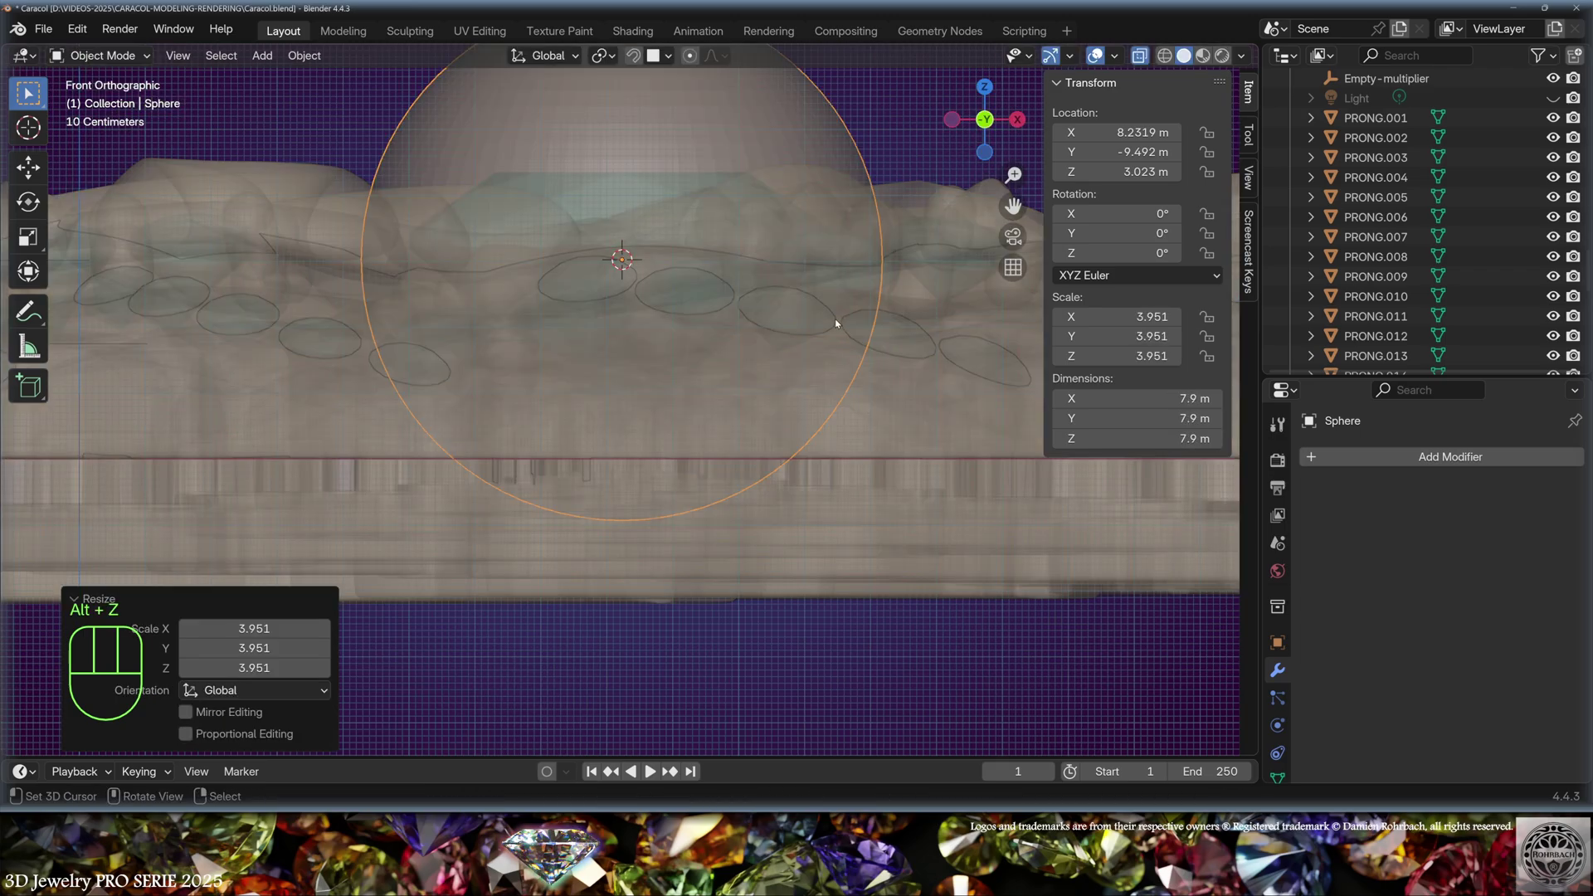
key("Tab")
middle_click_drag(836, 323, 846, 405, "shift")
key("alt+a")
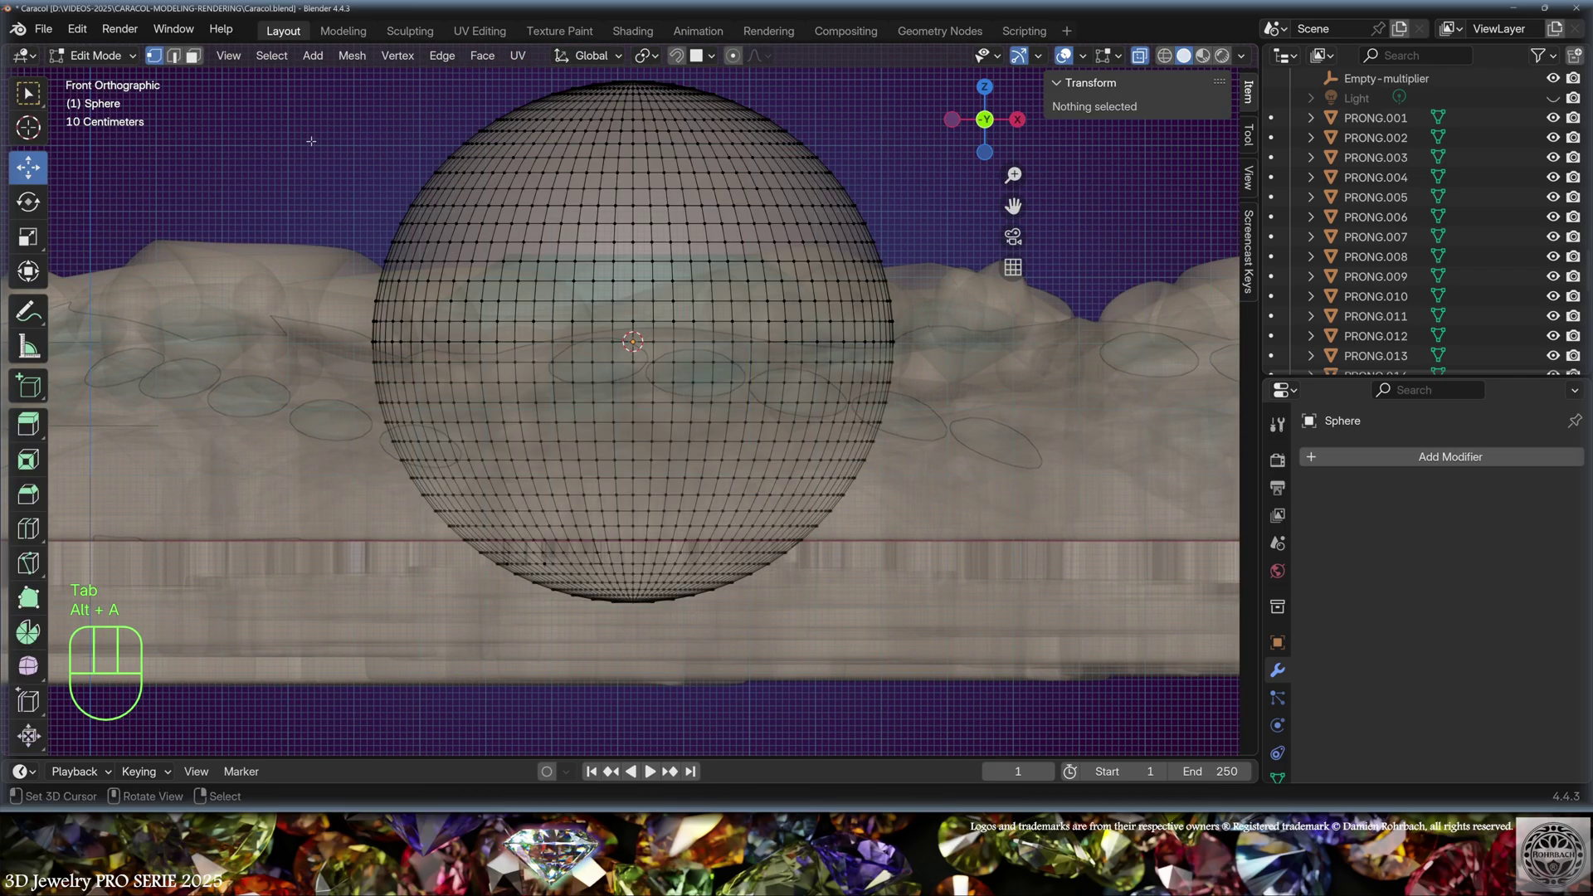
key("b")
left_click_drag(325, 82, 900, 448)
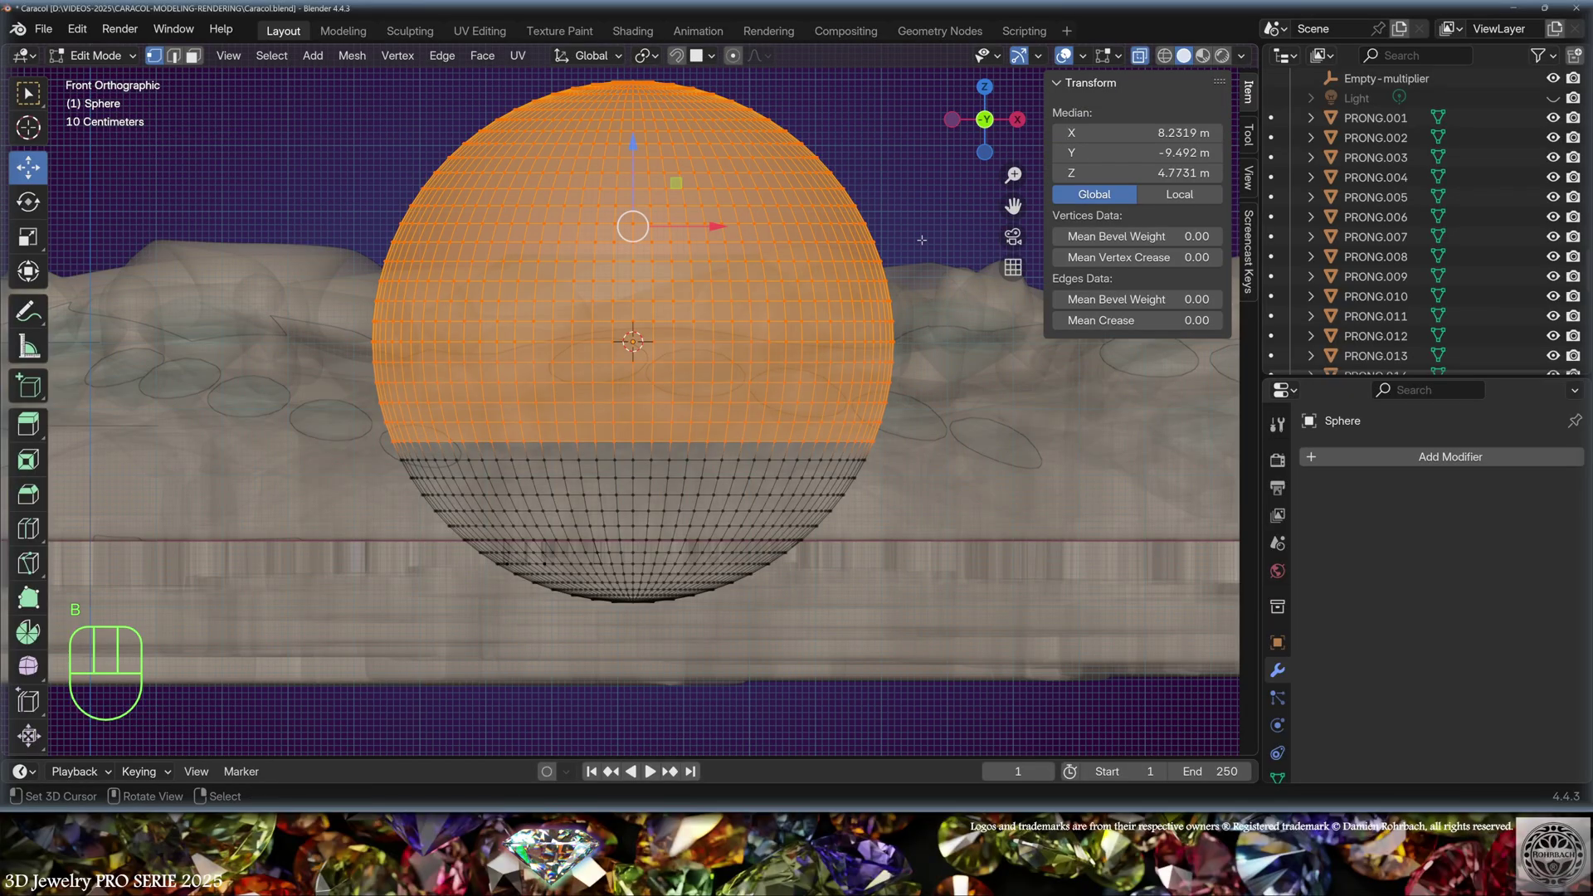
key("Delete")
left_click(921, 242)
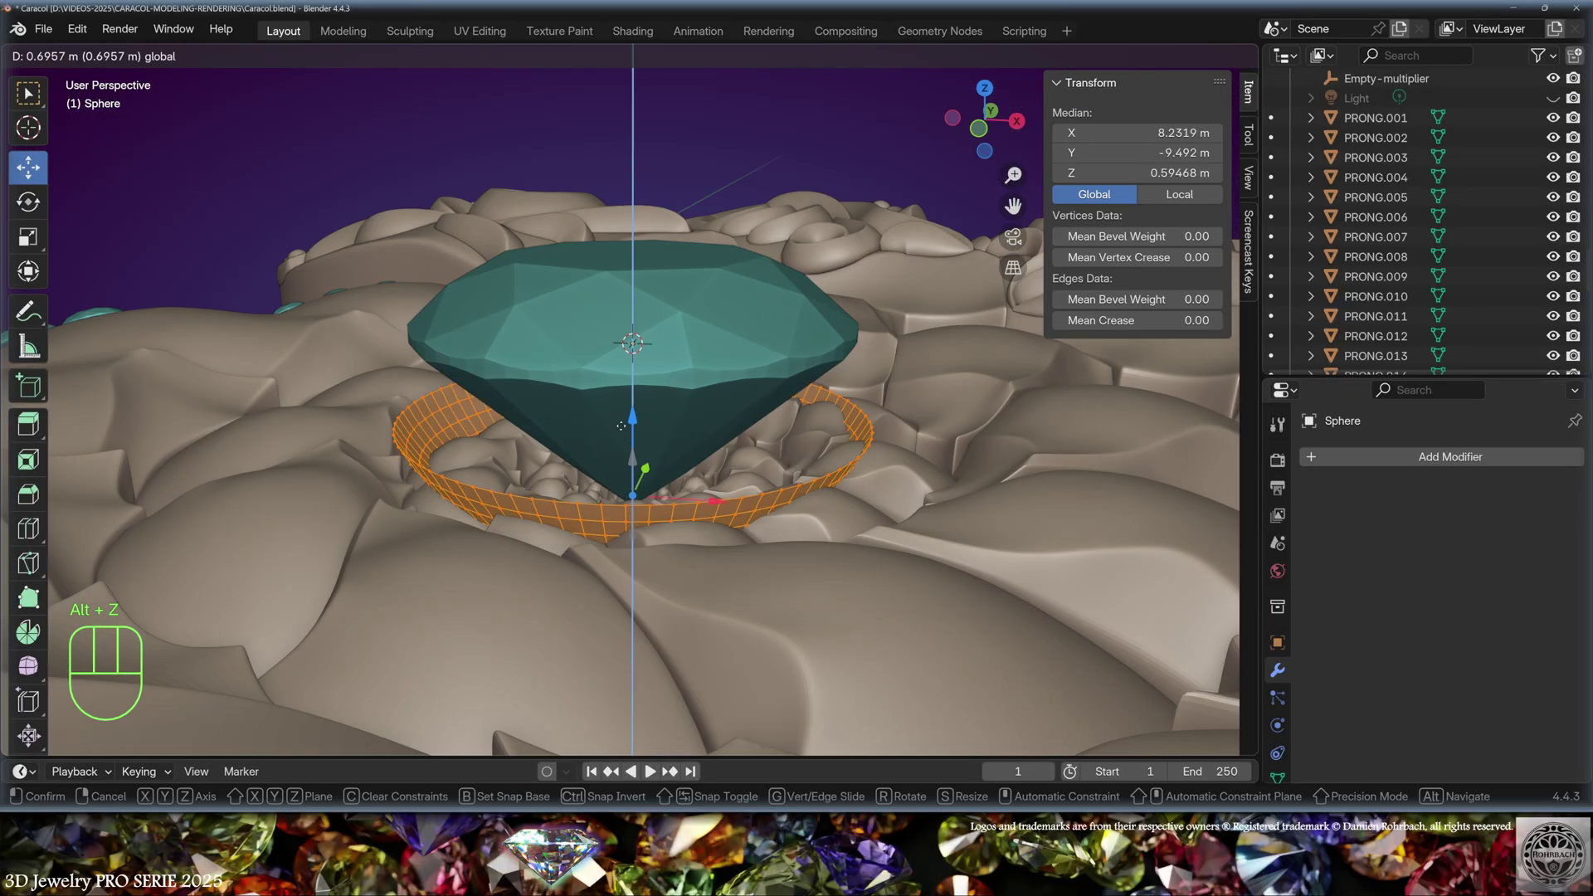
left_click(617, 379)
Step: Resize and raise the half-sphere cup, then delete its bottom disc of faces
key("s")
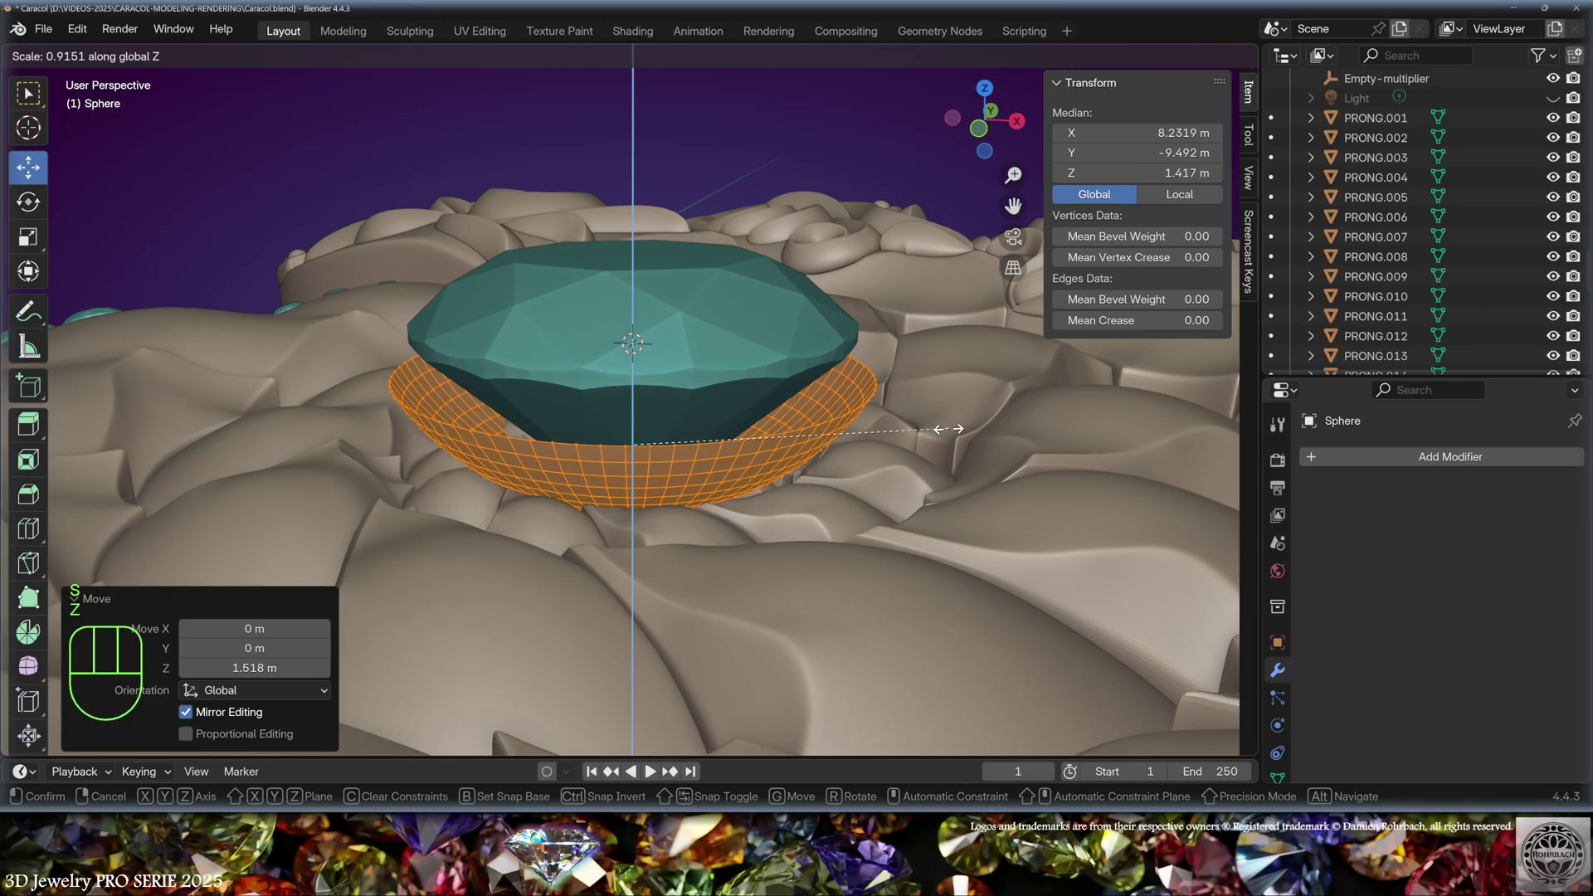
left_click(616, 380)
key("g")
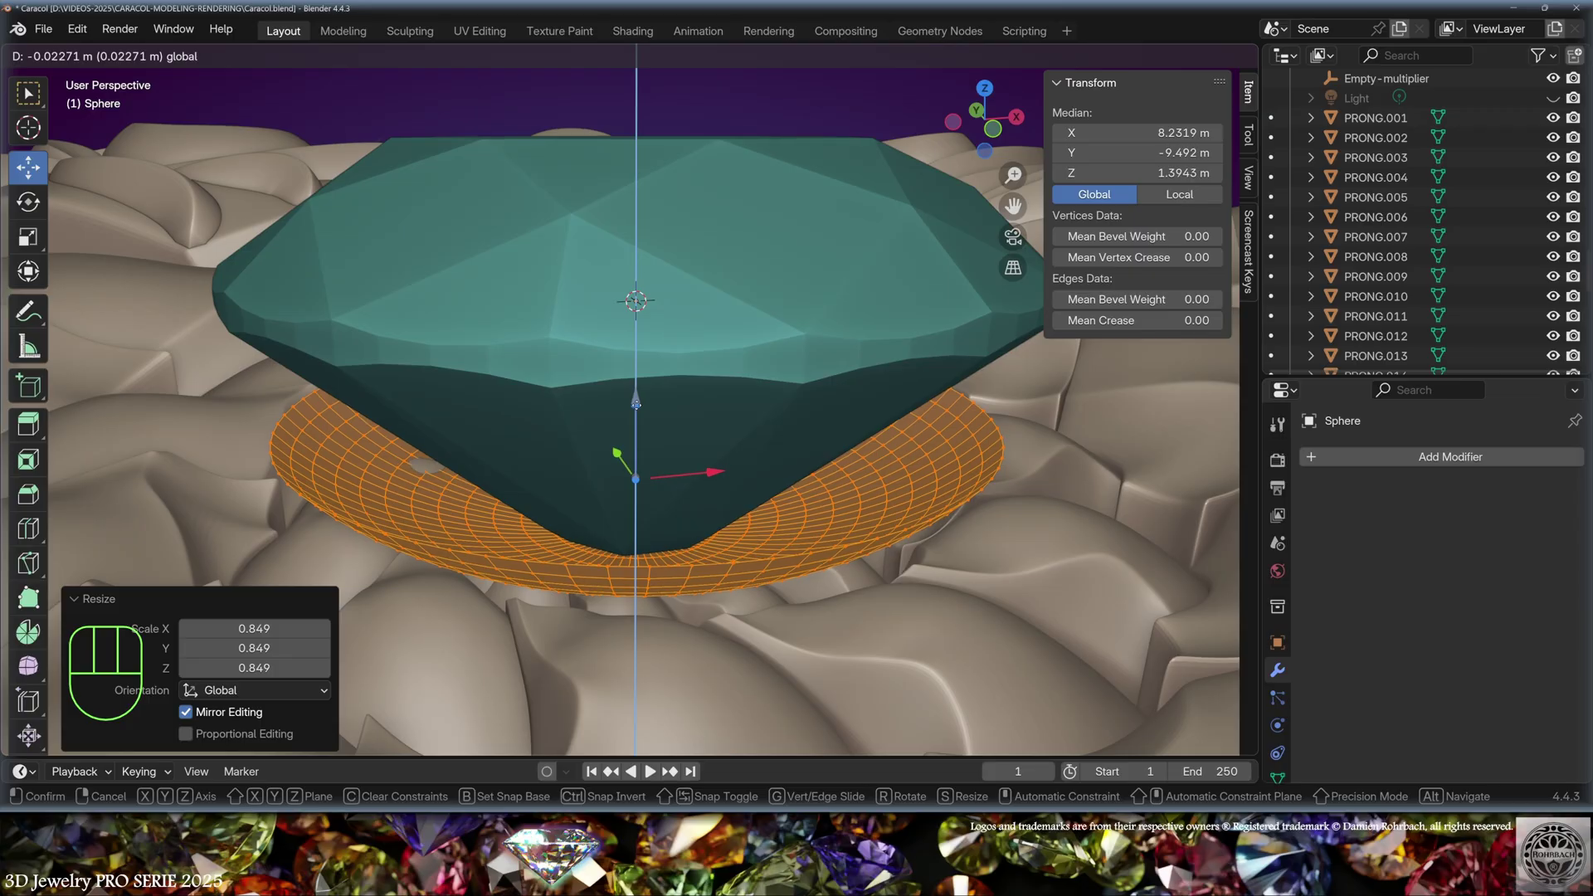
left_click(635, 404)
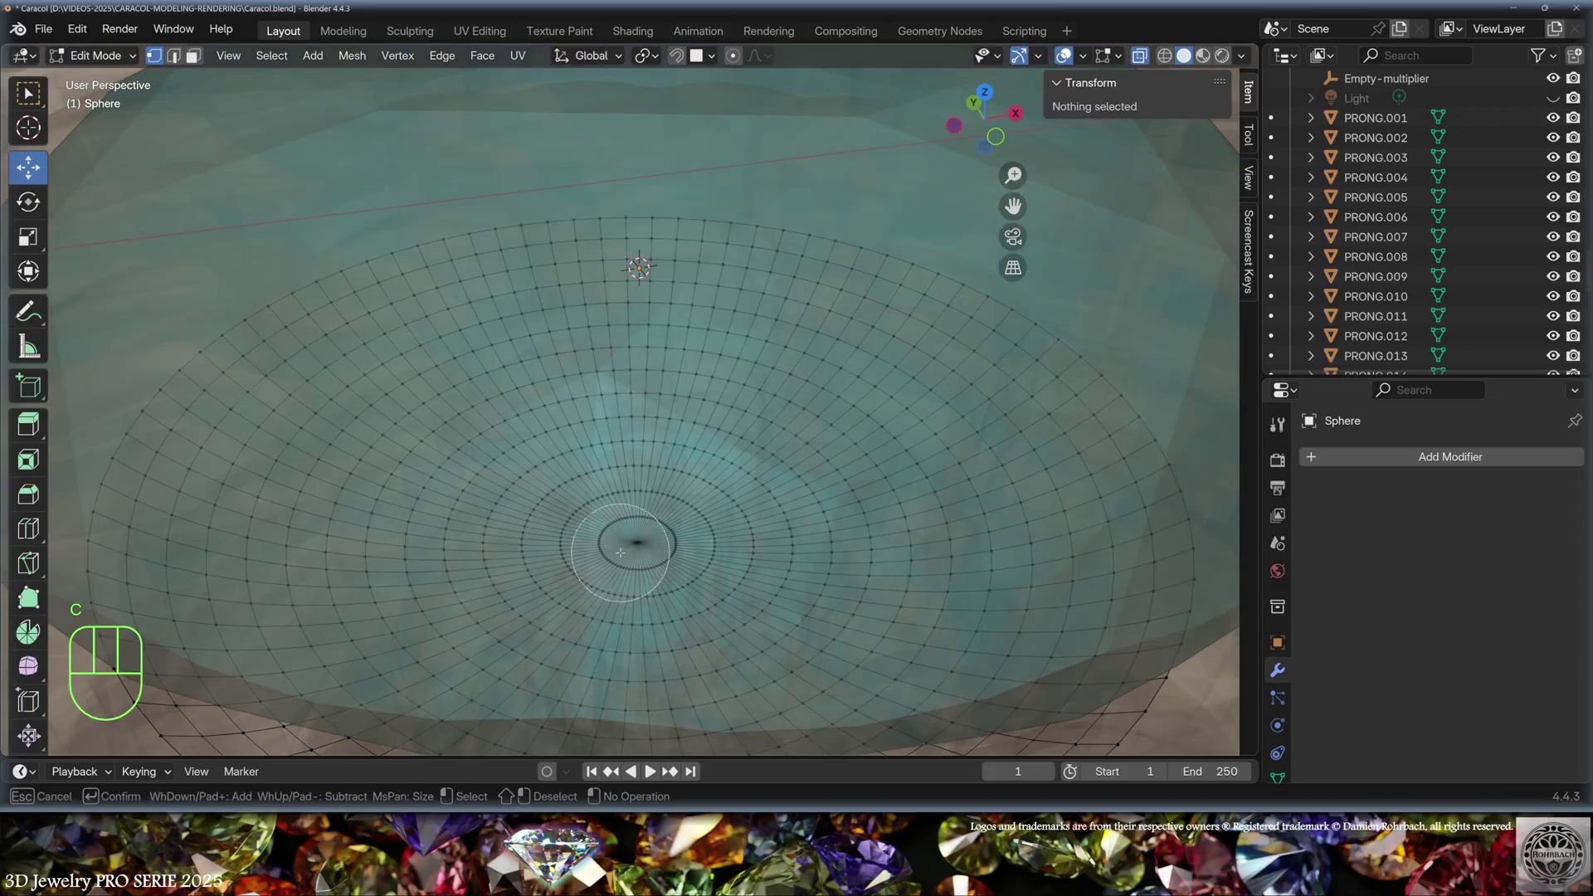
key("c")
mouse_move(585, 572)
left_mouse_down()
mouse_move(566, 535)
mouse_move(602, 516)
mouse_move(677, 516)
mouse_move(700, 538)
mouse_move(688, 565)
mouse_move(640, 586)
mouse_move(702, 568)
mouse_move(703, 518)
left_mouse_up()
key("Escape")
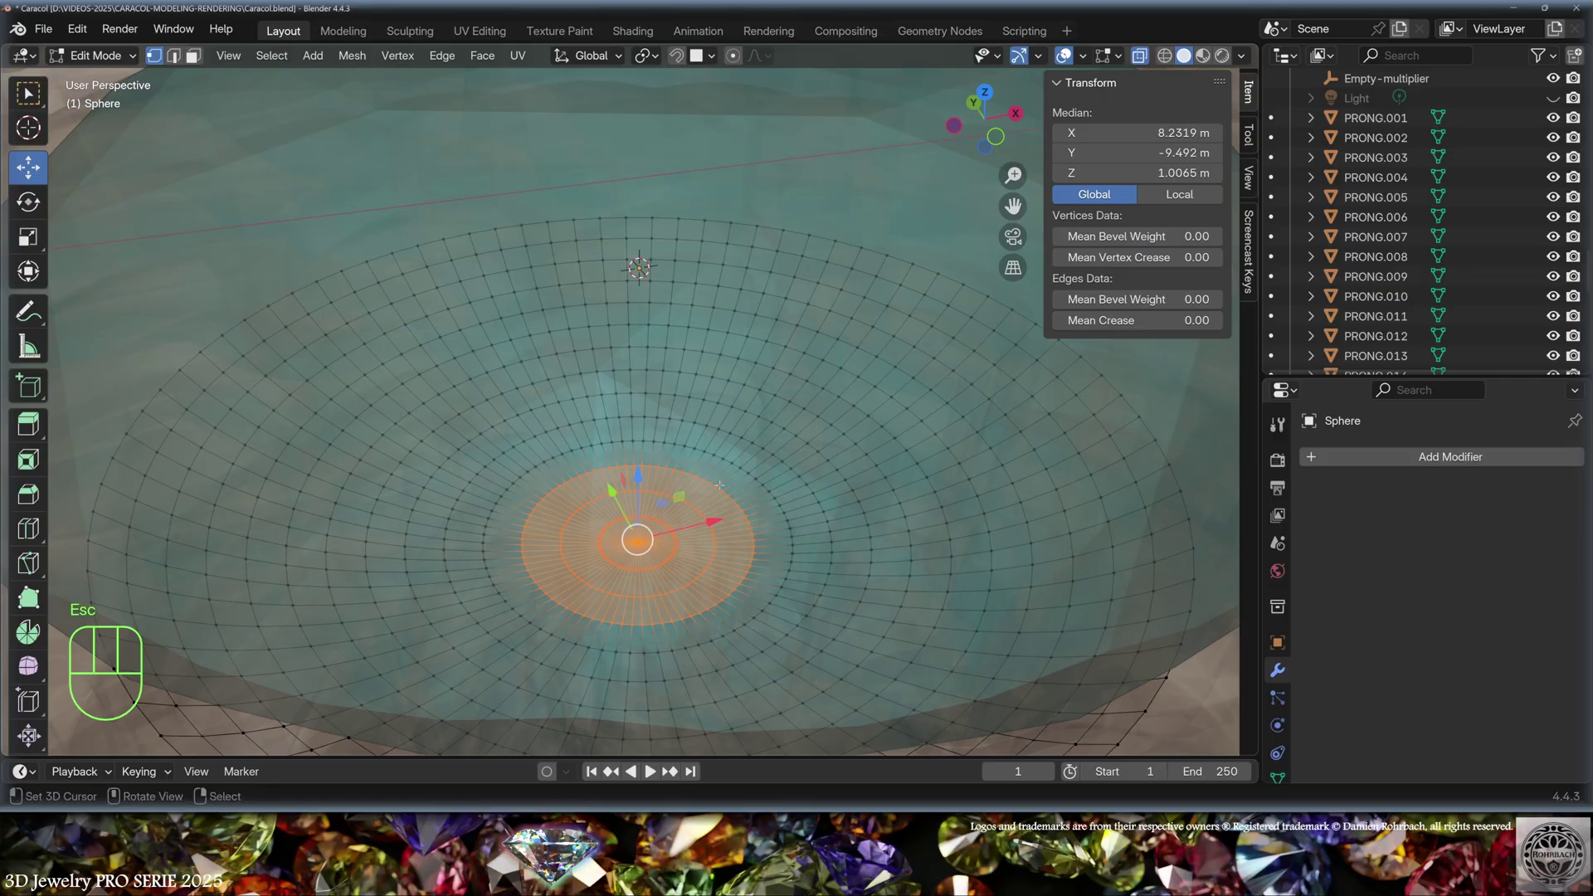
key("Delete")
left_click(655, 483)
scroll(743, 460, "down", 3)
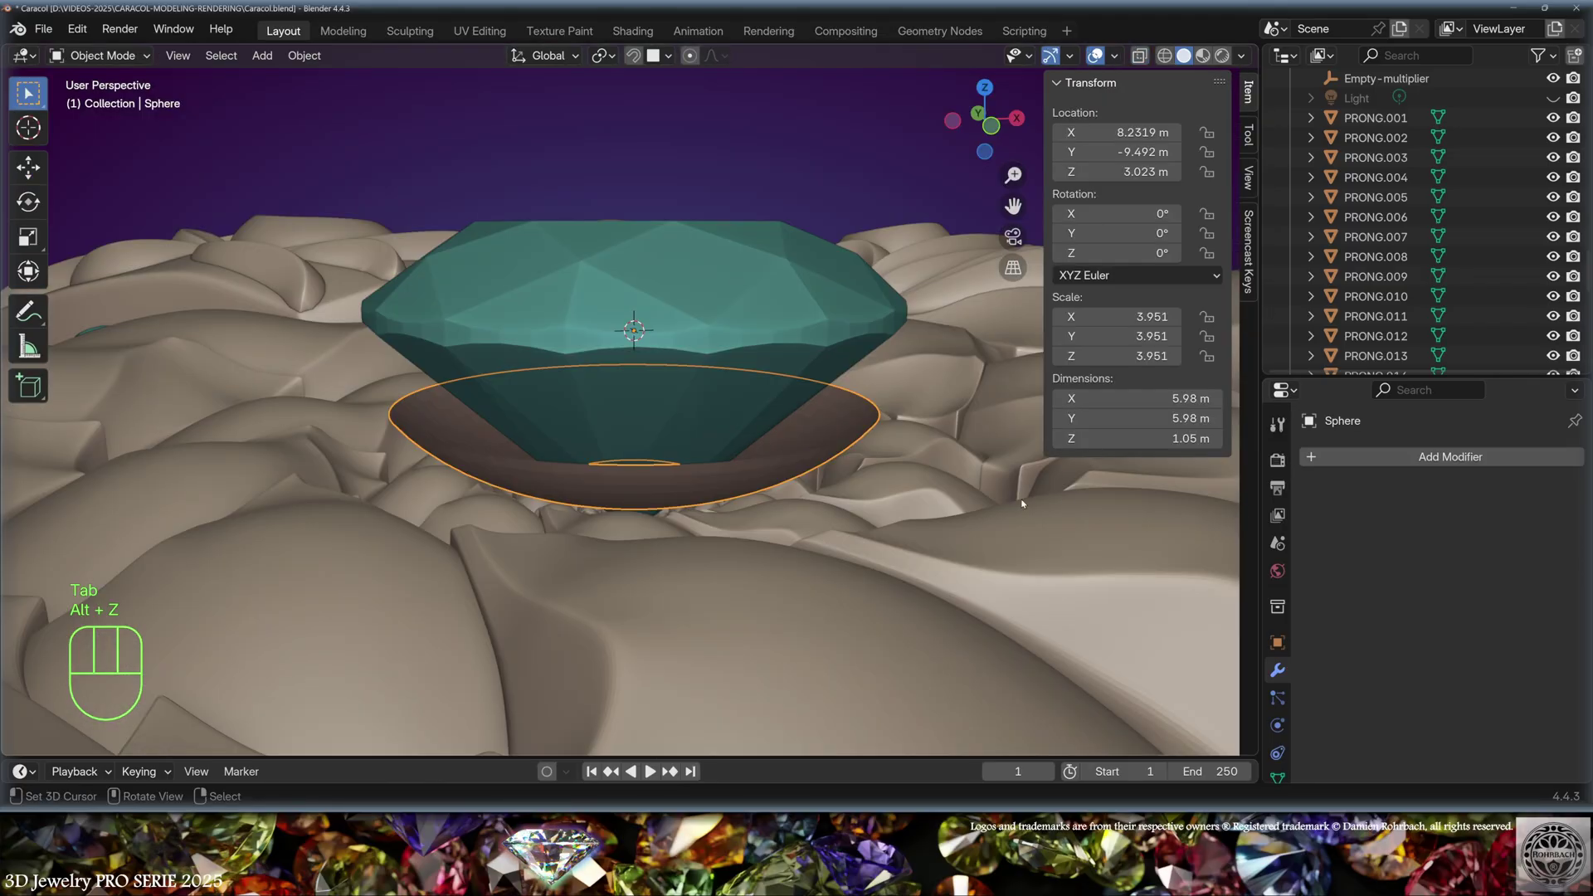
Step: Add a Solidify modifier with Offset 0 and Thickness 0.8 m
left_click(1383, 458)
mouse_move(1301, 528)
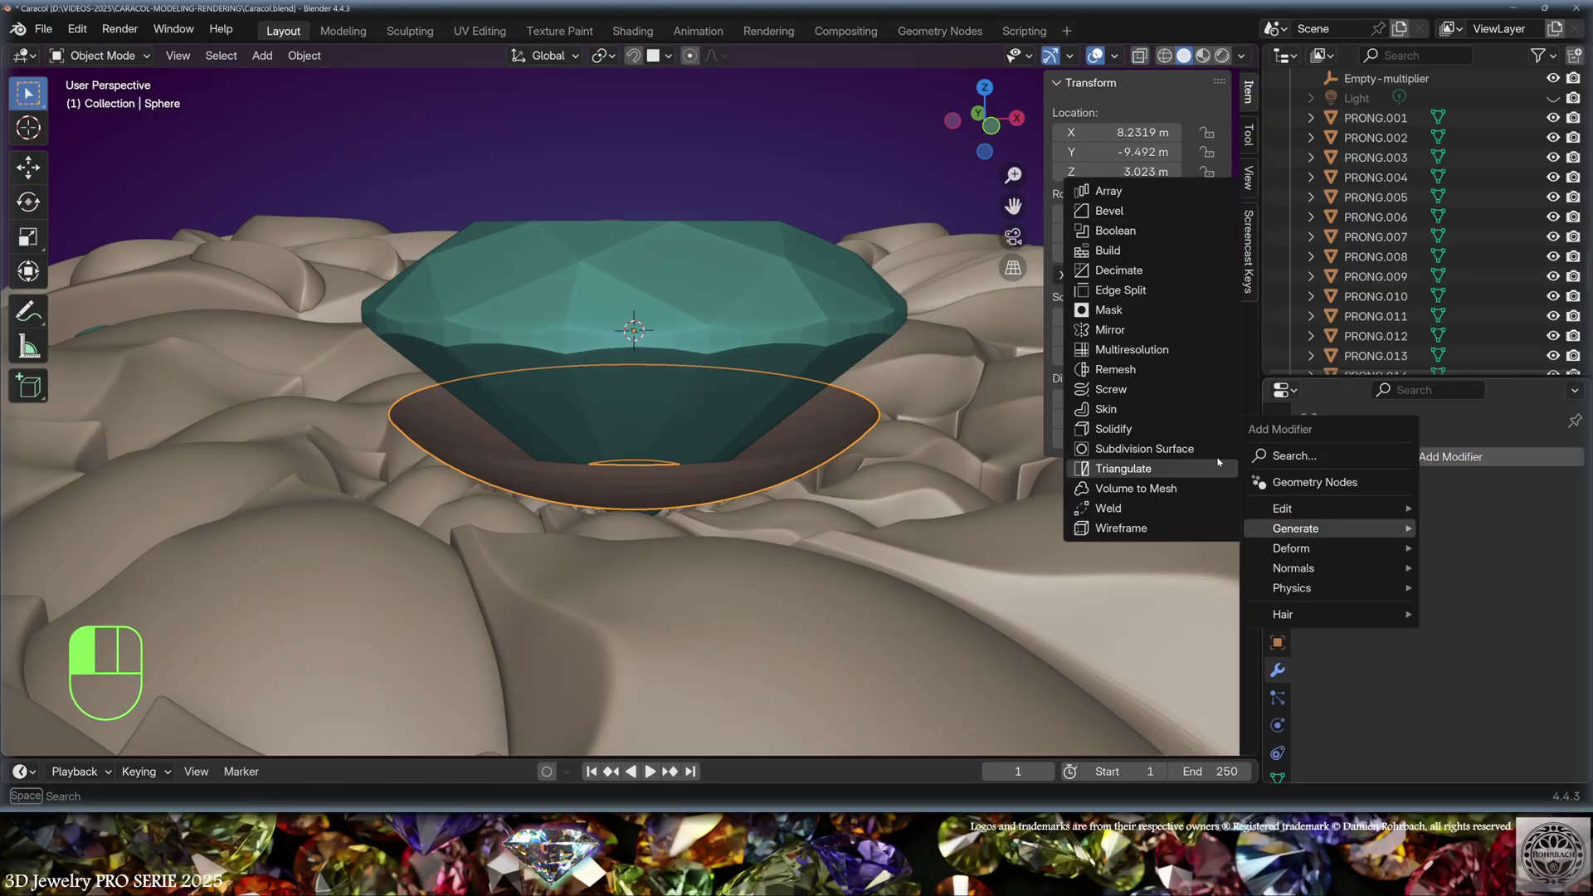
left_click(1120, 430)
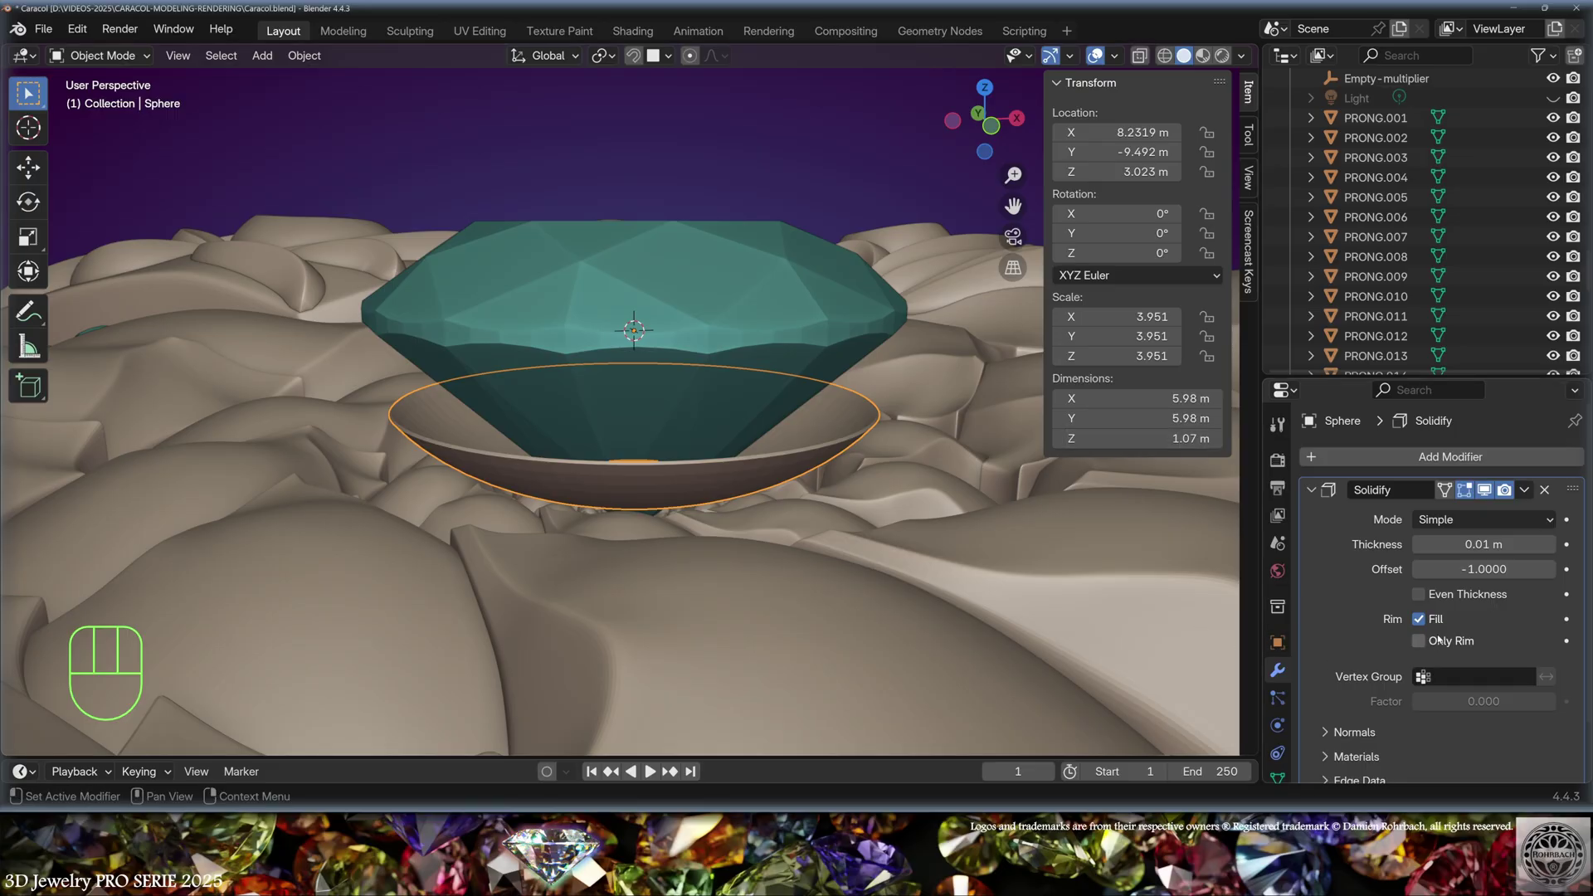
left_click(1481, 568)
type("0")
key("Return")
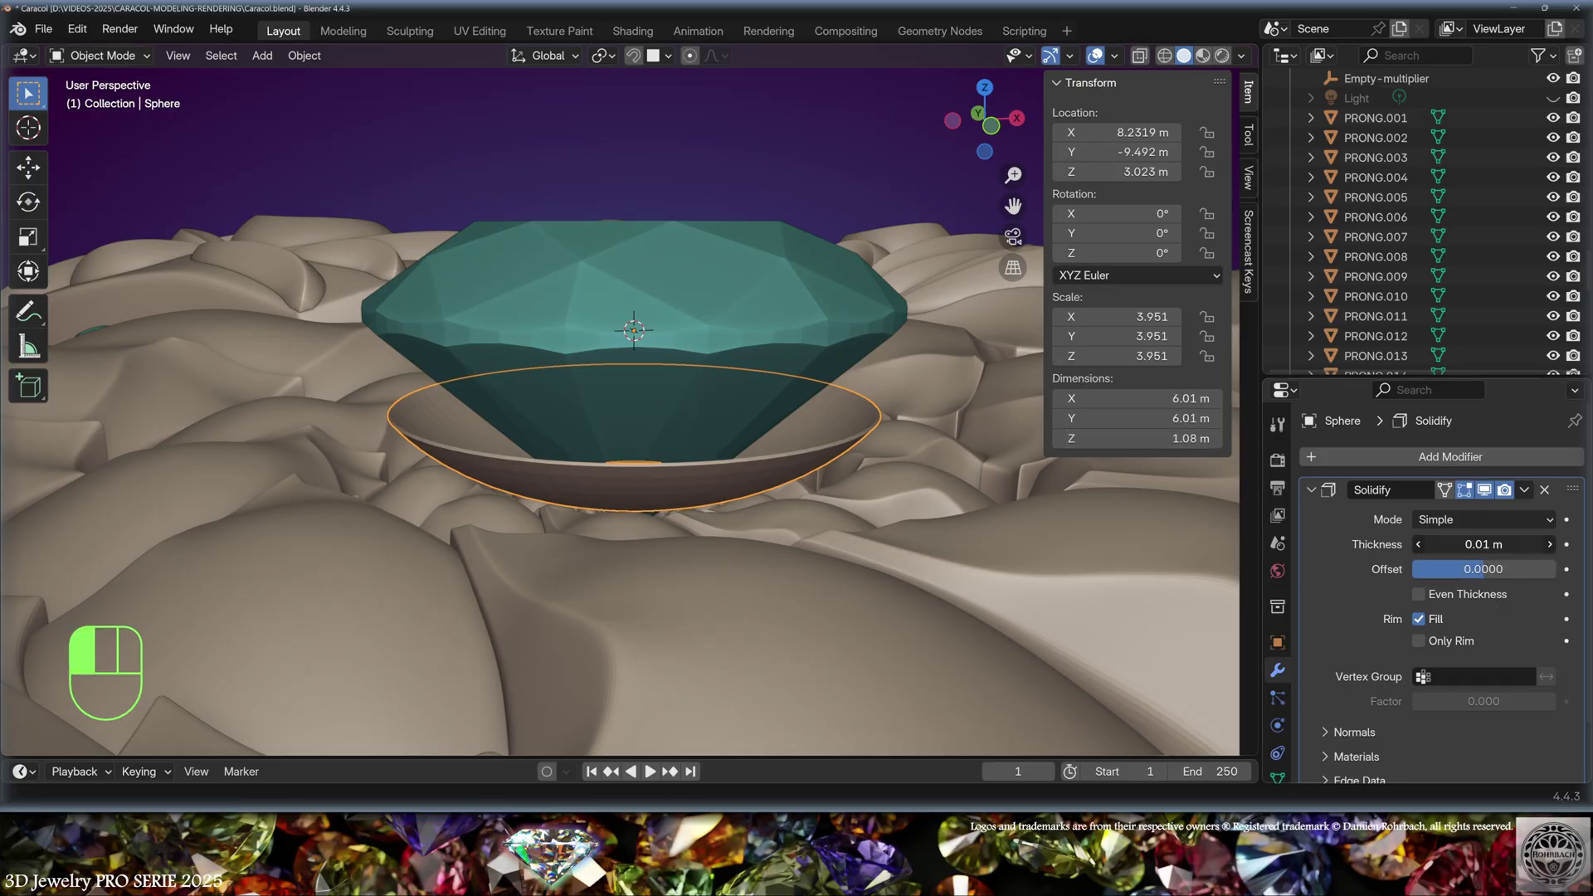
left_click_drag(1481, 545, 1436, 607)
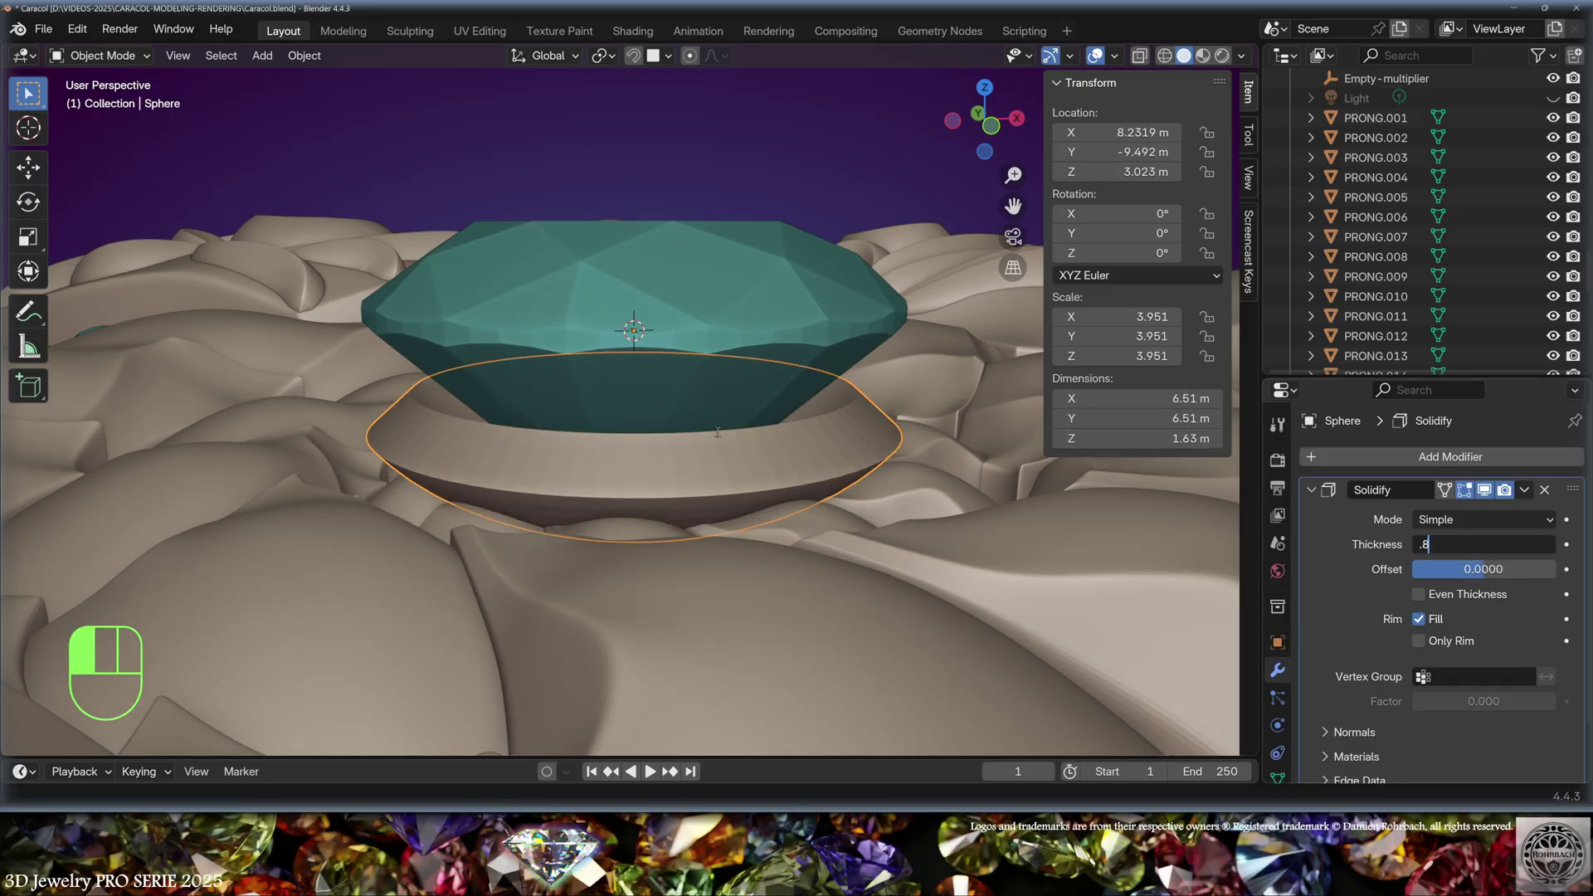
key("Return")
Step: Apply the cup's scale, add a Bevel modifier, and shade it smooth
key("ctrl+a")
left_click(610, 461)
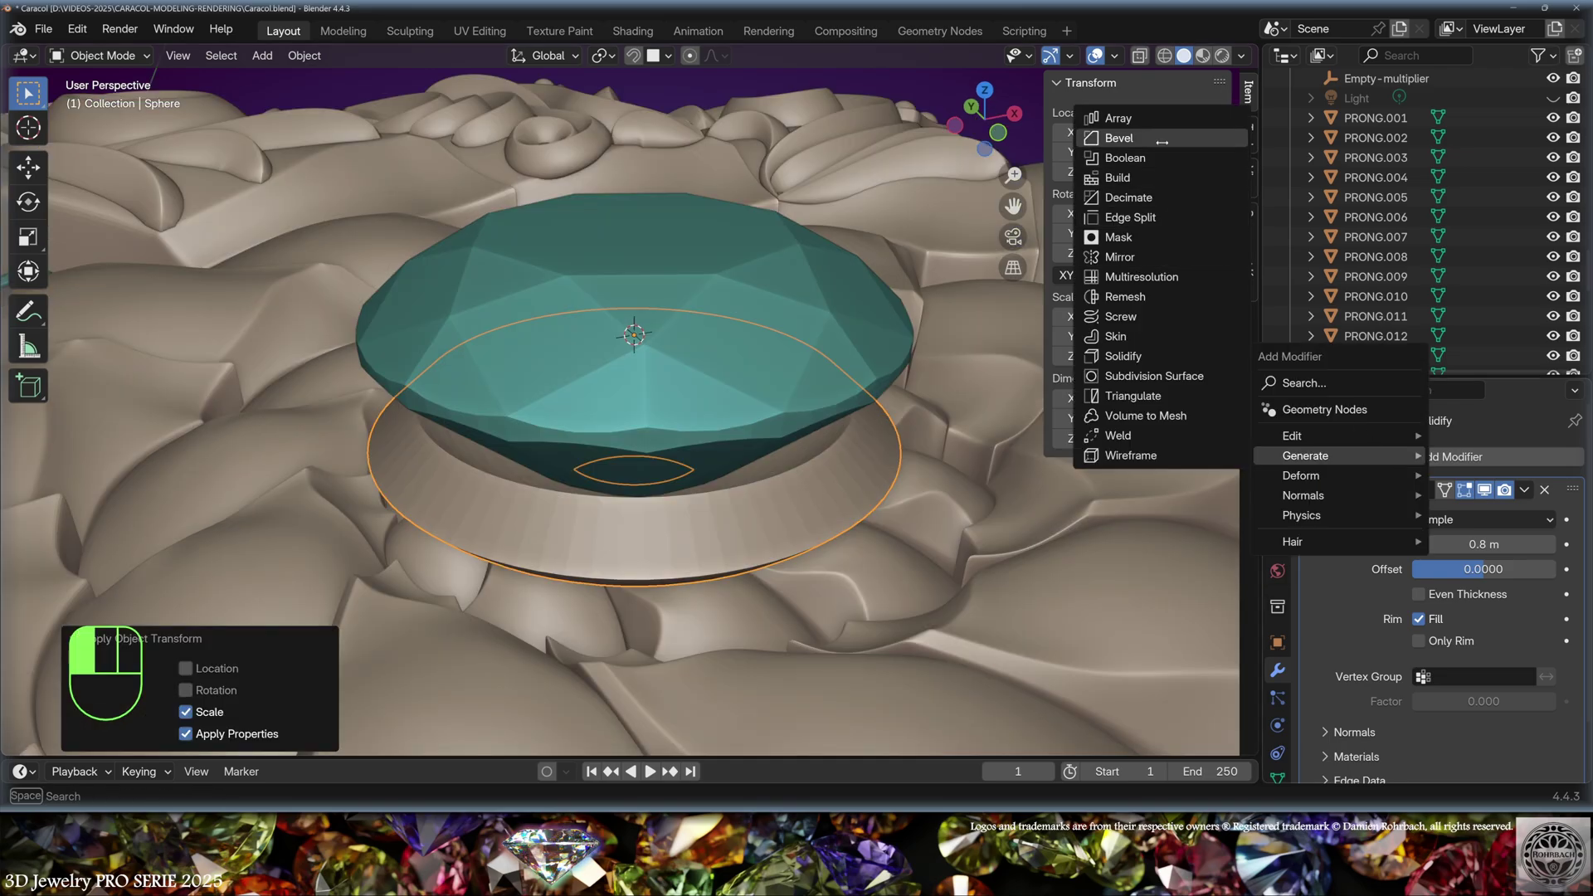
left_click(1160, 156)
middle_click_drag(972, 420, 954, 332)
left_click(304, 55)
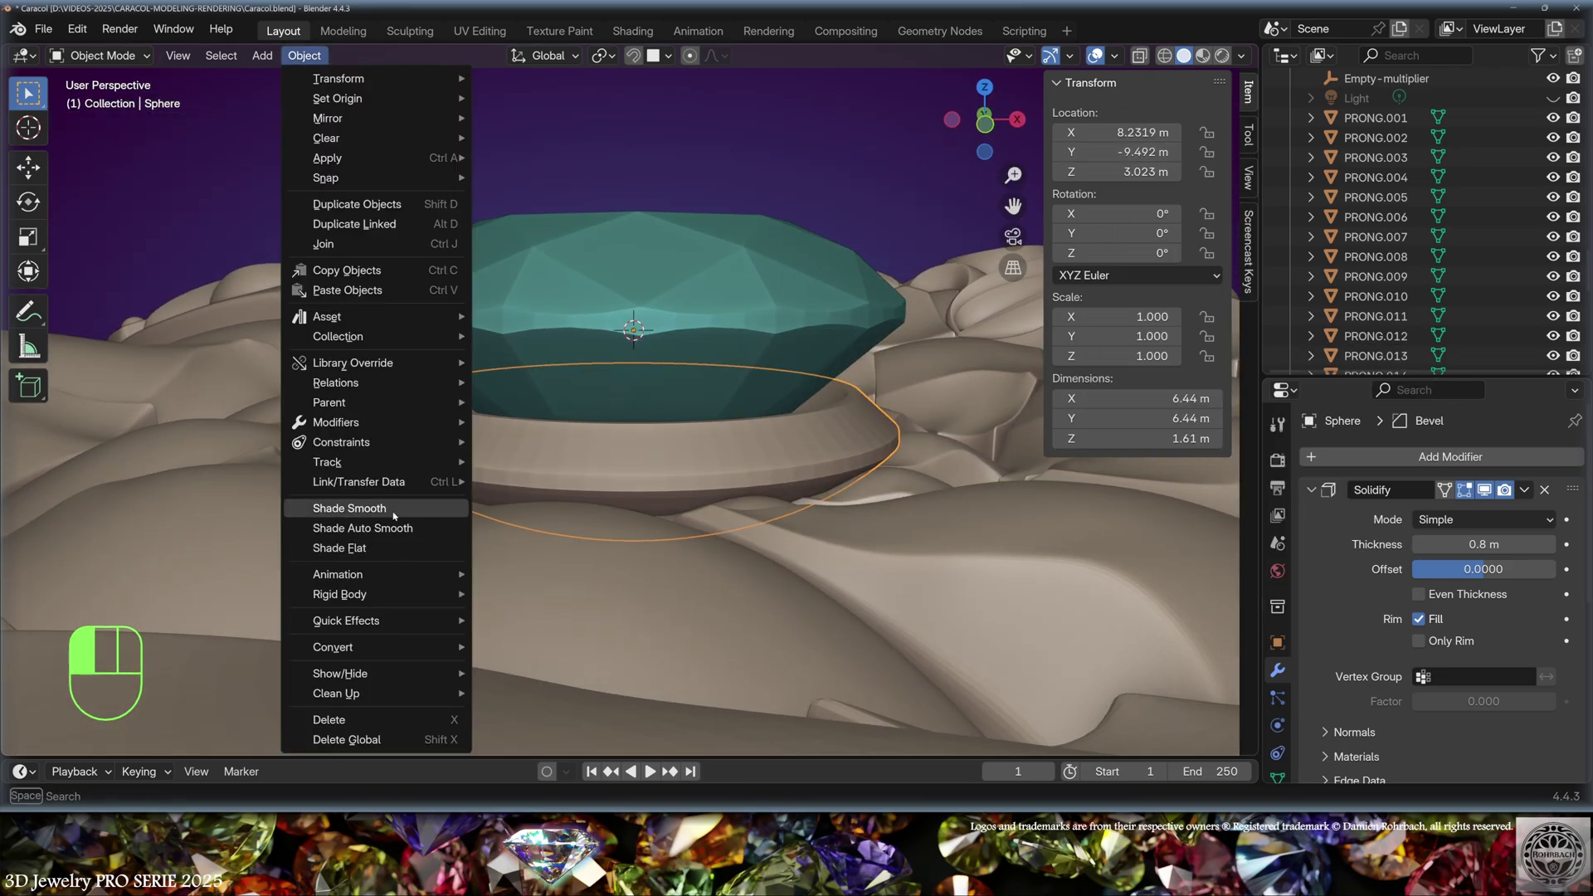
left_click(357, 510)
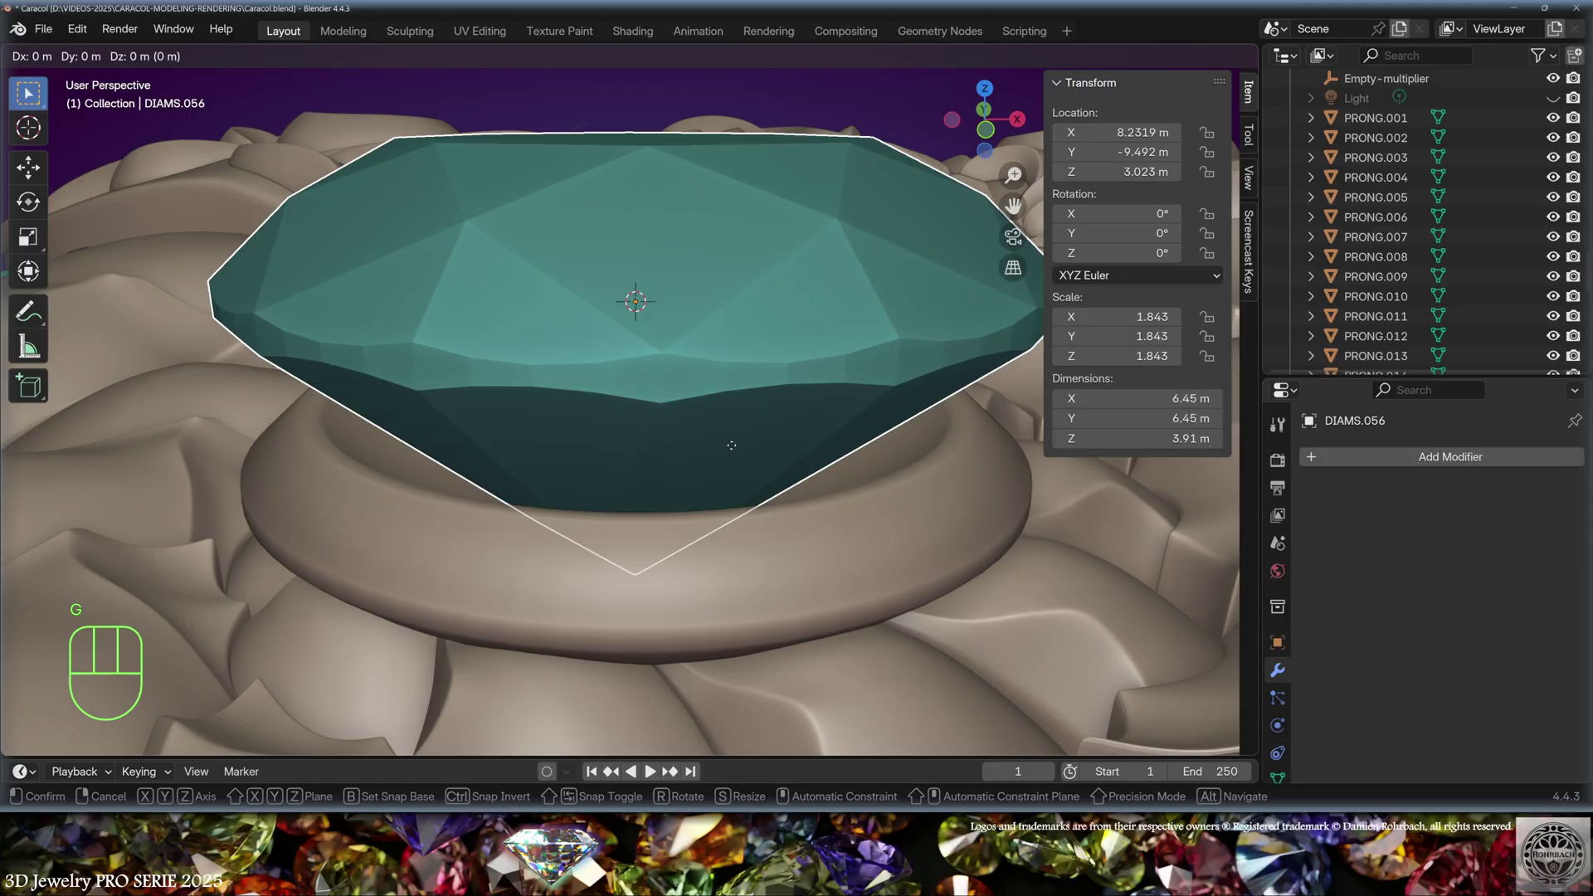
Step: Raise the centre gem DIAMS.056 vertically onto its new seat
key("g")
key("z")
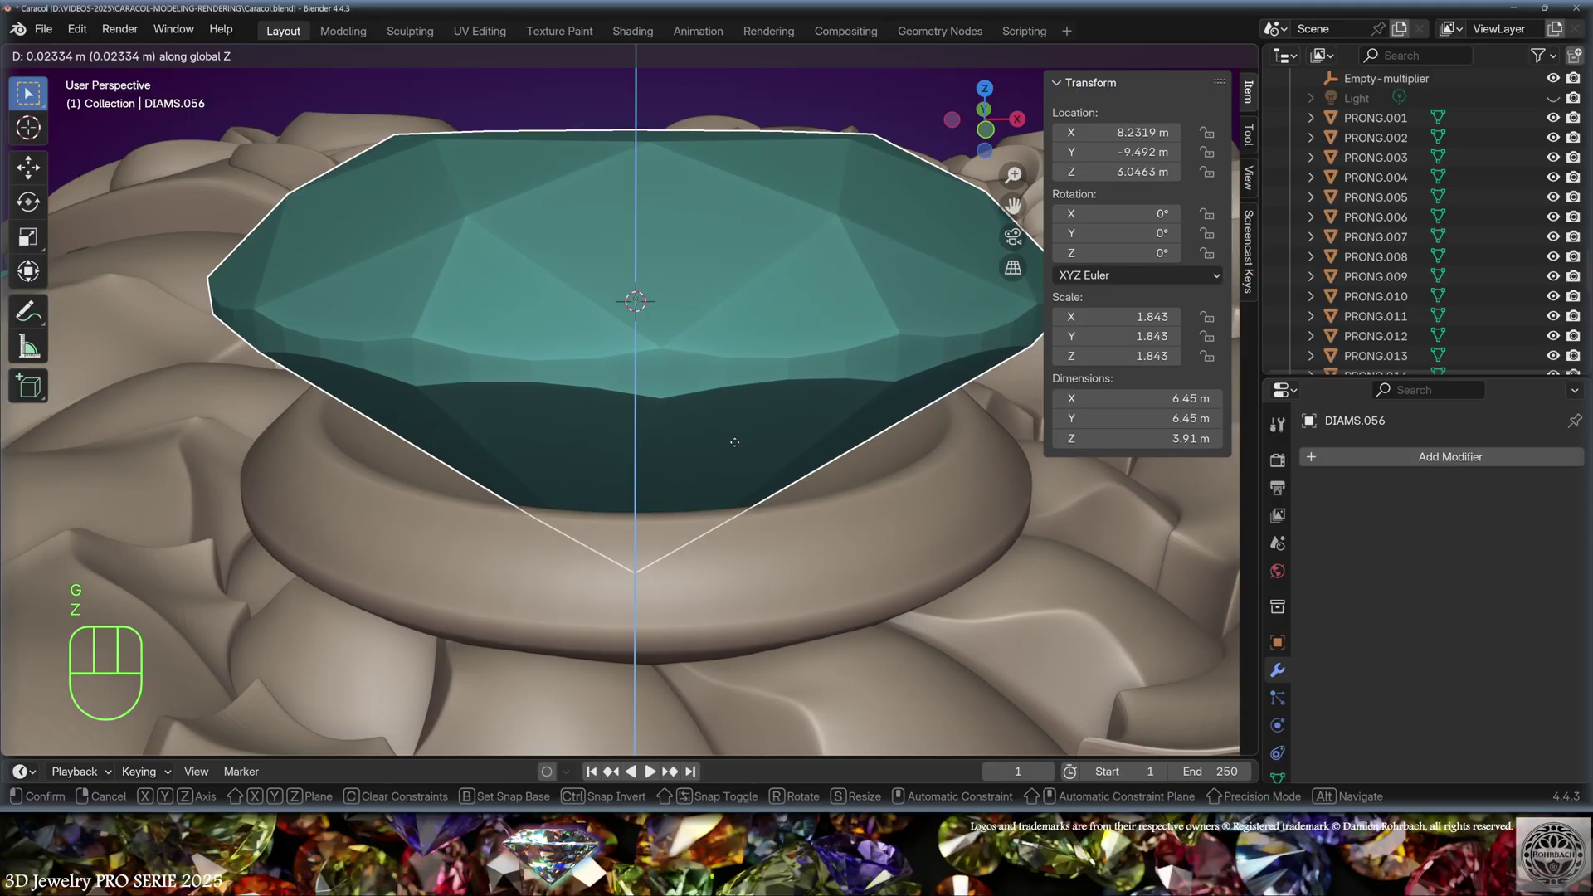
left_click(746, 418)
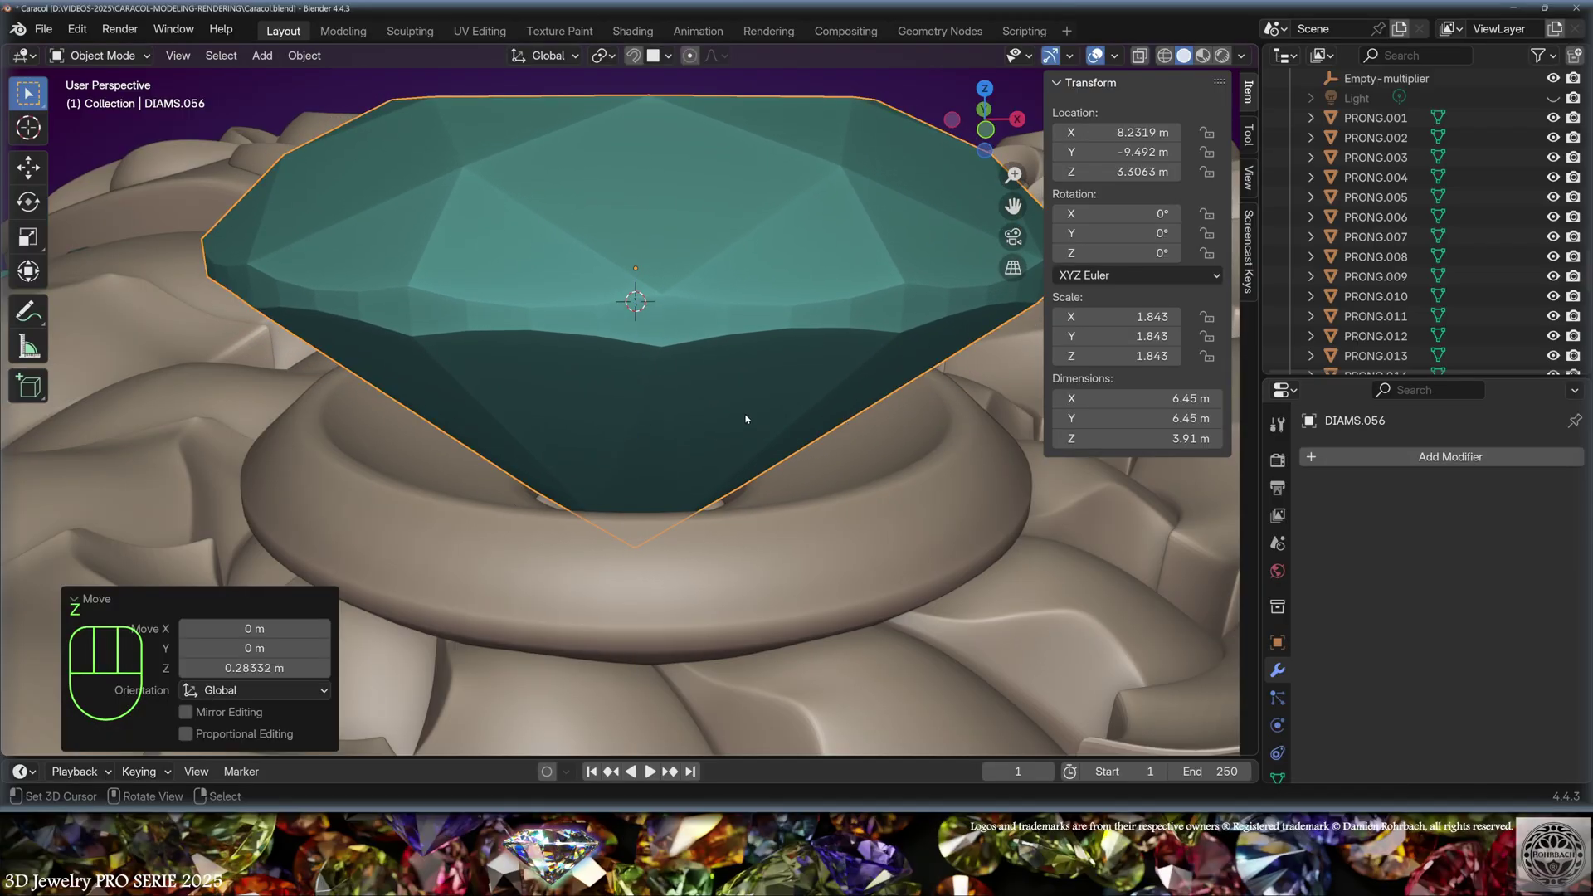
scroll(651, 424, "down", 3)
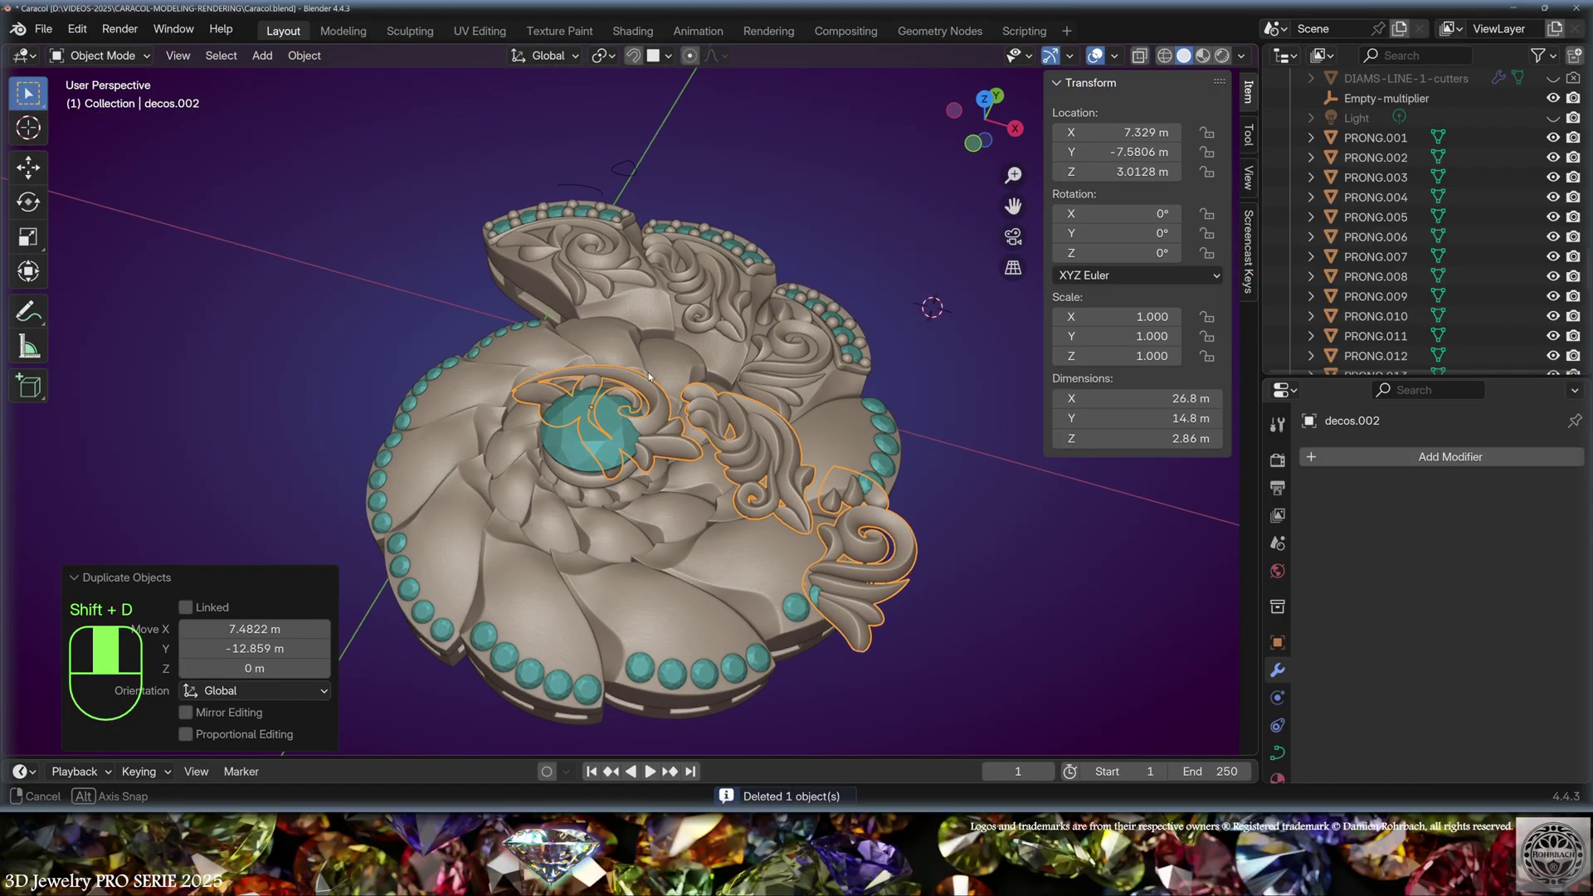
scroll(664, 365, "up", 5)
Step: Inspect the flower decoration curve in Local View and Edit Mode, then return
key("KP_Divide")
key("Tab")
middle_click_drag(713, 332, 708, 375)
key("KP_Divide")
scroll(794, 443, "up", 3)
key("Tab")
Step: Add a torus for the bail at the 3D cursor and view it from the side
key("KP_7")
left_click(635, 471)
left_click(262, 56)
mouse_move(290, 78)
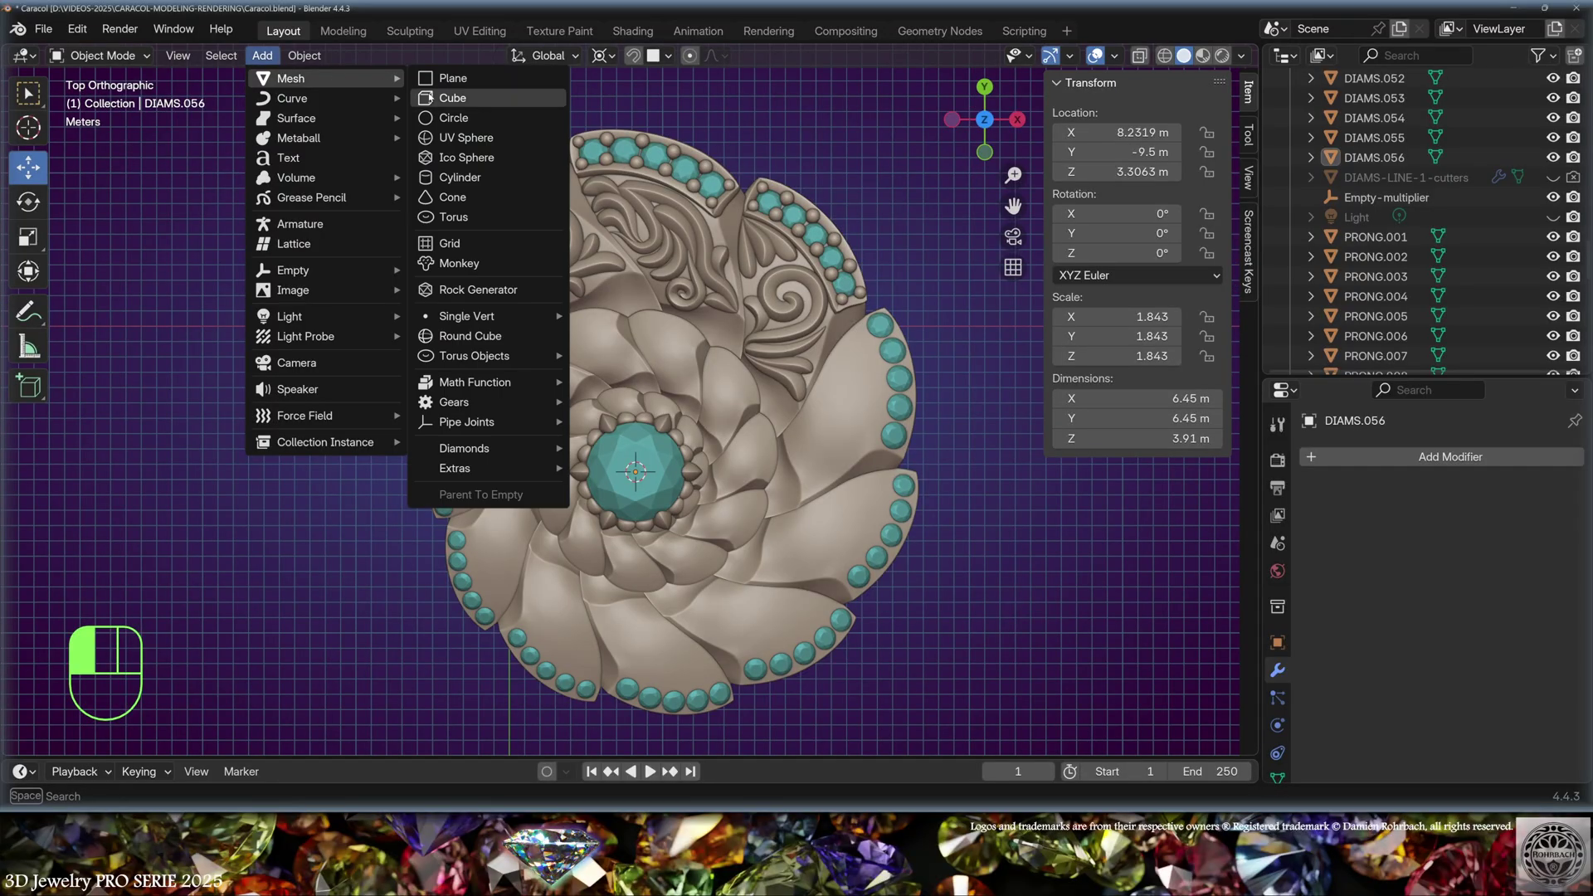
left_click(457, 217)
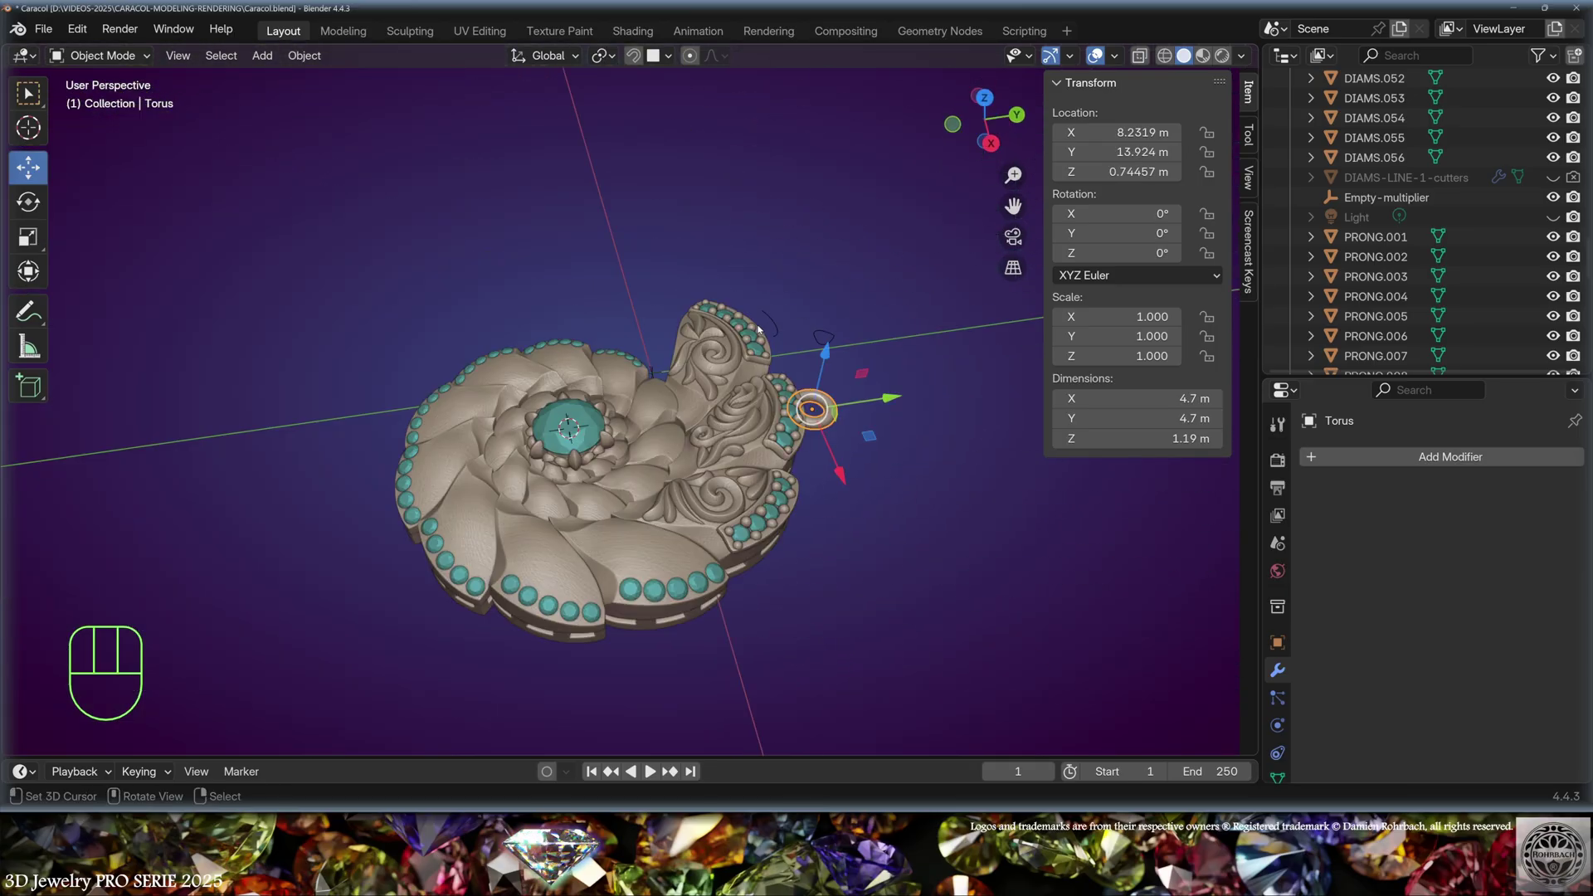
key("KP_Decimal")
key("KP_3")
left_click(262, 55)
Step: Add a plane, extrude a point along the arc, and widen the strip to 3 m along X
mouse_move(278, 79)
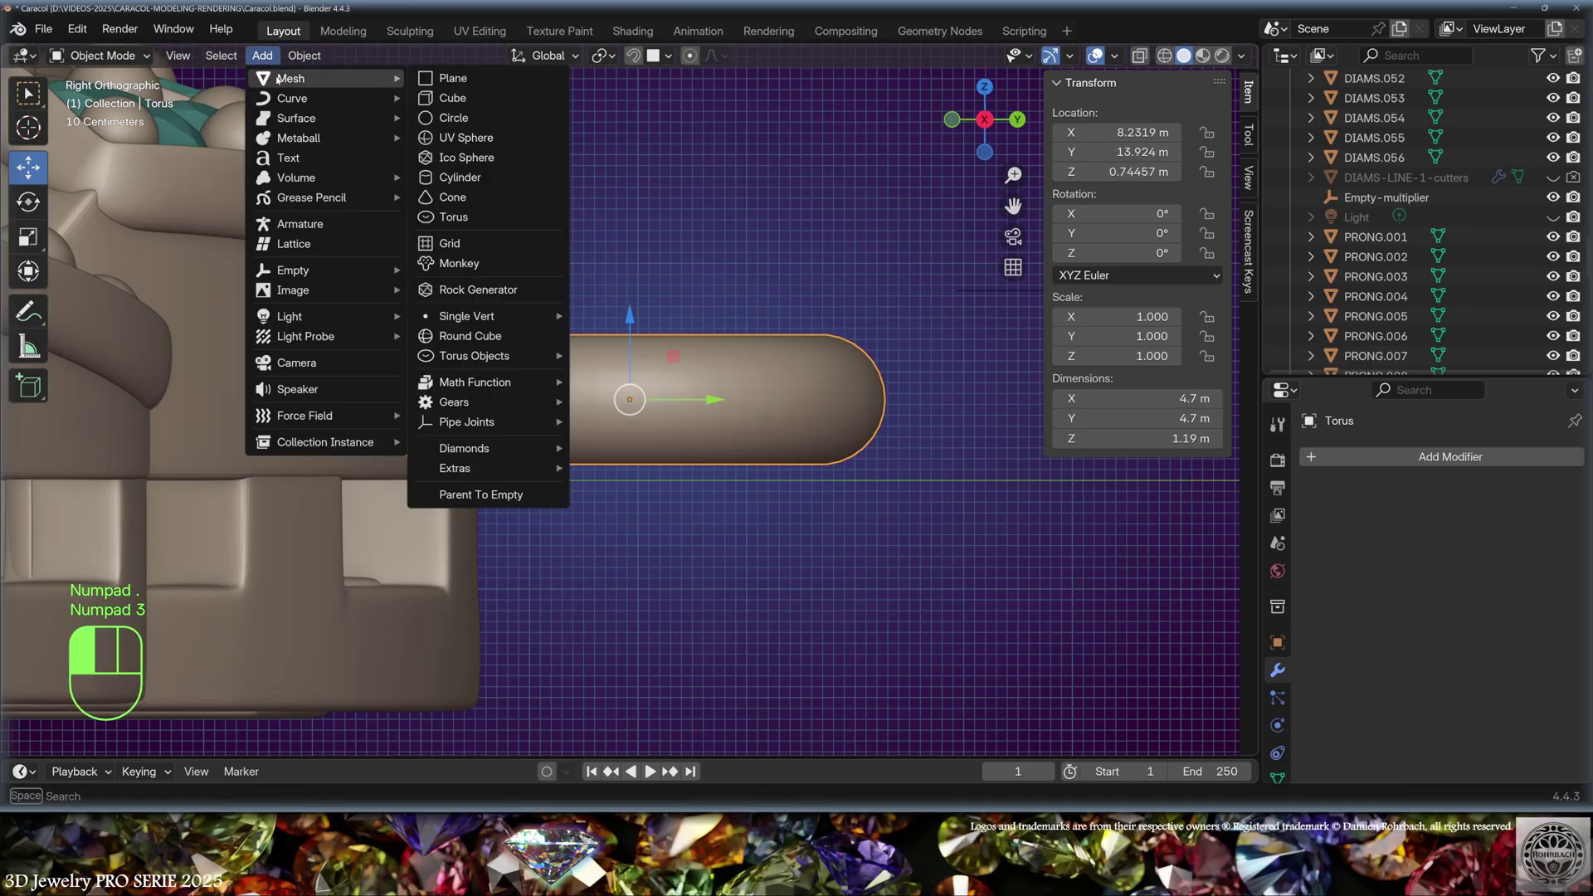
left_click(453, 78)
key("Tab")
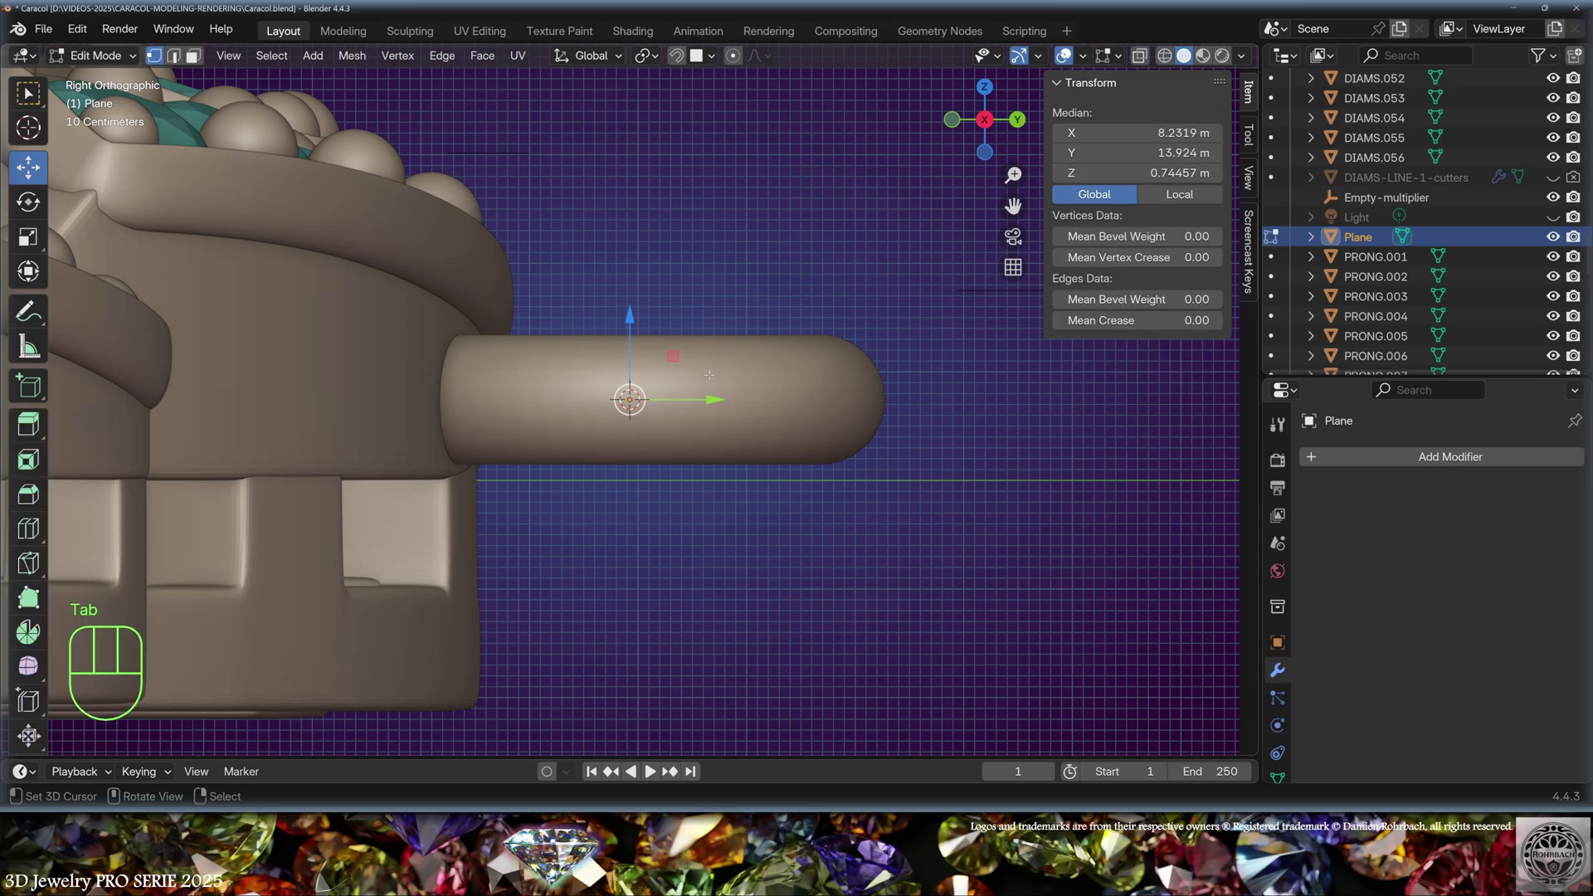
key("alt+z")
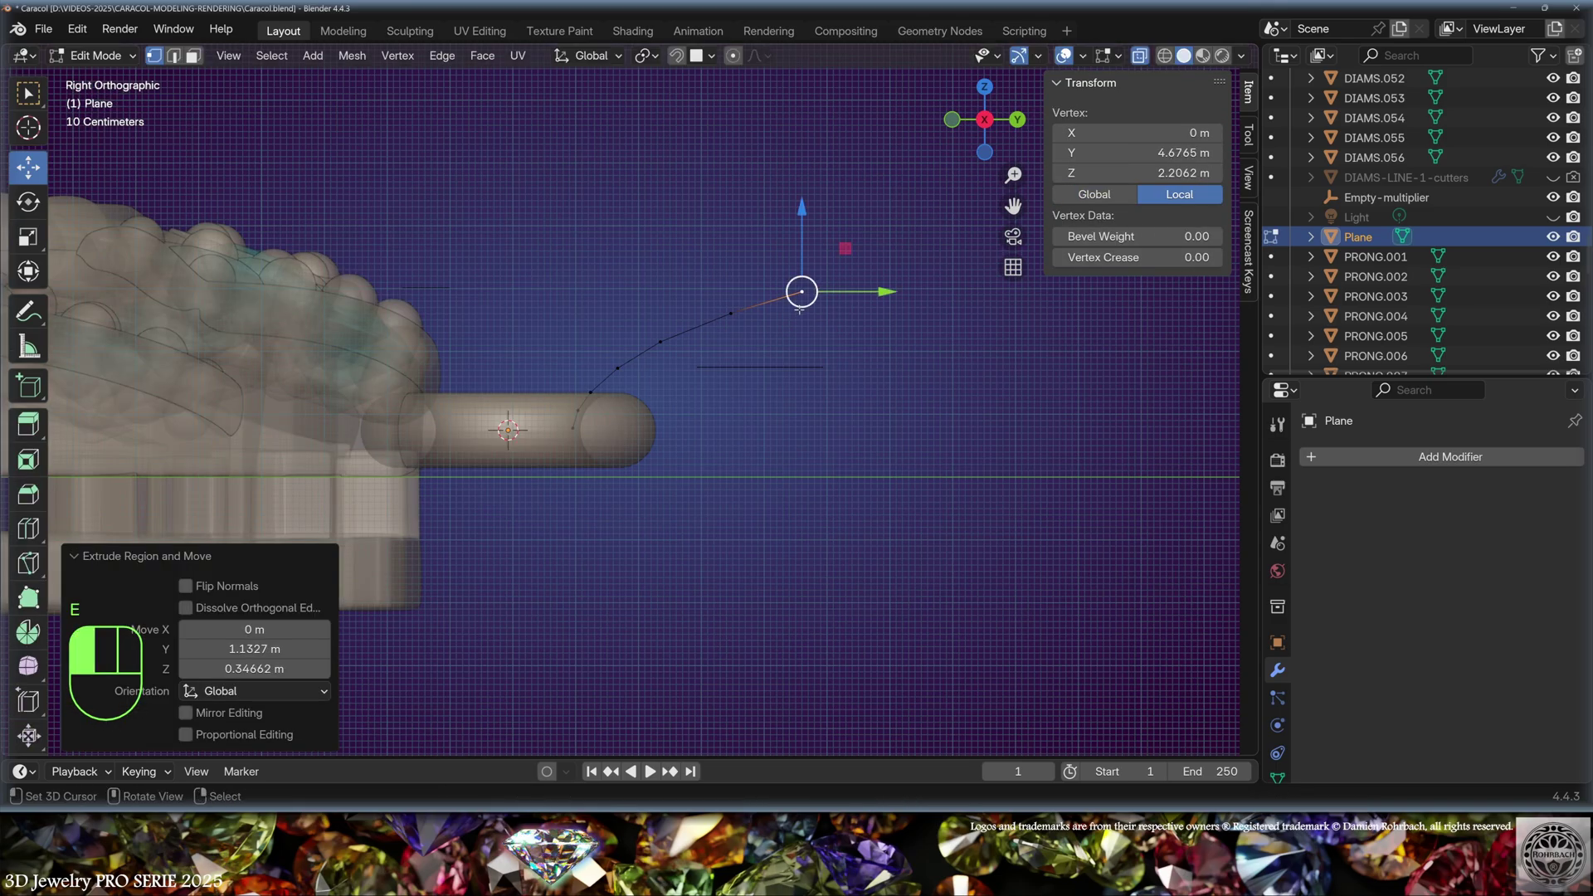
key("e")
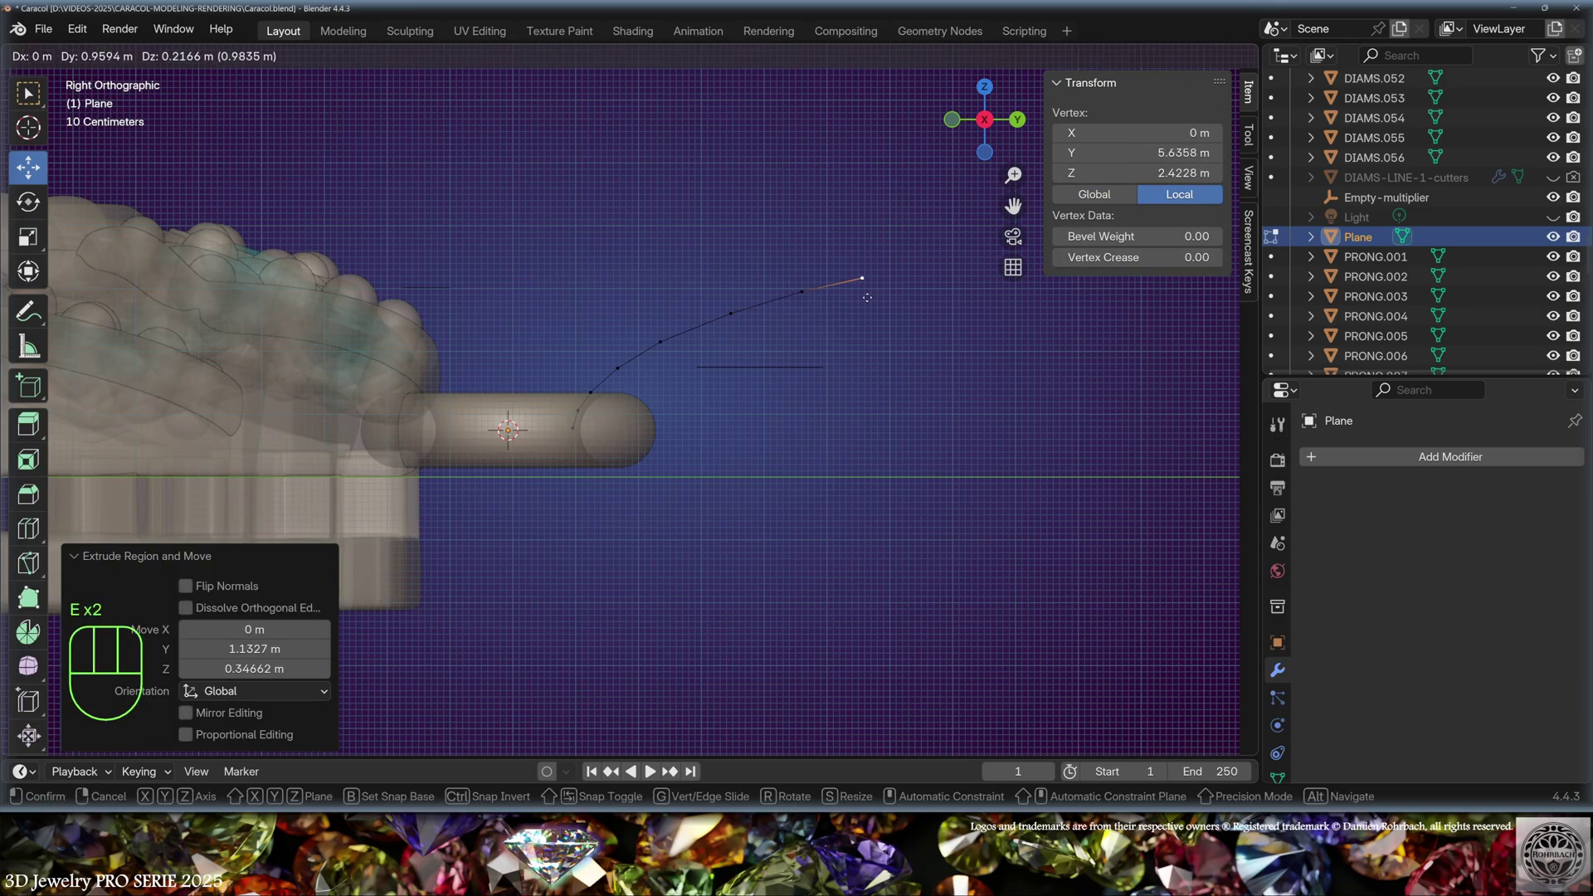
left_click(882, 273)
key("a")
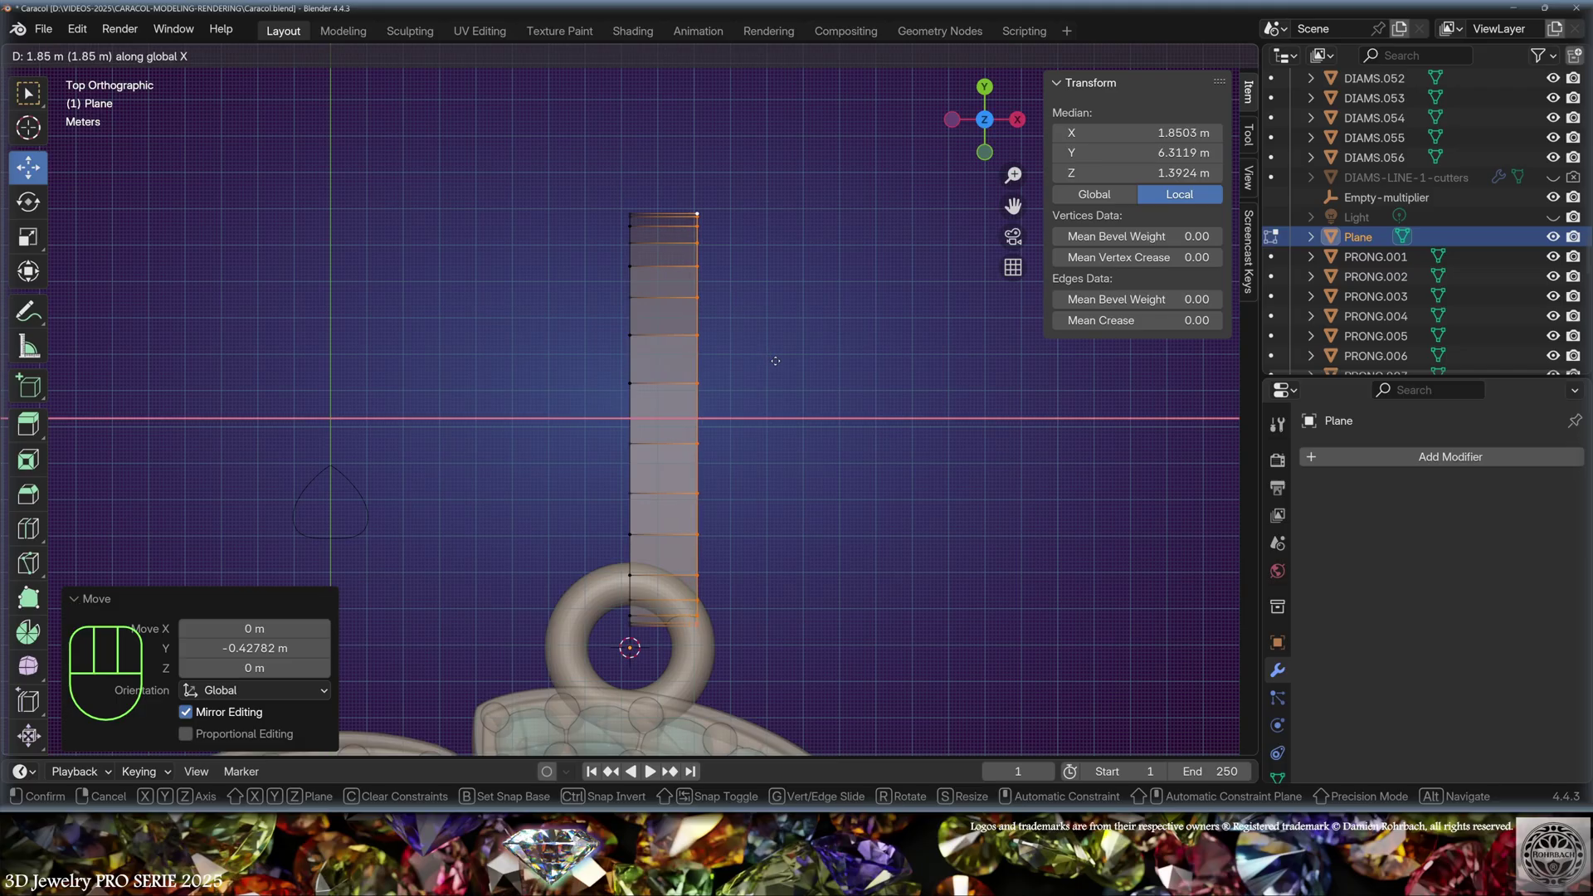
type("3")
key("Return")
Step: Add a Mirror modifier that mirrors the strip vertically into a loop, and set Solidify thickness to 0.84 m
left_click(1411, 456)
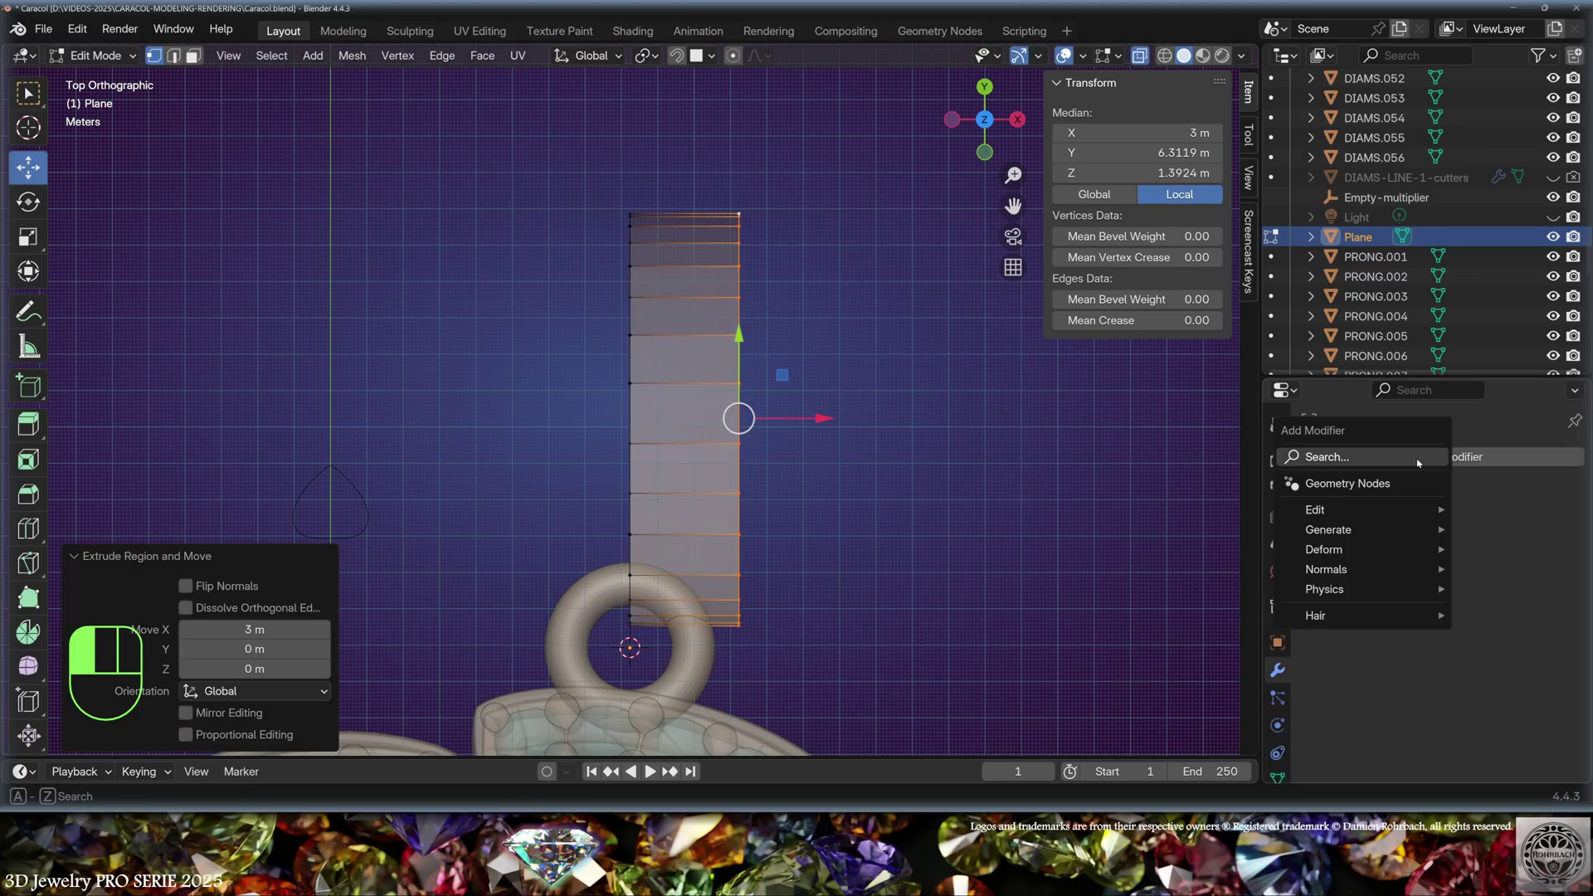
mouse_move(1361, 529)
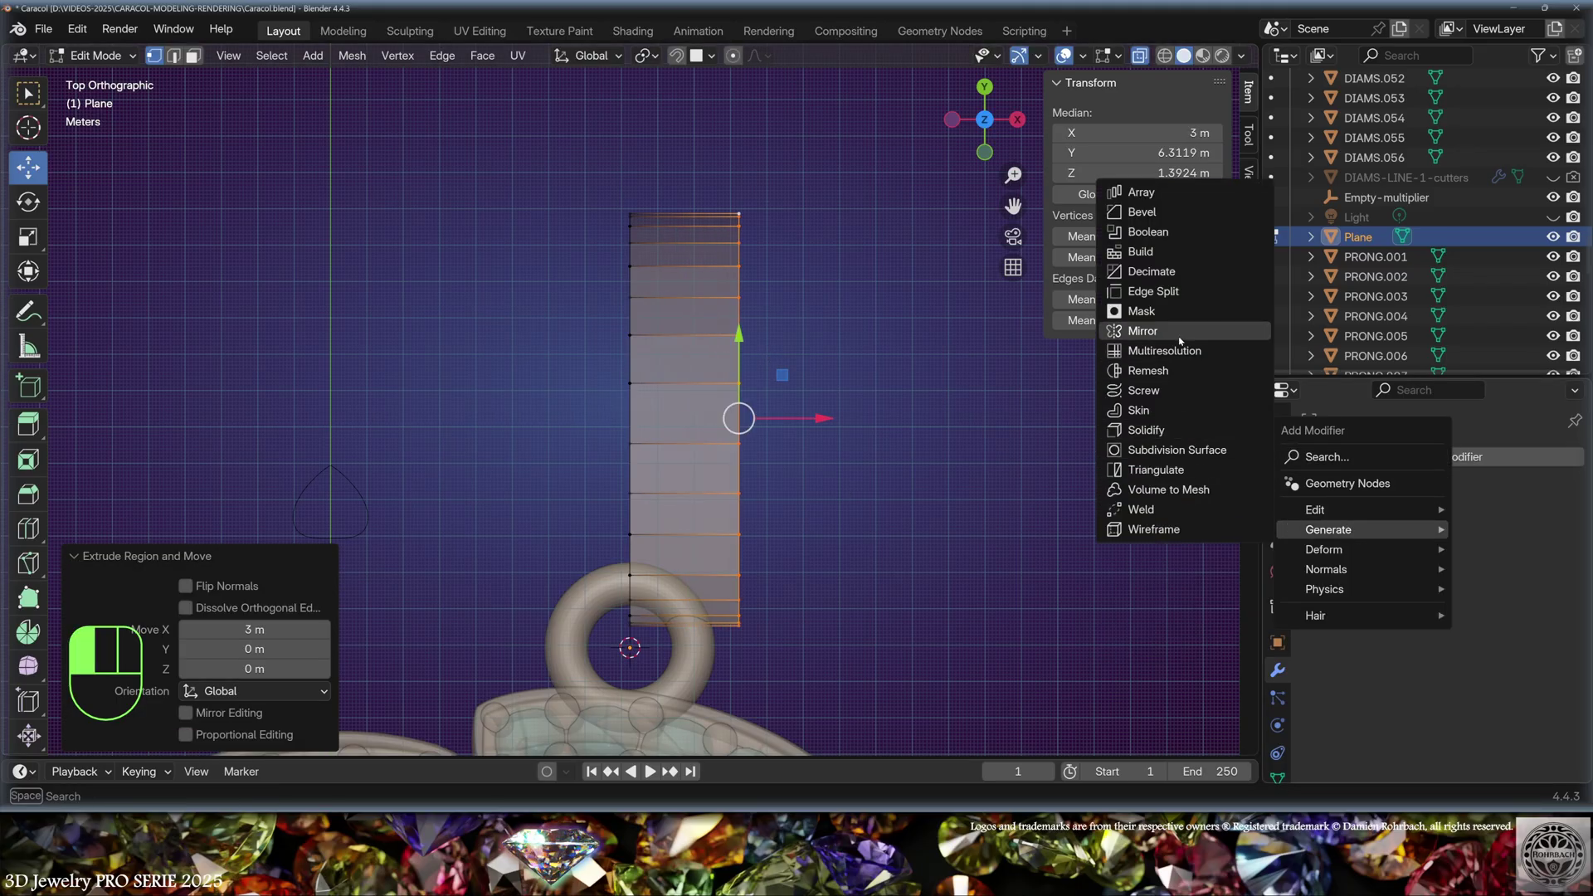
left_click(1143, 330)
middle_click_drag(829, 373, 884, 477)
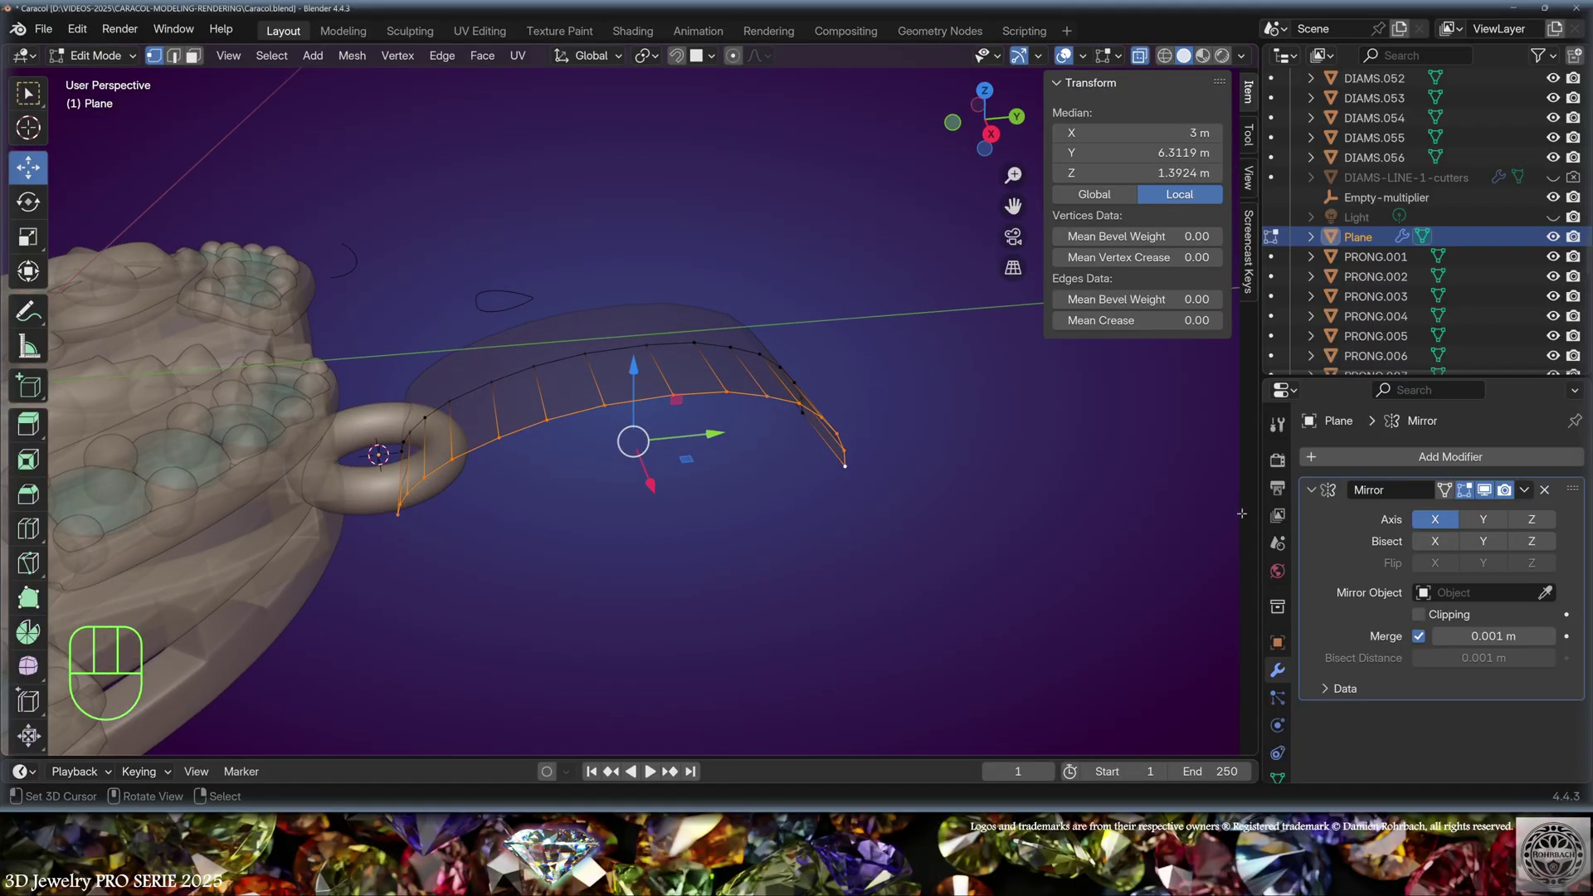
left_click(1531, 518)
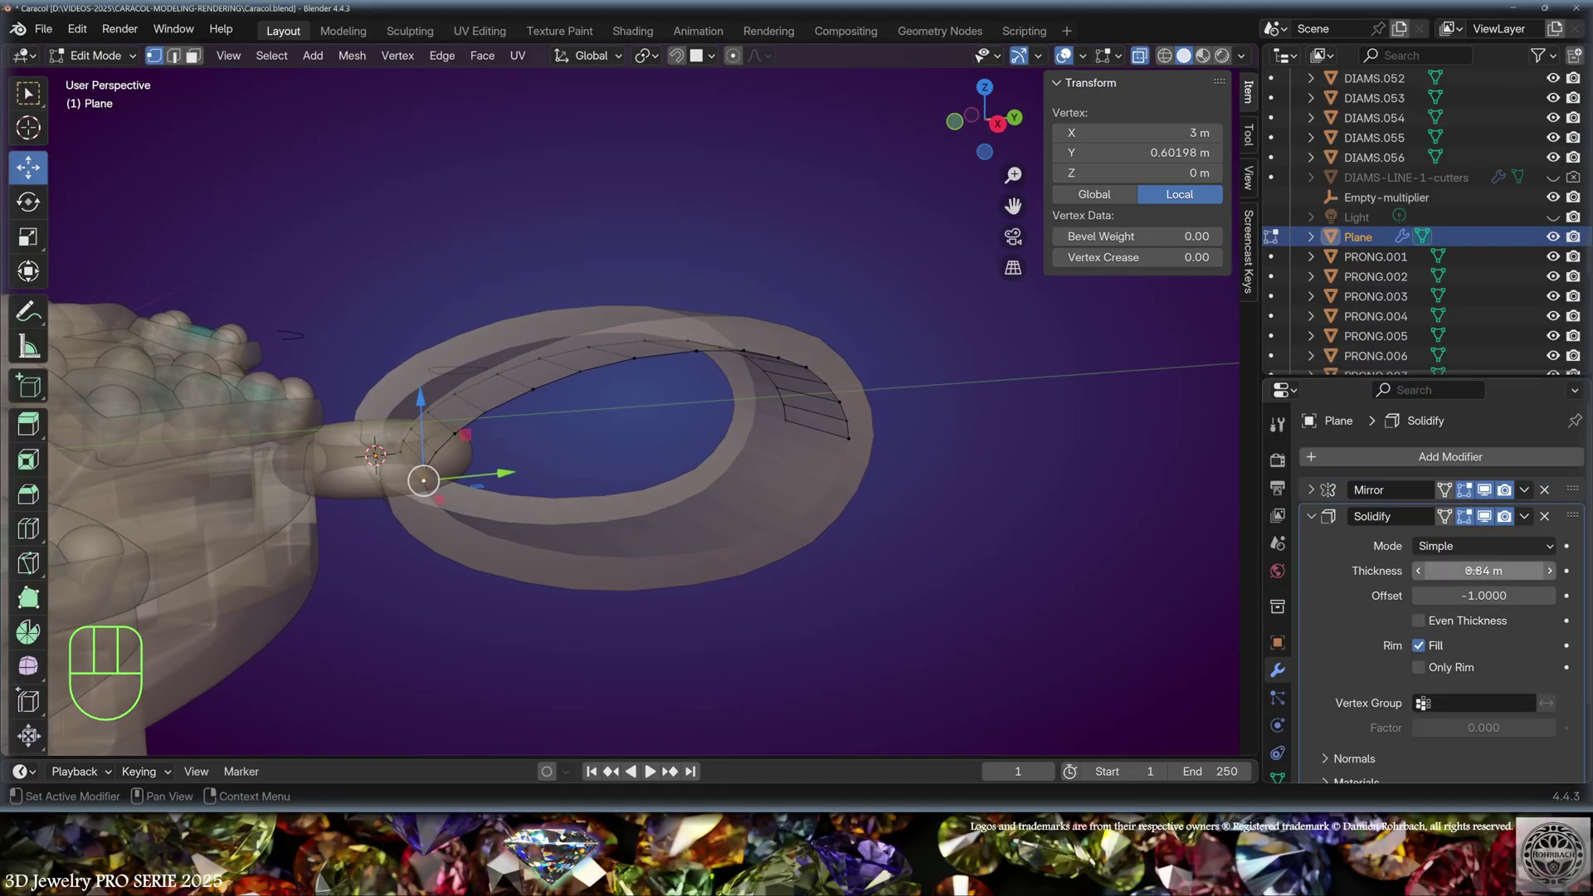
left_click_drag(1484, 570, 1475, 569)
key("BackSpace")
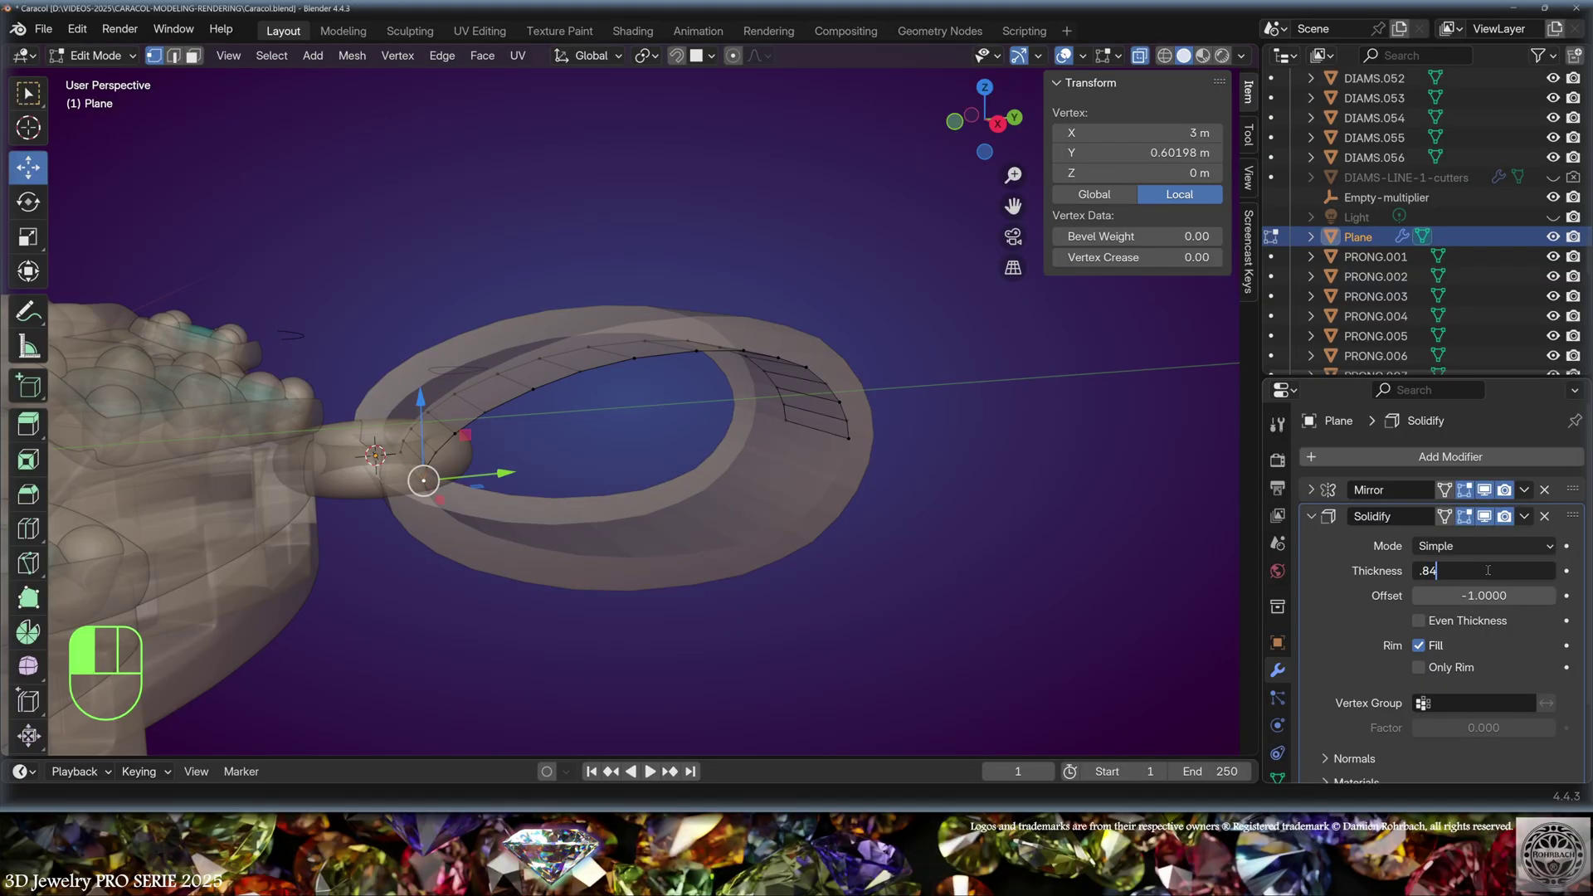
key("Return")
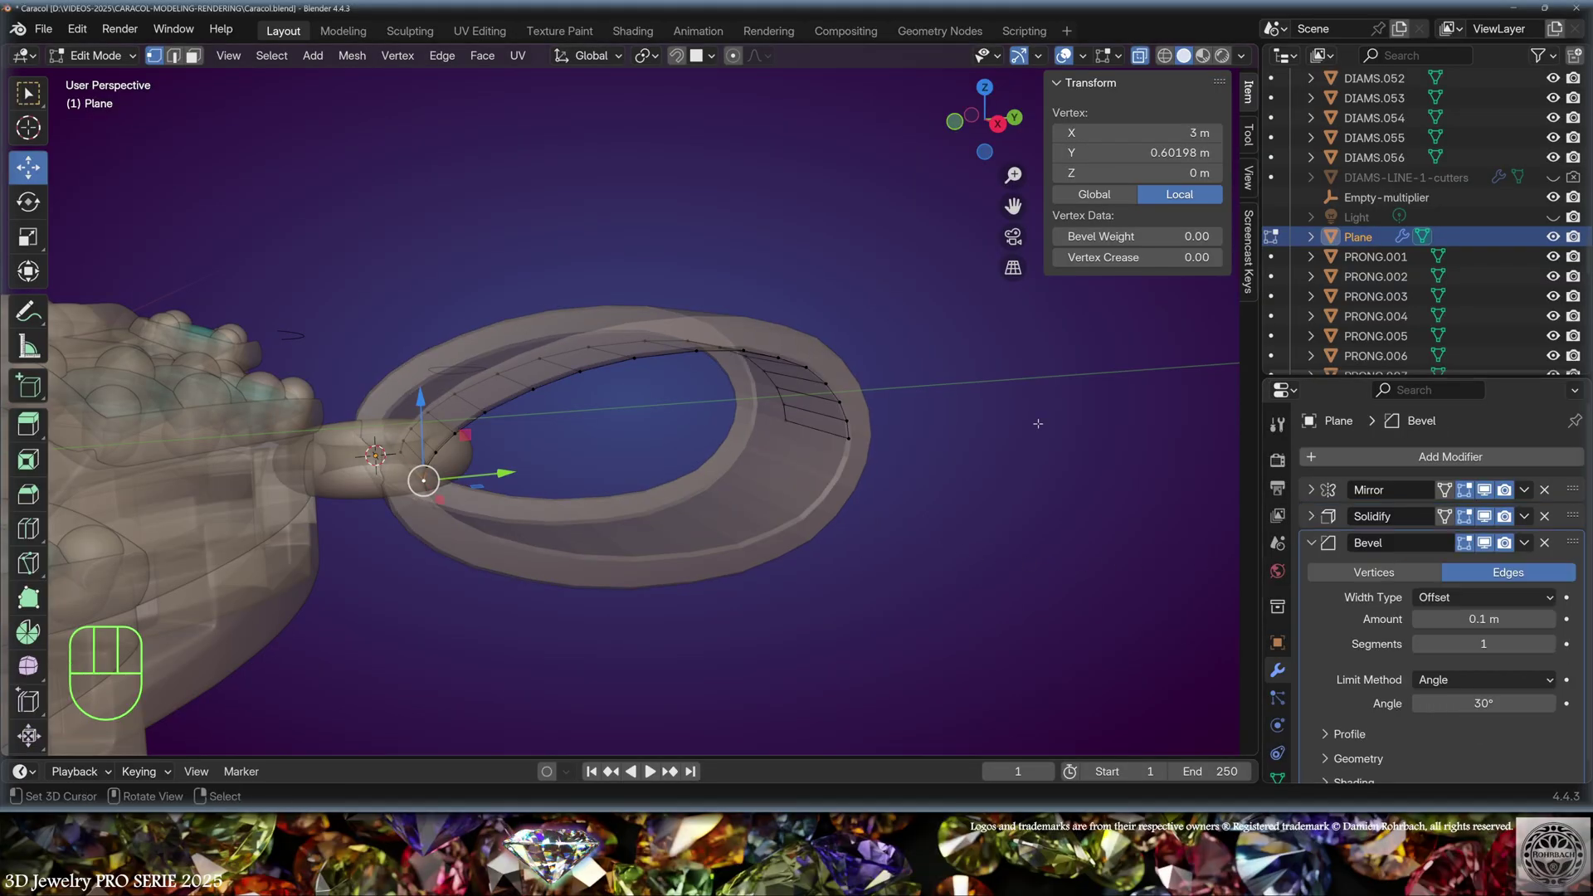
Step: Add a Subdivision Surface modifier and a Simple Deform set to Taper along the Y axis
left_click(1311, 543)
left_click(1450, 457)
left_click(1352, 614)
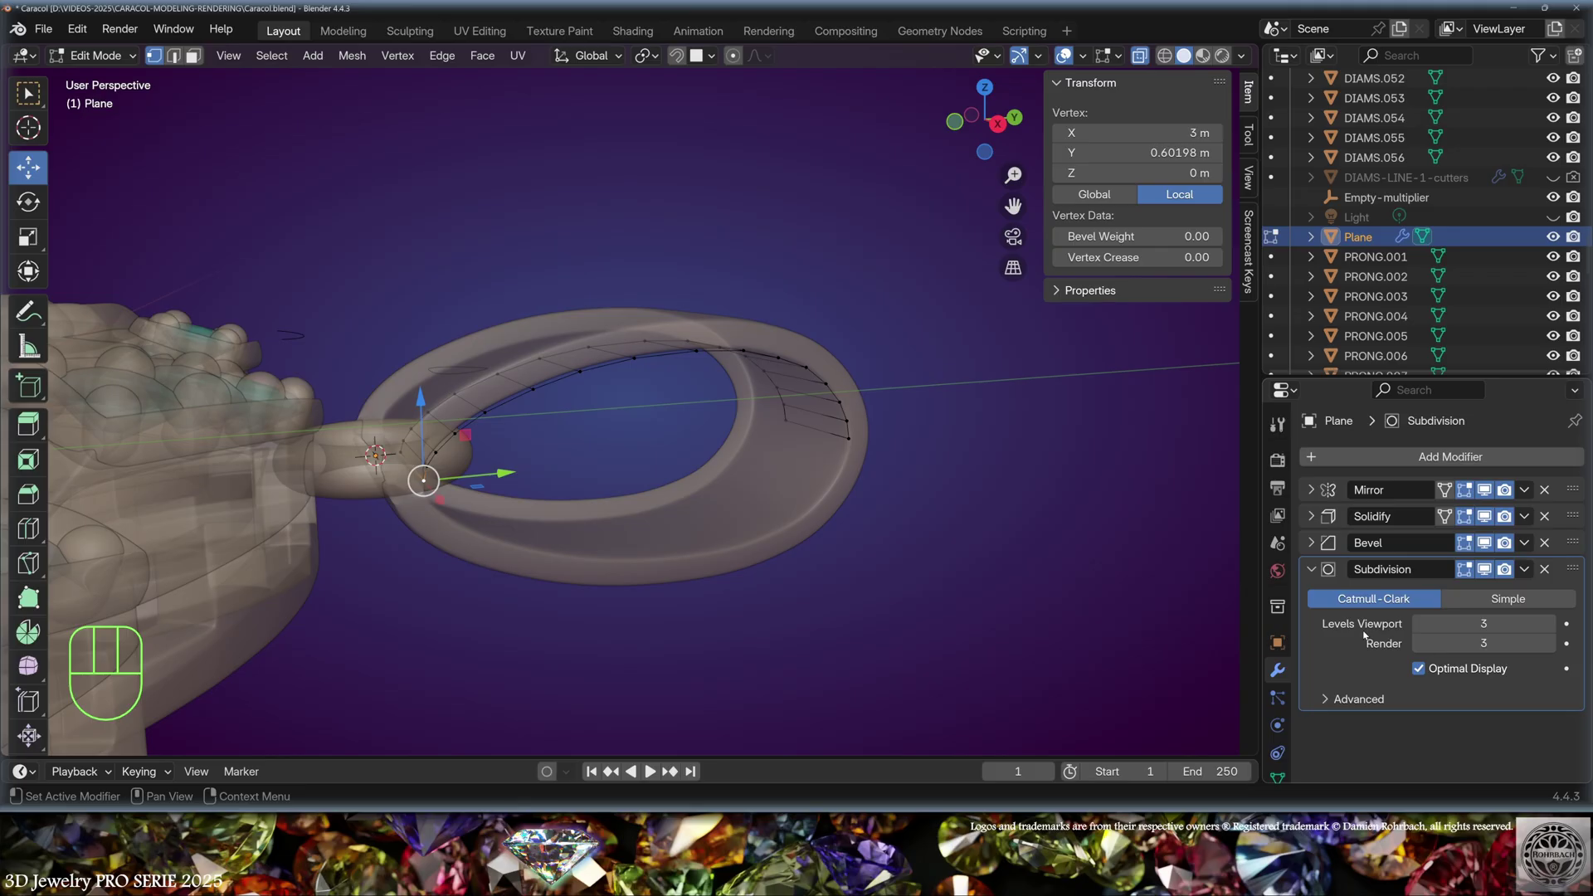
left_click(1311, 569)
left_click(1364, 456)
mouse_move(1361, 476)
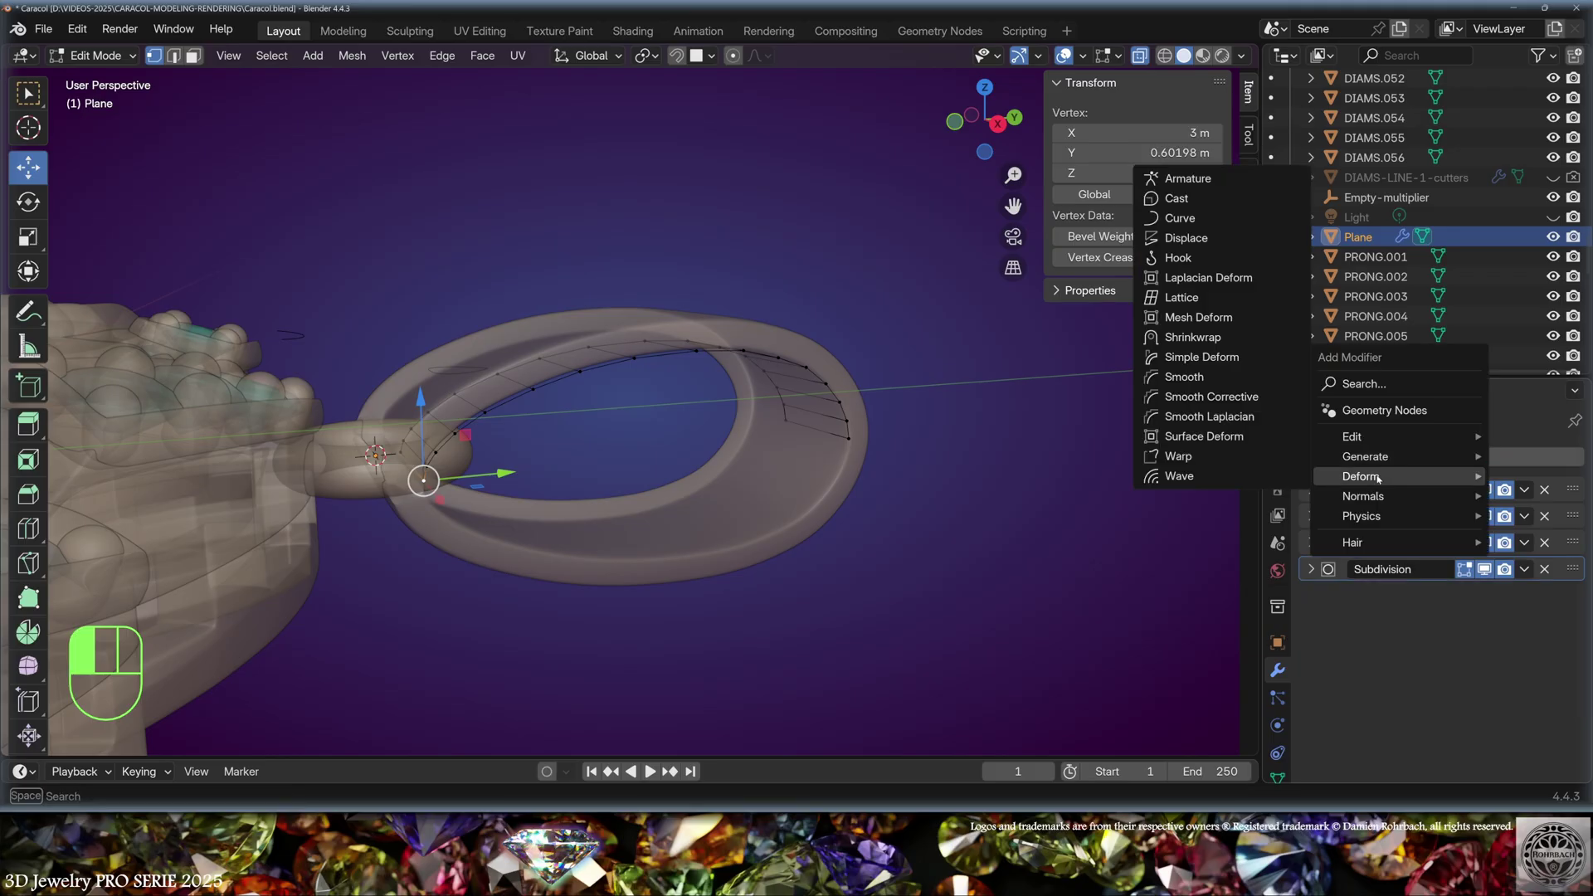
left_click(1195, 358)
left_click(1474, 626)
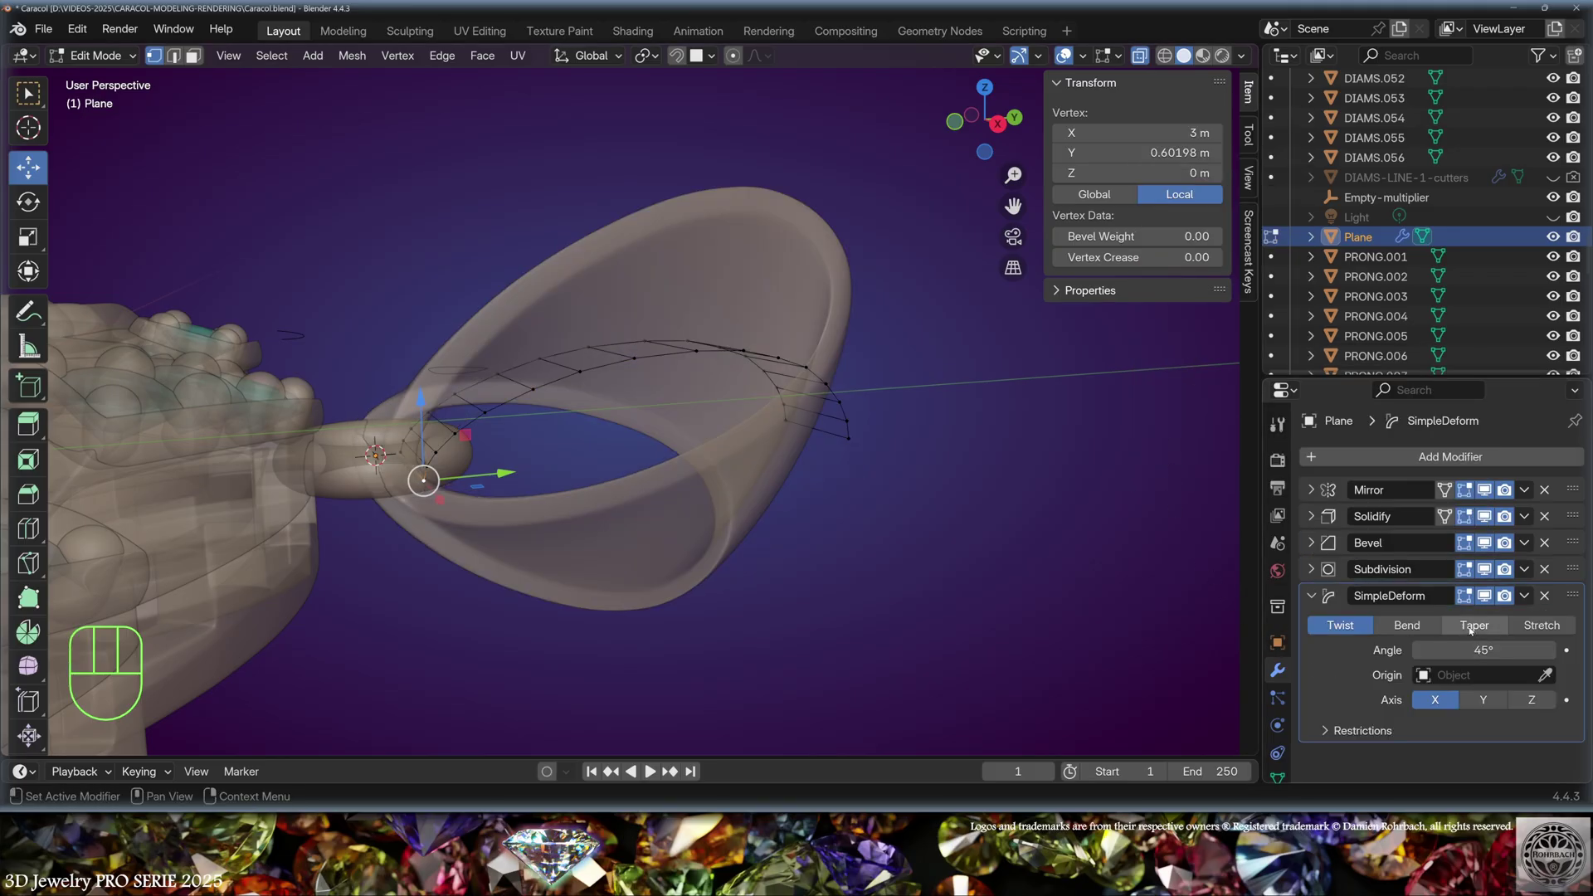
left_click(1483, 699)
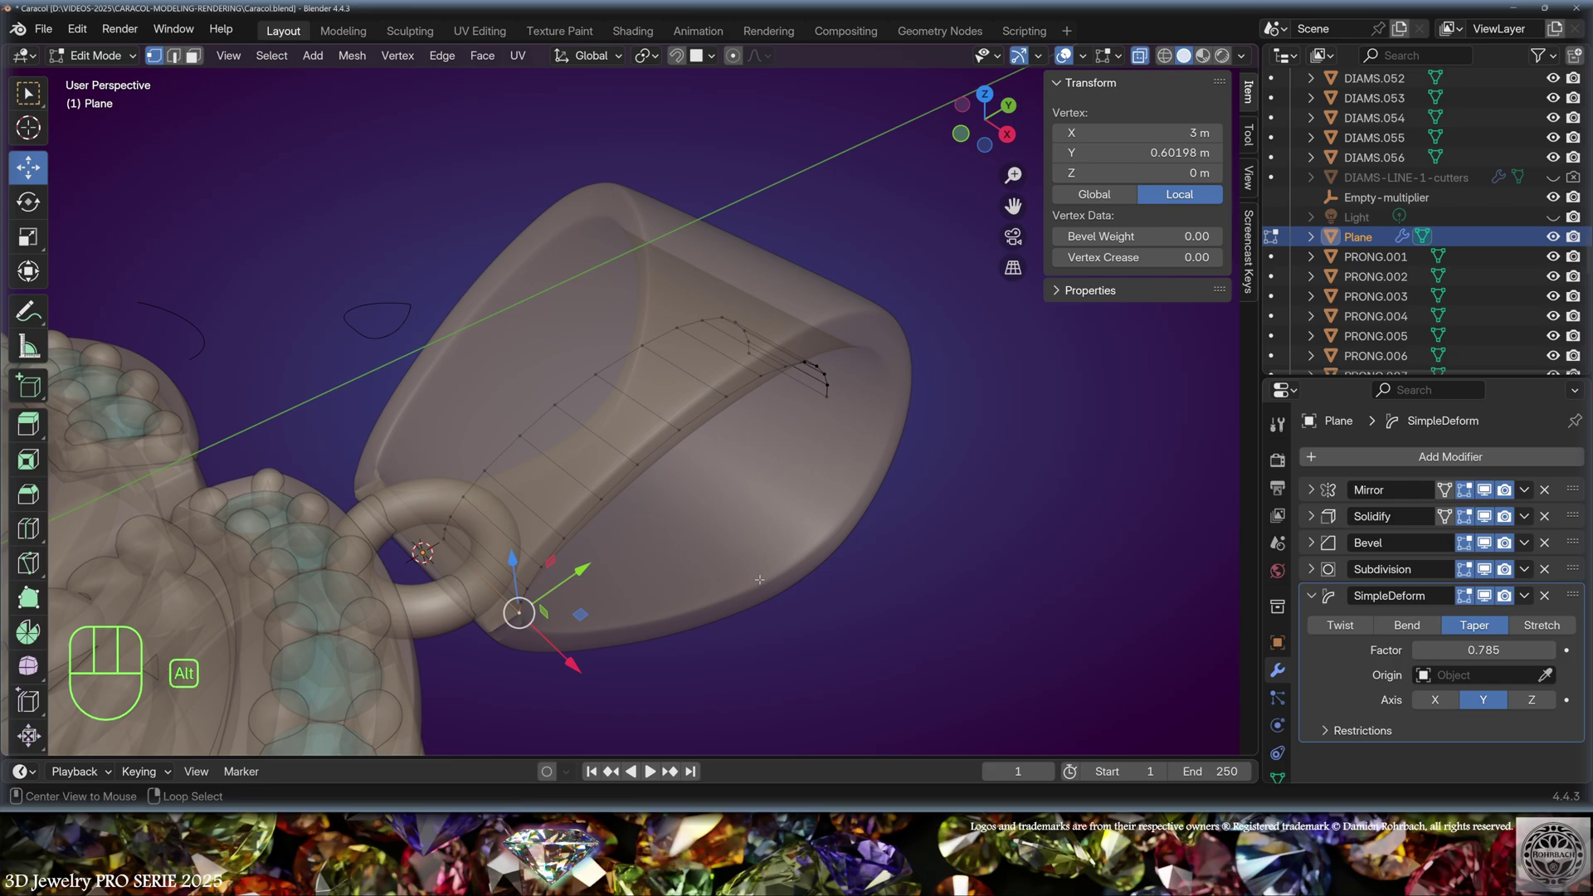
key("alt+z")
middle_click_drag(772, 555, 814, 587)
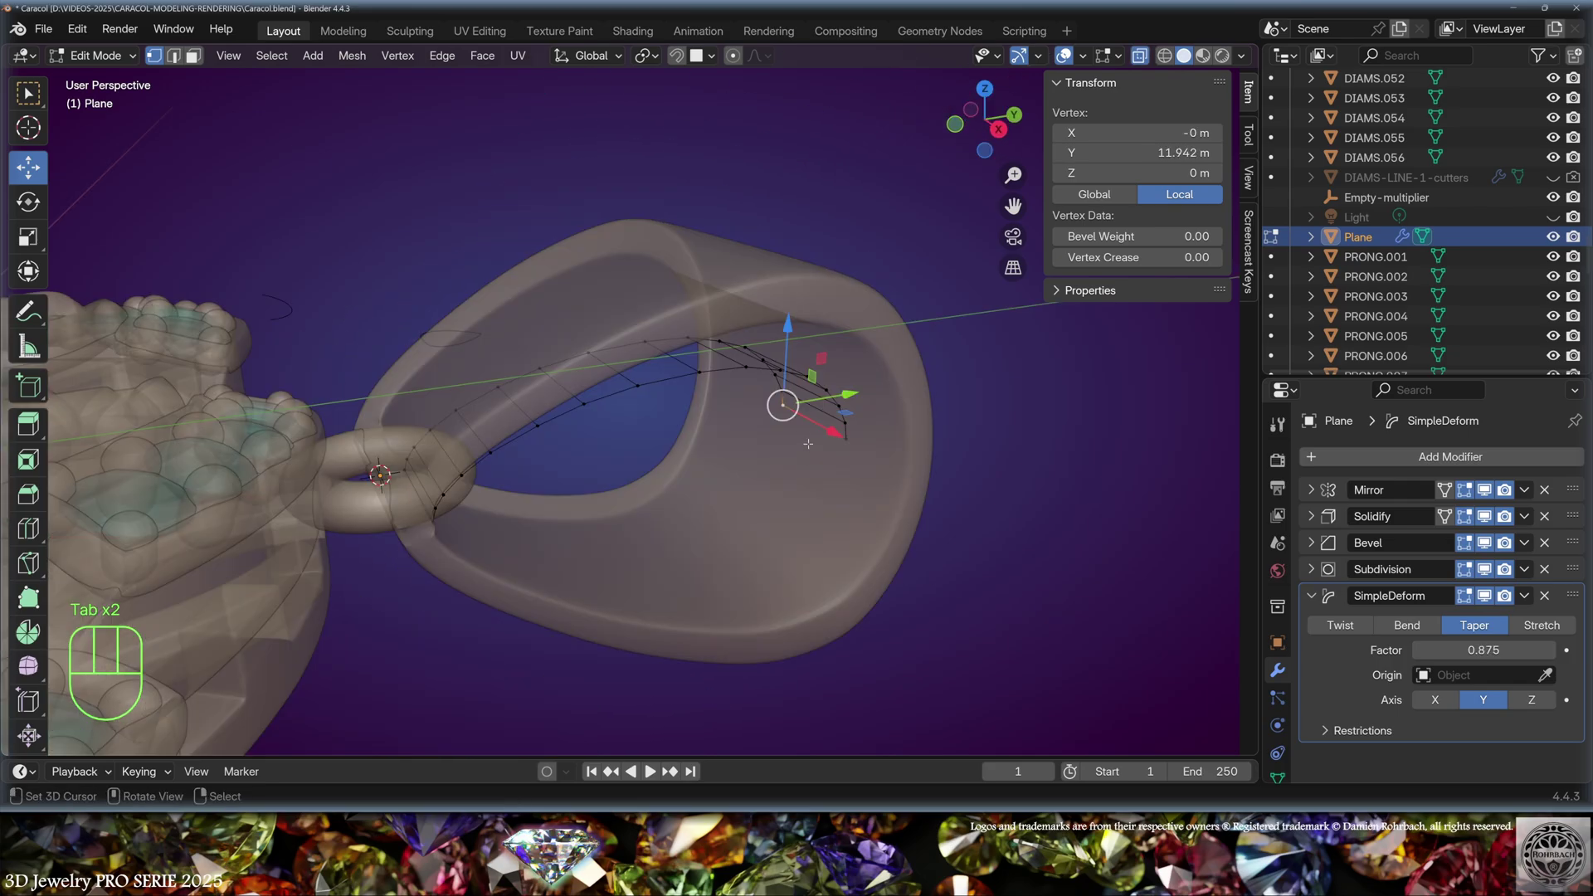
Step: Snap the 3D cursor to the selected vertex, move the bail's origin there, and lower Taper to 0.705
key("Tab")
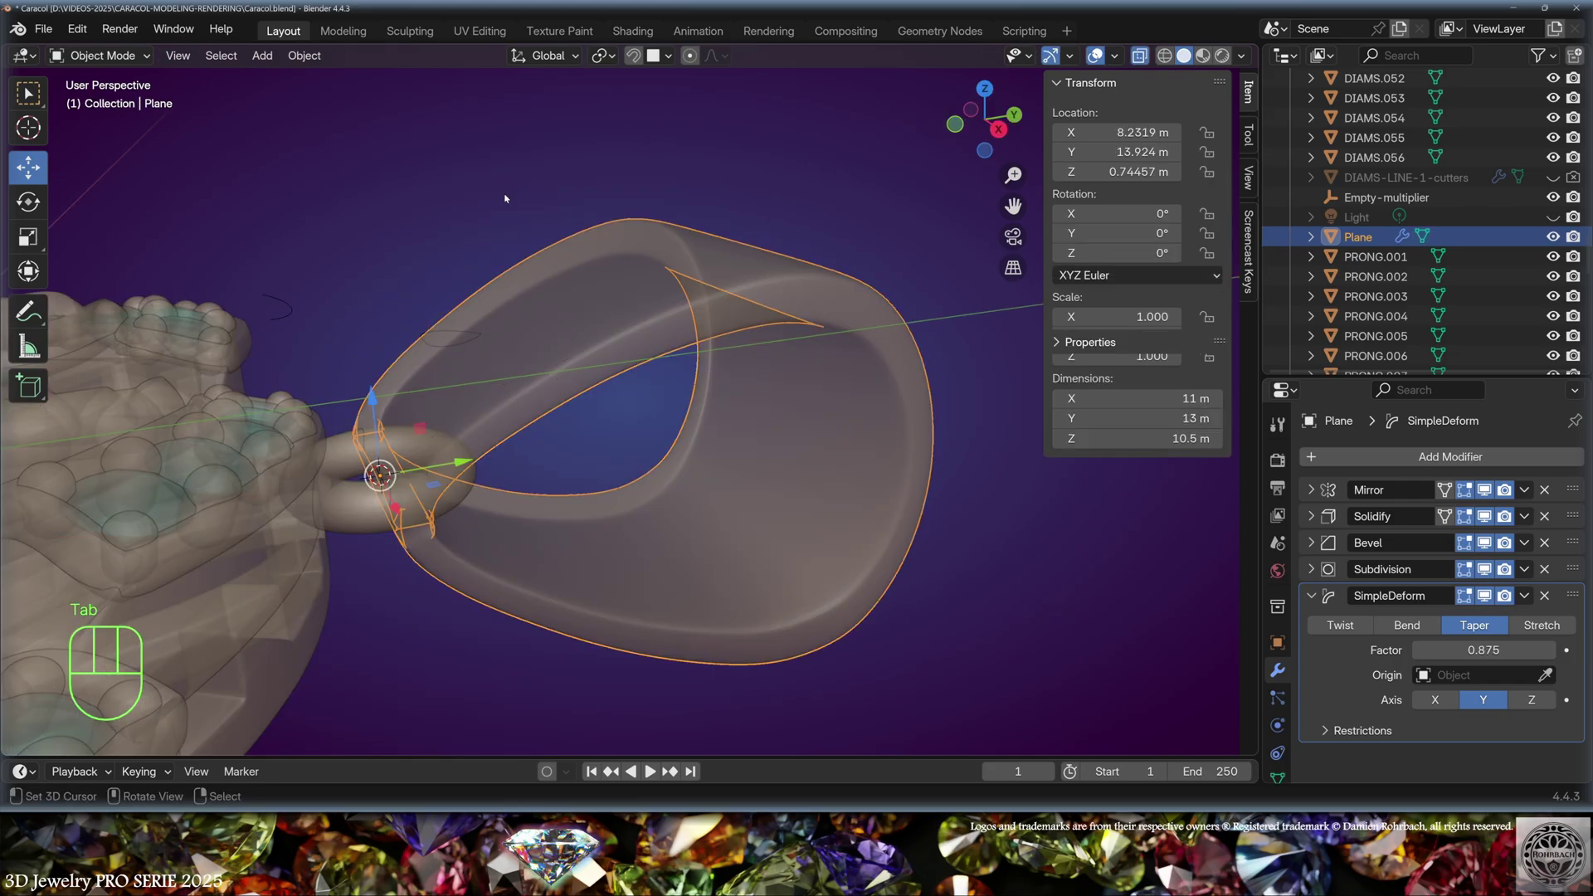
key("Tab")
key("shift+s")
left_click(900, 501)
key("Tab")
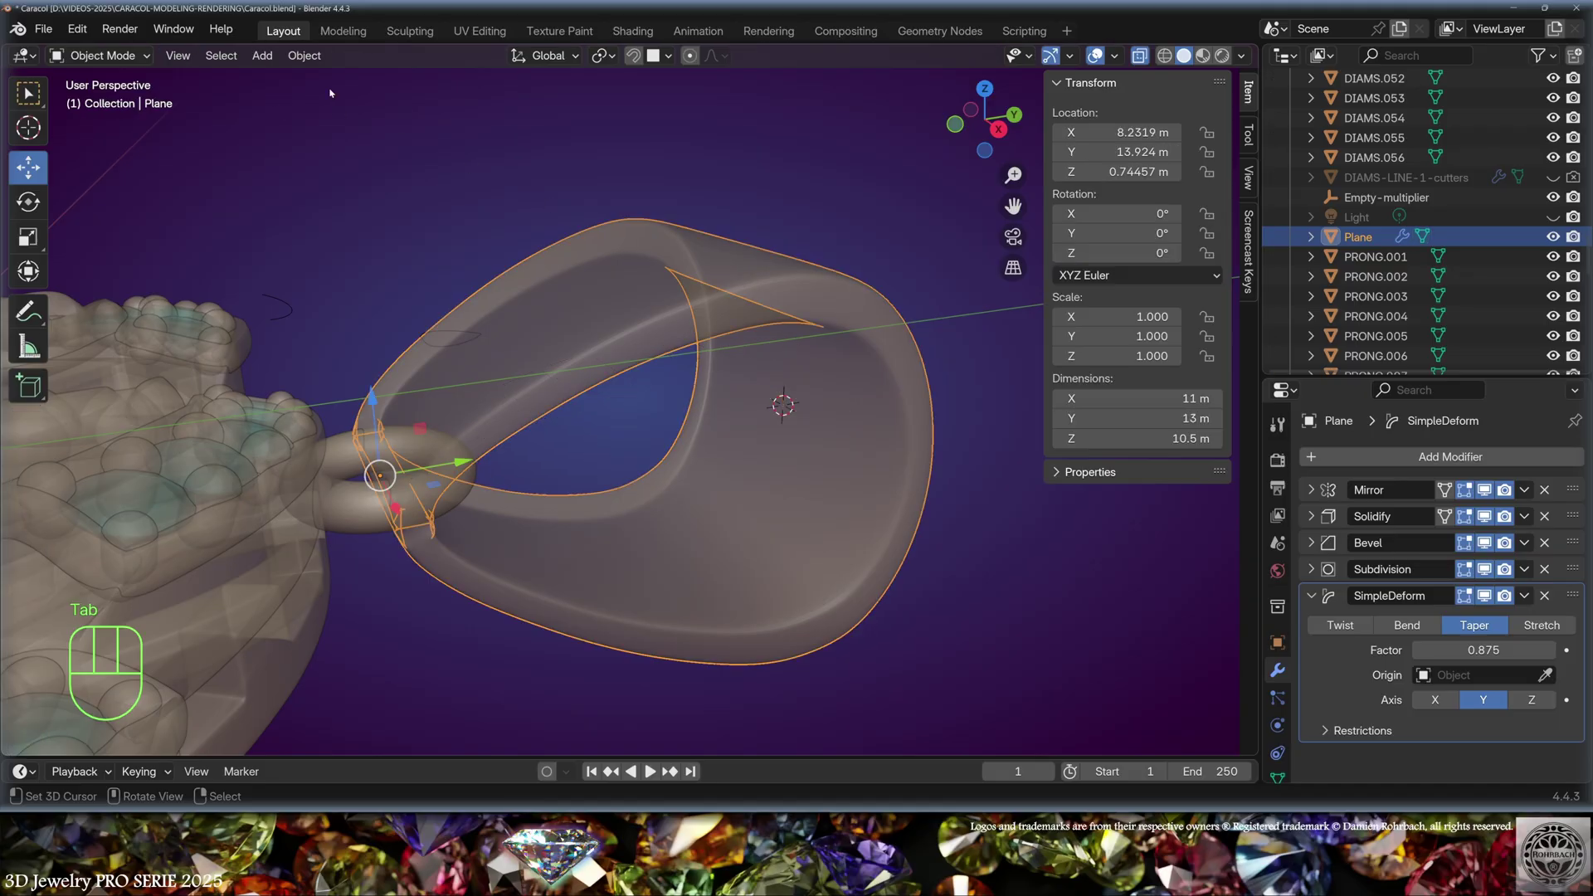
left_click(304, 54)
mouse_move(340, 100)
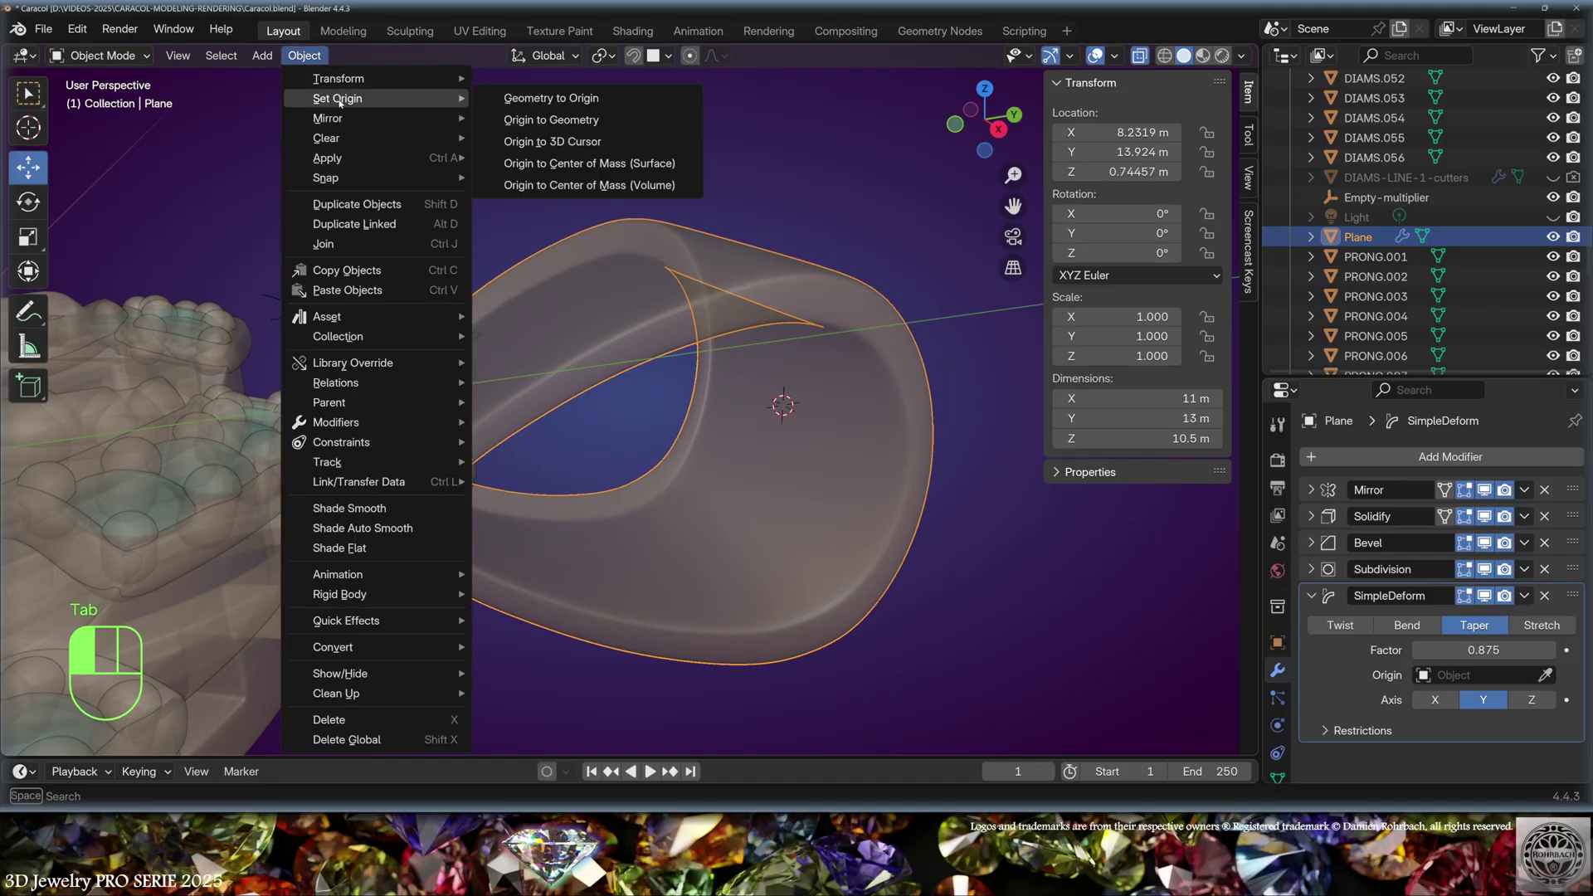
left_click(552, 141)
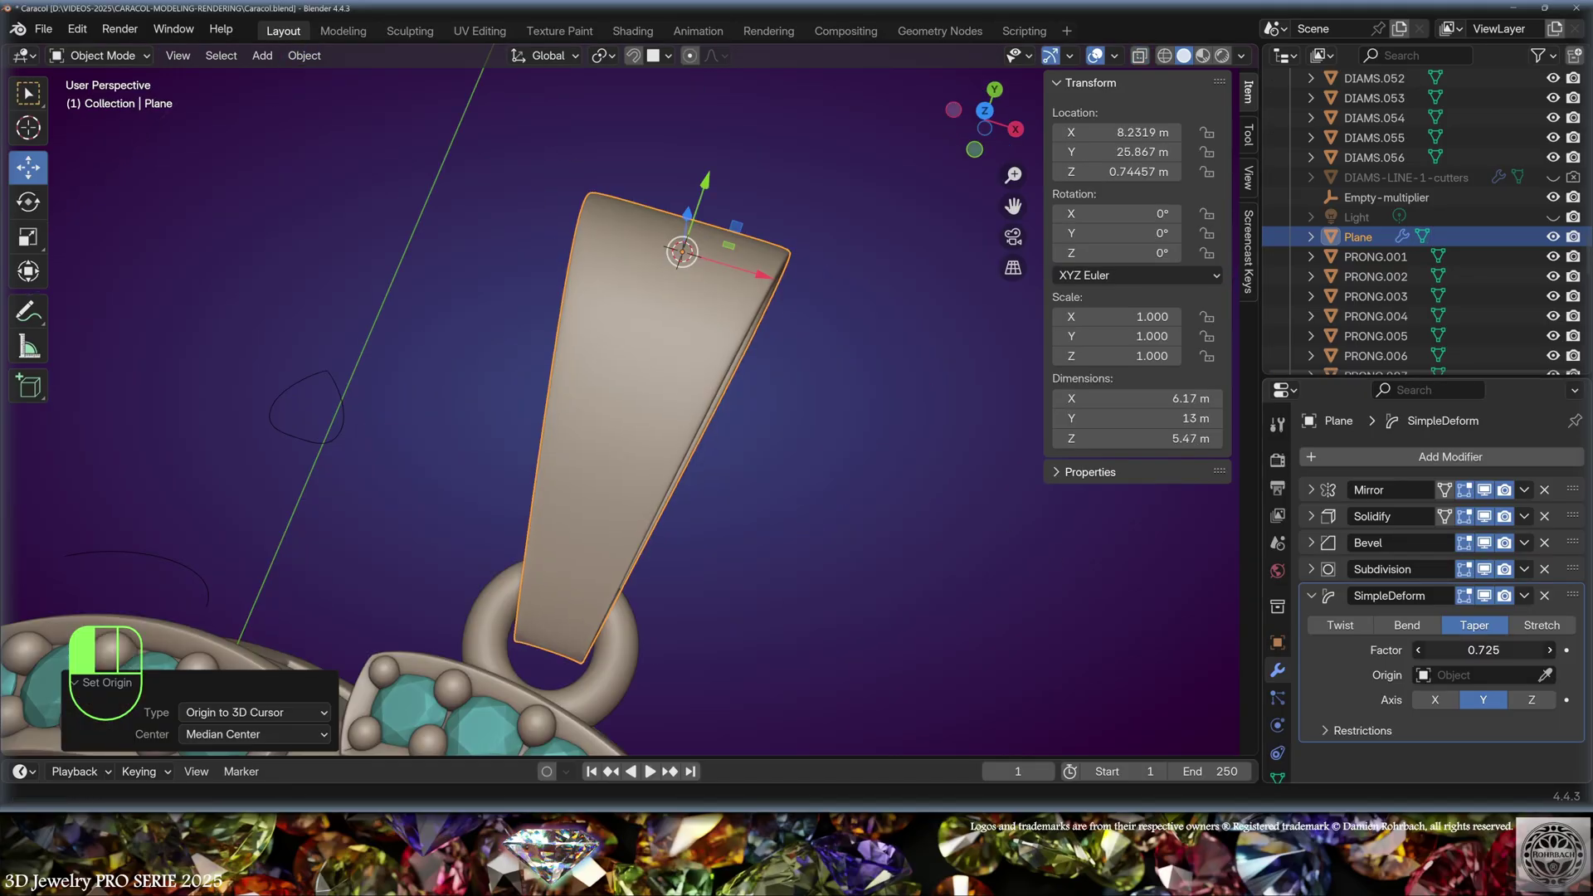
left_click_drag(1483, 649, 1444, 649)
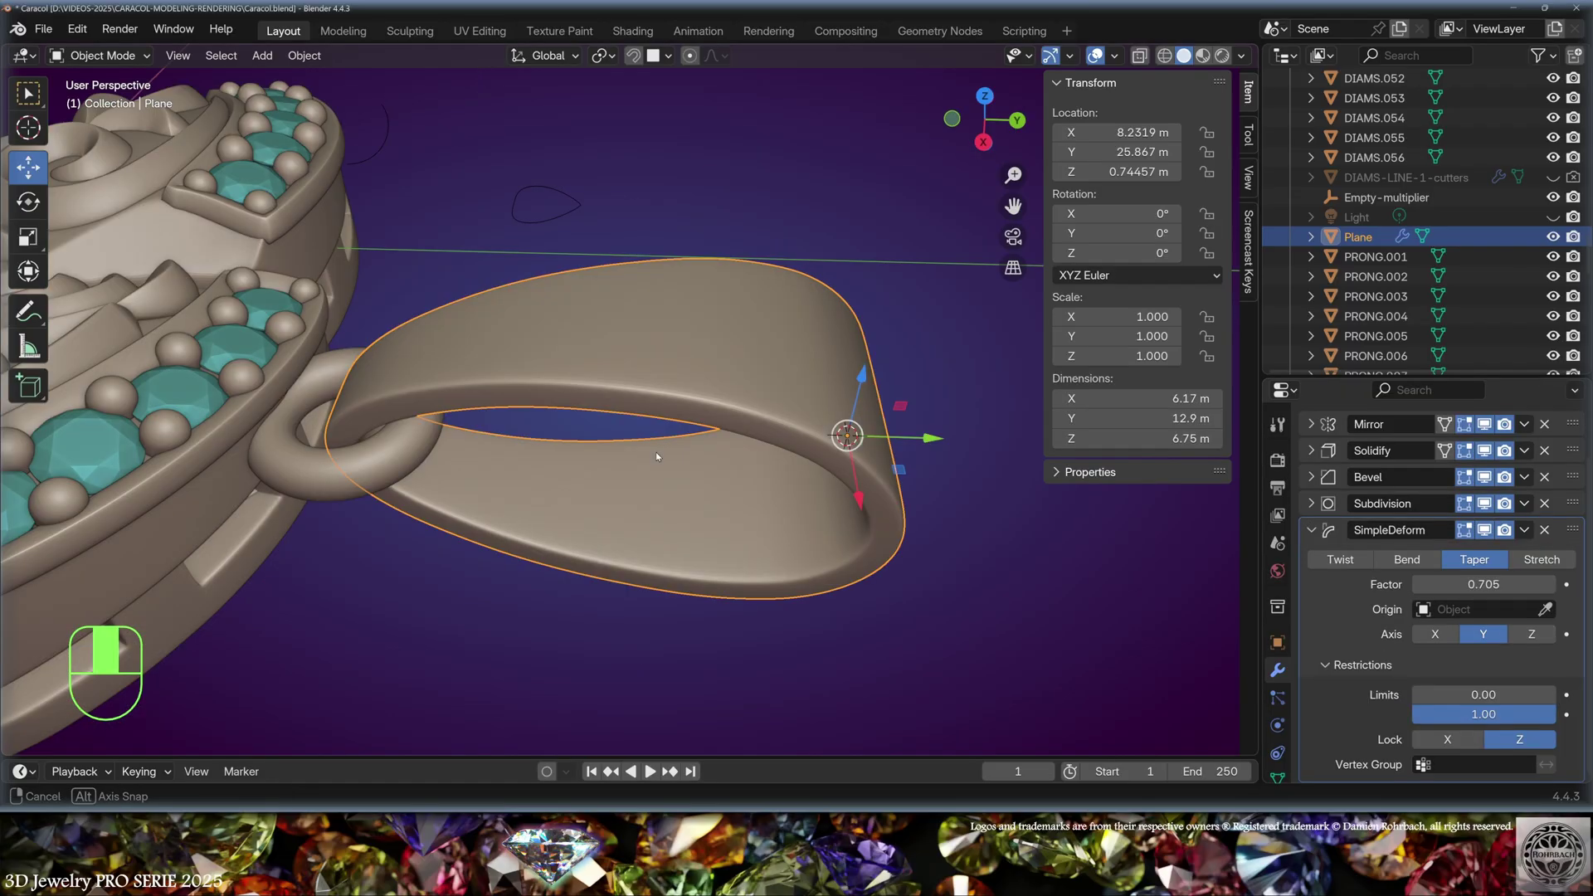
middle_click_drag(656, 455, 662, 442)
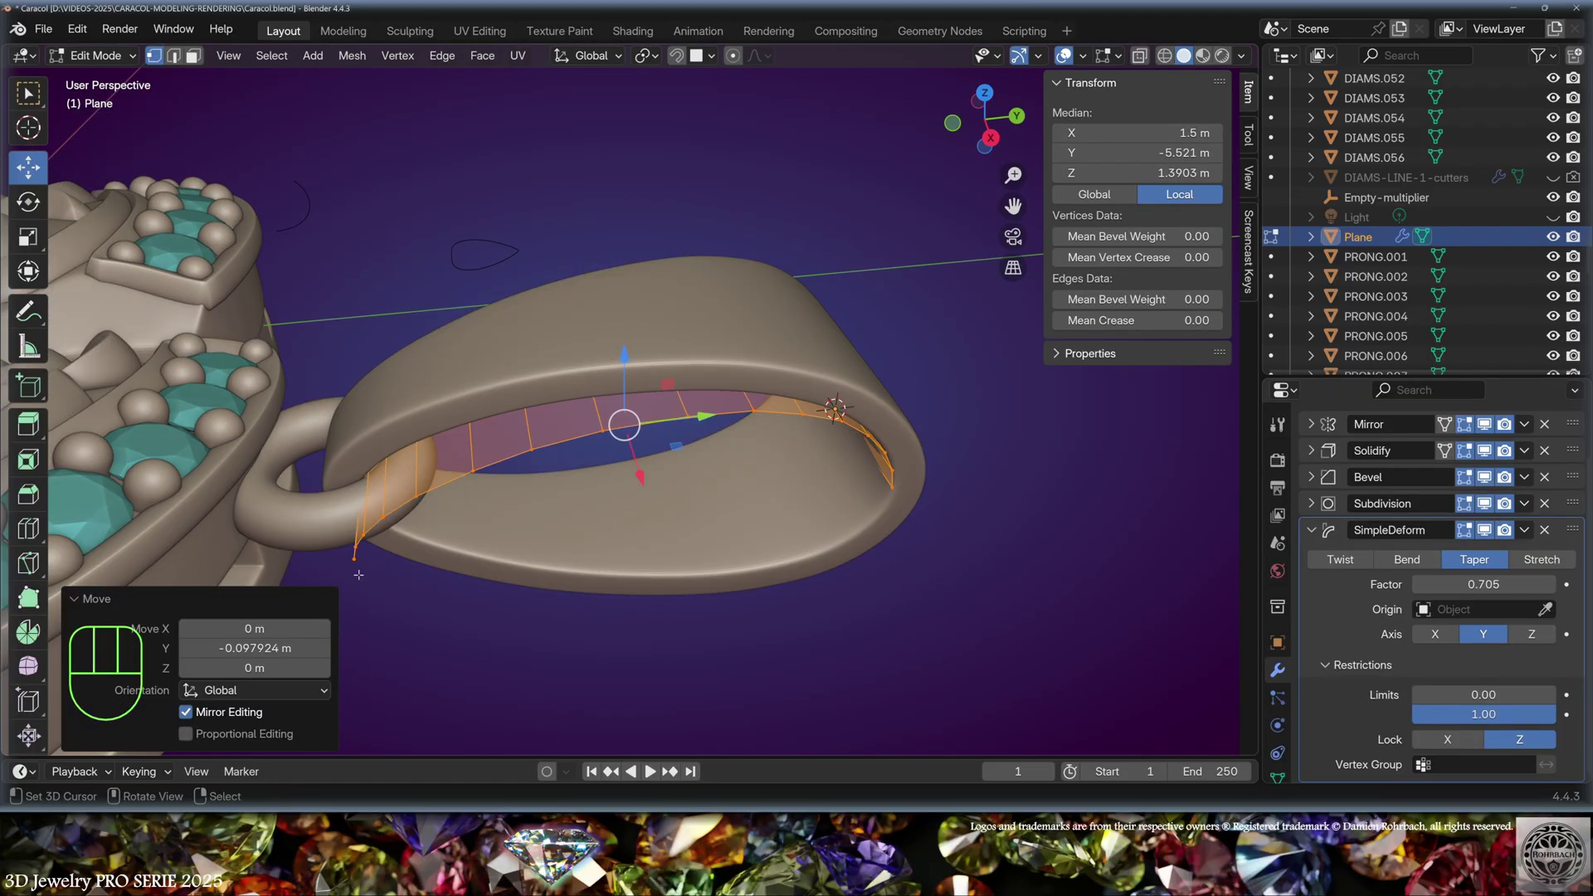
Step: Duplicate the bail's inner rim edge path in place and separate it into its own object
key("alt+z")
left_click(355, 567, "ctrl")
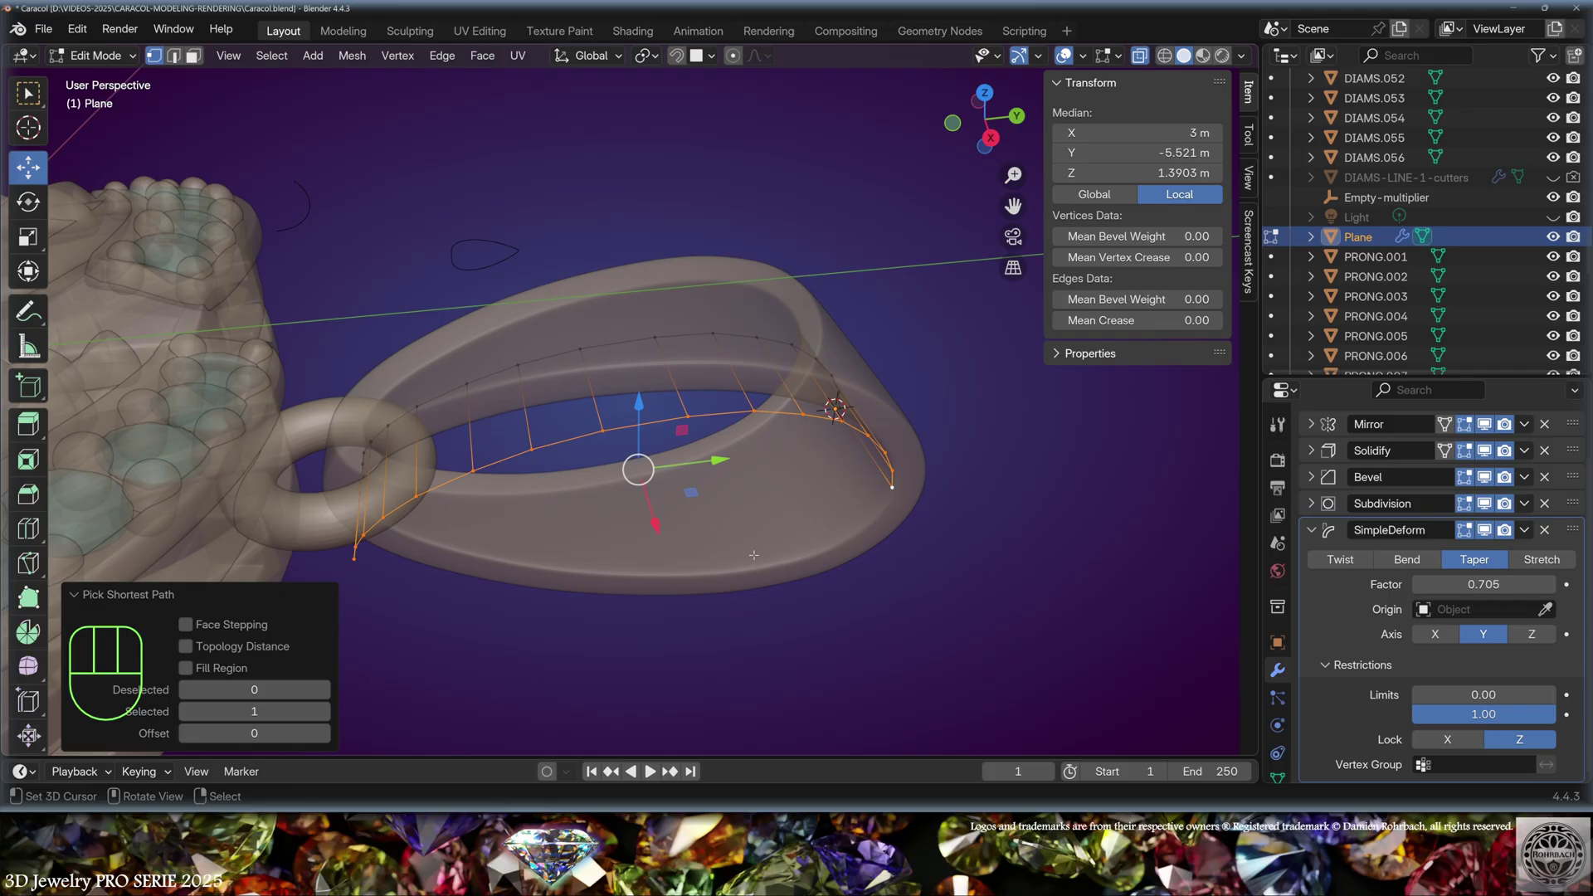
key("shift+d")
right_click(754, 555)
key("p")
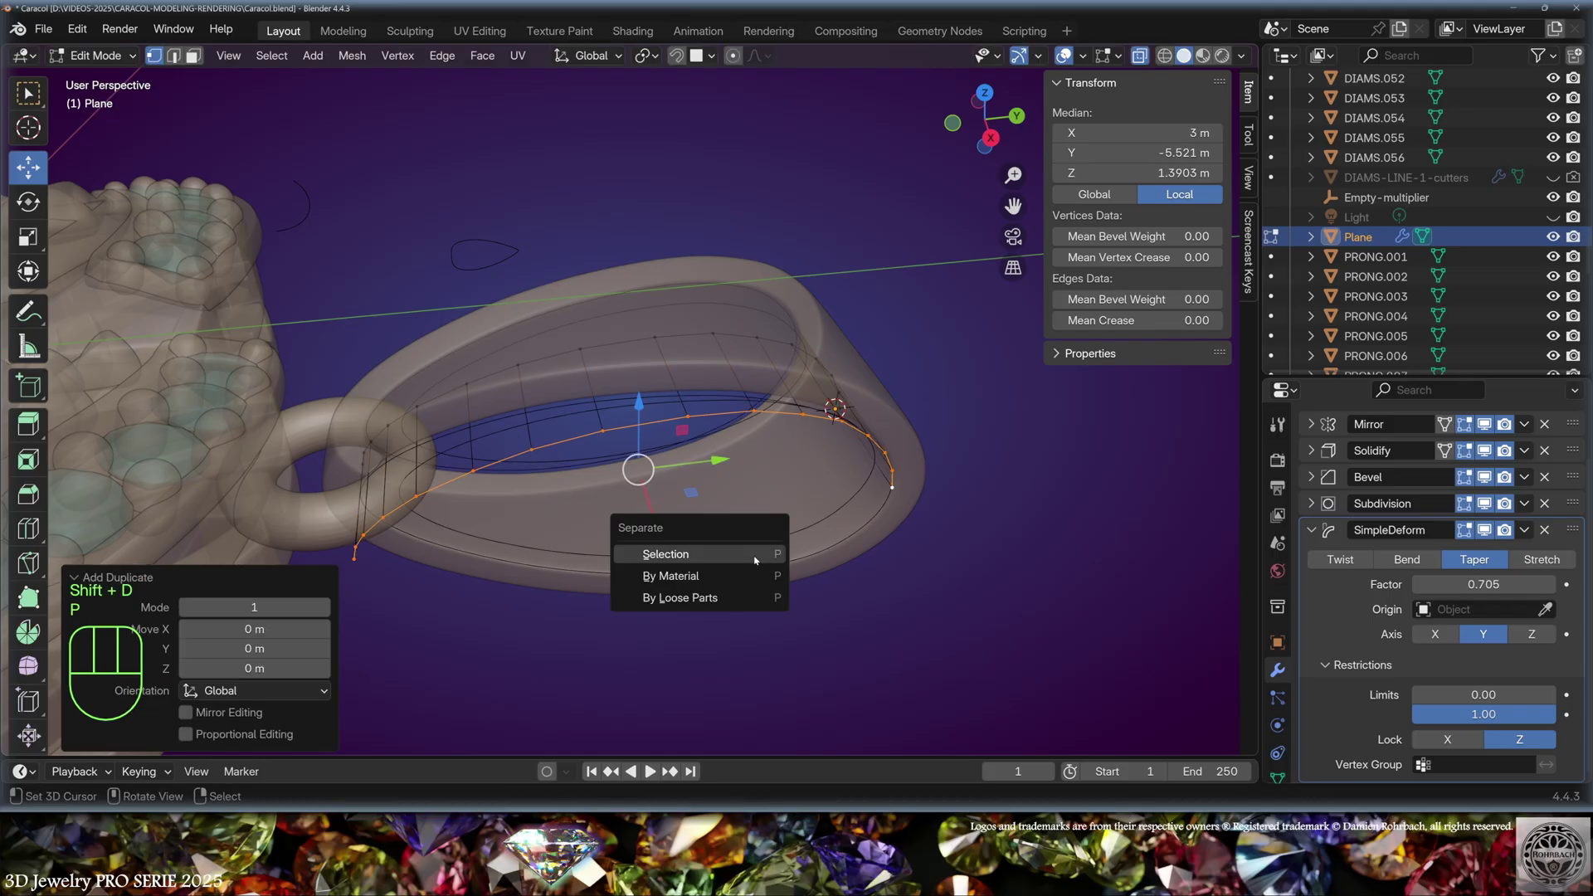
left_click(755, 560)
key("Tab")
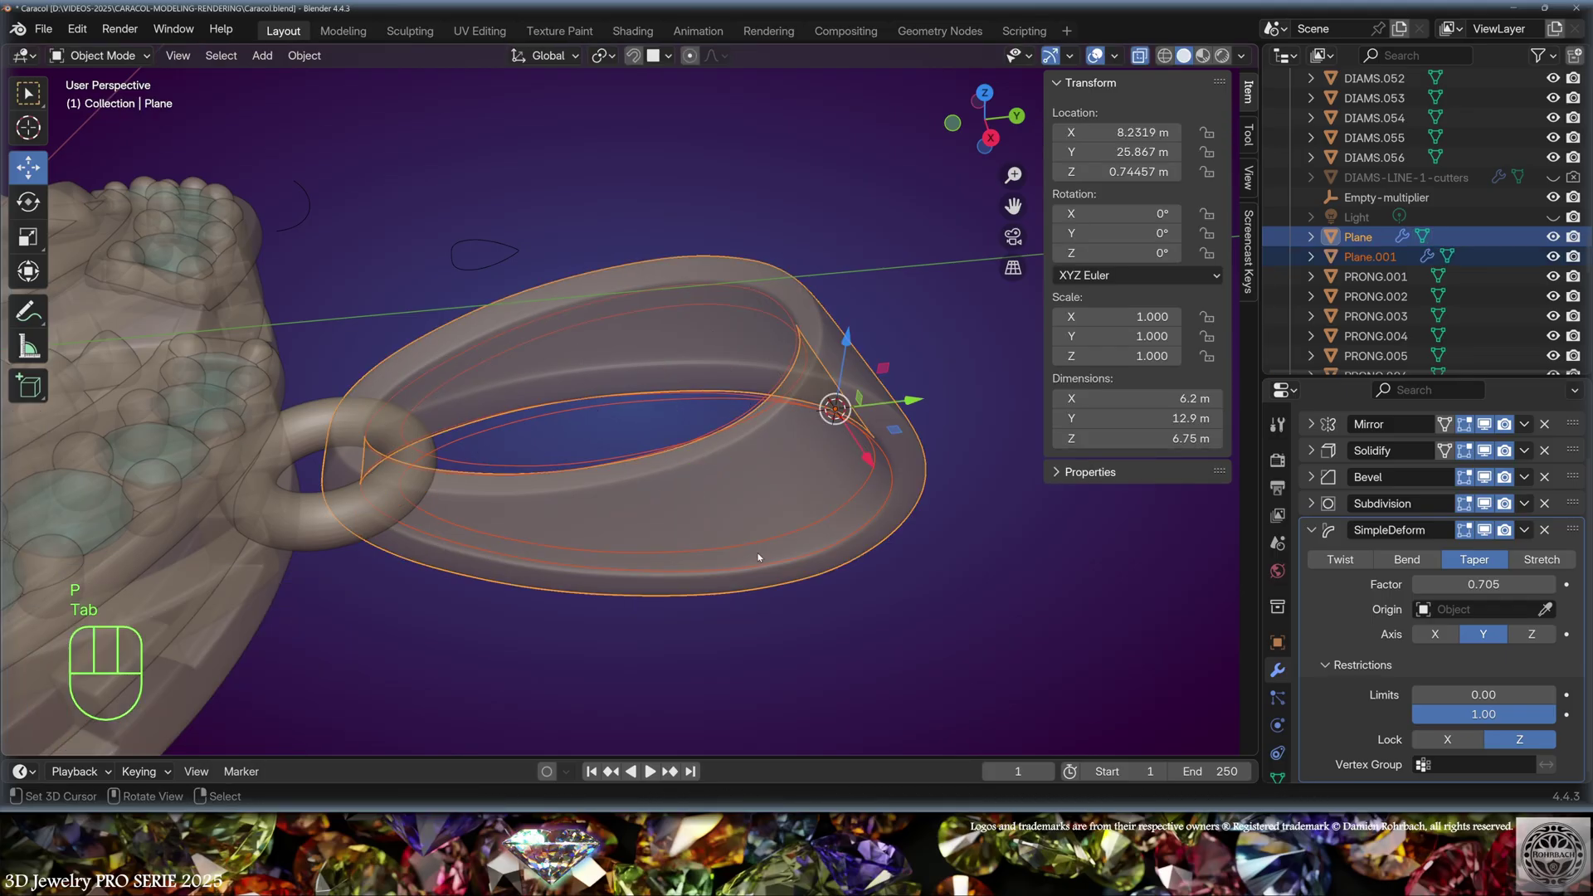
Step: In Plane.001, put the 3D cursor between the curve's two end vertices and pivot around it
left_click(1377, 260)
key("Tab")
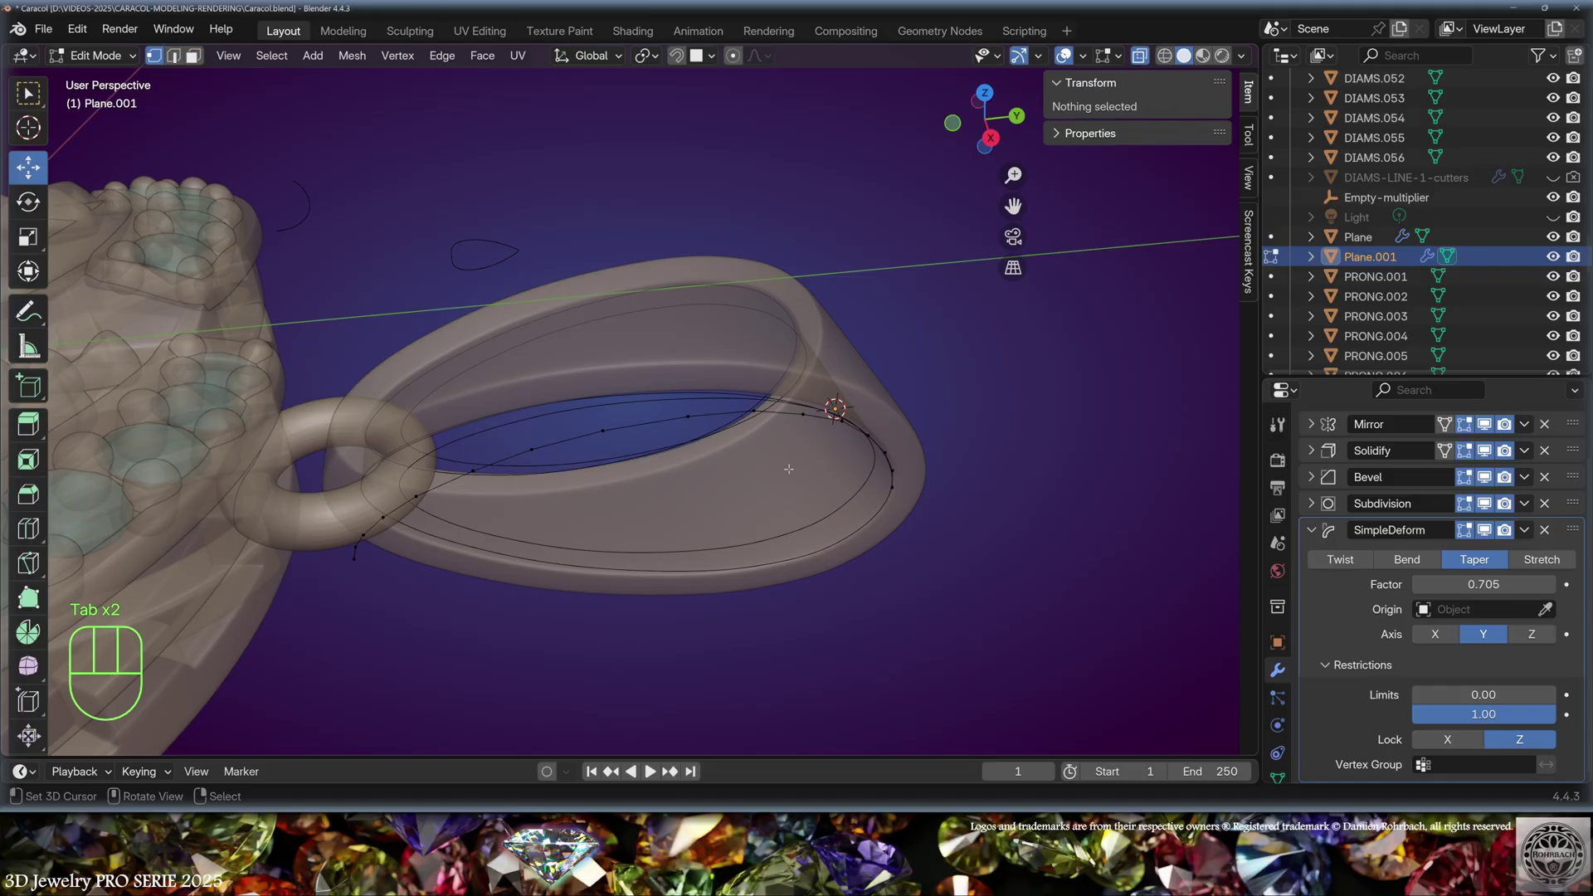
key("a")
left_click(990, 137)
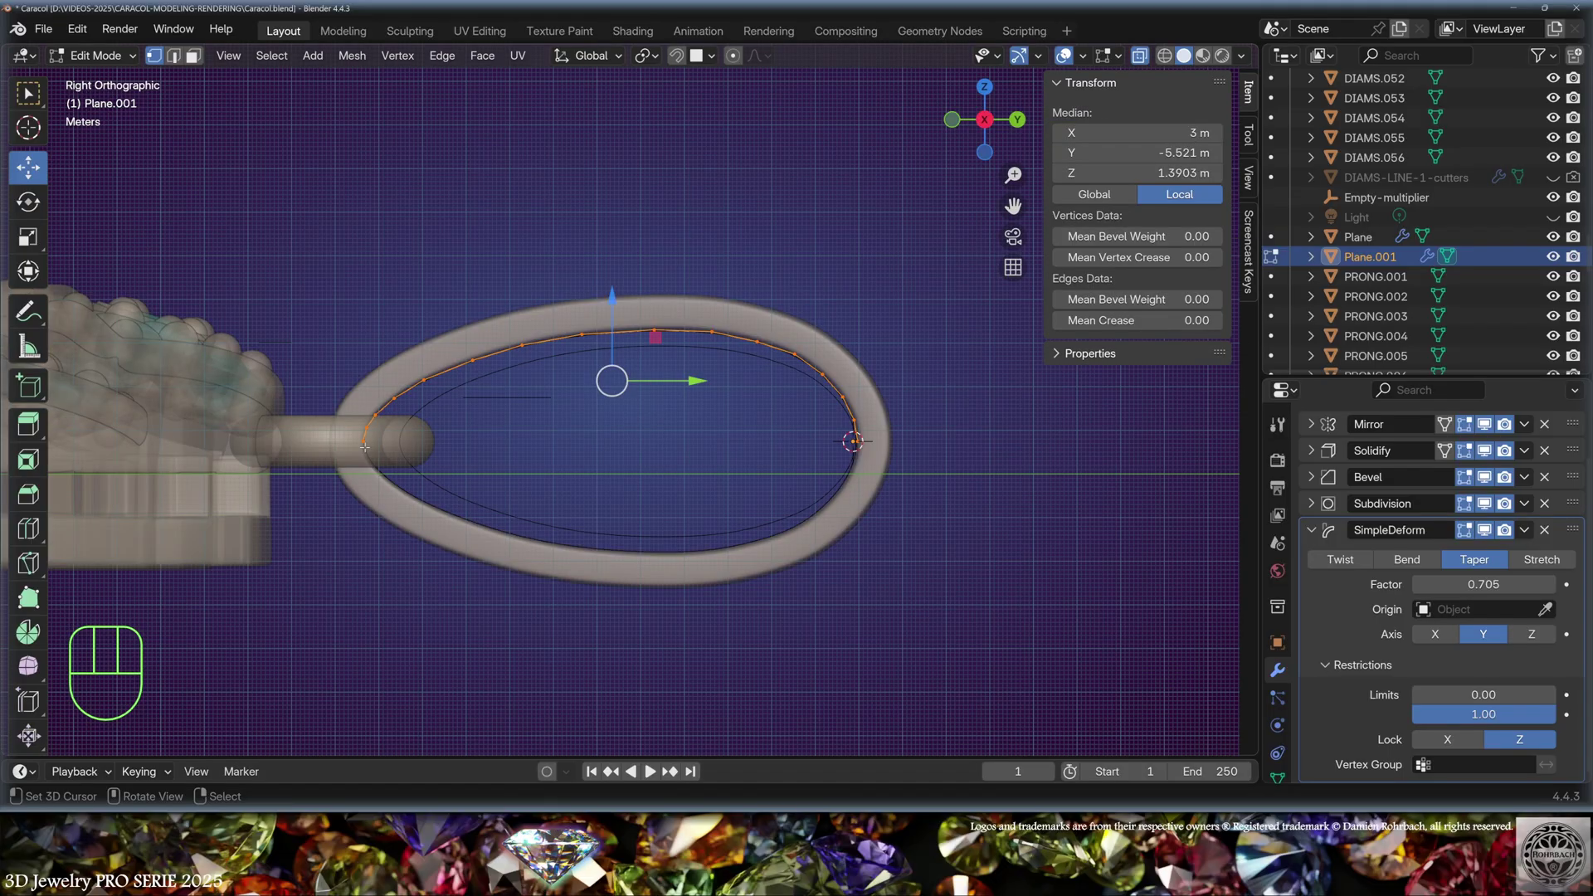
left_click(365, 447)
left_click(854, 440, "shift")
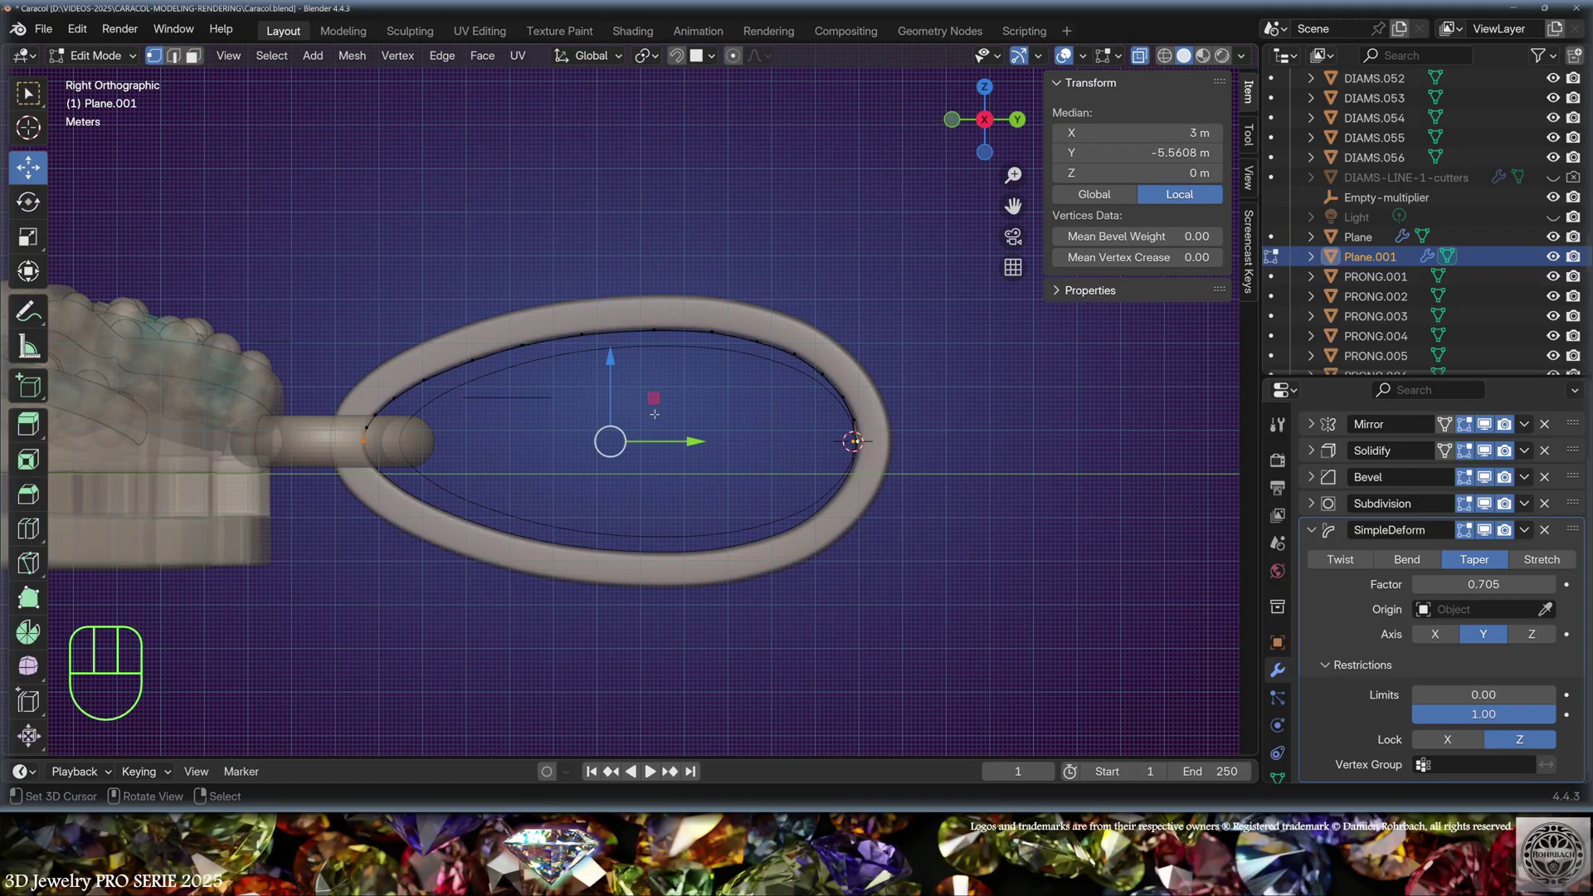
key("shift+s")
left_click(643, 529)
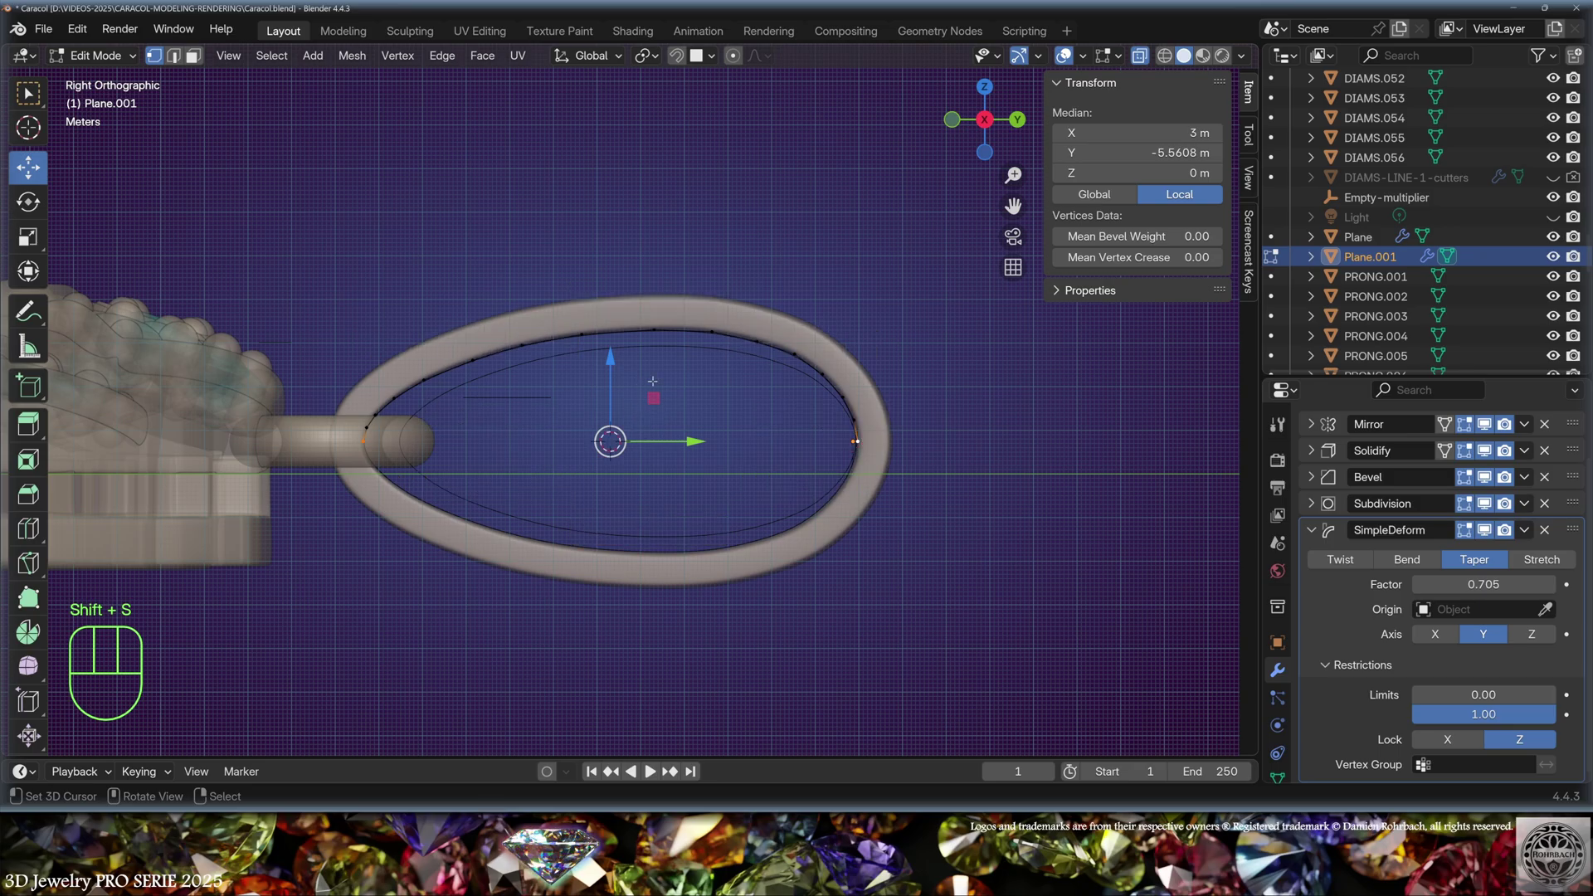
left_click(592, 55)
mouse_move(646, 56)
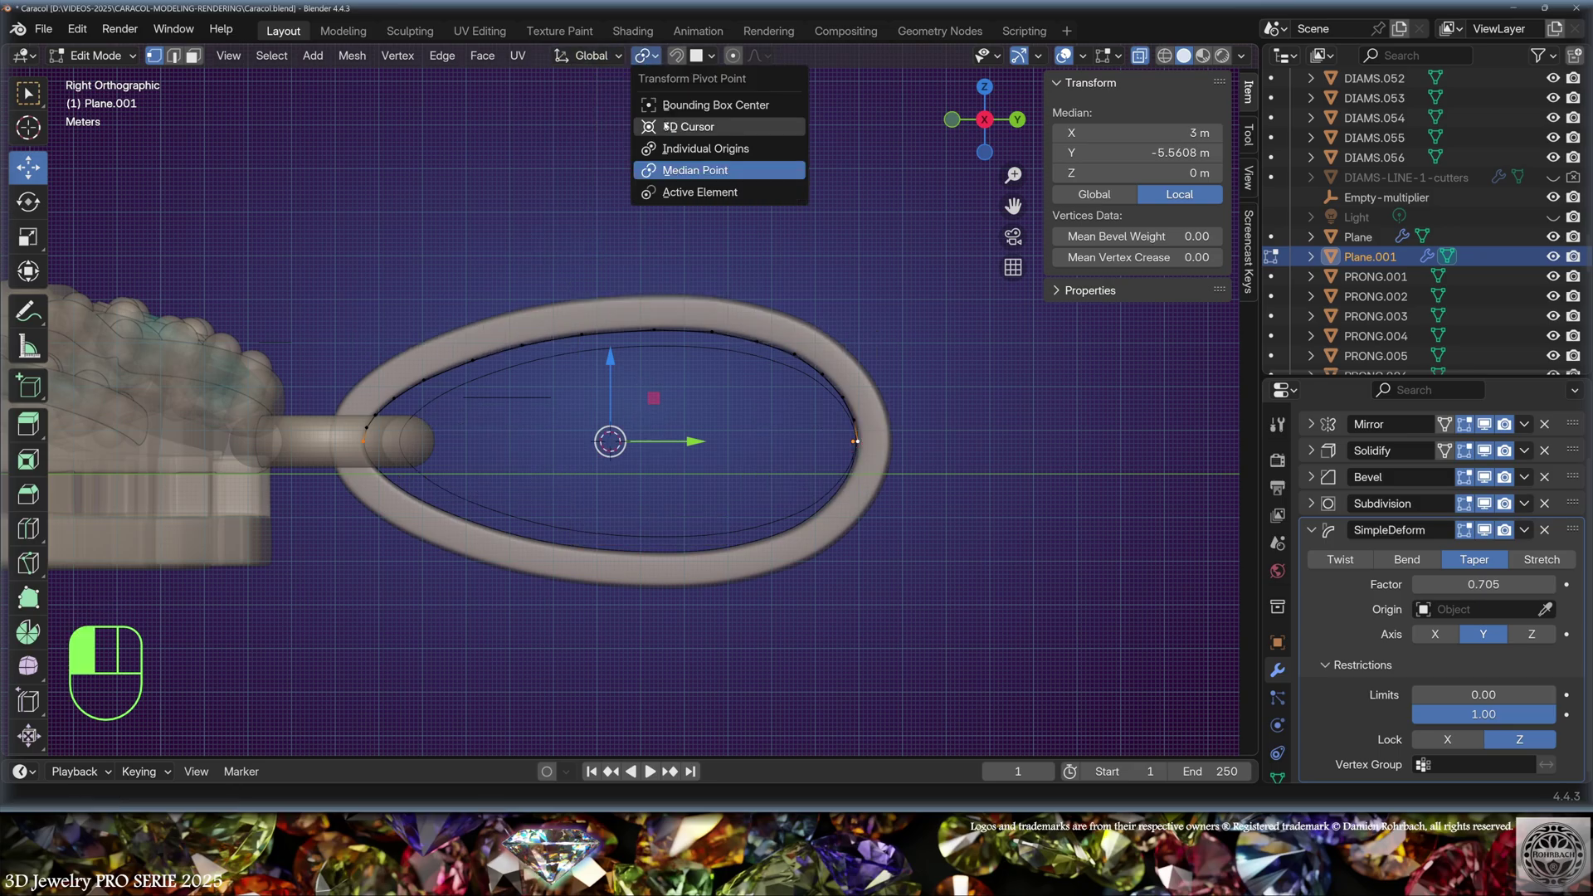
left_click(696, 124)
Step: Extrude the curve and scale it outward around the cursor, then set Solidify thickness to 1.6 m
key("a")
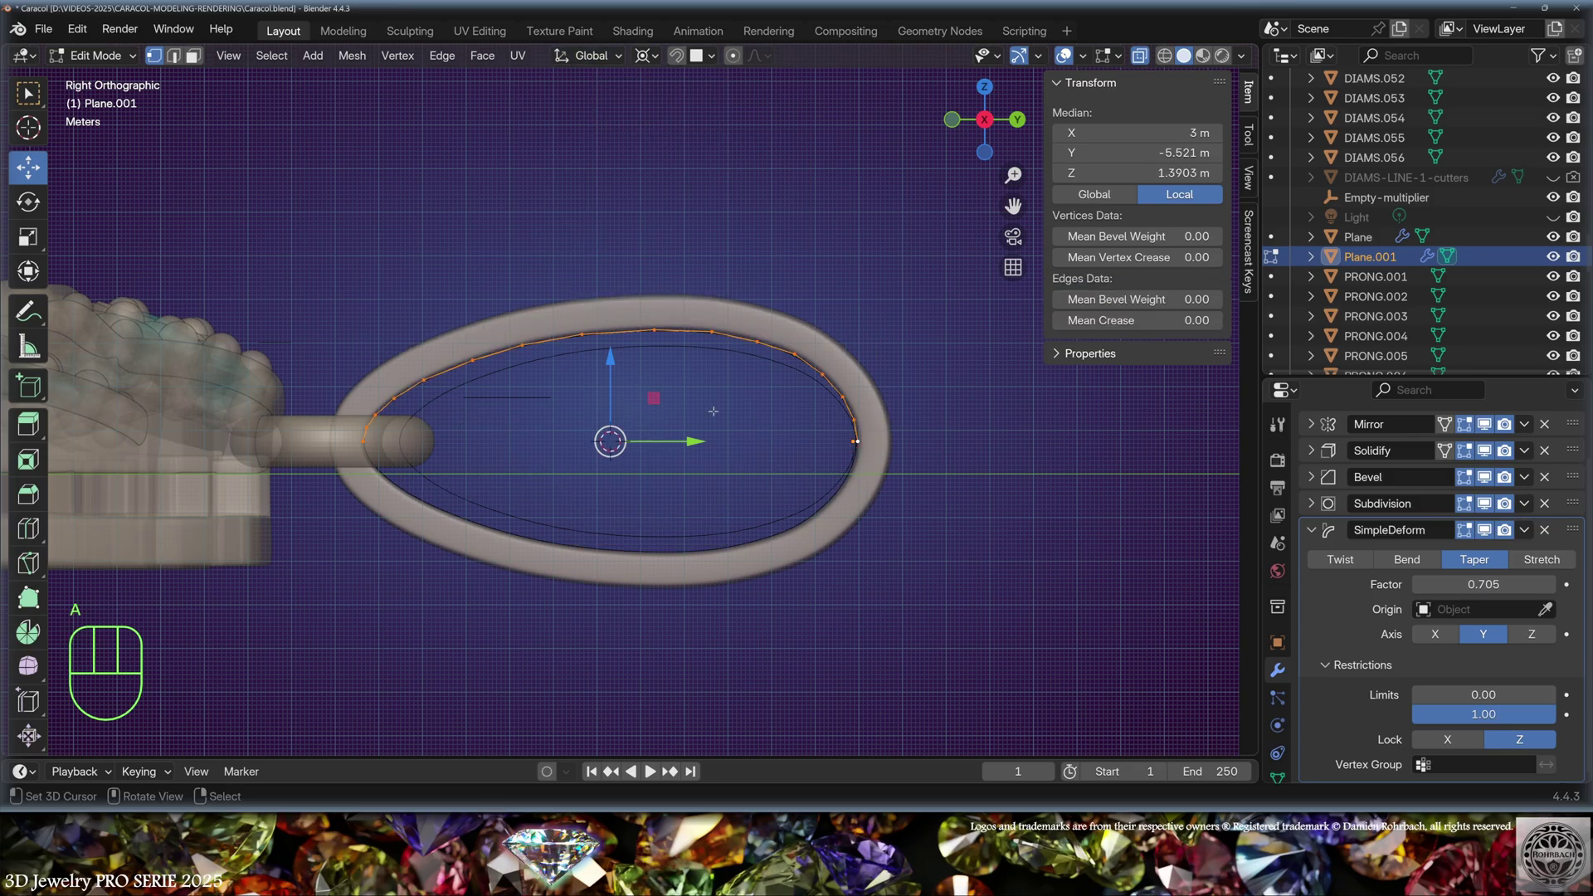
key("e")
key("s")
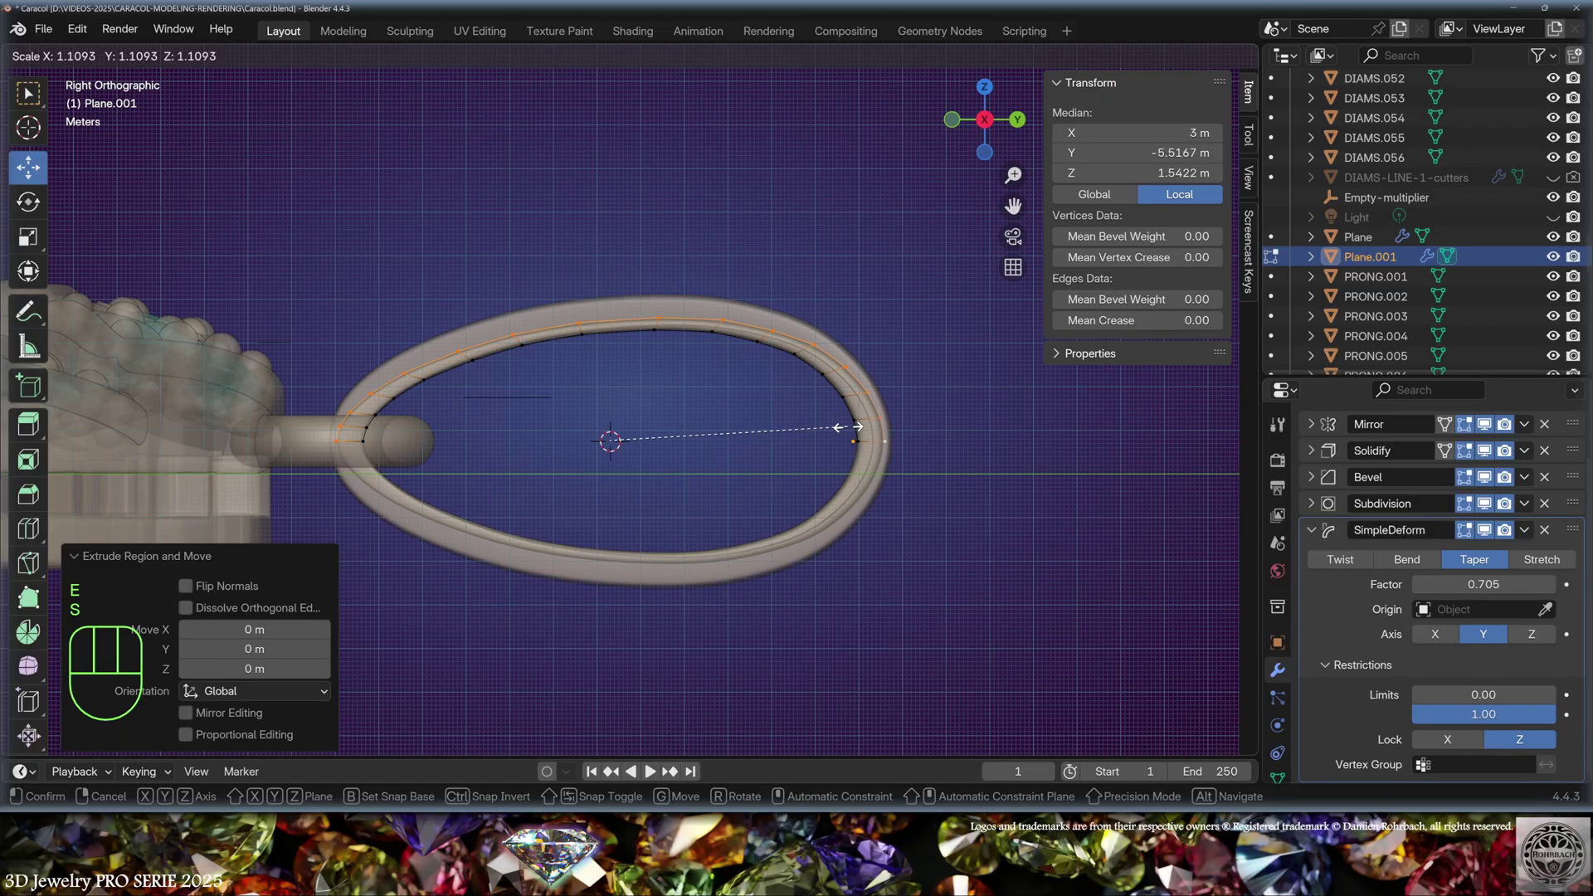
left_click(859, 427)
middle_click_drag(859, 426, 596, 399)
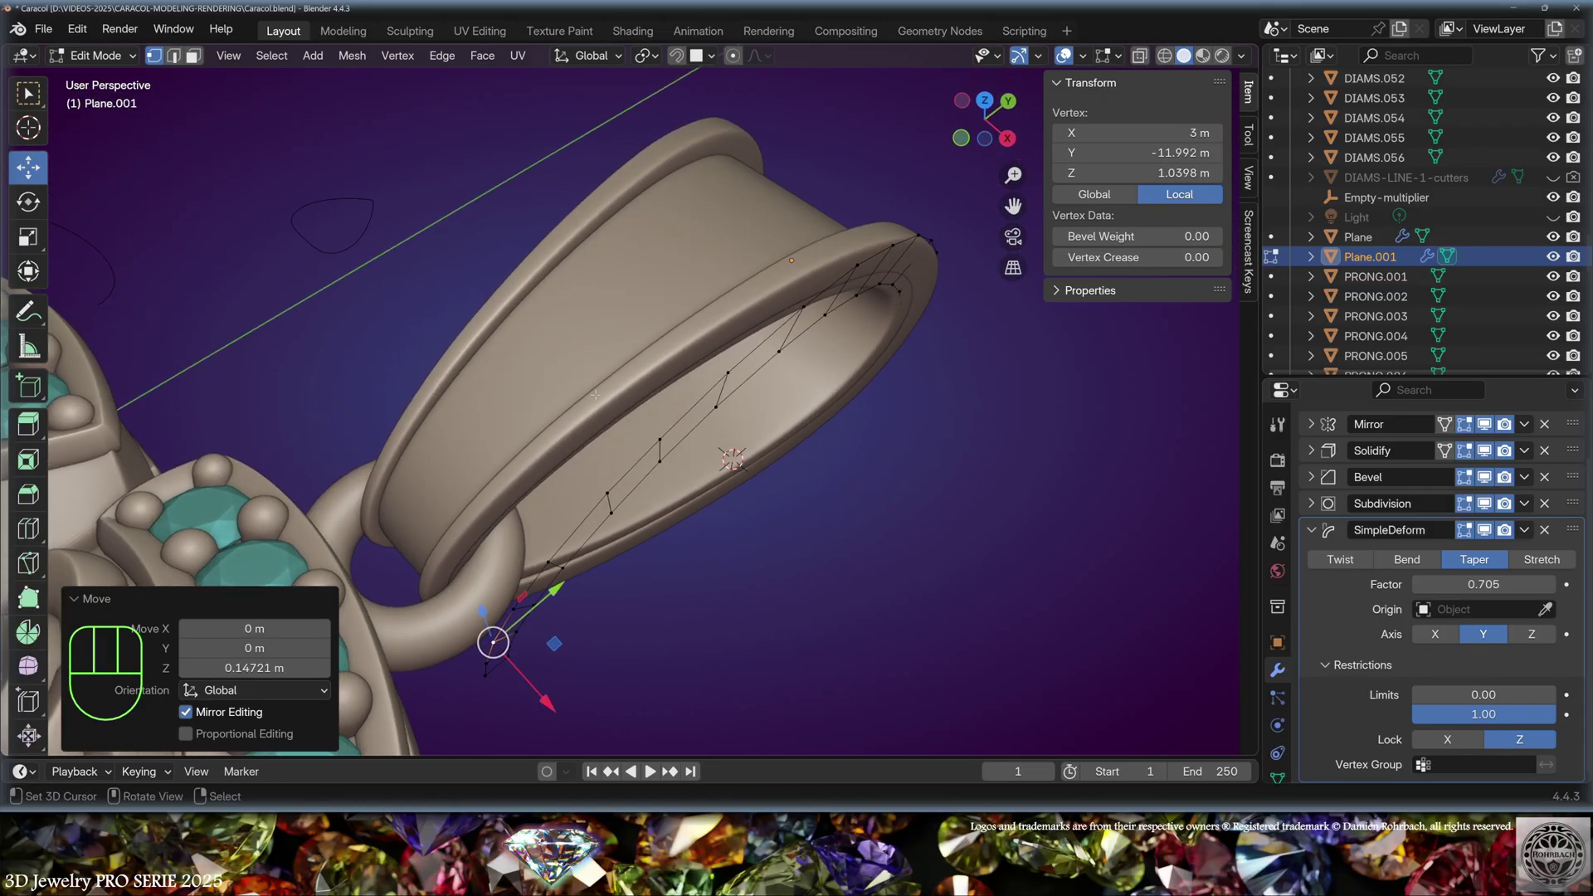
key("Tab")
left_click(1311, 450)
left_click_drag(1460, 505, 1506, 504)
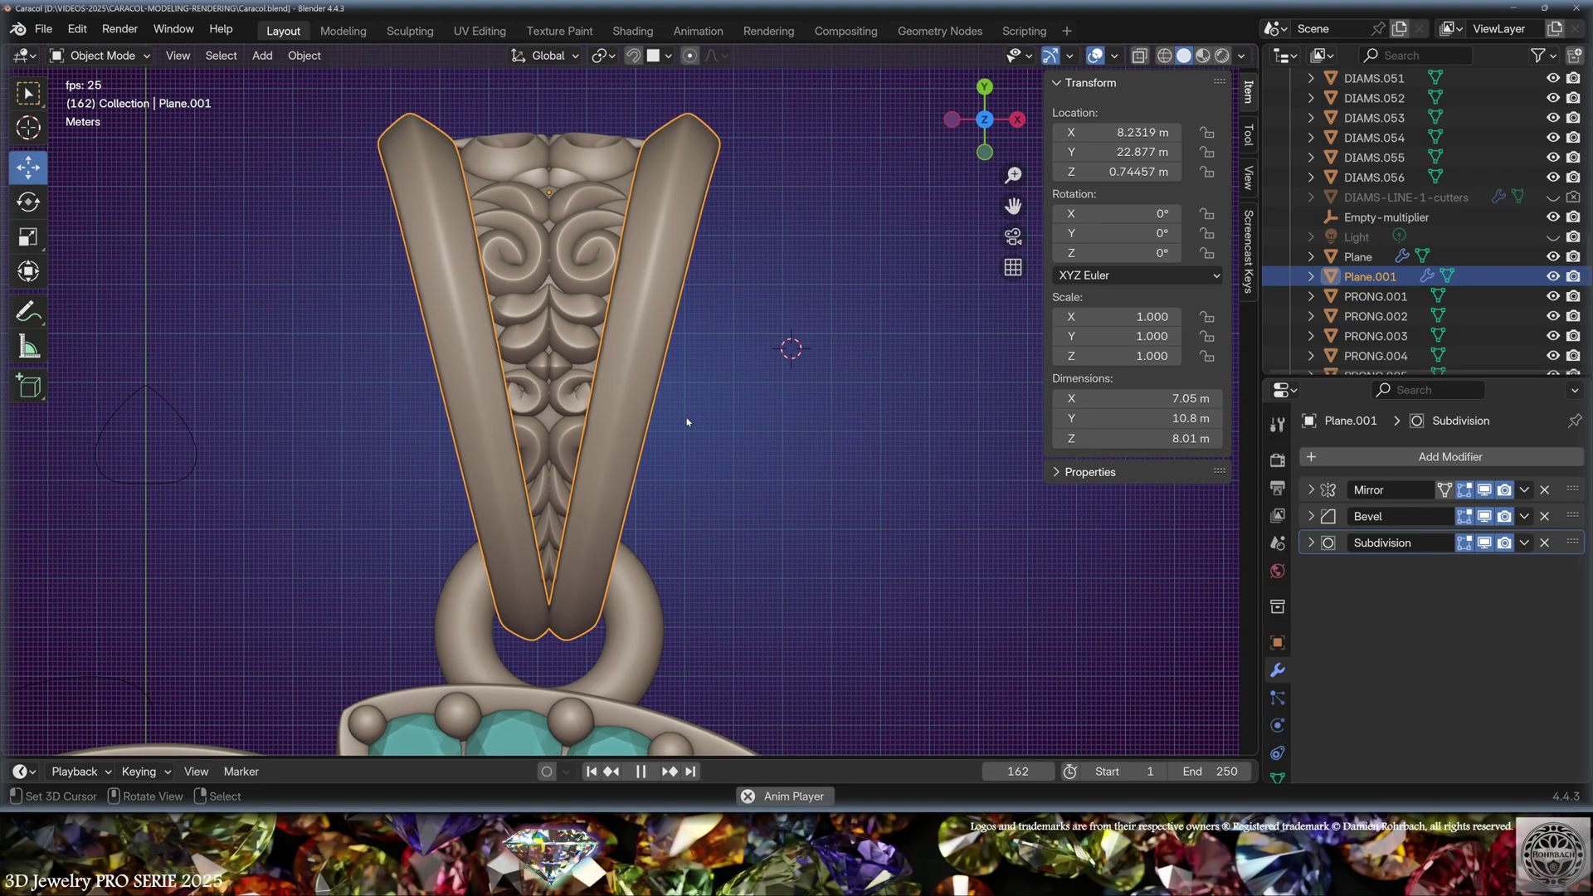
Step: Select decos.008, switch to the Shading workspace, and check the Brown Photostudio 02 HDRI page
left_click(591, 264)
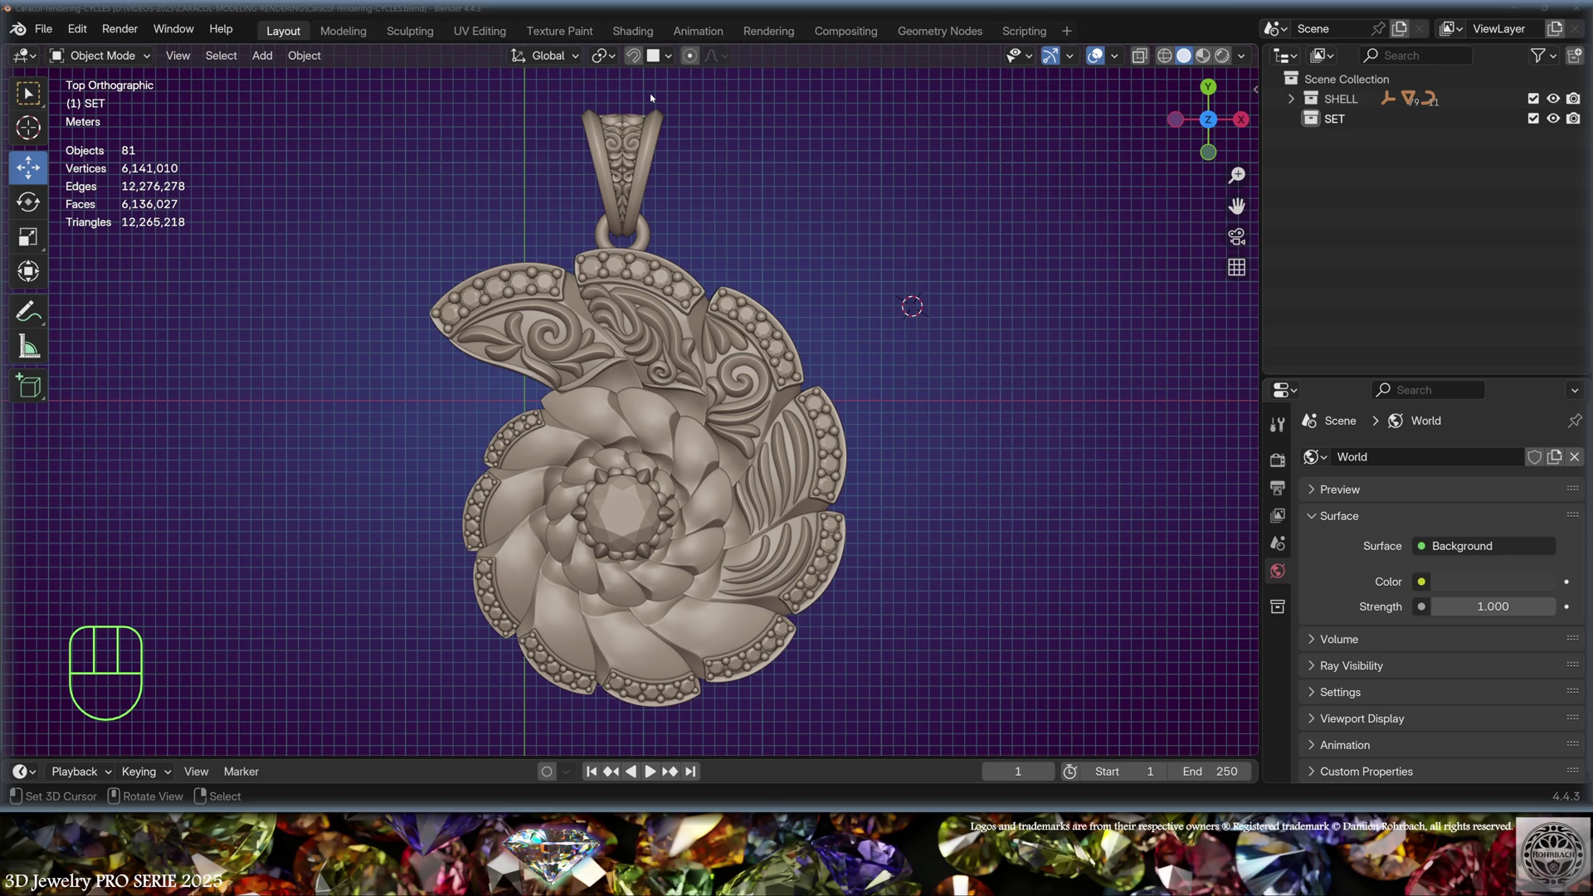
left_click(632, 31)
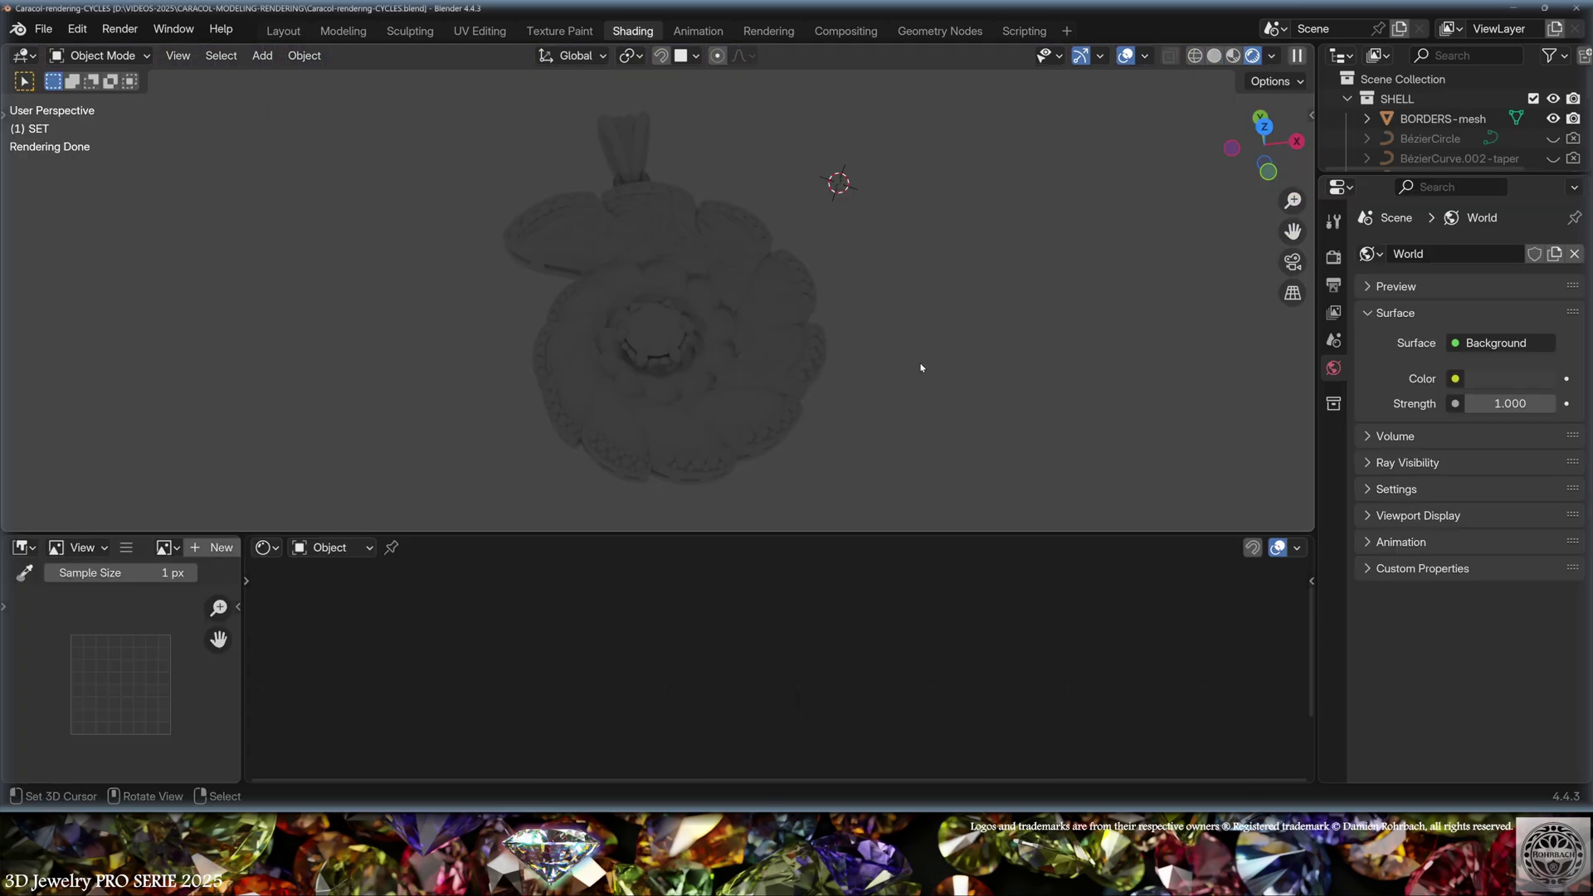
key("alt+Tab")
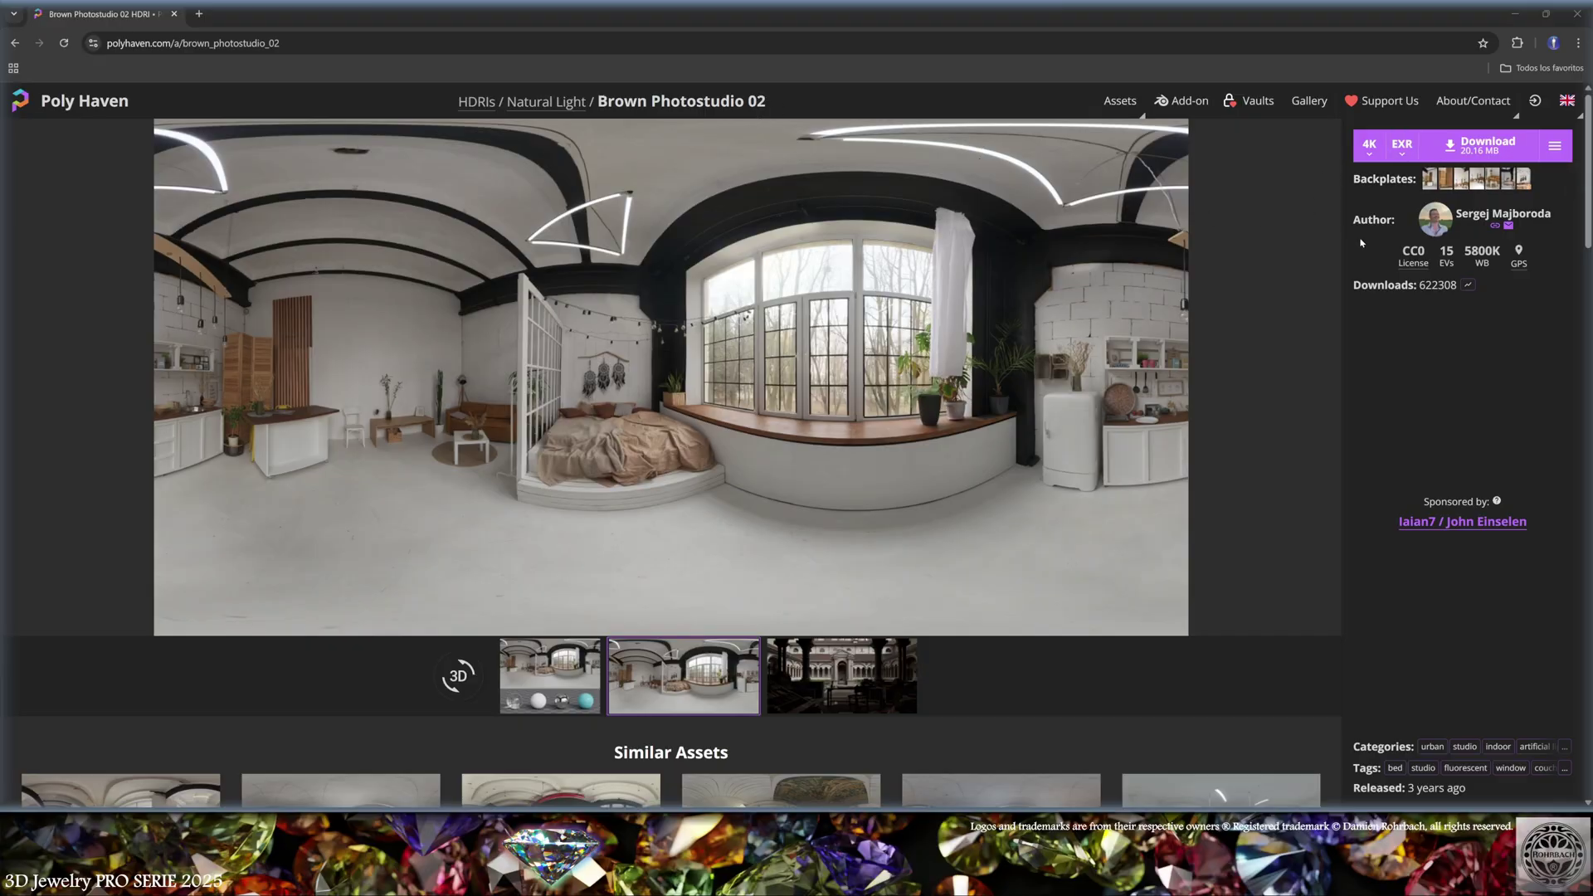
key("alt+Tab")
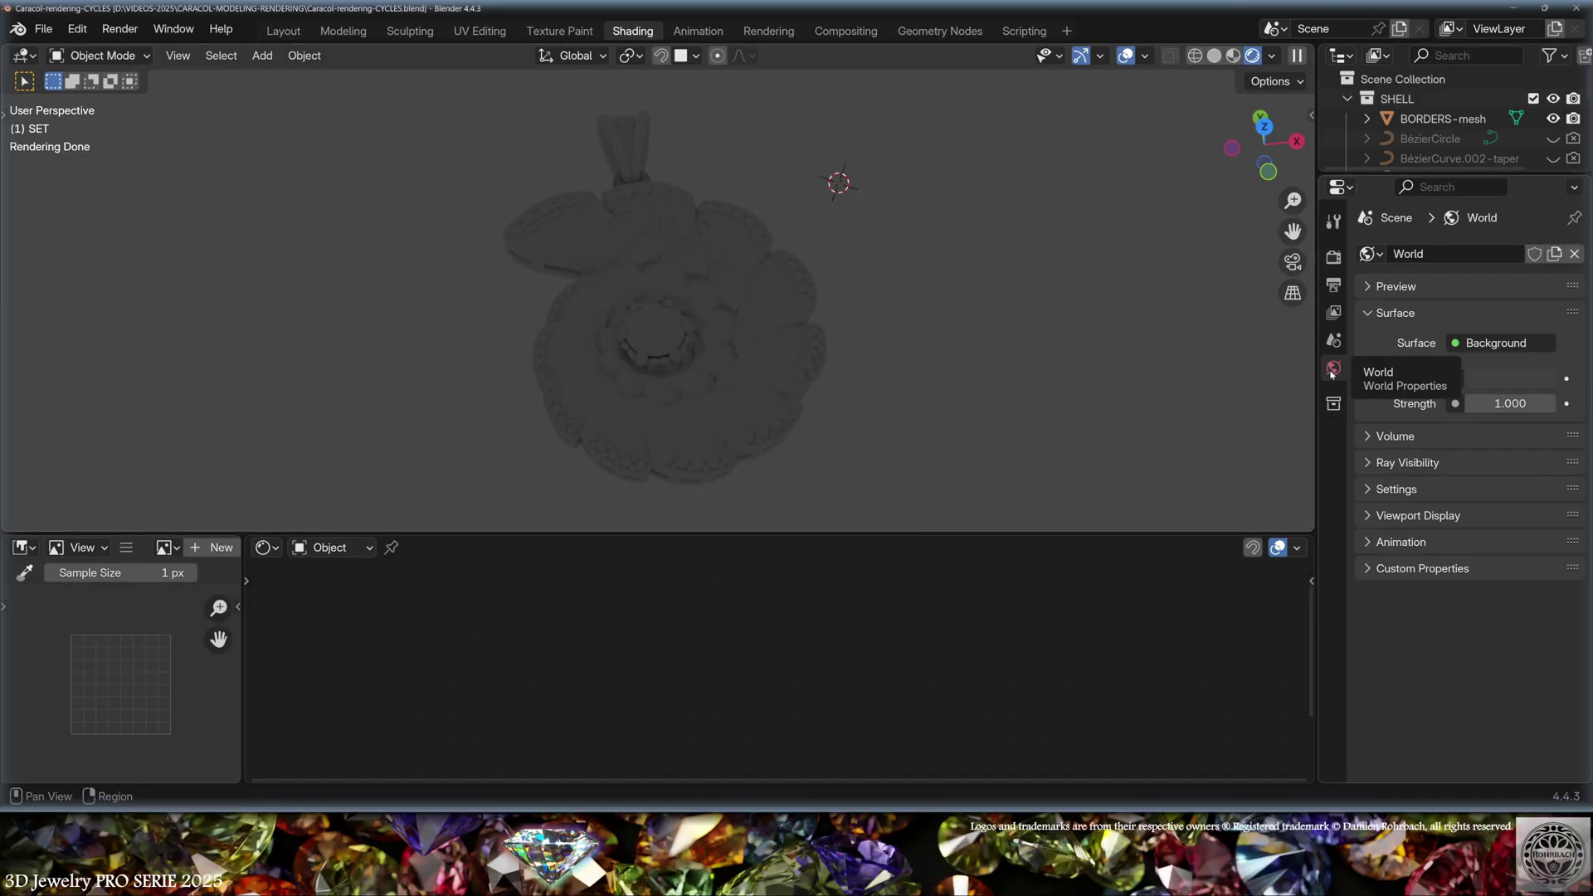
Step: Feed an Environment Texture loaded with brown_photostudio_02_4k.exr into the World Color
left_click(1455, 379)
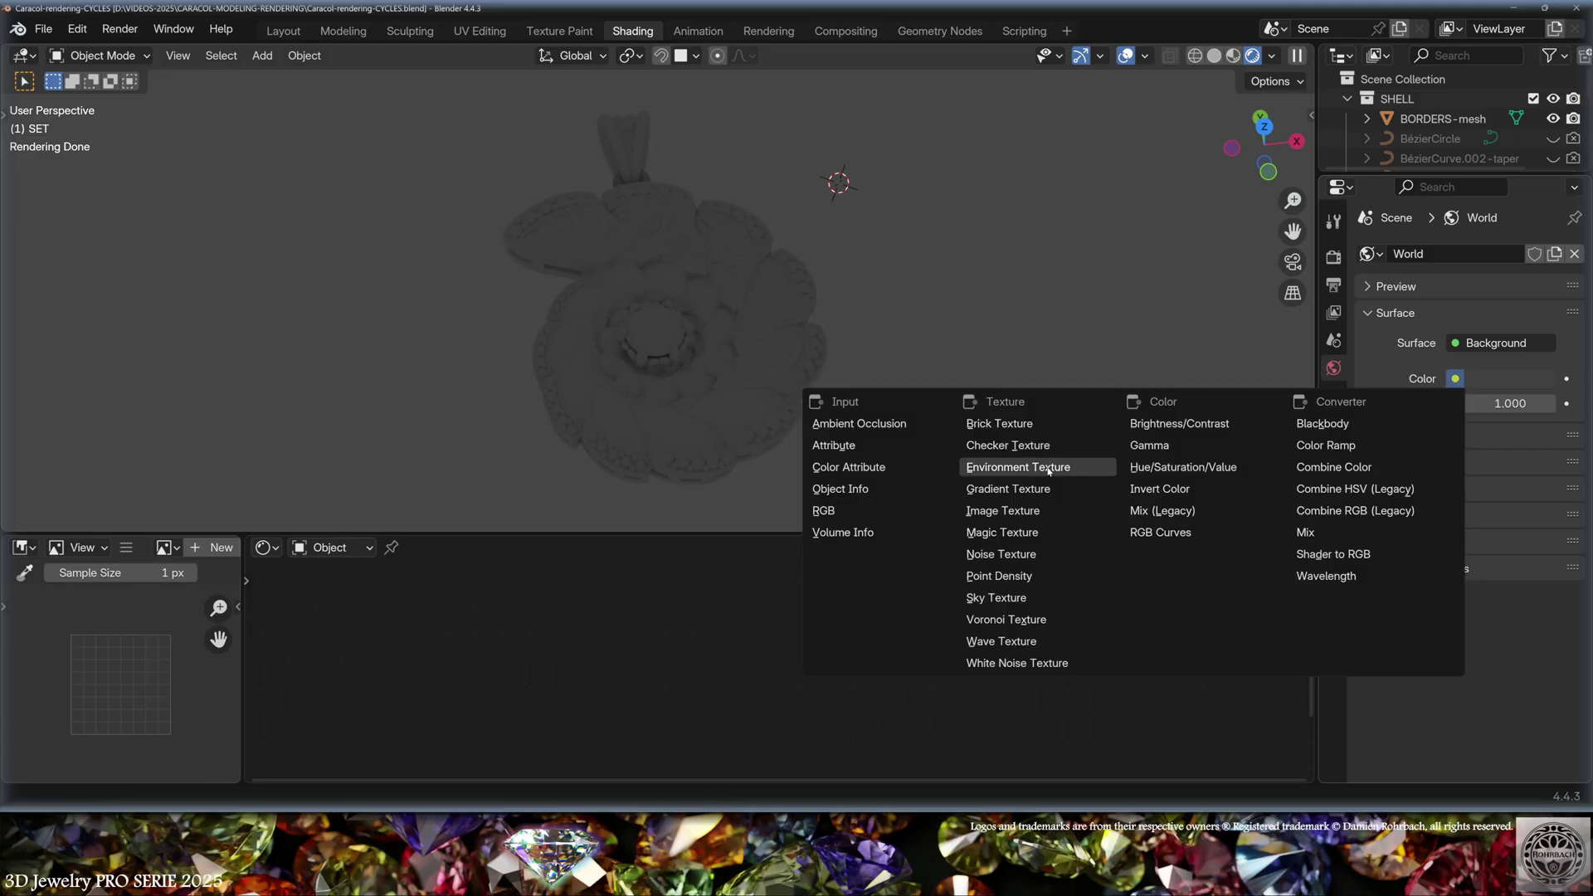
left_click(1020, 467)
left_click(1531, 403)
left_click(684, 272)
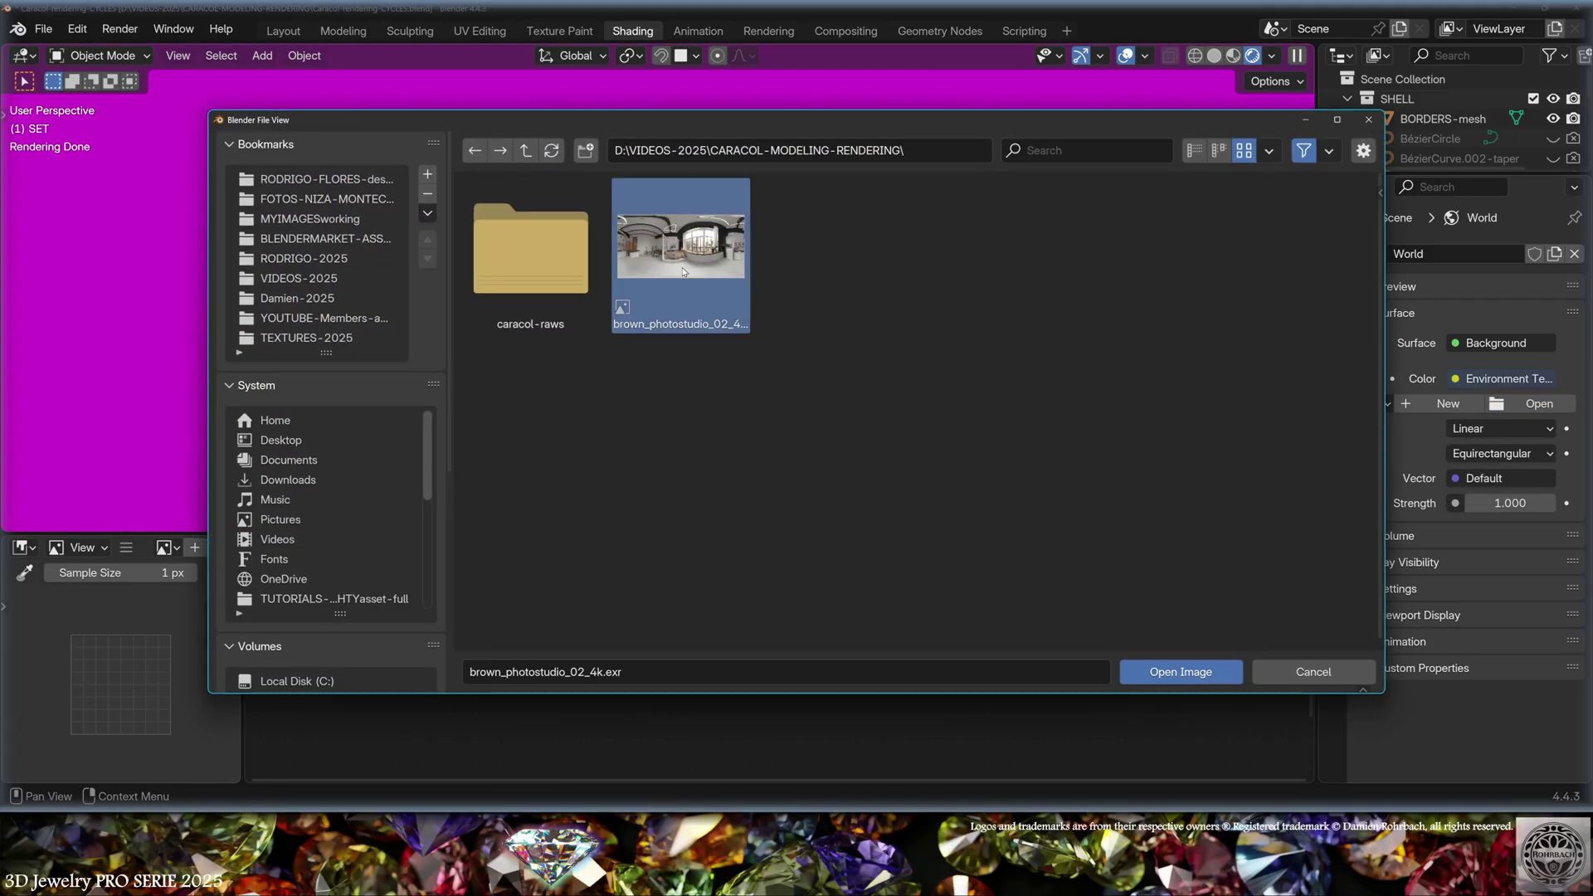
left_click(1175, 671)
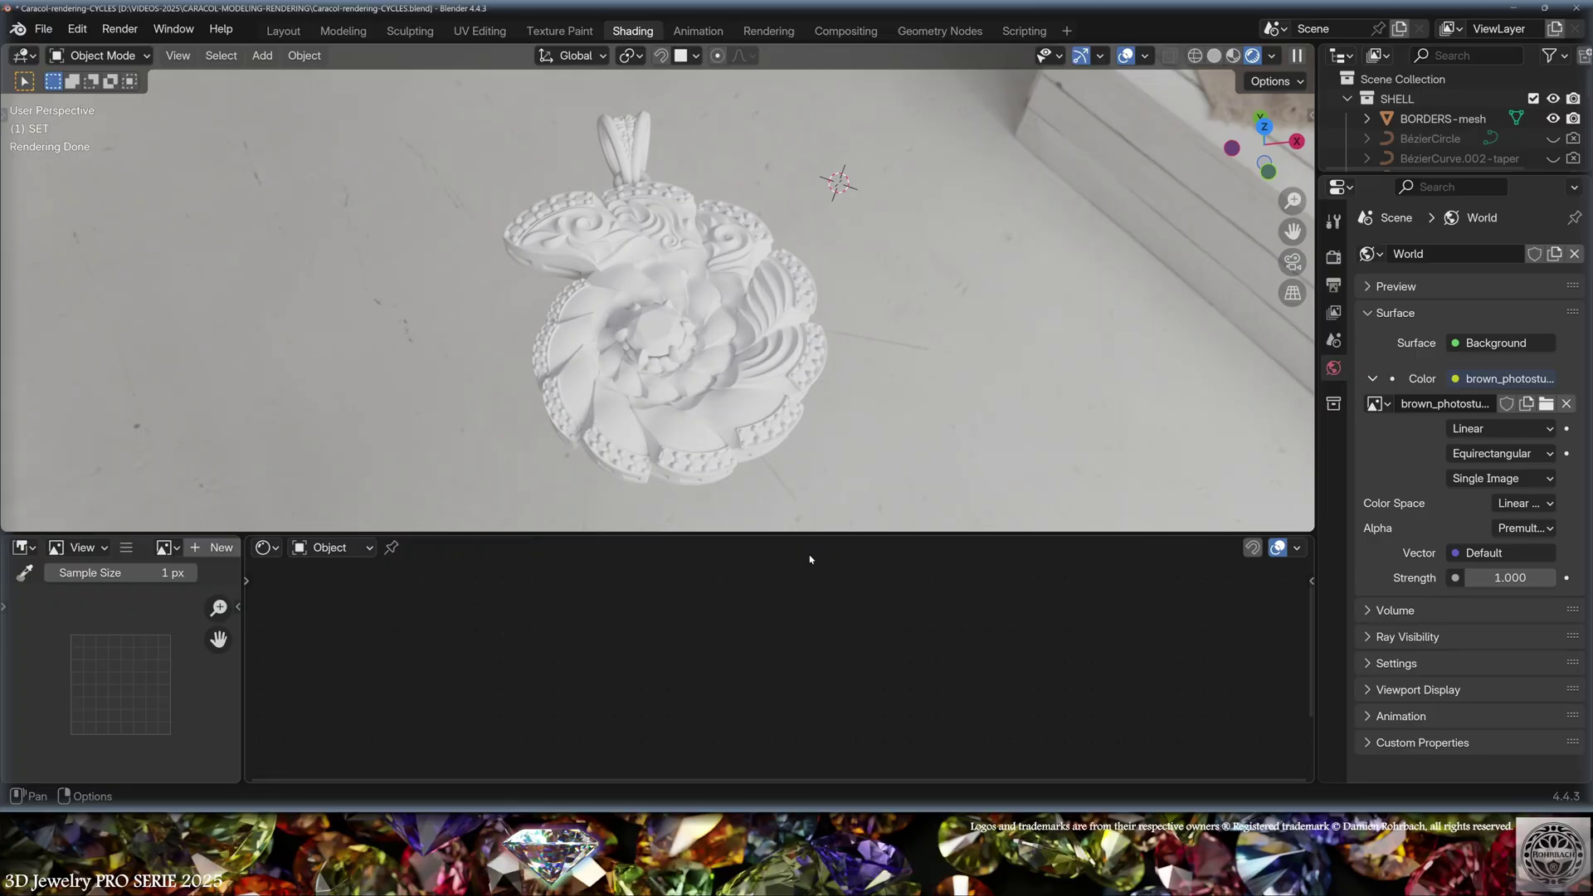
left_click(801, 348)
scroll(798, 151, "up", 1)
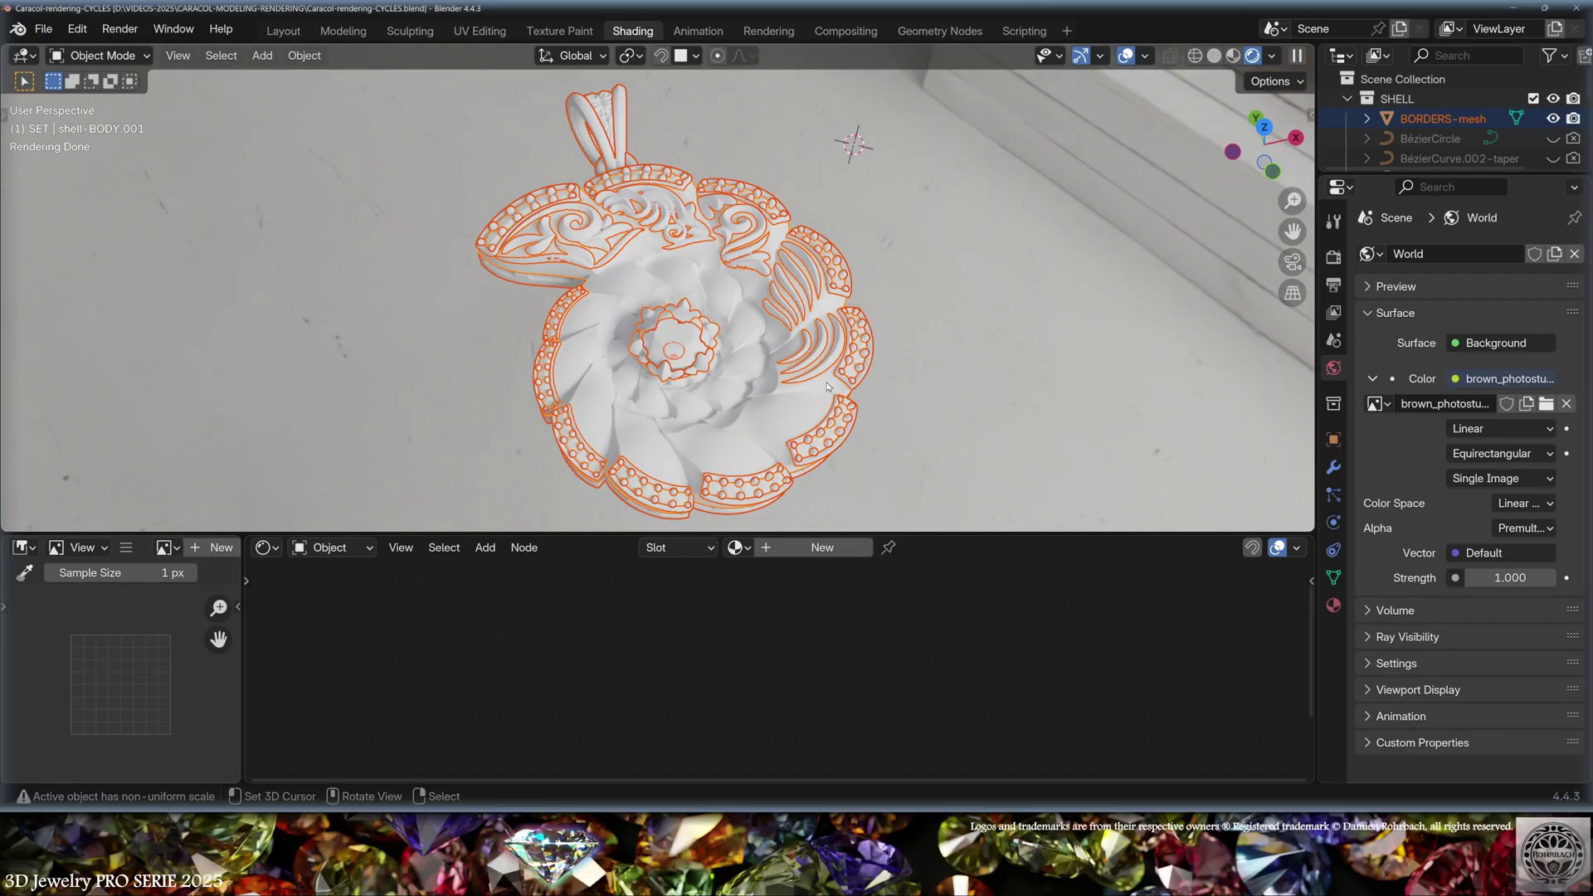
Step: Create a YELLOW GOLD material with Metallic 1, Roughness 0.05 and a pasted gold Base Color
left_click(821, 548)
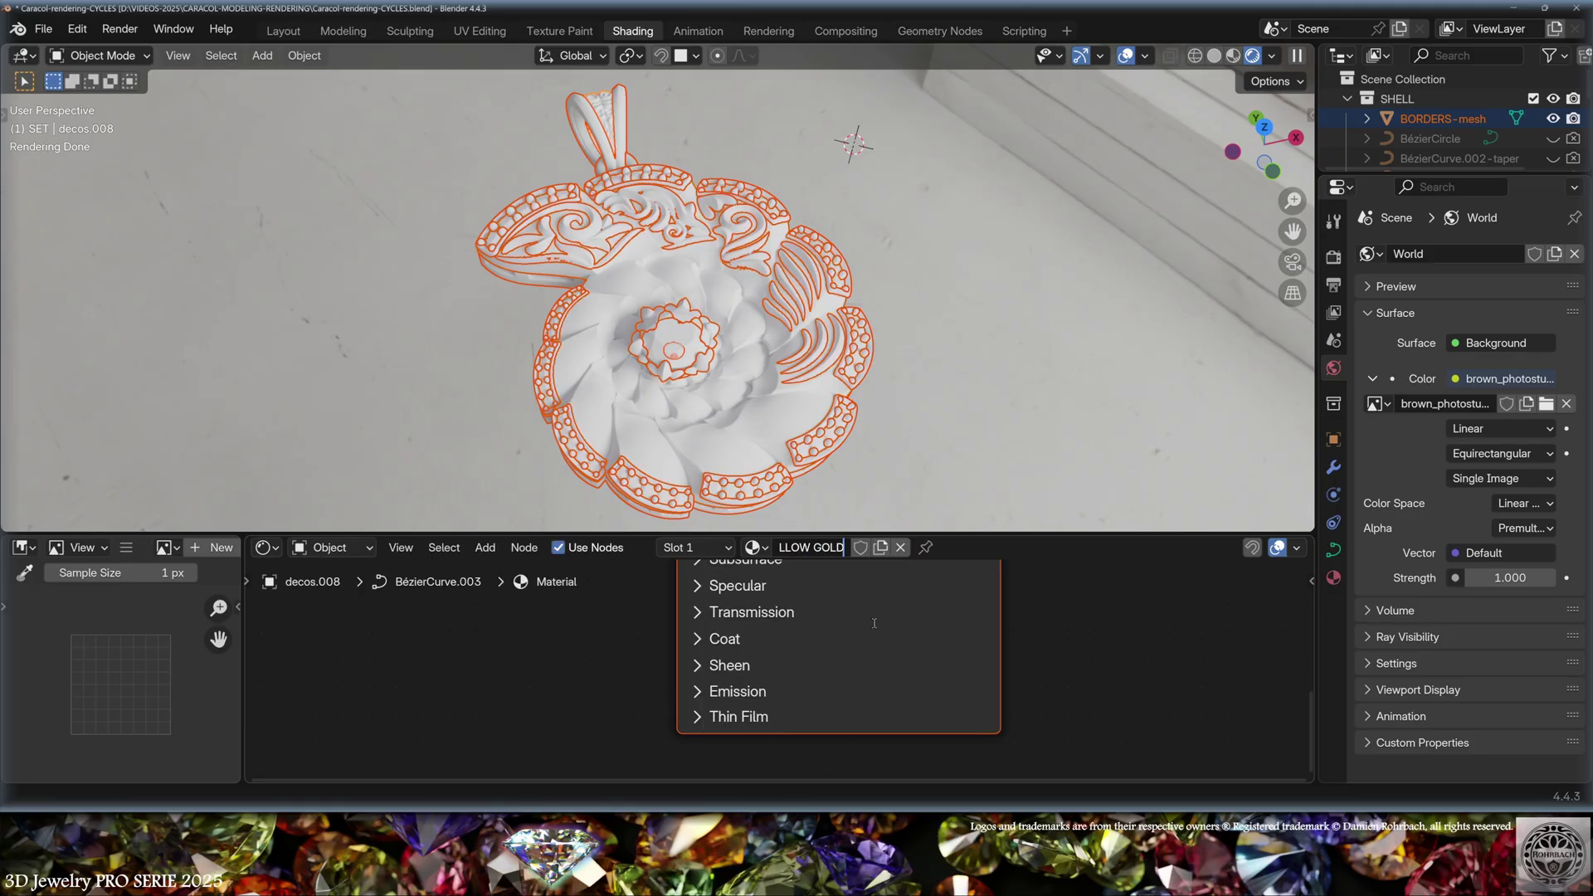
key("Return")
left_click(305, 55)
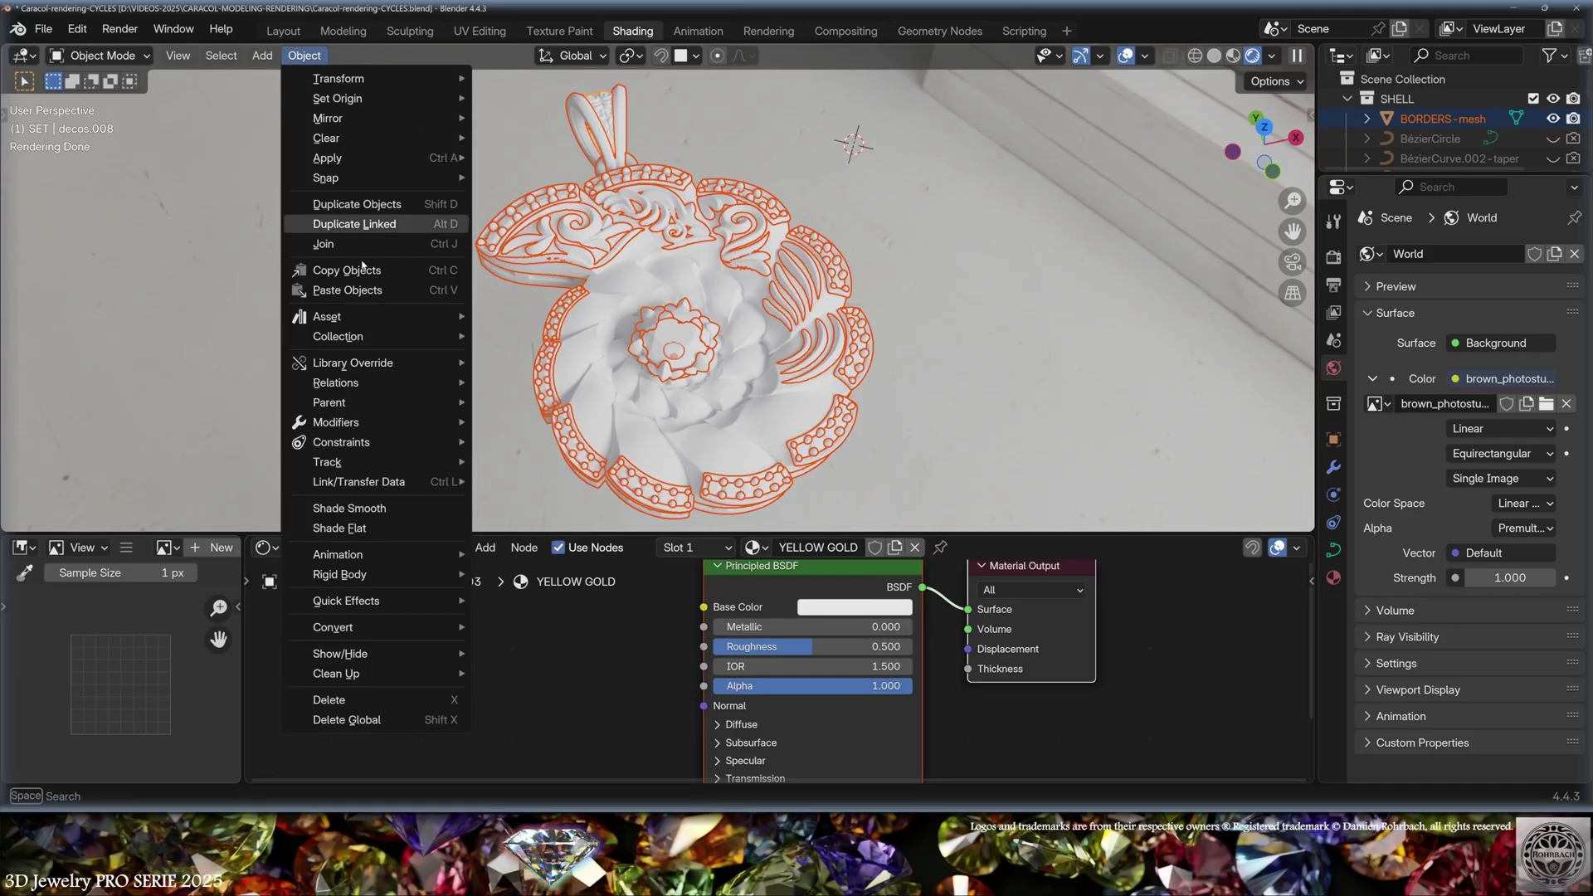
mouse_move(373, 481)
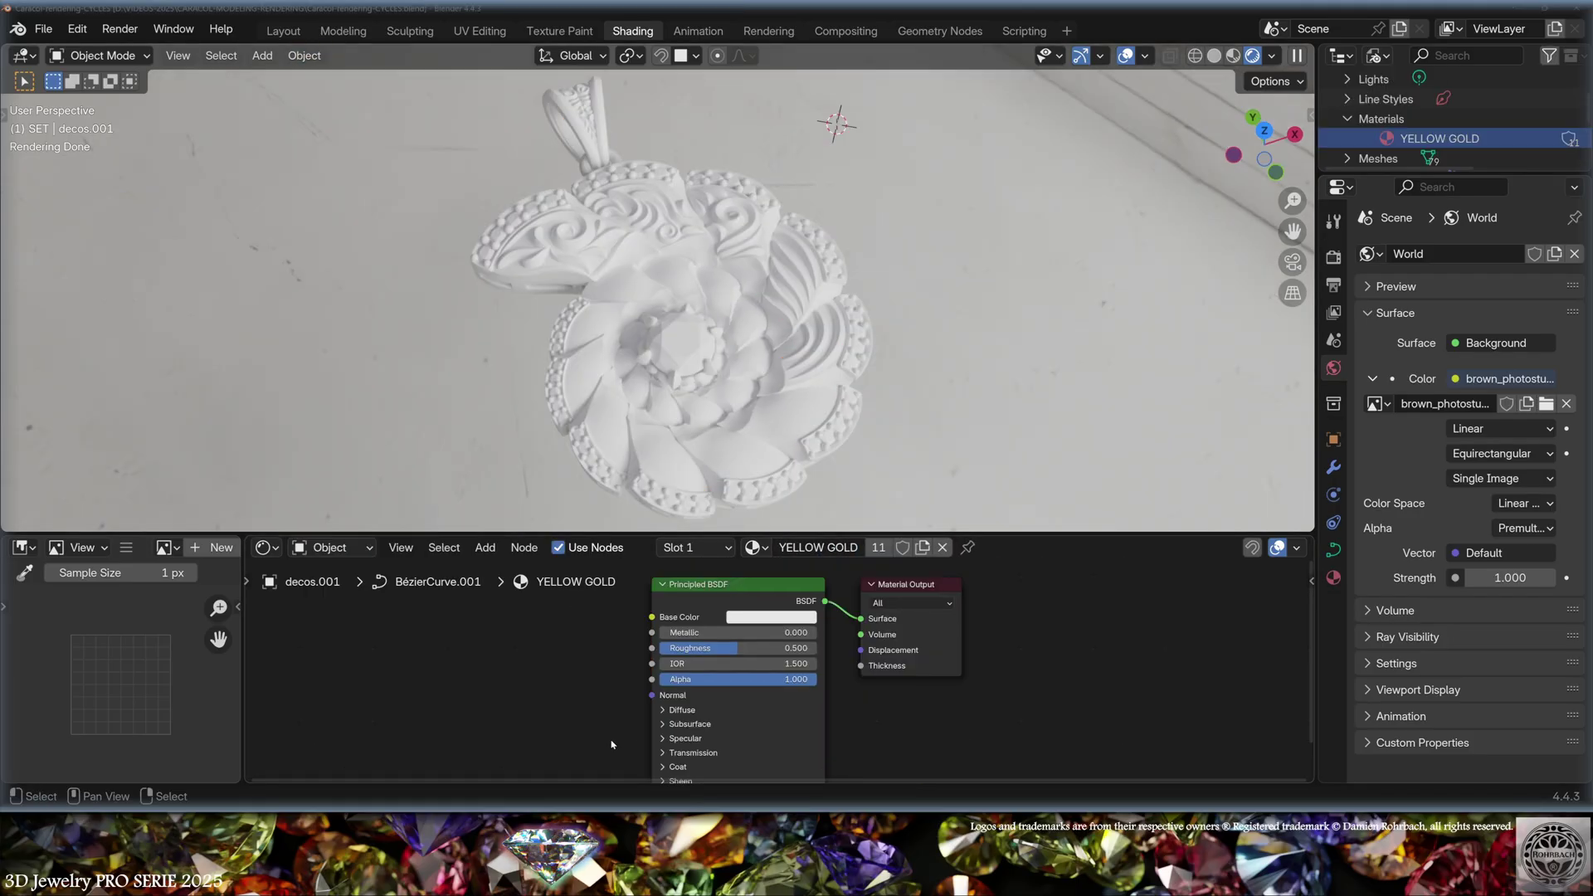
double_click(744, 632)
type("1")
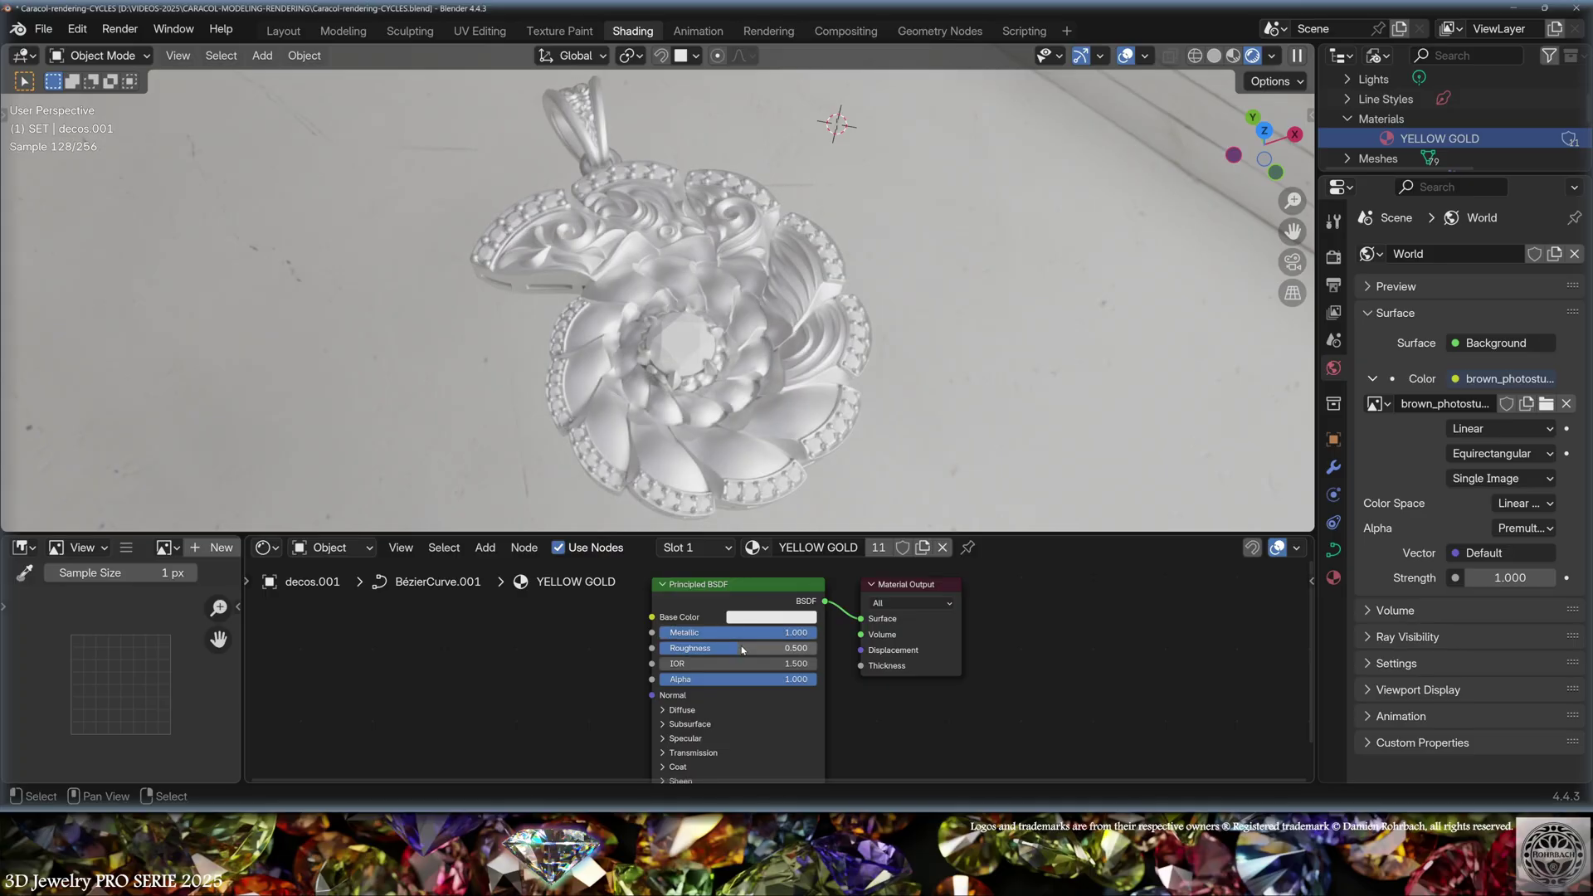
left_click(740, 648)
type(".05")
key("Return")
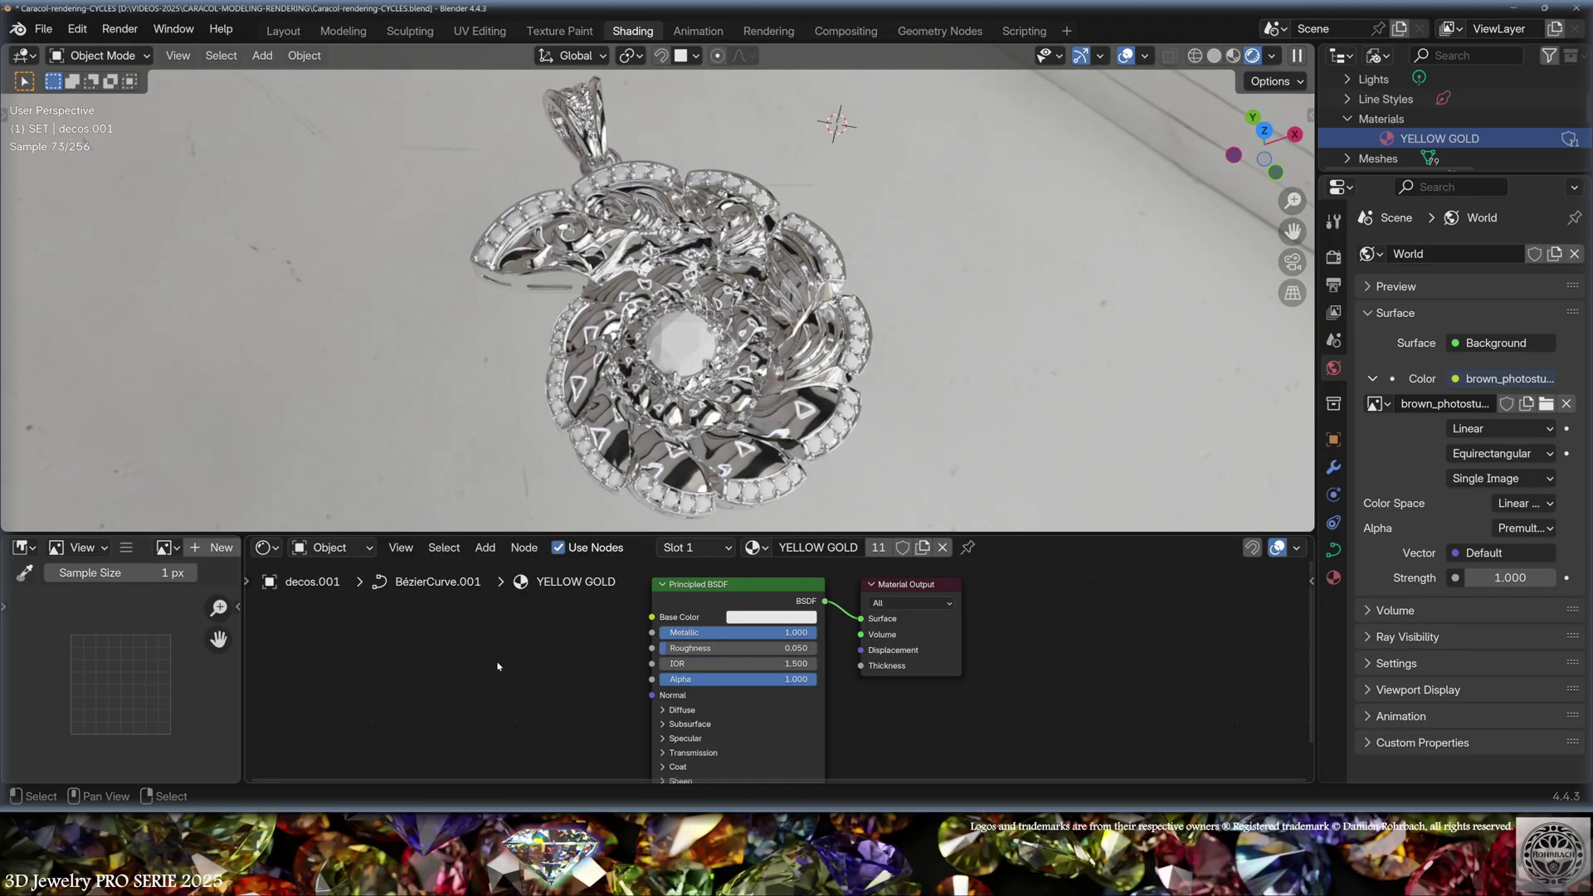
key("ctrl+v")
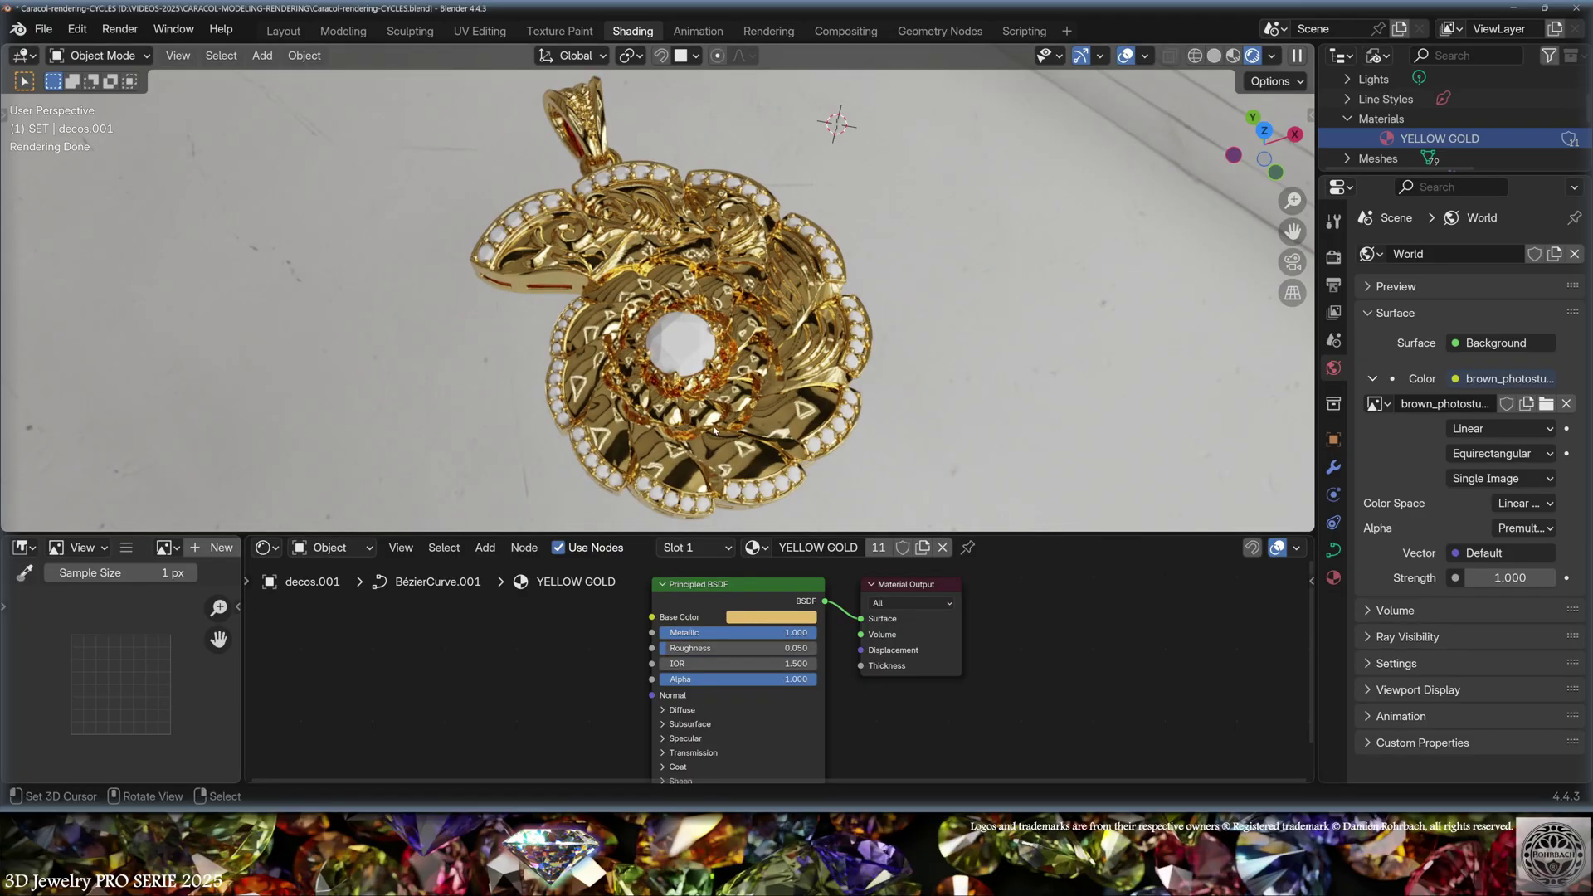
Step: In the World node tree, connect a Texture Coordinate node's Generated output to the HDRI Vector
left_click(330, 547)
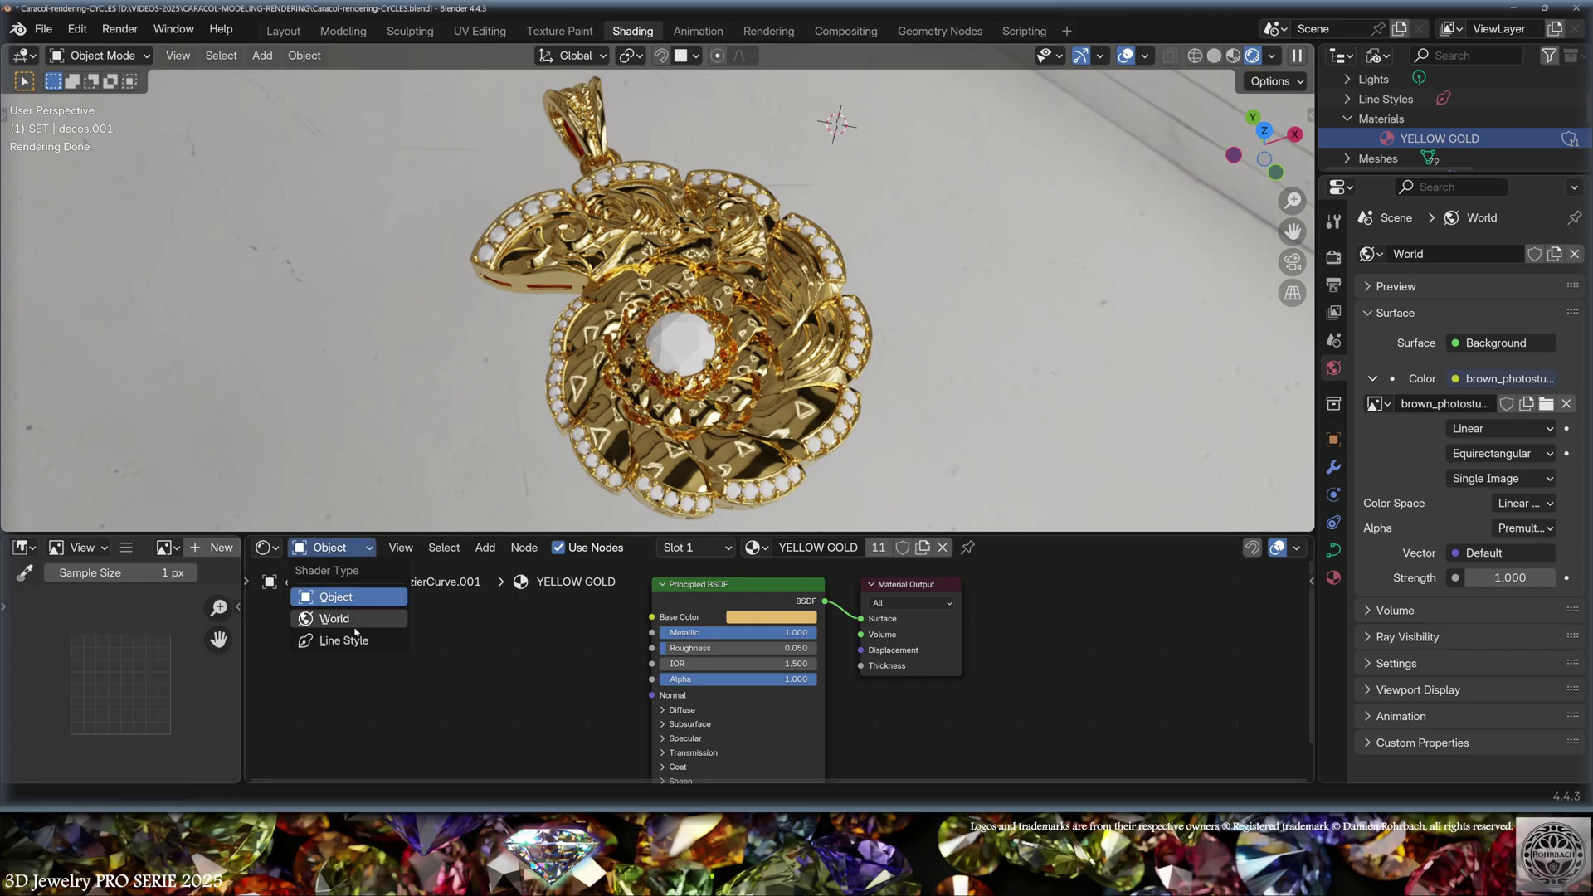
left_click(355, 629)
key("shift+a")
mouse_move(534, 569)
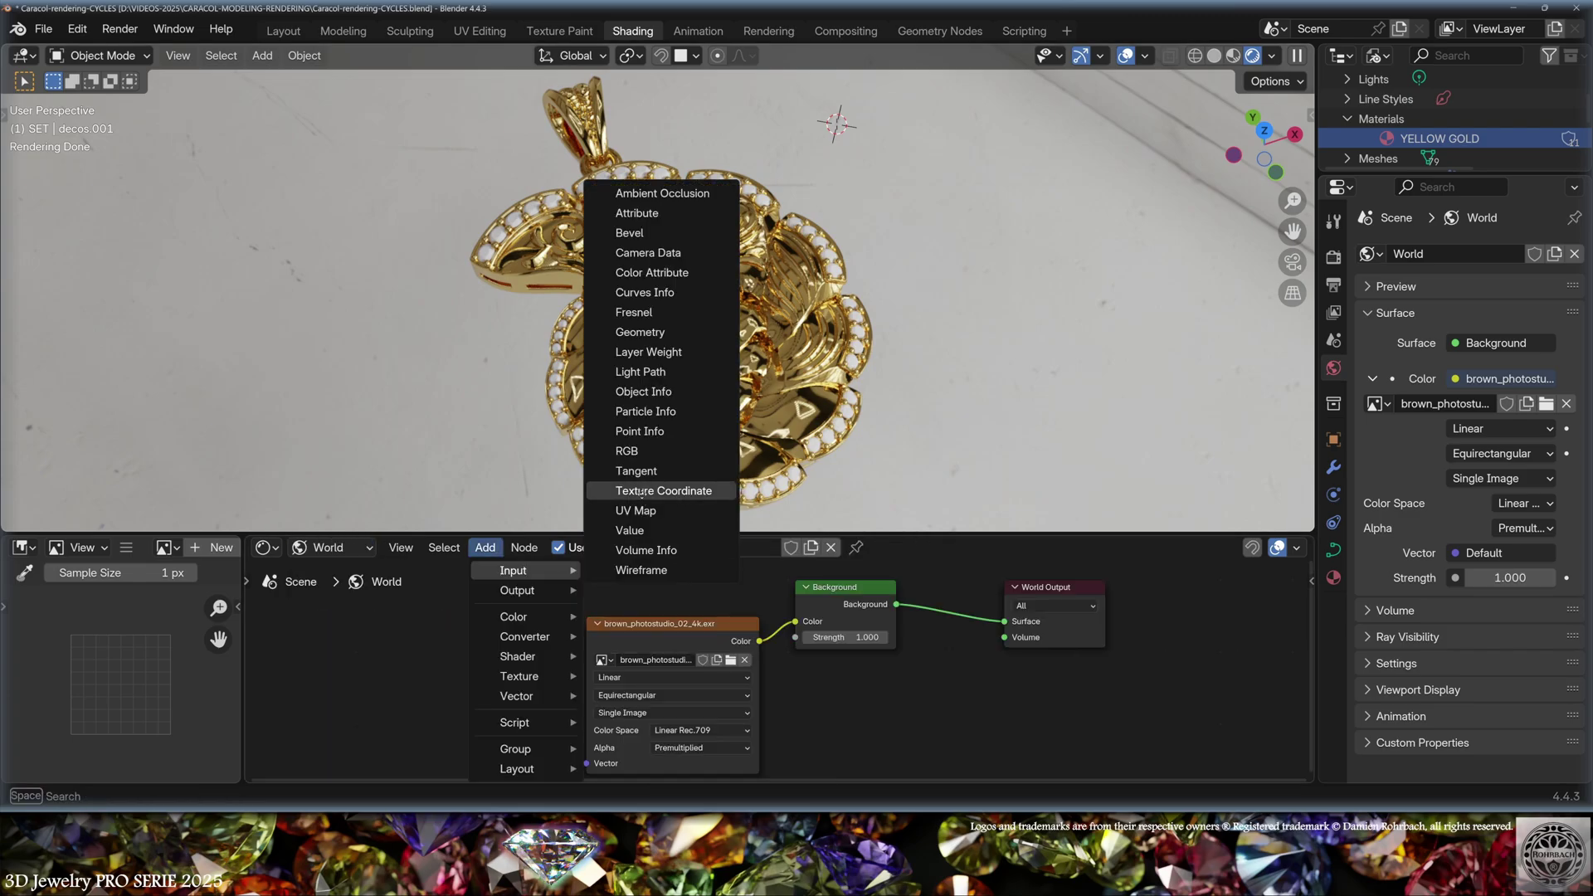
left_click(655, 494)
left_click_drag(447, 630, 585, 680)
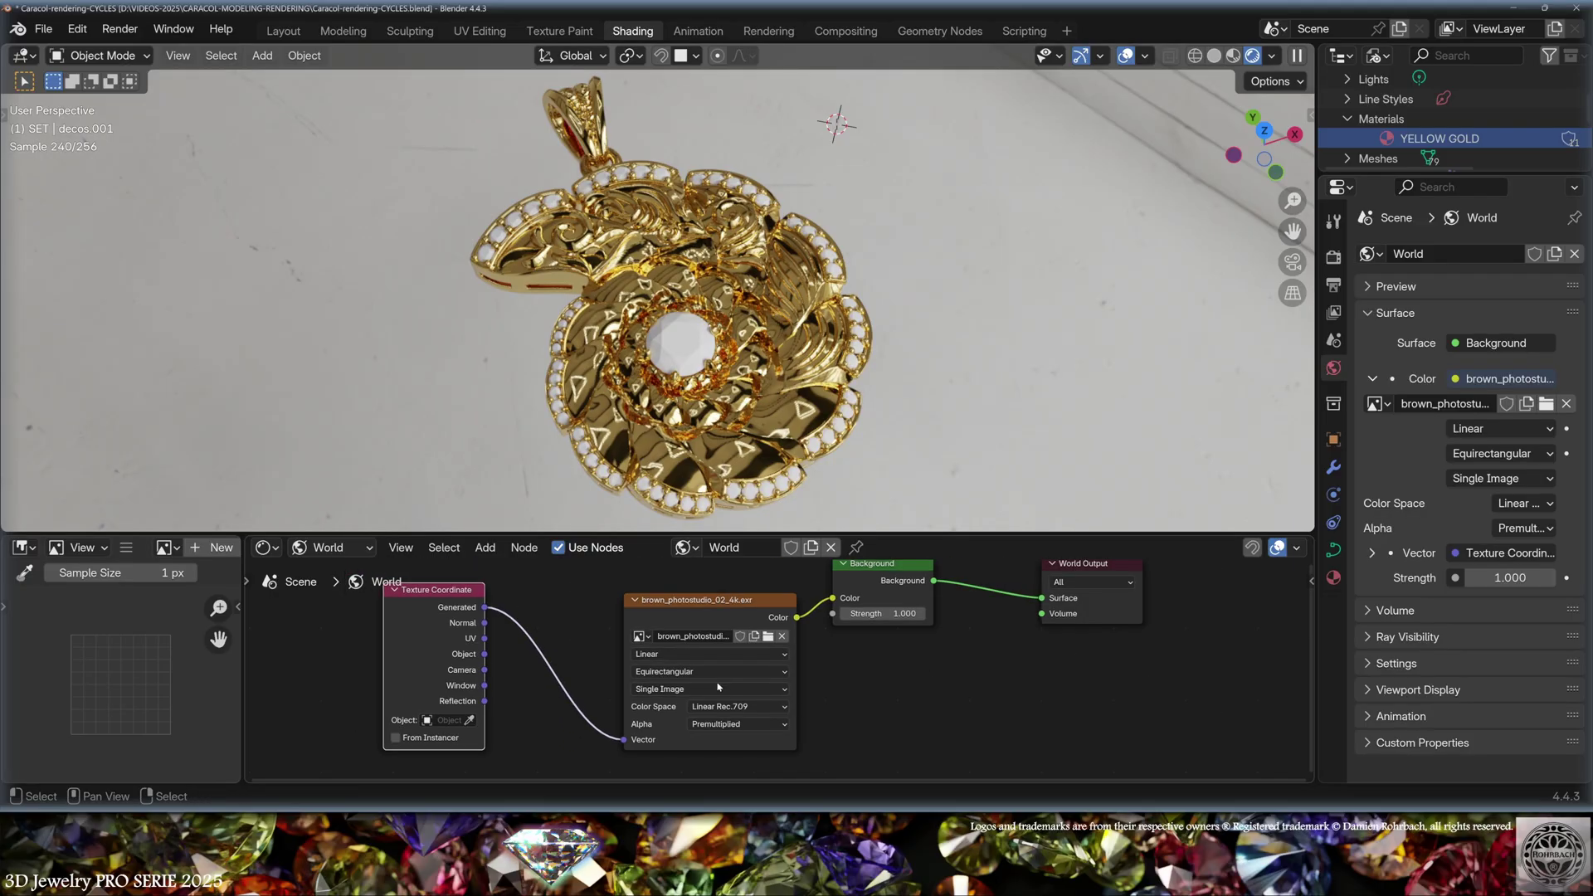
Step: Insert a Mapping node on that link rotating the environment 105°, 119°, 26.9°, then show YELLOW GOLD
left_click(485, 547)
mouse_move(561, 698)
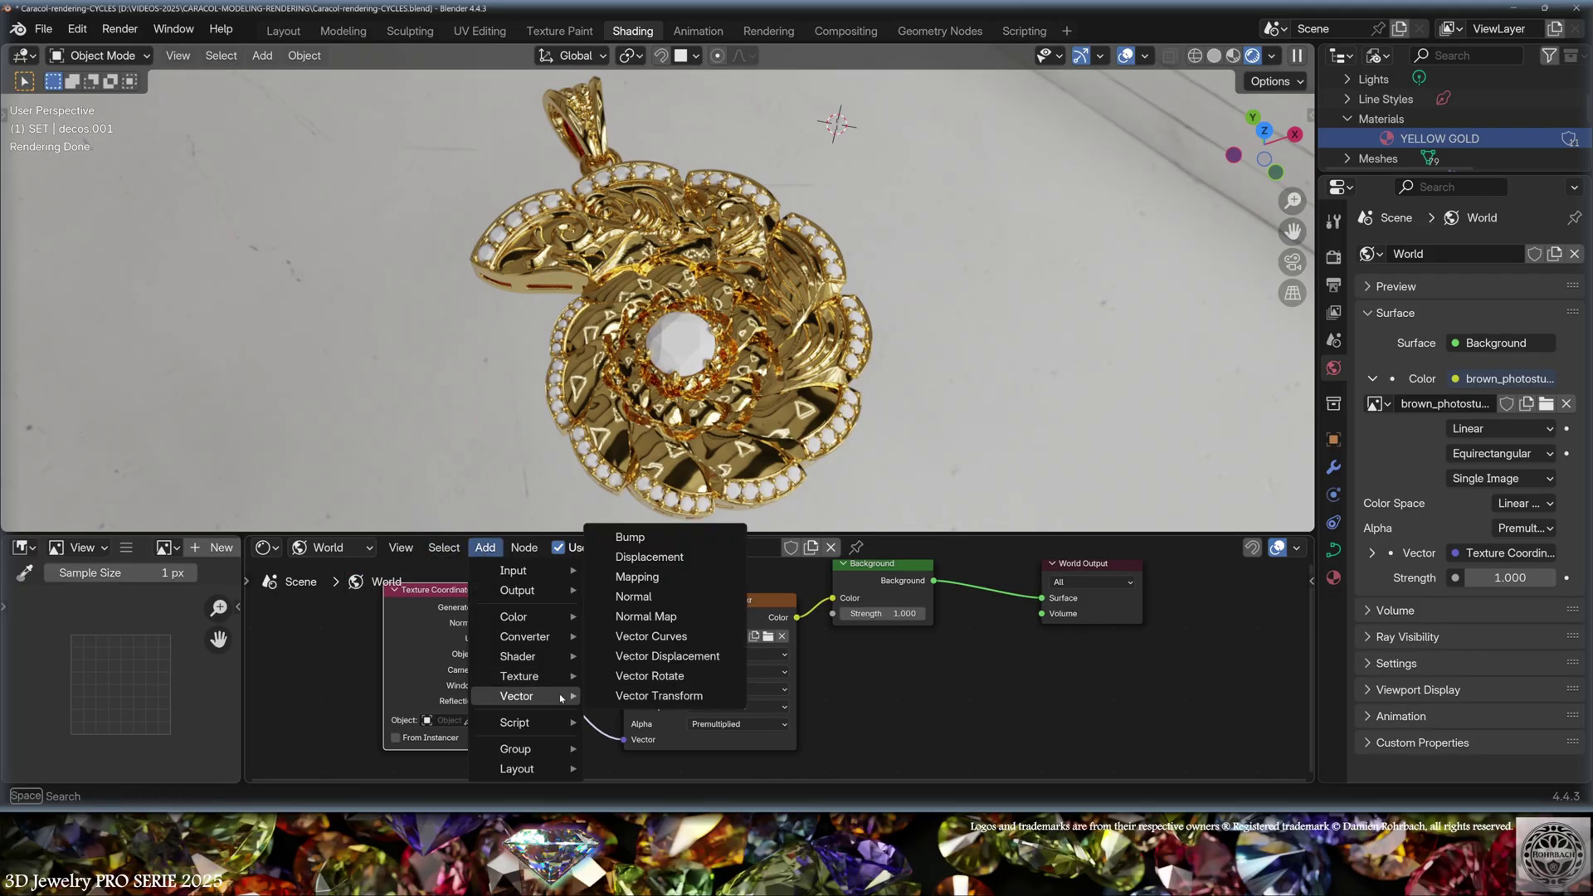
left_click(639, 577)
left_click(628, 715)
mouse_move(628, 716)
left_mouse_down()
mouse_move(664, 715)
mouse_move(656, 686)
mouse_move(597, 704)
mouse_move(618, 704)
left_mouse_up()
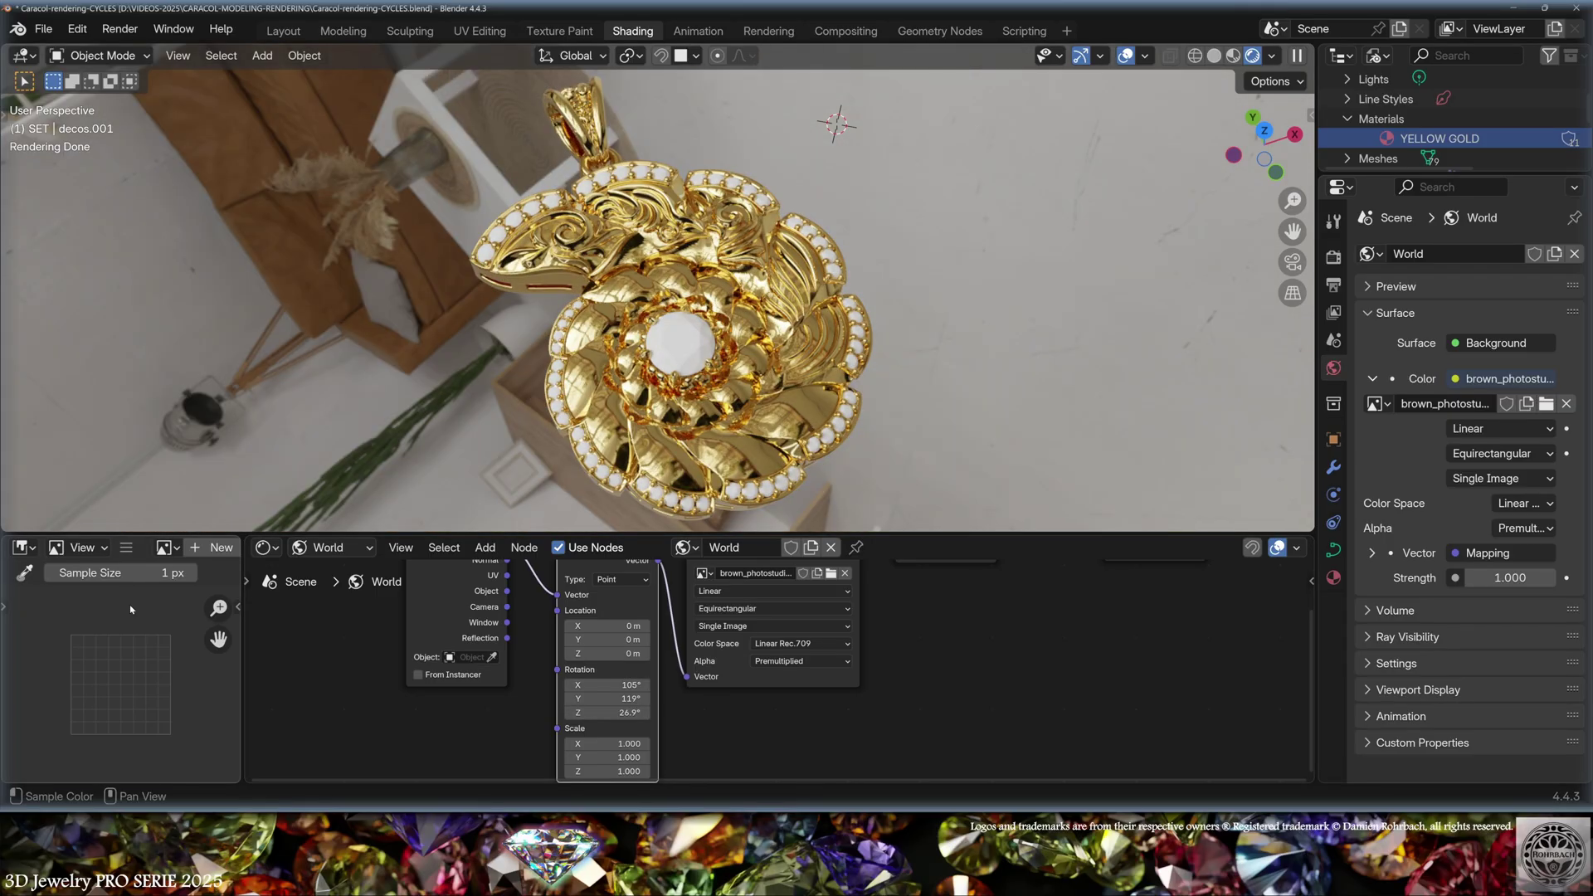
left_click(330, 548)
left_click(370, 602)
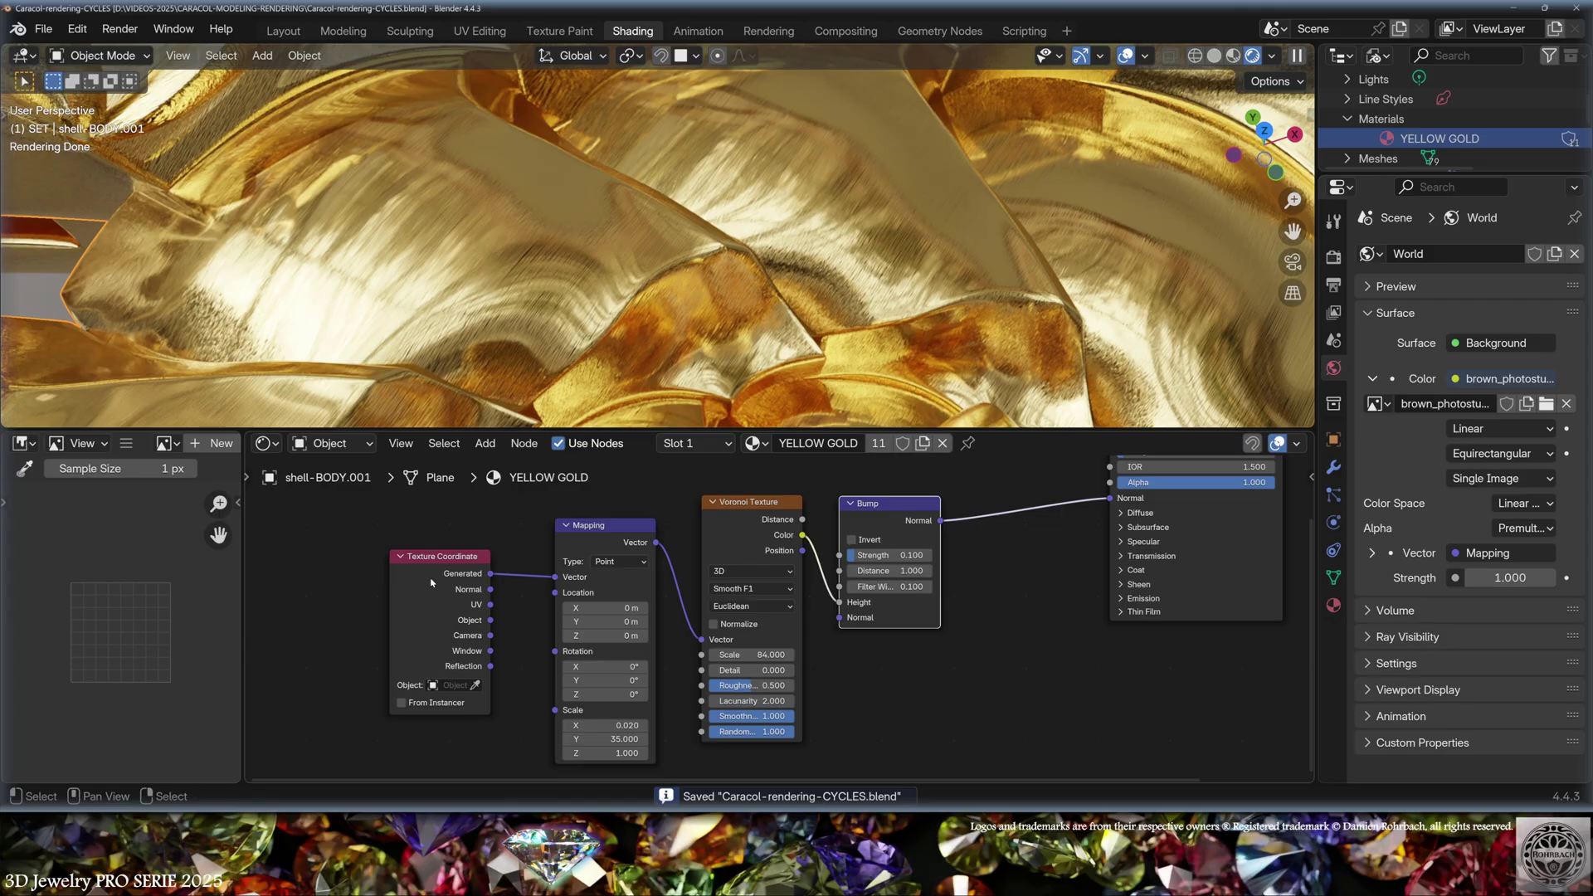
Step: Review the gold's Texture Coordinate, Mapping, Voronoi and Bump nodes, and lower Bump Strength to 0.020
left_click(457, 587)
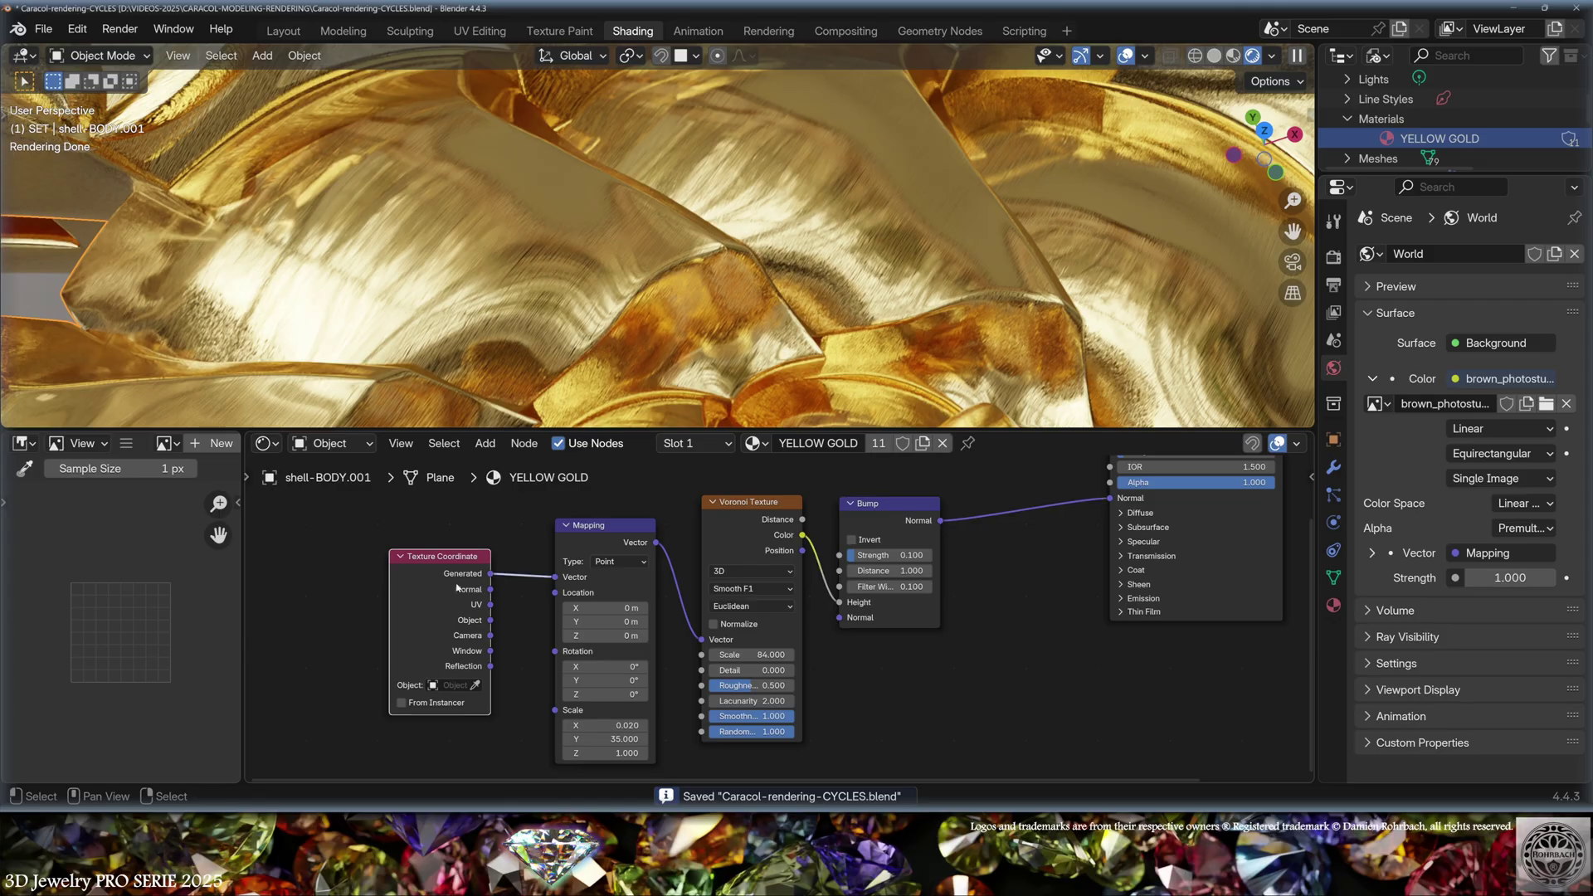
left_click(631, 541)
left_click(751, 547)
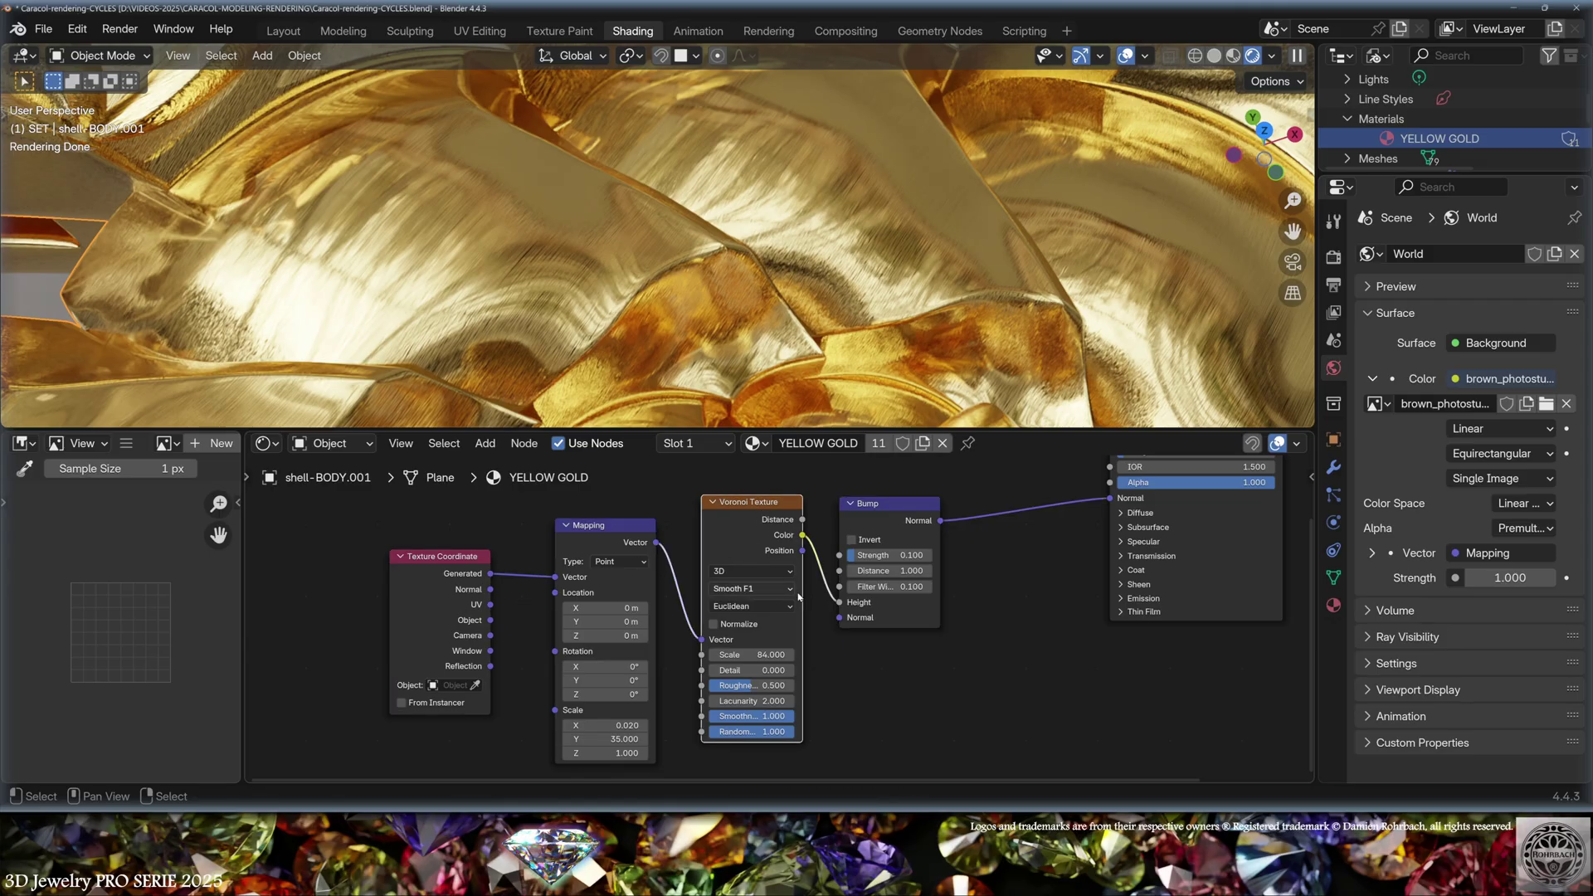
left_click(891, 526)
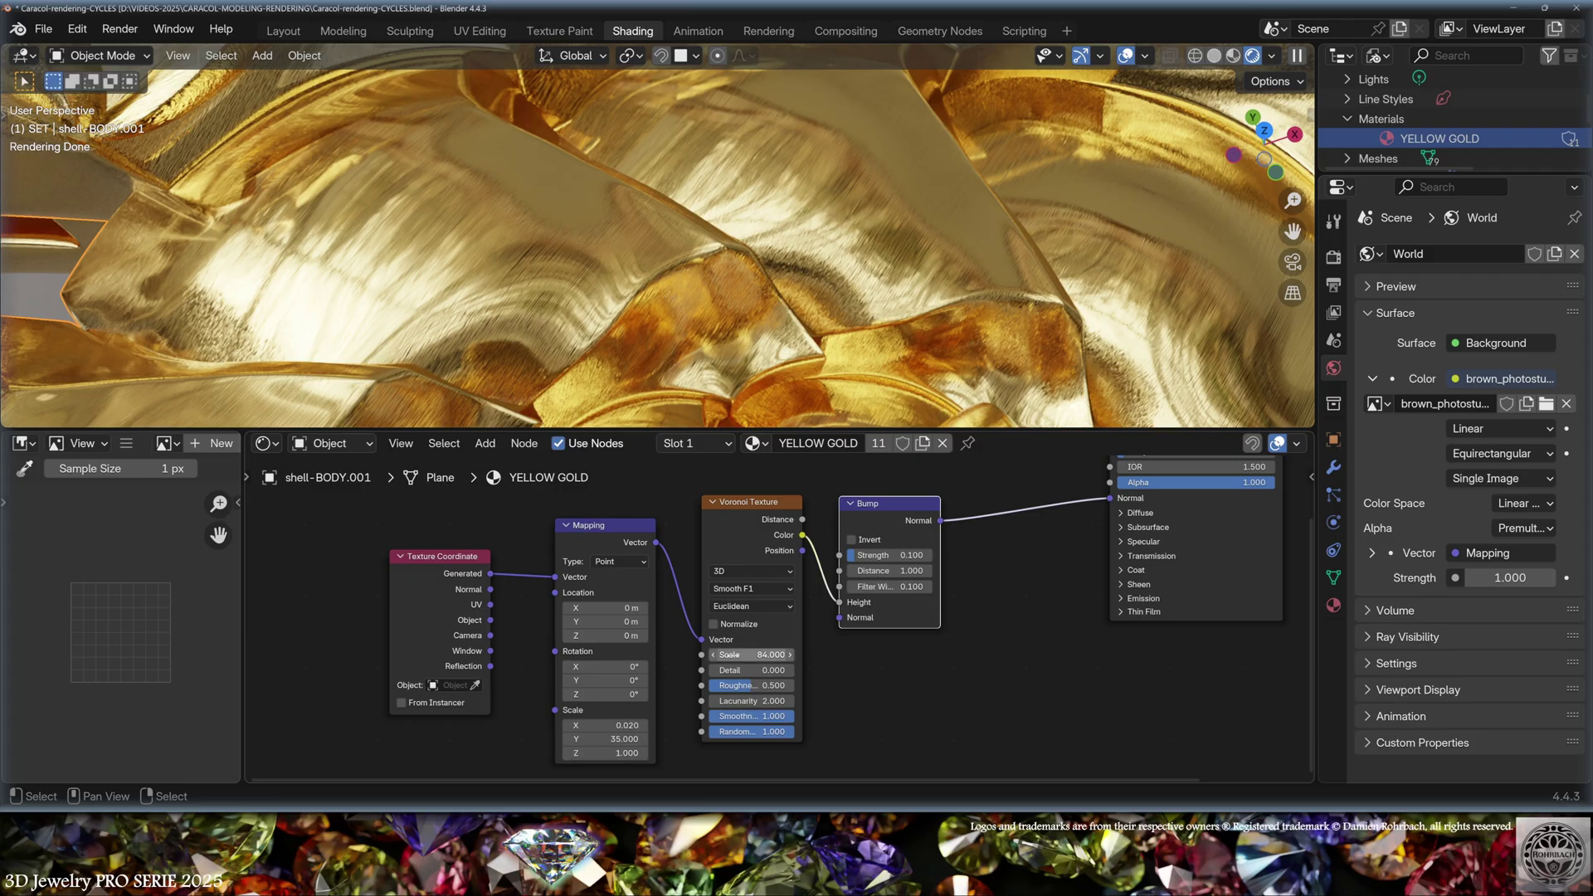
left_click(747, 639)
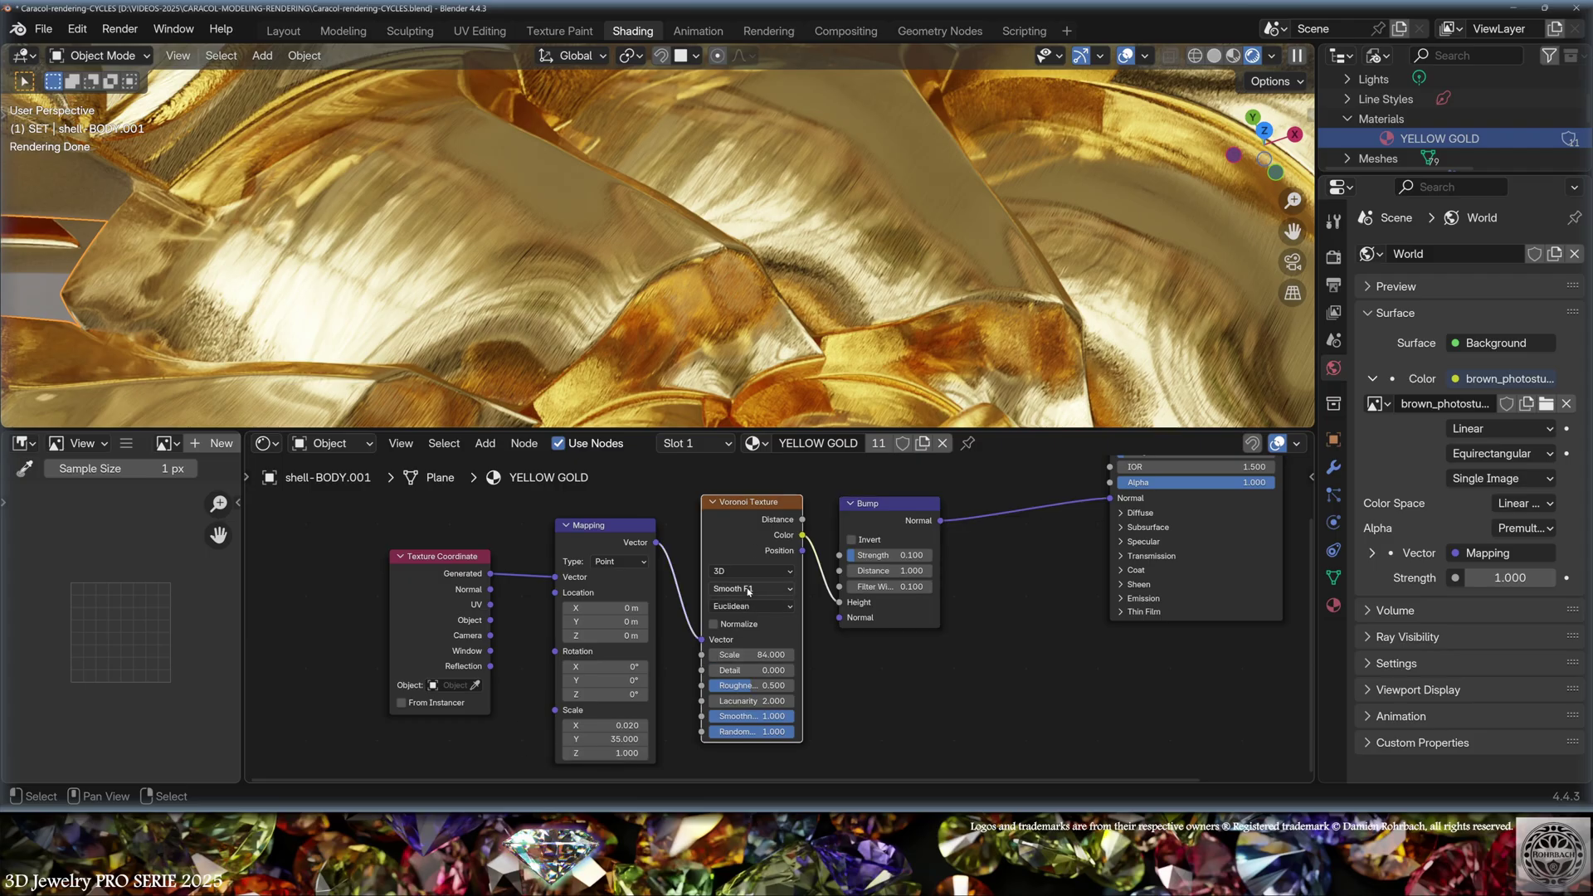
left_click(908, 614)
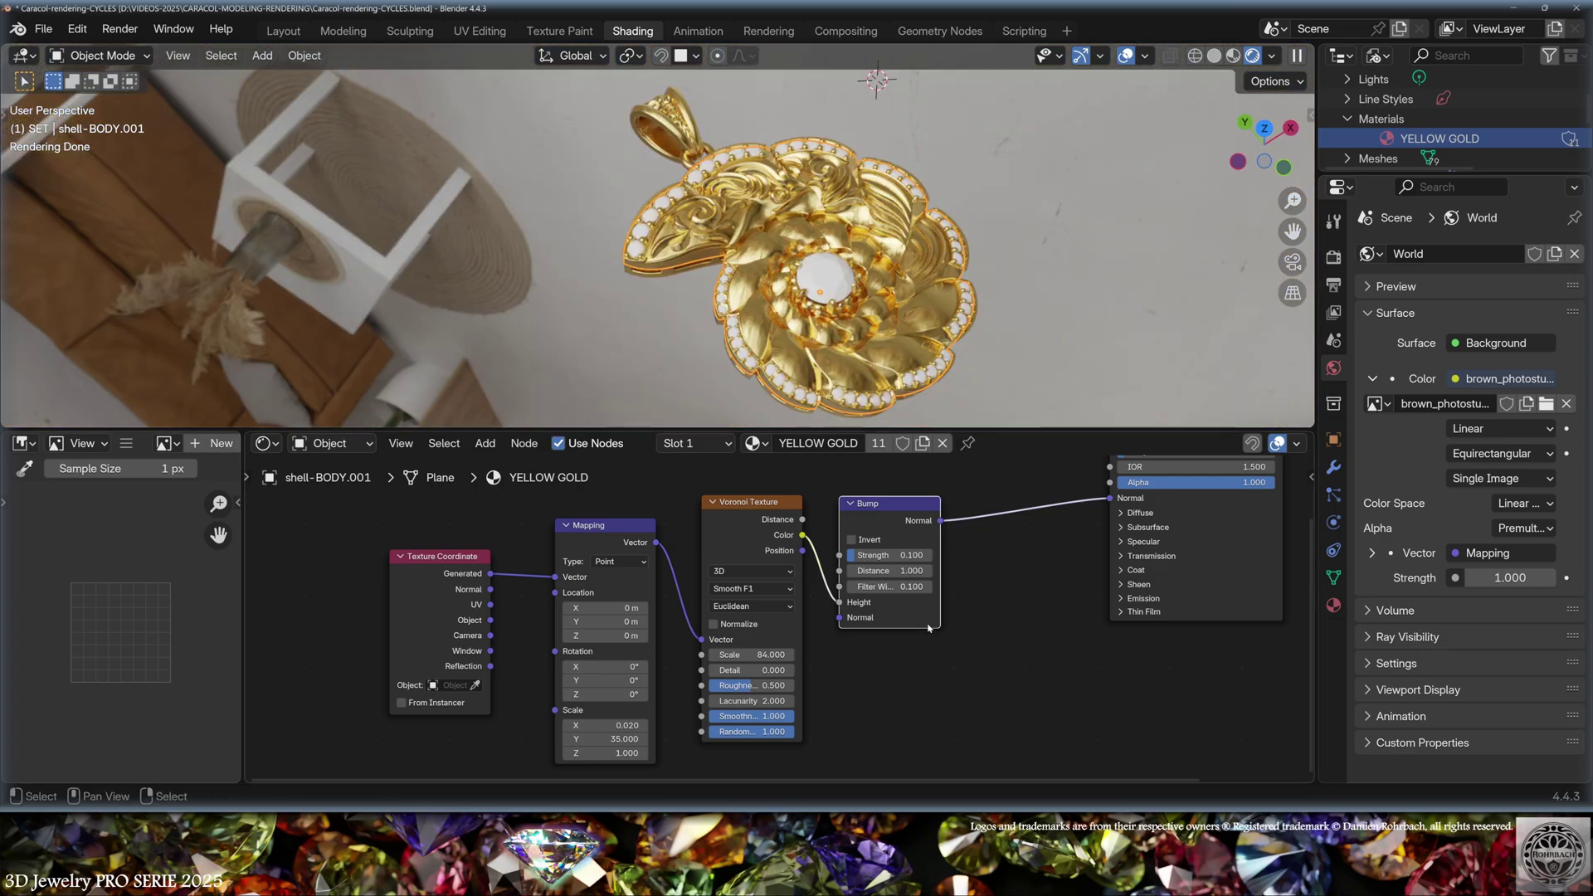
left_click_drag(893, 561, 871, 561)
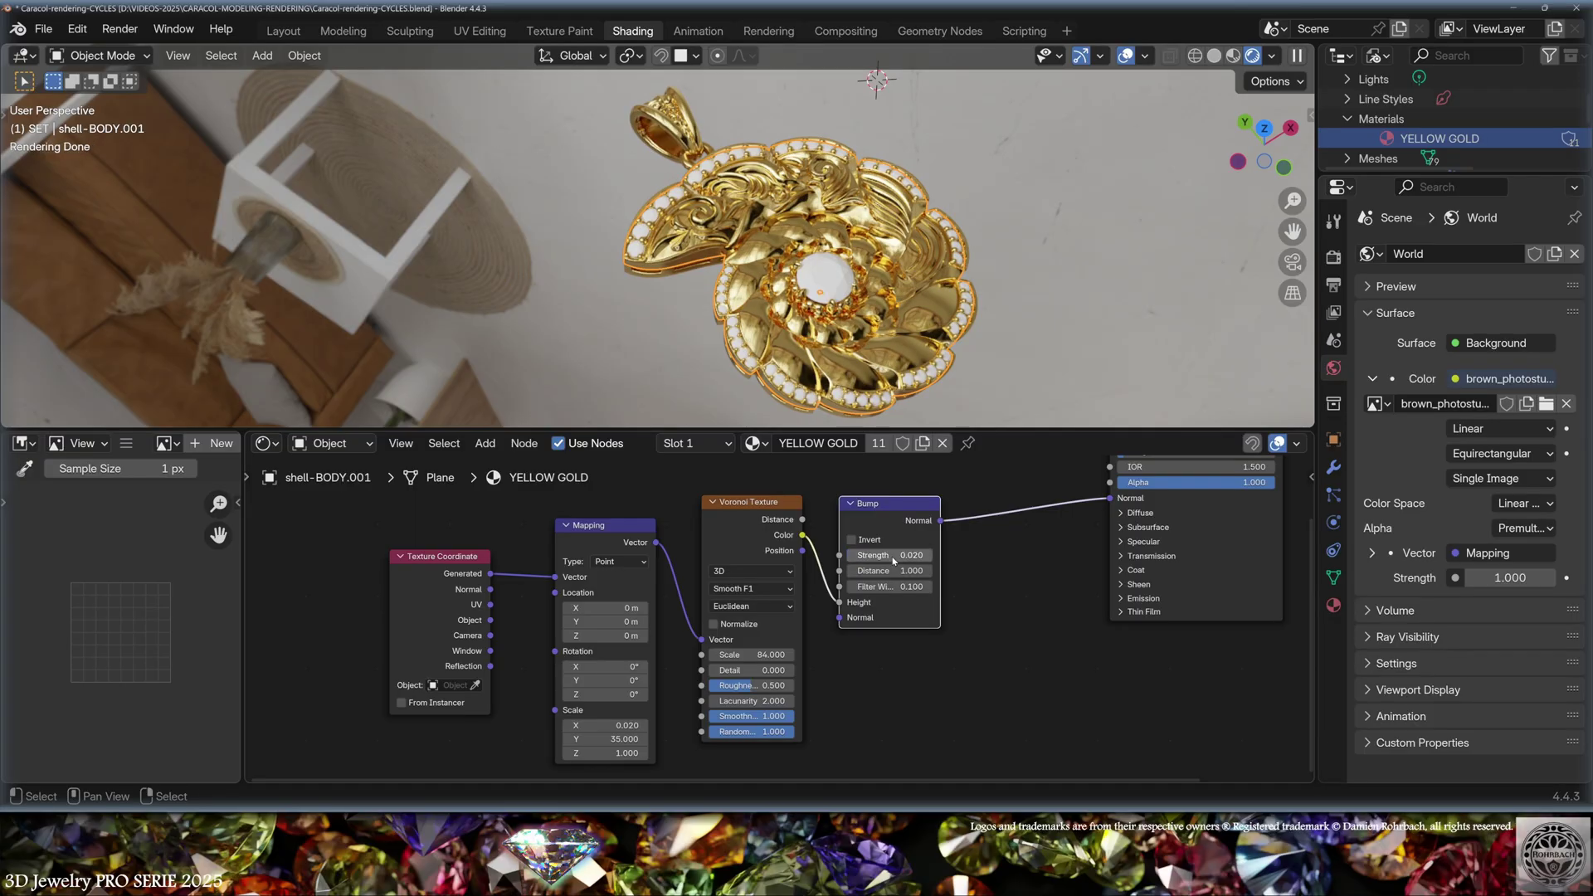
Step: Insert a Bevel node (16 samples, 0.100 radius) between the Bump and the shader Normal
left_click(485, 443)
mouse_move(523, 467)
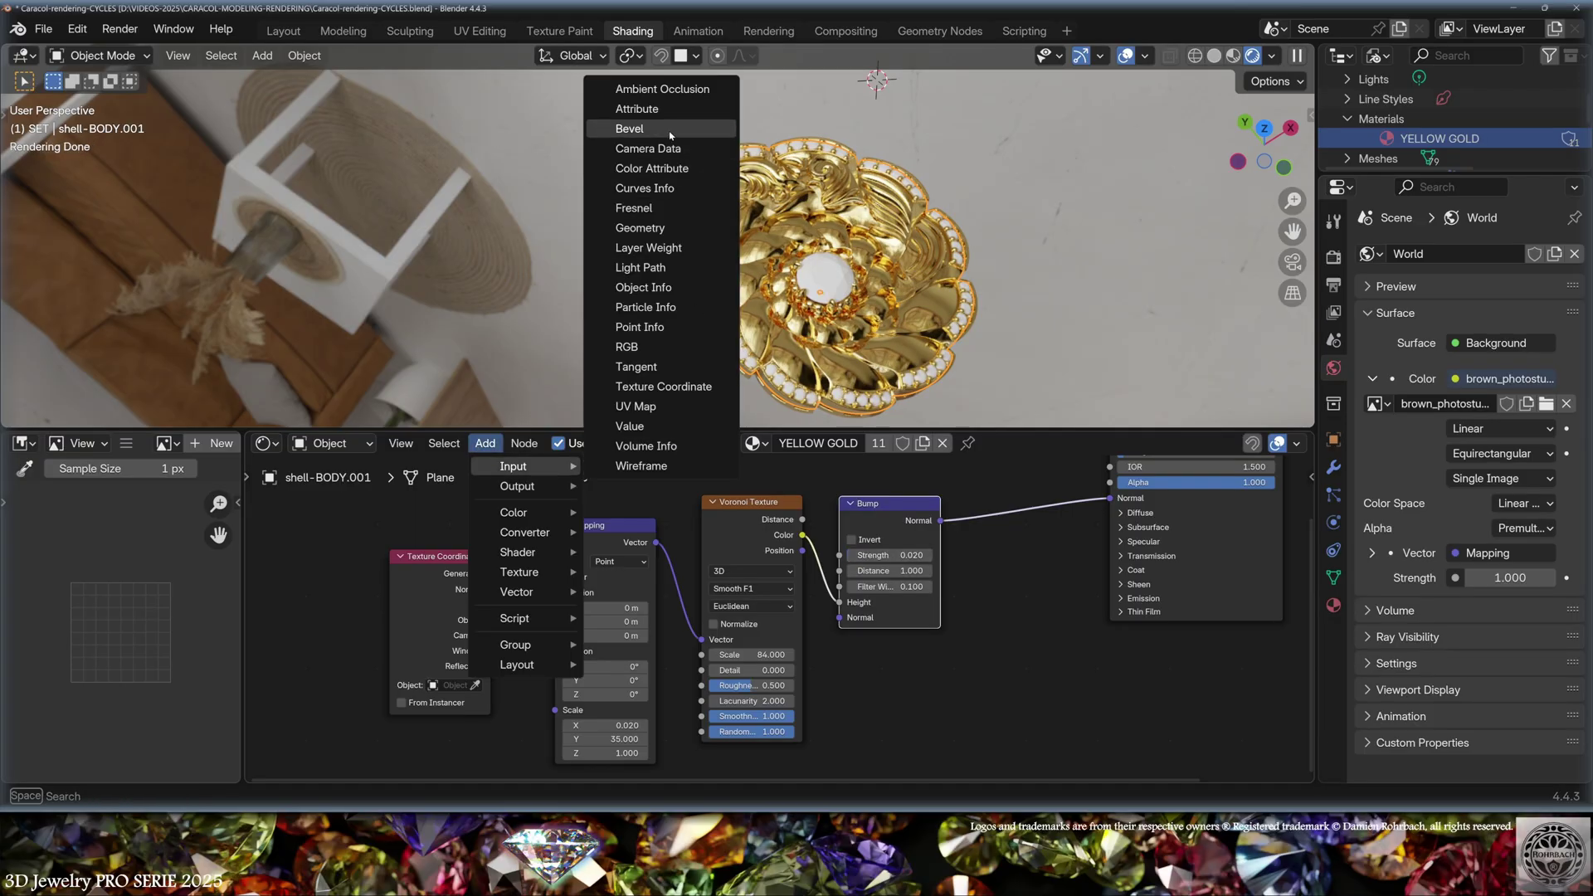
left_click(629, 128)
left_click(1024, 502)
middle_click_drag(1062, 579, 809, 709)
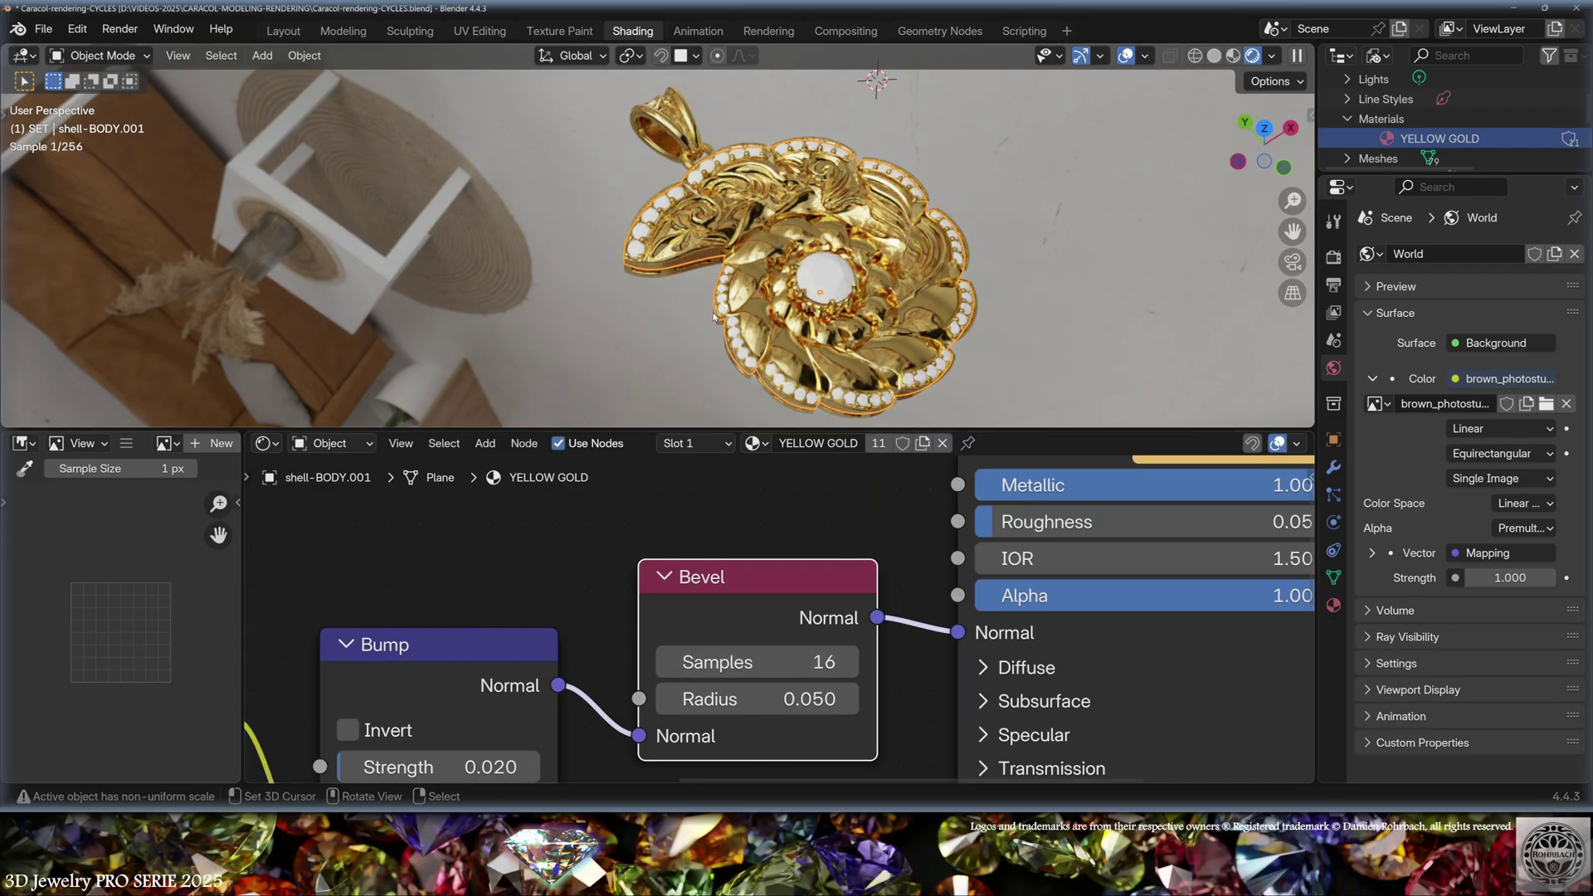
scroll(792, 292, "up", 5)
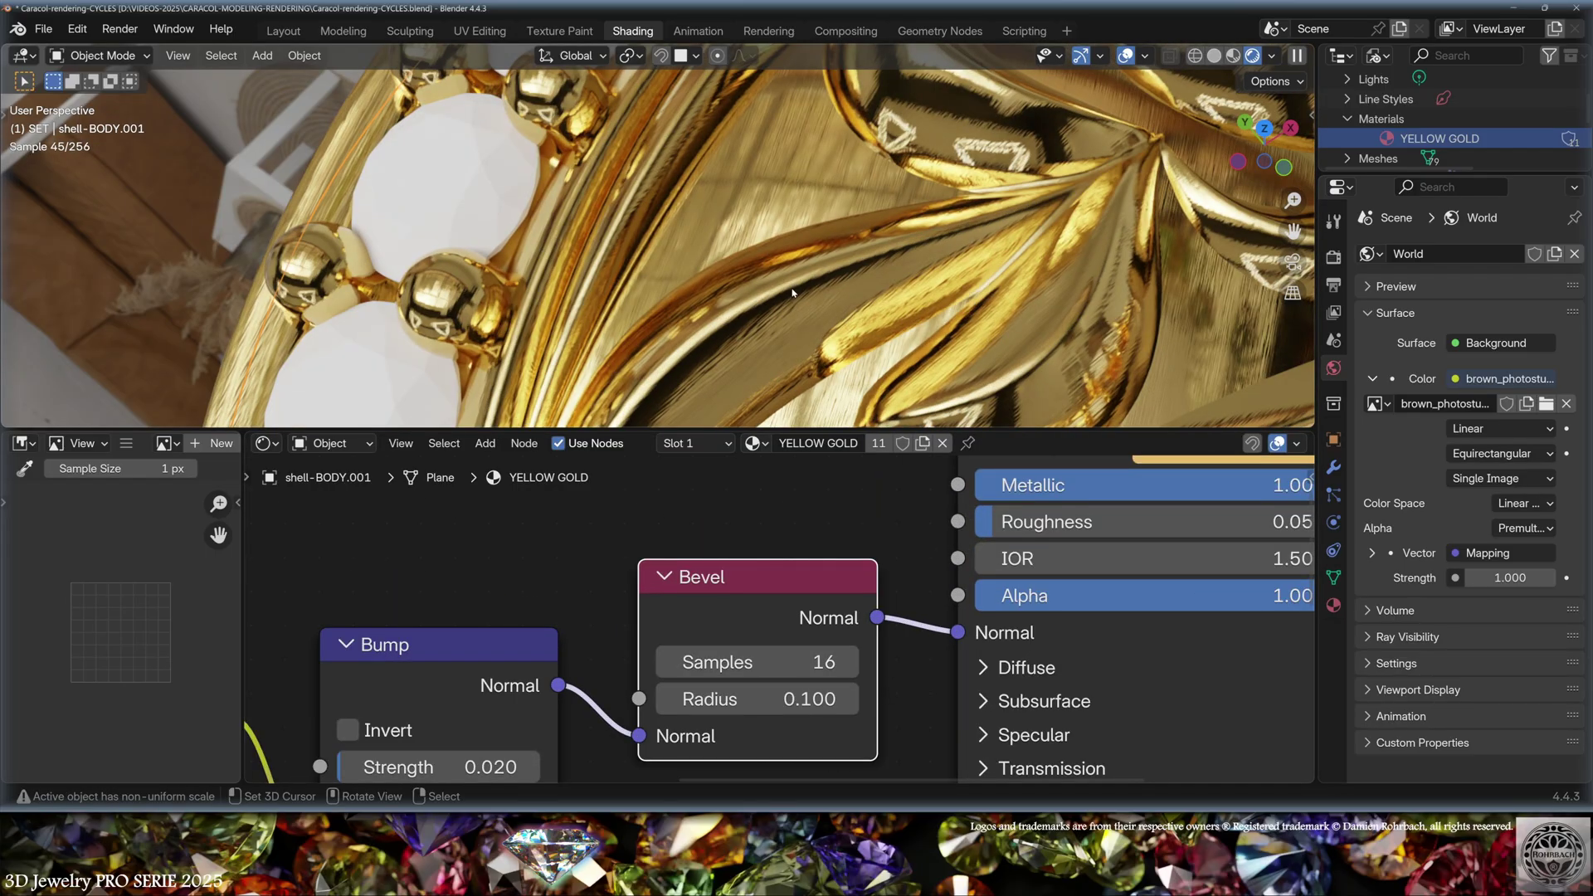
scroll(792, 292, "down", 6)
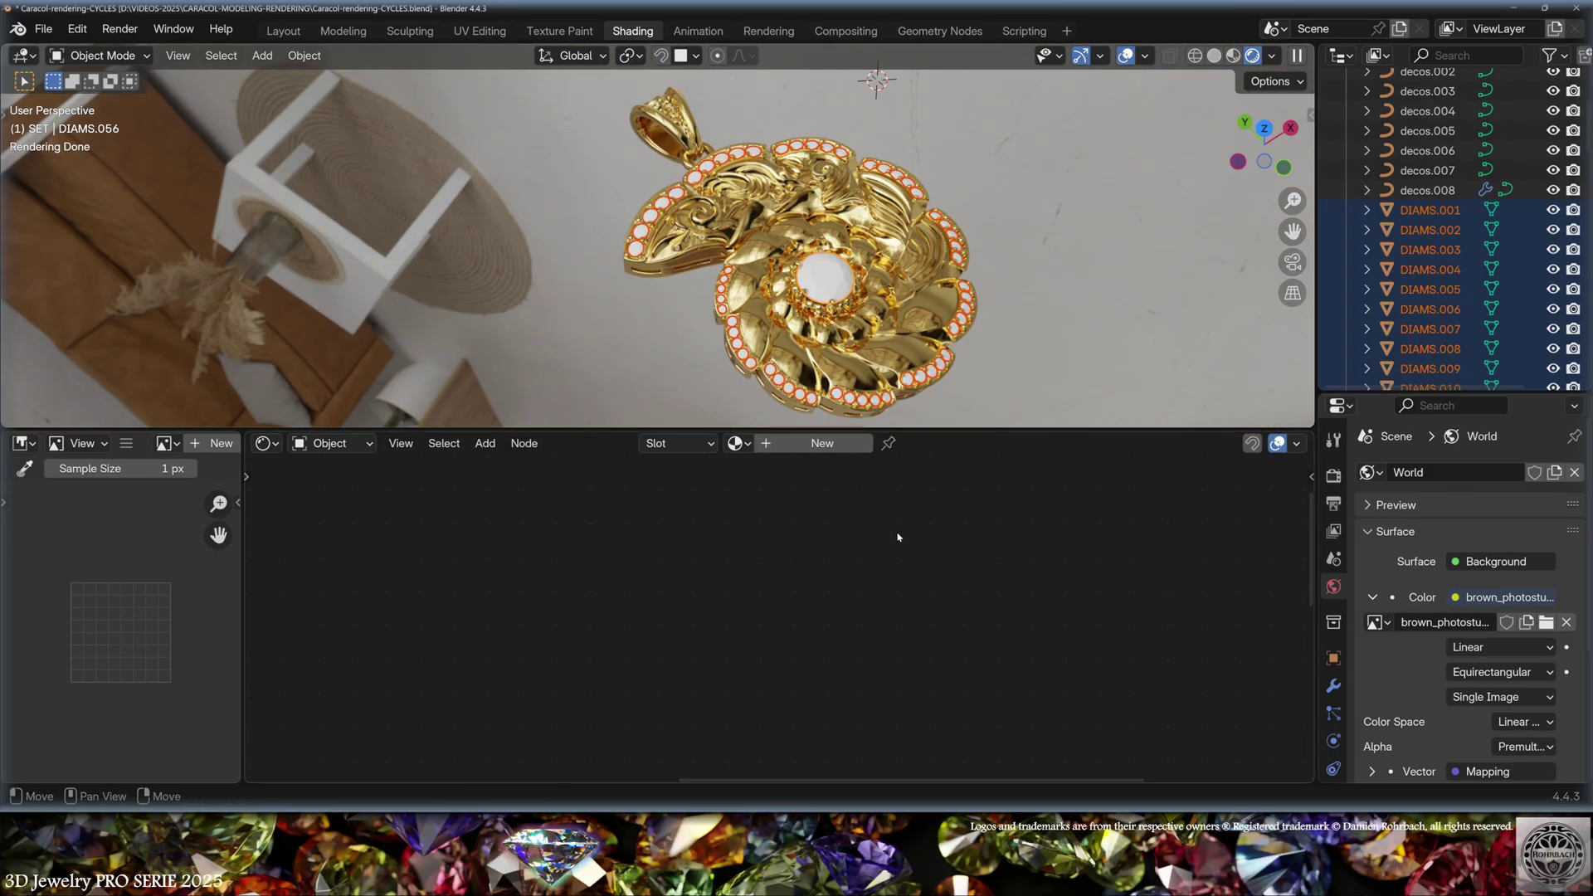
Step: Create a DIAMOND material and link it to all the selected diamonds
left_click(821, 443)
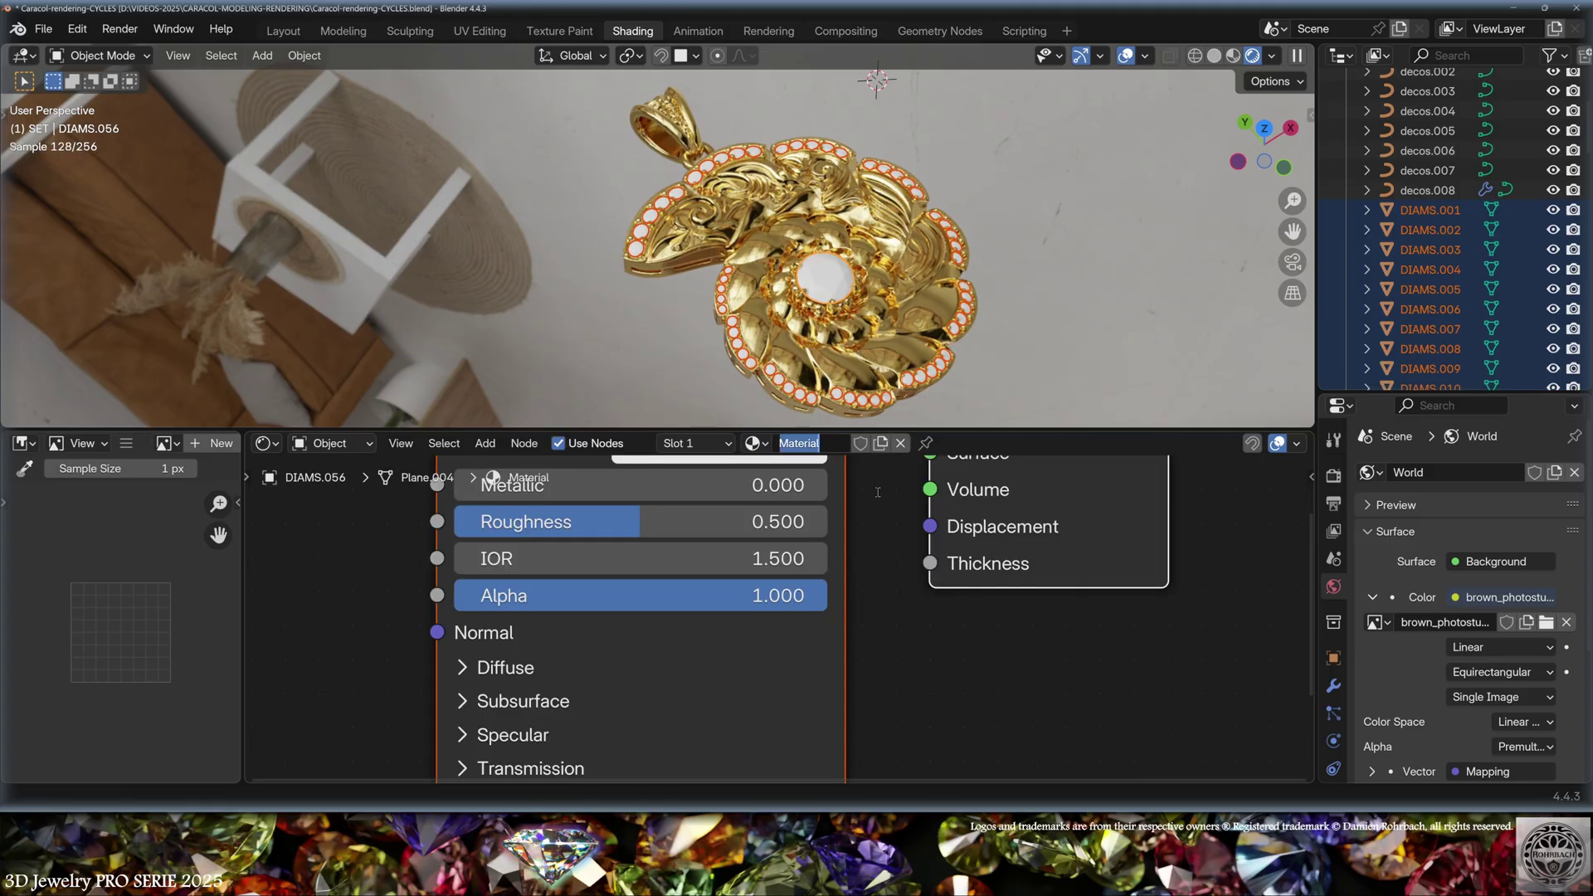
left_click(304, 54)
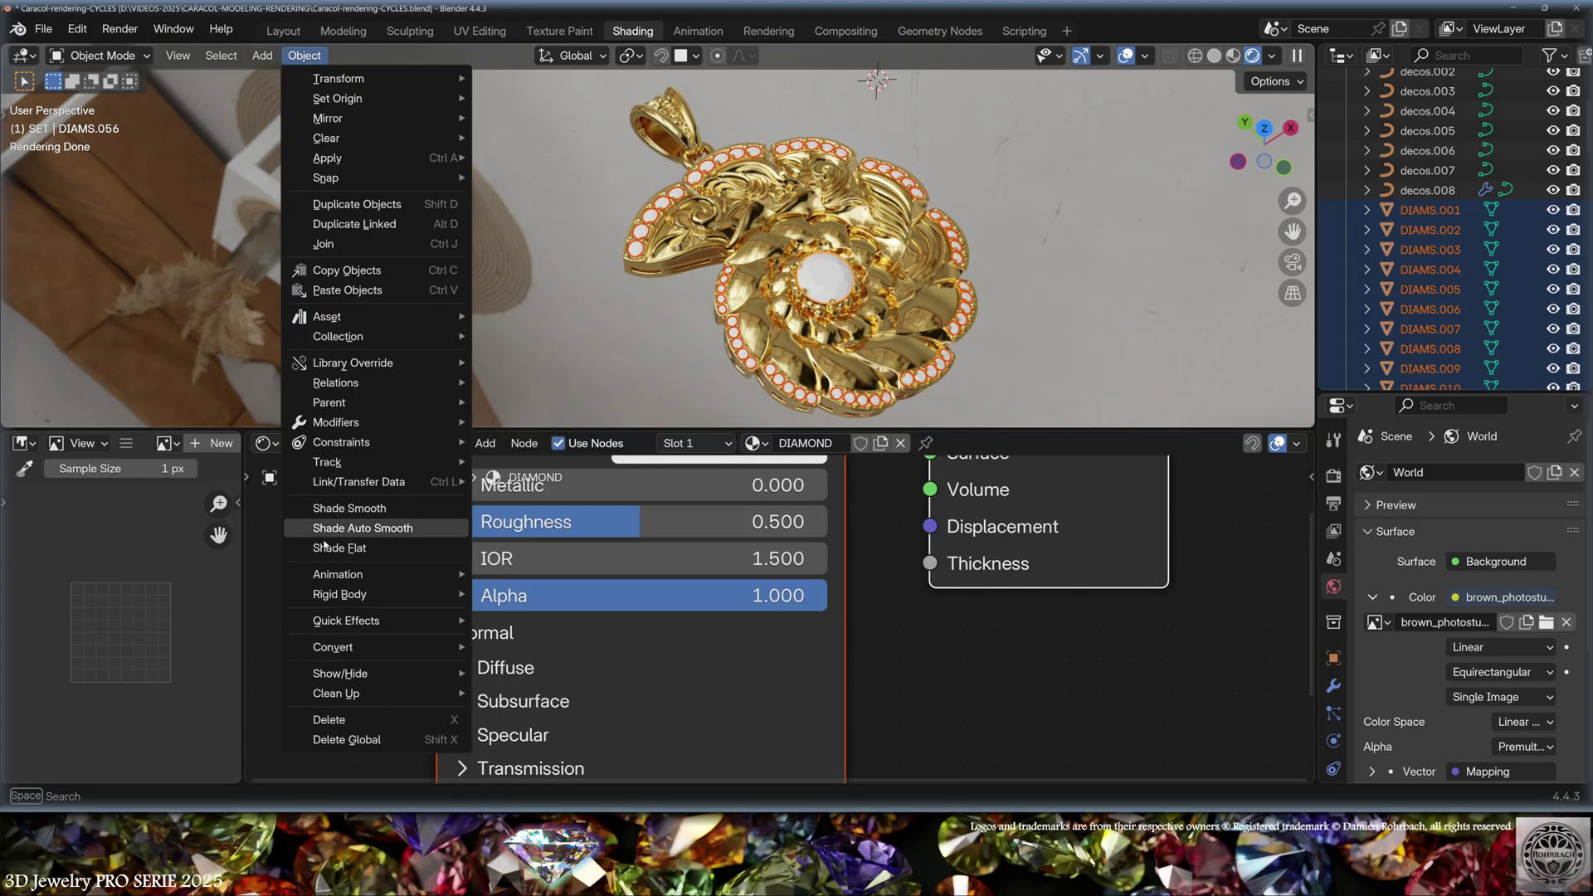
mouse_move(360, 483)
left_click(548, 230)
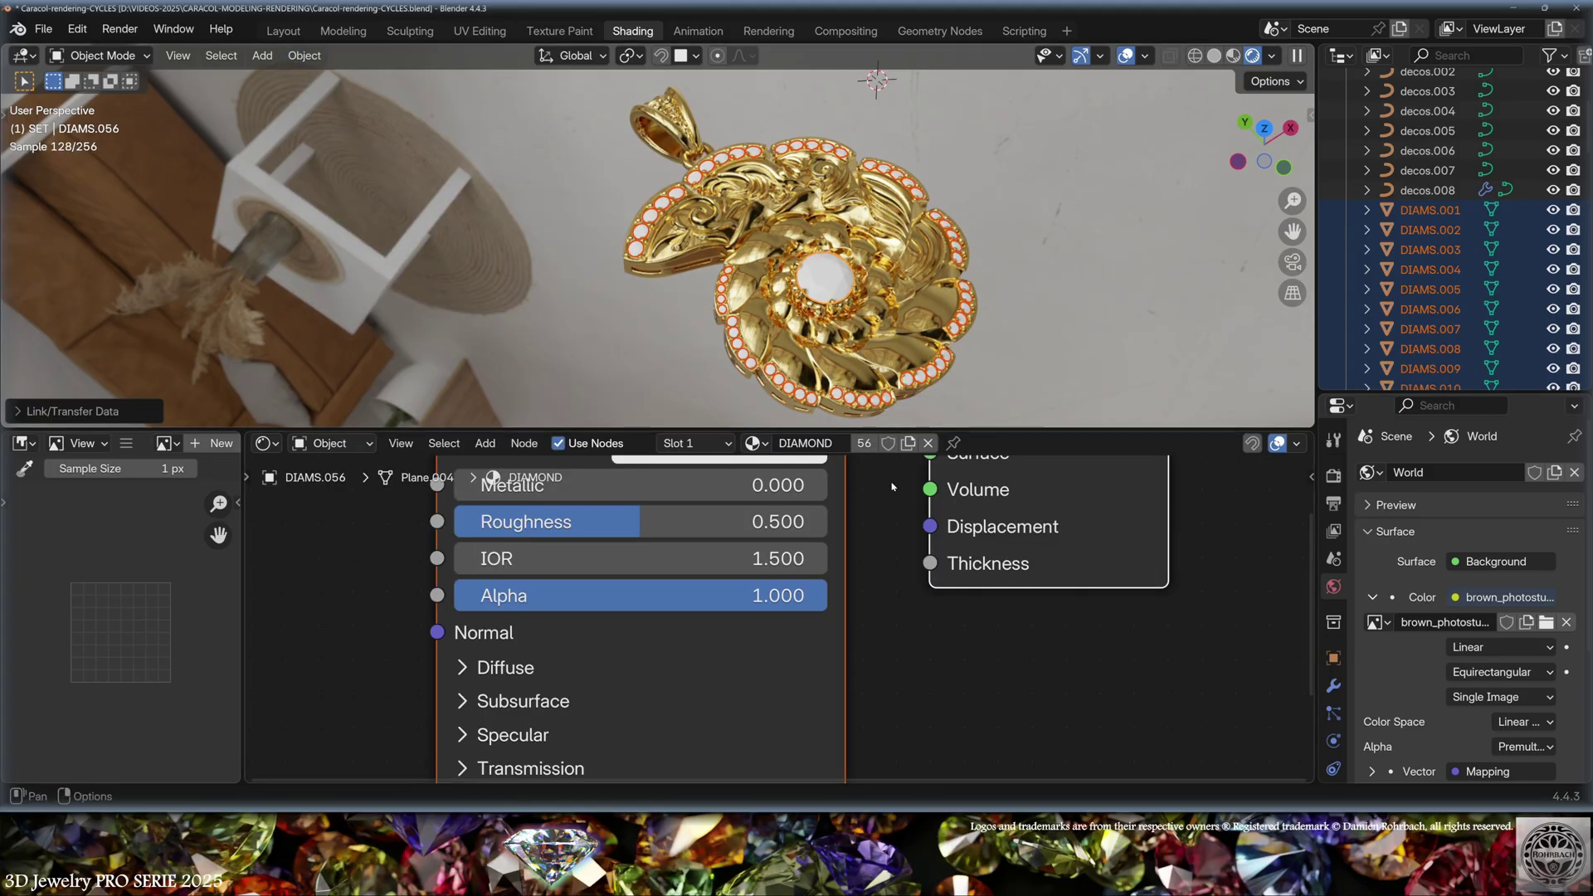
Step: Make the diamond's base colour near white, with Roughness 0 and IOR 2.418
left_click(788, 513)
left_click_drag(951, 100, 956, 76)
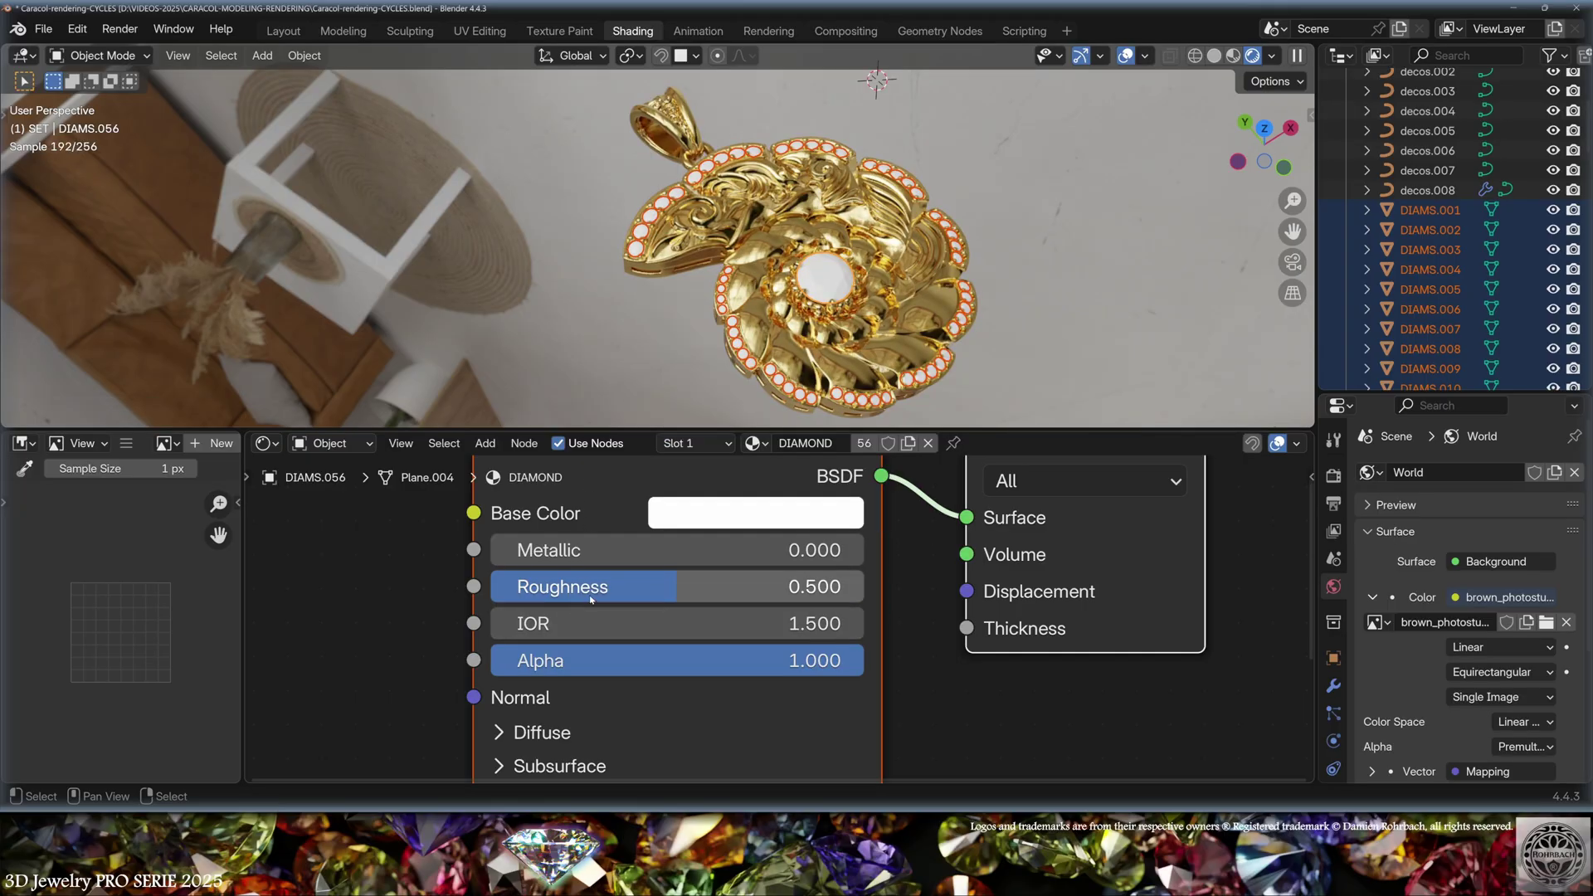
left_click(601, 586)
type("0")
key("Return")
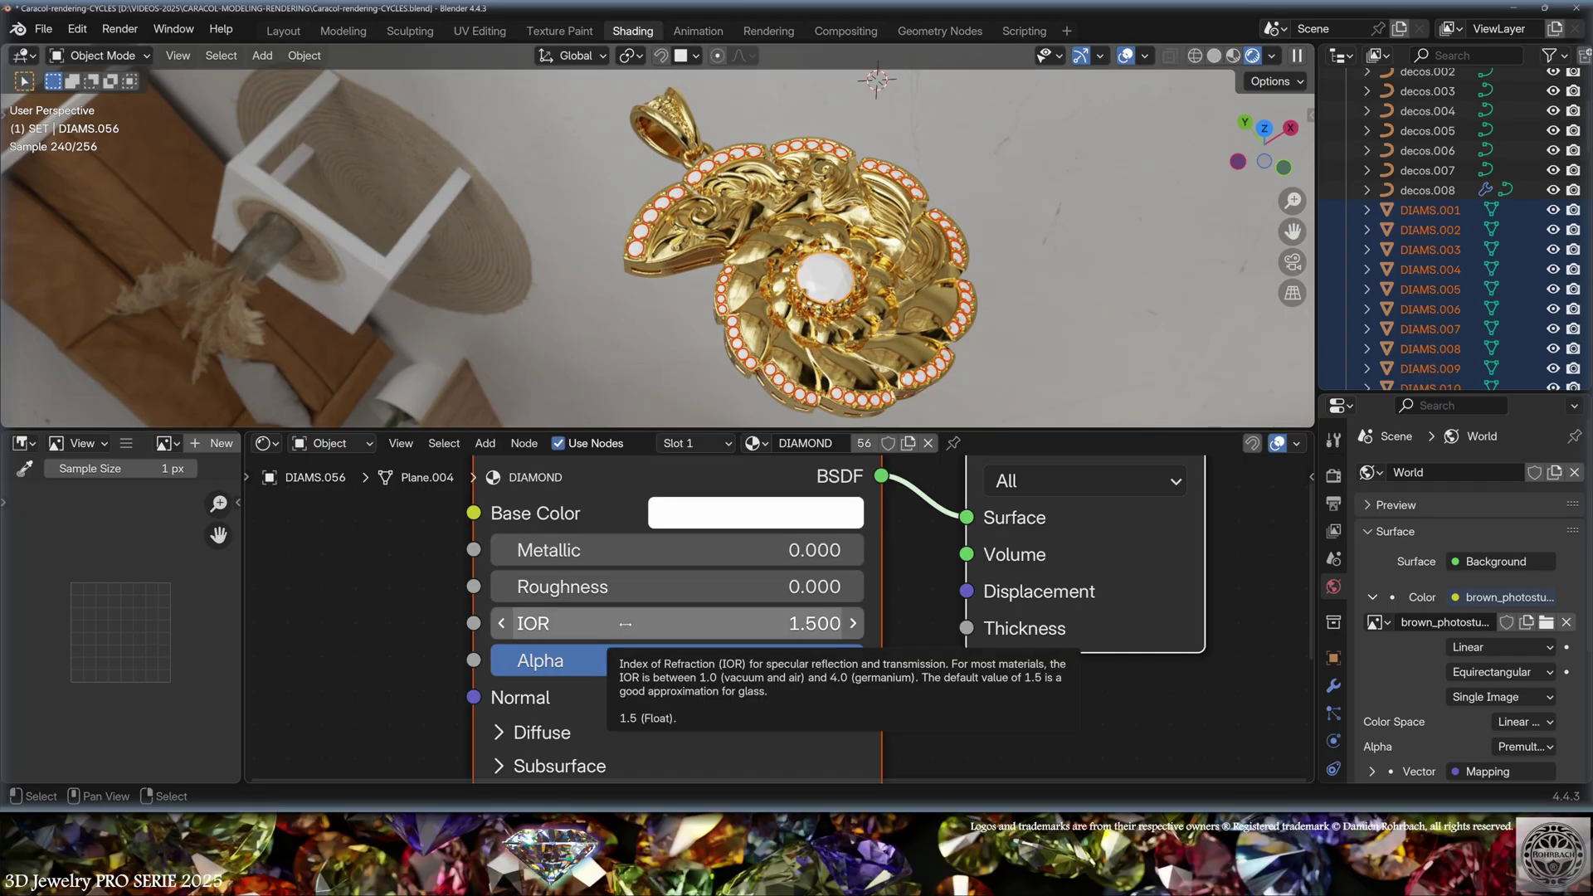
left_click(531, 623)
type("2.418")
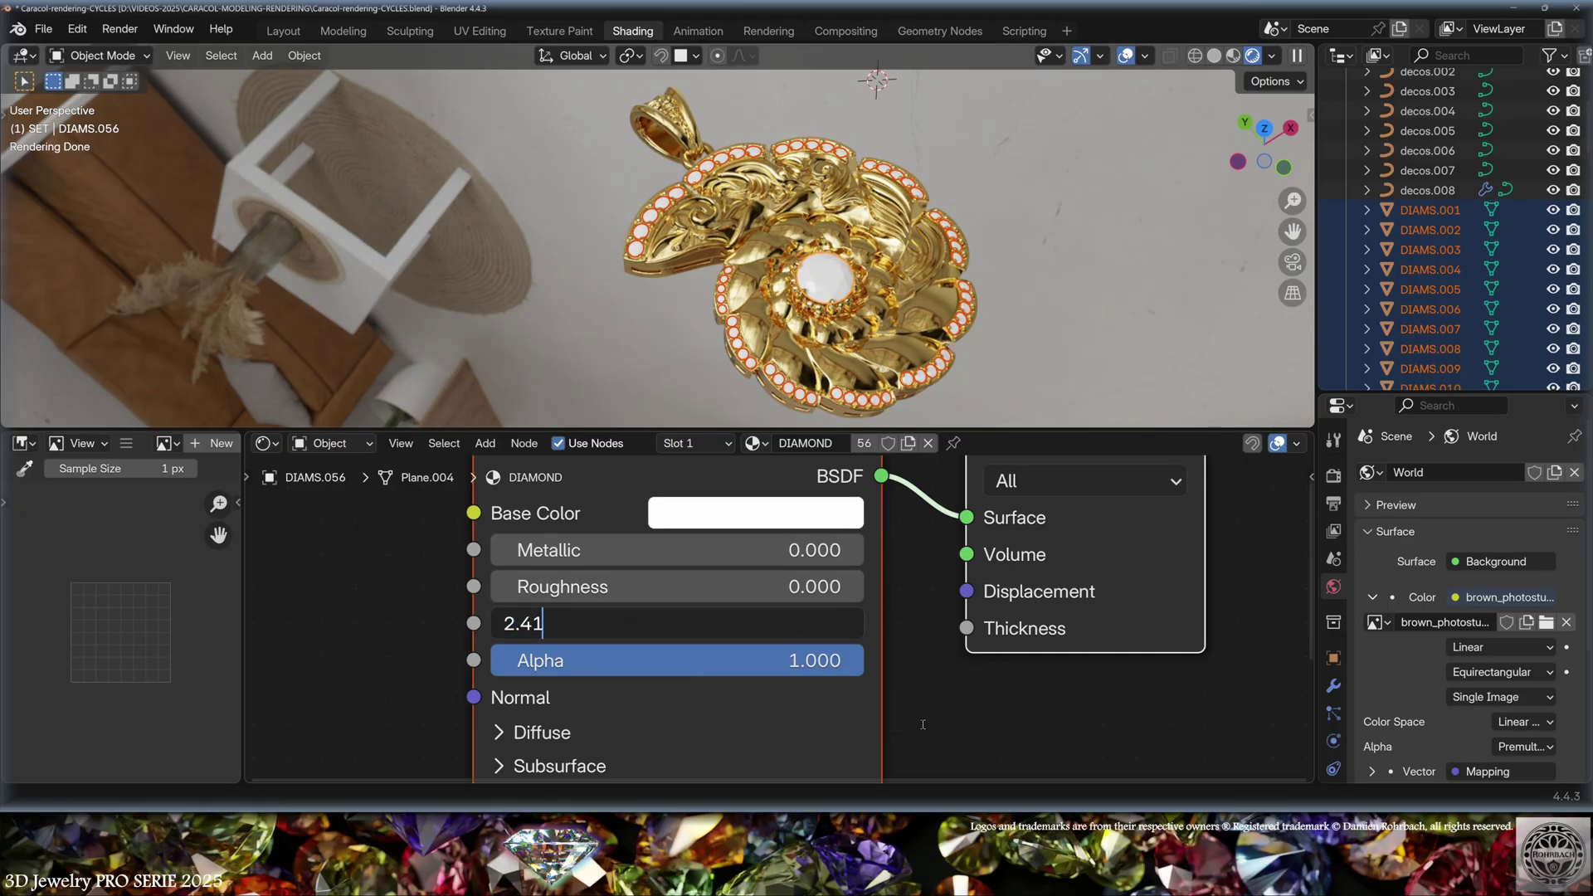
key("Return")
Step: Set the diamond's Transmission Weight to 1 and frame the selected diamond
scroll(620, 737, "down", 3)
scroll(620, 737, "down", 3)
left_click(730, 677)
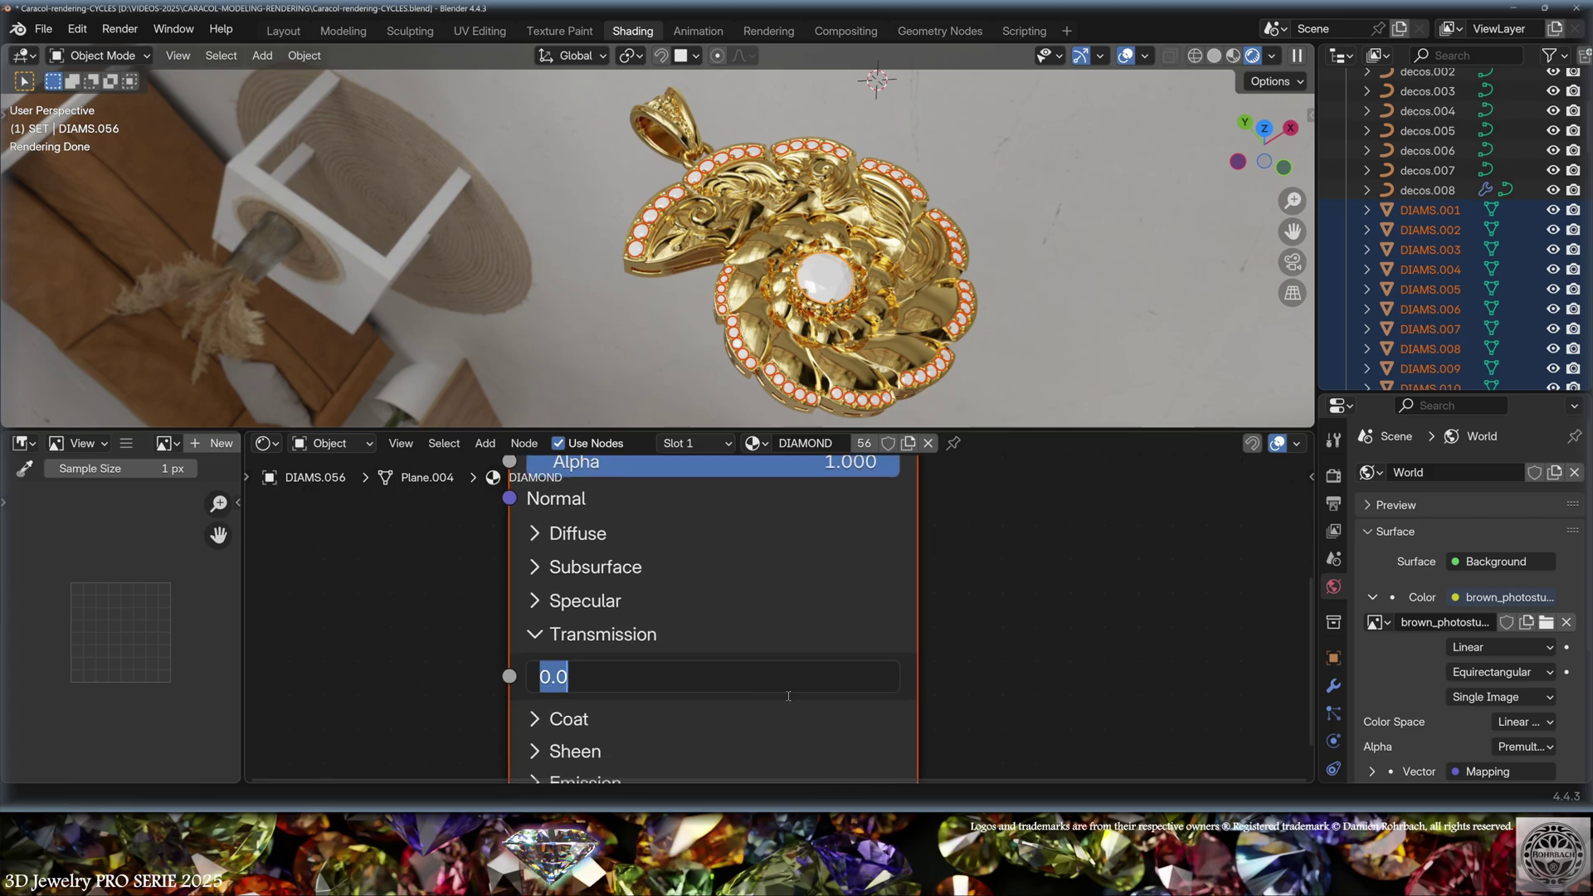
type("1")
key("Return")
key("KP_Decimal")
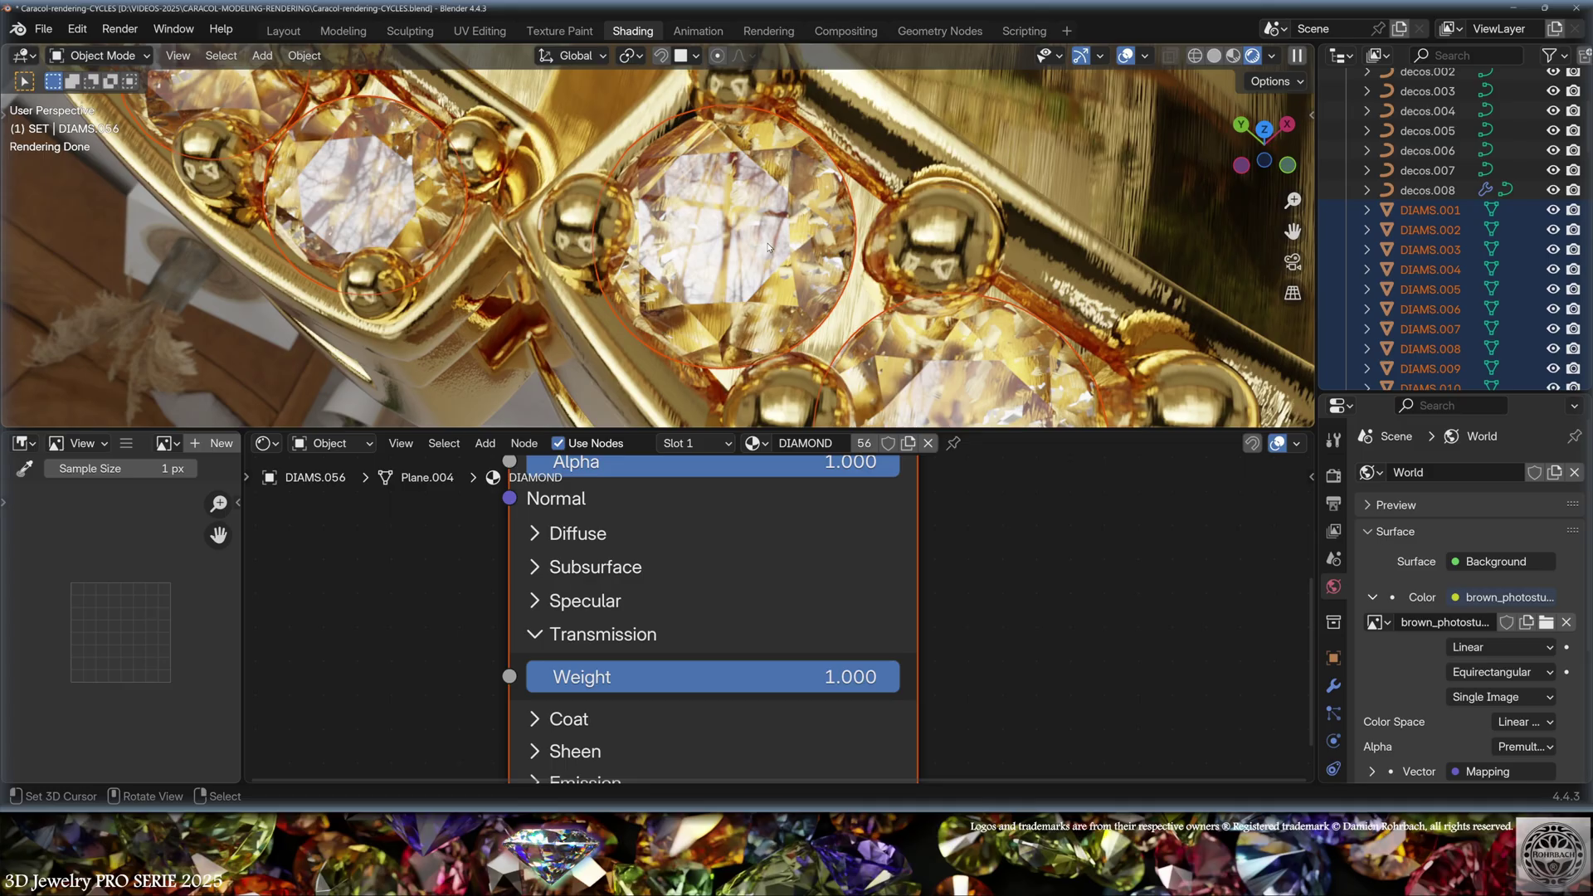
scroll(768, 247, "down", 3)
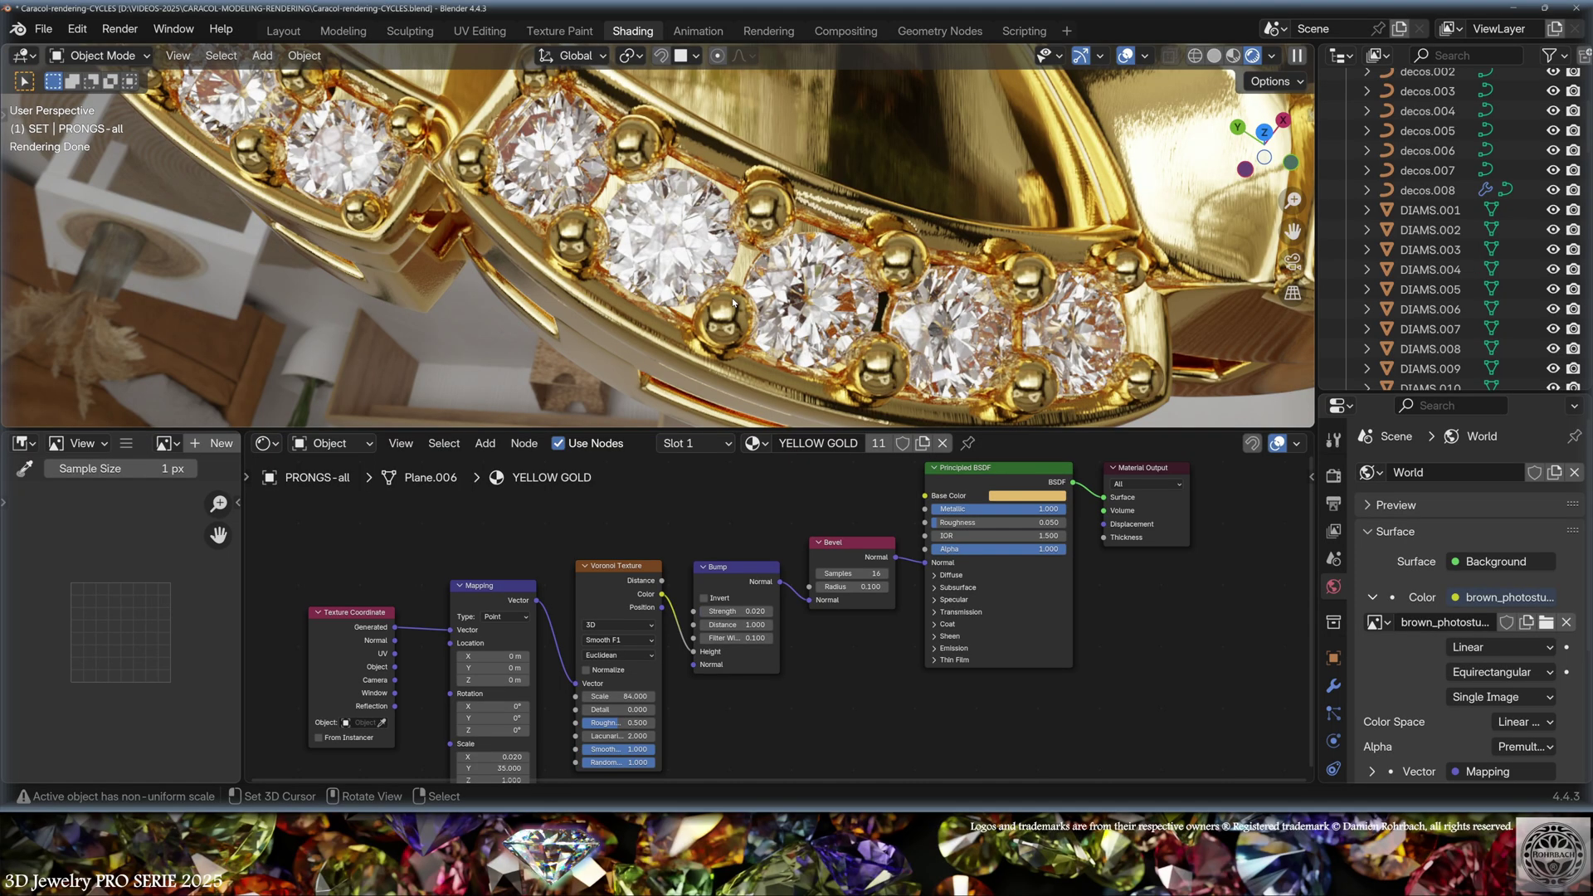
Step: With DIAMS.045 active, inspect the diamonds in Local view, then raise them 0.1186 m along Z
left_click(733, 303)
key("KP_Decimal")
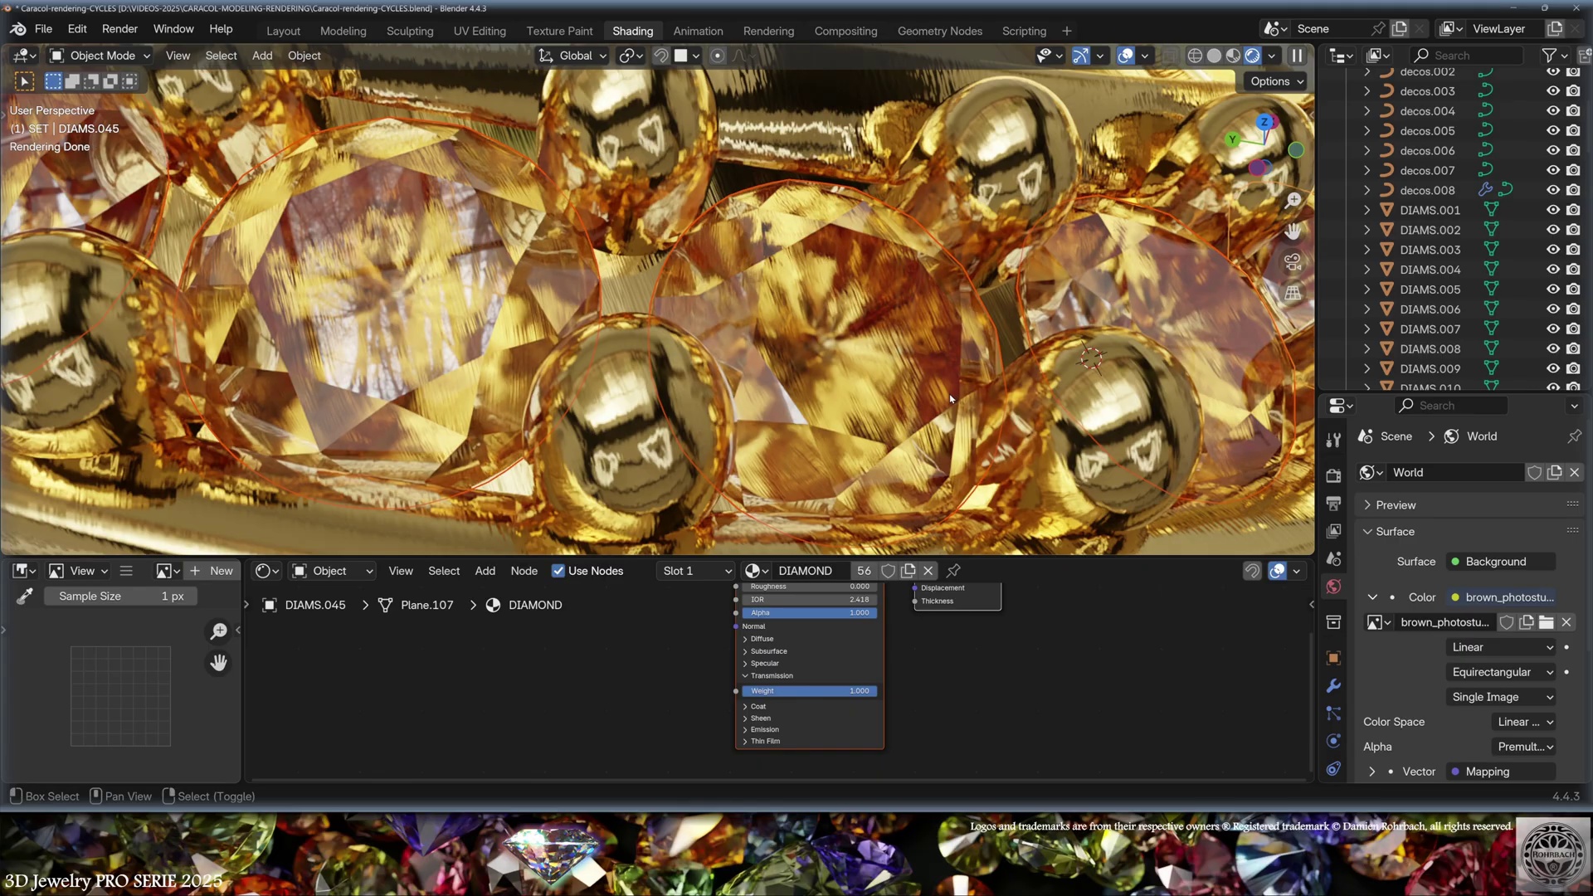
key("KP_Divide")
middle_click_drag(871, 273, 809, 274)
key("KP_Divide")
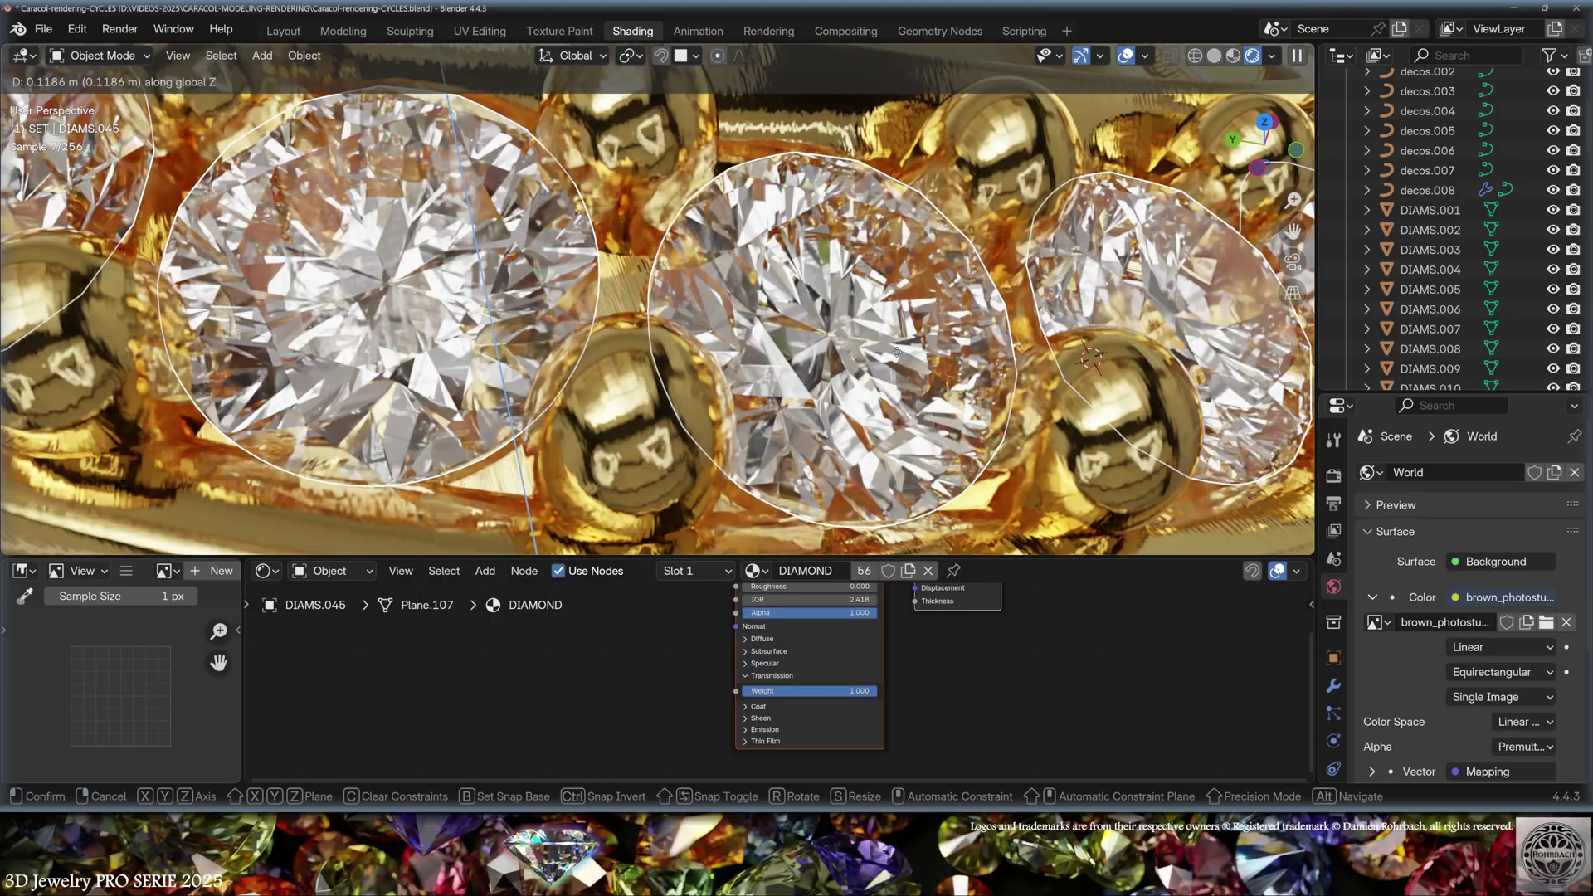
key("g")
key("z")
left_click(896, 353)
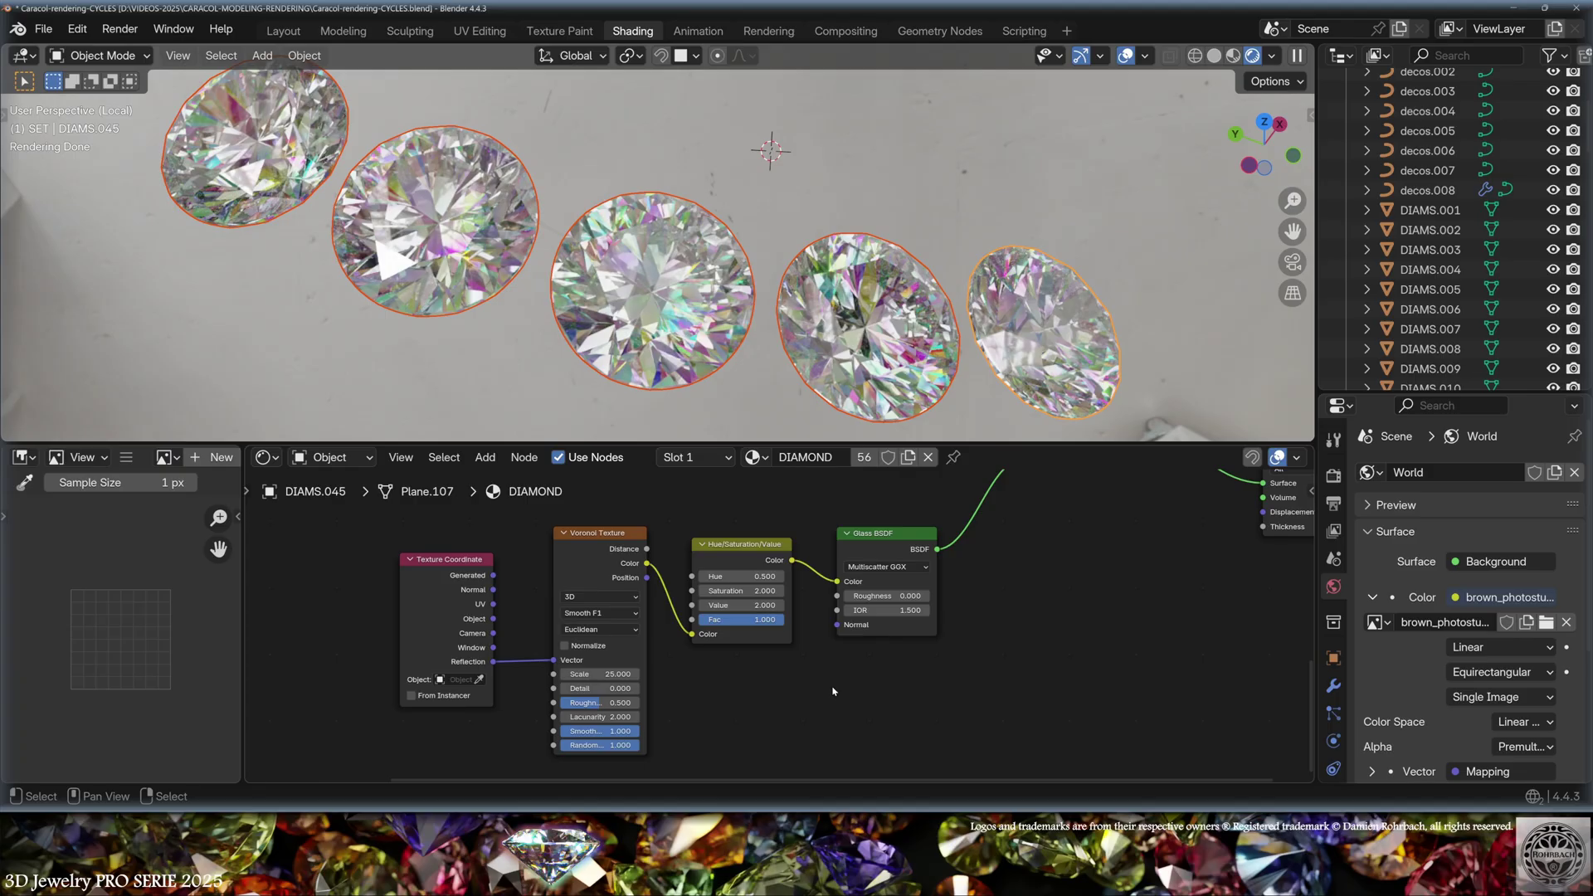
Step: Inspect the DIAMOND tree's Glass BSDF, Texture Coordinate, Voronoi Texture and Hue/Saturation/Value nodes
left_click(881, 537)
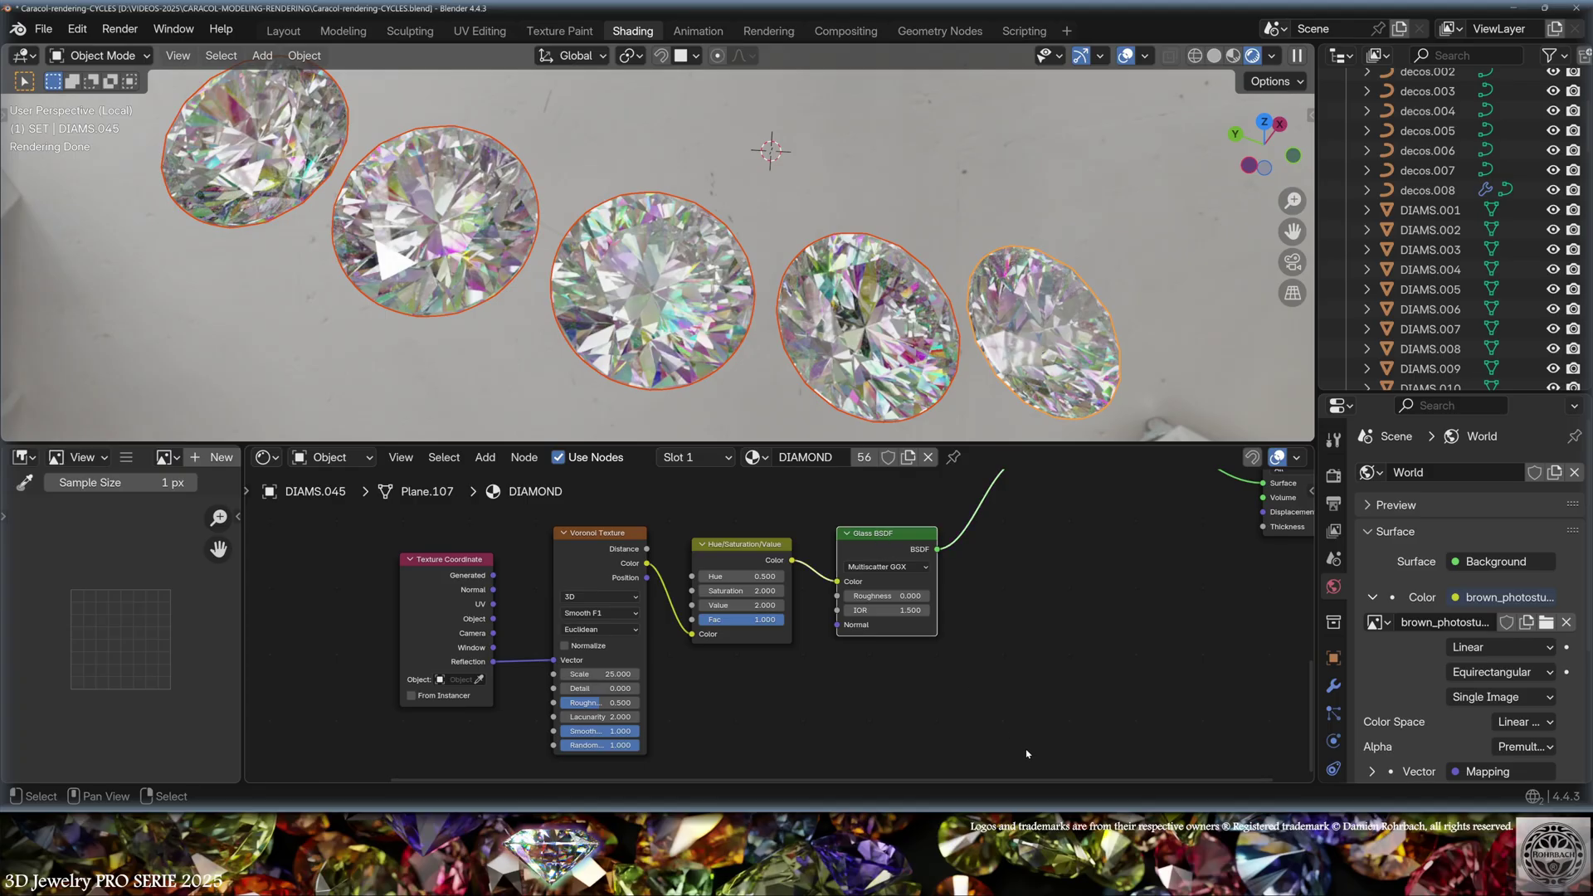
left_click(449, 575)
left_click(599, 556)
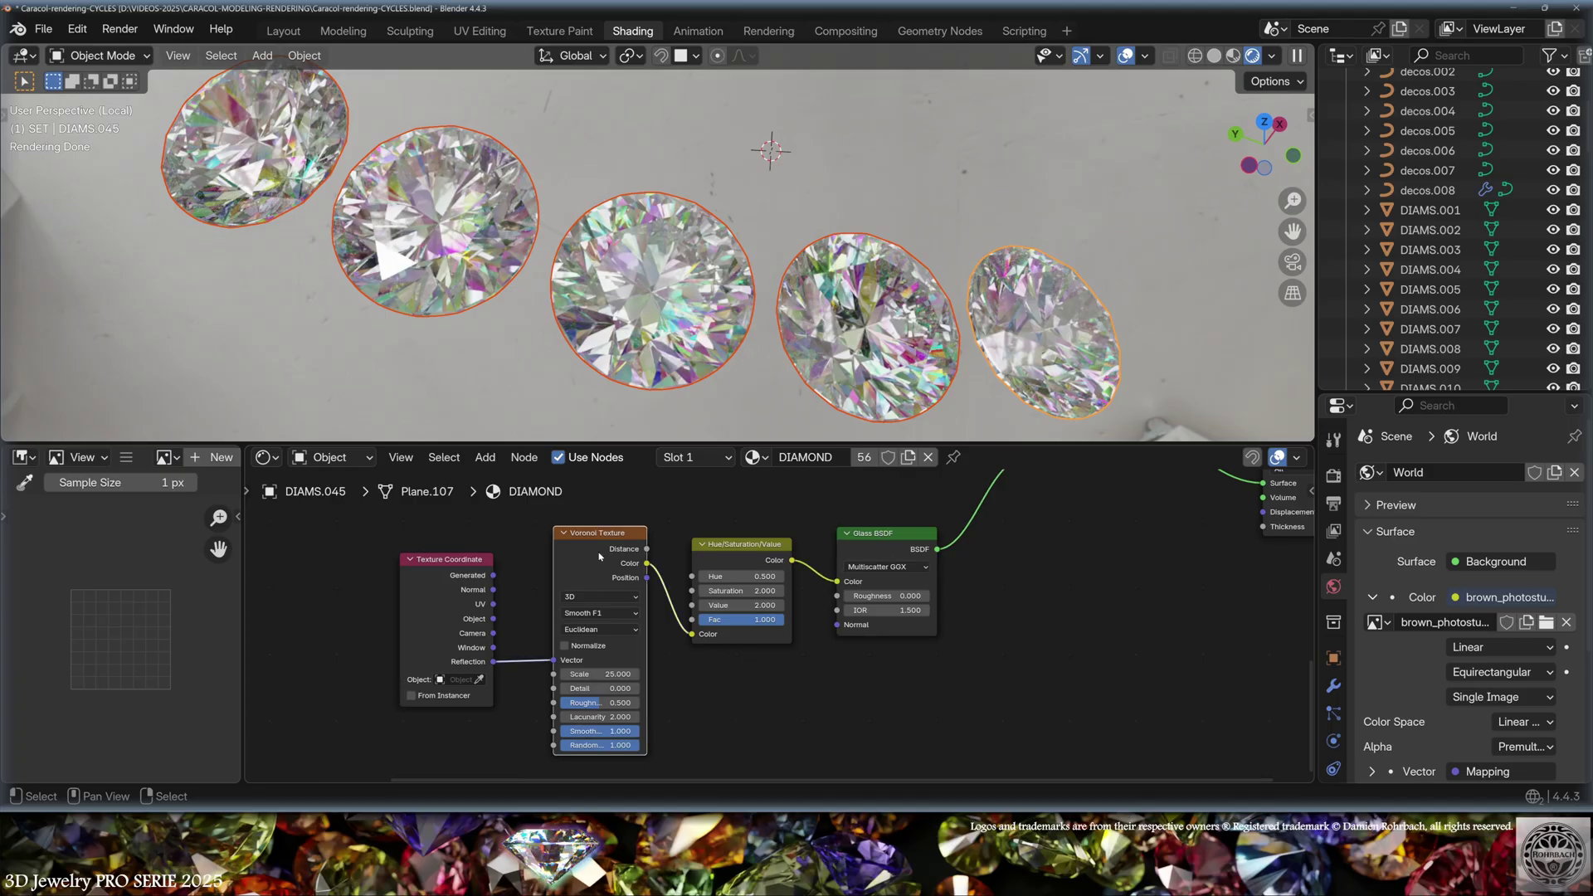
left_click(749, 567)
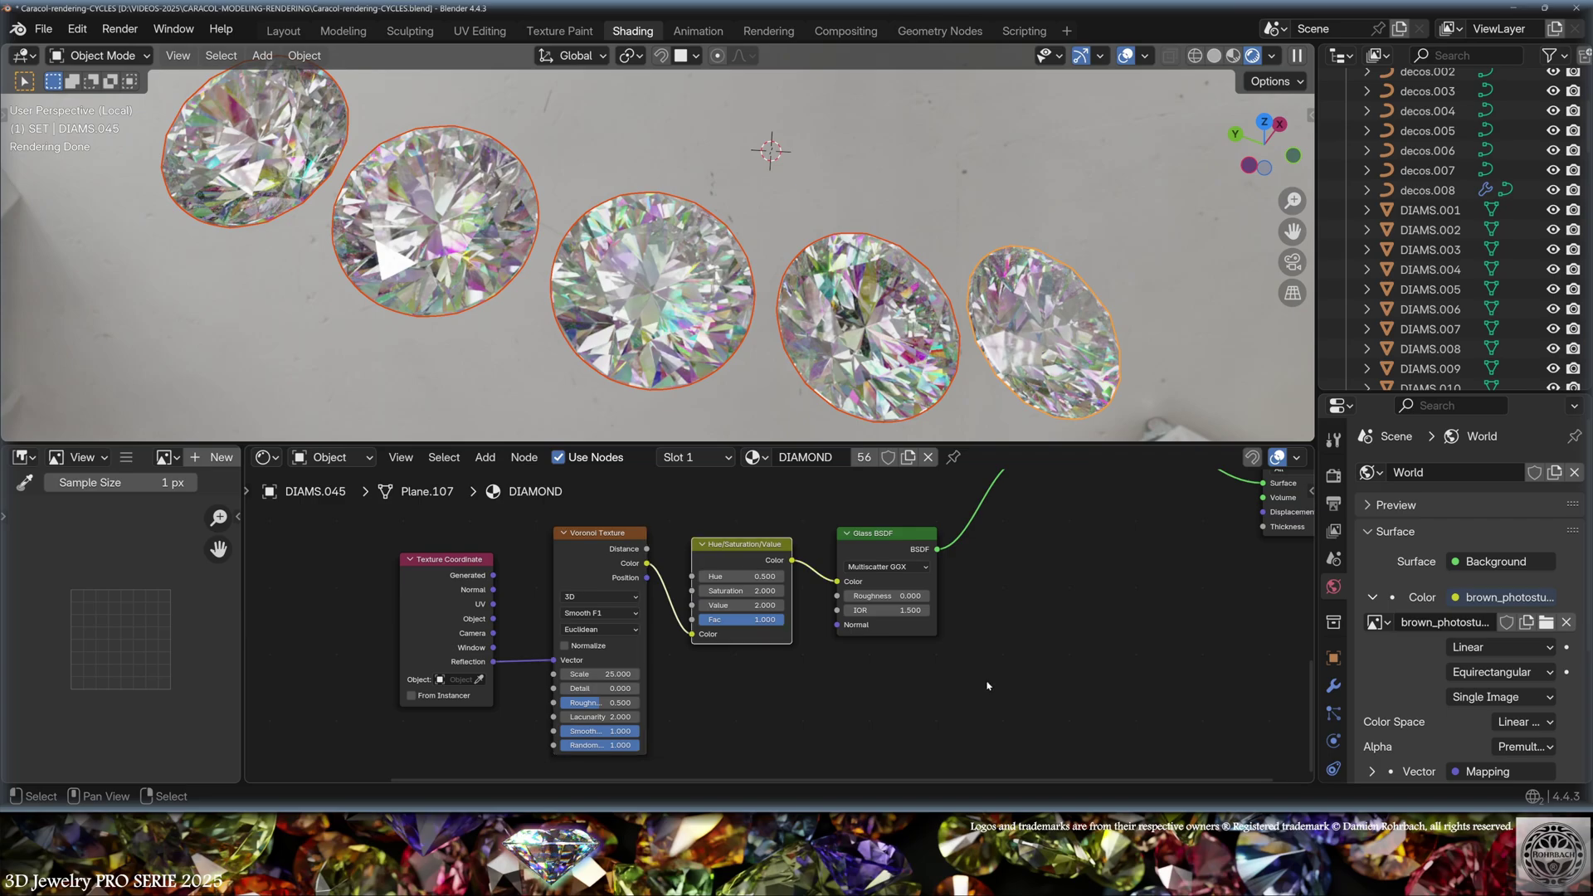
Step: Set the Glass BSDF IOR to 2.418 and pan over to the Principled BSDF and Mix Shader
left_click(896, 611)
type("2.418")
key("Return")
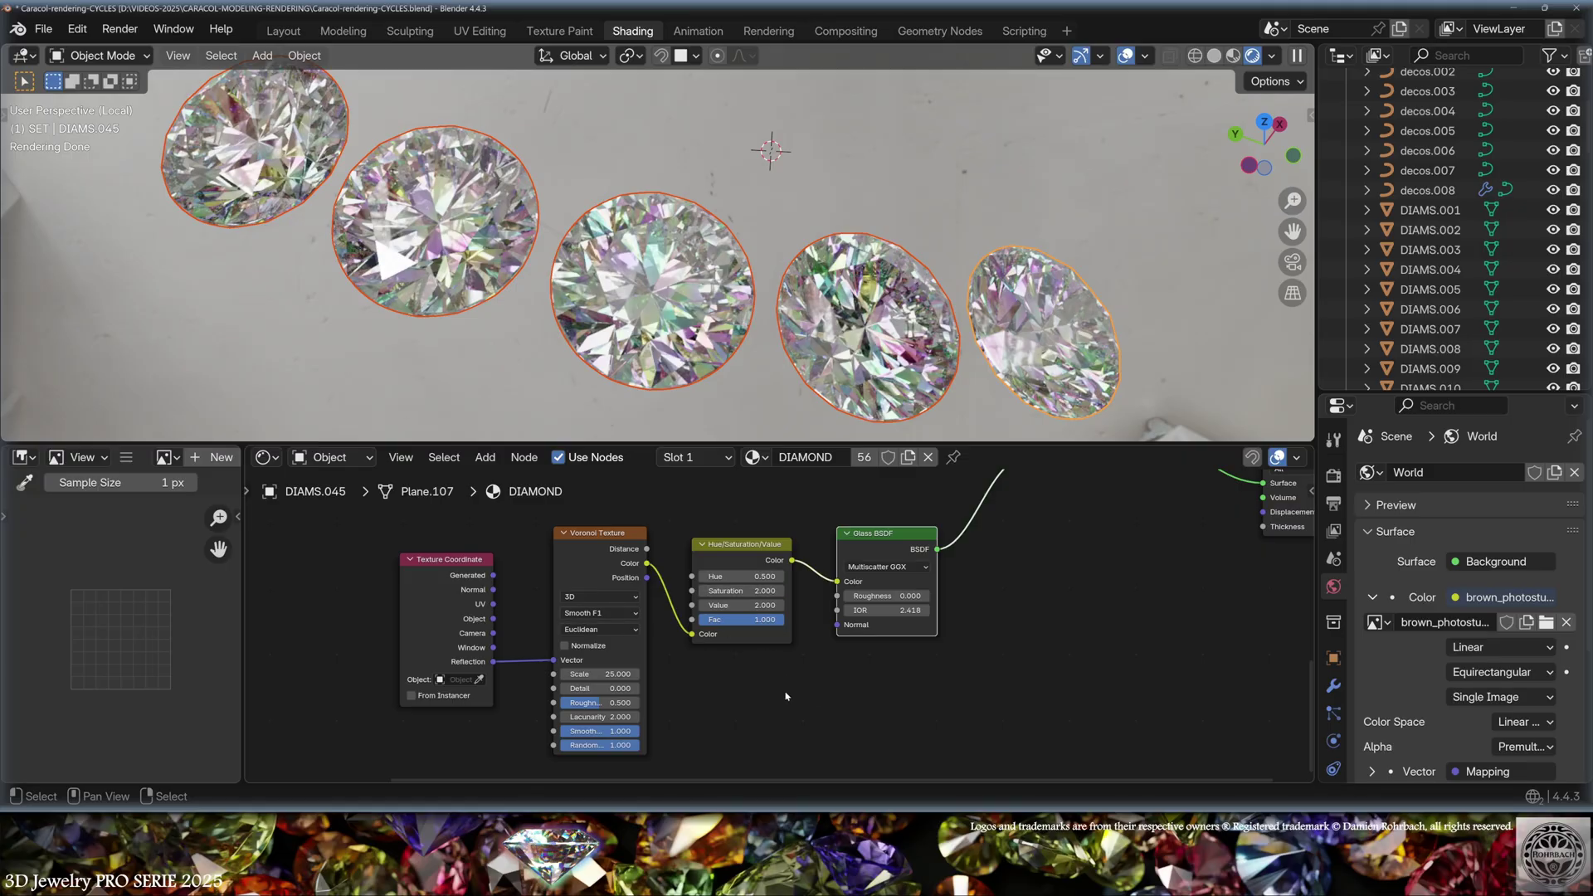
left_click(452, 630)
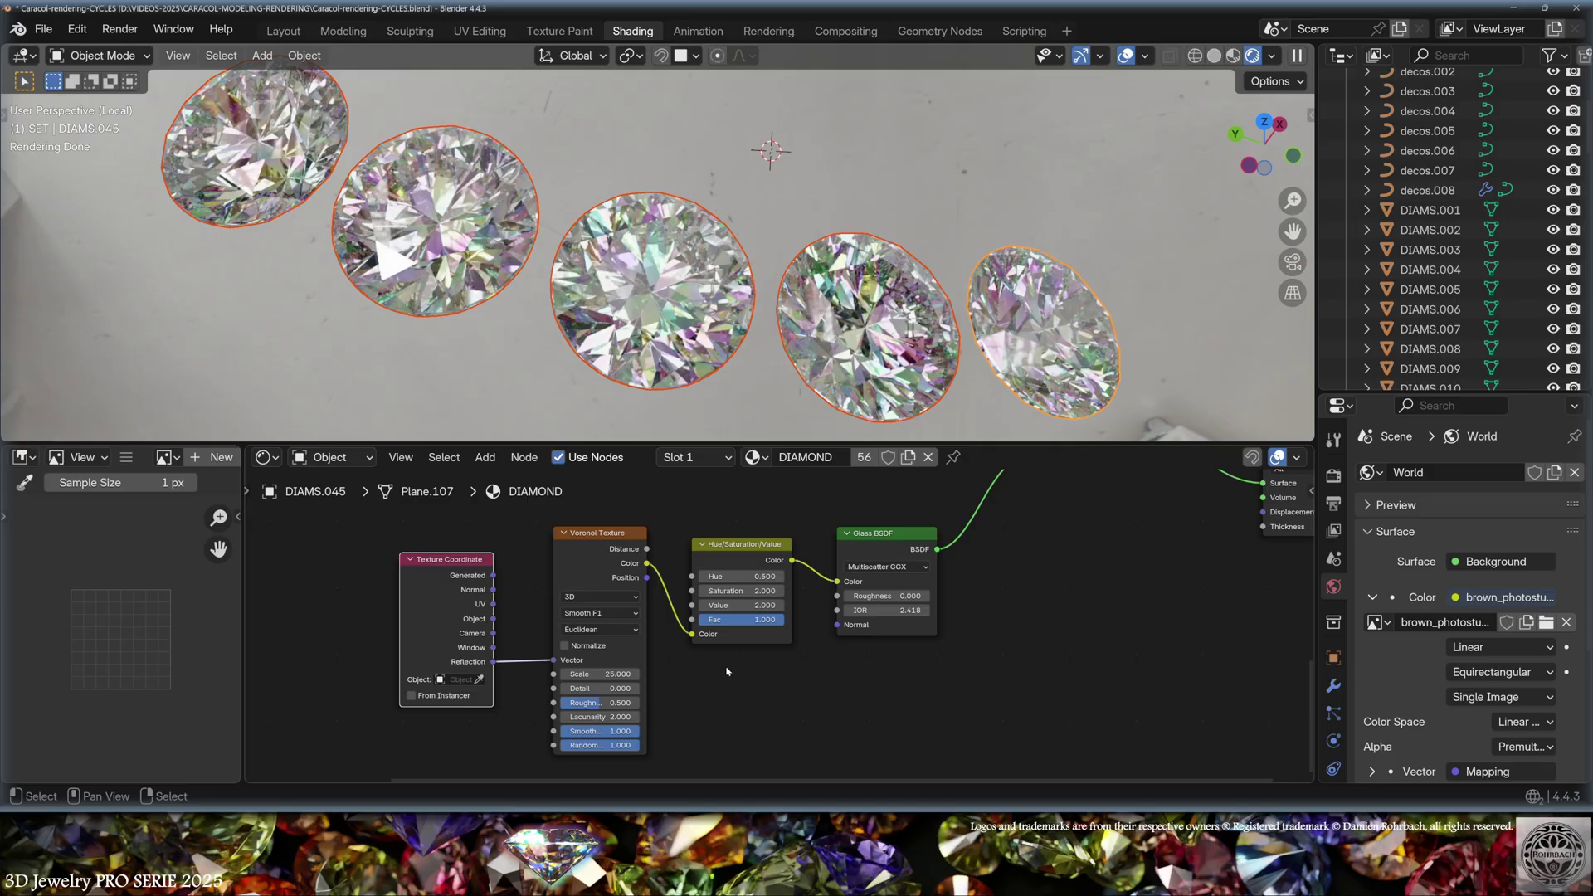
middle_click_drag(1118, 587, 401, 583)
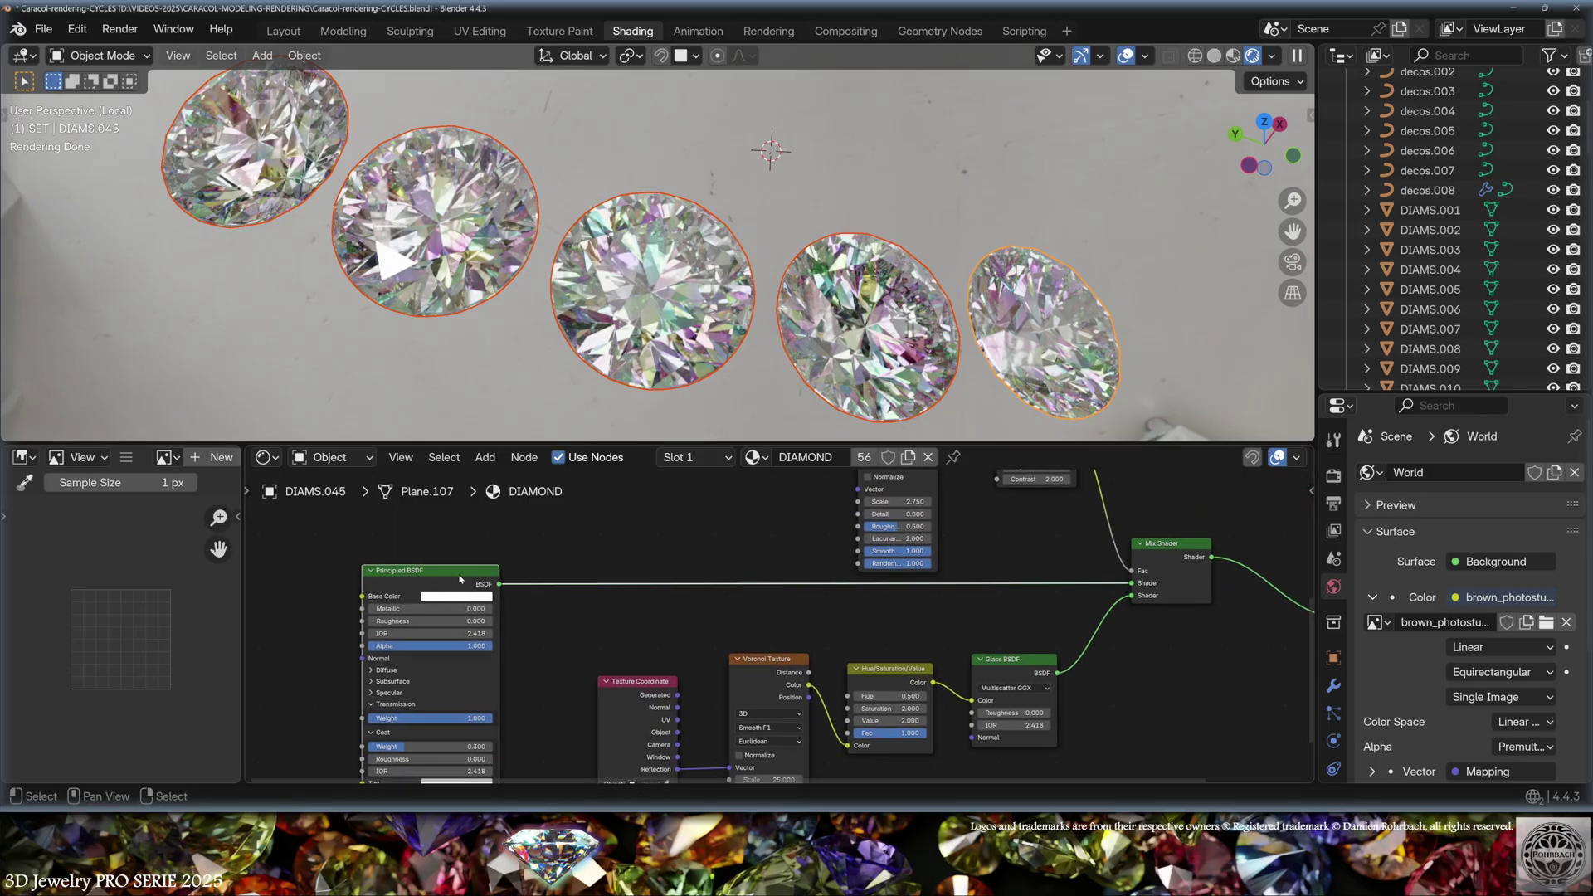
Step: Set the diamond Brightness/Contrast node to Bright -0.700 and Contrast 5.500, then exit Local view
middle_click_drag(1157, 754, 1093, 730)
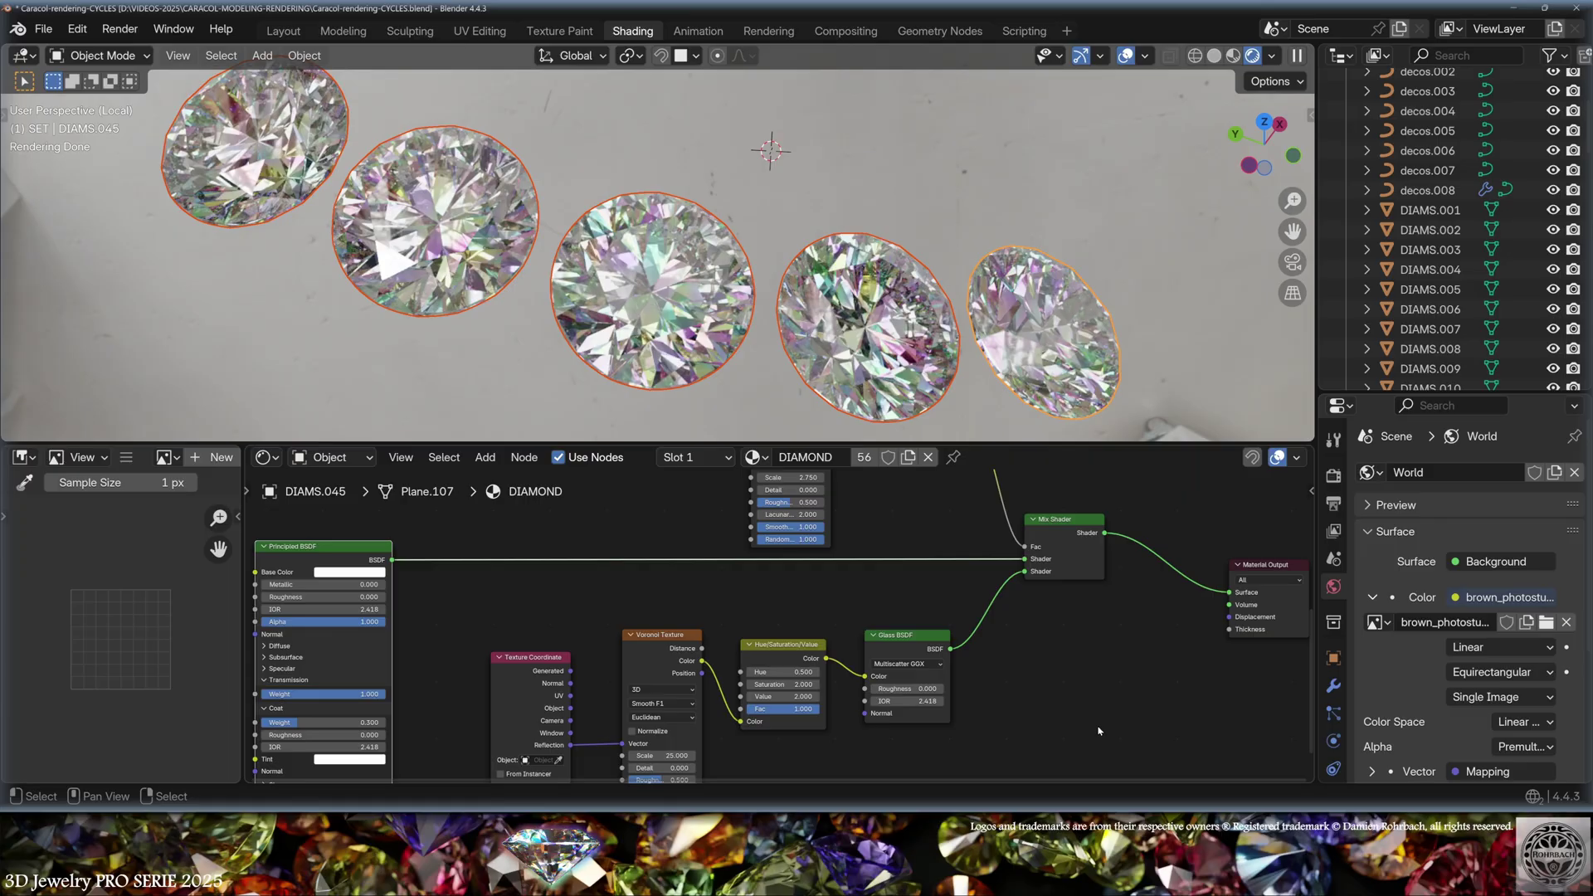
scroll(915, 638, "up", 2)
middle_click_drag(928, 643, 979, 746)
middle_click_drag(649, 554, 733, 561)
left_click(686, 538)
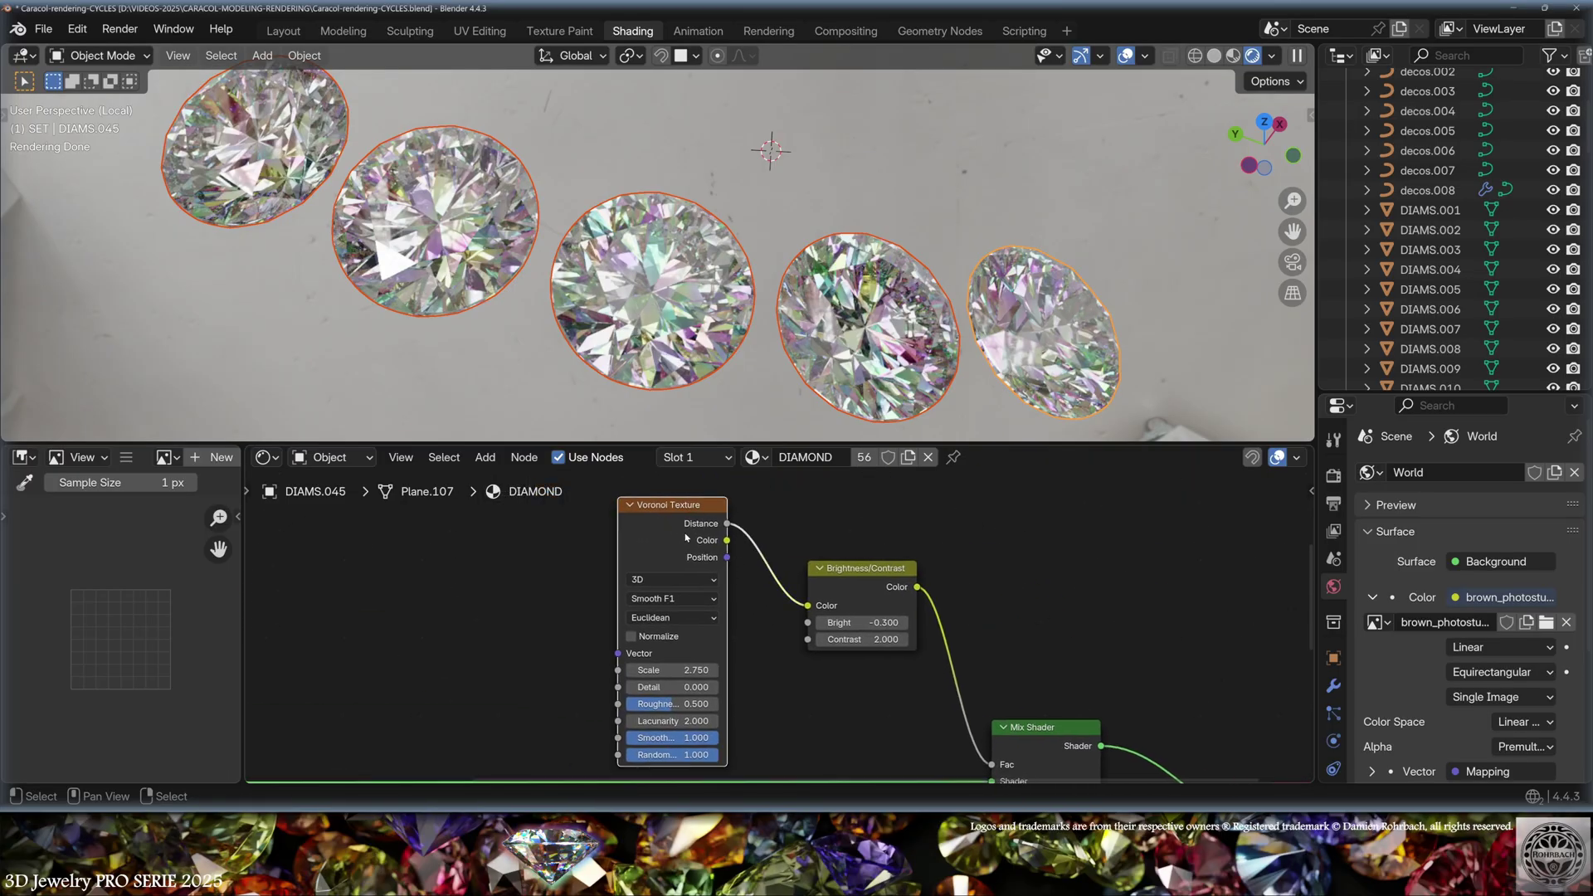
left_click(872, 577)
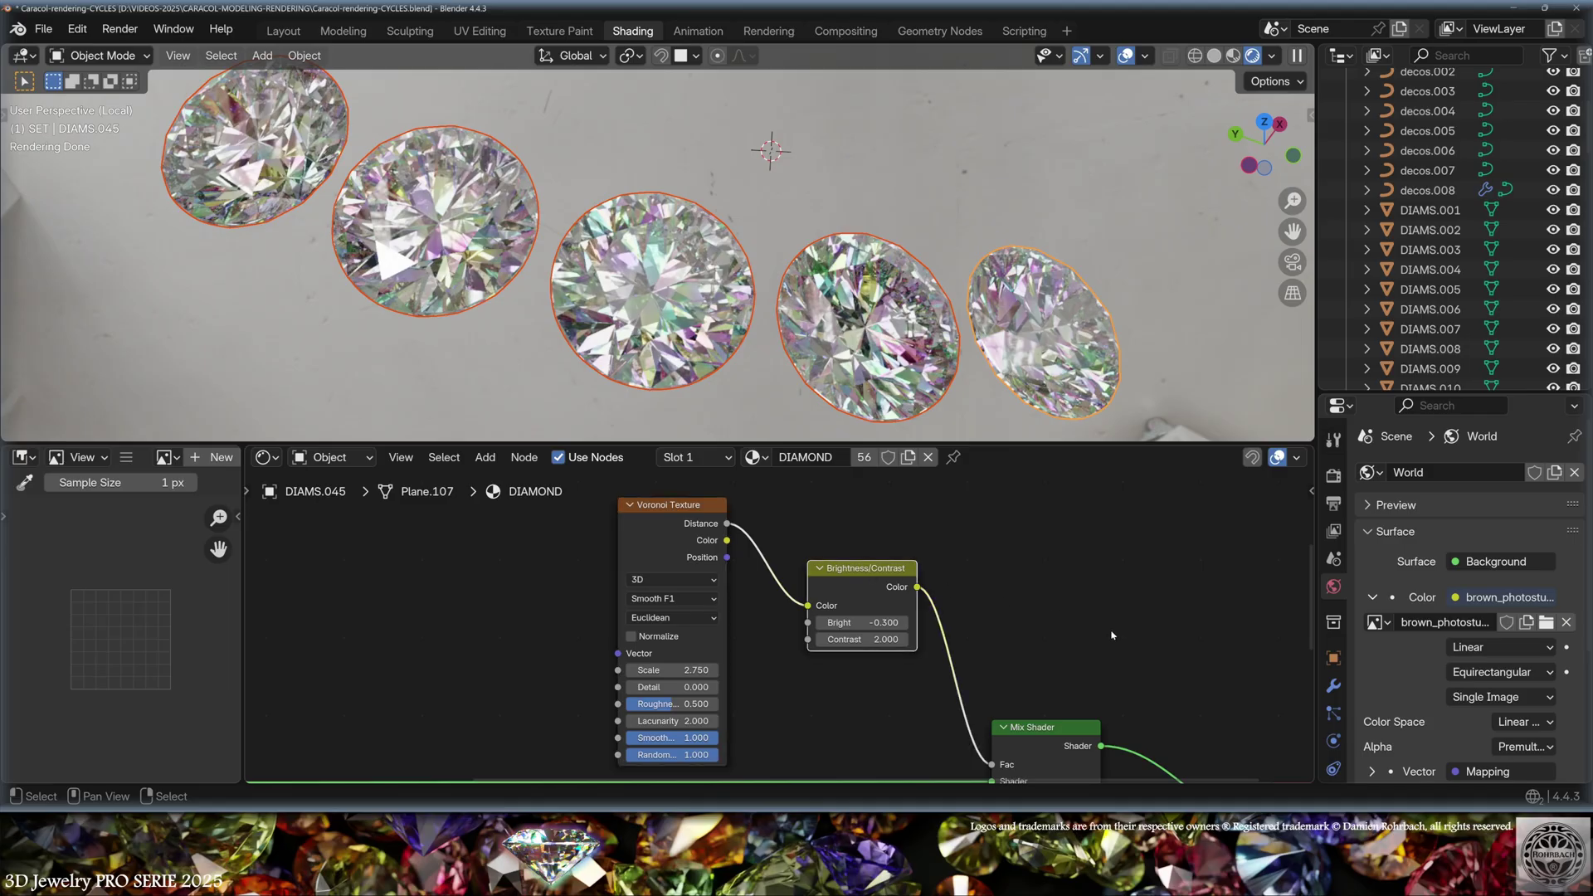
mouse_move(854, 639)
left_mouse_down()
mouse_move(987, 639)
mouse_move(830, 622)
left_mouse_up()
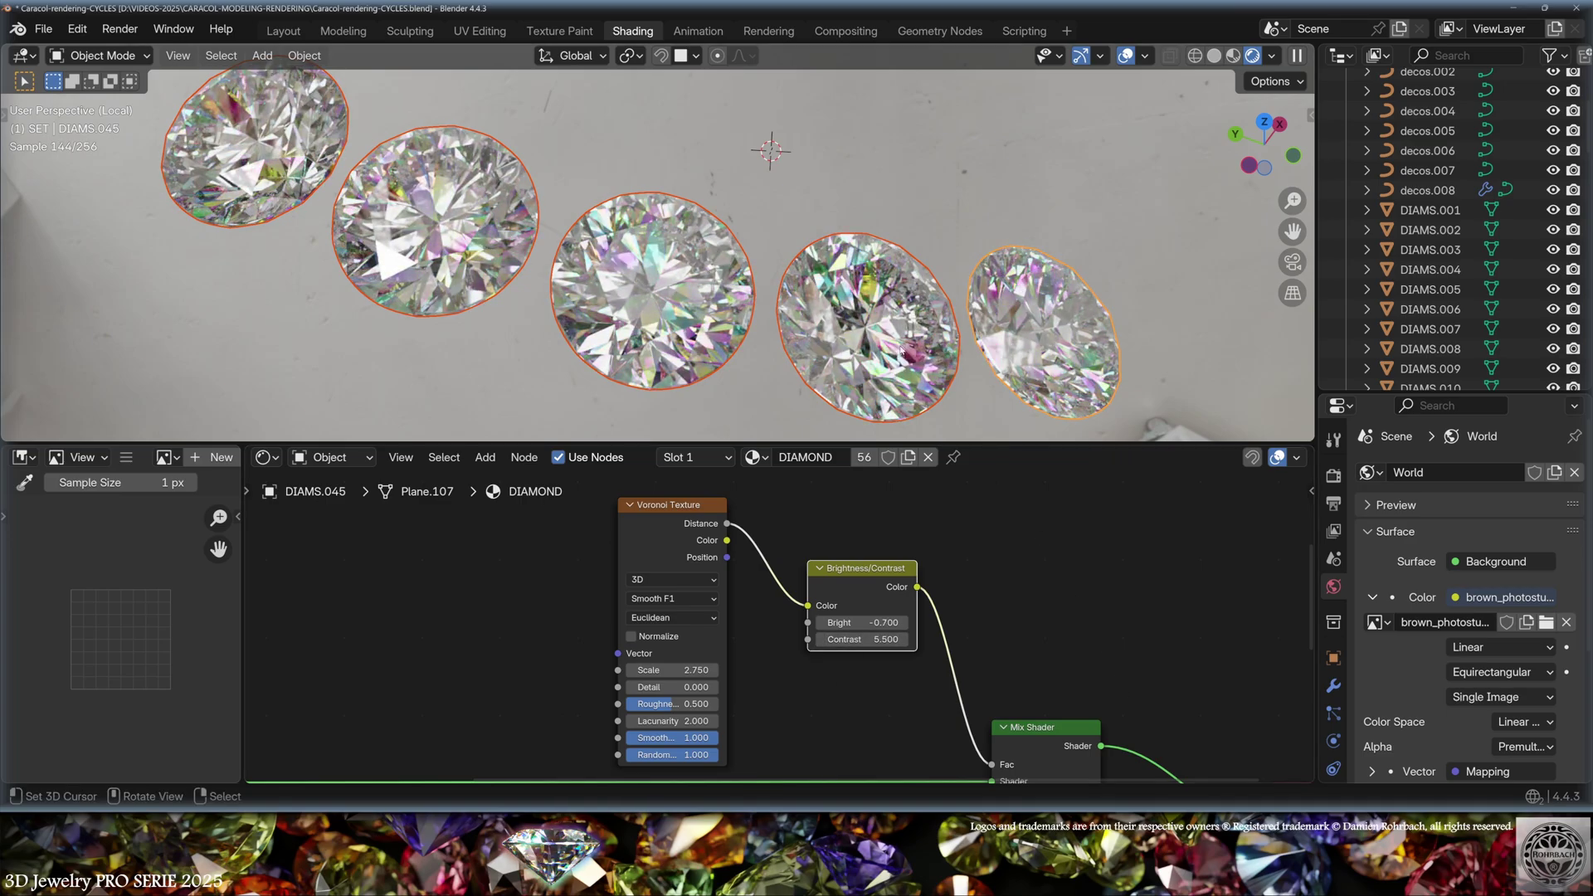
key("KP_Divide")
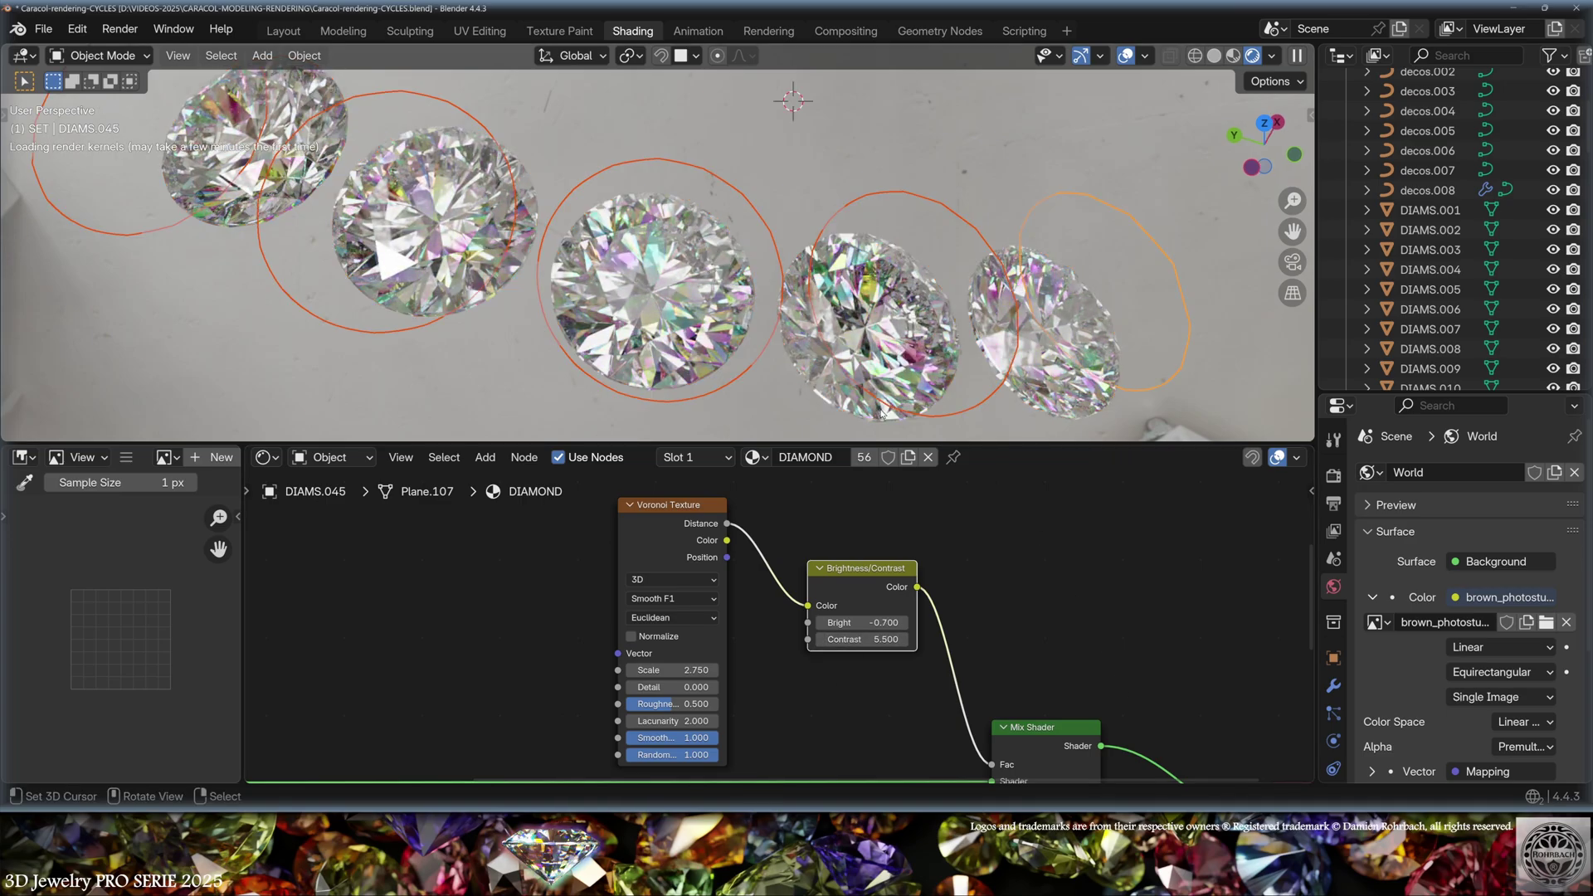
middle_click_drag(899, 347, 821, 251)
Step: Add a plane scaled 125 times below the pendant with a new teal metallic 'floor' material
left_click(263, 55)
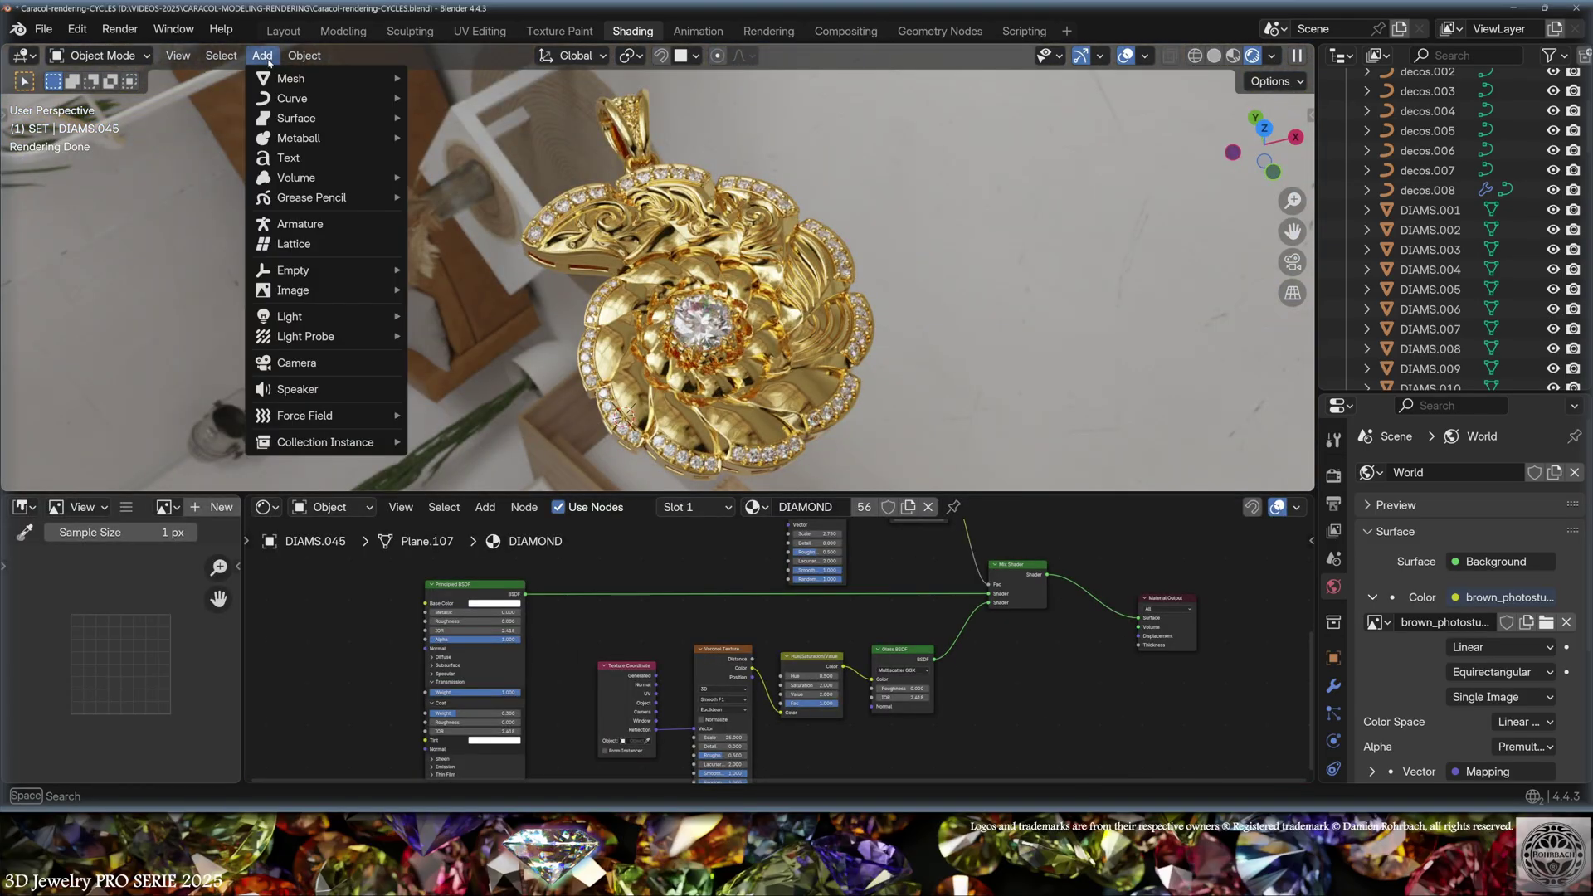
mouse_move(282, 73)
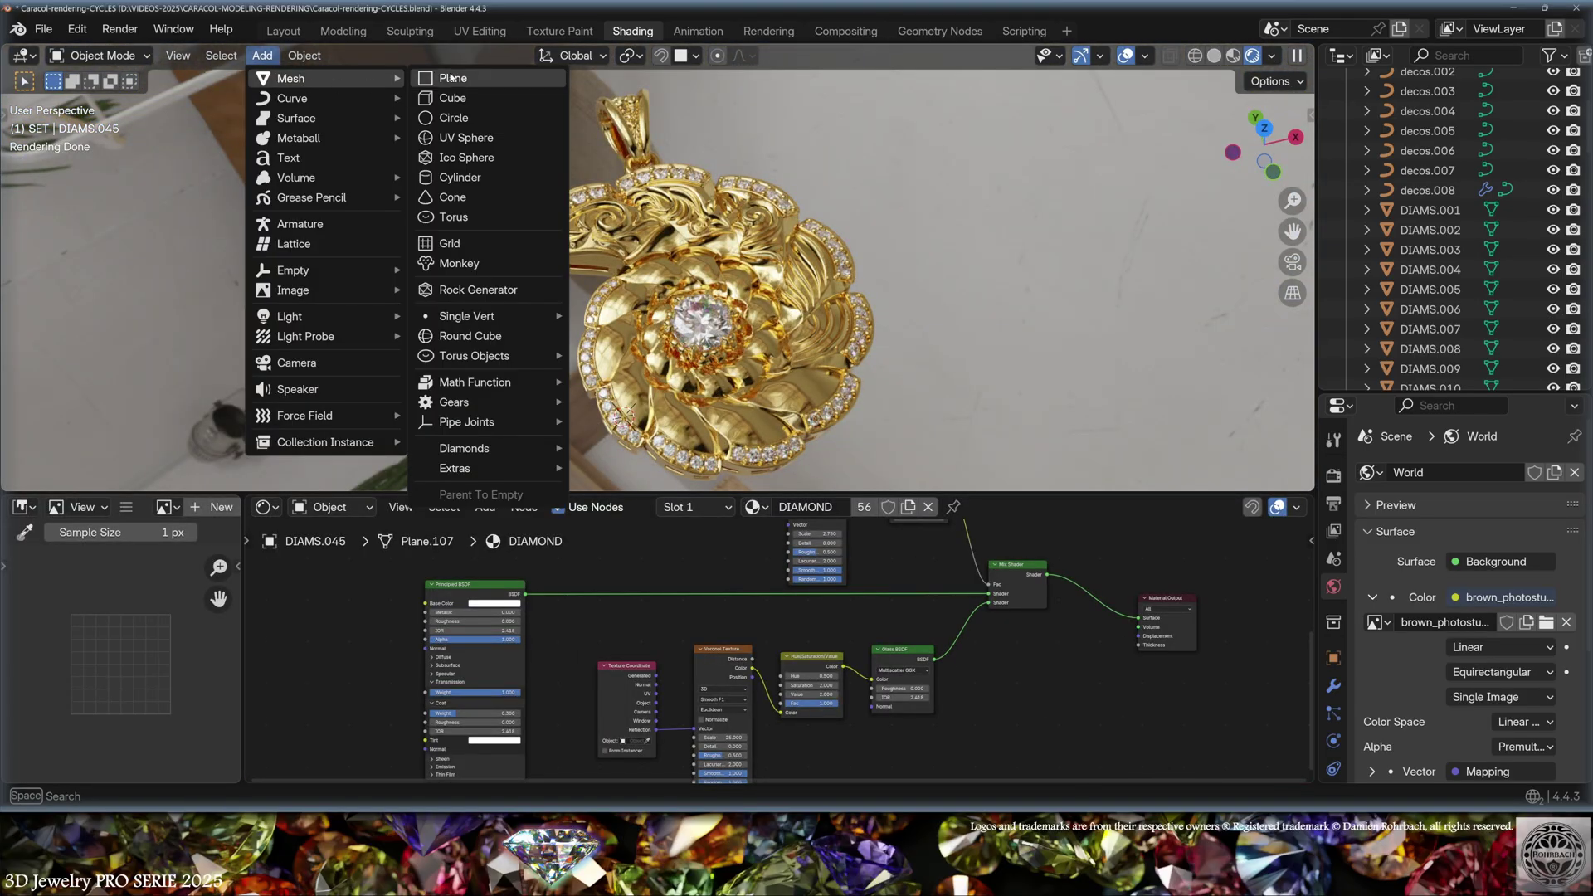
left_click(450, 77)
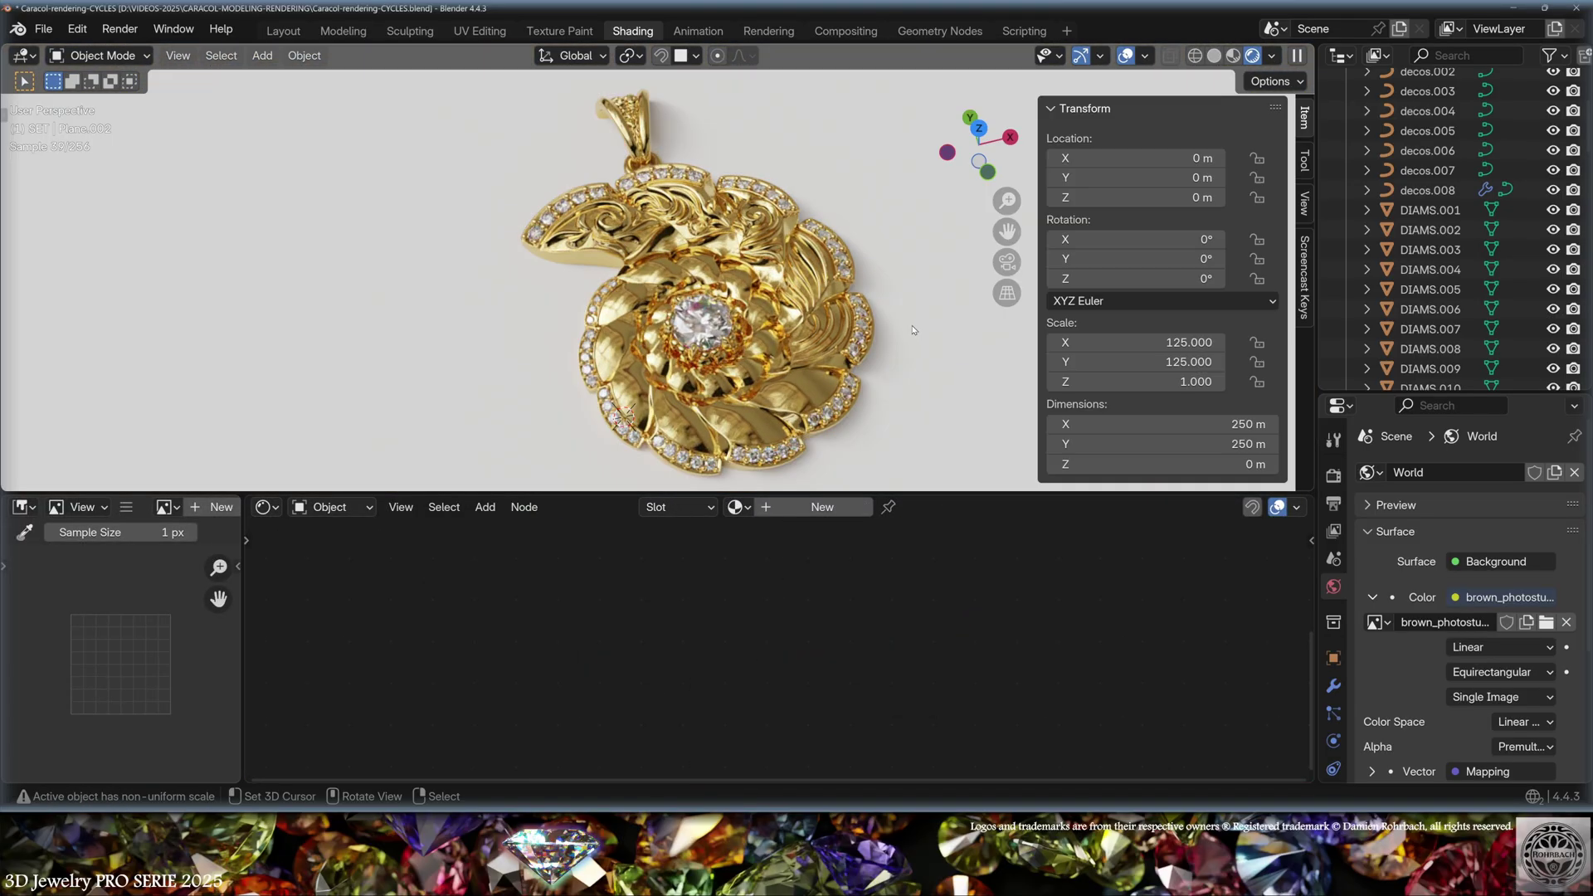
key("KP_3")
key("KP_5")
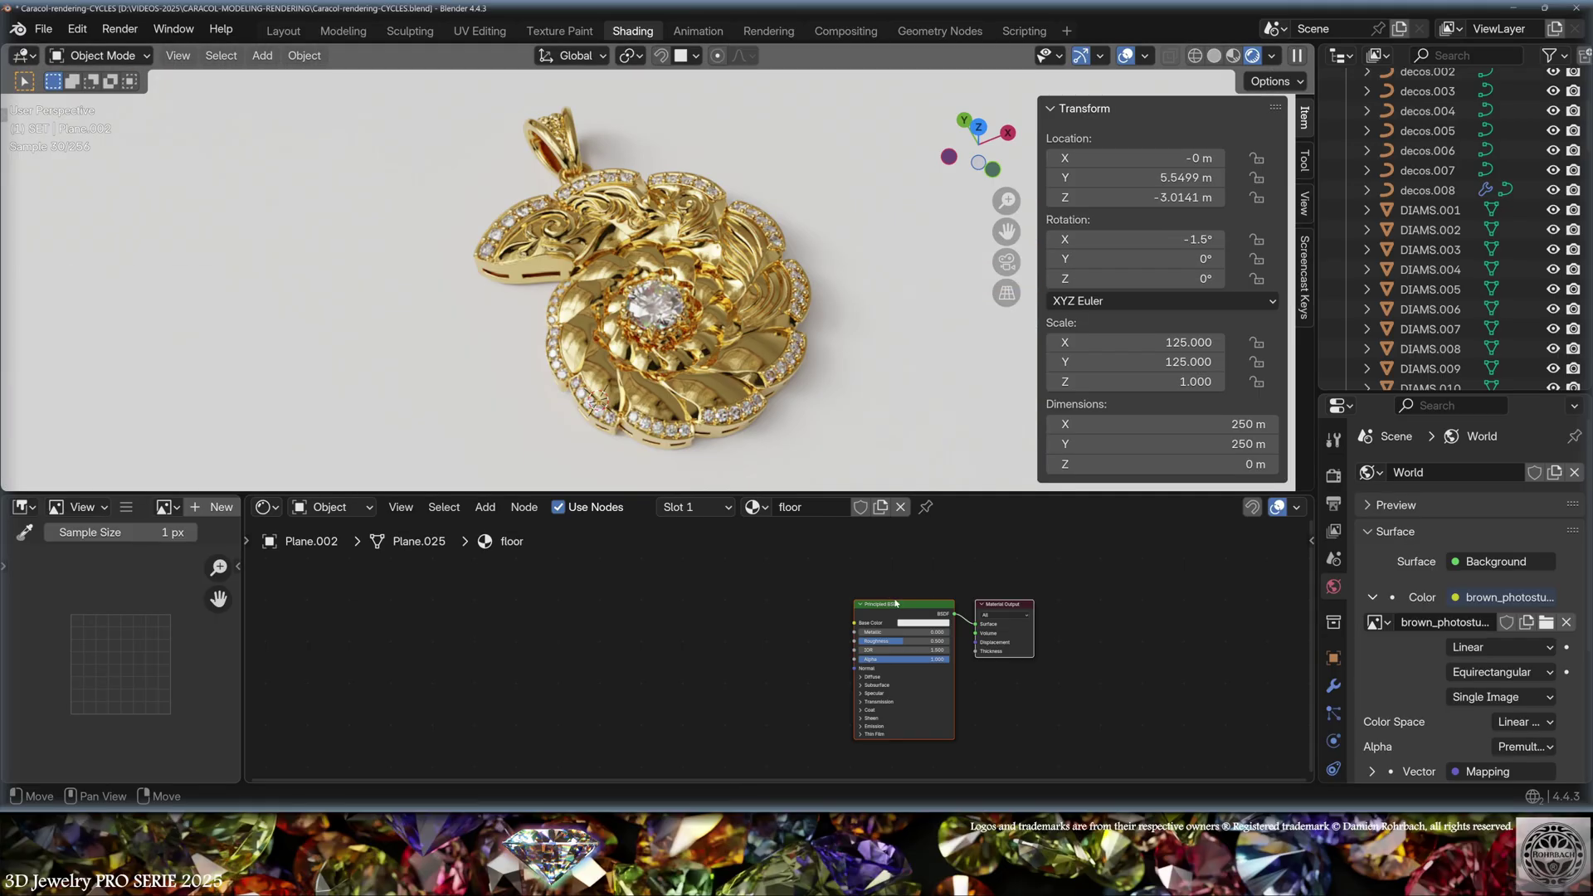
scroll(906, 631, "up", 3)
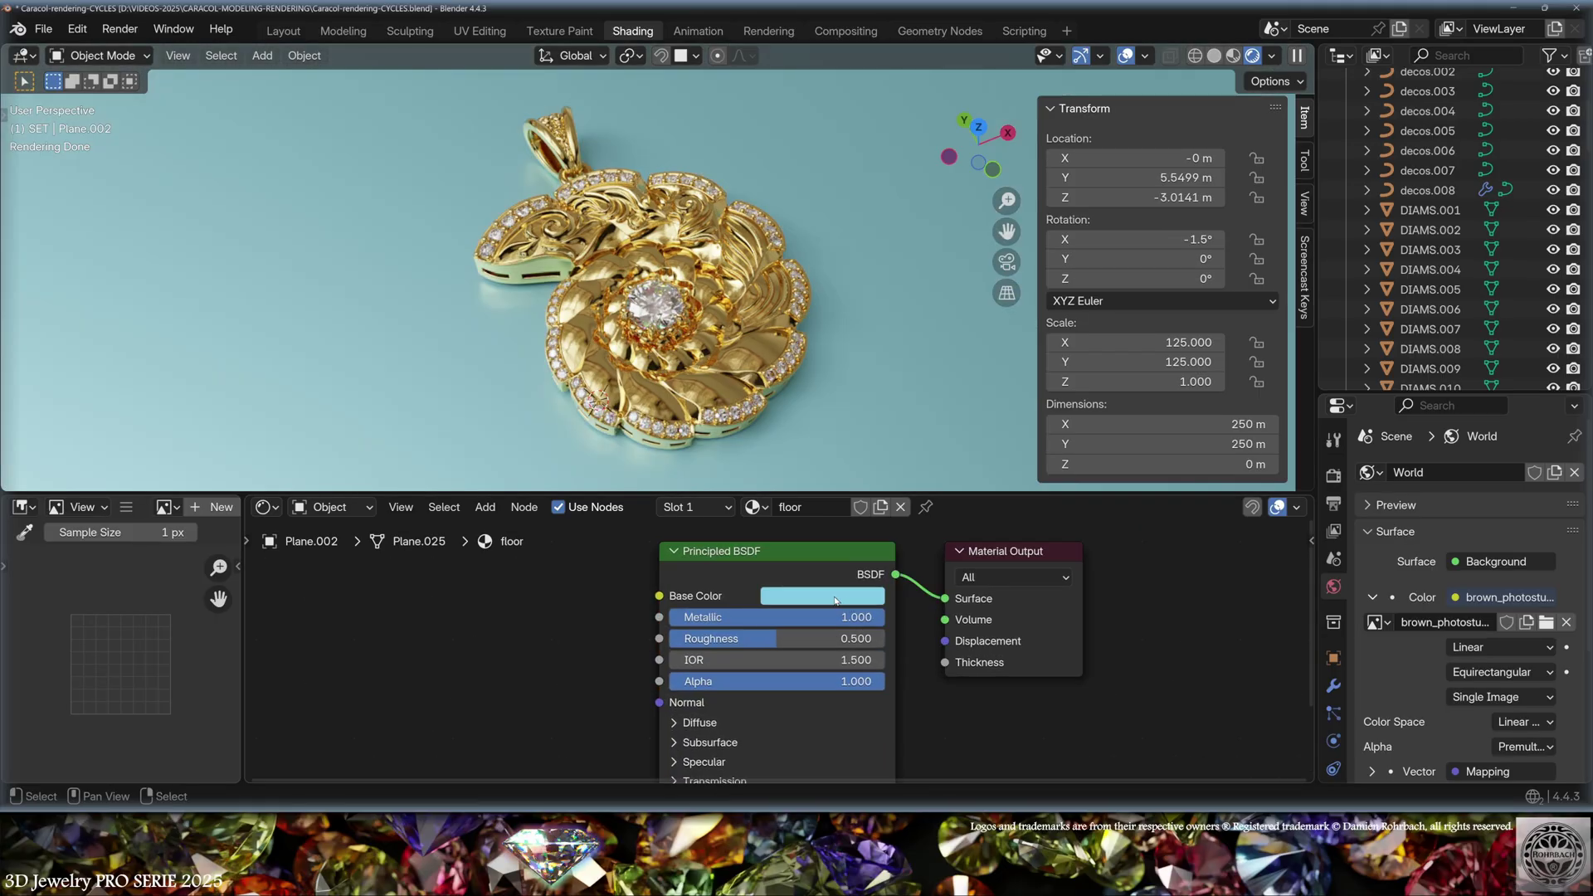
mouse_move(569, 697)
middle_mouse_down()
mouse_move(609, 636)
mouse_move(569, 697)
middle_mouse_up()
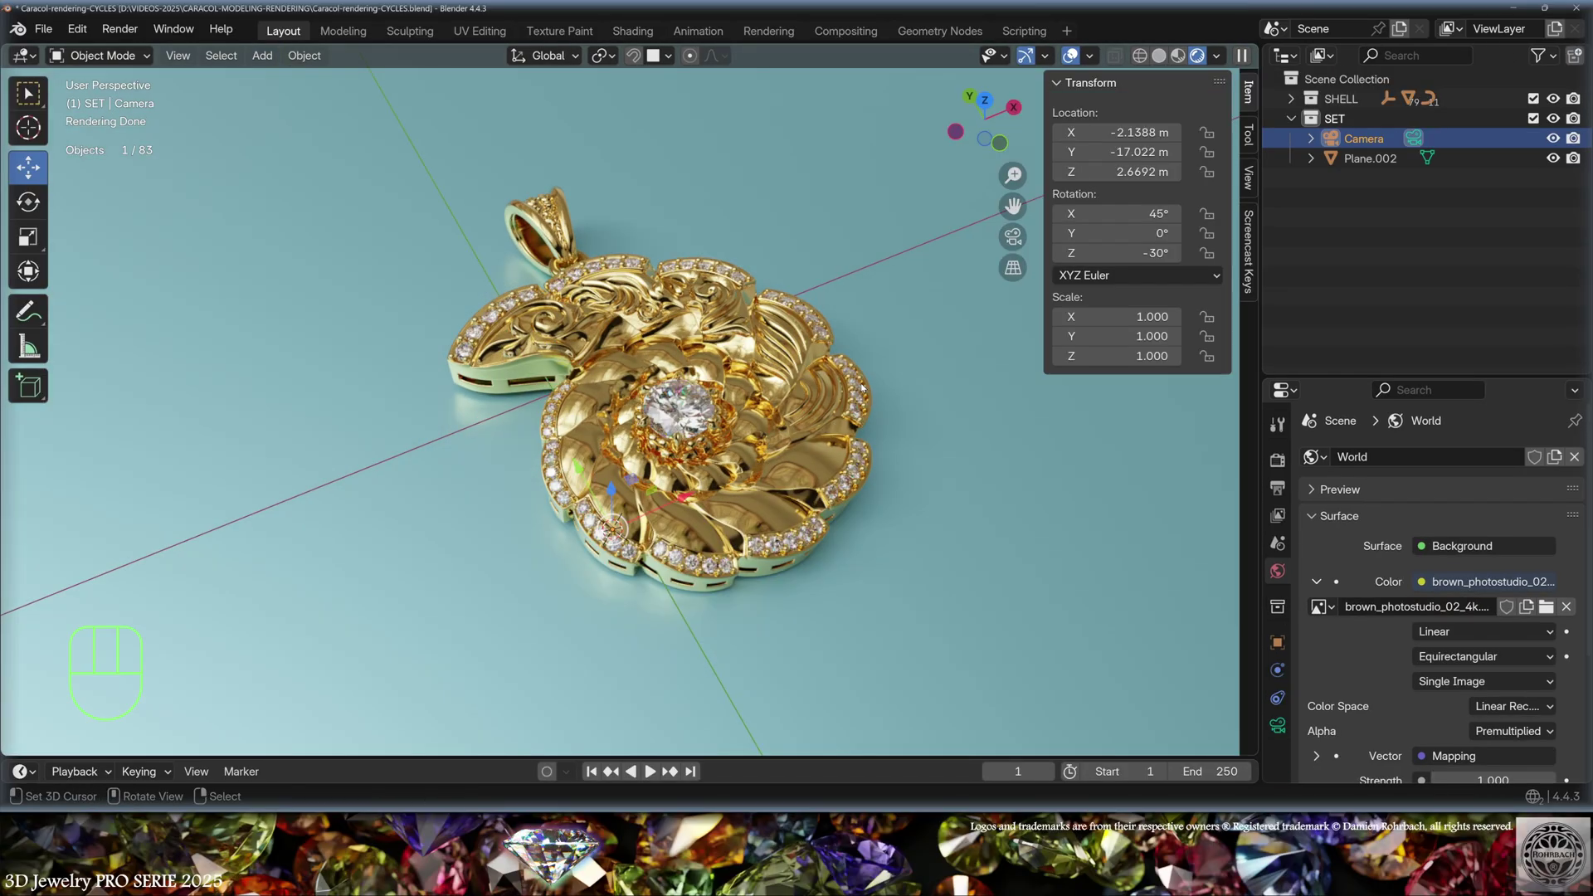
Step: Align the camera to the view, set Resolution X to 2160, and reposition the camera
key("ctrl+alt+KP_0")
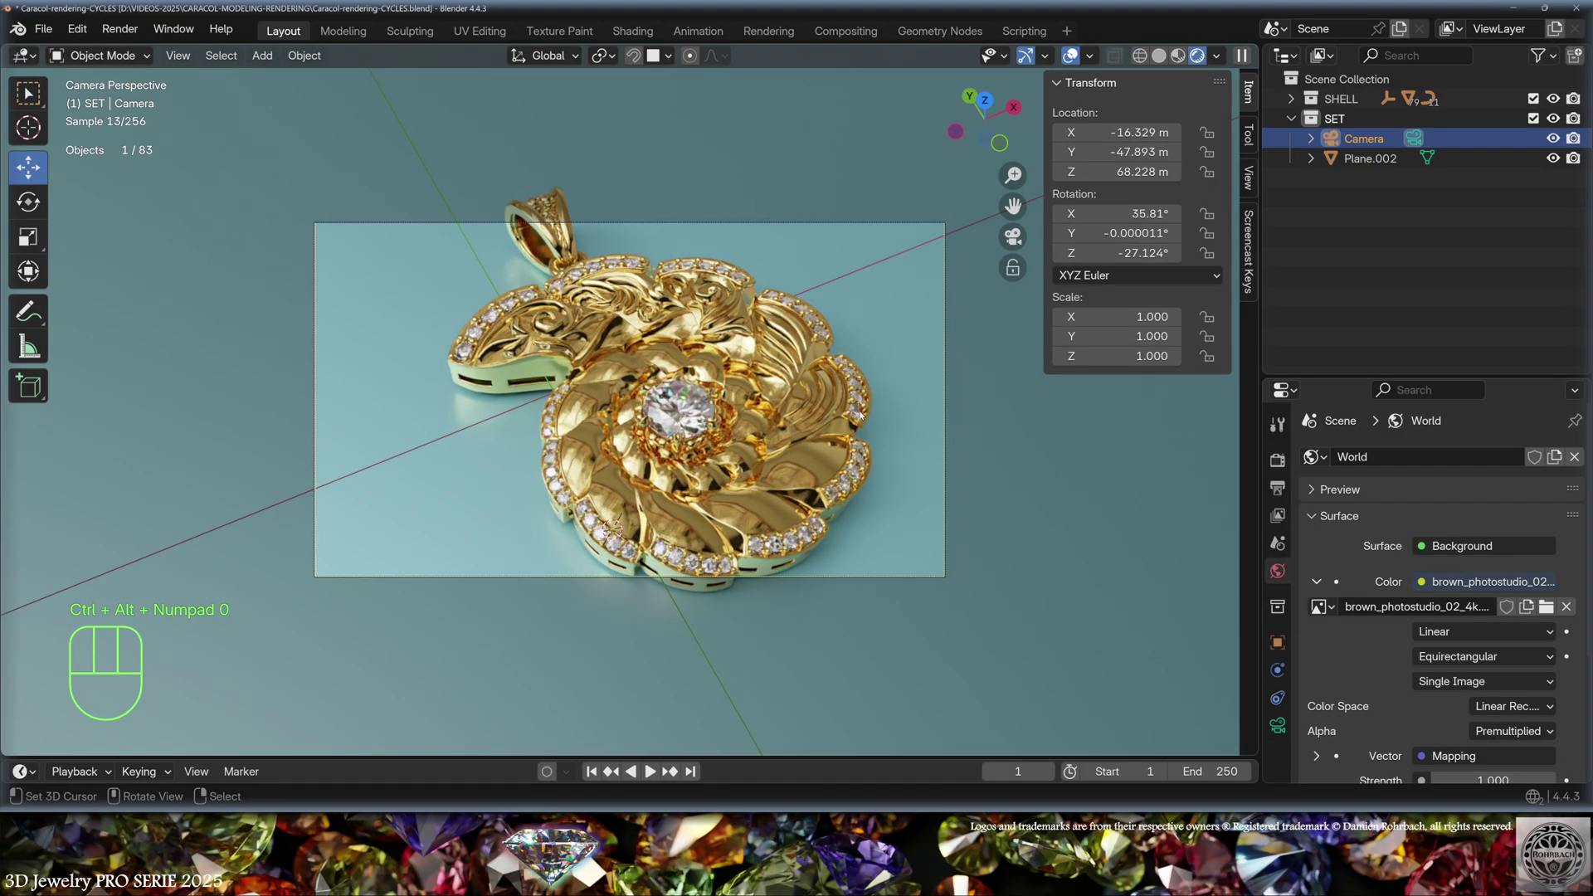
left_click(1278, 487)
double_click(1498, 483)
type("2160")
key("Return")
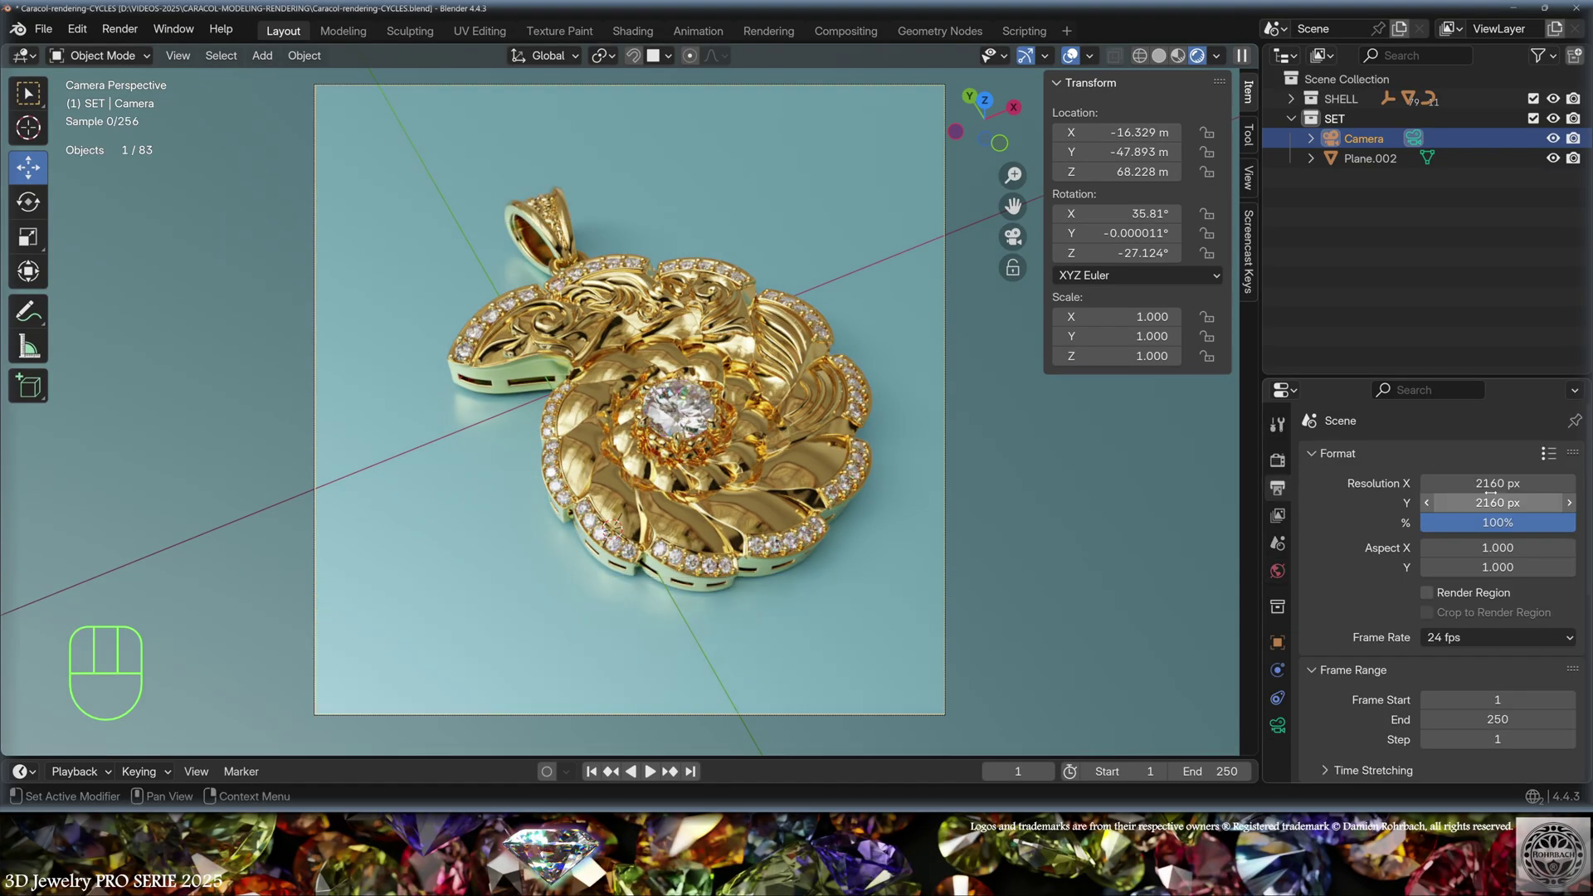
key("g")
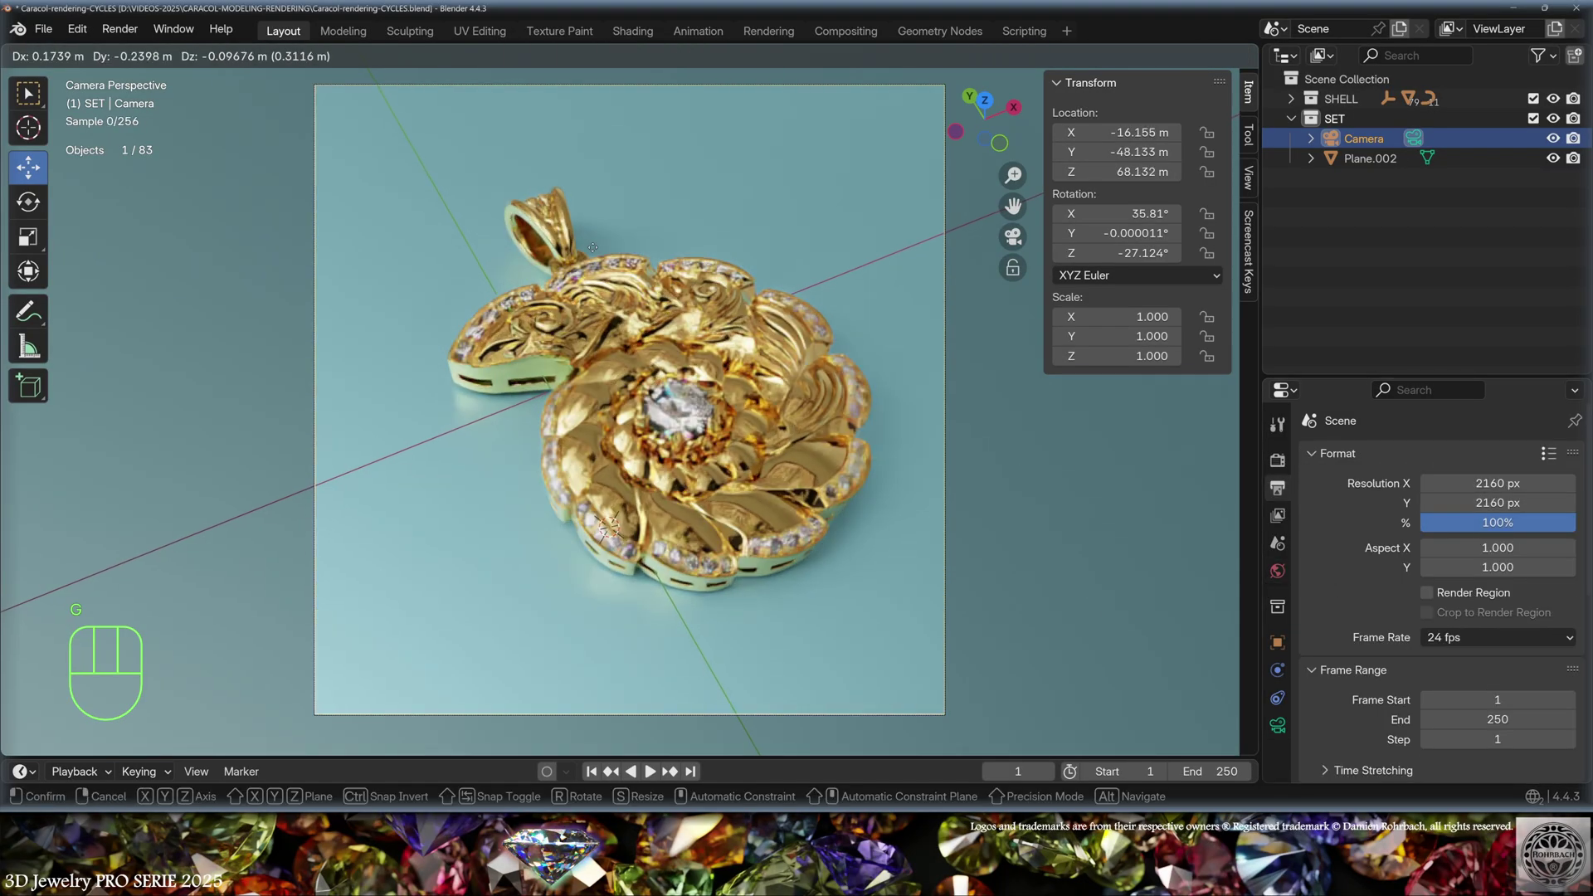
left_click(764, 445)
Step: Set Max Samples to 320, restore the closer camera framing, and save Caracol-rendering-CYCLES.blend
left_click(1277, 459)
scroll(1357, 678, "down", 10)
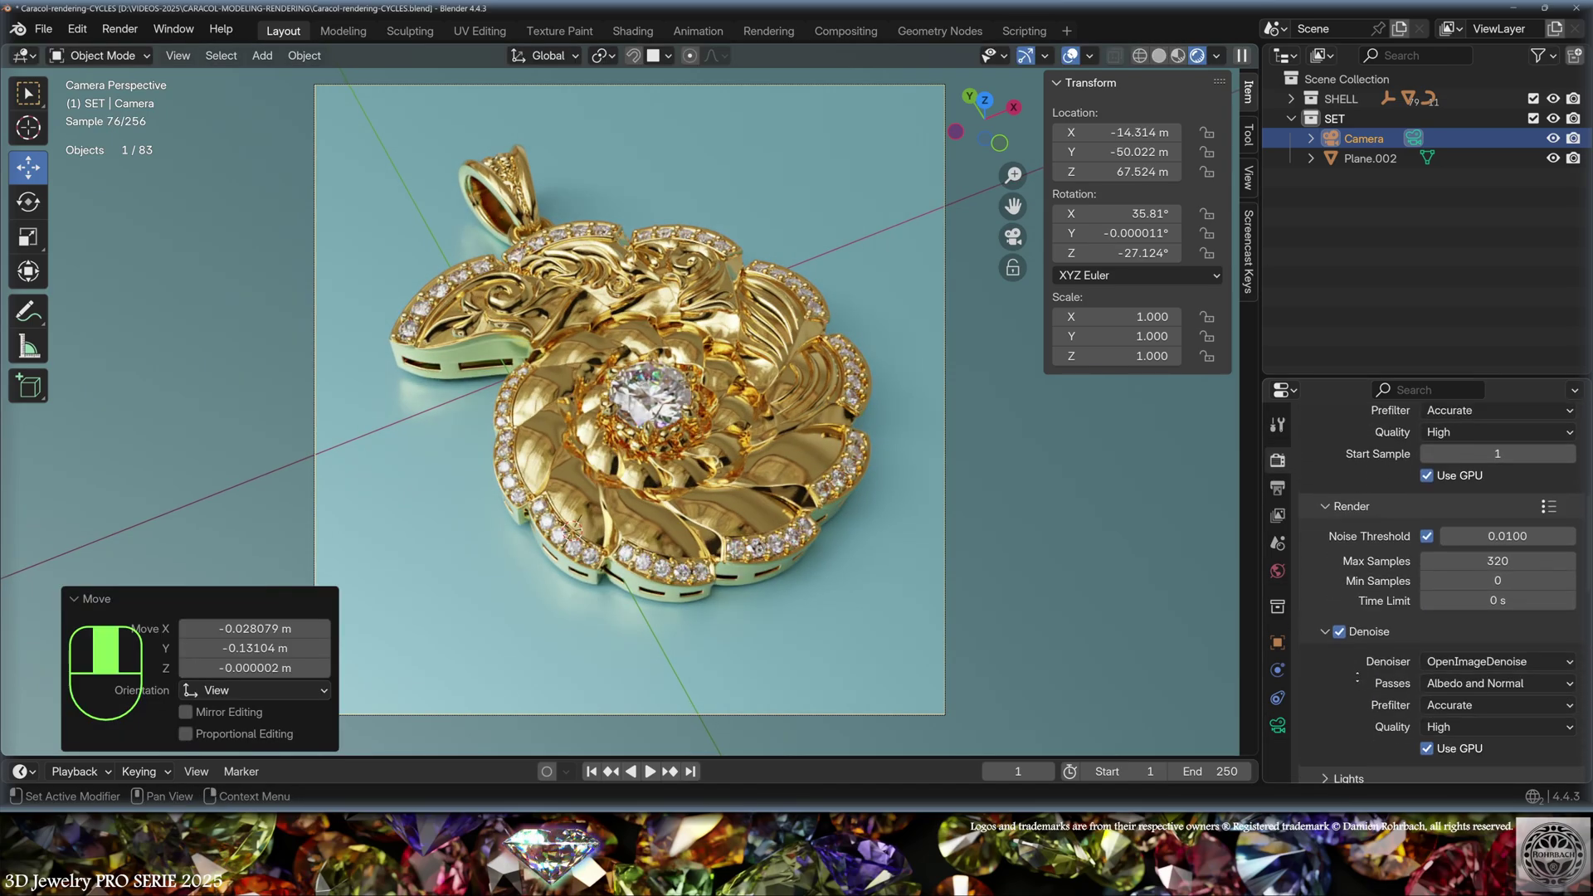
scroll(1352, 663, "down", 2)
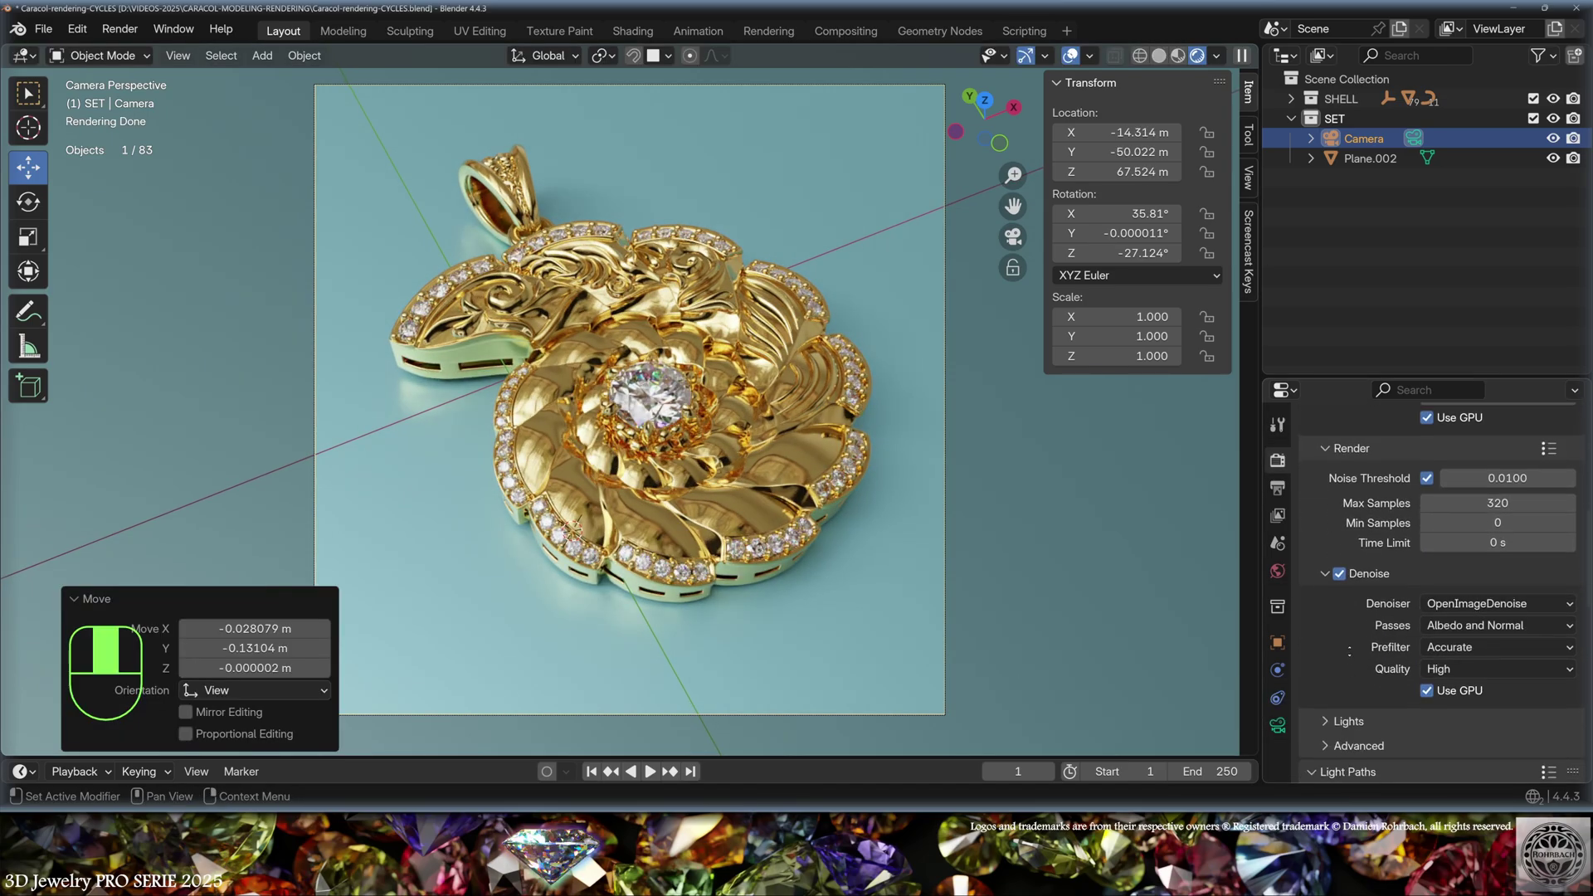
scroll(1349, 651, "down", 1)
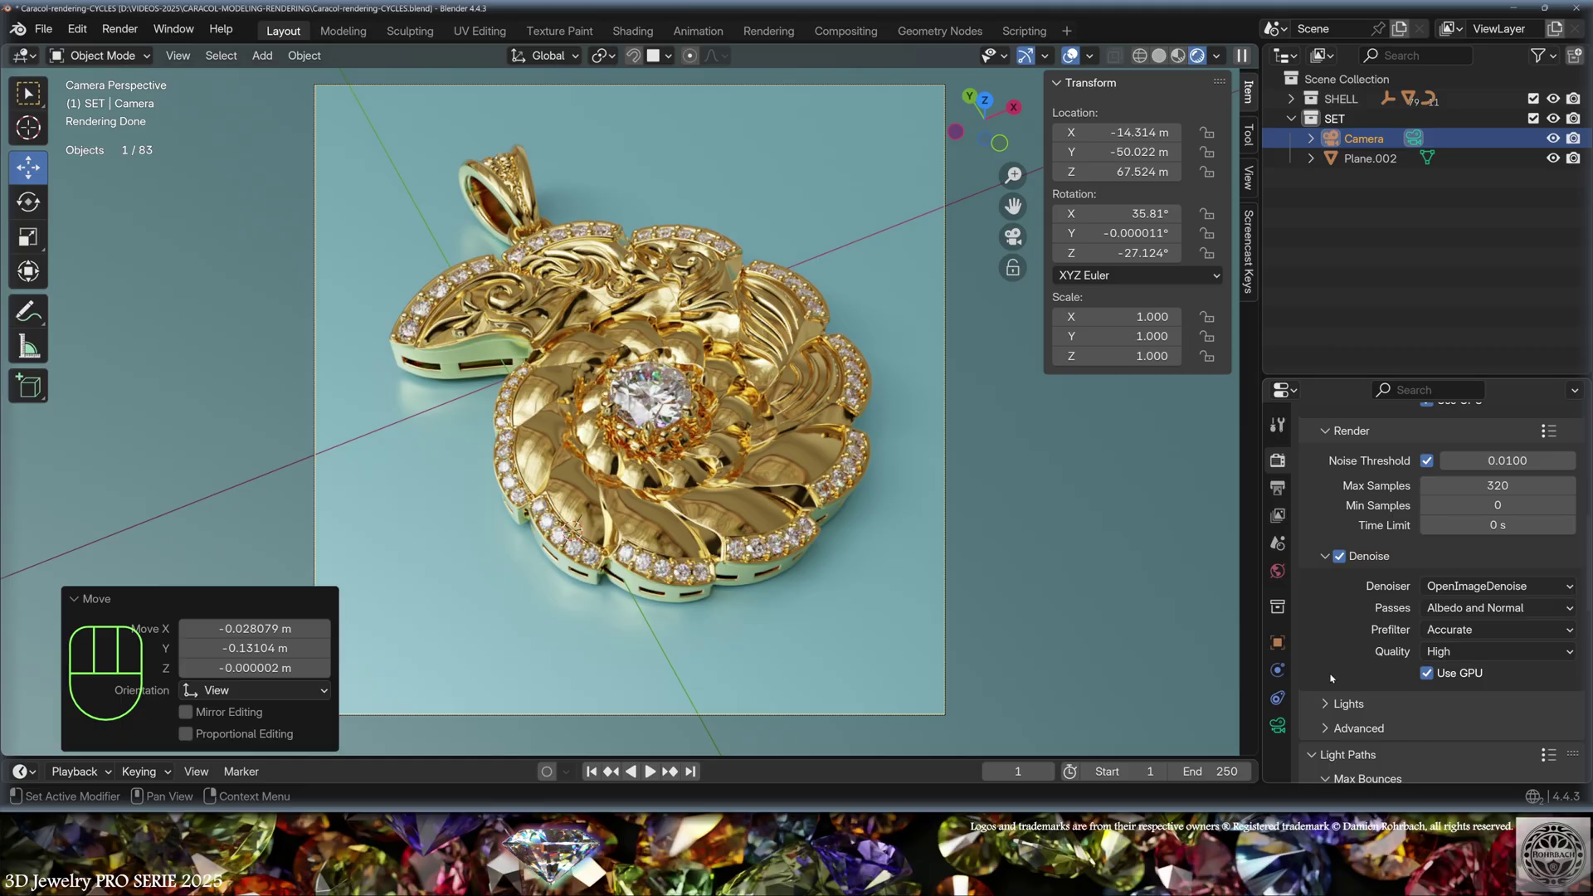
scroll(1336, 623, "down", 3)
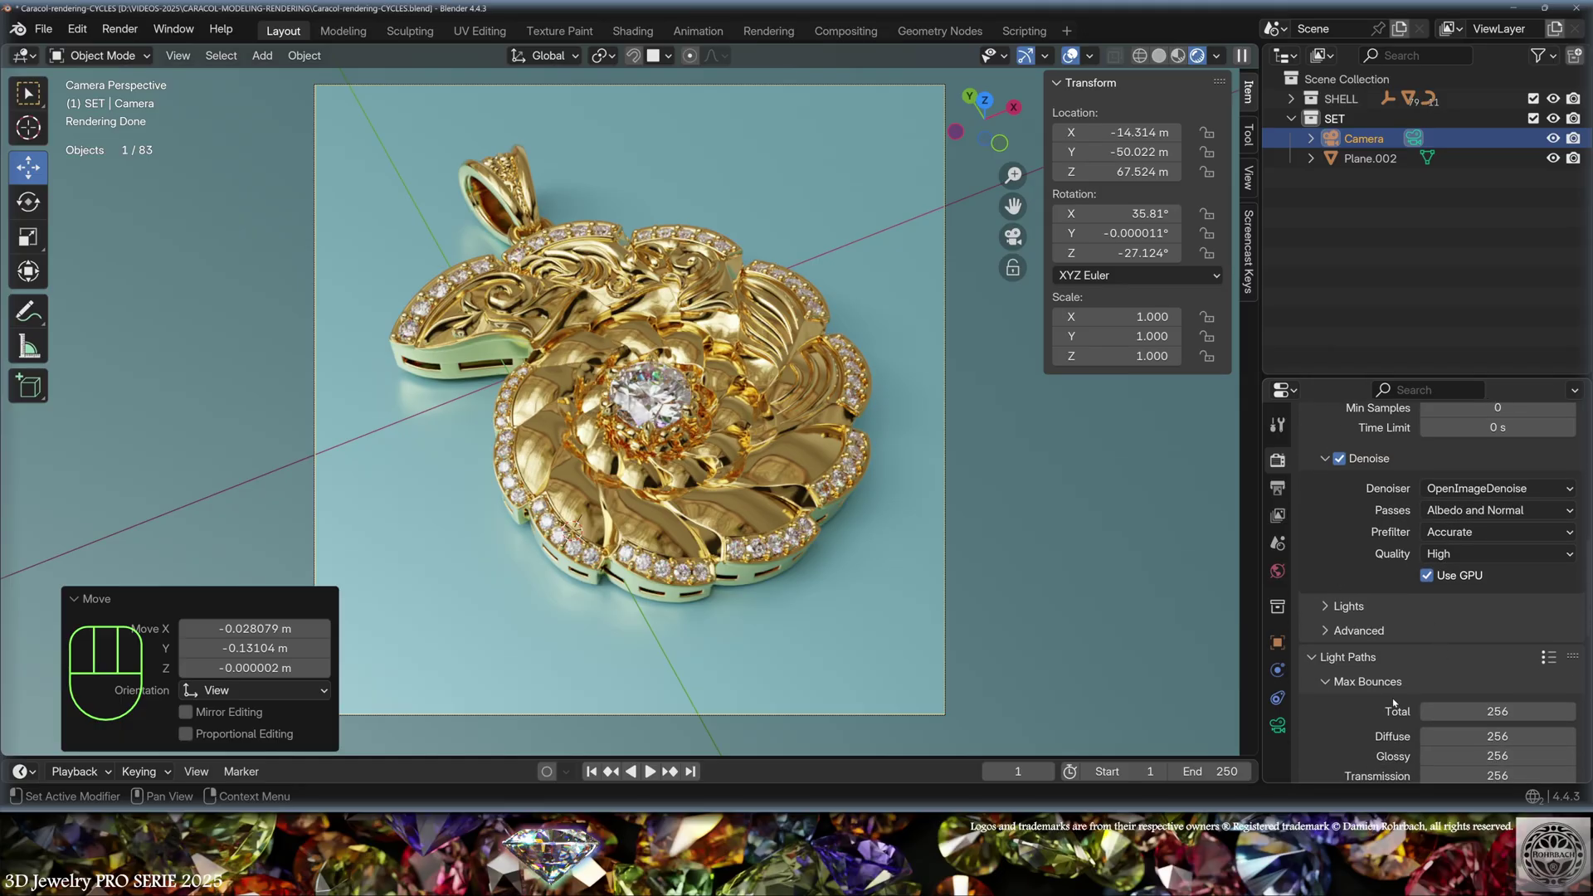
scroll(1394, 704, "down", 6)
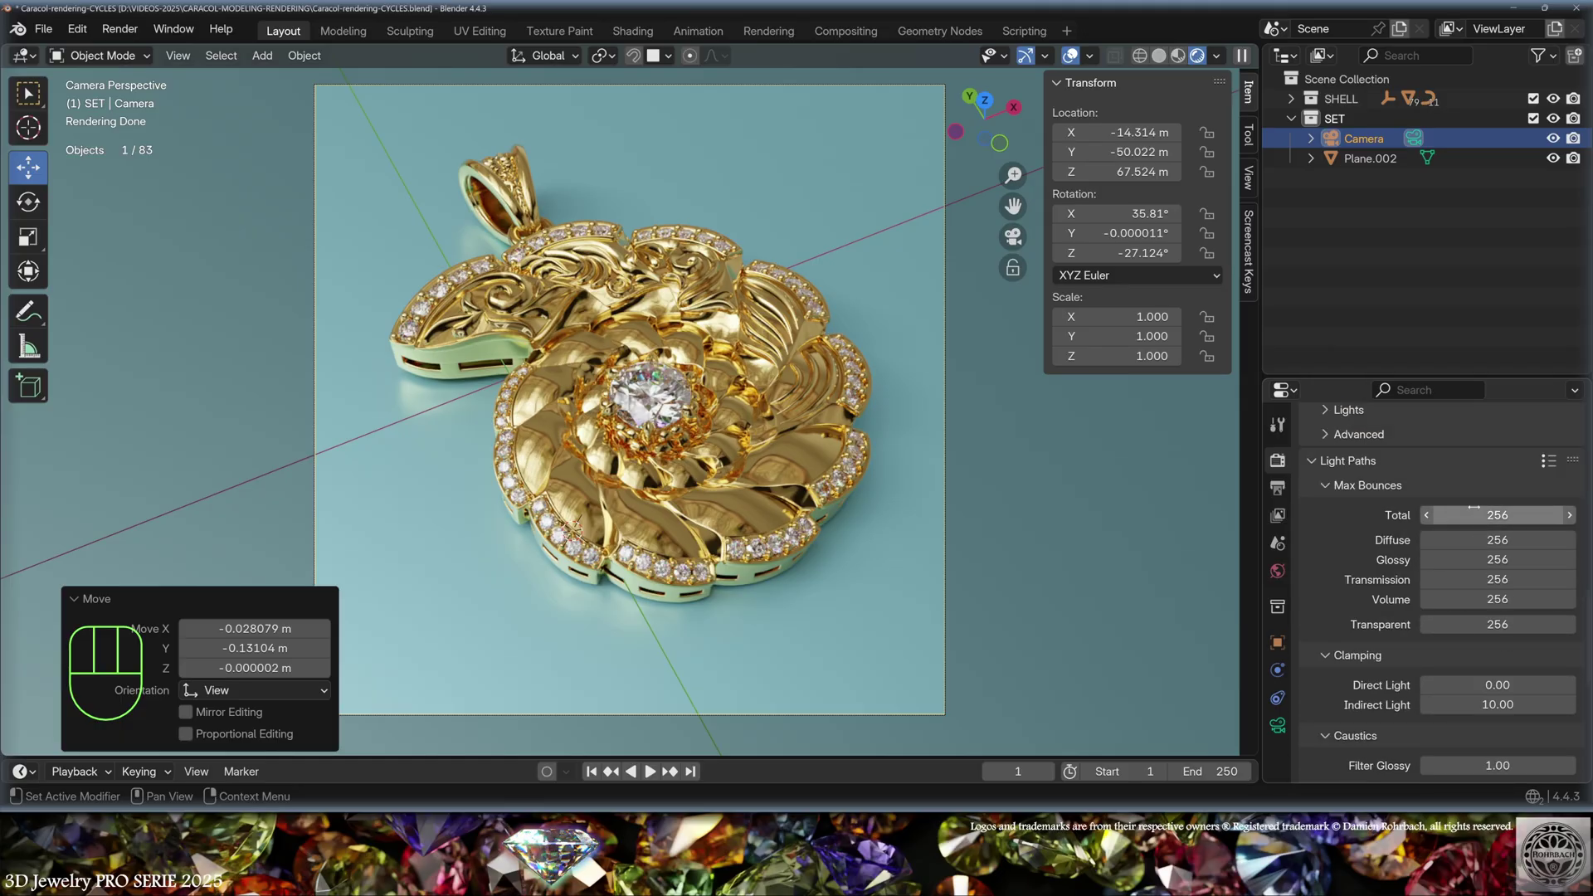
scroll(1410, 597, "up", 10)
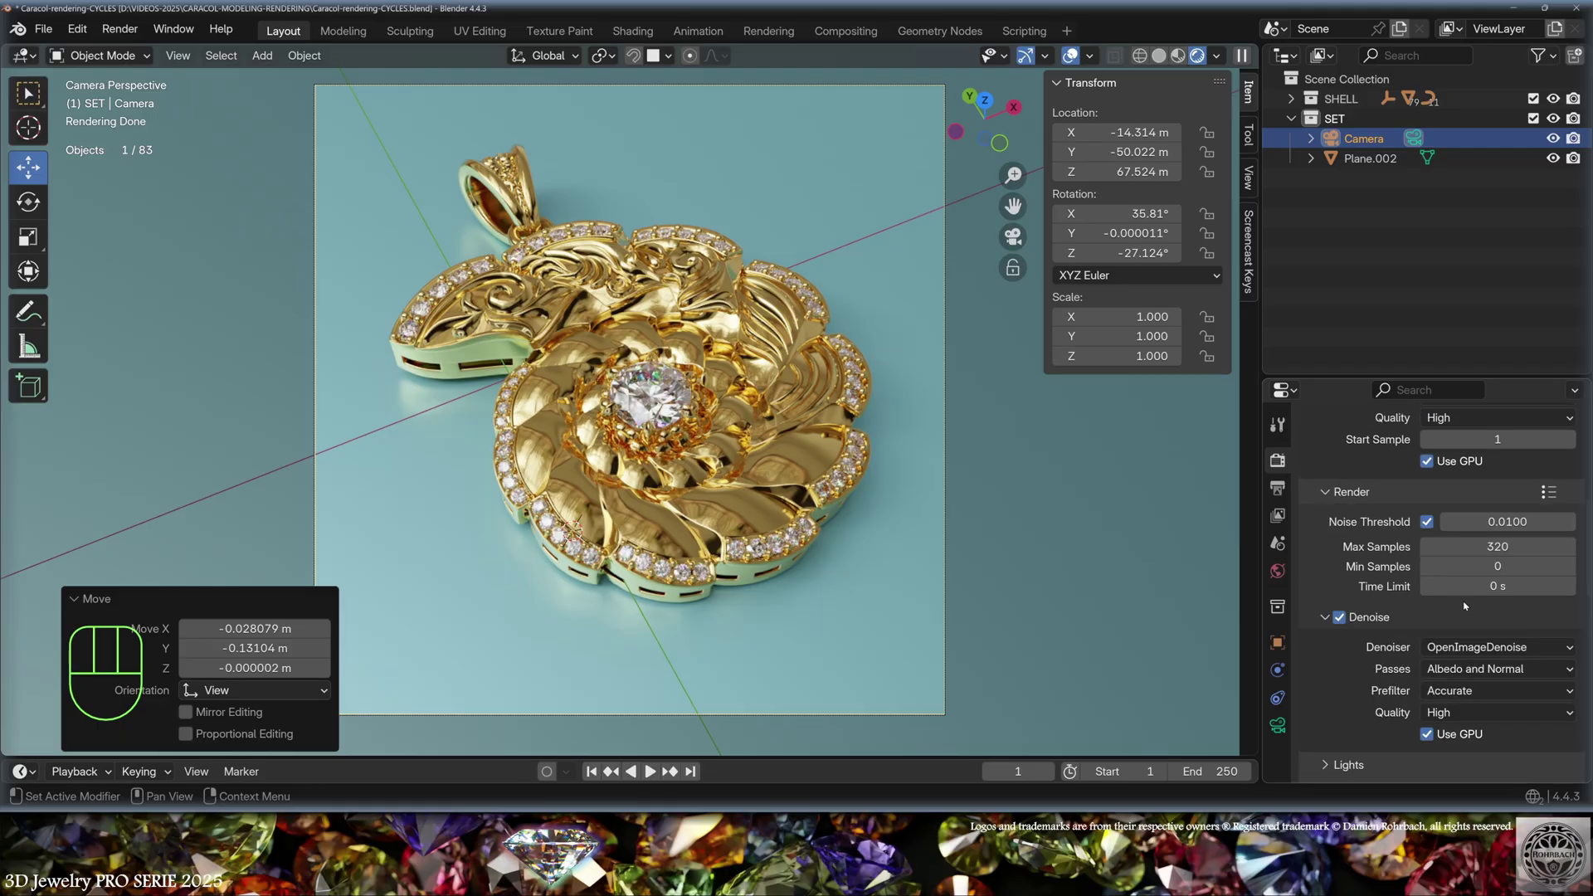
left_click(1510, 547)
type("3")
key("Return")
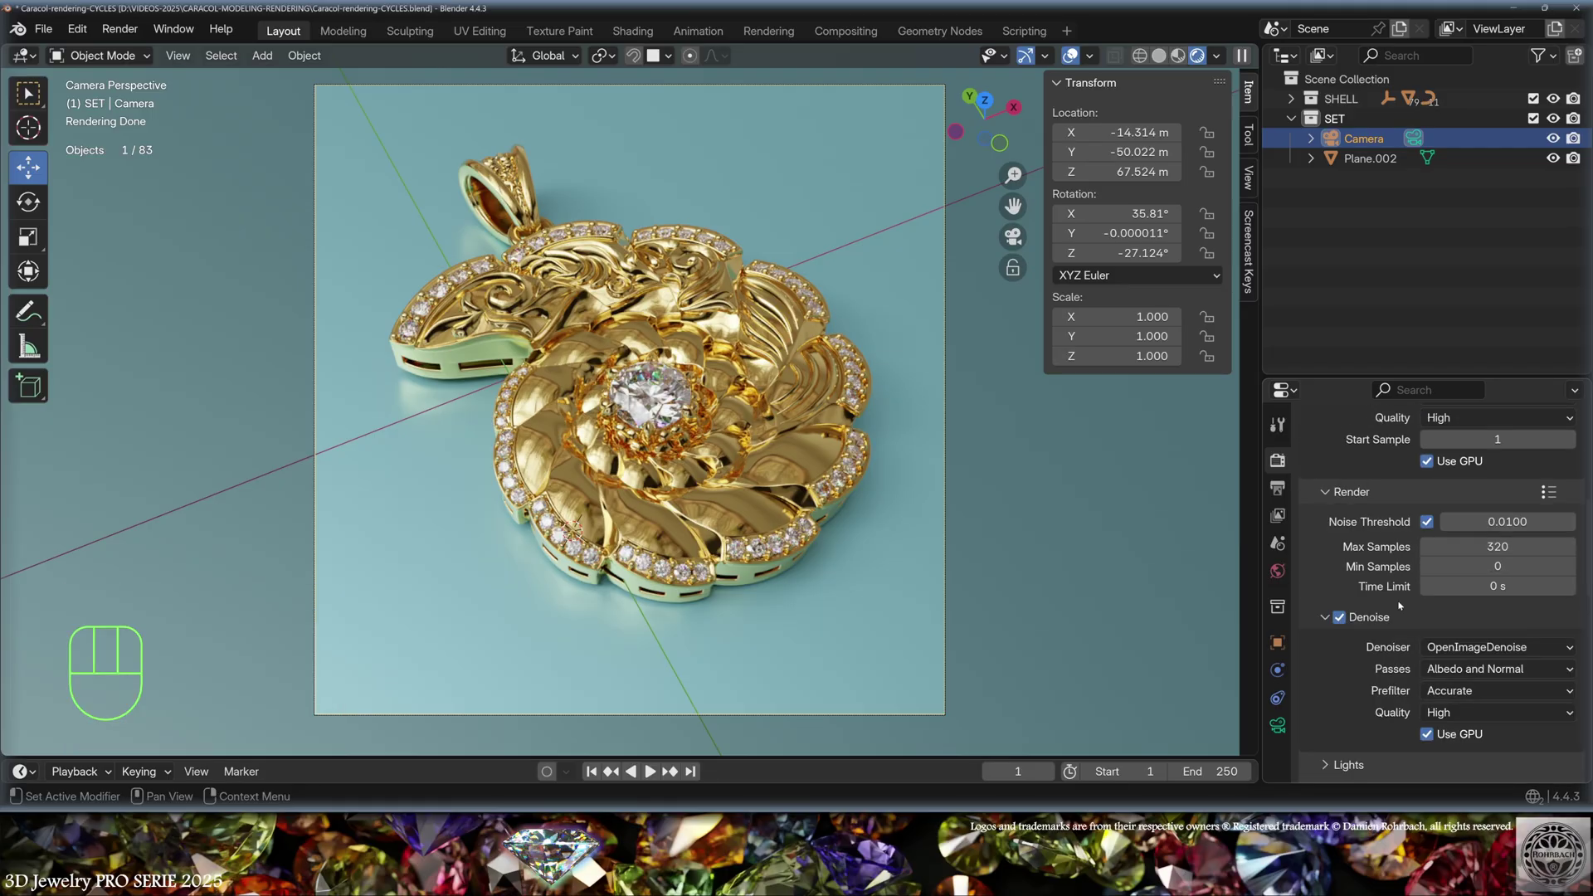
key("ctrl+z")
key("ctrl+s")
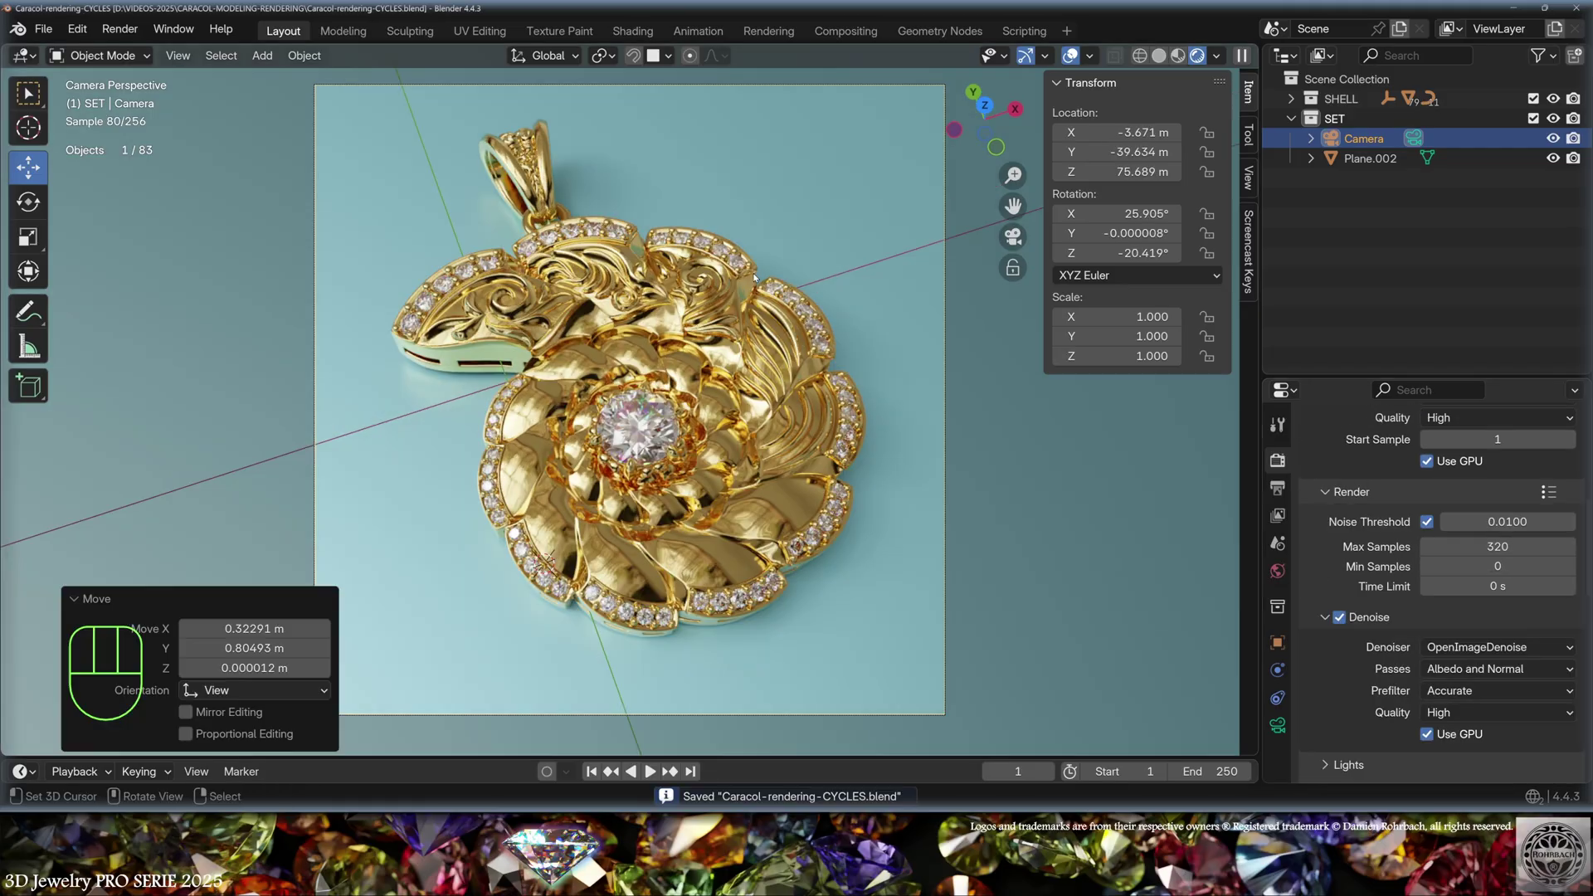
Step: Render the pendant and insert a Glare node between Render Layers and Composite
key("F12")
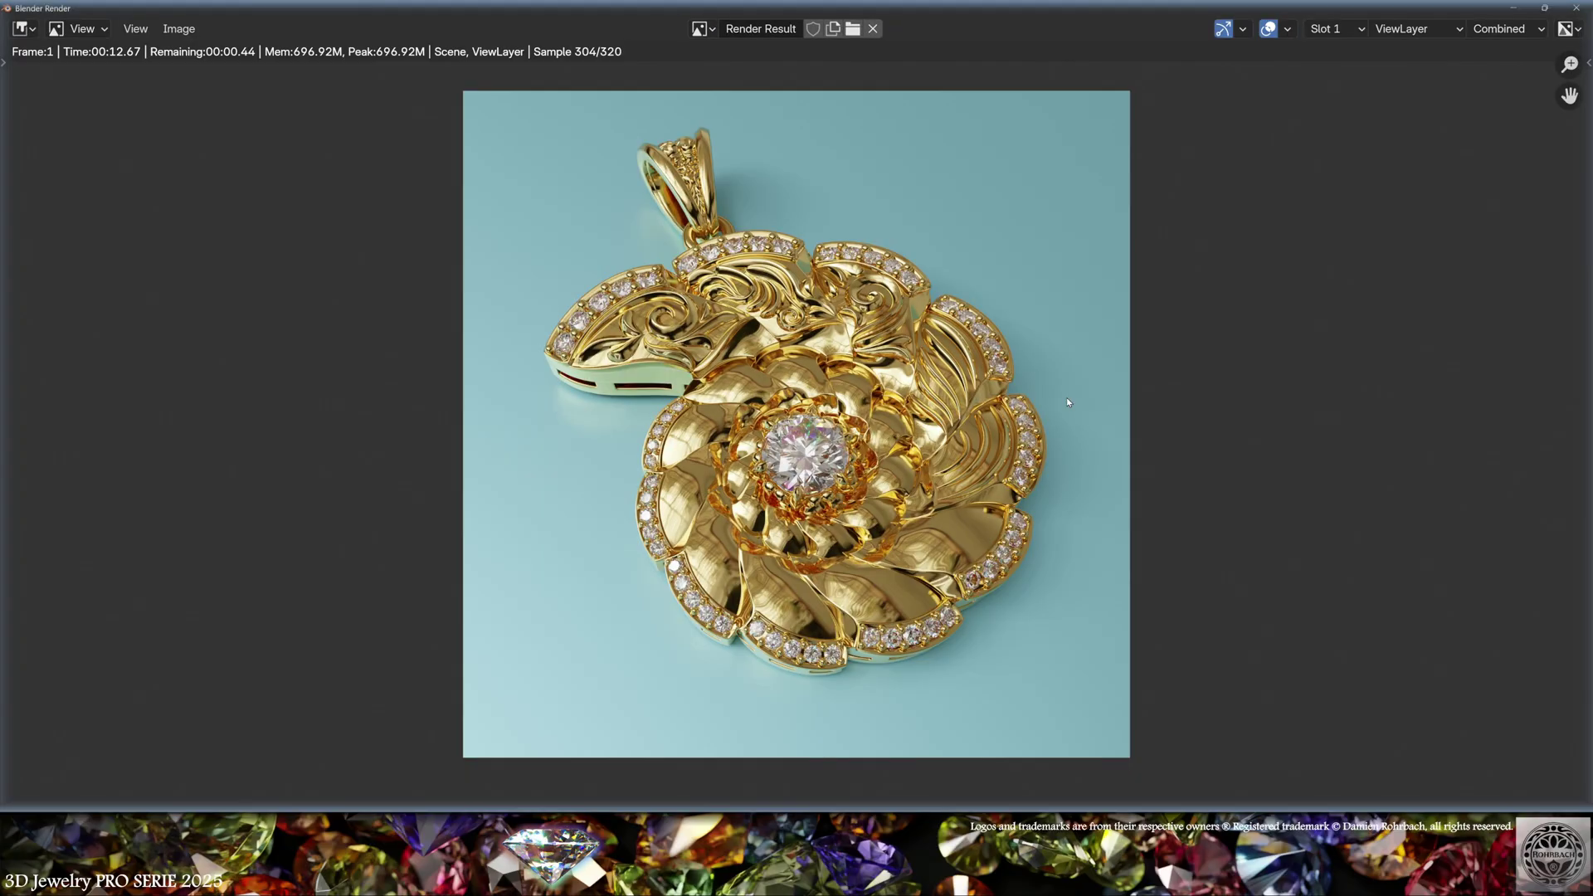
key("super+Down")
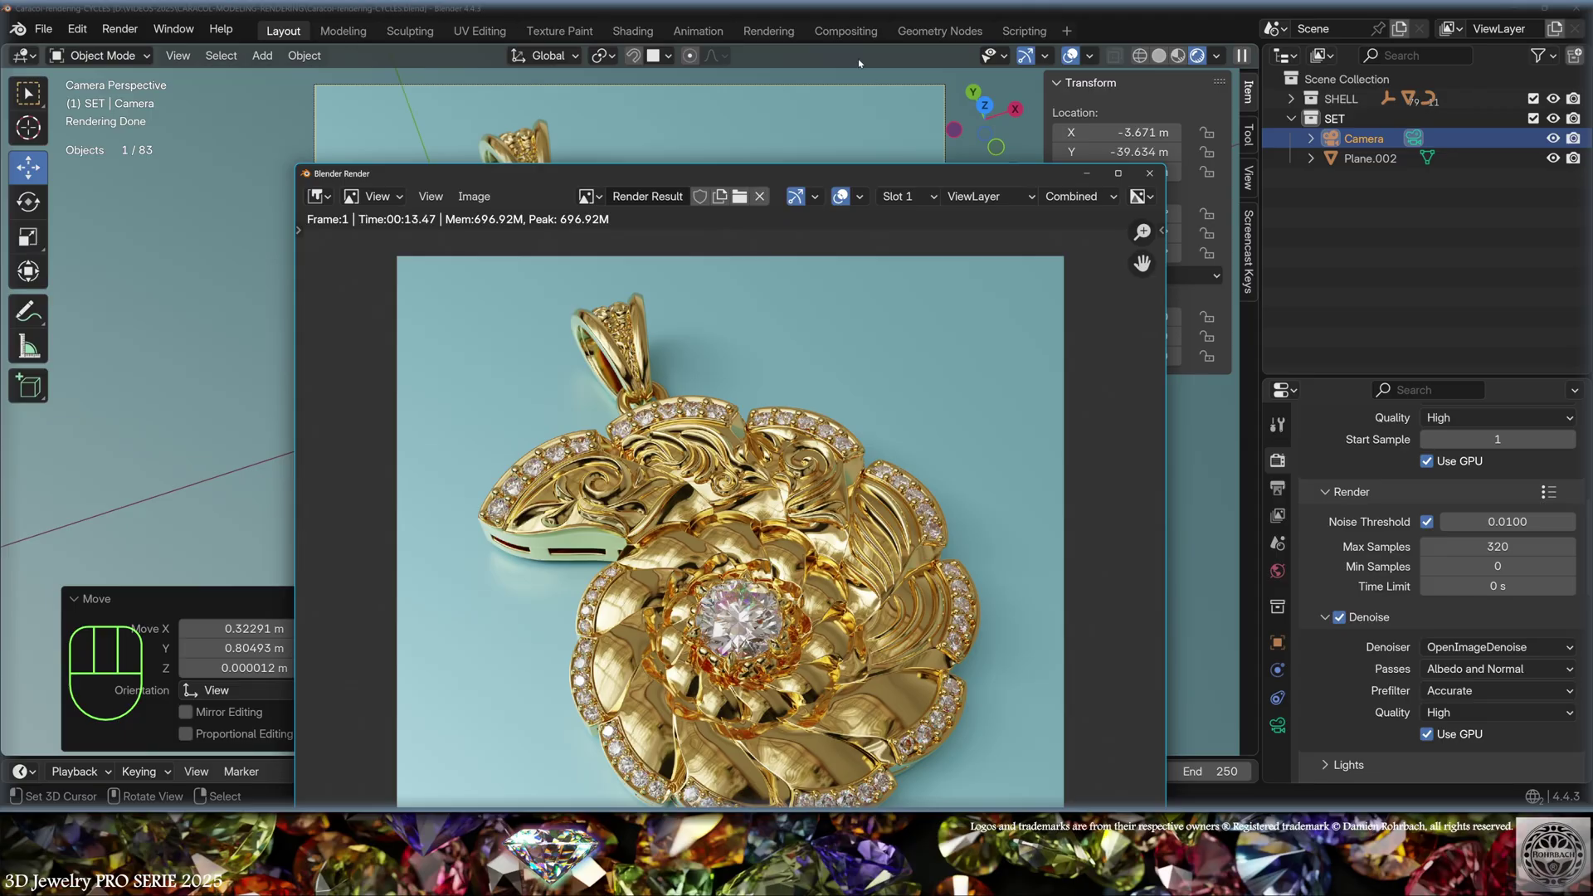
left_click(846, 31)
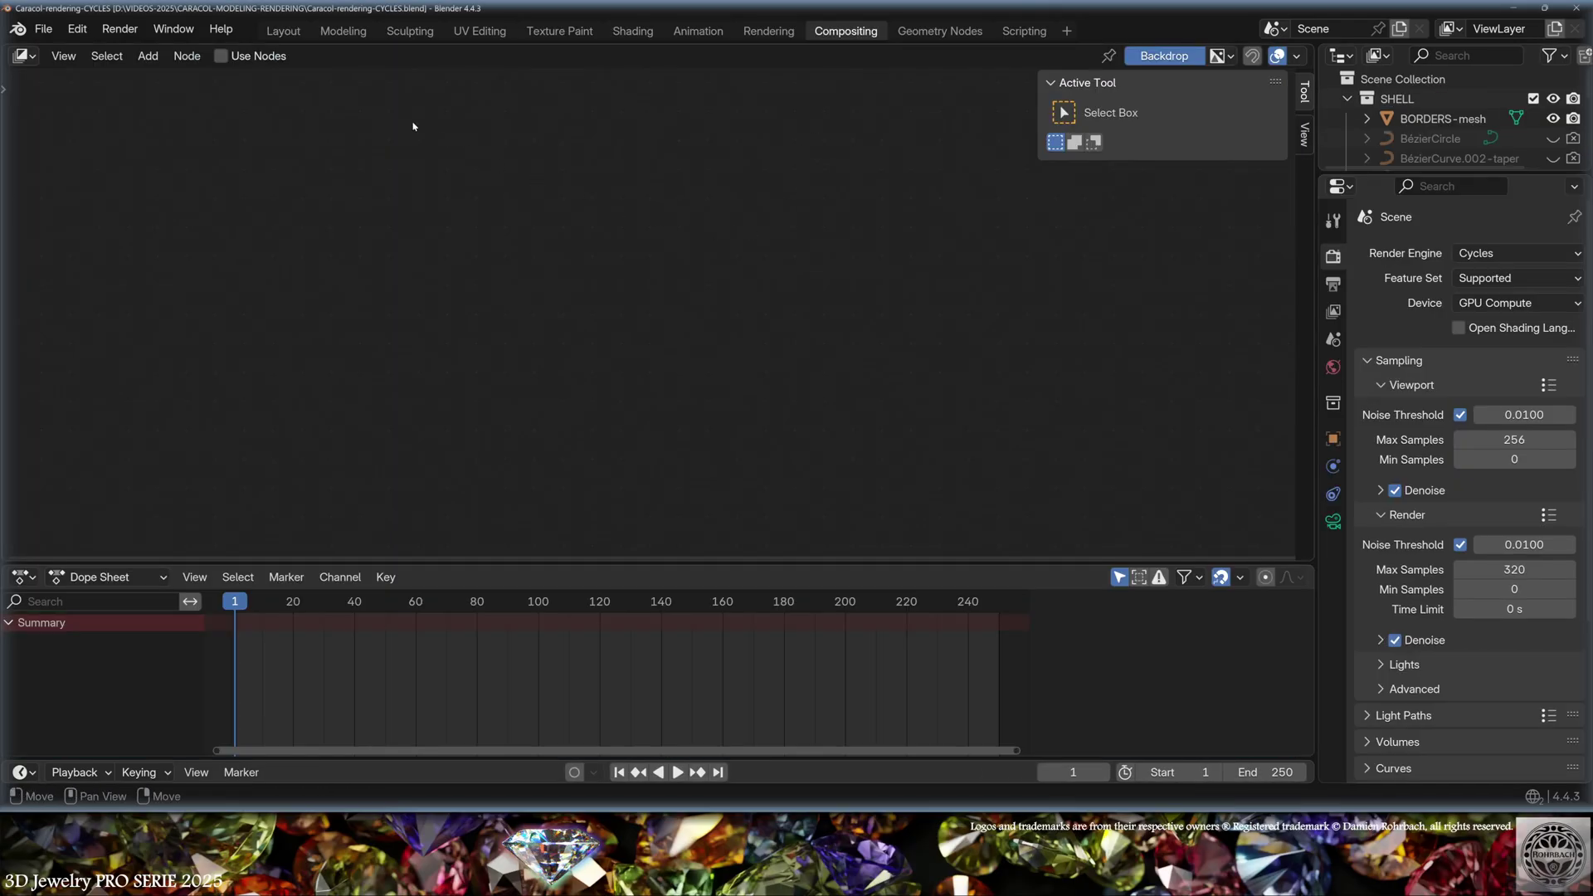
left_click(148, 56)
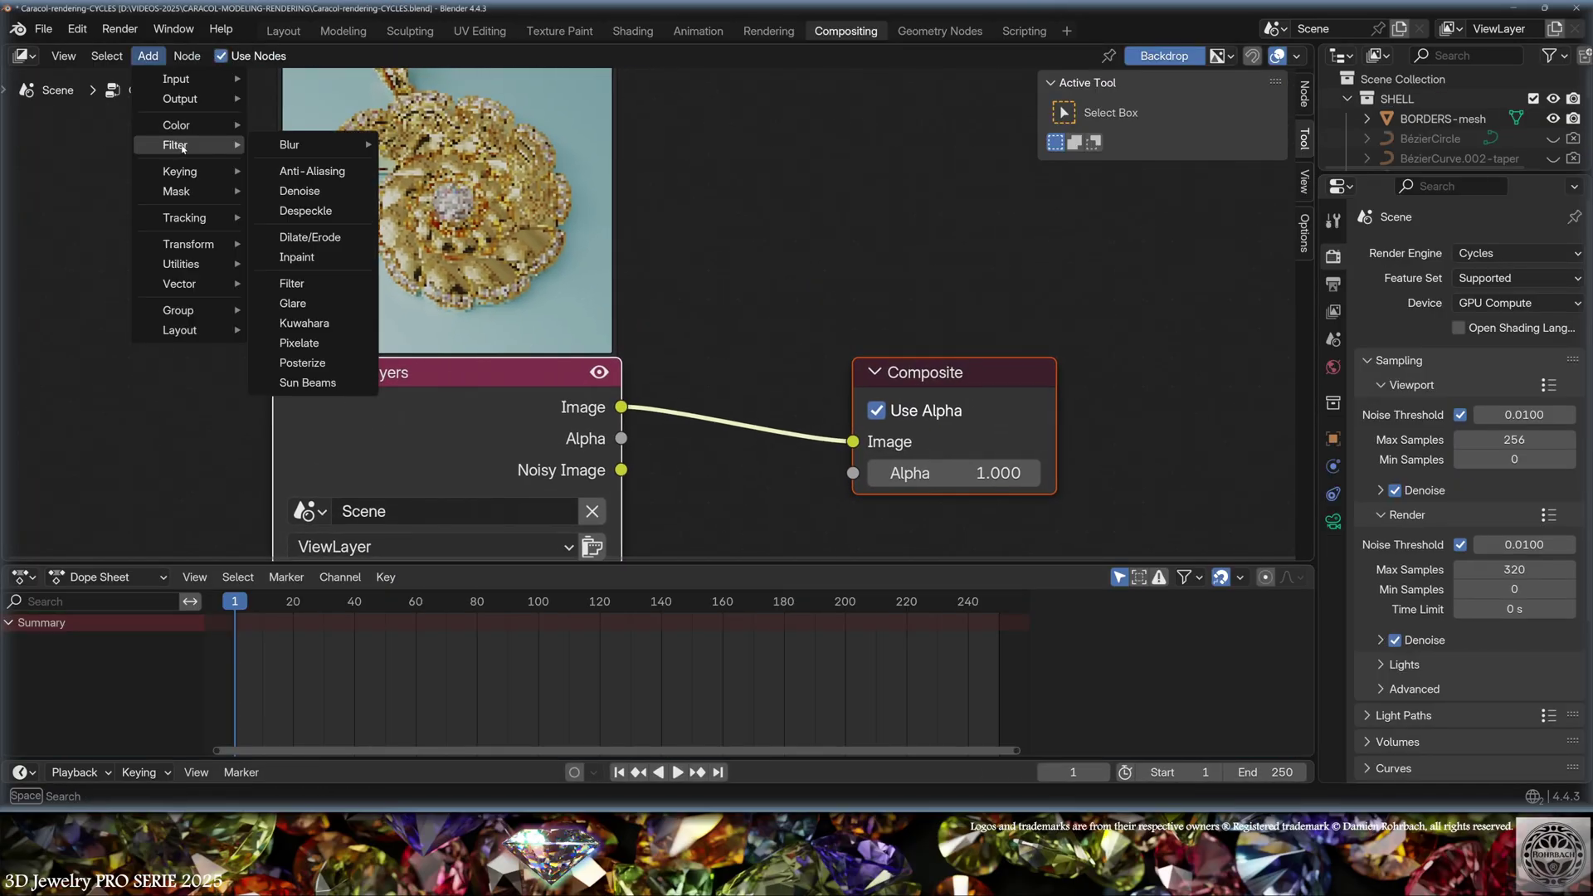
left_click(313, 300)
left_click(697, 327)
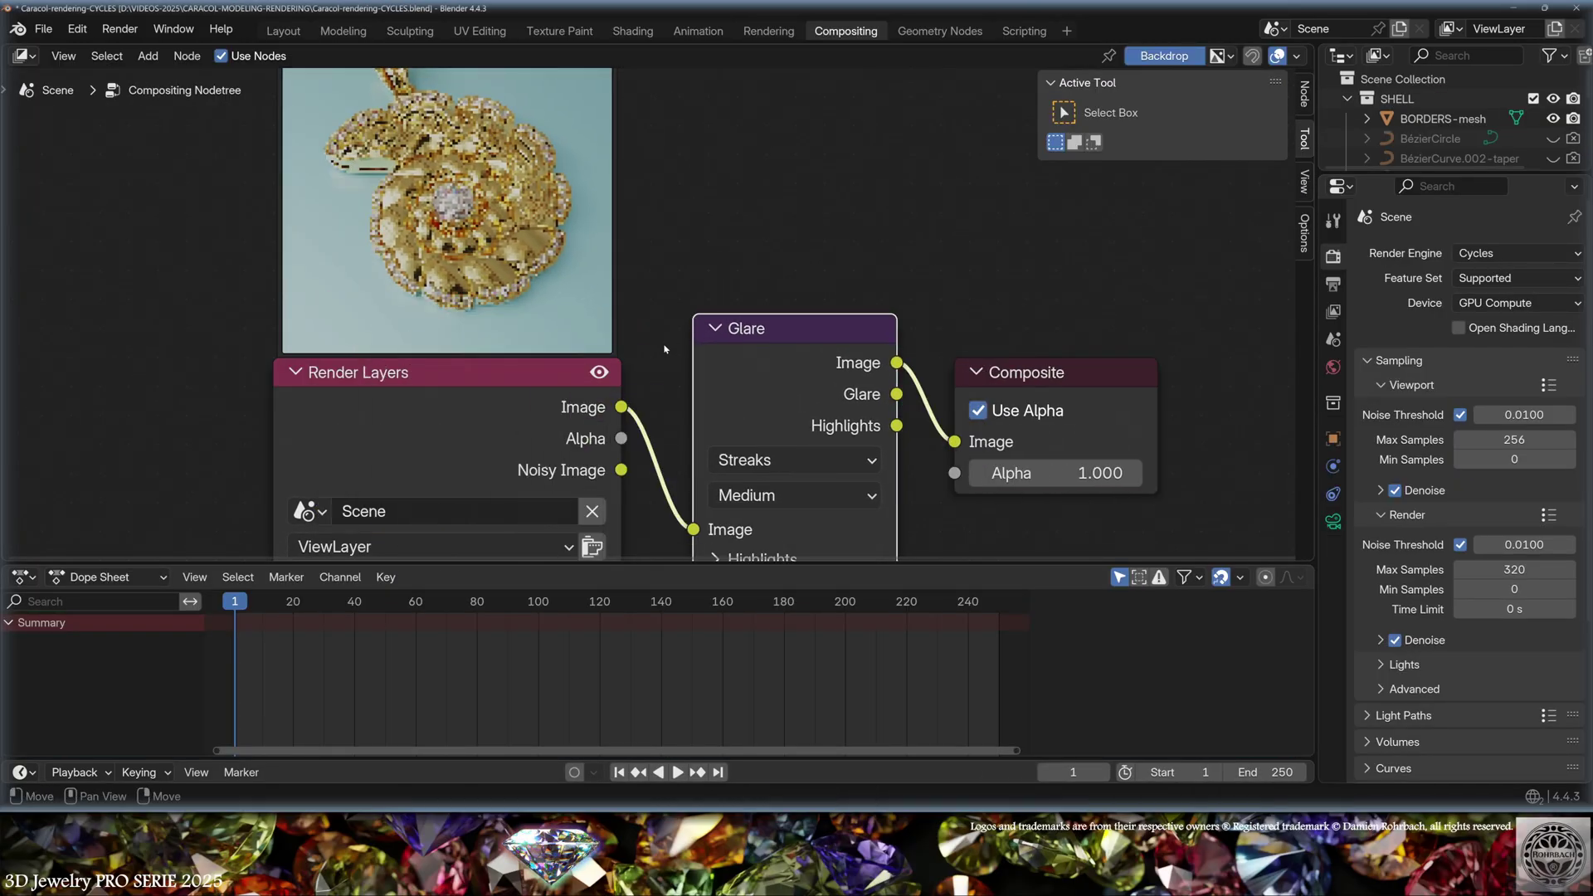
middle_click_drag(796, 531, 697, 178)
Step: Set the Glare angle to 45°, colour modulation to 0.8 and highlight threshold to 10
left_click(758, 430)
type("45")
key("Return")
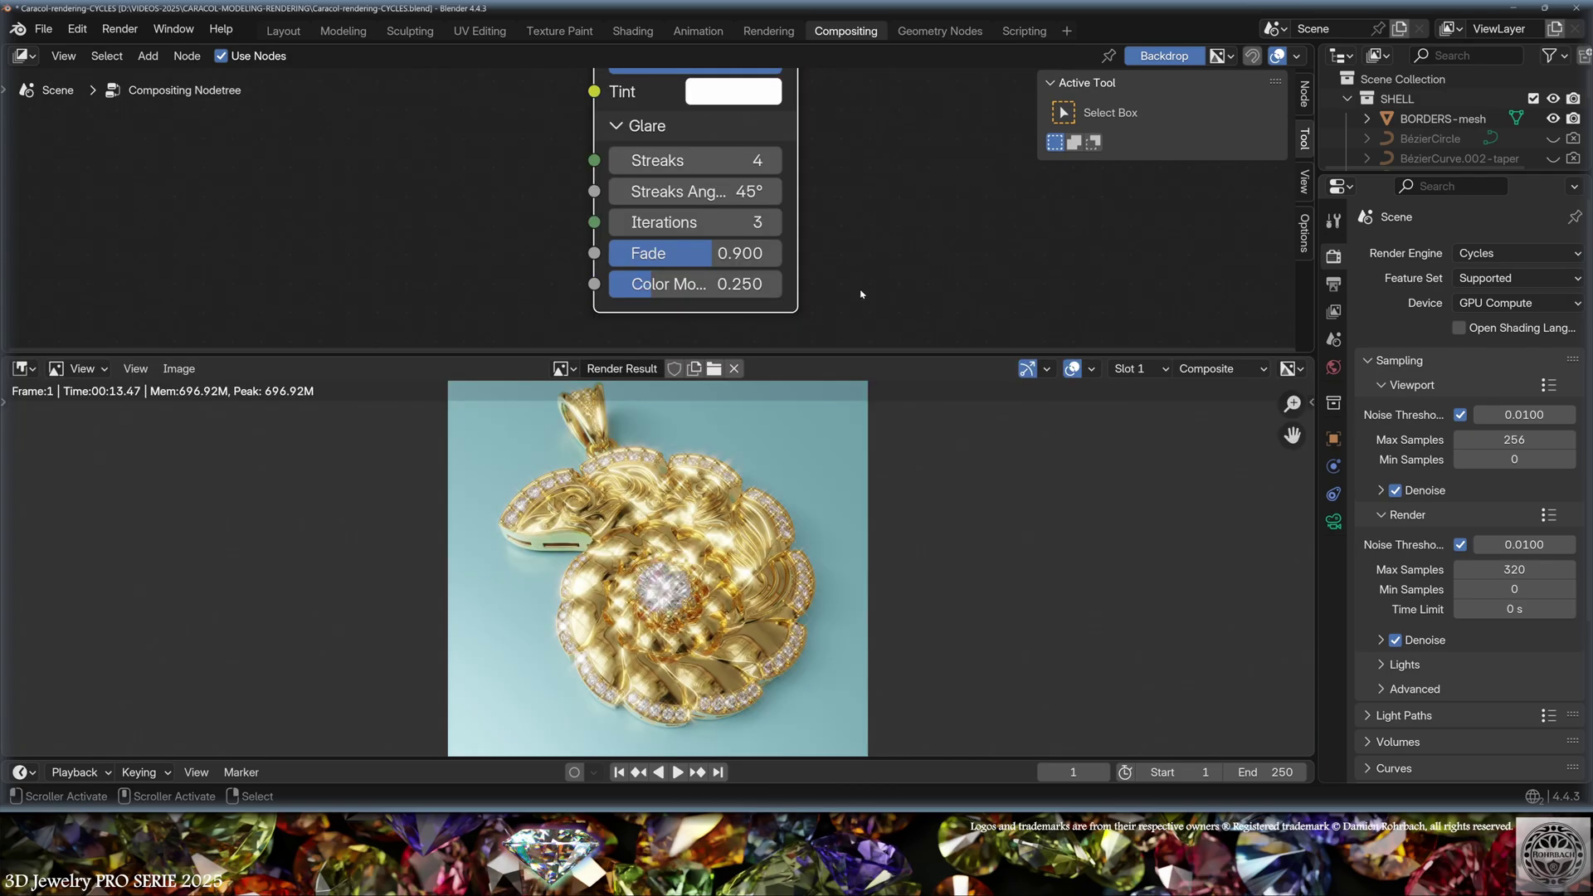
left_click(736, 284)
type(".8")
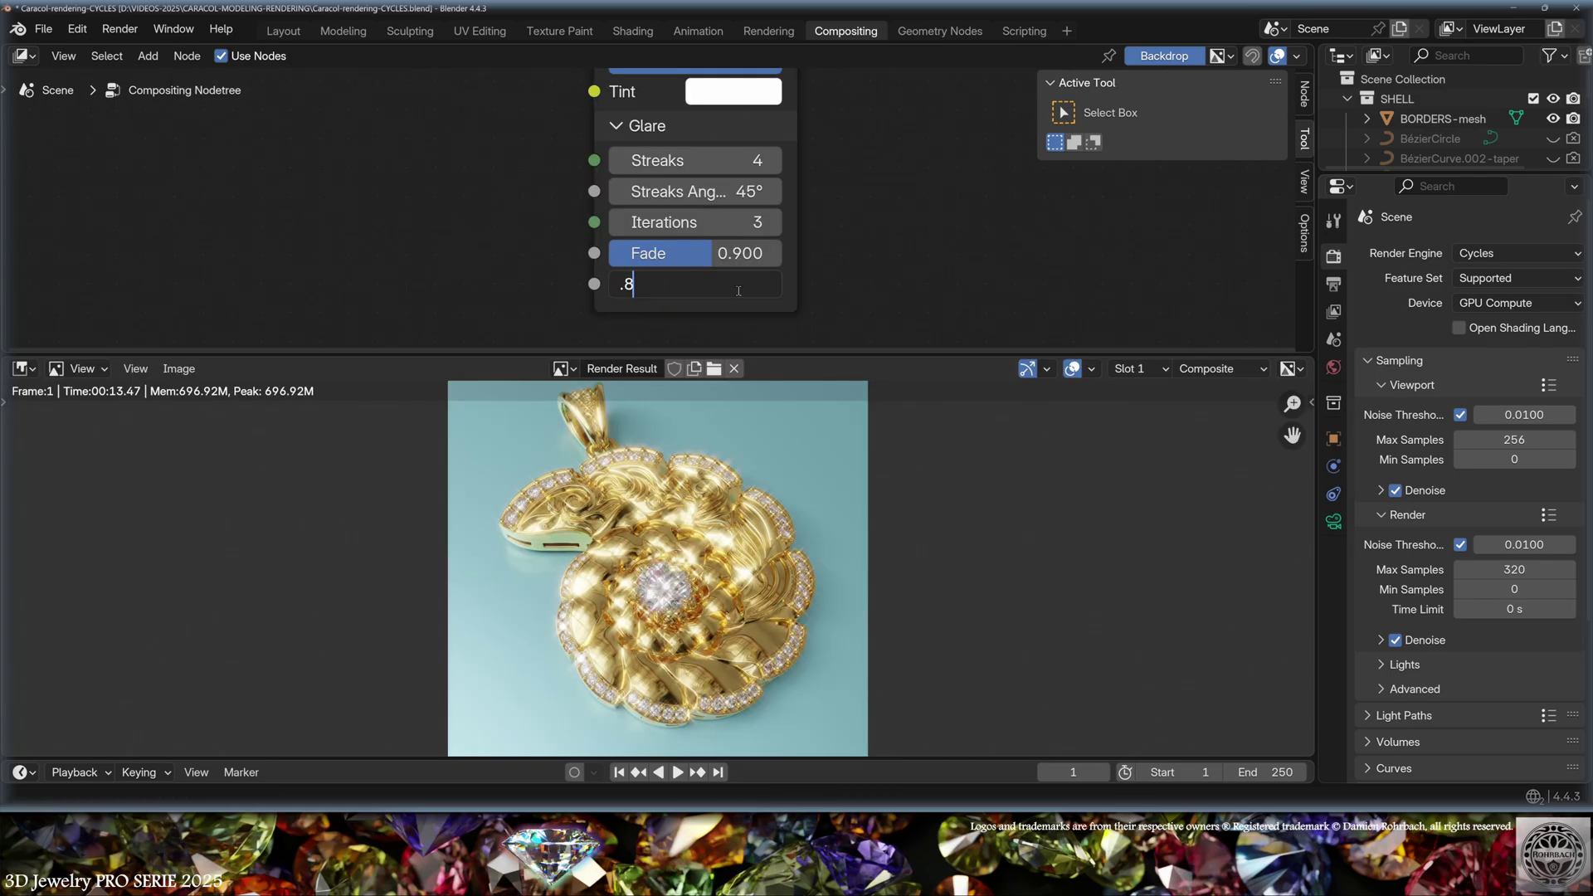
key("Return")
middle_click_drag(815, 224, 831, 443)
left_click(639, 185)
middle_click_drag(746, 249, 747, 161)
double_click(713, 134)
type("10")
key("Return")
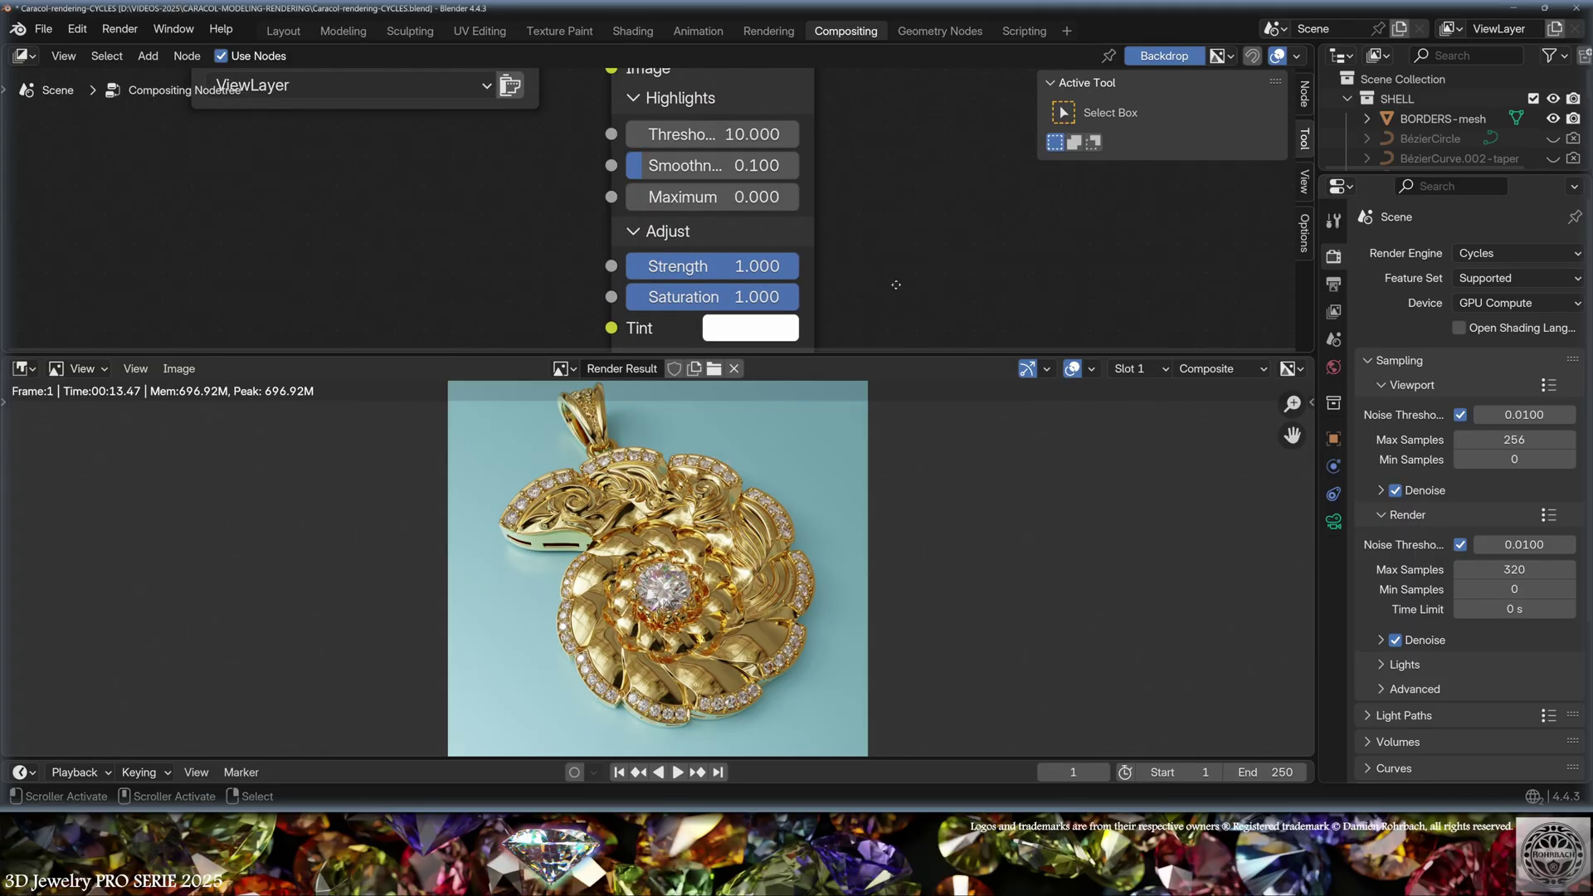
Step: Set the Glare fade to 0.950, view the render full screen, and start saving it as RENDER-BLUE.png
middle_click_drag(896, 285, 875, 49)
left_click(709, 253)
type(".9")
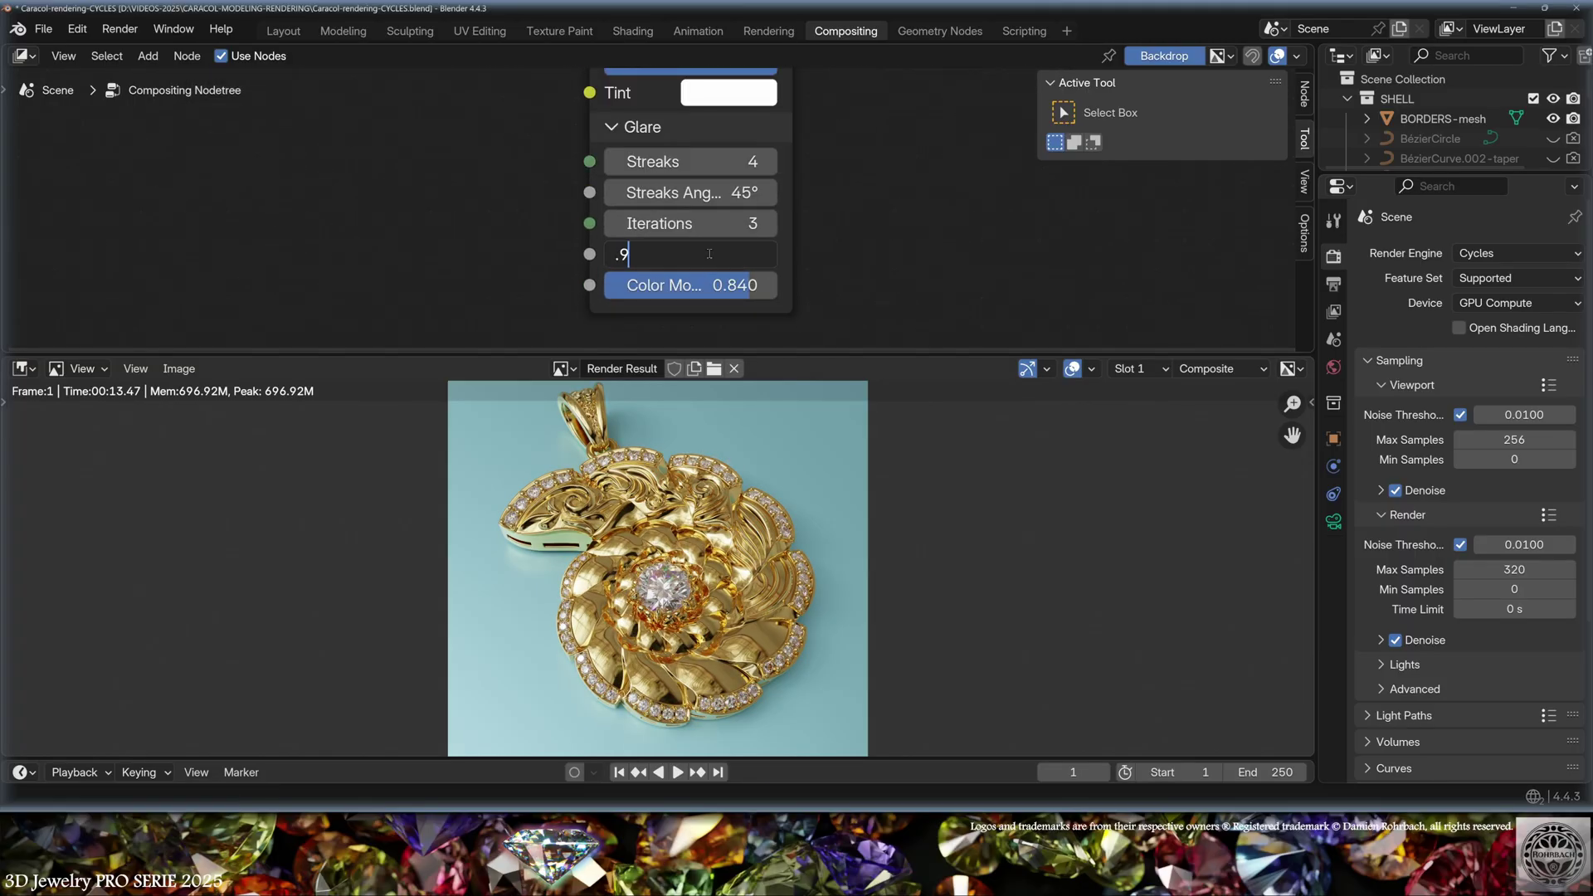
type("5")
key("Return")
key("F11")
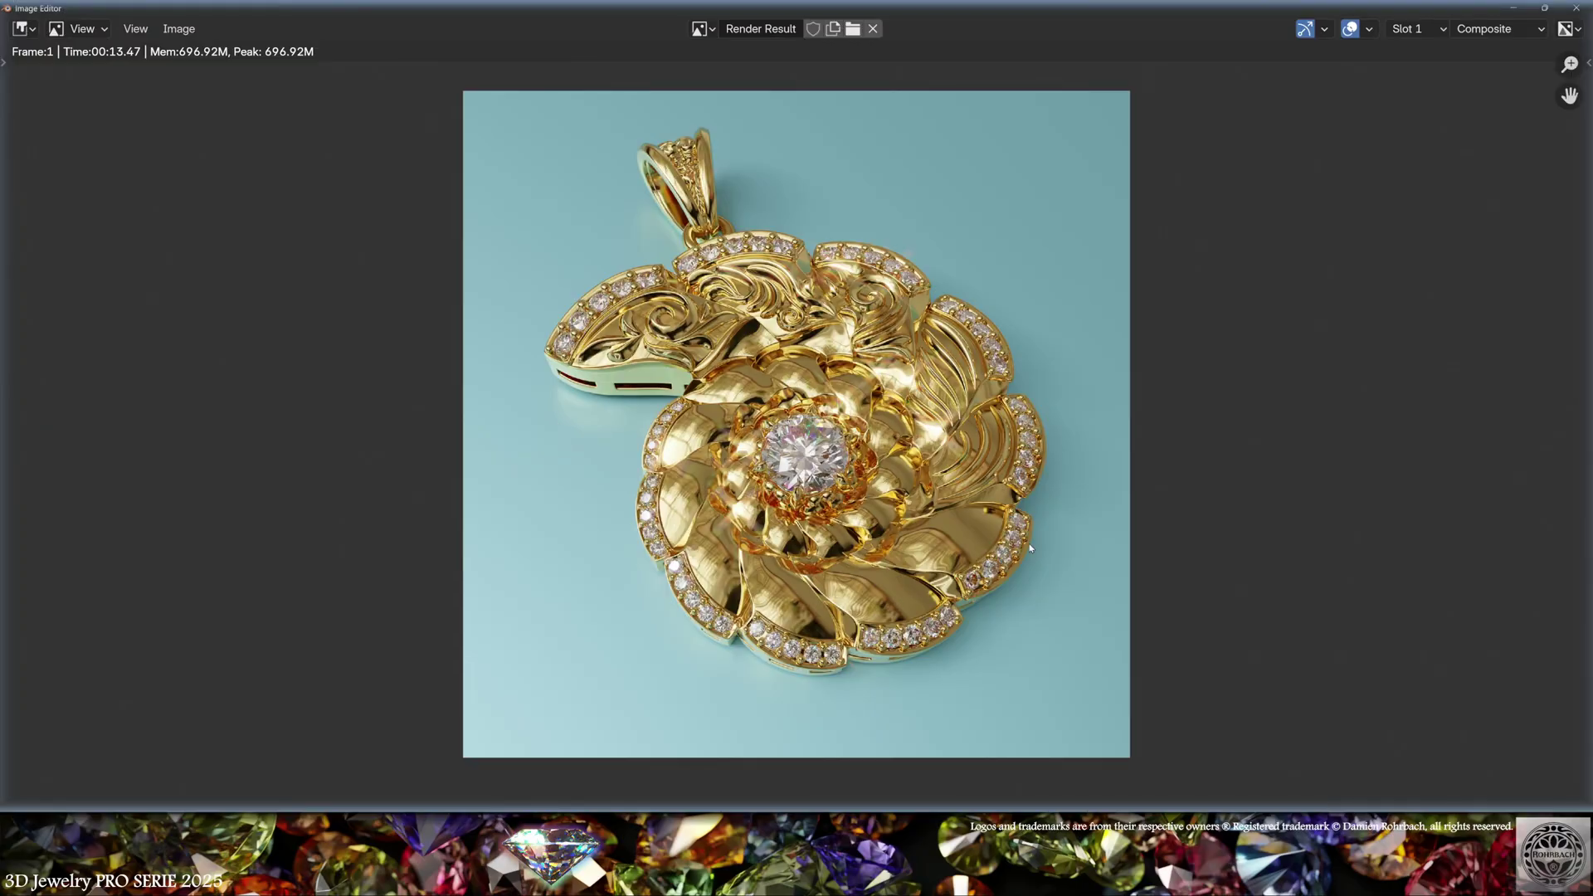
key("shift+alt+s")
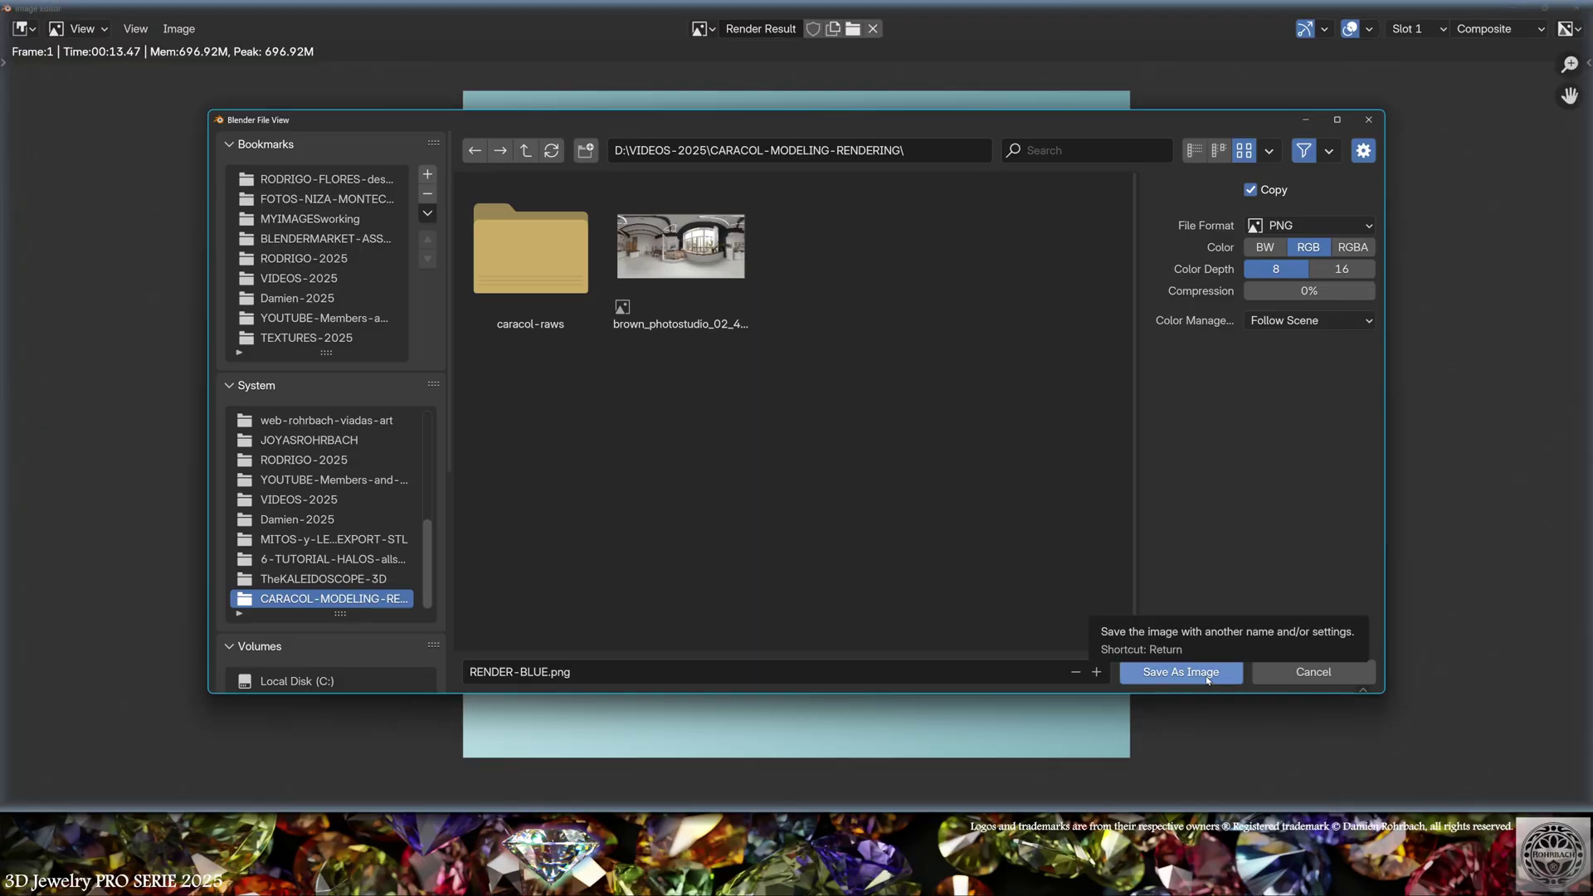